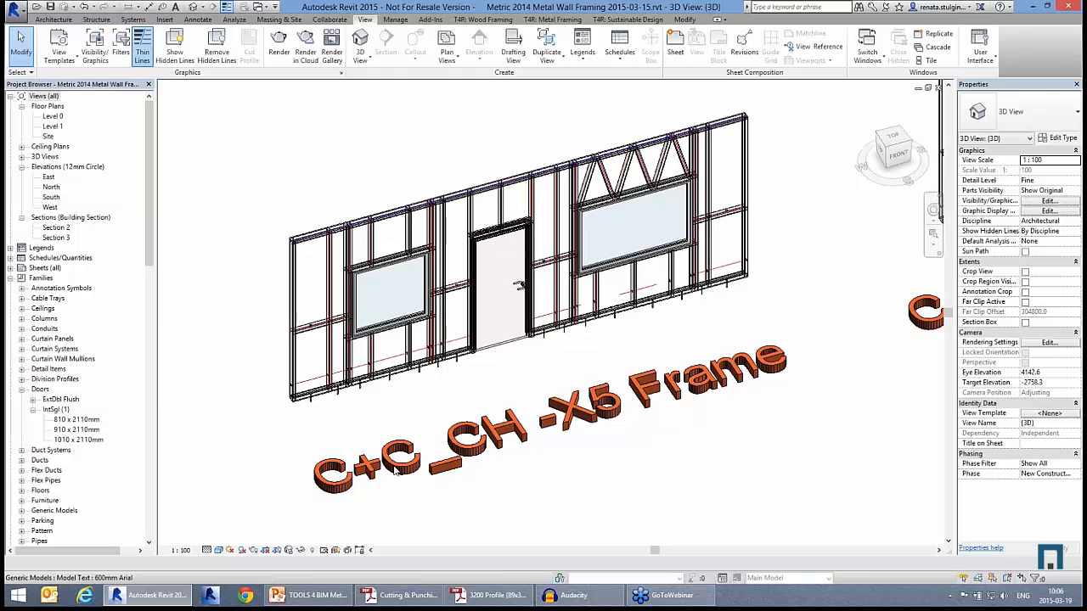
Step: Select the stud below the large window in the C+C_CH -X5 Frame and inspect the truss connections above that window
{"action": "scroll", "coordinate": [577, 339], "scroll_direction": "up", "scroll_amount": 3}
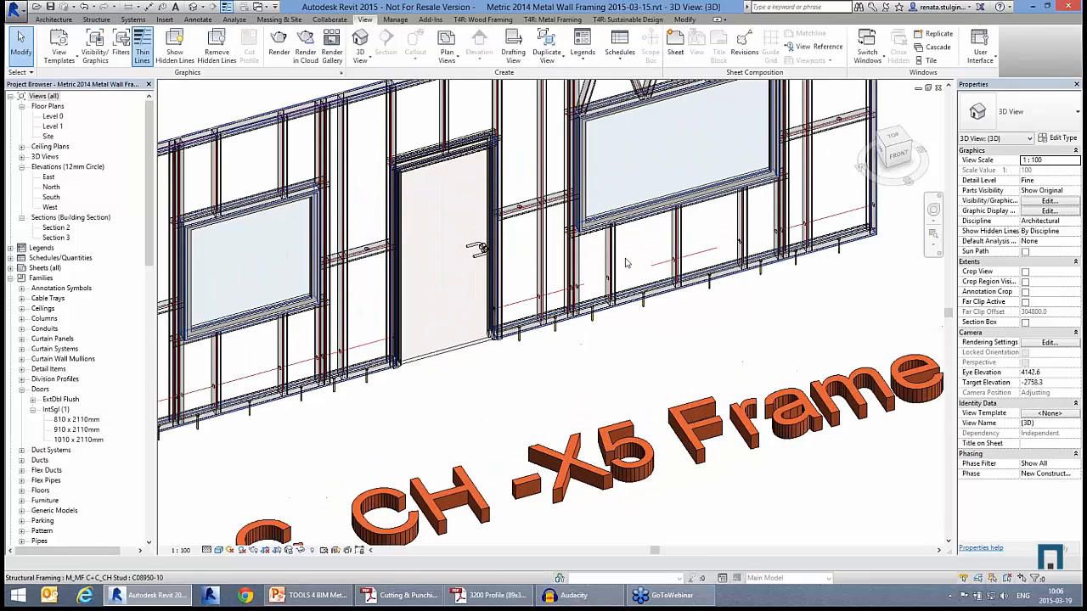
{"action": "left_click", "coordinate": [609, 272]}
{"action": "middle_click_drag", "start_coordinate": [609, 272], "coordinate": [638, 262], "text": "shift"}
{"action": "scroll", "coordinate": [646, 294], "scroll_direction": "up", "scroll_amount": 6}
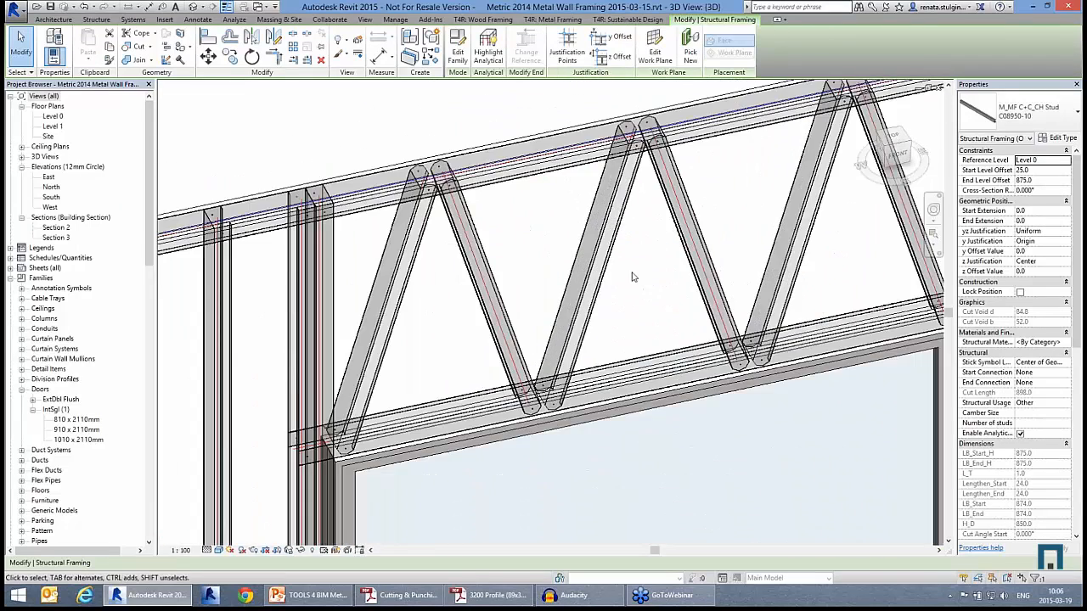
{"action": "scroll", "coordinate": [642, 175], "scroll_direction": "up", "scroll_amount": 4}
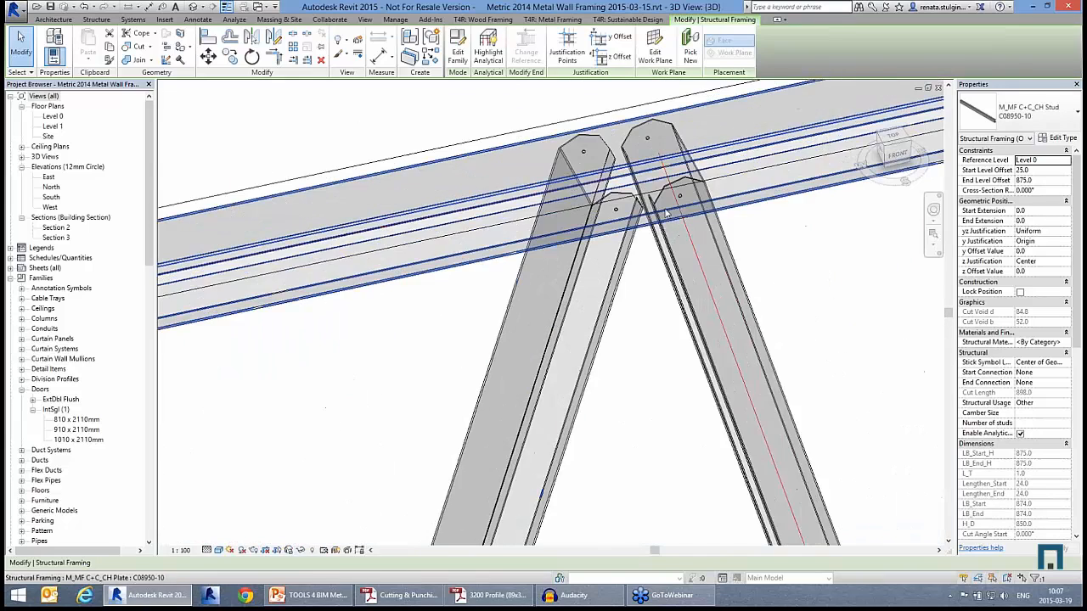
{"action": "scroll", "coordinate": [608, 175], "scroll_direction": "down", "scroll_amount": 7}
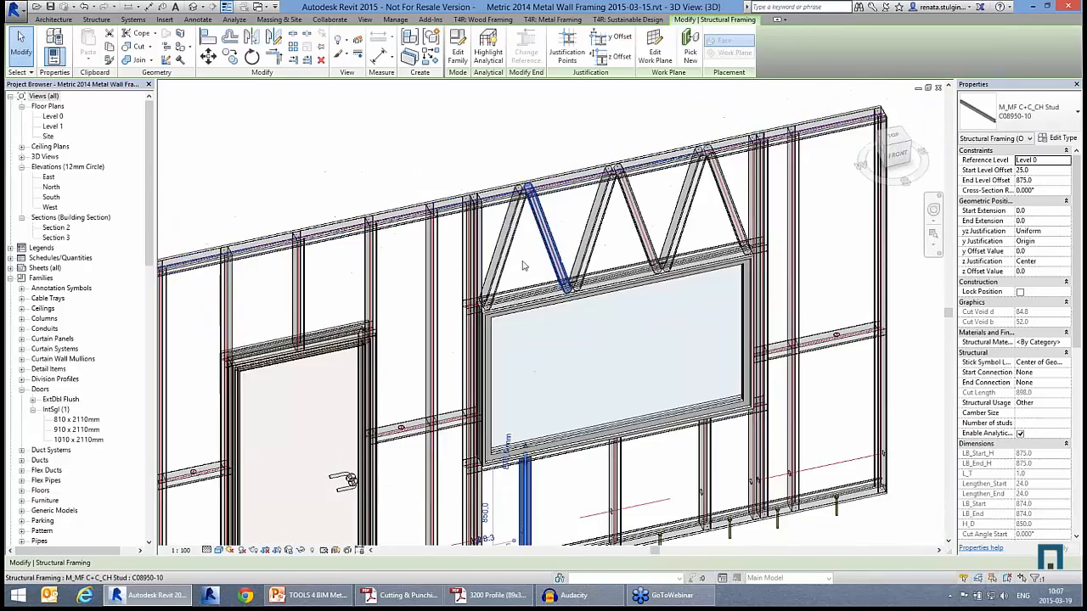
{"action": "middle_click_drag", "start_coordinate": [570, 219], "coordinate": [630, 137]}
{"action": "scroll", "coordinate": [624, 146], "scroll_direction": "down", "scroll_amount": 1}
{"action": "middle_click_drag", "start_coordinate": [628, 421], "coordinate": [614, 355]}
{"action": "left_click", "coordinate": [670, 441]}
{"action": "scroll", "coordinate": [658, 440], "scroll_direction": "down", "scroll_amount": 5}
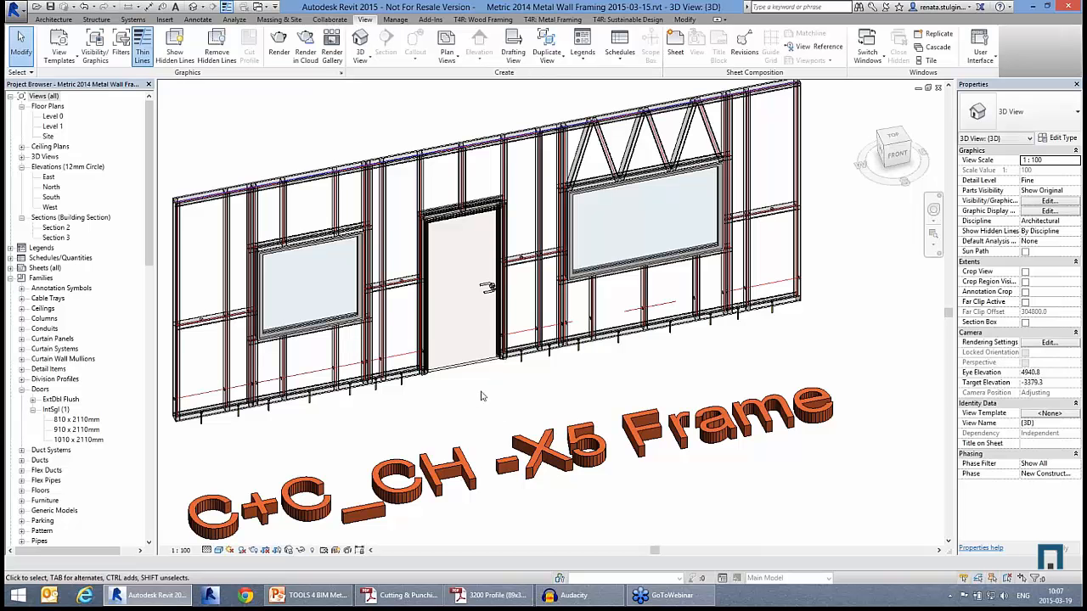
Step: Select a diagonal truss member above the large window of the C+C_CH - H4300 Frame and examine the surrounding framing
{"action": "middle_click_drag", "start_coordinate": [548, 395], "coordinate": [631, 391]}
{"action": "scroll", "coordinate": [582, 371], "scroll_direction": "down", "scroll_amount": 2}
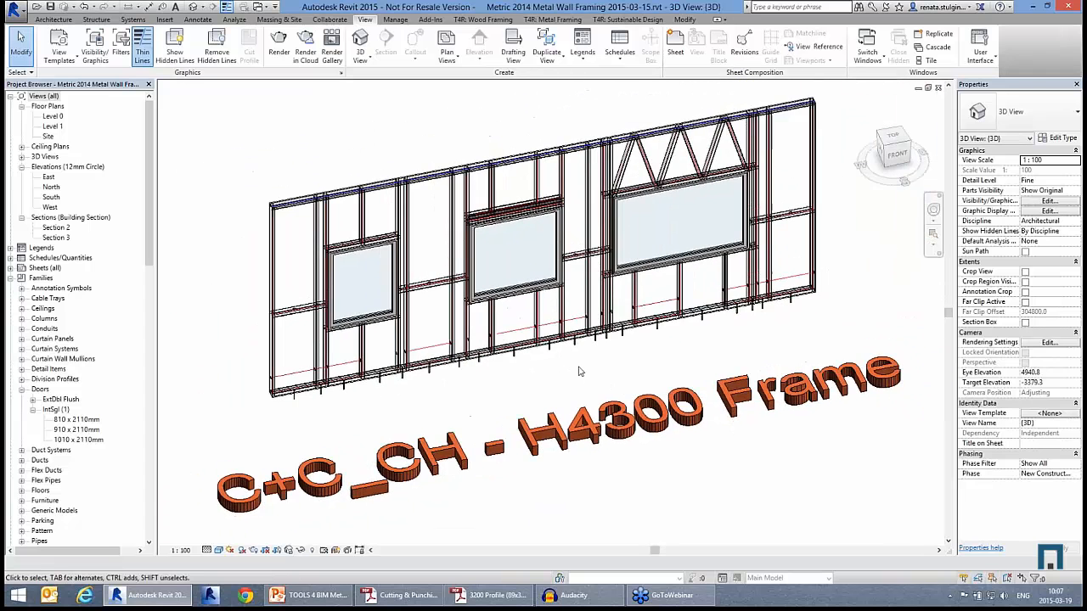
{"action": "scroll", "coordinate": [669, 124], "scroll_direction": "up", "scroll_amount": 3}
{"action": "scroll", "coordinate": [668, 125], "scroll_direction": "up", "scroll_amount": 3}
{"action": "left_click", "coordinate": [627, 216]}
{"action": "scroll", "coordinate": [434, 346], "scroll_direction": "up", "scroll_amount": 1}
{"action": "scroll", "coordinate": [485, 296], "scroll_direction": "down", "scroll_amount": 2}
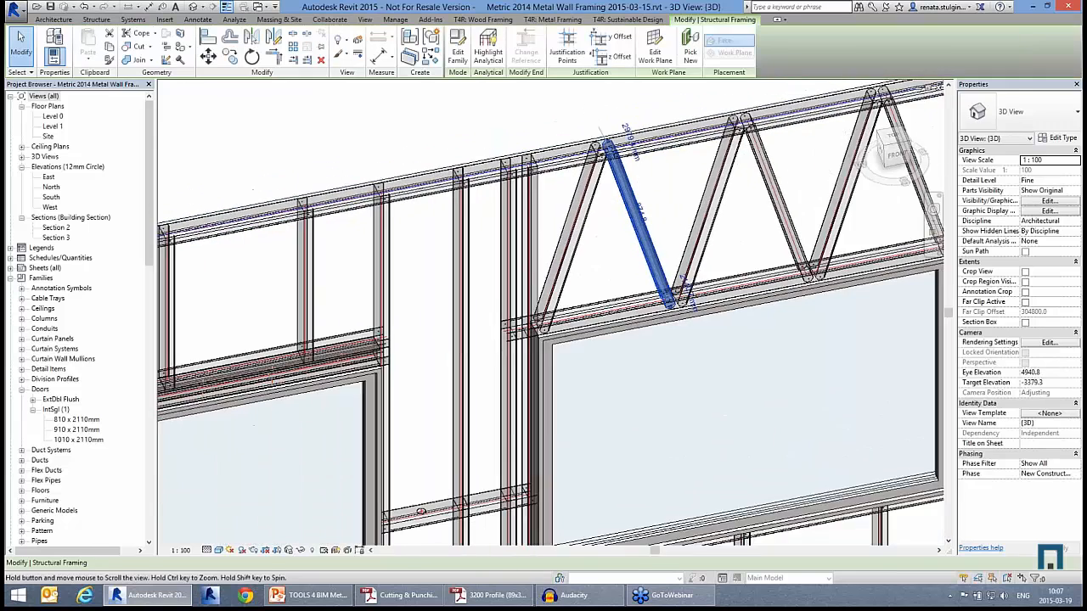
{"action": "scroll", "coordinate": [535, 249], "scroll_direction": "up", "scroll_amount": 3}
{"action": "middle_click_drag", "start_coordinate": [604, 338], "coordinate": [614, 343]}
{"action": "scroll", "coordinate": [539, 300], "scroll_direction": "down", "scroll_amount": 5}
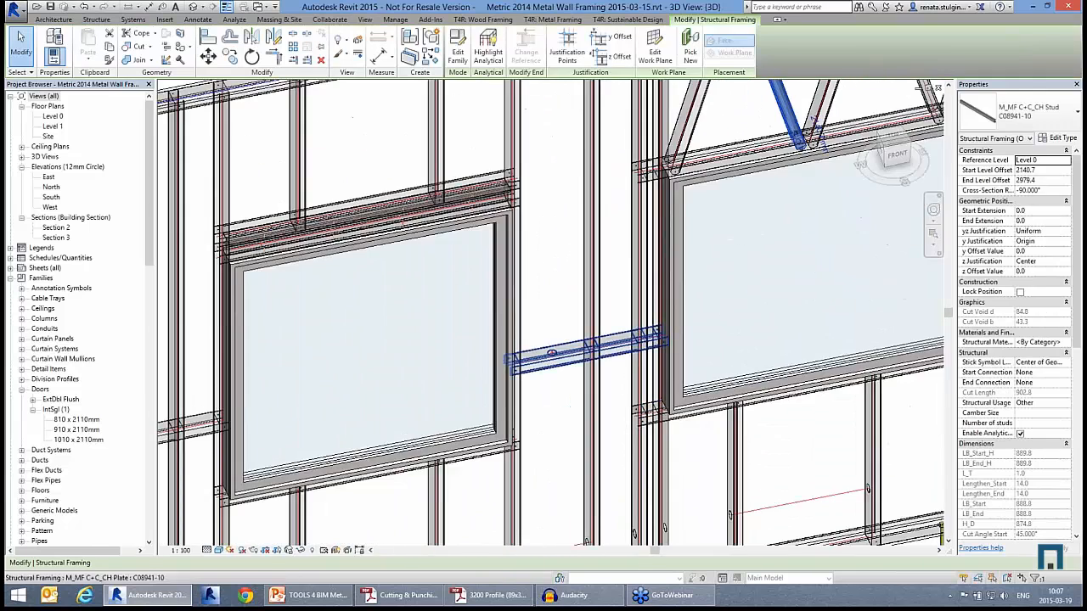
Step: Select a short stud above the larger window of the C+C Frame and examine its bracket connection at the upper plate
{"action": "scroll", "coordinate": [582, 393], "scroll_direction": "up", "scroll_amount": 1}
{"action": "middle_click_drag", "start_coordinate": [583, 393], "coordinate": [422, 430]}
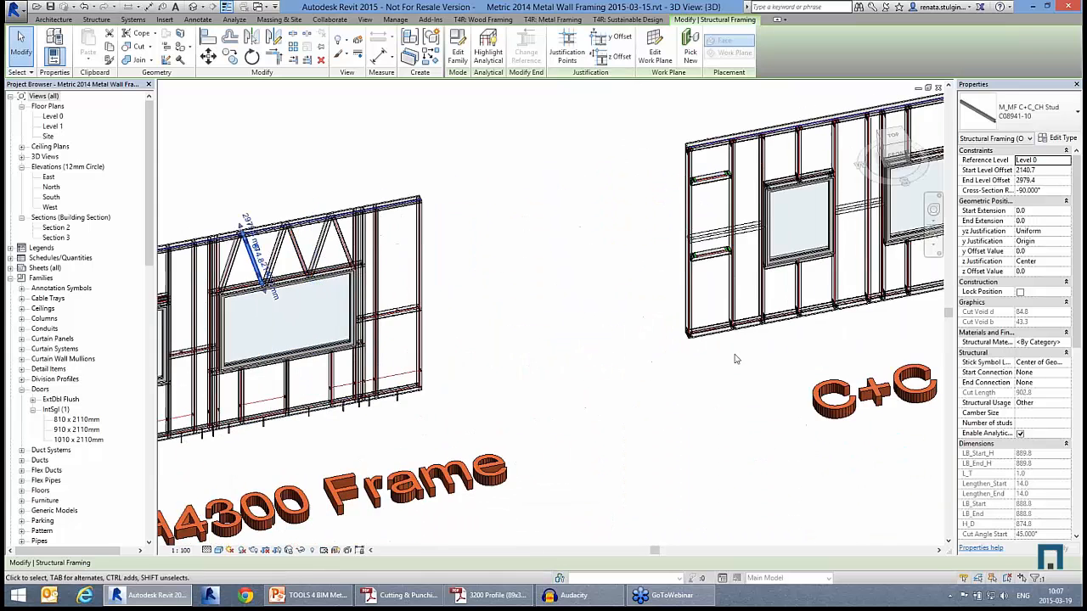
{"action": "middle_click_drag", "start_coordinate": [563, 394], "coordinate": [444, 422]}
{"action": "middle_click_drag", "start_coordinate": [597, 385], "coordinate": [583, 399]}
{"action": "left_click", "coordinate": [614, 386]}
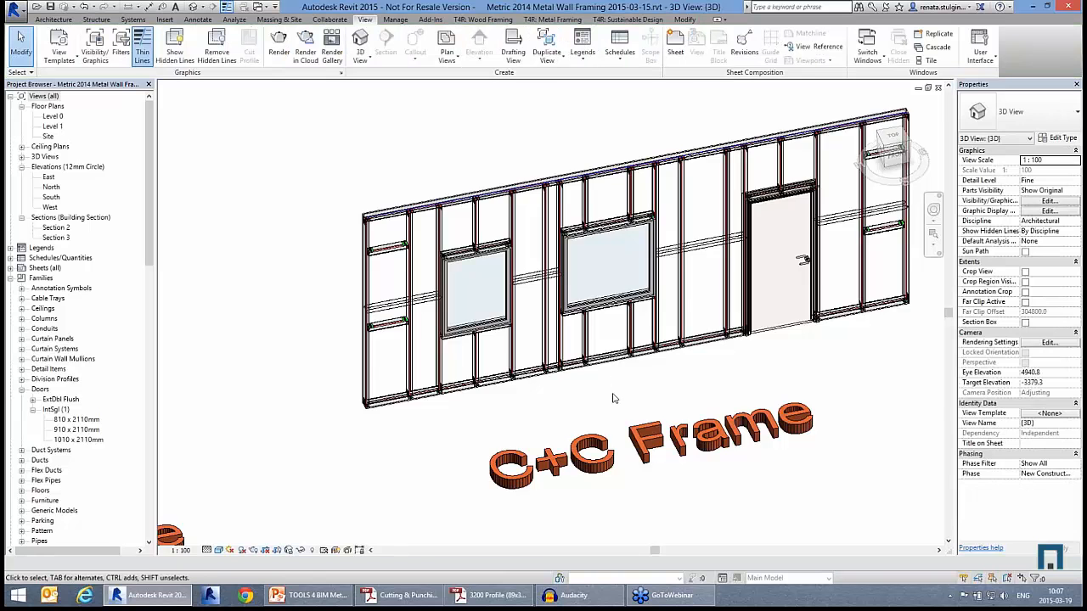
{"action": "scroll", "coordinate": [613, 396], "scroll_direction": "up", "scroll_amount": 1}
{"action": "scroll", "coordinate": [595, 121], "scroll_direction": "up", "scroll_amount": 4}
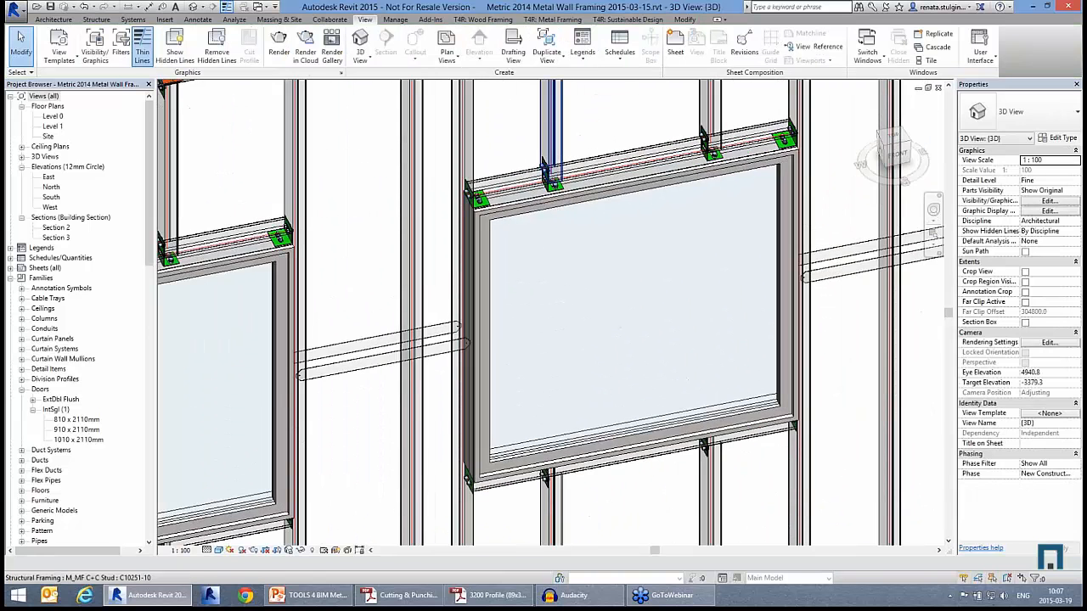
{"action": "middle_click_drag", "start_coordinate": [567, 155], "coordinate": [566, 327]}
{"action": "scroll", "coordinate": [601, 197], "scroll_direction": "up", "scroll_amount": 2}
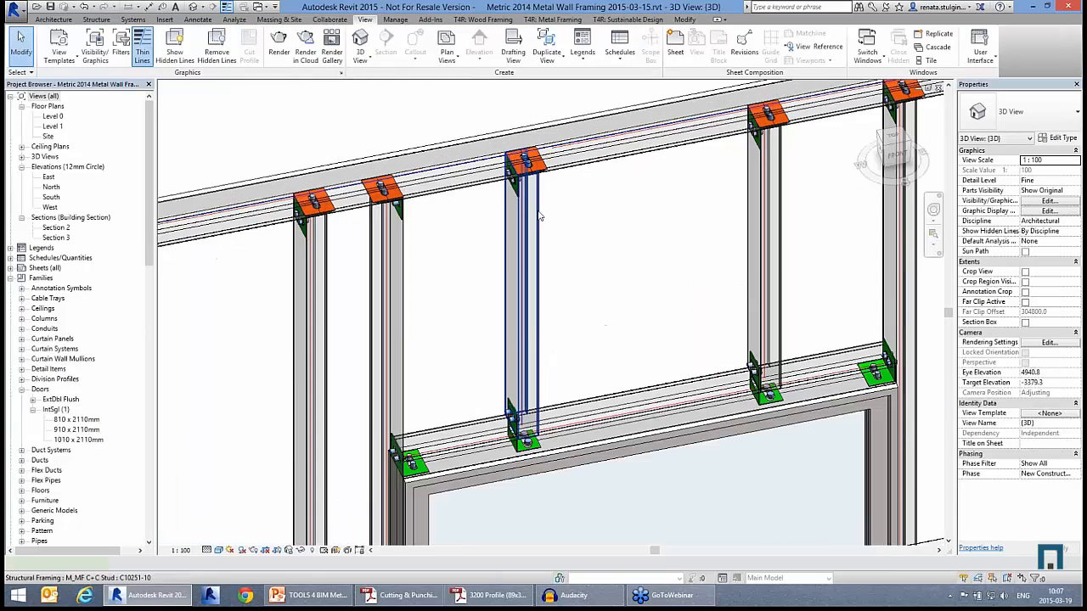
{"action": "left_click", "coordinate": [539, 213]}
{"action": "mouse_move", "coordinate": [600, 293]}
{"action": "middle_mouse_down", "text": "shift"}
{"action": "mouse_move", "coordinate": [561, 195]}
{"action": "mouse_move", "coordinate": [572, 156]}
{"action": "mouse_move", "coordinate": [614, 291]}
{"action": "mouse_move", "coordinate": [608, 280]}
{"action": "middle_mouse_up", "text": "shift"}
{"action": "scroll", "coordinate": [463, 181], "scroll_direction": "up", "scroll_amount": 5}
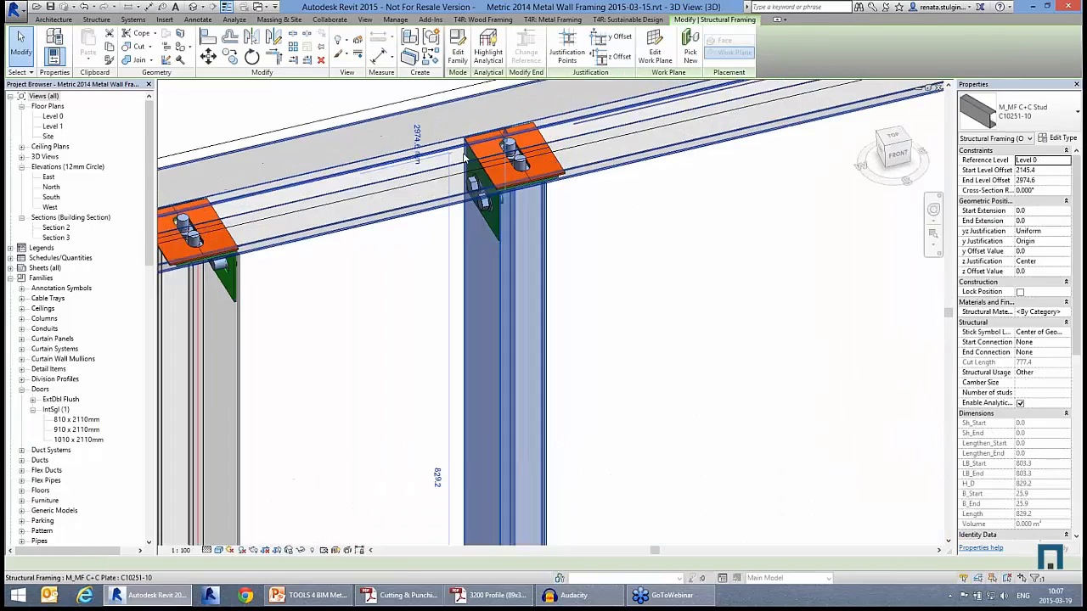
{"action": "scroll", "coordinate": [607, 381], "scroll_direction": "down", "scroll_amount": 5}
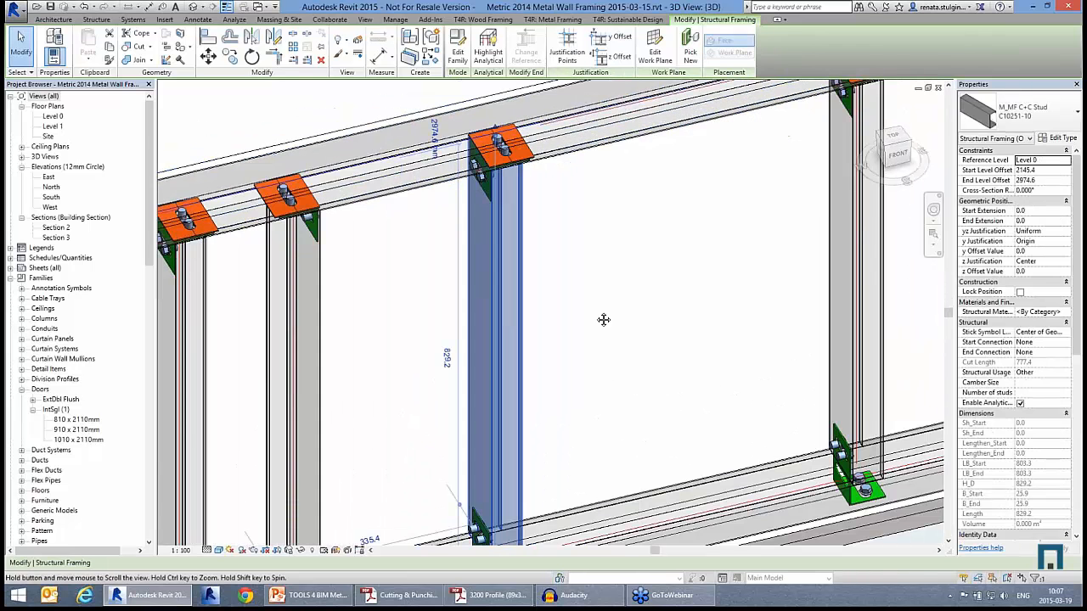
Step: Inspect the bolted angle bracket joining the selected stud's lower end to the window header
{"action": "scroll", "coordinate": [606, 381], "scroll_direction": "up", "scroll_amount": 4}
{"action": "middle_click_drag", "start_coordinate": [606, 382], "coordinate": [586, 322]}
{"action": "scroll", "coordinate": [509, 435], "scroll_direction": "up", "scroll_amount": 3}
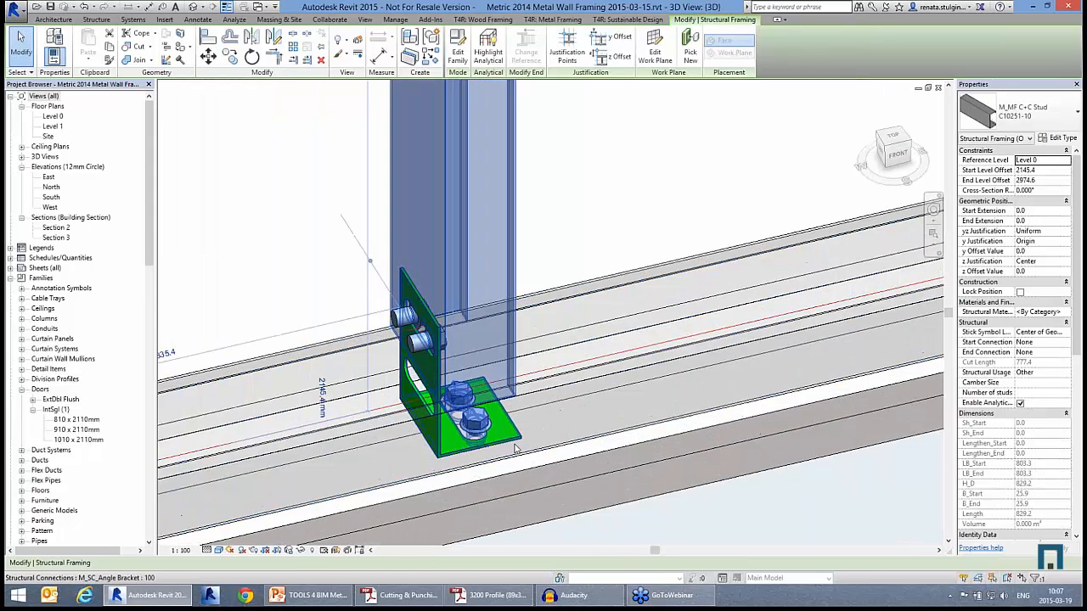
{"action": "scroll", "coordinate": [349, 321], "scroll_direction": "down", "scroll_amount": 5}
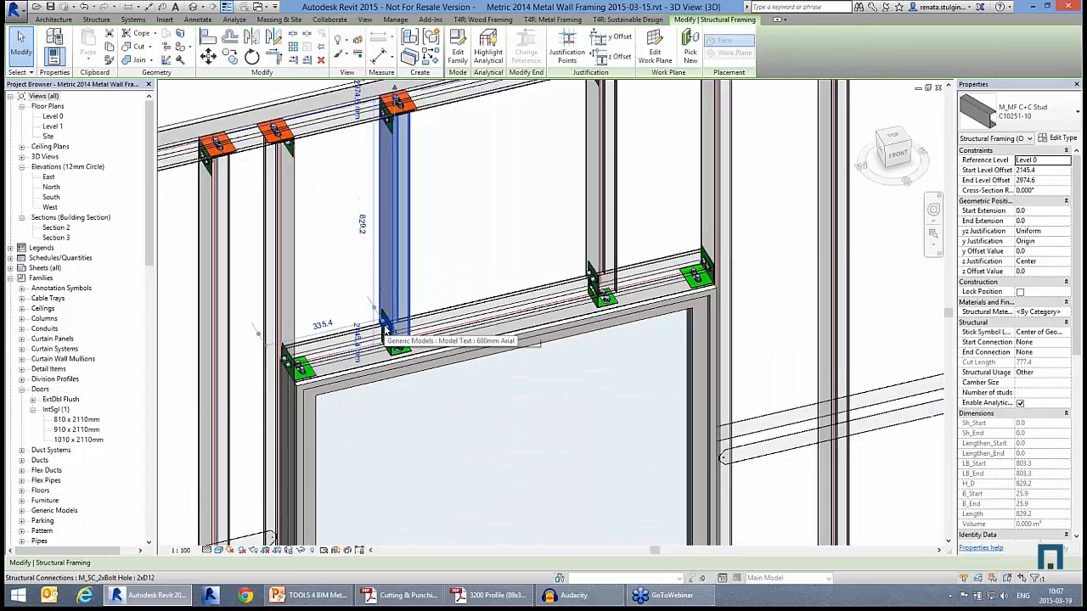
{"action": "scroll", "coordinate": [617, 324], "scroll_direction": "down", "scroll_amount": 5}
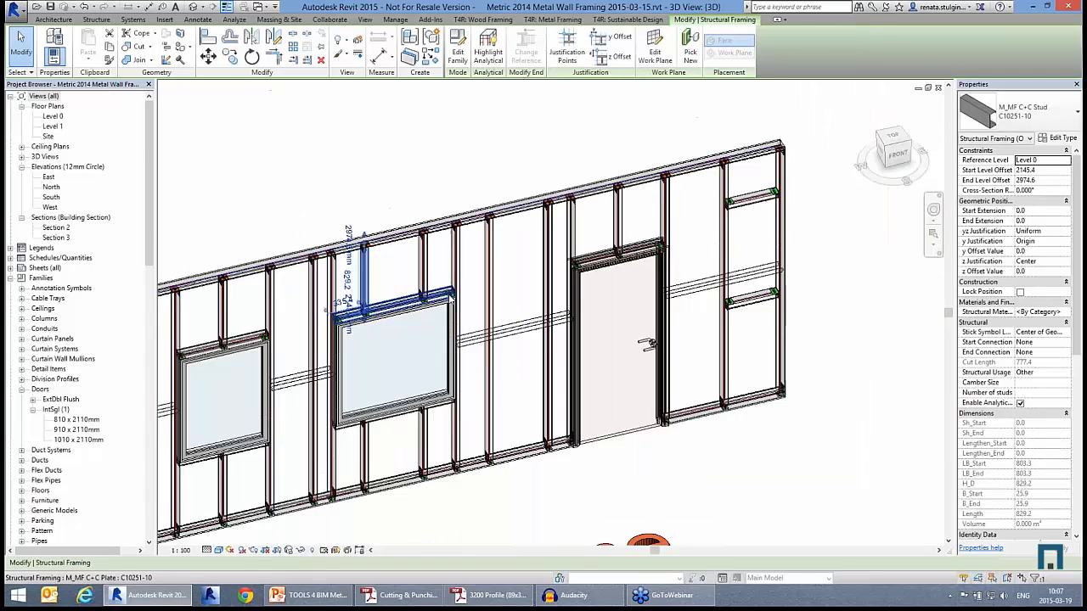
Step: Select a diagonal truss member above the large window of the C+U Special Frame and inspect how it meets the tracks
{"action": "scroll", "coordinate": [451, 298], "scroll_direction": "down", "scroll_amount": 2}
{"action": "middle_click_drag", "start_coordinate": [717, 316], "coordinate": [382, 337]}
{"action": "middle_click_drag", "start_coordinate": [572, 374], "coordinate": [421, 398]}
{"action": "scroll", "coordinate": [657, 323], "scroll_direction": "up", "scroll_amount": 1}
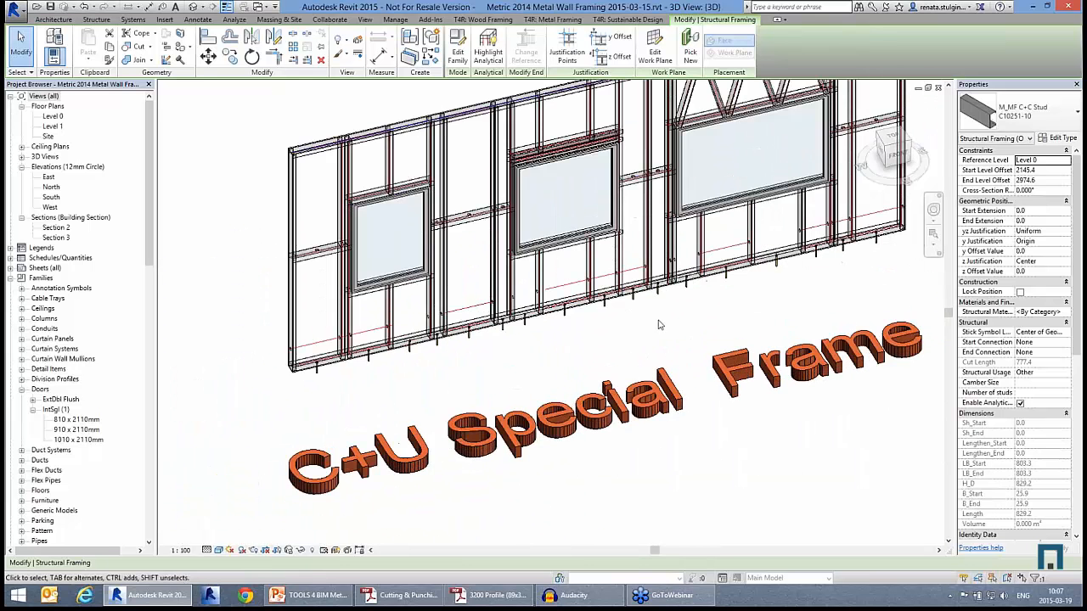
{"action": "middle_click_drag", "start_coordinate": [626, 337], "coordinate": [601, 351]}
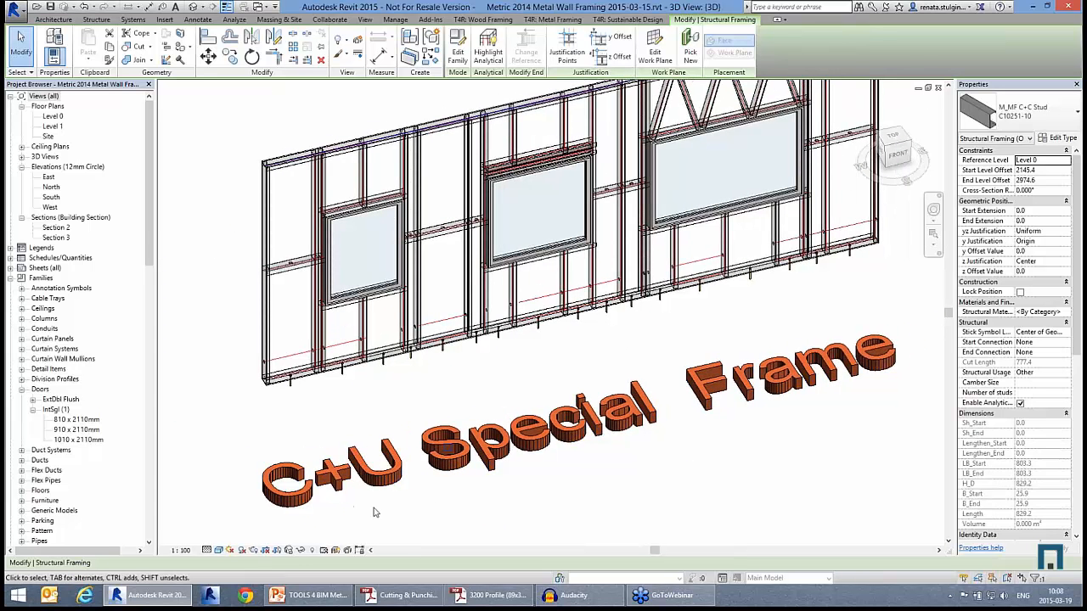
{"action": "middle_click_drag", "start_coordinate": [704, 334], "coordinate": [619, 430]}
{"action": "scroll", "coordinate": [643, 192], "scroll_direction": "up", "scroll_amount": 6}
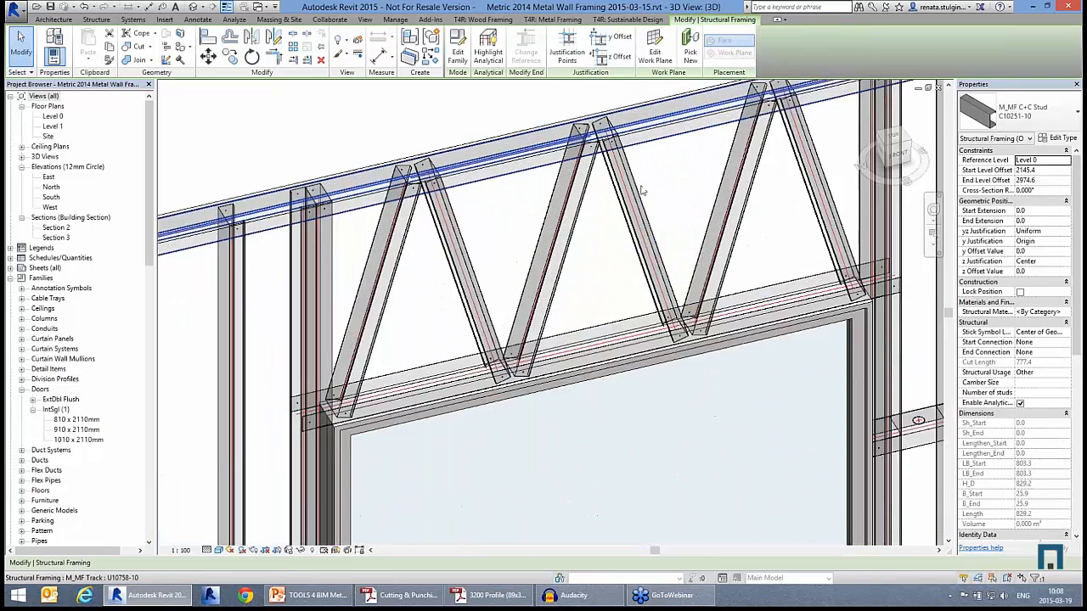
{"action": "scroll", "coordinate": [642, 192], "scroll_direction": "up", "scroll_amount": 1}
{"action": "left_click", "coordinate": [656, 238]}
{"action": "middle_click_drag", "start_coordinate": [660, 243], "coordinate": [420, 192], "text": "shift"}
{"action": "scroll", "coordinate": [419, 182], "scroll_direction": "down", "scroll_amount": 6}
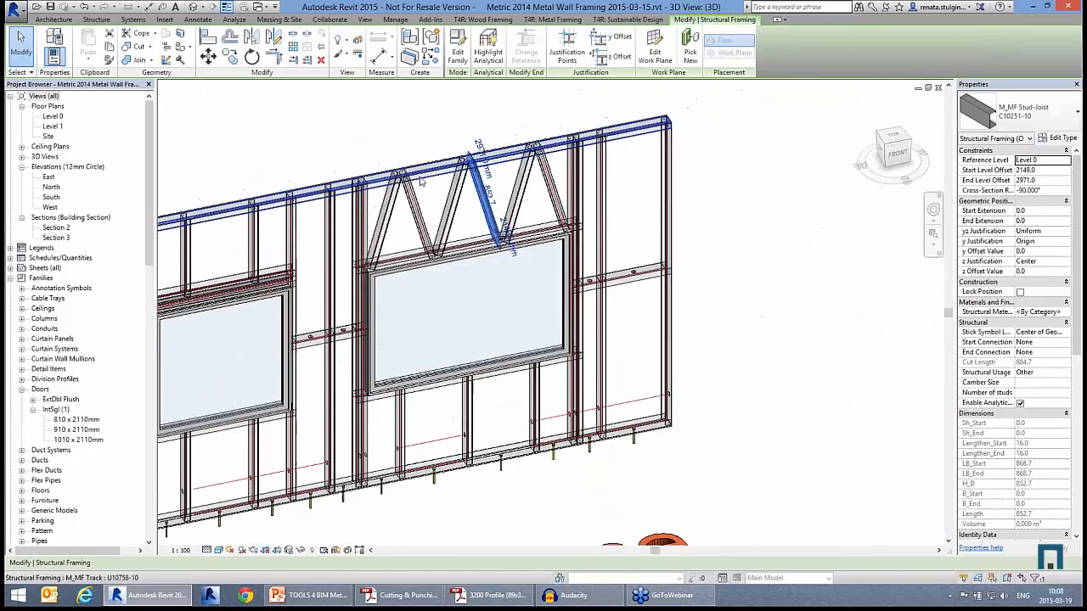
Step: Examine the bracket connections between the studs and the upper track near the braced end of the C+U Standard Frame
{"action": "middle_click_drag", "start_coordinate": [601, 315], "coordinate": [301, 391]}
{"action": "scroll", "coordinate": [712, 308], "scroll_direction": "up", "scroll_amount": 3}
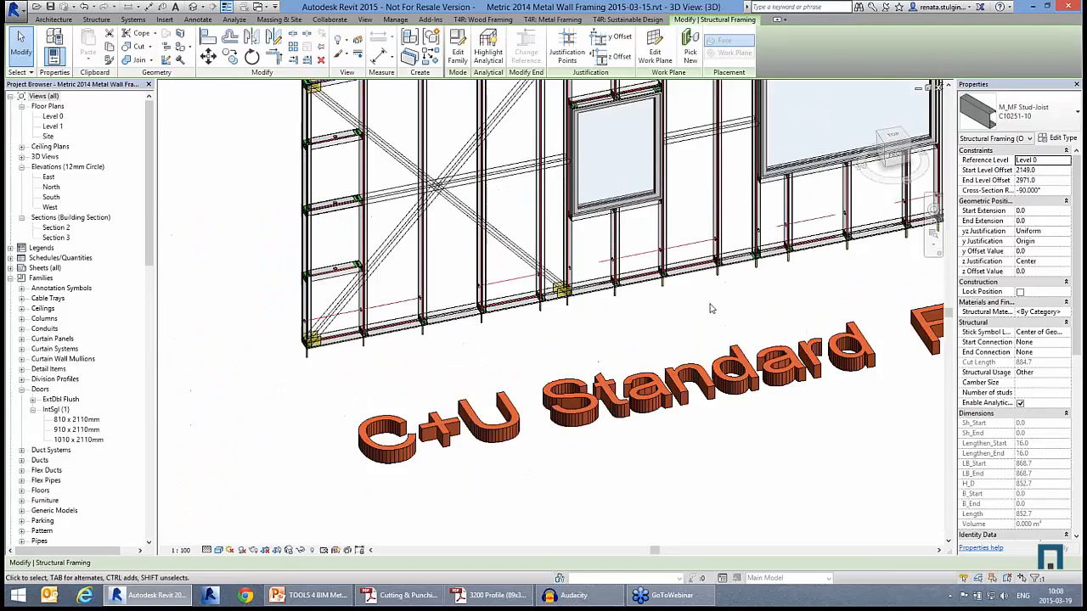
{"action": "middle_click_drag", "start_coordinate": [838, 278], "coordinate": [657, 345]}
{"action": "scroll", "coordinate": [658, 345], "scroll_direction": "down", "scroll_amount": 1}
{"action": "middle_click_drag", "start_coordinate": [454, 211], "coordinate": [538, 234]}
{"action": "scroll", "coordinate": [311, 190], "scroll_direction": "up", "scroll_amount": 2}
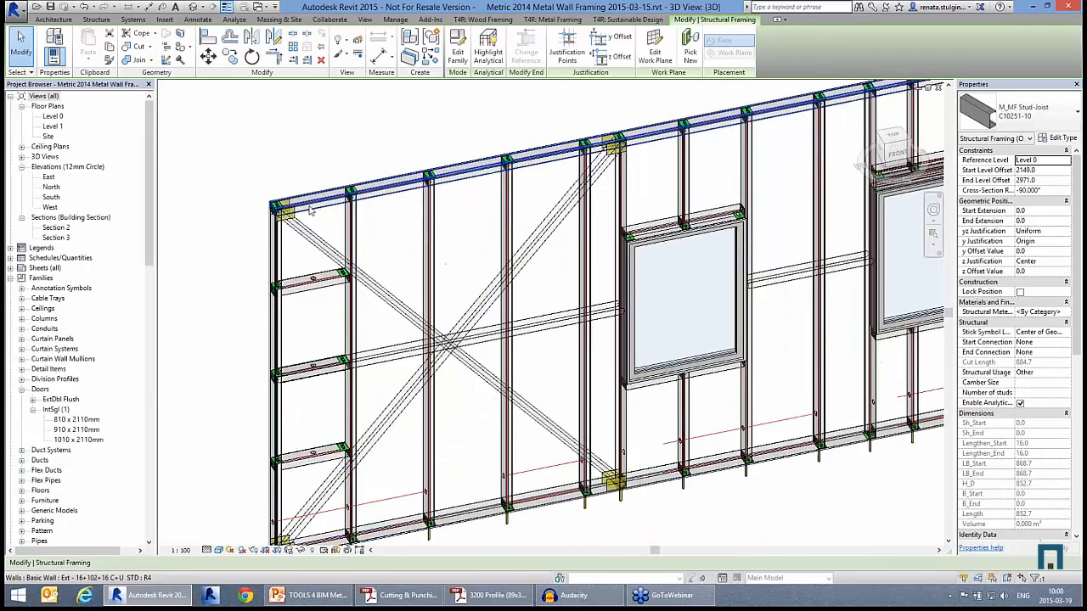
{"action": "scroll", "coordinate": [323, 200], "scroll_direction": "up", "scroll_amount": 4}
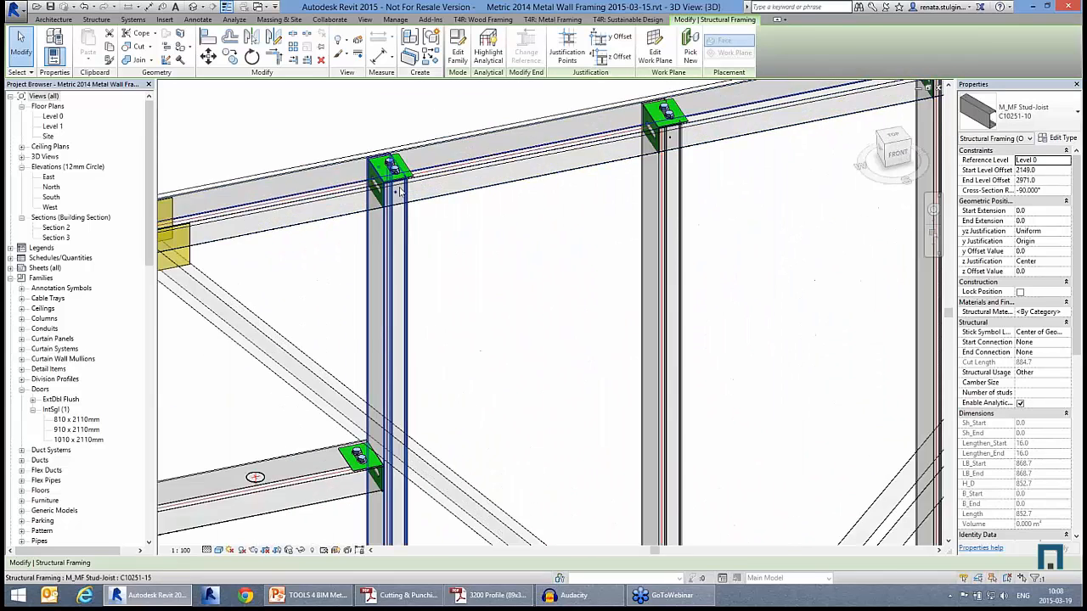
{"action": "scroll", "coordinate": [384, 165], "scroll_direction": "up", "scroll_amount": 2}
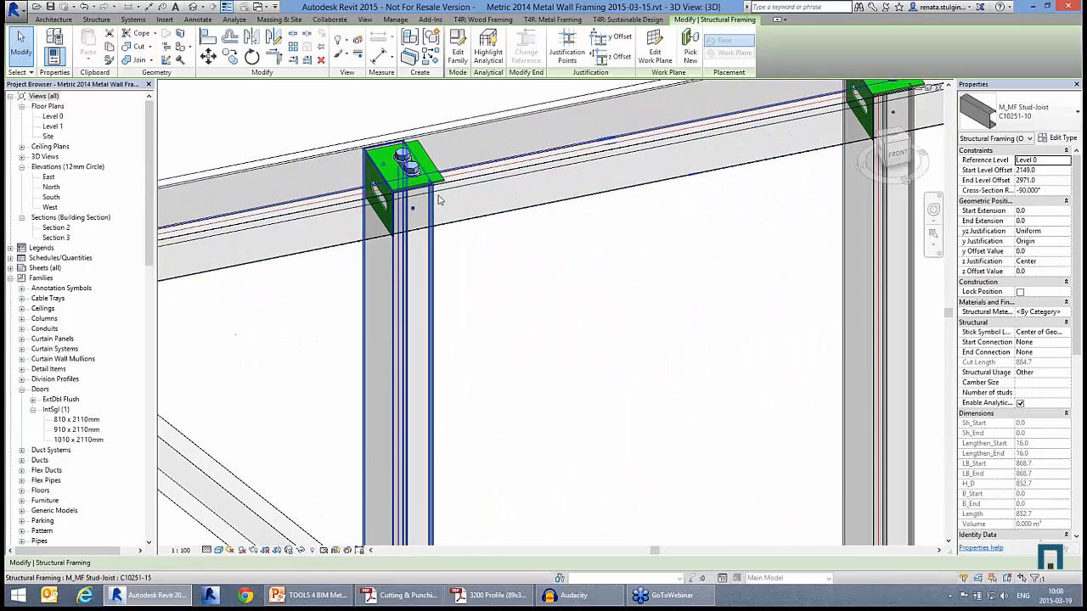
Step: Inspect the lower track's angle brackets and anchor bolts in the C+U Standard Frame, along with its cross bracing
{"action": "scroll", "coordinate": [412, 92], "scroll_direction": "down", "scroll_amount": 1}
{"action": "scroll", "coordinate": [413, 91], "scroll_direction": "down", "scroll_amount": 3}
{"action": "middle_click_drag", "start_coordinate": [601, 382], "coordinate": [527, 139]}
{"action": "scroll", "coordinate": [798, 397], "scroll_direction": "up", "scroll_amount": 4}
{"action": "scroll", "coordinate": [794, 400], "scroll_direction": "up", "scroll_amount": 2}
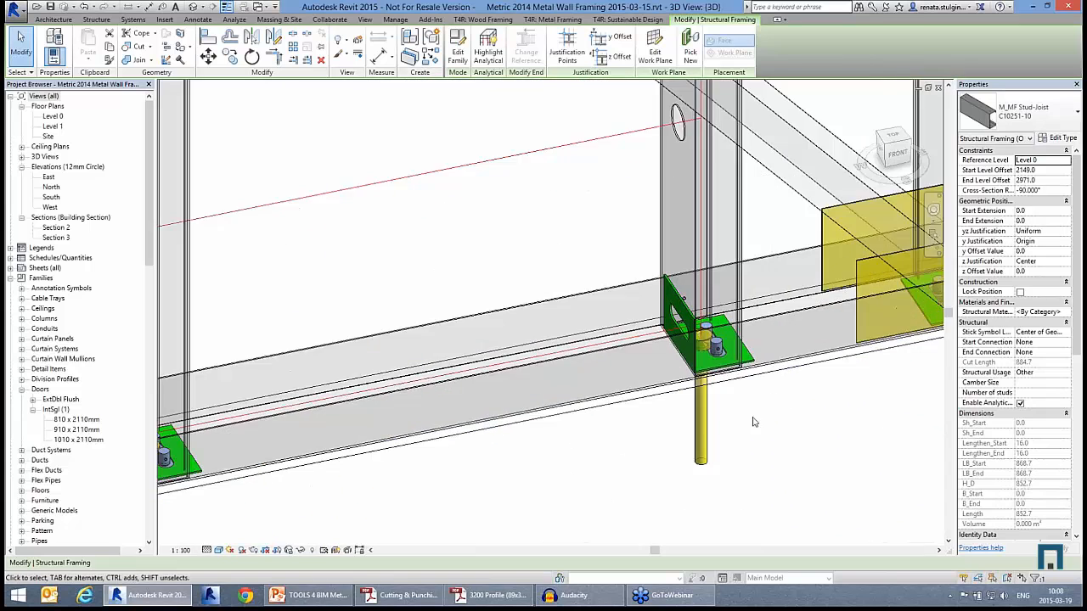
{"action": "scroll", "coordinate": [756, 420], "scroll_direction": "down", "scroll_amount": 6}
{"action": "middle_click_drag", "start_coordinate": [696, 308], "coordinate": [592, 378]}
{"action": "middle_click_drag", "start_coordinate": [660, 352], "coordinate": [476, 362]}
{"action": "middle_click_drag", "start_coordinate": [731, 346], "coordinate": [721, 451]}
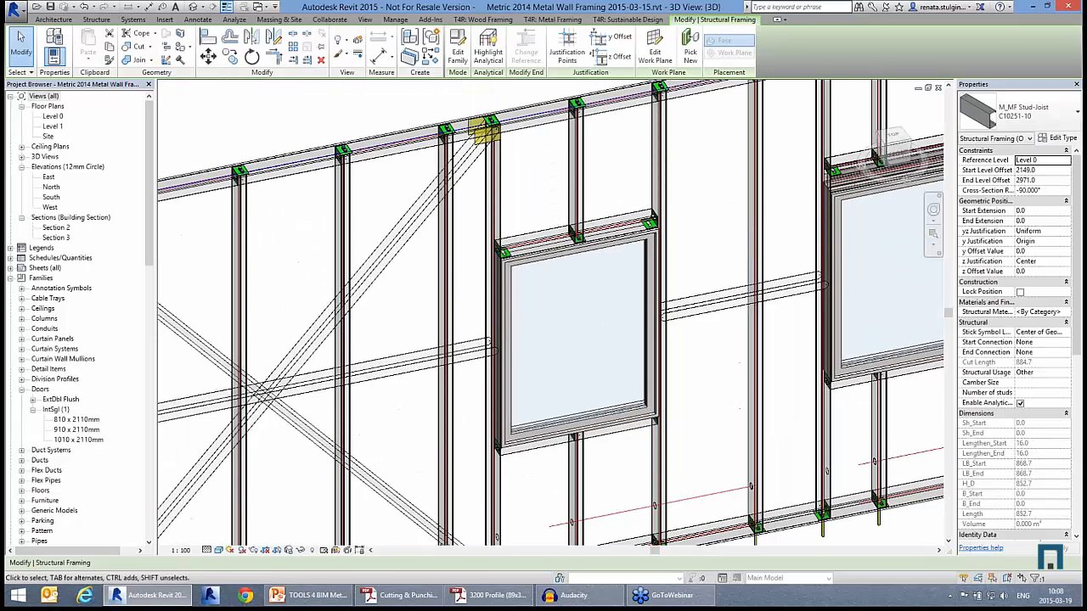
{"action": "scroll", "coordinate": [676, 305], "scroll_direction": "down", "scroll_amount": 2}
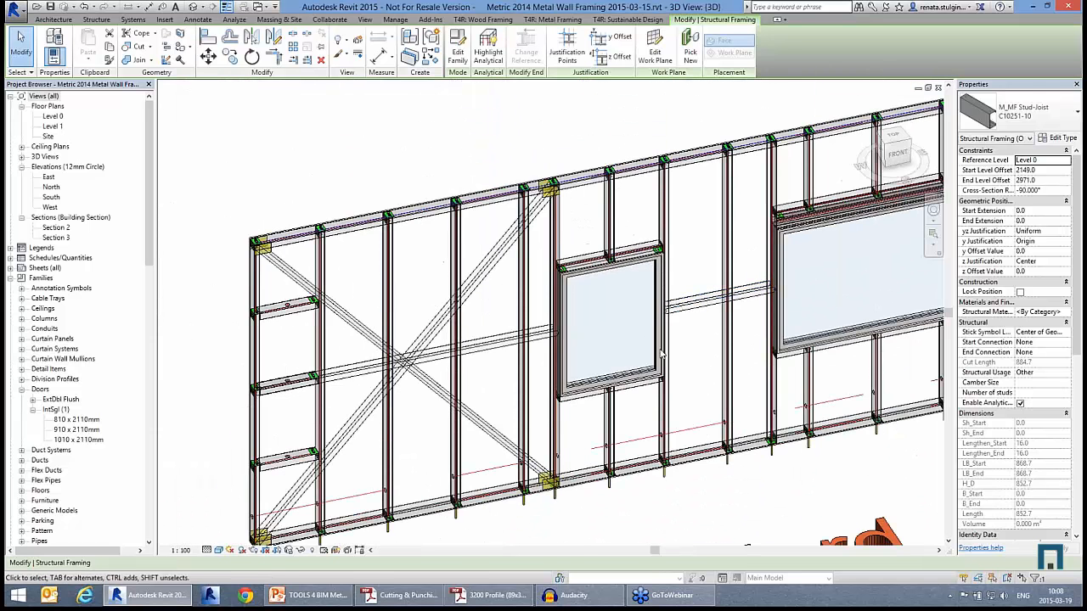
{"action": "middle_click_drag", "start_coordinate": [705, 346], "coordinate": [752, 322]}
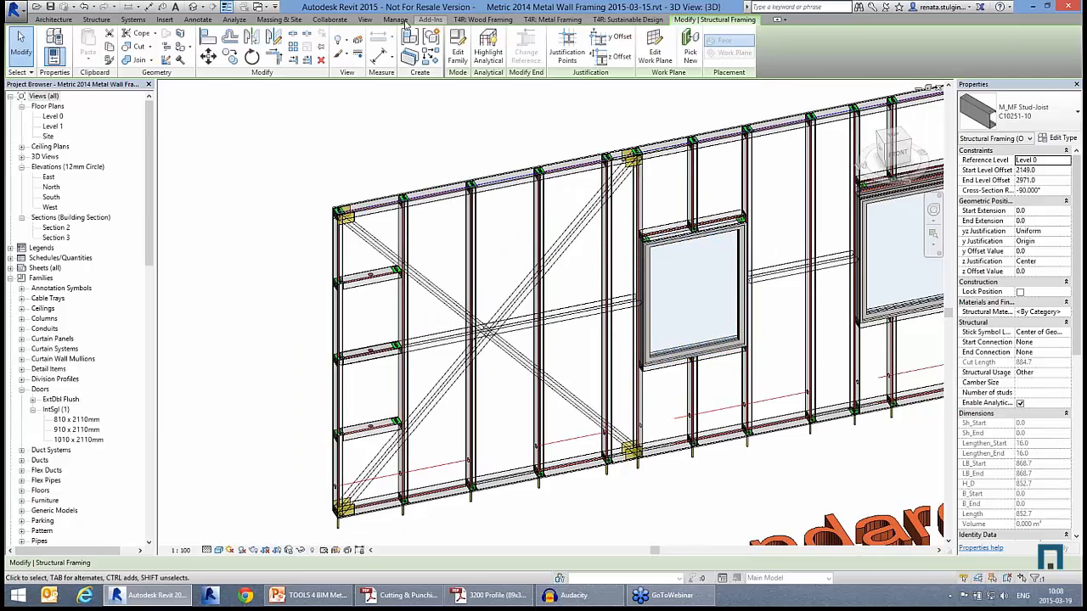
Step: Switch to the 3D view of the open project Metric Metal Framing 2015 New.rvt
{"action": "left_click", "coordinate": [366, 20]}
{"action": "left_click", "coordinate": [867, 50]}
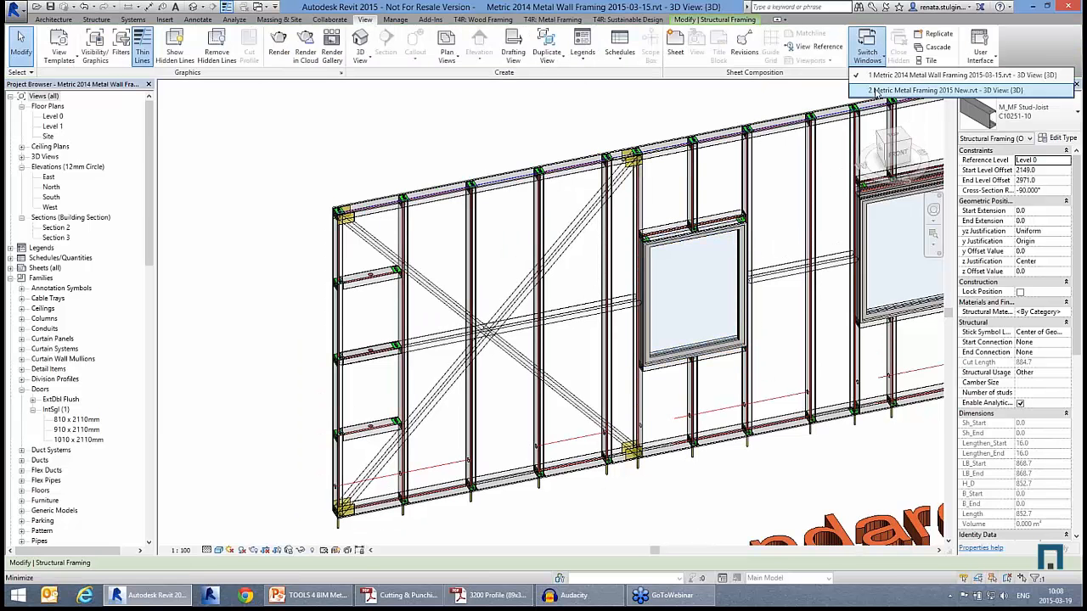
{"action": "left_click", "coordinate": [908, 90]}
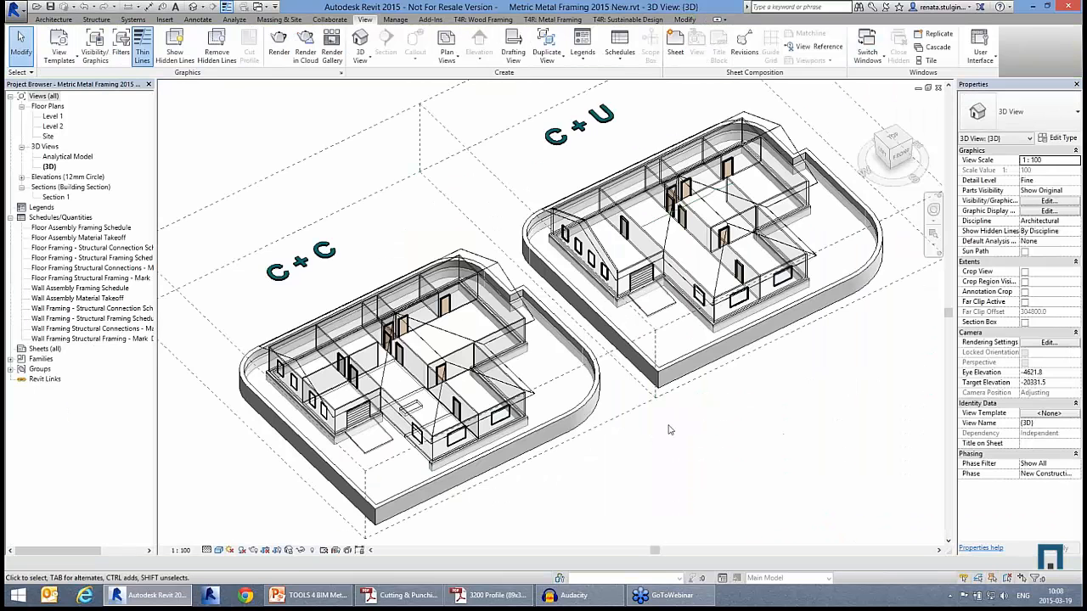
{"action": "middle_click_drag", "start_coordinate": [663, 446], "coordinate": [660, 445]}
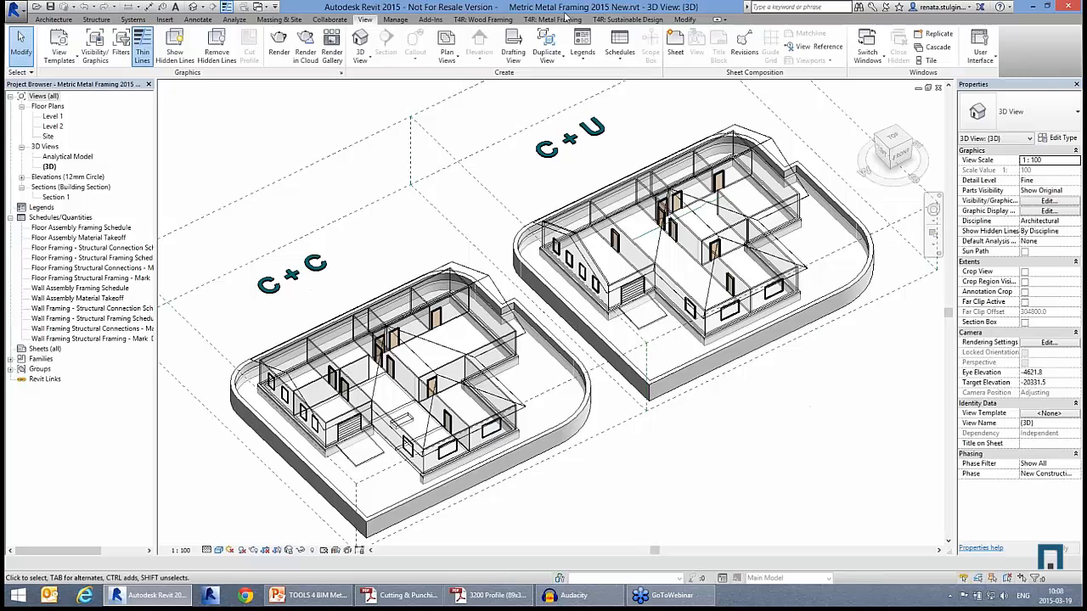
Step: Float the T4R Wood Framing Wall+ tools over the 3D view and display the T4R Metal Framing tools
{"action": "left_click", "coordinate": [485, 19]}
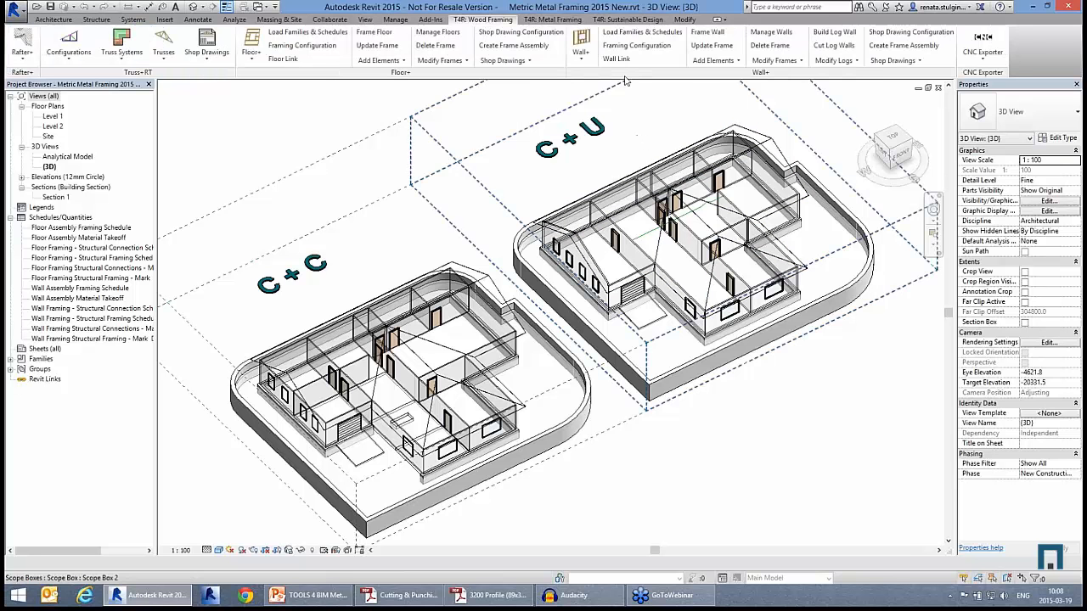
{"action": "left_click_drag", "start_coordinate": [760, 72], "coordinate": [426, 152]}
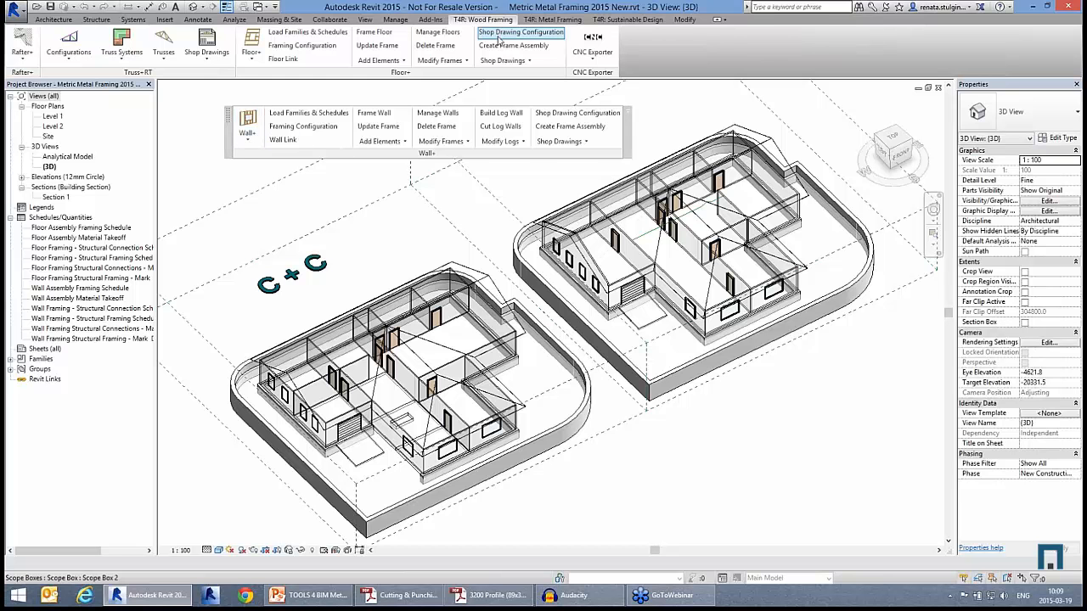
{"action": "left_click_drag", "start_coordinate": [396, 154], "coordinate": [328, 170]}
{"action": "left_click", "coordinate": [558, 21]}
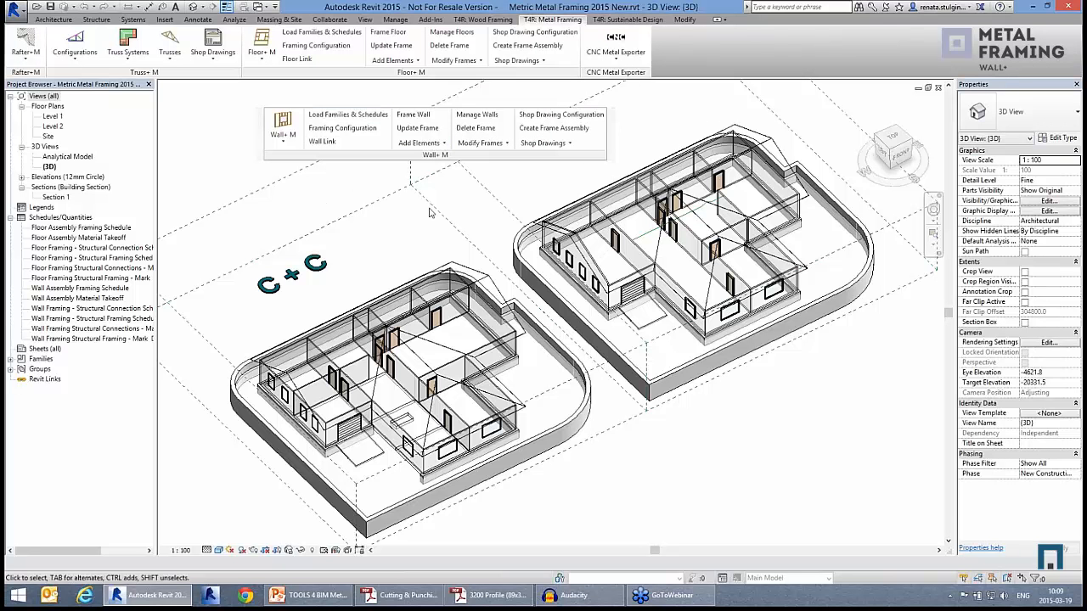
Step: Open the Wall+M framing configuration and review the available configuration names and types, keeping M_C+U_Specific and the Frame type
{"action": "middle_click_drag", "start_coordinate": [375, 268], "coordinate": [496, 208]}
{"action": "scroll", "coordinate": [382, 259], "scroll_direction": "up", "scroll_amount": 3}
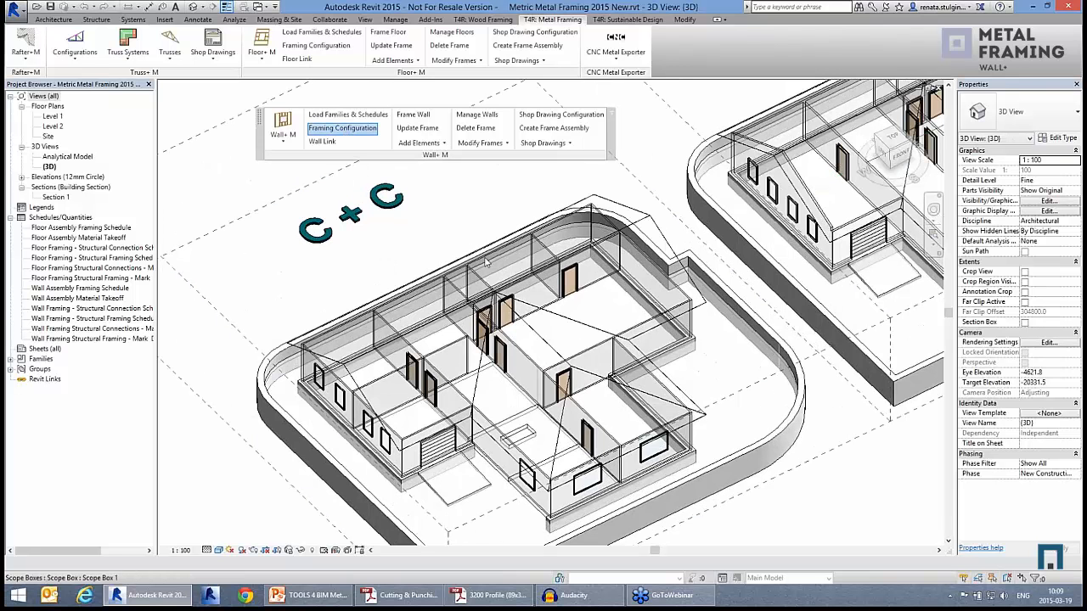
{"action": "left_click", "coordinate": [342, 128]}
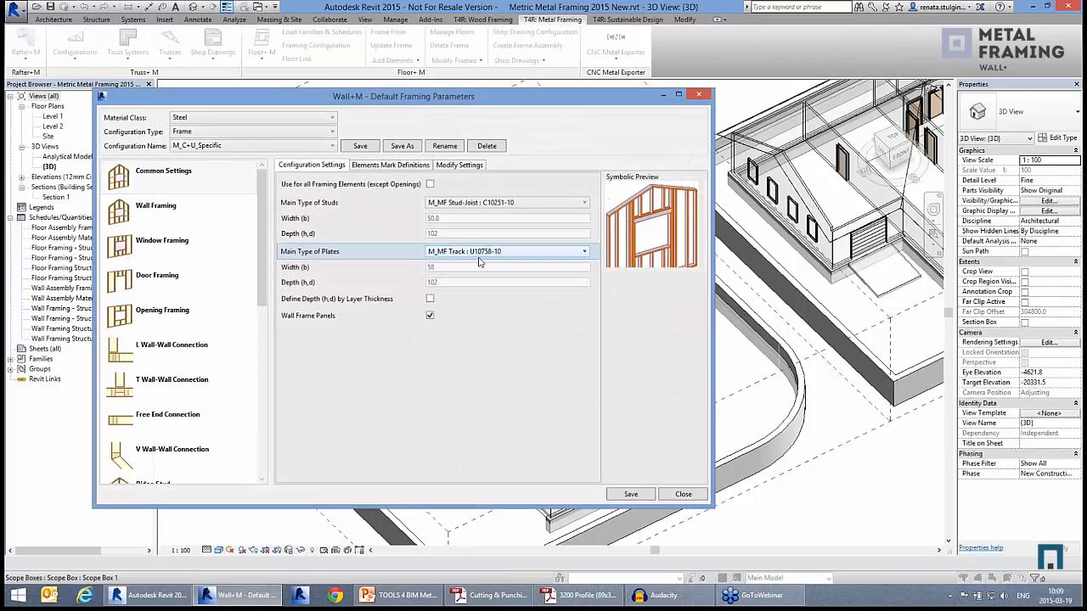
{"action": "left_click", "coordinate": [275, 146]}
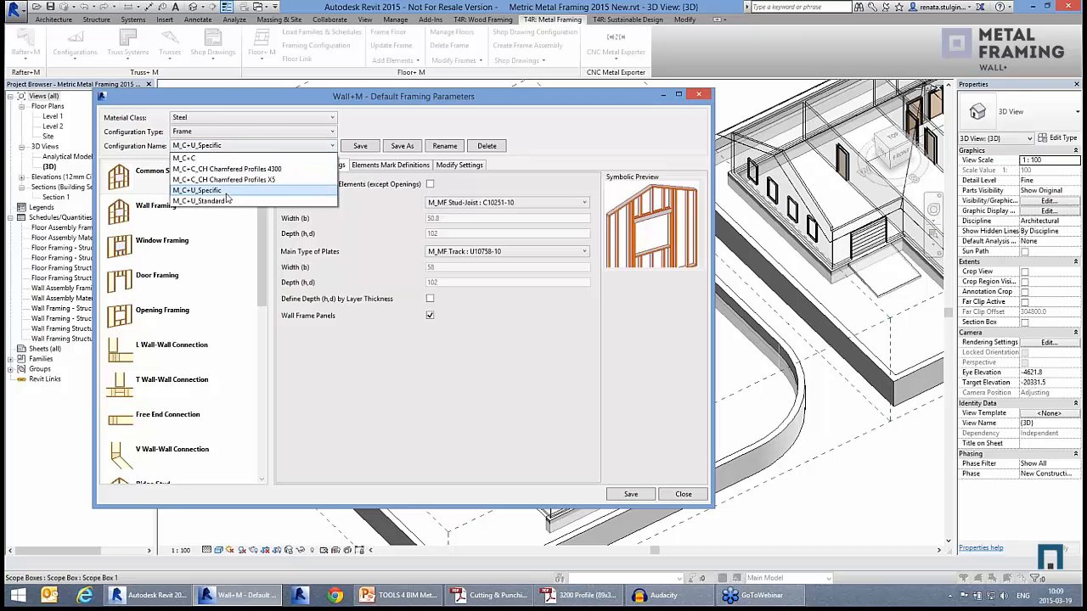
{"action": "left_click", "coordinate": [263, 147]}
{"action": "left_click", "coordinate": [259, 136]}
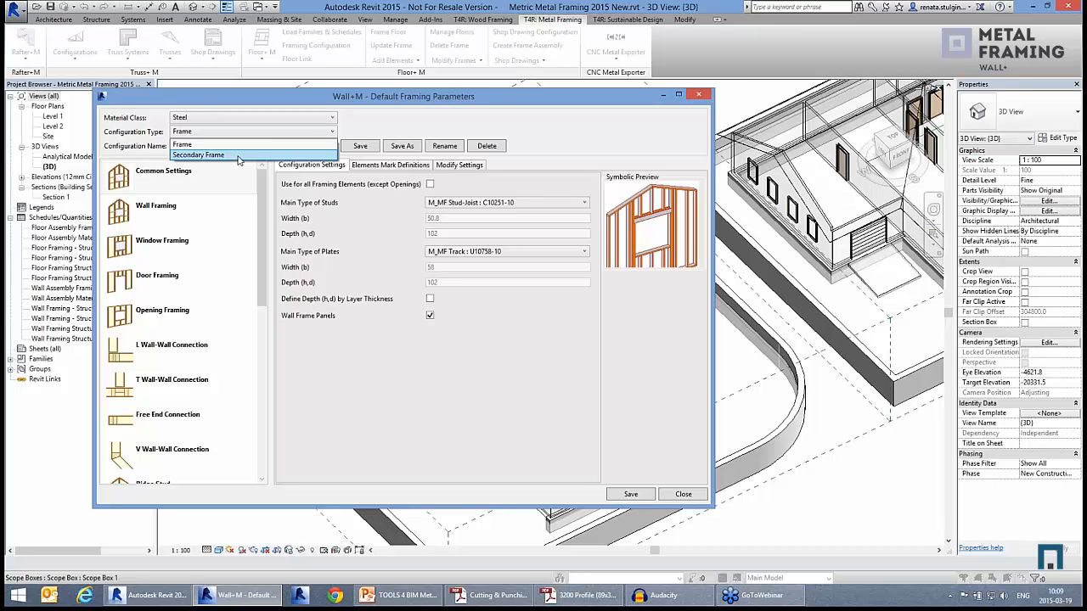
{"action": "left_click", "coordinate": [203, 144]}
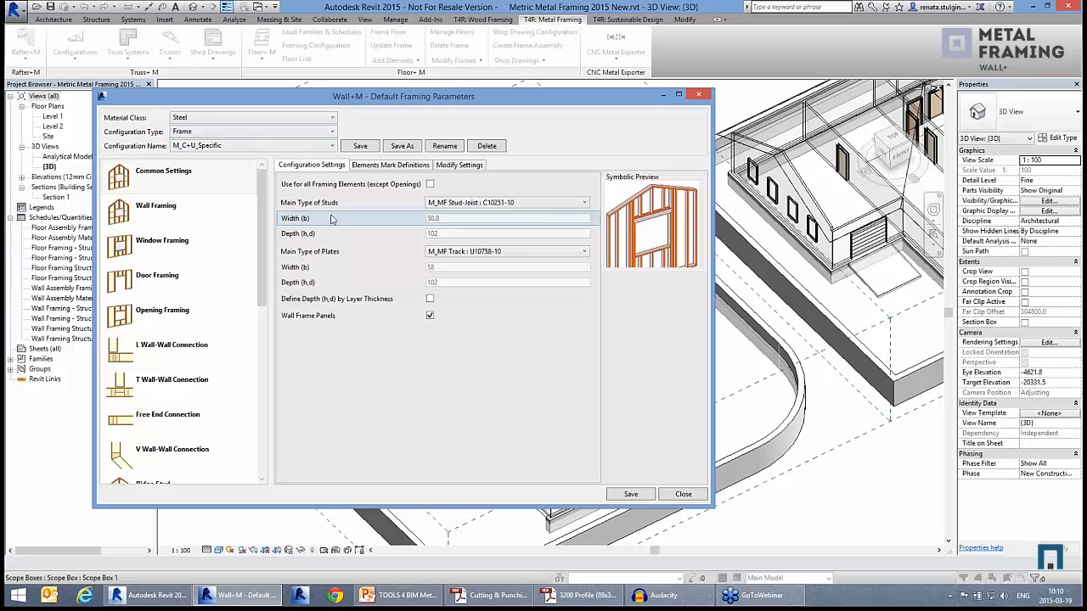
Step: Look through the framing and connection categories of the M_C+U_Specific configuration and the profiles available as main stud type
{"action": "scroll", "coordinate": [266, 360], "scroll_direction": "down", "scroll_amount": 2}
{"action": "scroll", "coordinate": [267, 391], "scroll_direction": "down", "scroll_amount": 3}
{"action": "scroll", "coordinate": [270, 322], "scroll_direction": "up", "scroll_amount": 4}
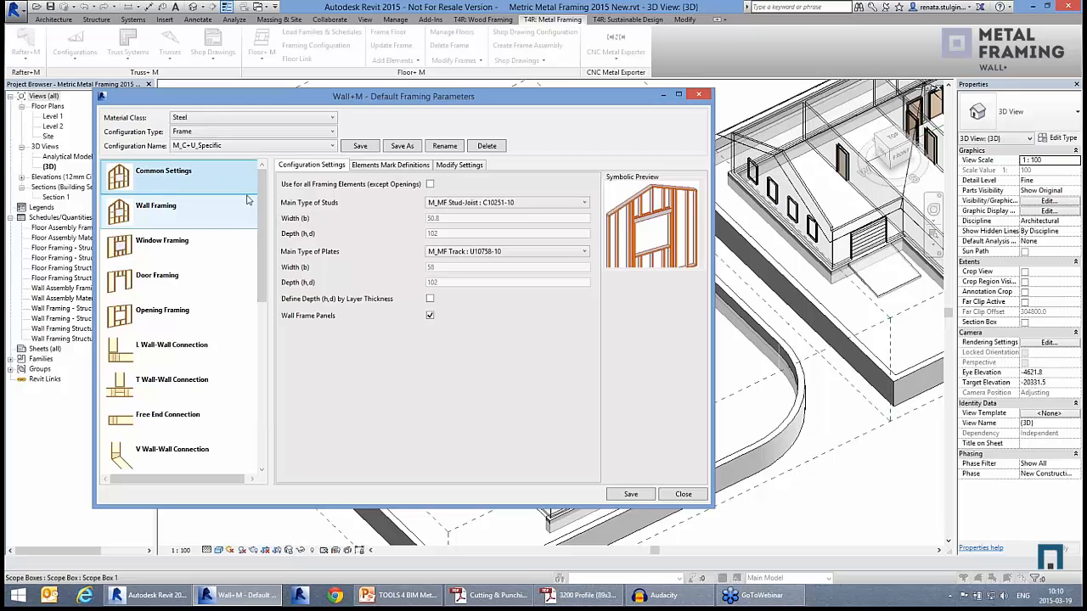
{"action": "left_click", "coordinate": [491, 205]}
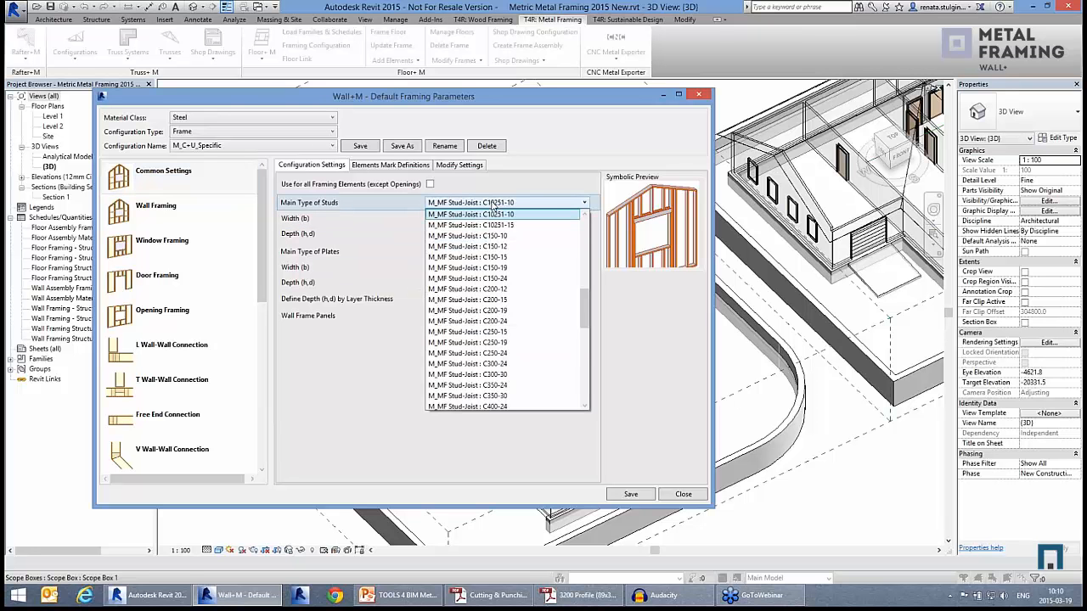
{"action": "left_click", "coordinate": [490, 205]}
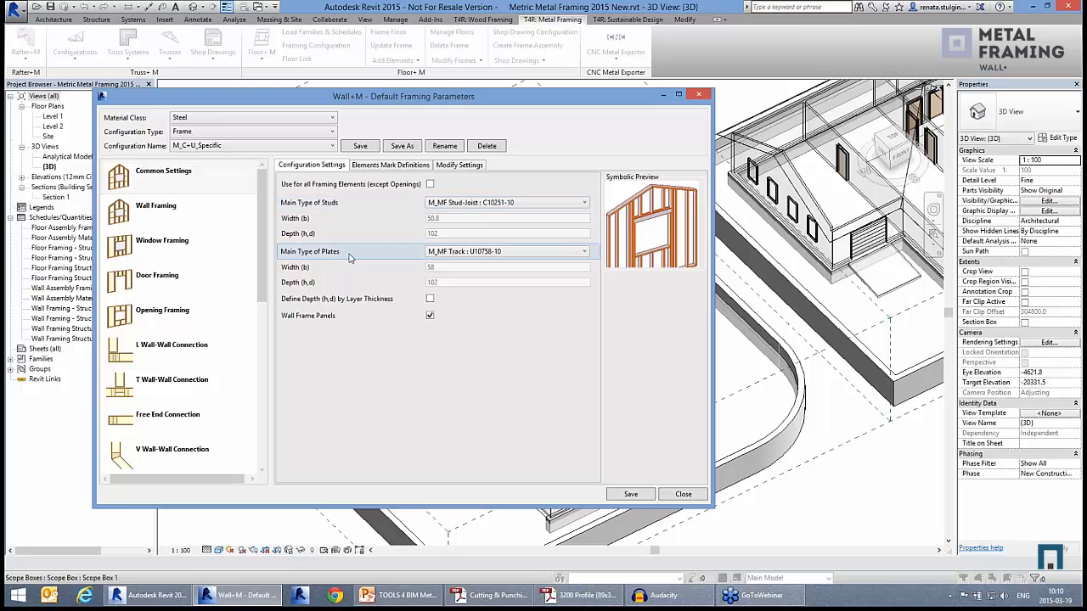
Step: Display the element mark definitions and review the framing member names for cripples, bridging and block elements
{"action": "left_click", "coordinate": [395, 166]}
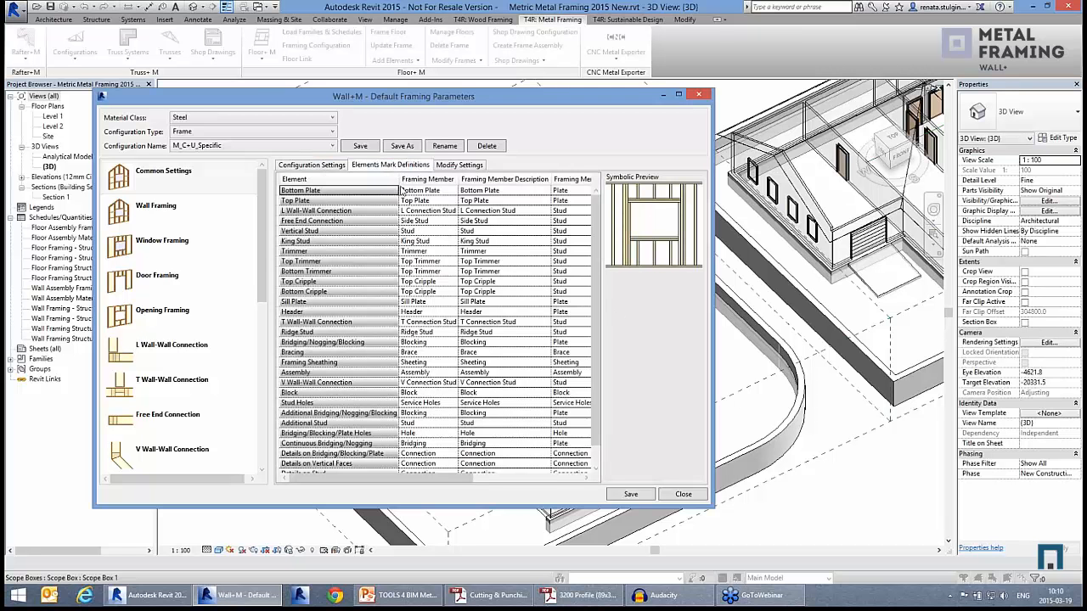
{"action": "scroll", "coordinate": [599, 340], "scroll_direction": "down", "scroll_amount": 1}
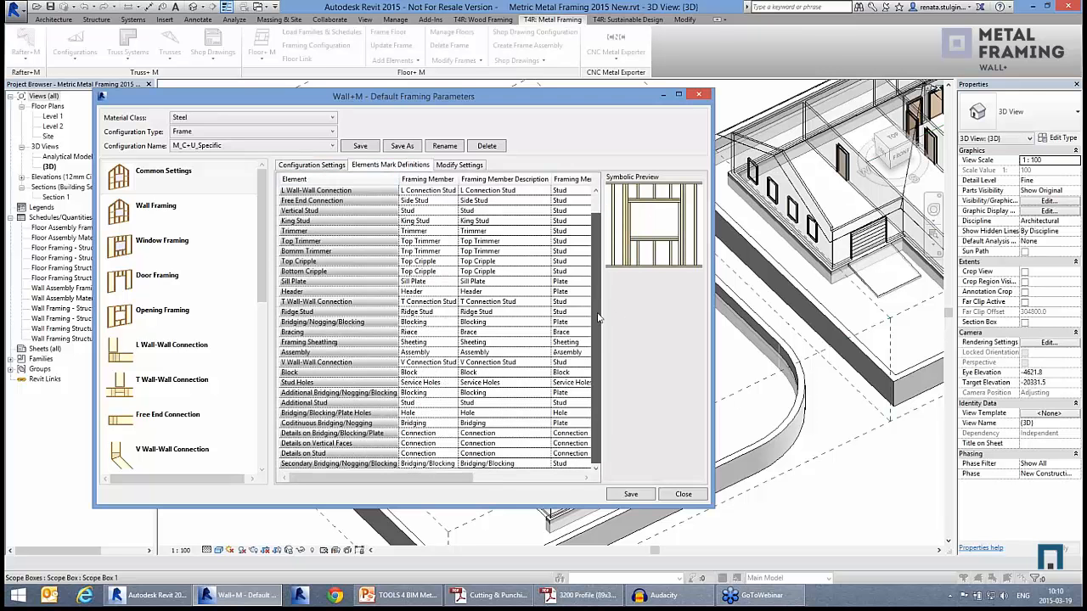
{"action": "scroll", "coordinate": [603, 336], "scroll_direction": "up", "scroll_amount": 1}
{"action": "left_click", "coordinate": [418, 271]}
{"action": "left_click", "coordinate": [426, 292]}
{"action": "left_click", "coordinate": [431, 342]}
{"action": "left_click", "coordinate": [438, 393]}
Step: Check the framing member descriptions of the ridge, king, trimmer, connection and additional studs in the mark definitions
{"action": "left_click", "coordinate": [498, 333]}
{"action": "left_click", "coordinate": [498, 281]}
{"action": "left_click", "coordinate": [501, 242]}
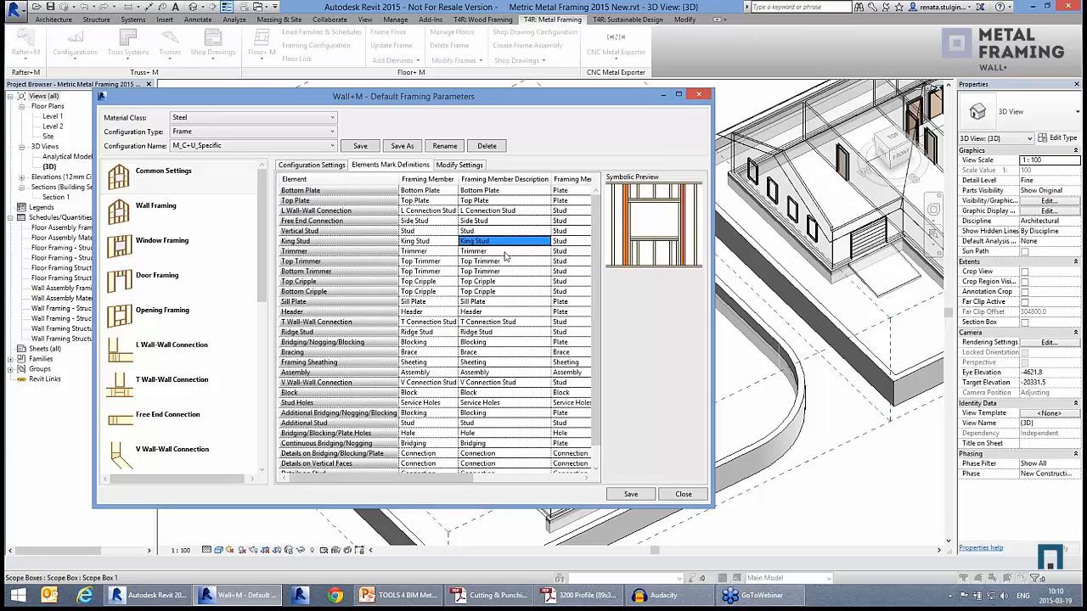
{"action": "left_click", "coordinate": [507, 252]}
{"action": "left_click", "coordinate": [498, 212]}
{"action": "left_click", "coordinate": [505, 322]}
{"action": "left_click", "coordinate": [499, 382]}
{"action": "left_click", "coordinate": [499, 423]}
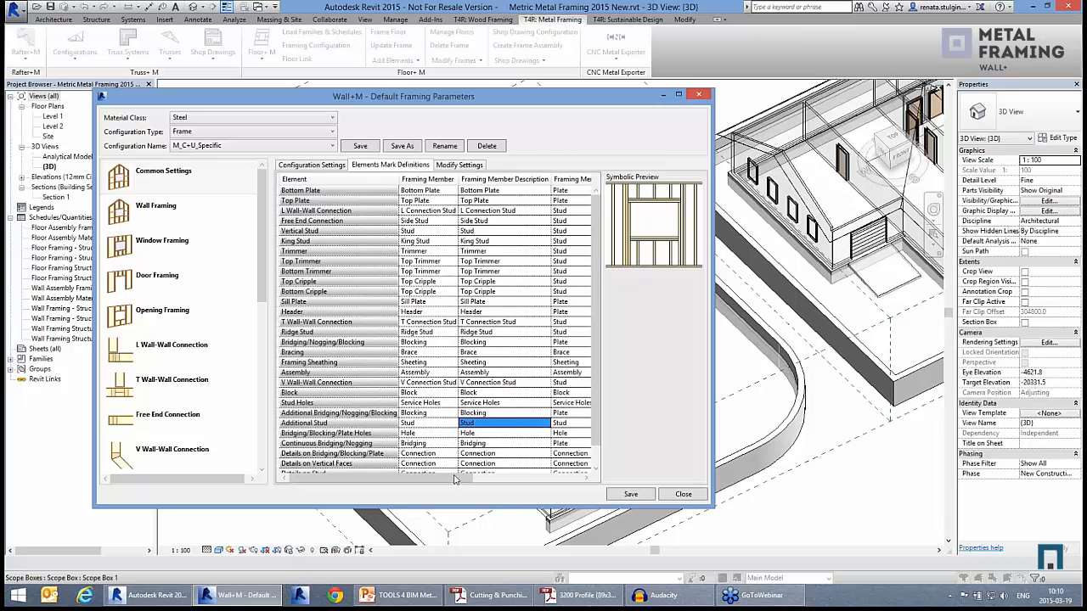
Step: Inspect the framing member types and marks, including the ridge stud and V connection stud, and return to the descriptions
{"action": "left_click_drag", "start_coordinate": [463, 478], "coordinate": [569, 488]}
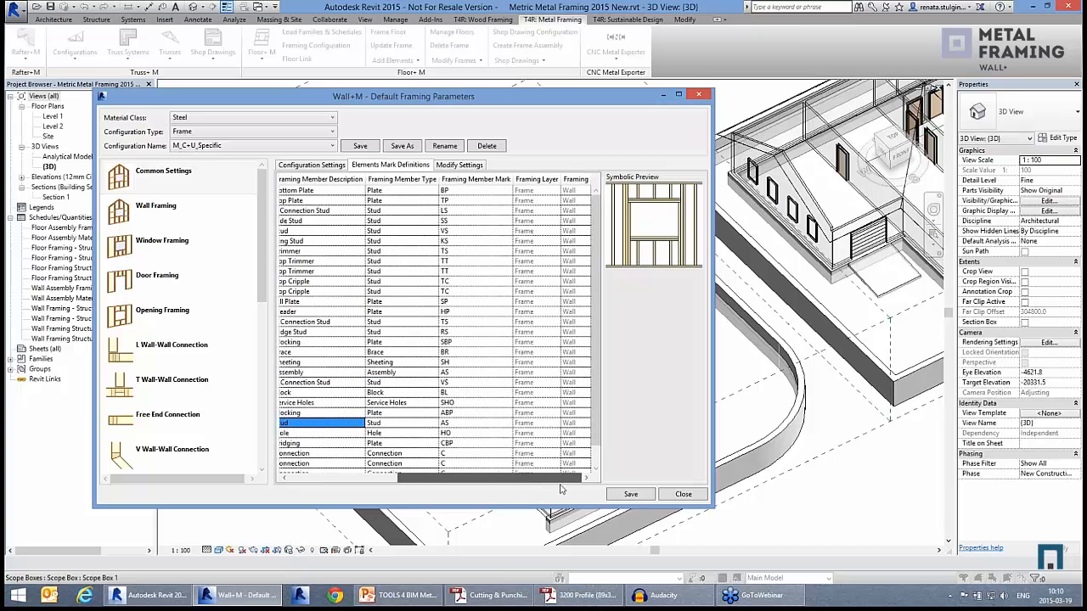
{"action": "left_click", "coordinate": [501, 333]}
{"action": "left_click", "coordinate": [487, 383]}
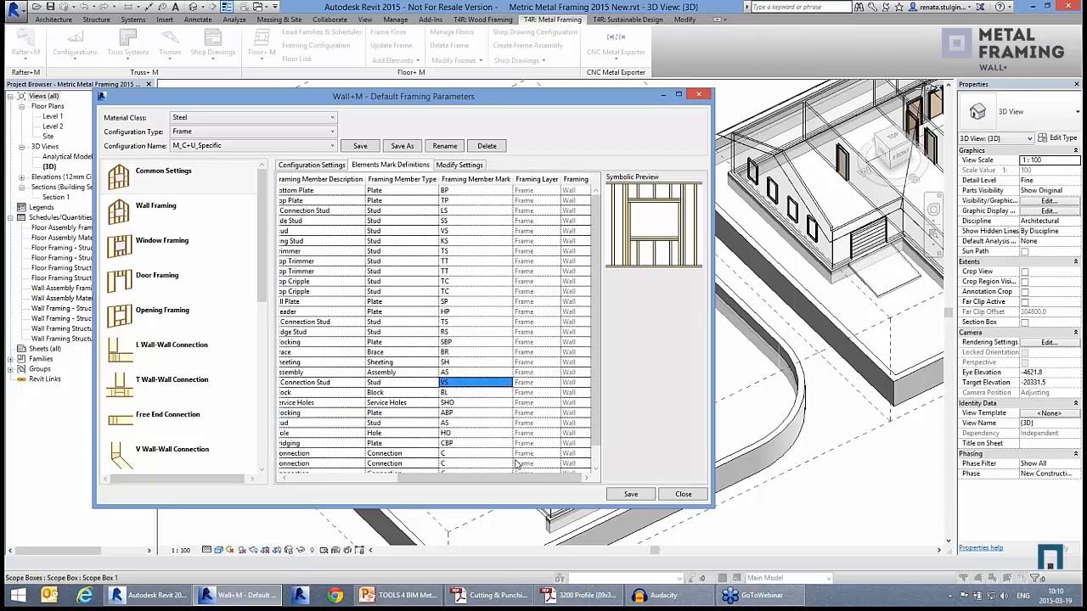
{"action": "left_click_drag", "start_coordinate": [516, 481], "coordinate": [407, 482]}
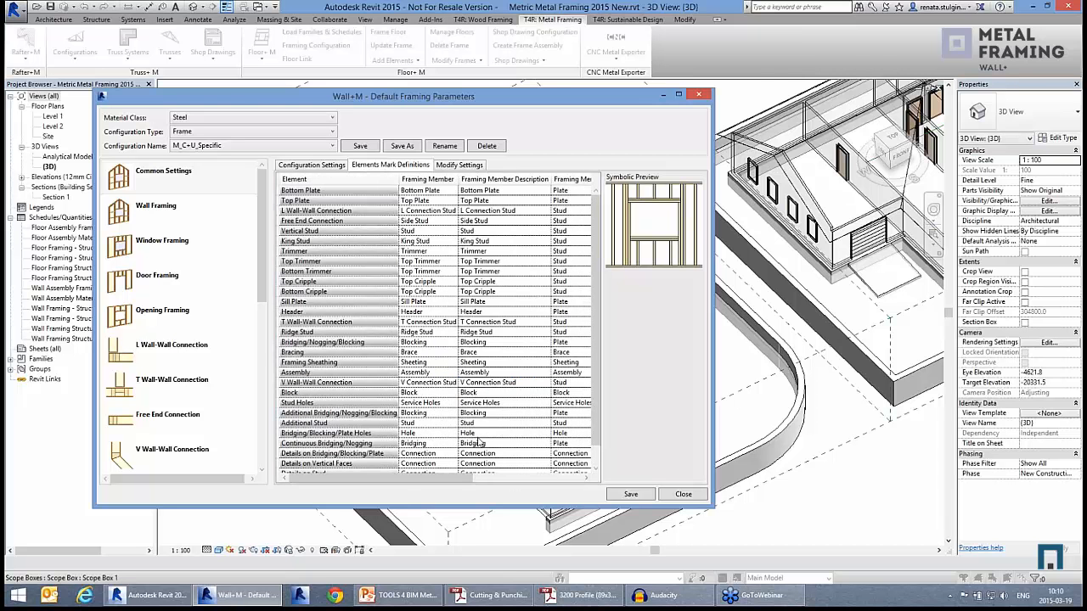
{"action": "left_click", "coordinate": [499, 322]}
Step: Review the Wall Framing settings for the vertical stud, top plate, bottom plate and framing offsets
{"action": "left_click", "coordinate": [174, 213]}
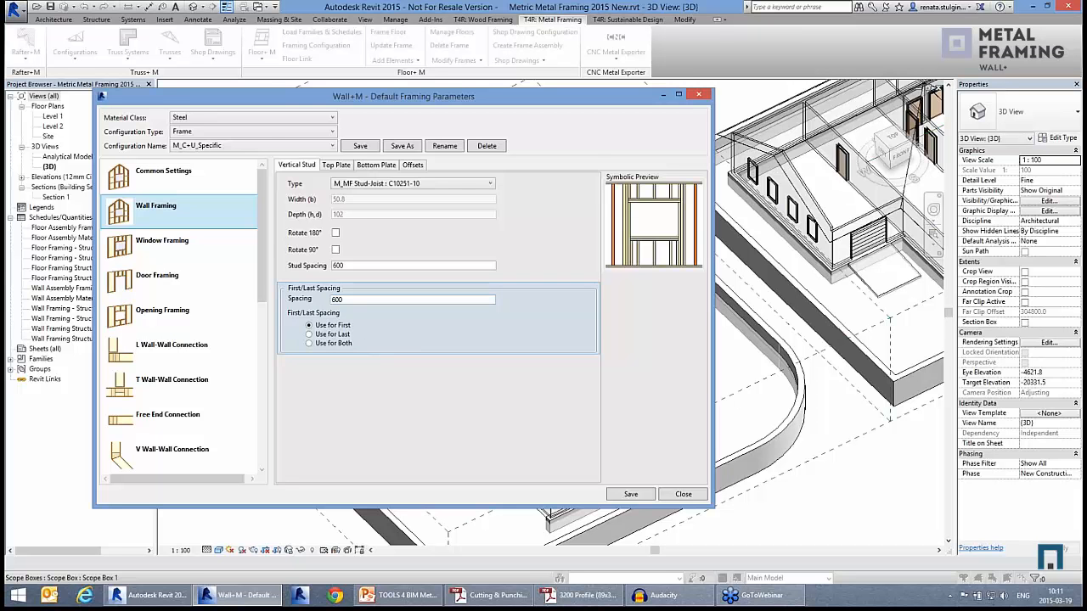
{"action": "left_click", "coordinate": [336, 166]}
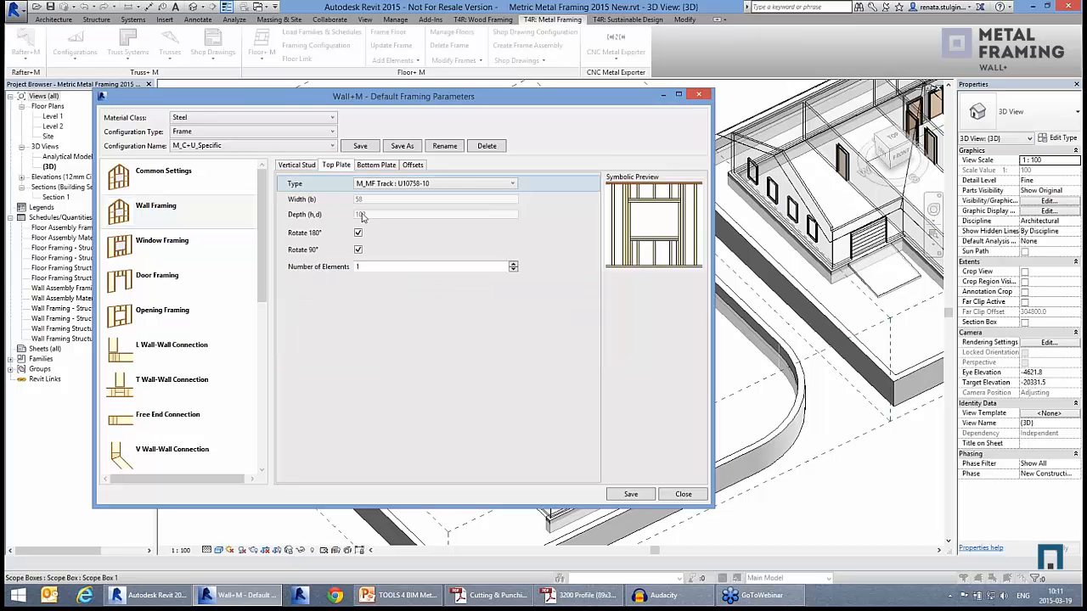
{"action": "left_click", "coordinate": [379, 167]}
{"action": "left_click", "coordinate": [413, 166]}
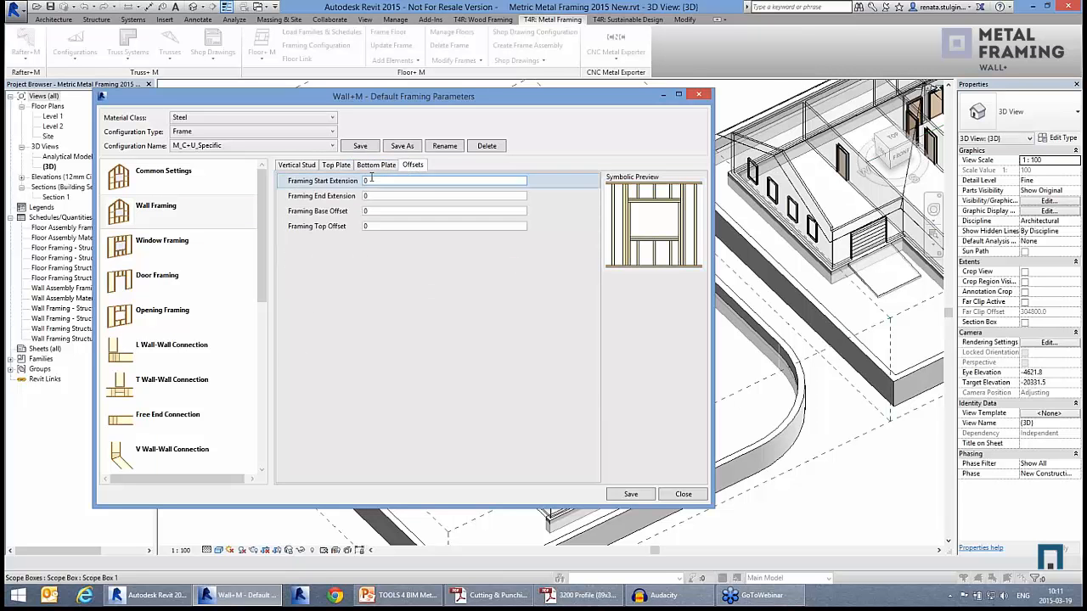
{"action": "left_click", "coordinate": [298, 166]}
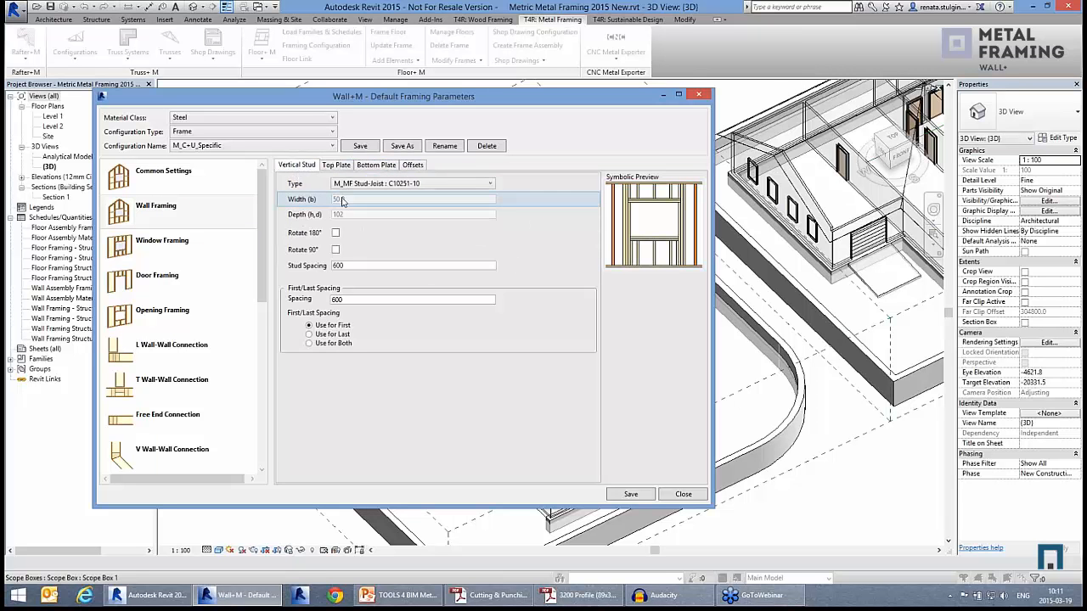
Step: Open the M_Window Bearing Framing W=1201 configuration for structural walls from the window framing settings
{"action": "left_click", "coordinate": [134, 241]}
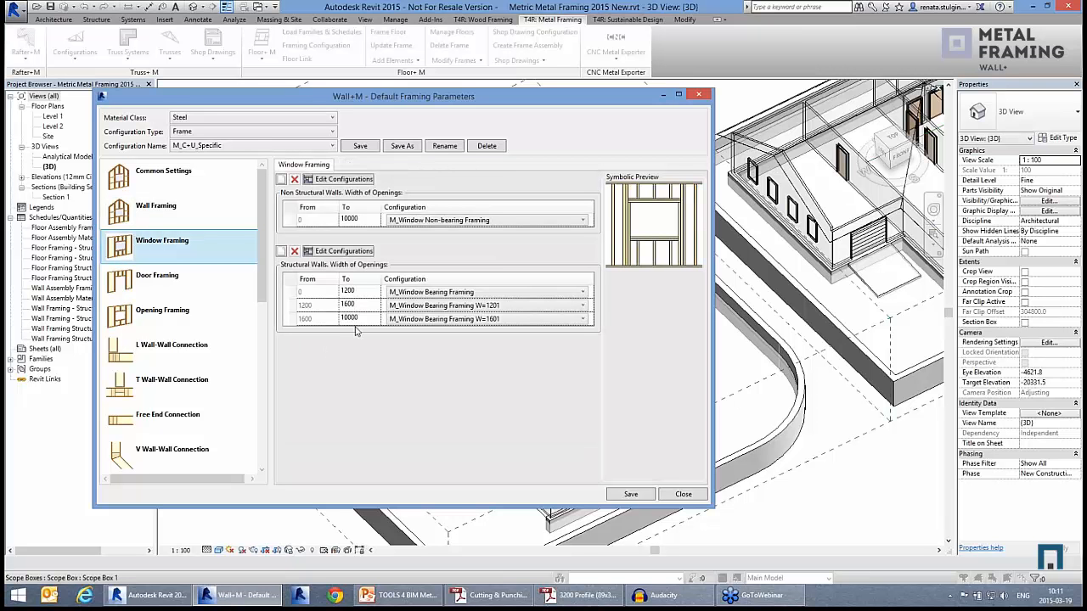
{"action": "left_click", "coordinate": [288, 306]}
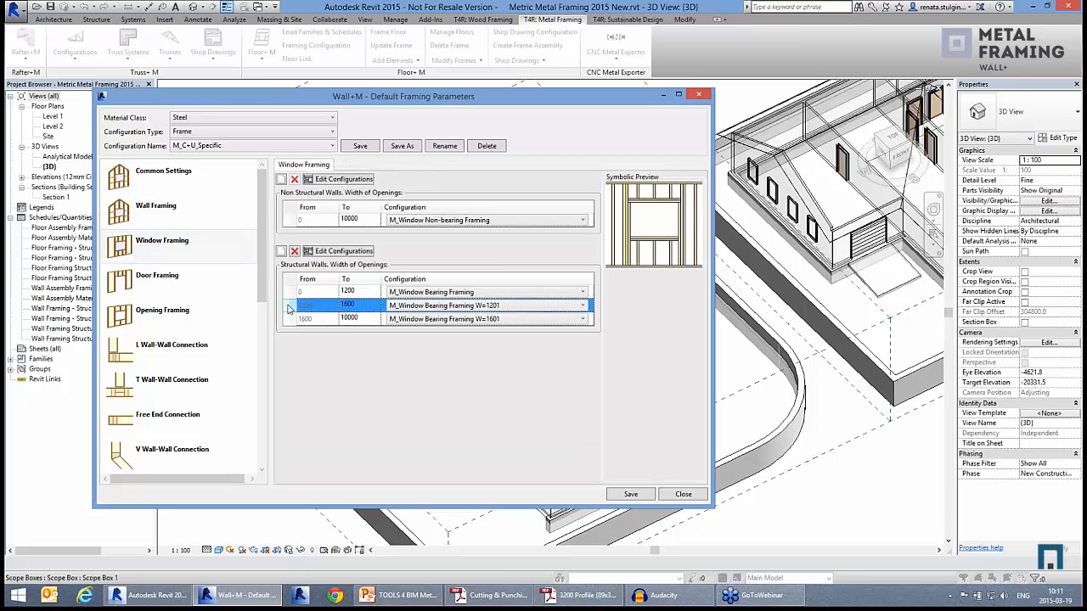
{"action": "left_click", "coordinate": [338, 253]}
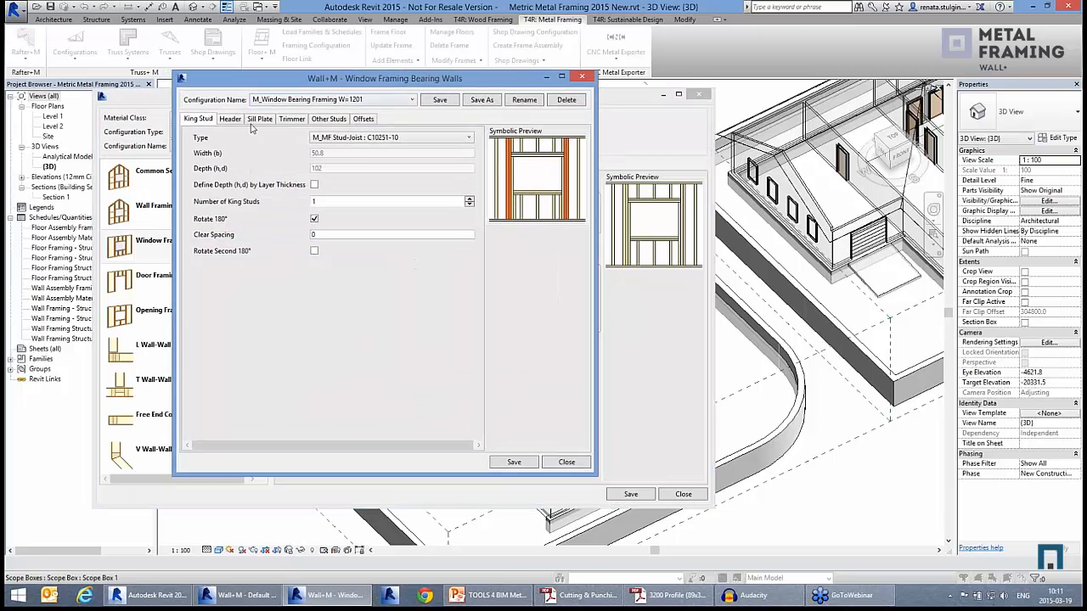
Step: Try the 3H0V0H1Z header arrangement in the M_Window Bearing Framing W=1201 configuration
{"action": "left_click", "coordinate": [236, 121]}
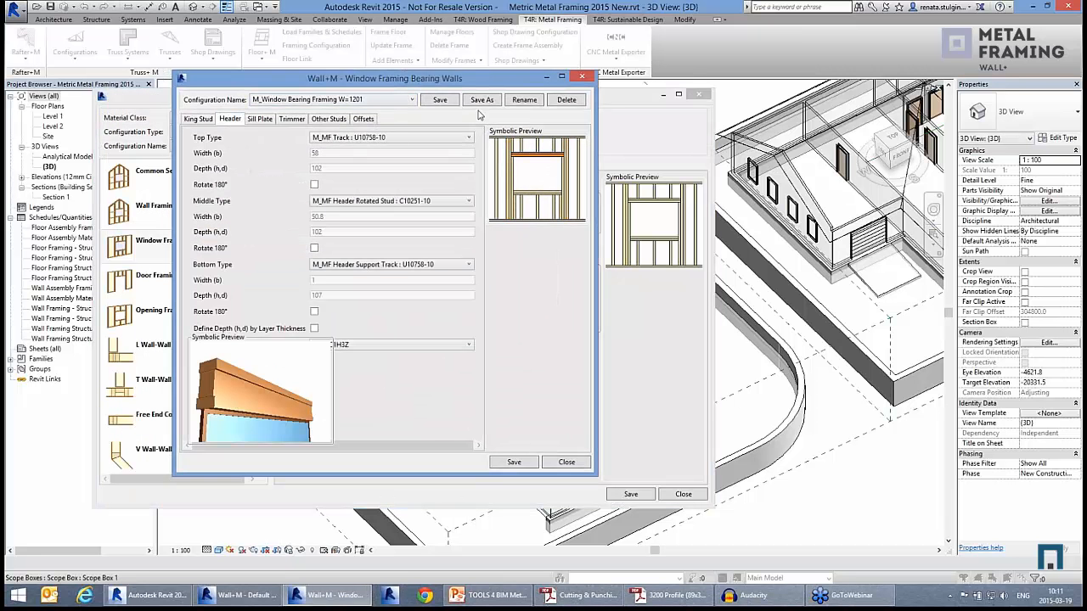
{"action": "left_click", "coordinate": [378, 304]}
{"action": "left_click", "coordinate": [361, 334]}
{"action": "left_click", "coordinate": [379, 303]}
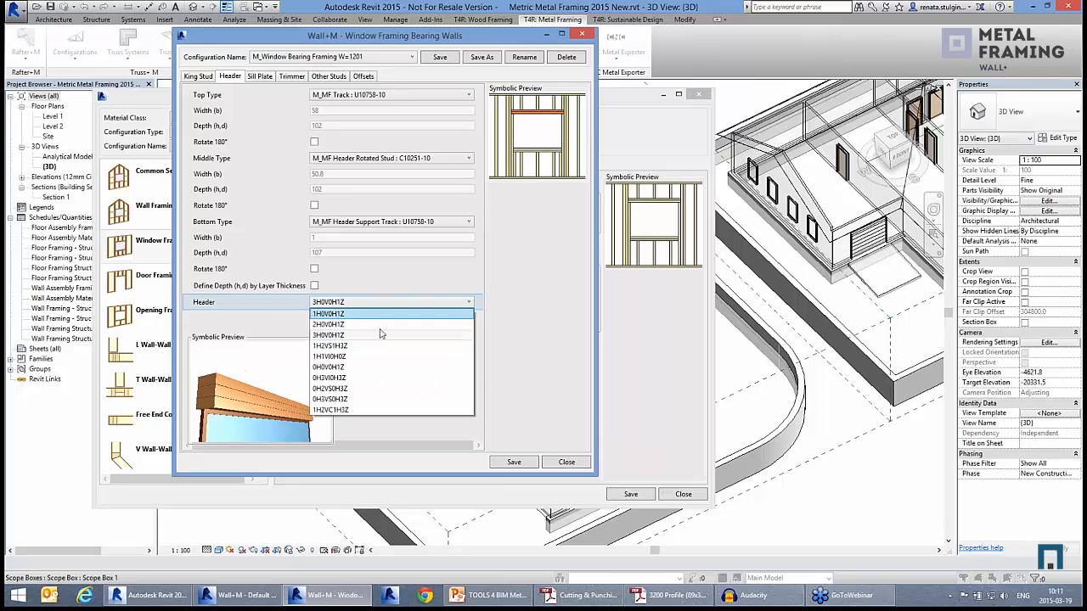
{"action": "left_click", "coordinate": [361, 333]}
Step: Review the sill plate, trimmer and other stud settings of the bearing wall window configuration
{"action": "left_click", "coordinate": [260, 77]}
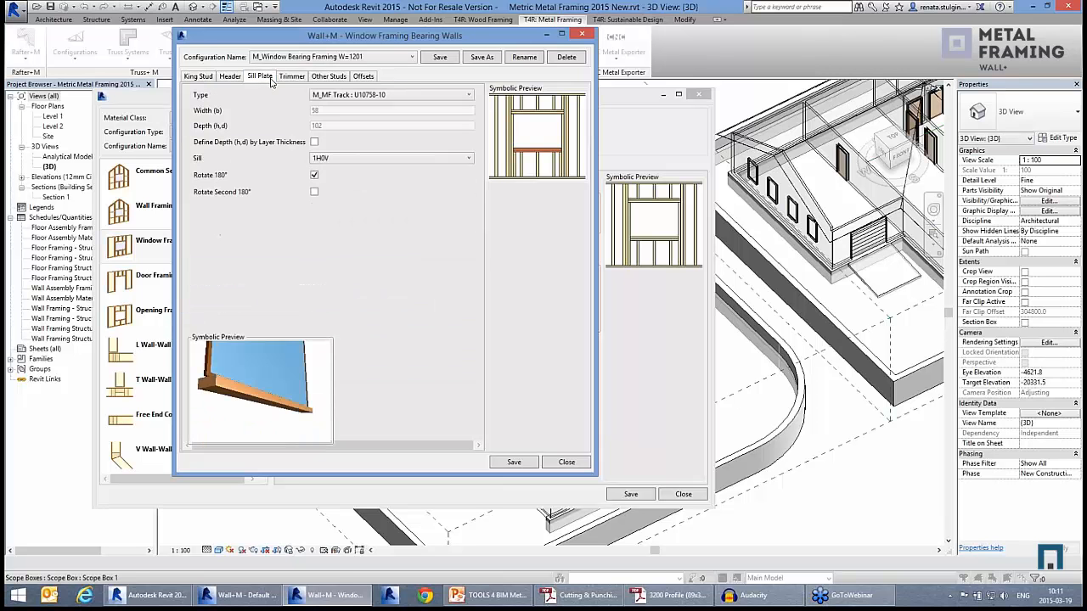
{"action": "left_click", "coordinate": [291, 77]}
{"action": "left_click", "coordinate": [329, 78]}
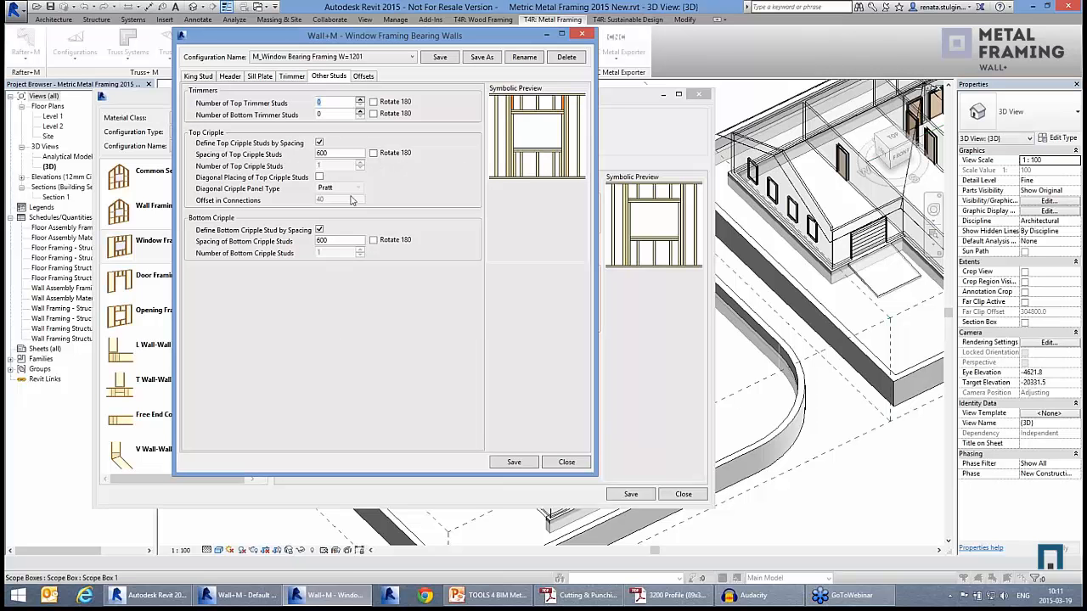
Step: Try diagonal placing of the top cripple studs with the Pratt panel type, check the opening offsets, and close without saving
{"action": "left_click", "coordinate": [319, 177]}
{"action": "left_click", "coordinate": [338, 189]}
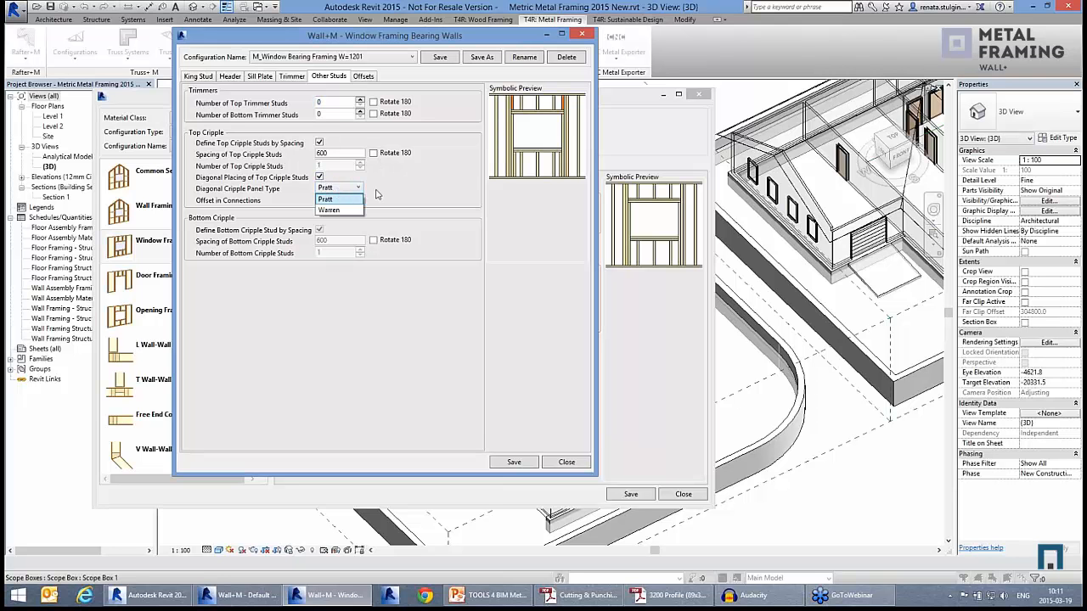
{"action": "left_click", "coordinate": [393, 194]}
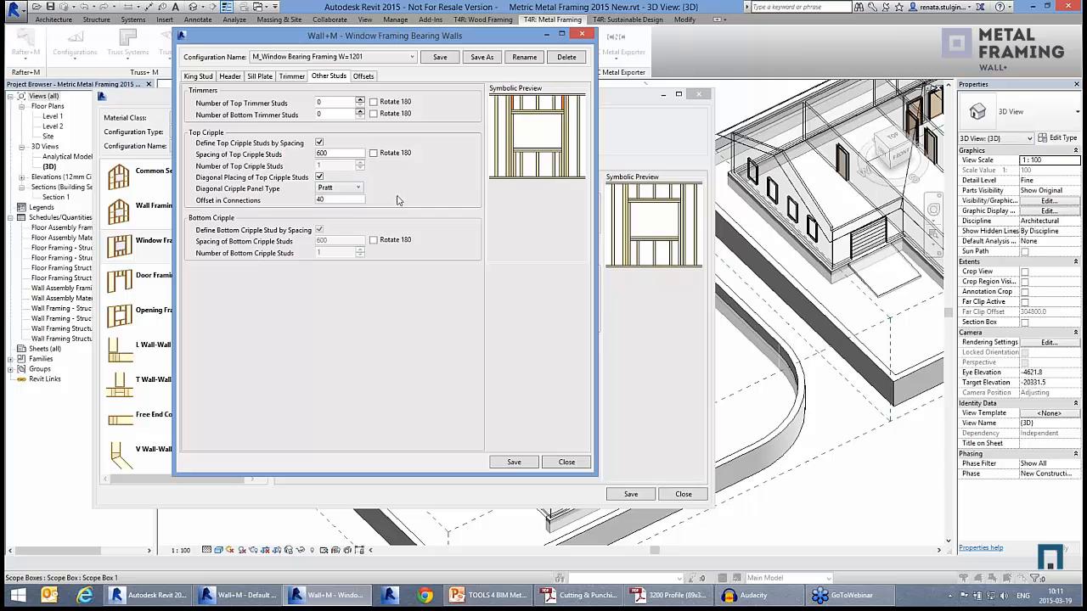
{"action": "left_click", "coordinate": [363, 76]}
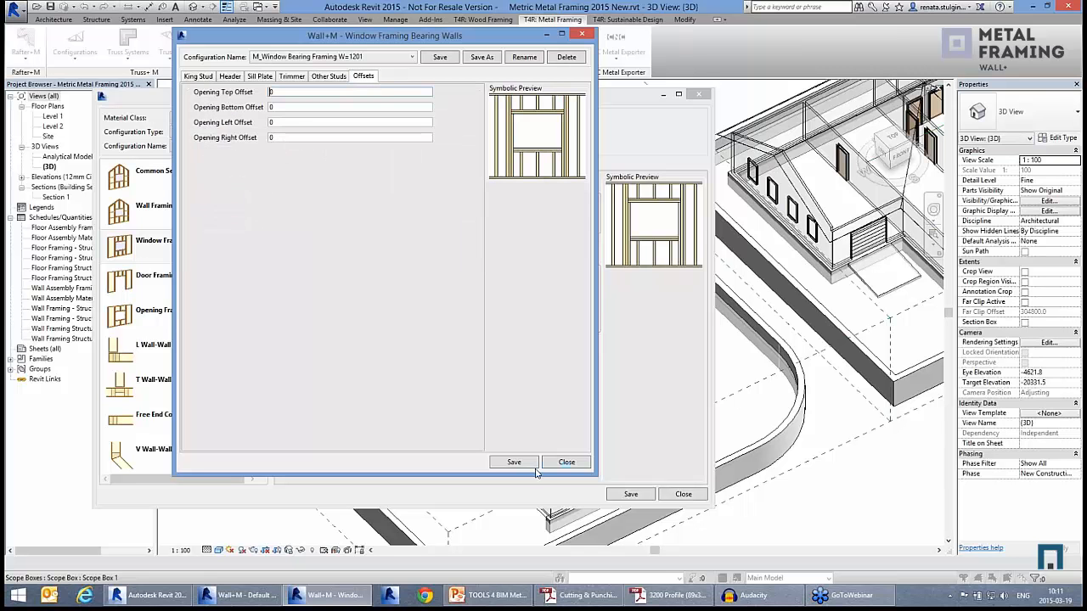
{"action": "left_click", "coordinate": [561, 462]}
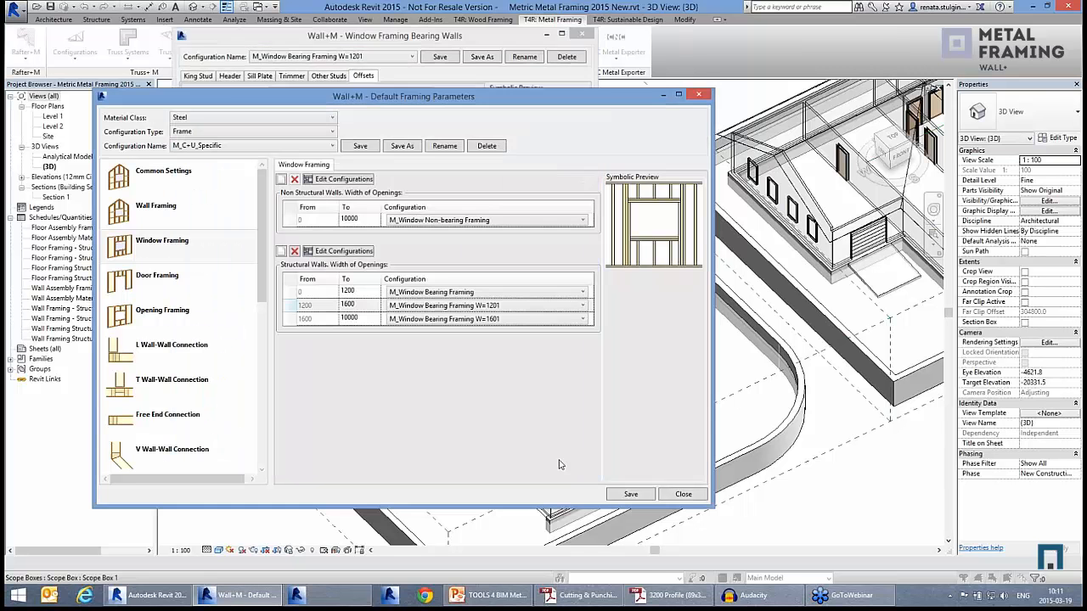
Step: Review the door framing and opening framing configurations for structural and non-structural walls
{"action": "left_click", "coordinate": [159, 283]}
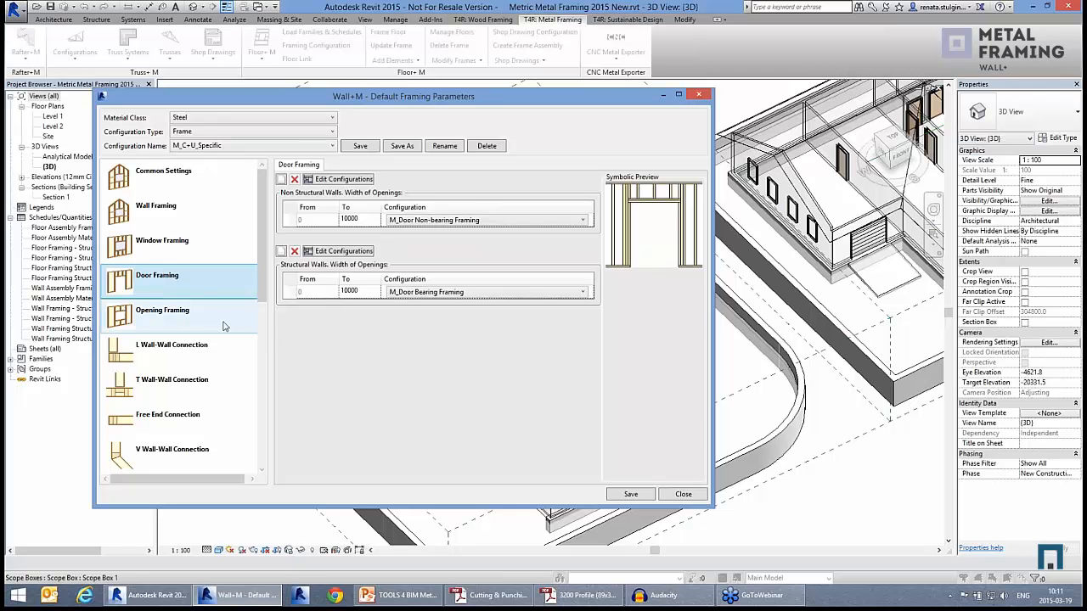
{"action": "left_click", "coordinate": [191, 322]}
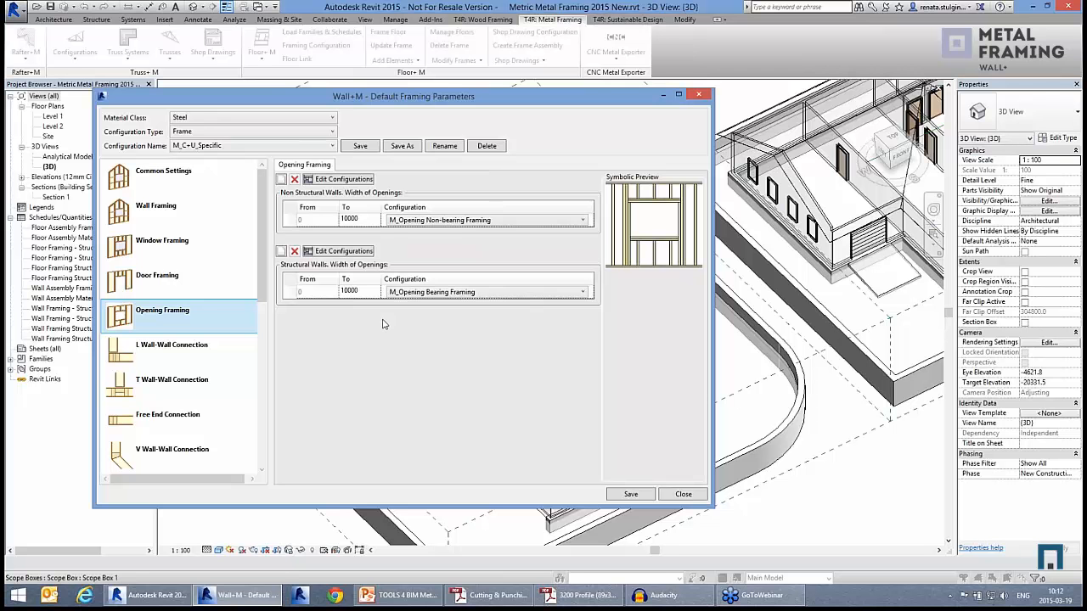
Step: Review the stud arrangement options available for the L and T wall-wall connections
{"action": "left_click", "coordinate": [160, 348]}
{"action": "left_click", "coordinate": [445, 203]}
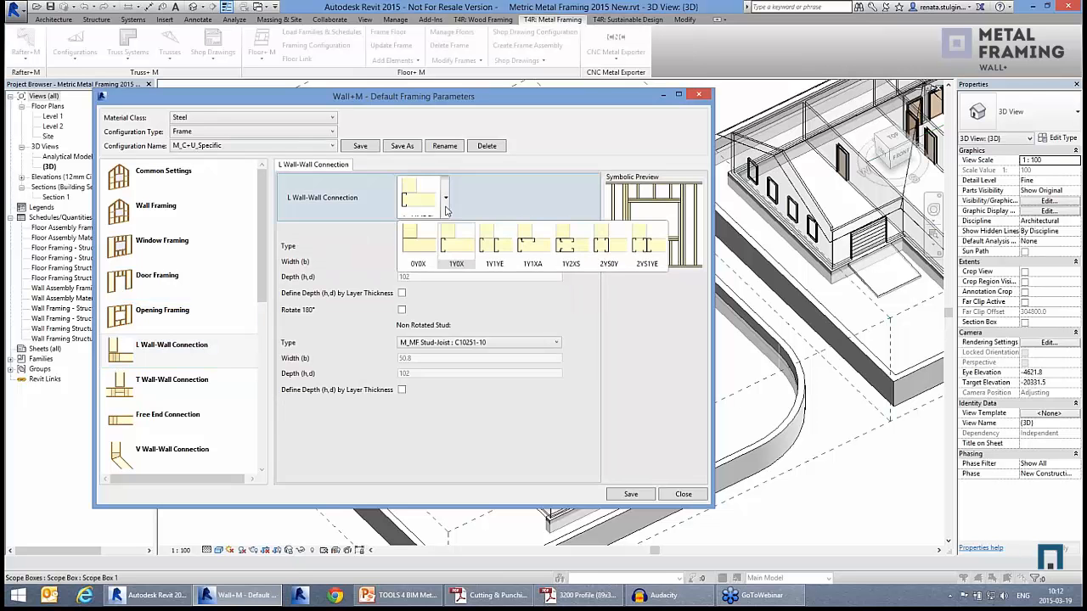
{"action": "left_click", "coordinate": [445, 210]}
{"action": "left_click", "coordinate": [177, 386]}
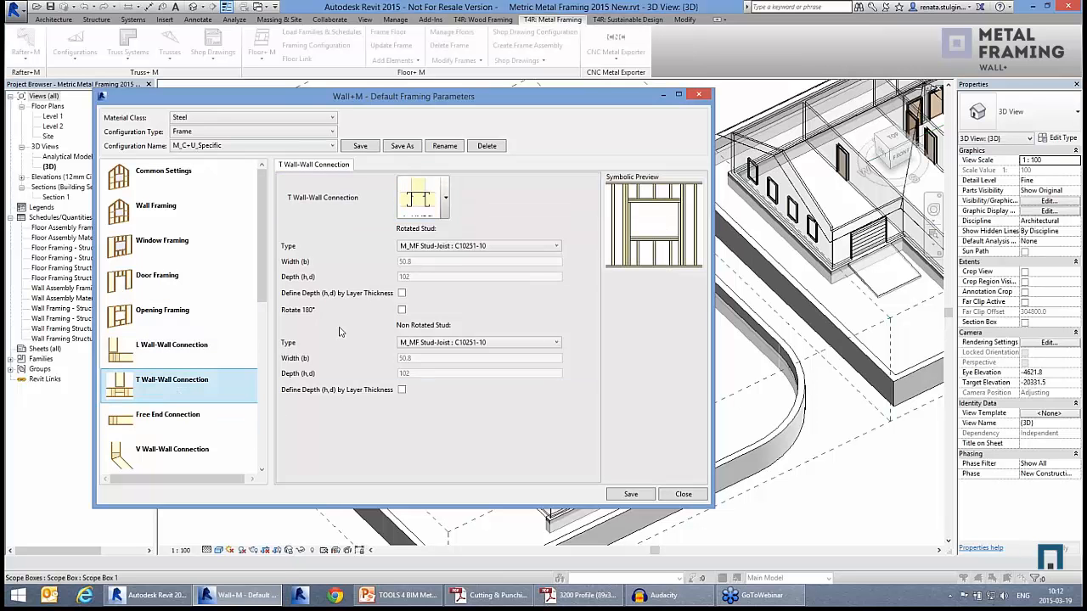
{"action": "left_click", "coordinate": [445, 204]}
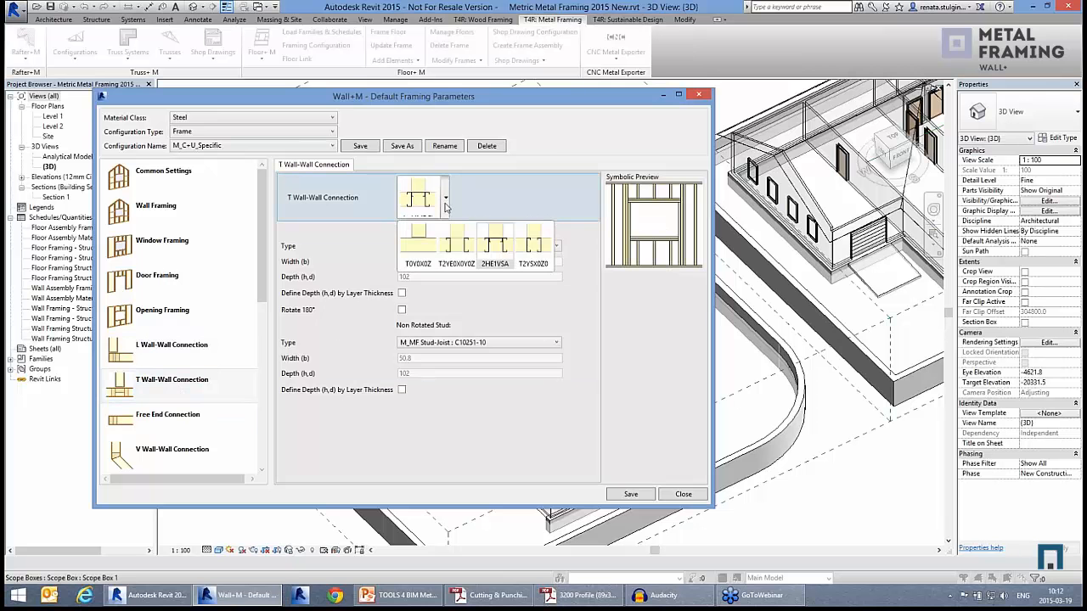
{"action": "left_click", "coordinate": [445, 207]}
Step: Review the default settings for the free end connection, V wall-wall connection and ridge stud
{"action": "scroll", "coordinate": [143, 277], "scroll_direction": "down", "scroll_amount": 3}
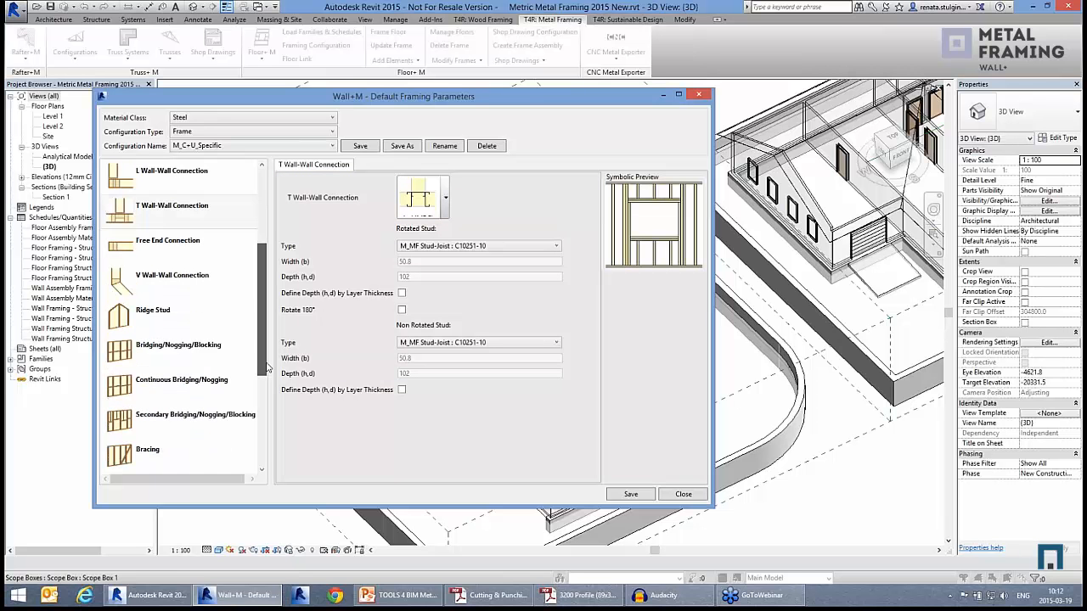
{"action": "left_click", "coordinate": [140, 251]}
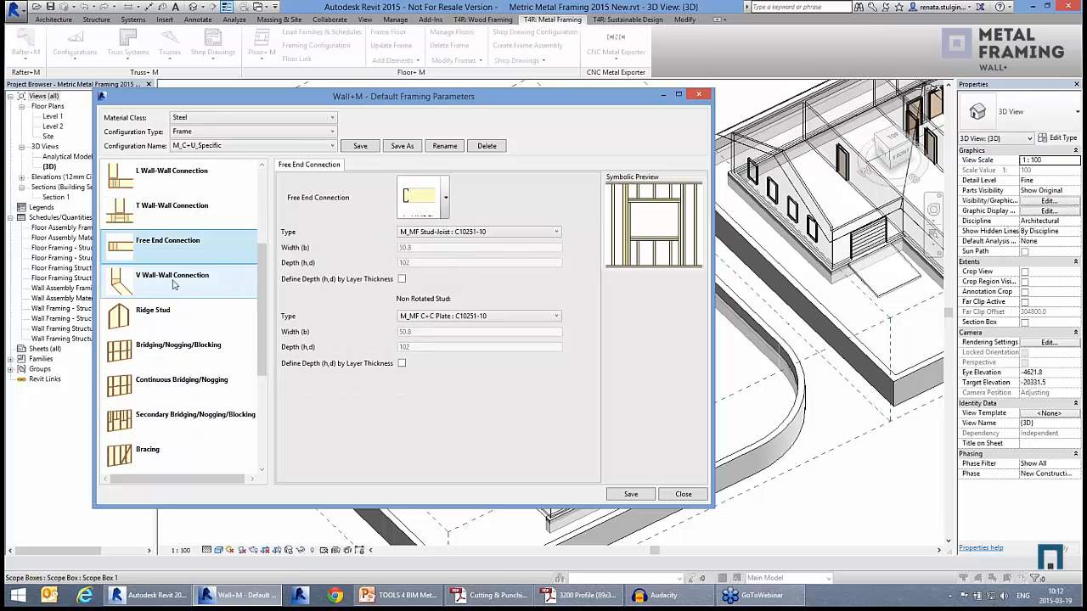
{"action": "left_click", "coordinate": [172, 280]}
{"action": "scroll", "coordinate": [140, 238], "scroll_direction": "down", "scroll_amount": 3}
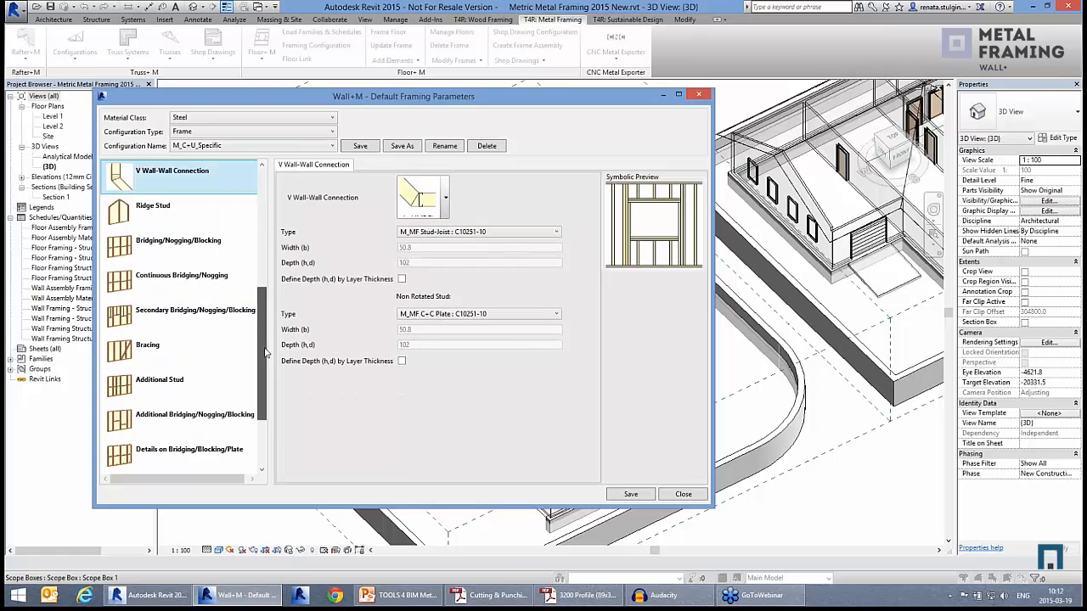
{"action": "left_click", "coordinate": [138, 221]}
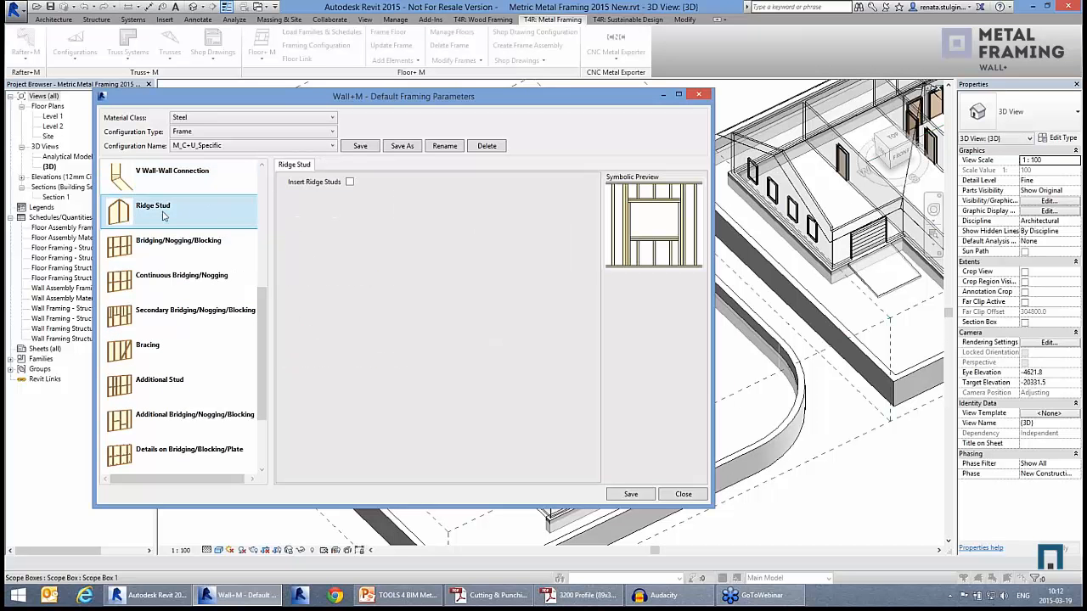
Step: Review the standard, continuous and secondary bridging/nogging settings
{"action": "left_click", "coordinate": [202, 259]}
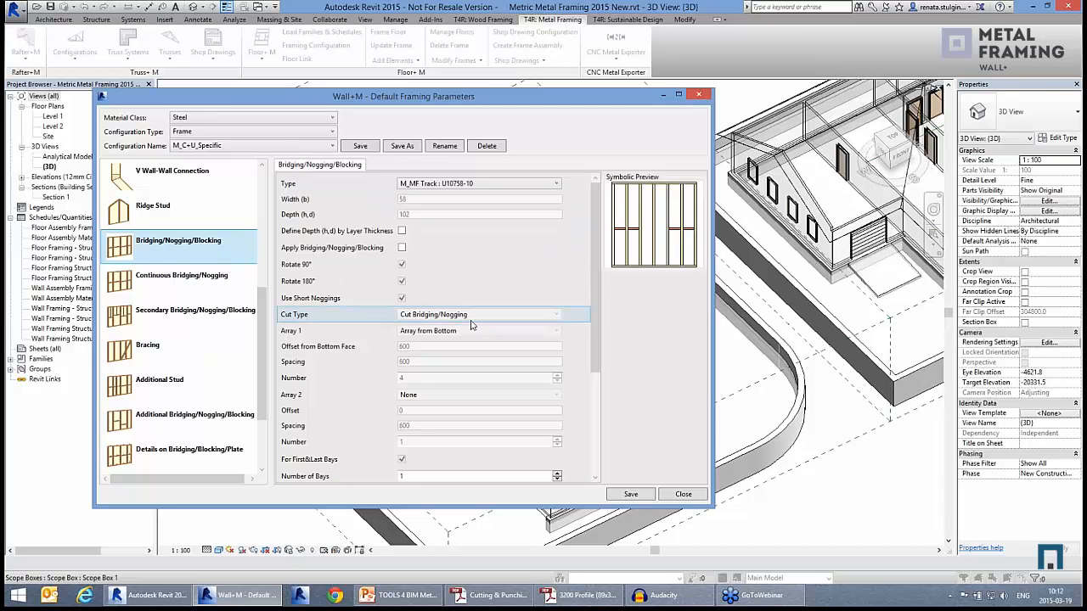
{"action": "left_click", "coordinate": [180, 287]}
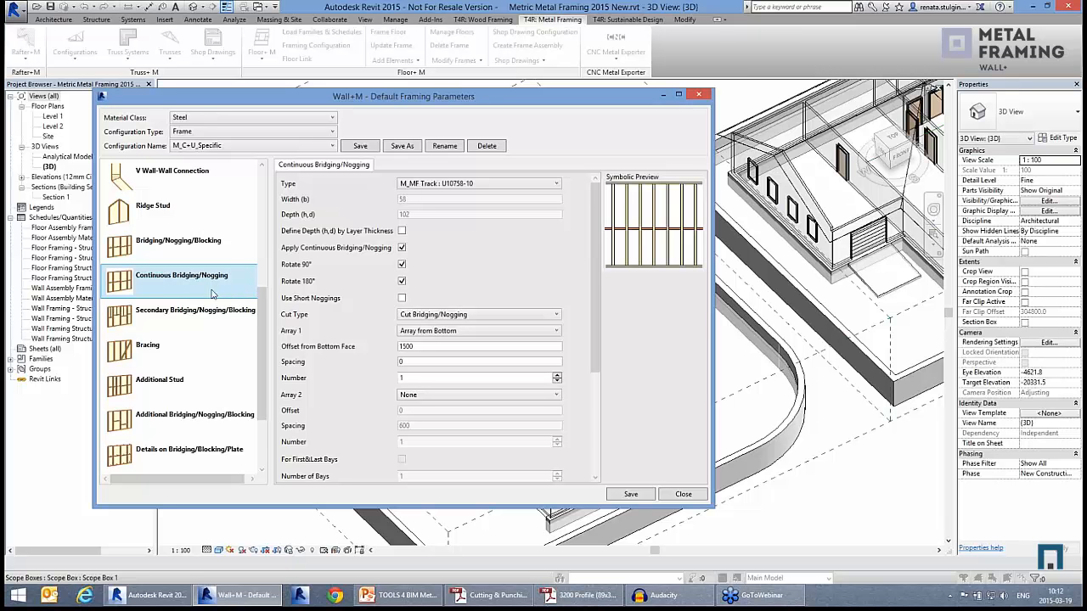
{"action": "left_click", "coordinate": [205, 314]}
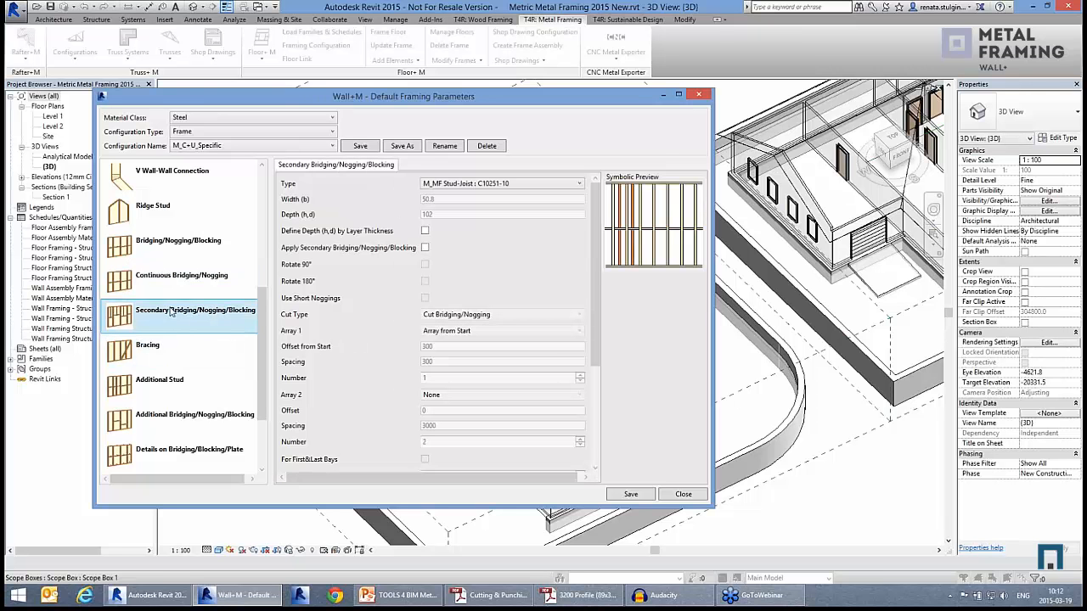
Step: Review the settings for bracing, additional studs and additional bridging/nogging/blocking
{"action": "left_click_drag", "start_coordinate": [262, 323], "coordinate": [264, 354]}
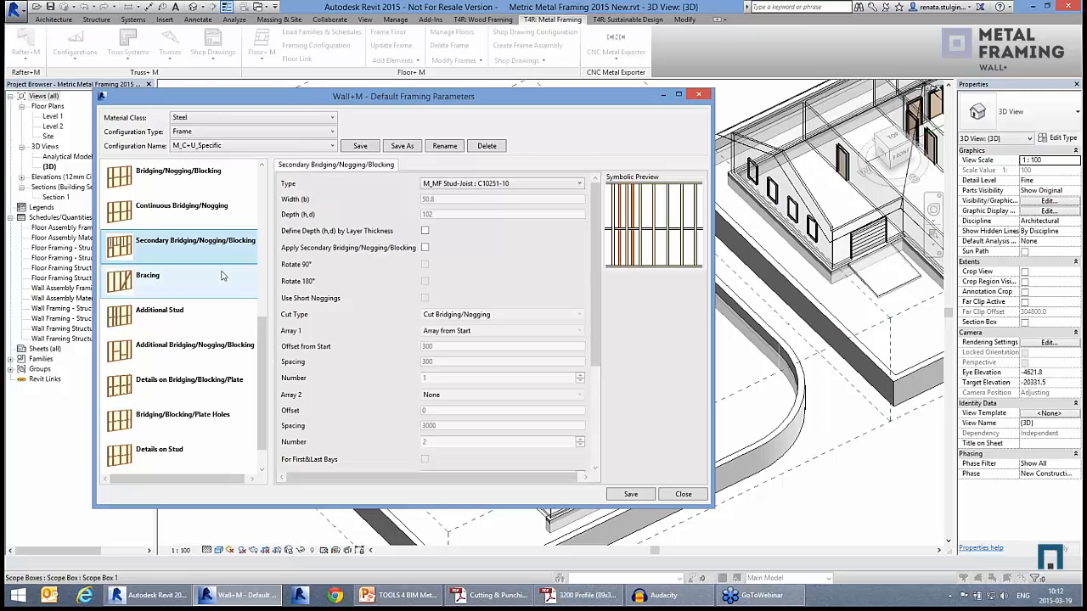
{"action": "left_click", "coordinate": [156, 286]}
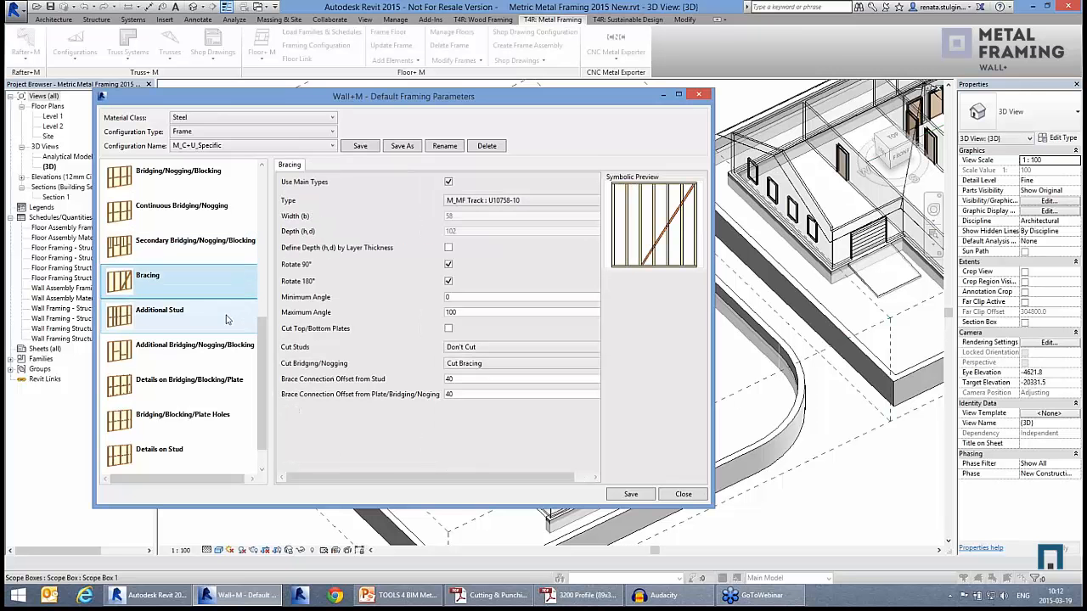
{"action": "left_click", "coordinate": [166, 323]}
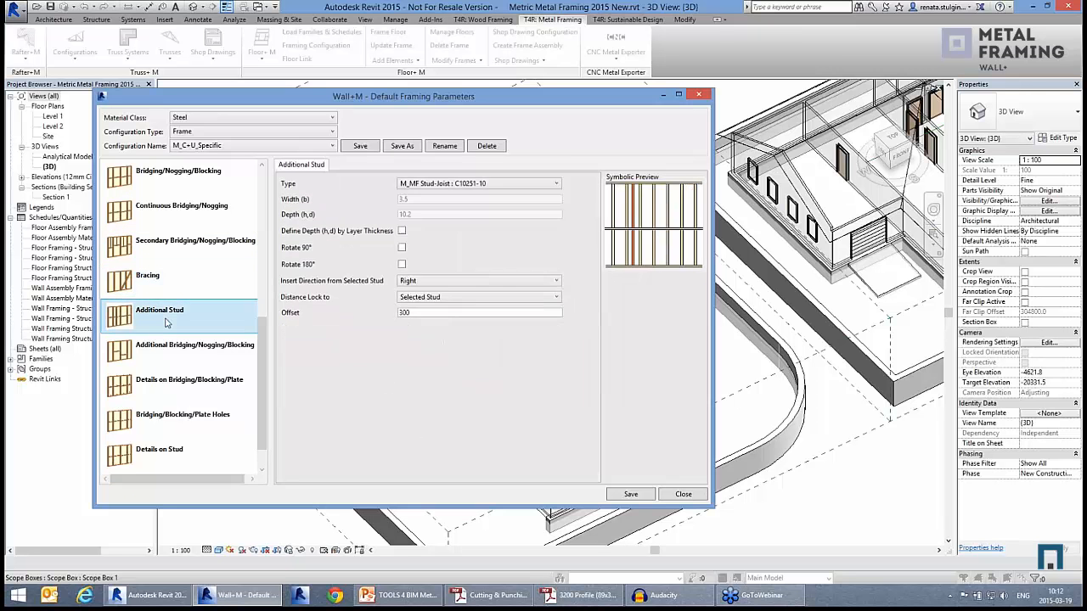
{"action": "scroll", "coordinate": [264, 354], "scroll_direction": "down", "scroll_amount": 2}
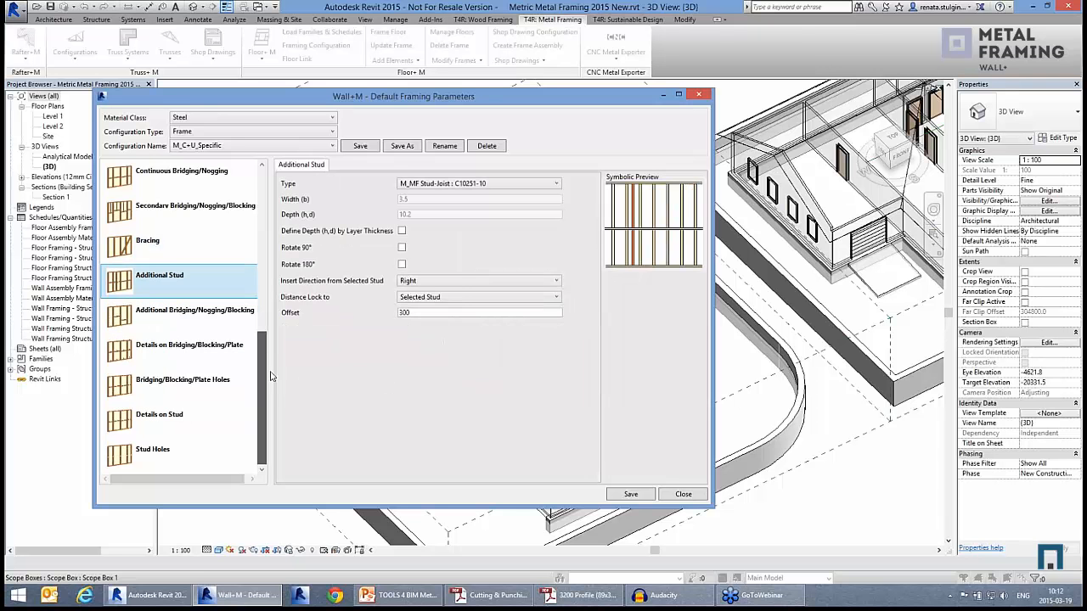
{"action": "left_click", "coordinate": [167, 329]}
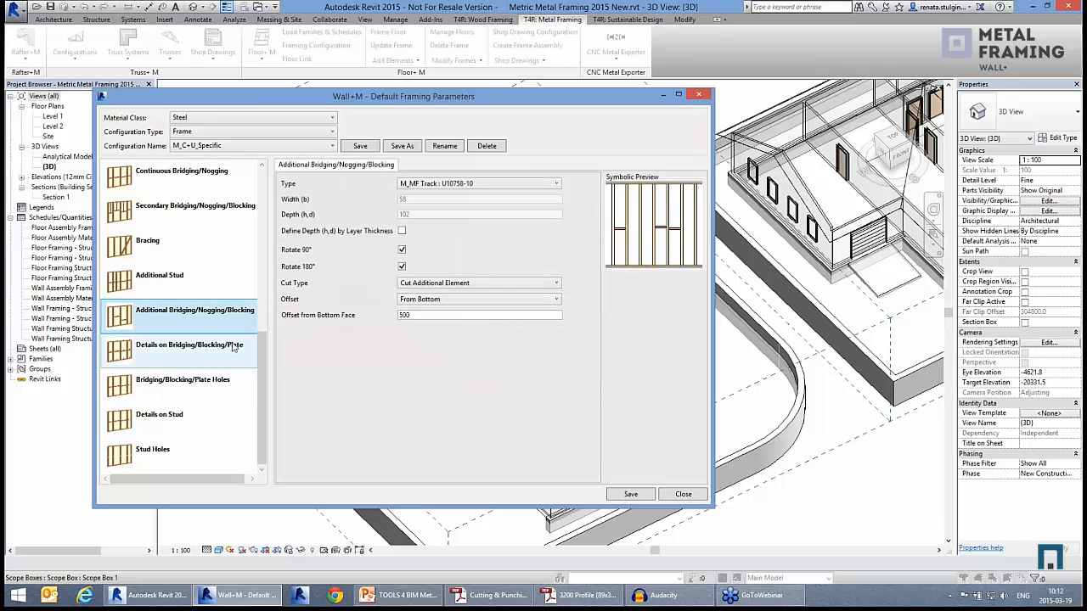
Step: Examine the Details on Bridging/Blocking/Plate settings and the detail types offered for Details 2, leaving the type as it is
{"action": "left_click", "coordinate": [189, 350]}
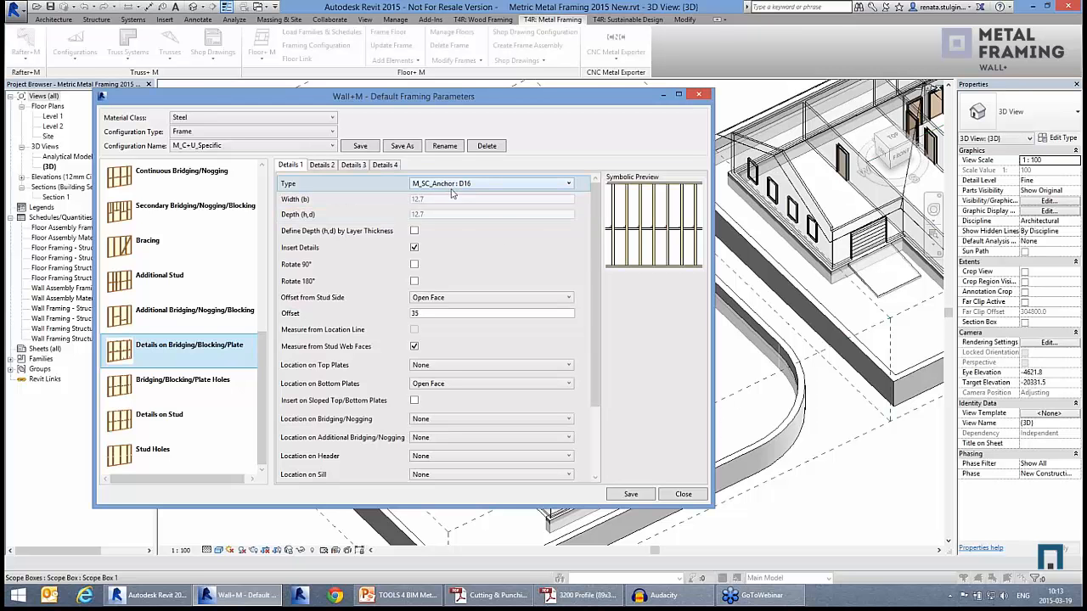
{"action": "left_click_drag", "start_coordinate": [597, 338], "coordinate": [605, 395]}
{"action": "scroll", "coordinate": [509, 373], "scroll_direction": "up", "scroll_amount": 3}
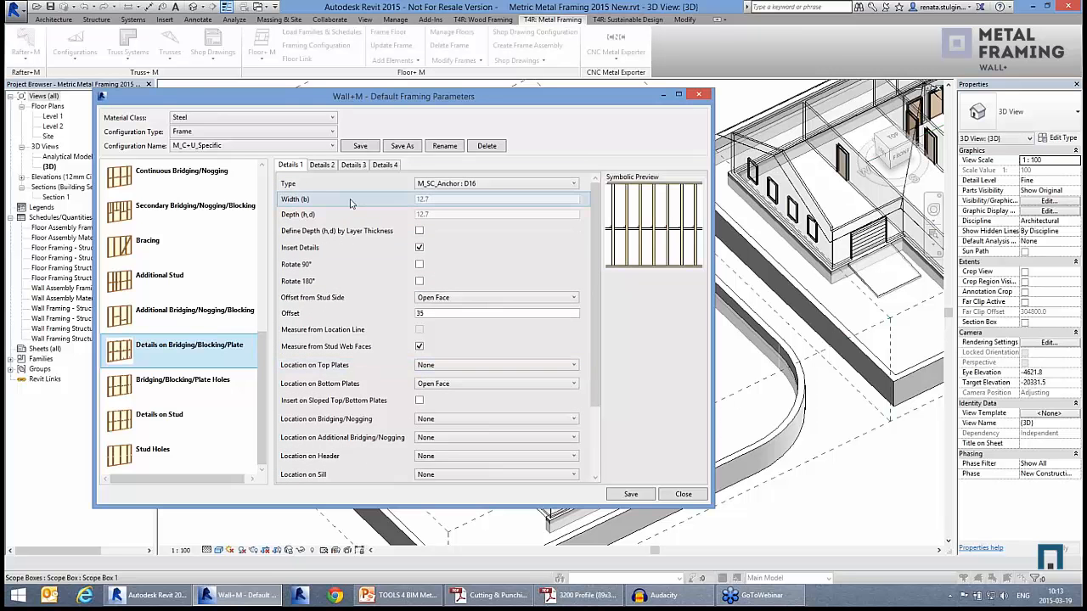
{"action": "left_click", "coordinate": [323, 166]}
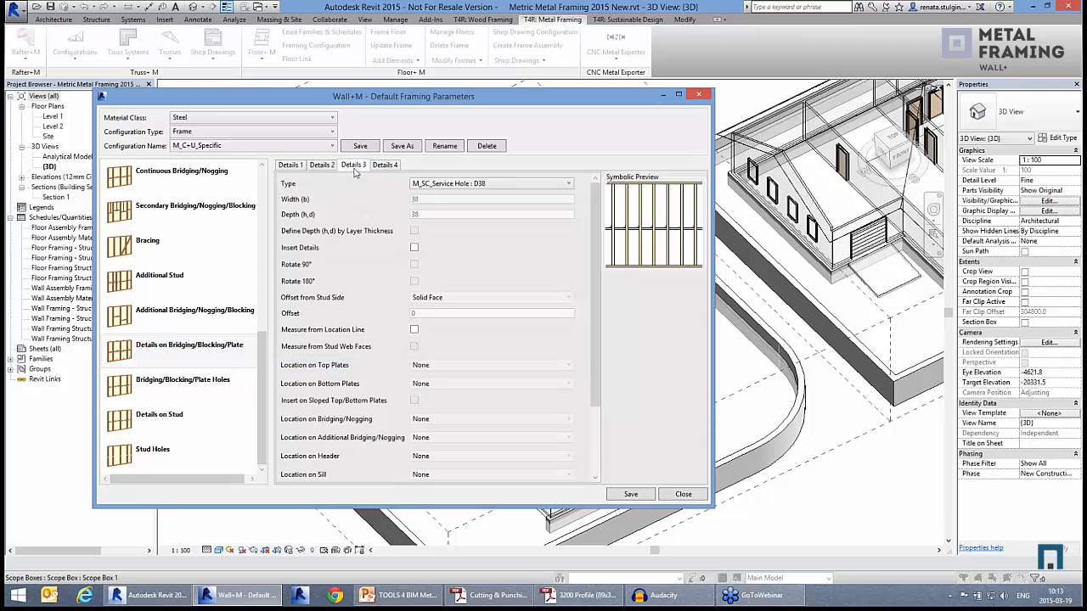
{"action": "left_click", "coordinate": [439, 184]}
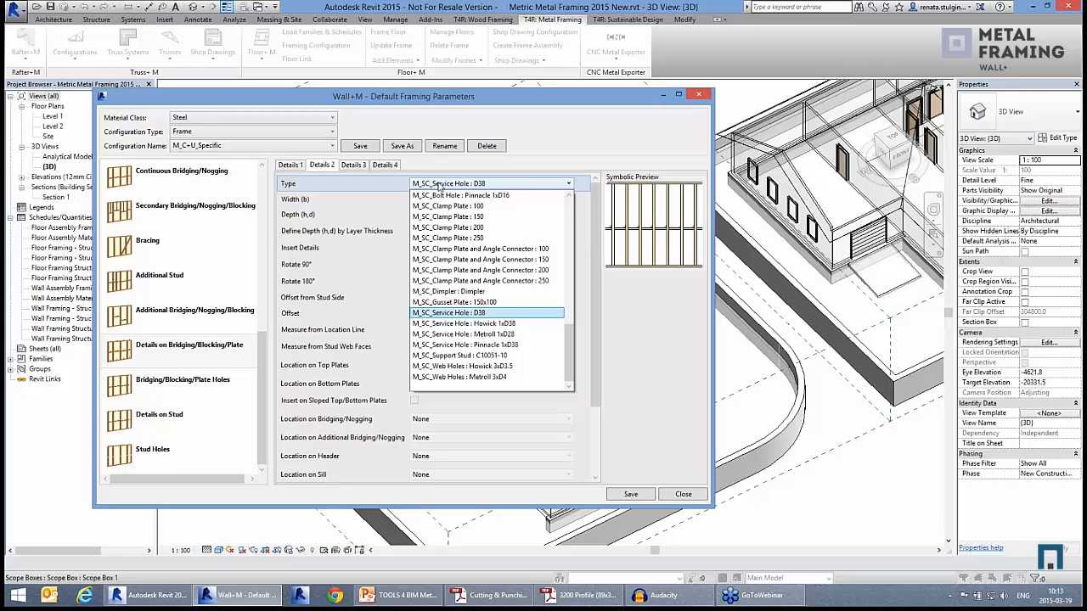
{"action": "left_click", "coordinate": [439, 184]}
{"action": "left_click", "coordinate": [493, 185]}
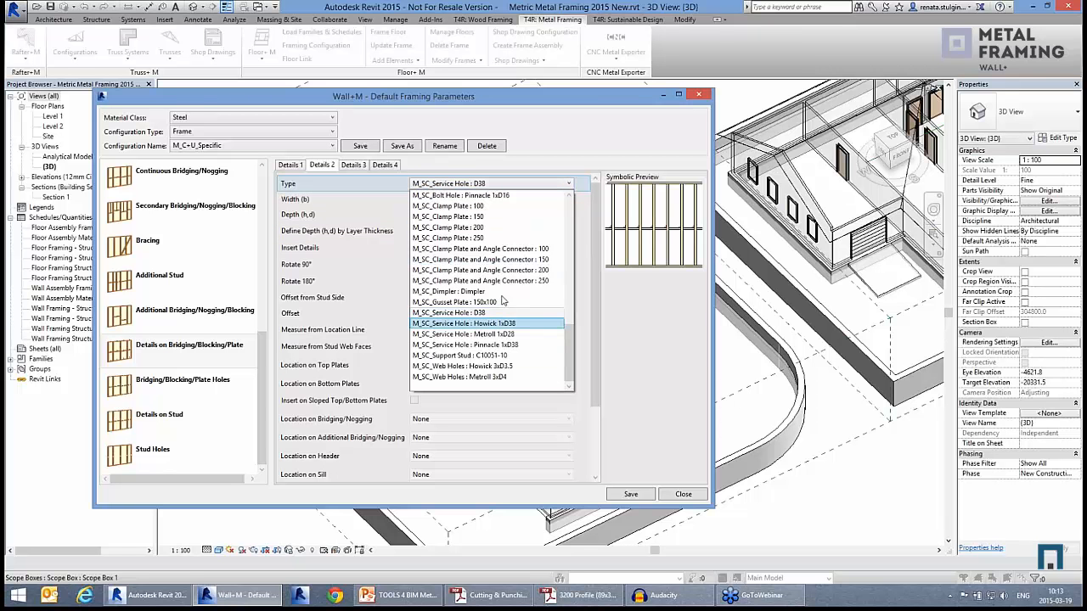
{"action": "left_click", "coordinate": [501, 188]}
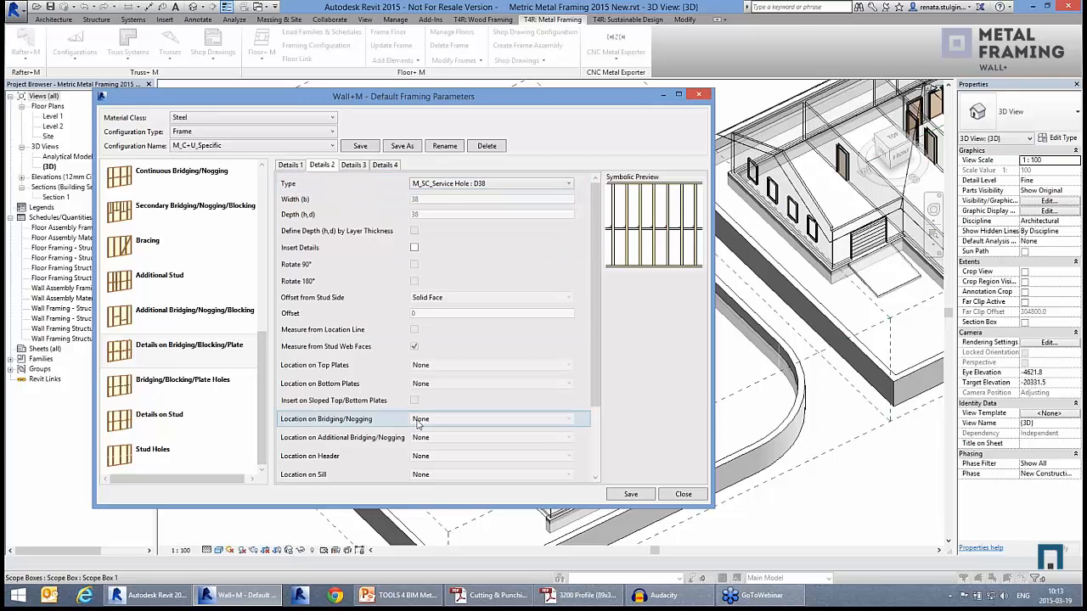
Step: Review the settings for bridging/blocking/plate holes, details on studs and stud holes
{"action": "left_click", "coordinate": [166, 399]}
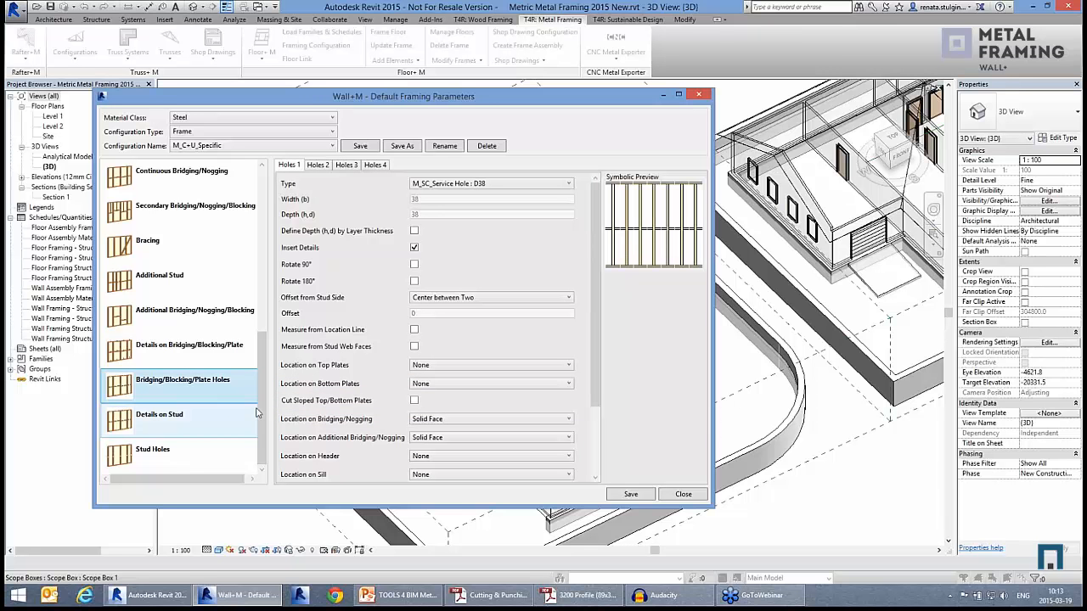
{"action": "left_click", "coordinate": [180, 417]}
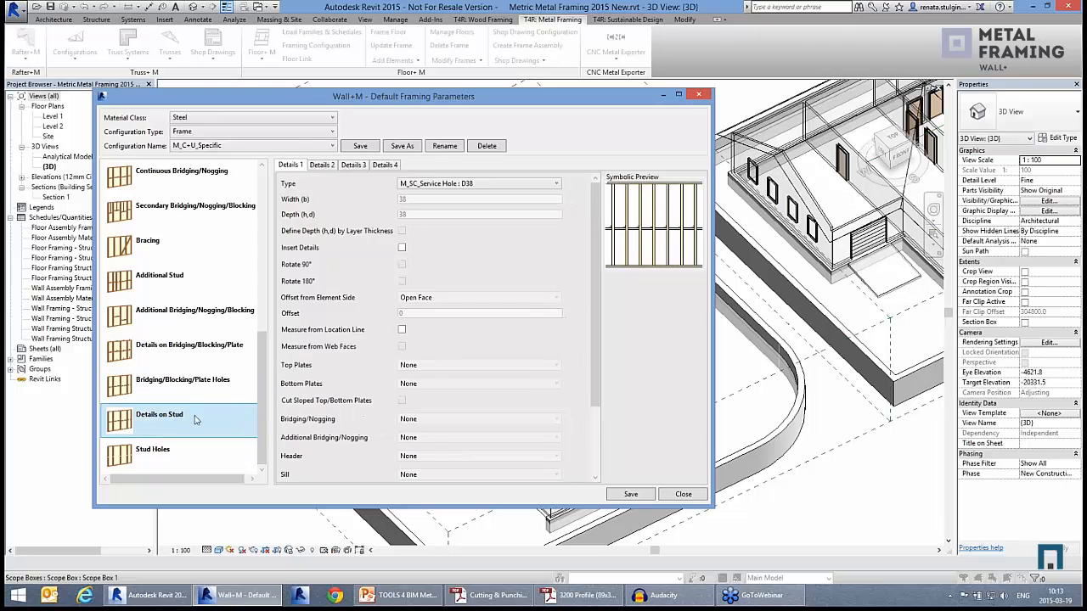
{"action": "left_click", "coordinate": [145, 455]}
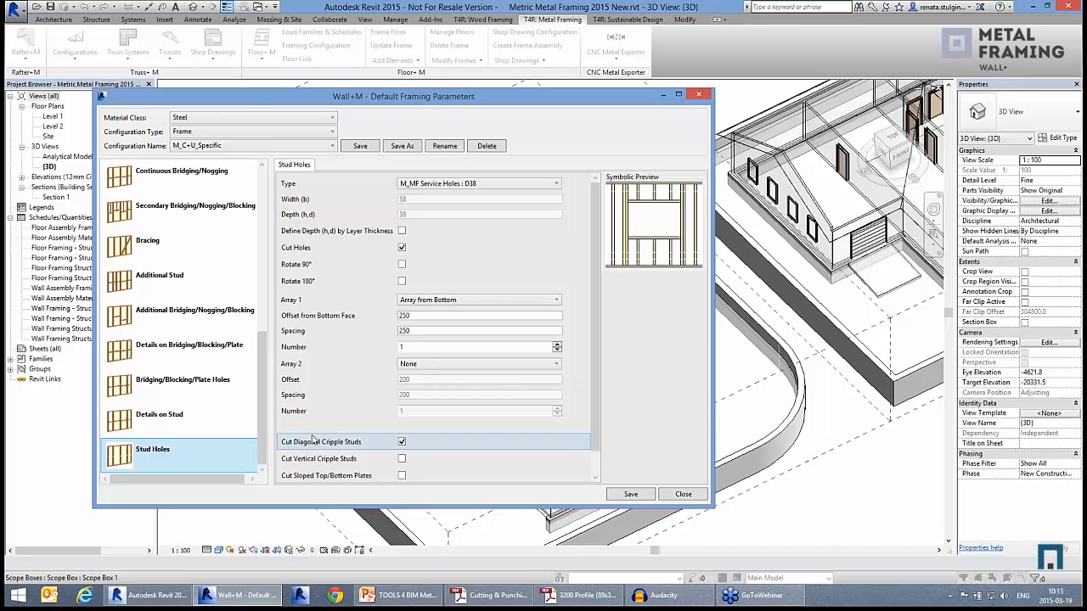
Step: Return to the common settings, check the available configuration names, and close the default framing parameters
{"action": "left_click_drag", "start_coordinate": [263, 382], "coordinate": [266, 210]}
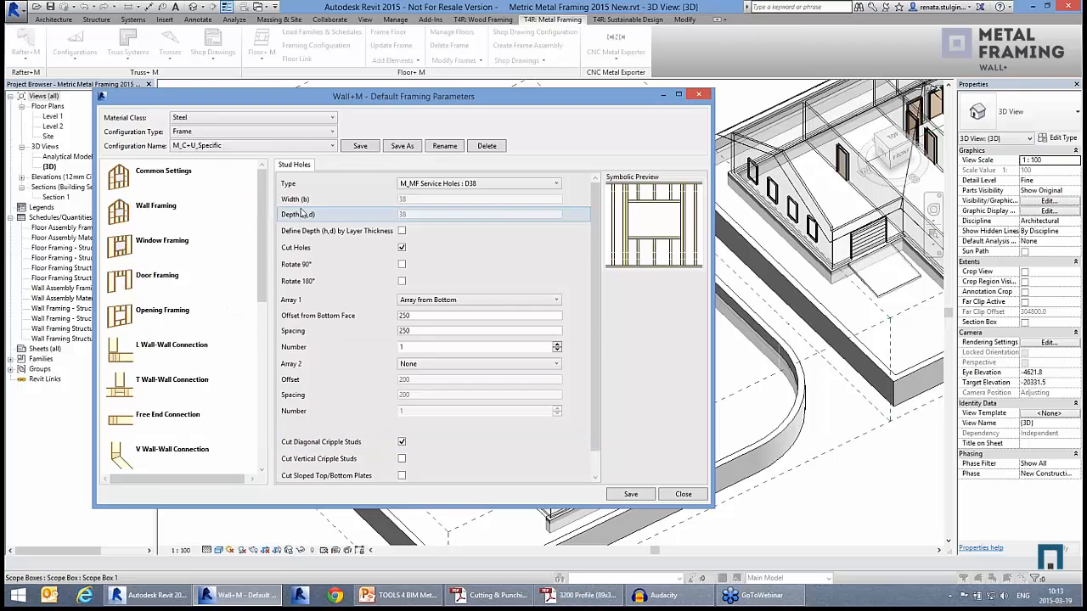
{"action": "left_click", "coordinate": [164, 188]}
{"action": "left_click", "coordinate": [168, 219]}
{"action": "left_click", "coordinate": [202, 190]}
{"action": "left_click", "coordinate": [242, 148]}
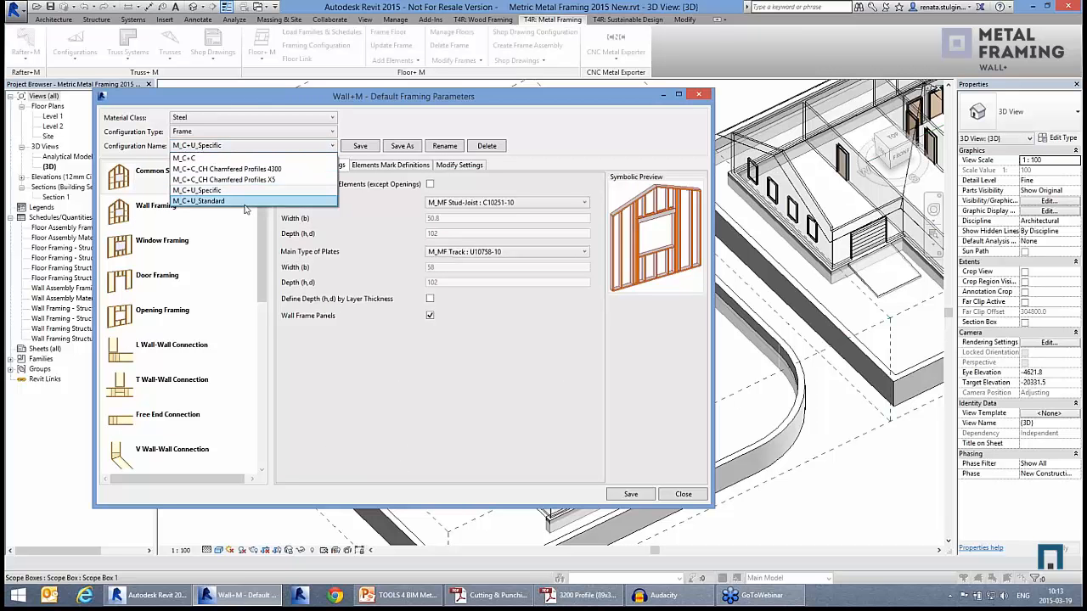
{"action": "left_click", "coordinate": [363, 125]}
{"action": "left_click", "coordinate": [690, 495]}
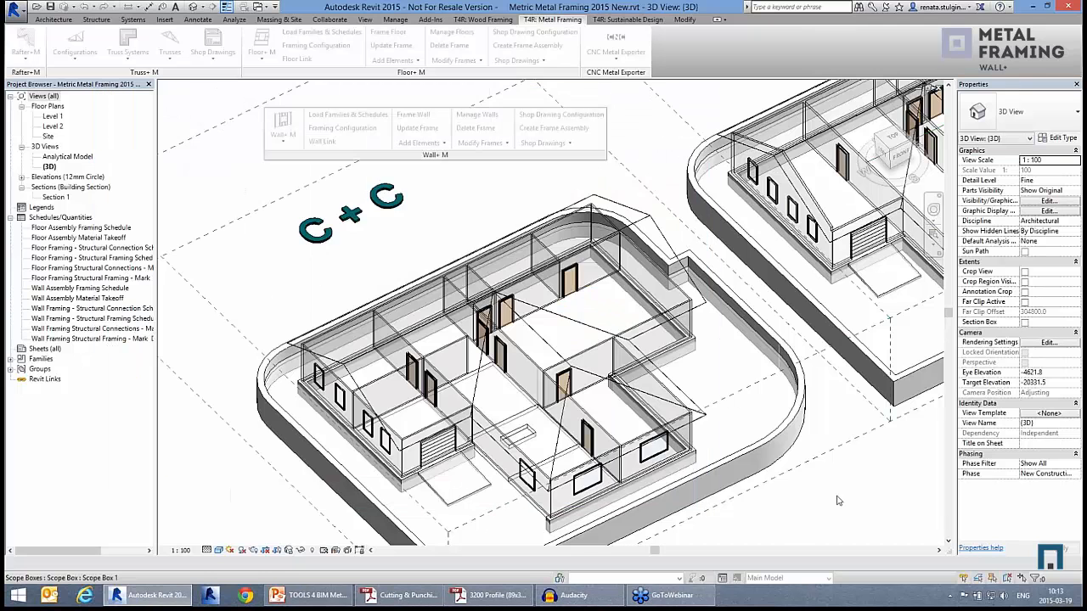
Step: Select the wall with one window beside the garage, inspect its type's layer structure including the Metal Stud Layer, and leave without changes
{"action": "middle_click_drag", "start_coordinate": [552, 517], "coordinate": [484, 473]}
{"action": "scroll", "coordinate": [696, 303], "scroll_direction": "up", "scroll_amount": 6}
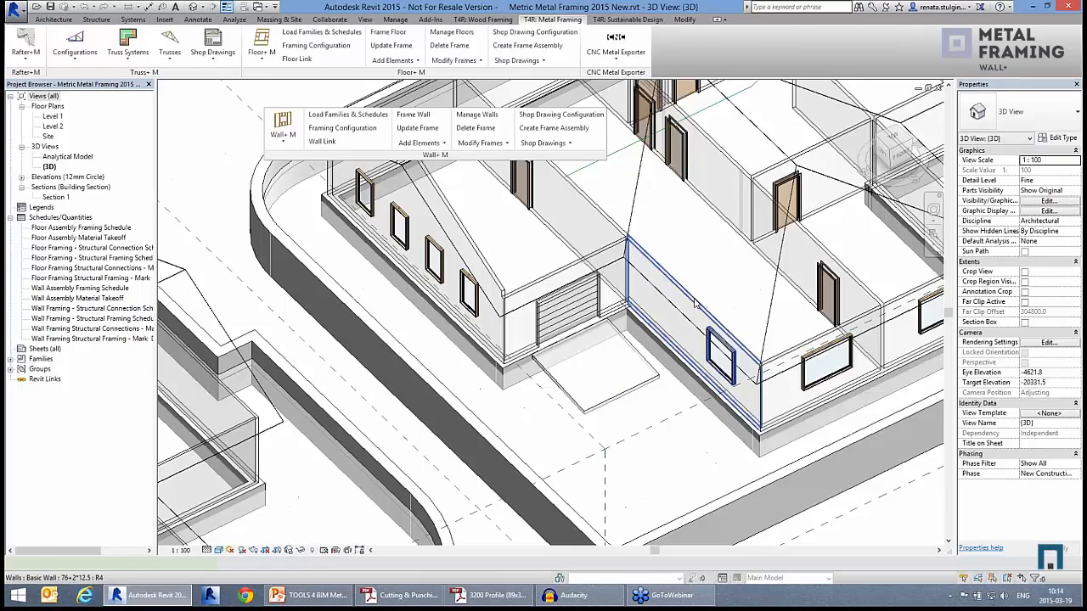
{"action": "left_click", "coordinate": [694, 303]}
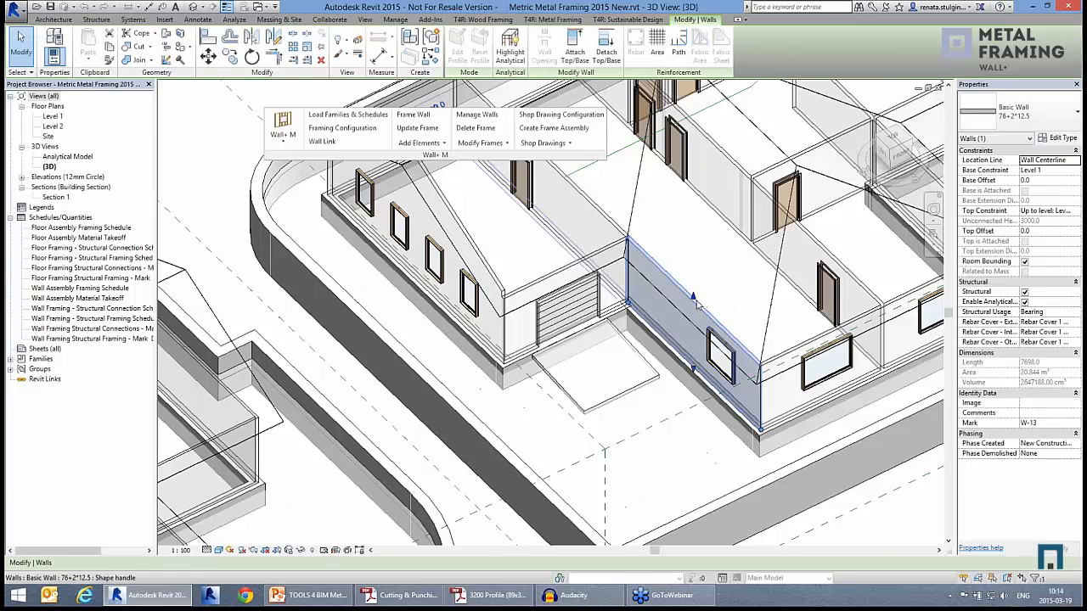
{"action": "scroll", "coordinate": [741, 335], "scroll_direction": "up", "scroll_amount": 4}
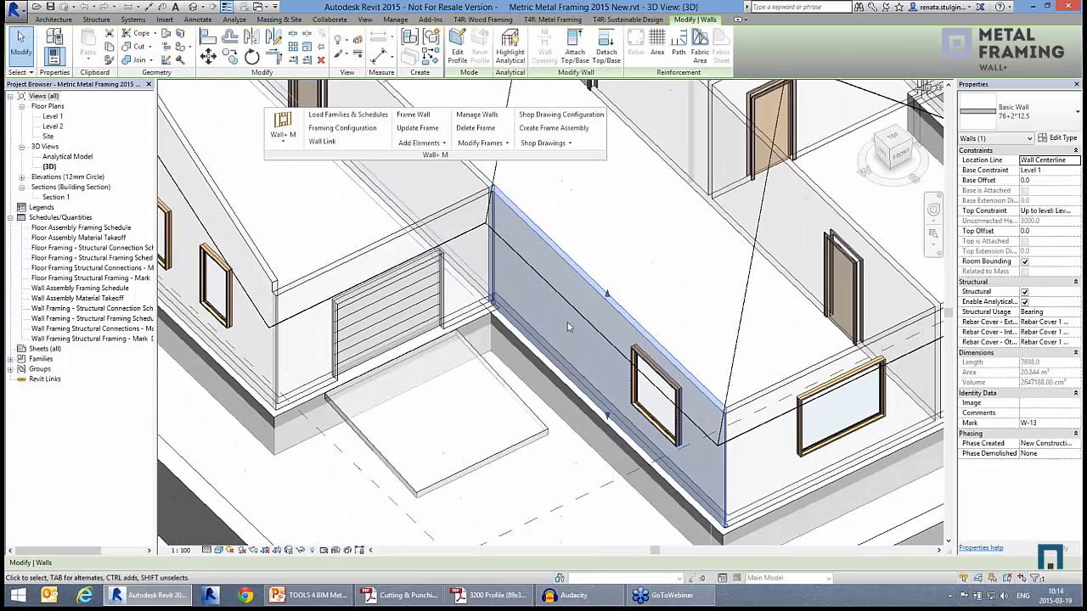
{"action": "left_click", "coordinate": [1063, 140]}
{"action": "left_click", "coordinate": [660, 133]}
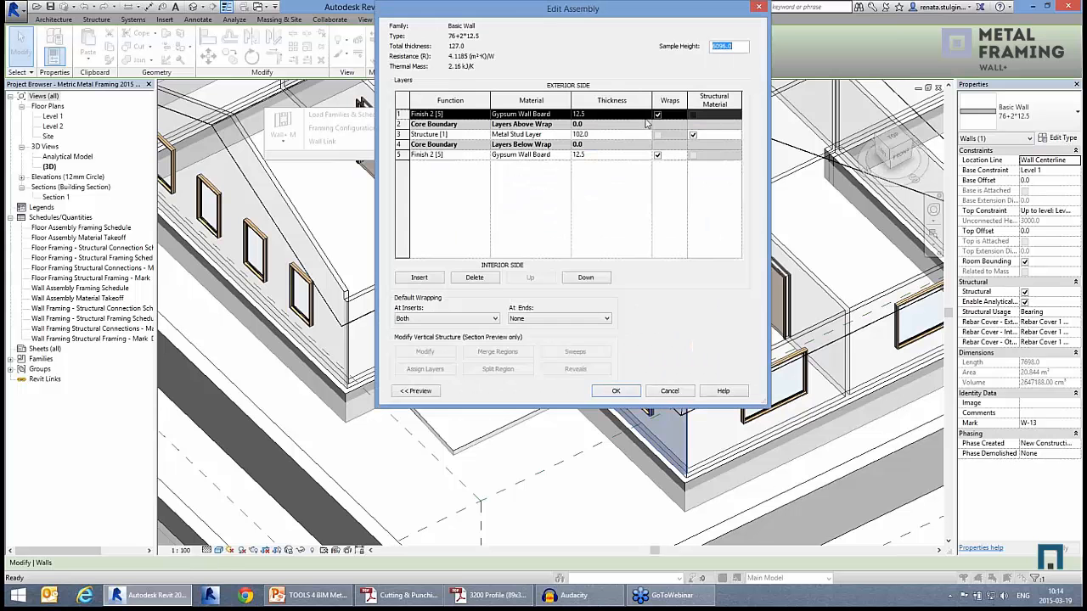
{"action": "left_click", "coordinate": [512, 135]}
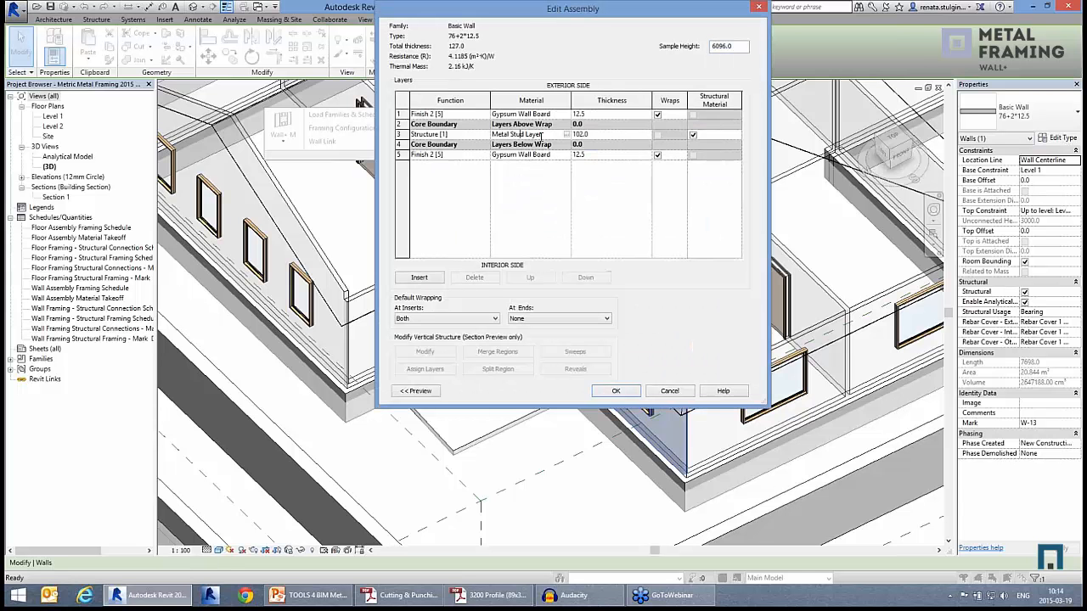
{"action": "left_click", "coordinate": [671, 391]}
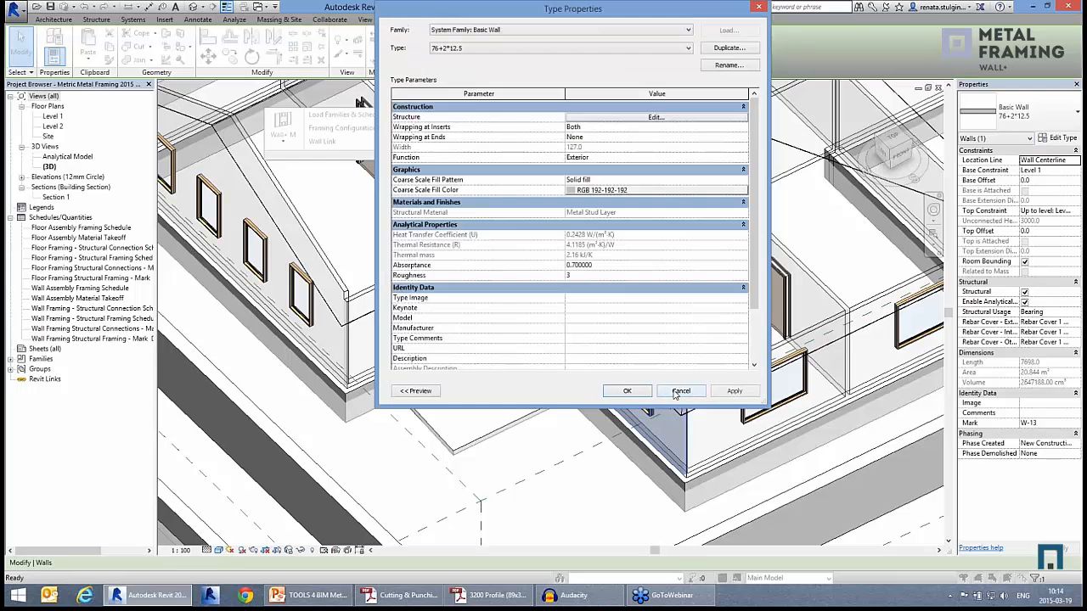
{"action": "left_click", "coordinate": [682, 391]}
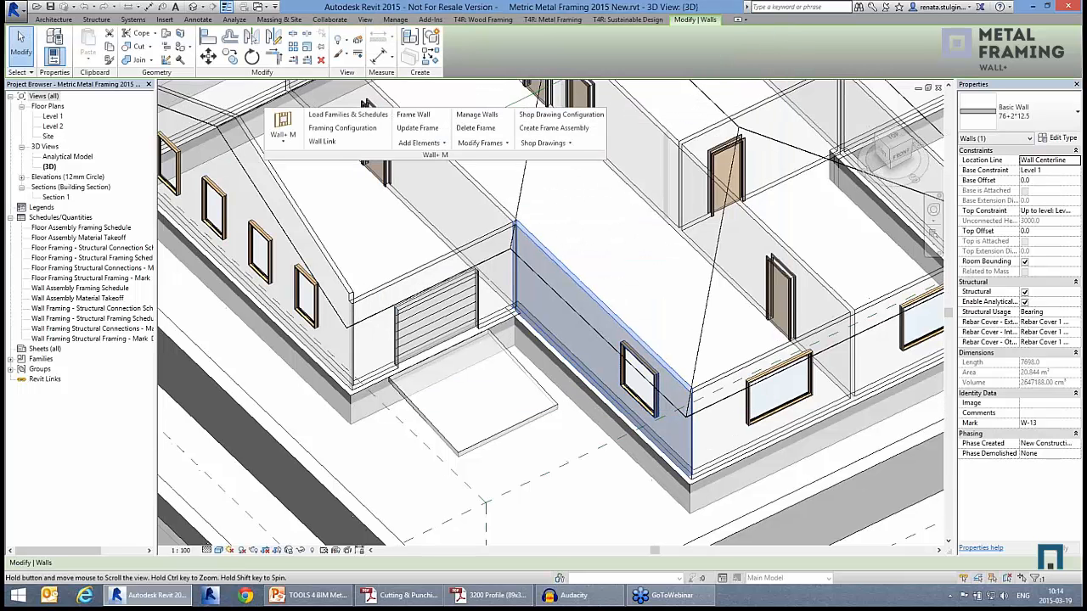
Step: Open the wall link settings for Basic Wall 76+2*12.5 and review the Metal Stud Layer's framing layer and framing configuration options, leaving them as they are
{"action": "left_click", "coordinate": [321, 140]}
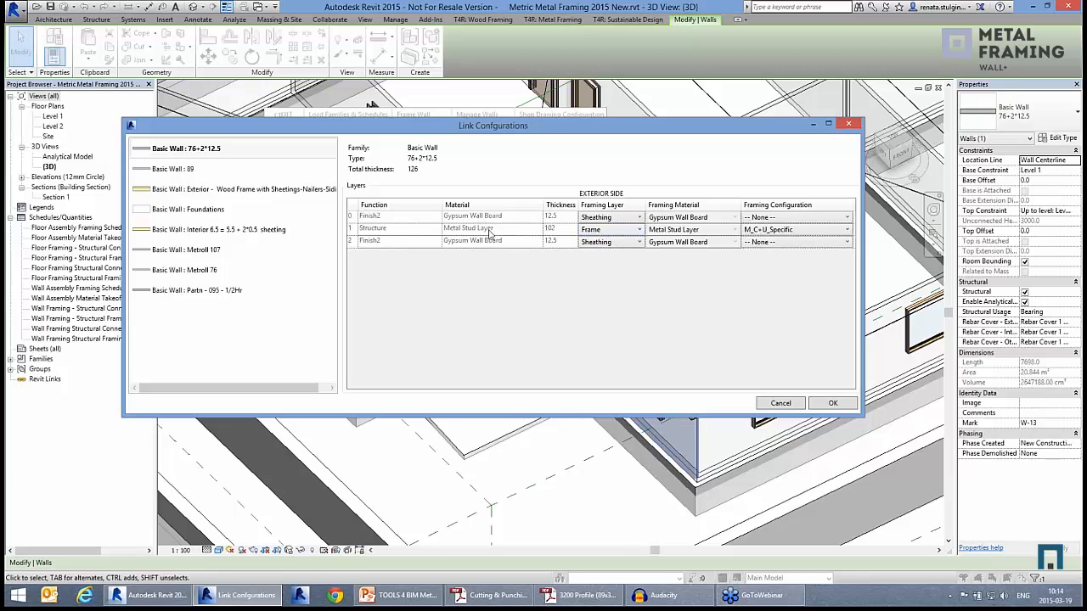
{"action": "left_click", "coordinate": [617, 233]}
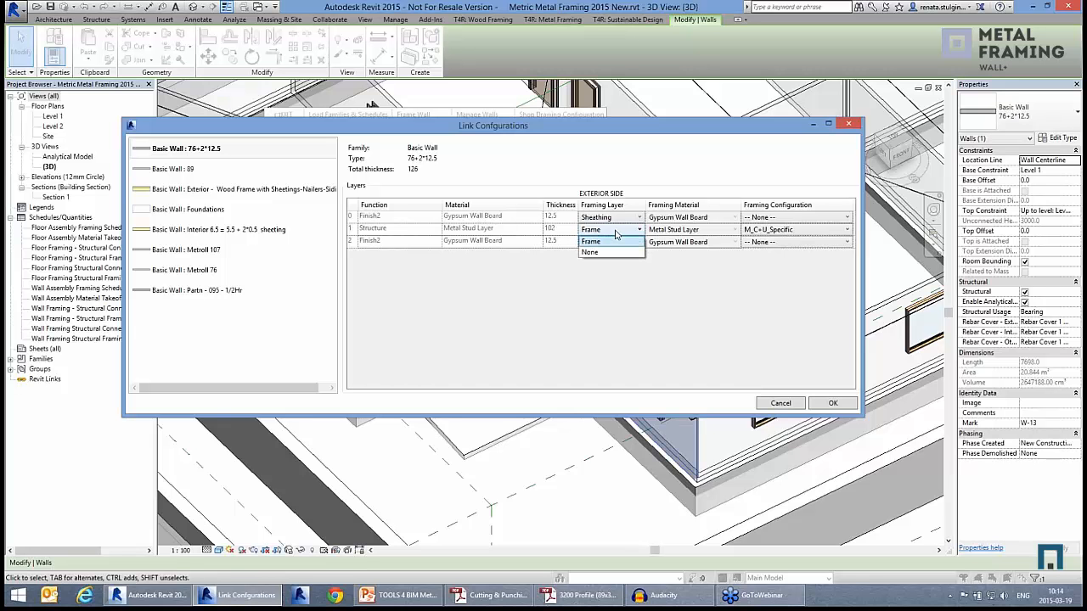
{"action": "left_click", "coordinate": [614, 231]}
{"action": "left_click", "coordinate": [803, 231]}
{"action": "left_click", "coordinate": [803, 230]}
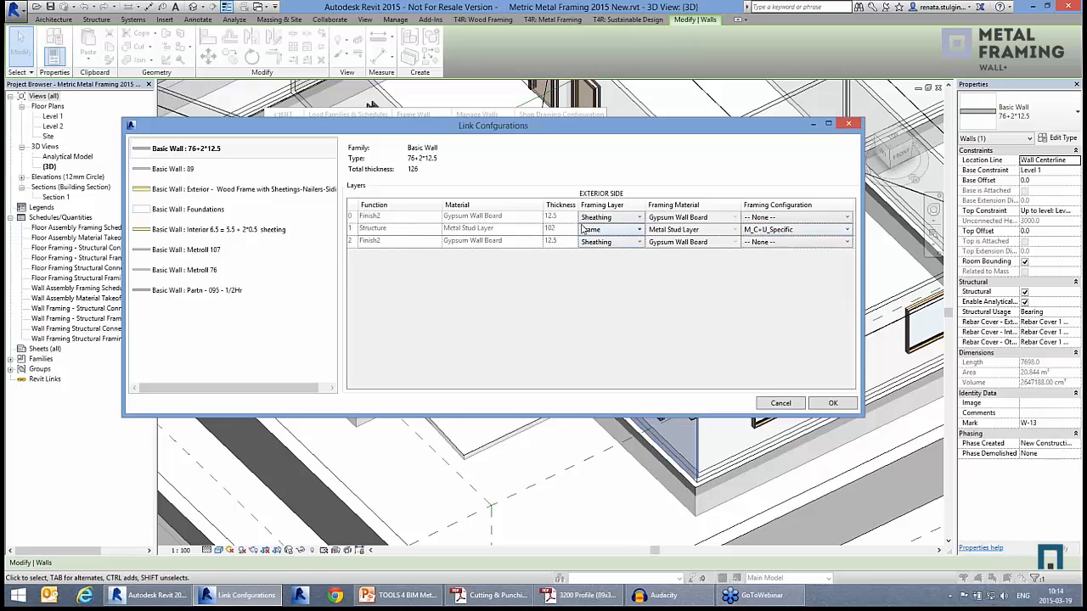
Step: Check the framing layer options for both Gypsum Wall Board layers of Basic Wall 76+2*12.5 and accept the link configurations
{"action": "left_click", "coordinate": [615, 219]}
{"action": "left_click", "coordinate": [615, 219]}
{"action": "left_click", "coordinate": [622, 244]}
{"action": "left_click", "coordinate": [618, 245]}
{"action": "left_click", "coordinate": [832, 402]}
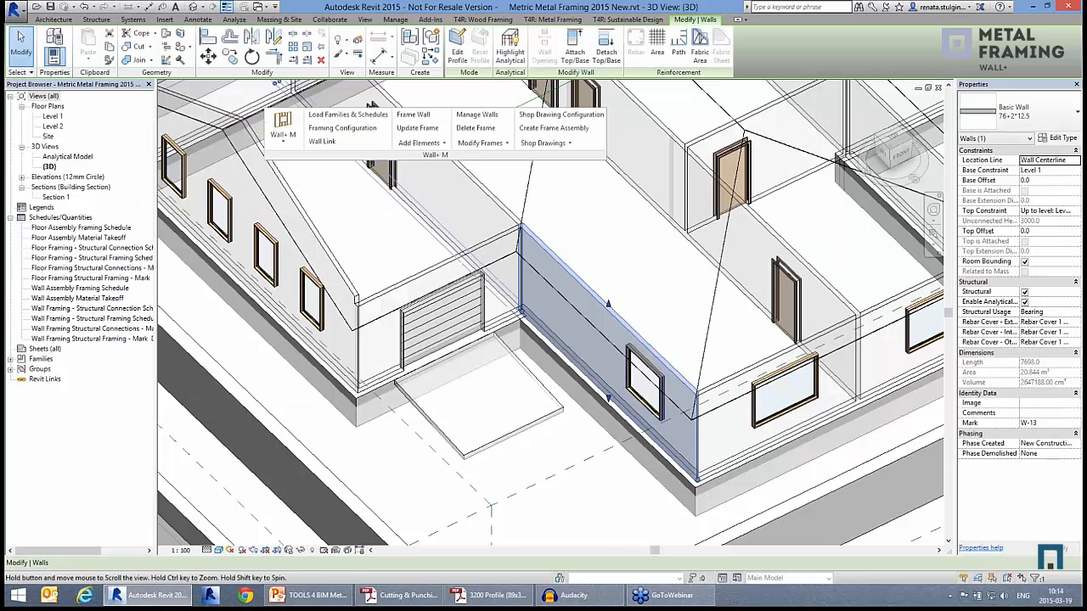
Step: Select the one-window wall beside the garage in the other house and review the framing configuration linked to its type 89
{"action": "scroll", "coordinate": [690, 251], "scroll_direction": "up", "scroll_amount": 3}
{"action": "scroll", "coordinate": [689, 251], "scroll_direction": "down", "scroll_amount": 5}
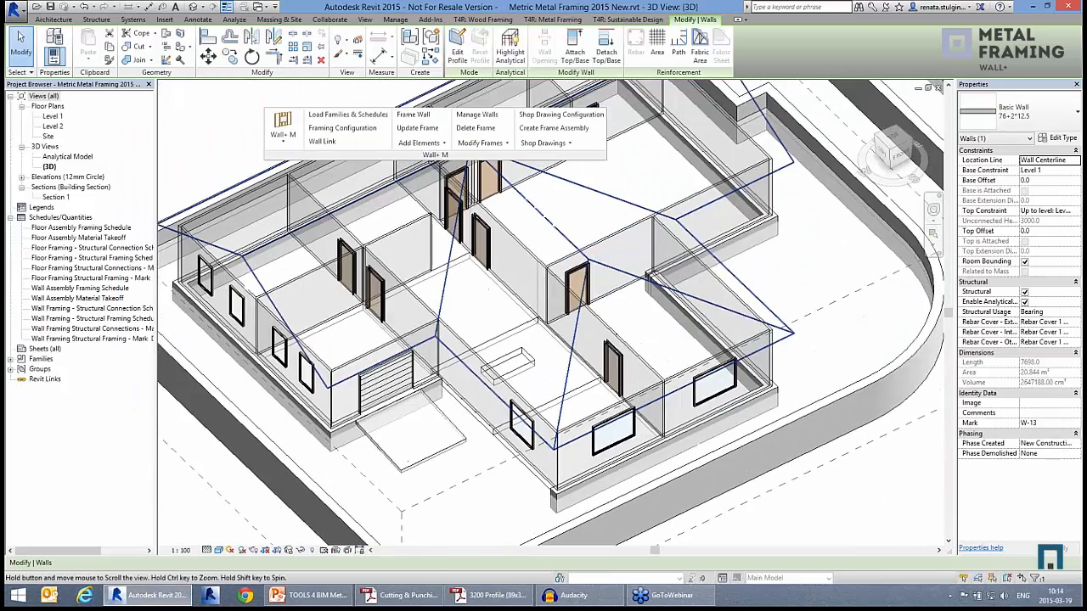
{"action": "scroll", "coordinate": [548, 484], "scroll_direction": "up", "scroll_amount": 1}
{"action": "left_click", "coordinate": [493, 399]}
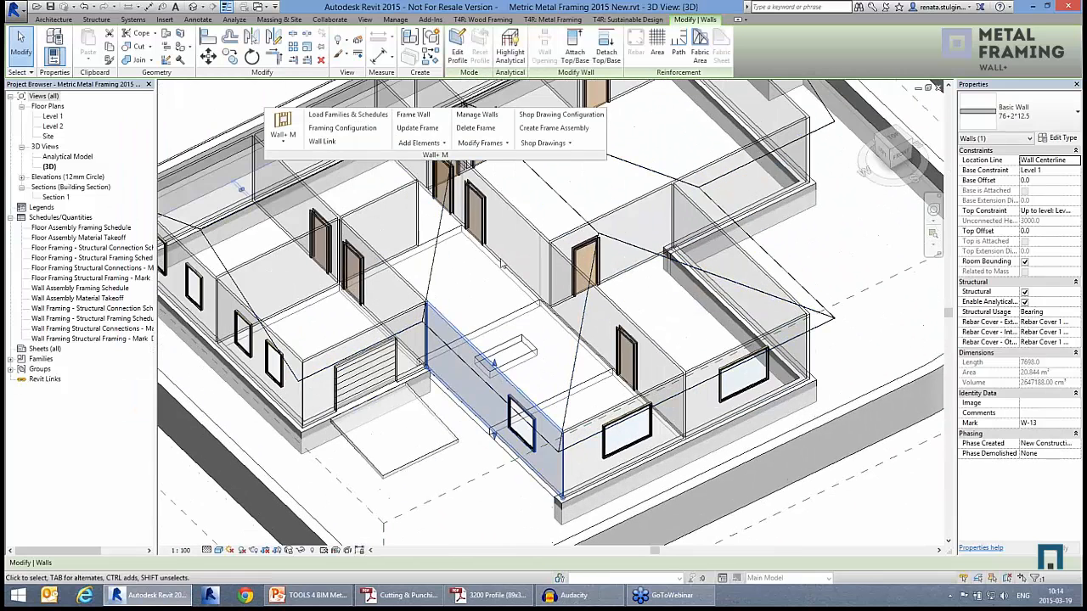
{"action": "left_click", "coordinate": [315, 141]}
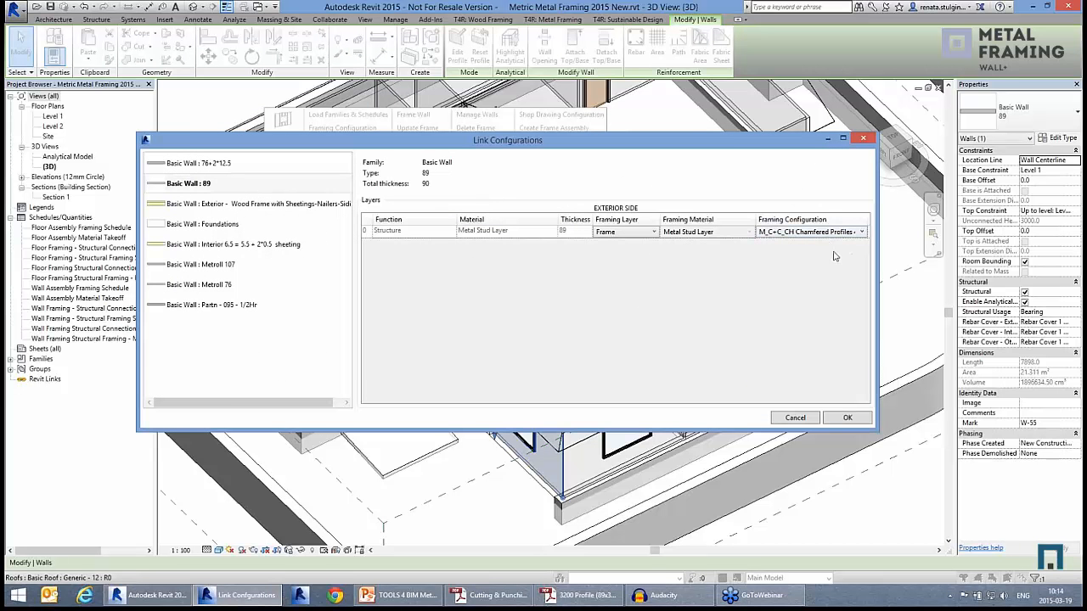
{"action": "left_click", "coordinate": [846, 417]}
Step: Add the garage, front-window and nearby interior walls of the first house to the selection and generate metal framing for all selected walls
{"action": "middle_click_drag", "start_coordinate": [348, 391], "coordinate": [503, 383]}
{"action": "scroll", "coordinate": [365, 325], "scroll_direction": "down", "scroll_amount": 2}
{"action": "middle_click_drag", "start_coordinate": [578, 307], "coordinate": [505, 363]}
{"action": "middle_click_drag", "start_coordinate": [647, 330], "coordinate": [599, 369]}
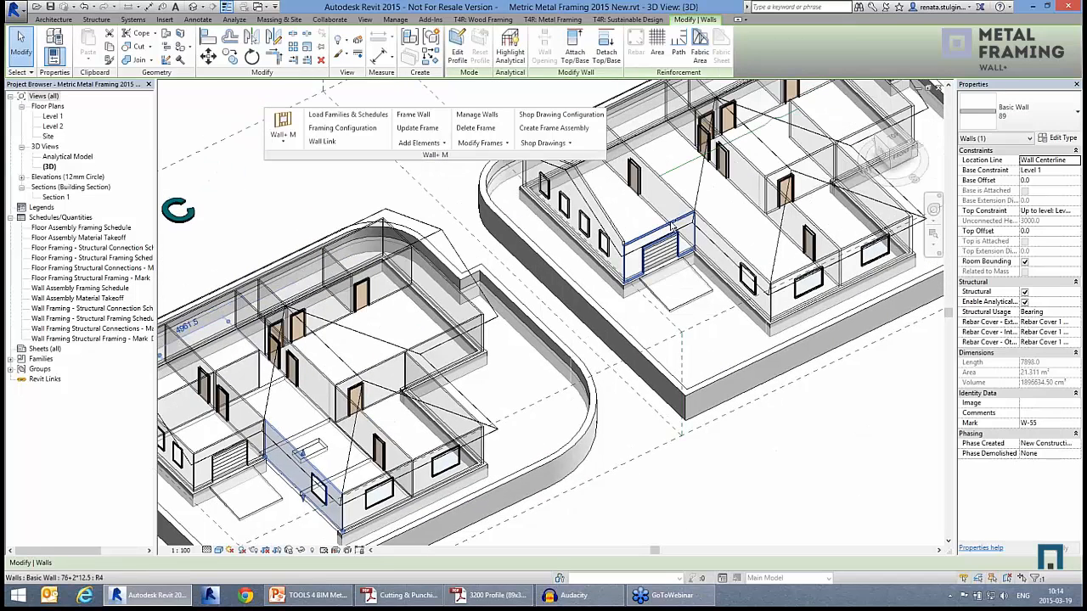
{"action": "left_click", "coordinate": [607, 212], "text": "ctrl"}
{"action": "left_click", "coordinate": [737, 250], "text": "ctrl"}
{"action": "left_click", "coordinate": [804, 272], "text": "ctrl"}
{"action": "left_click", "coordinate": [777, 204], "text": "ctrl"}
{"action": "left_click", "coordinate": [837, 246], "text": "ctrl"}
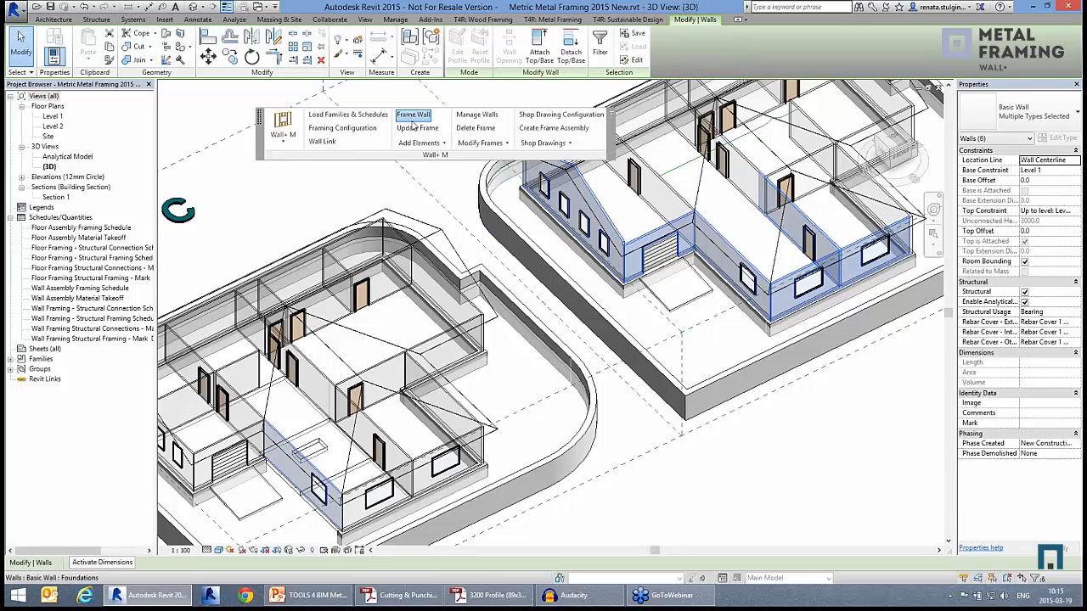
{"action": "left_click", "coordinate": [413, 114]}
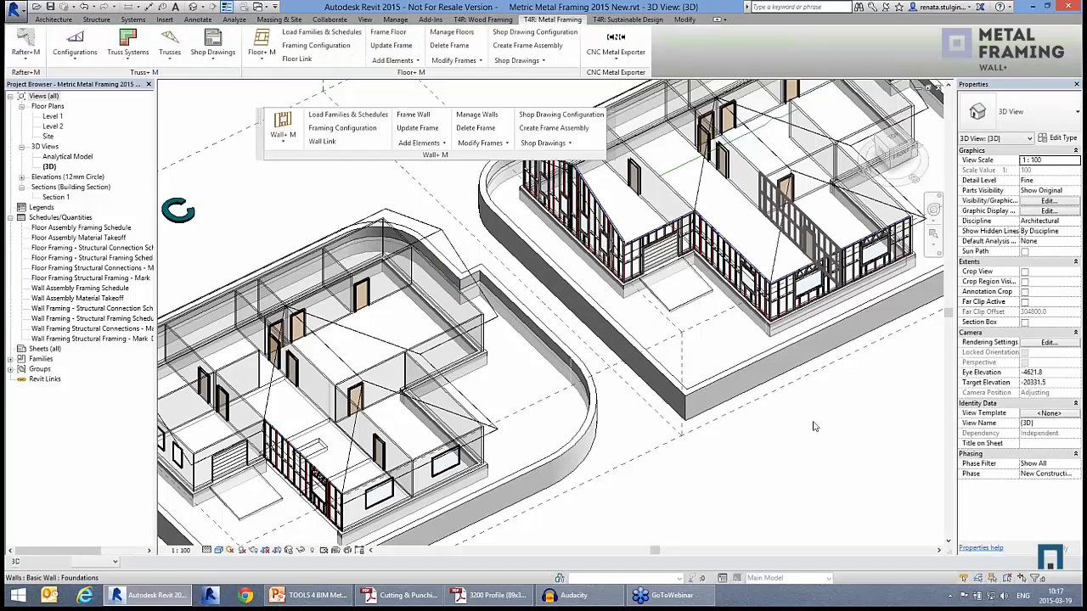
Step: Examine the C+C_CH framing of the one-window wall, selecting the stud beside its window
{"action": "middle_click_drag", "start_coordinate": [302, 513], "coordinate": [453, 439]}
{"action": "scroll", "coordinate": [453, 439], "scroll_direction": "up", "scroll_amount": 6}
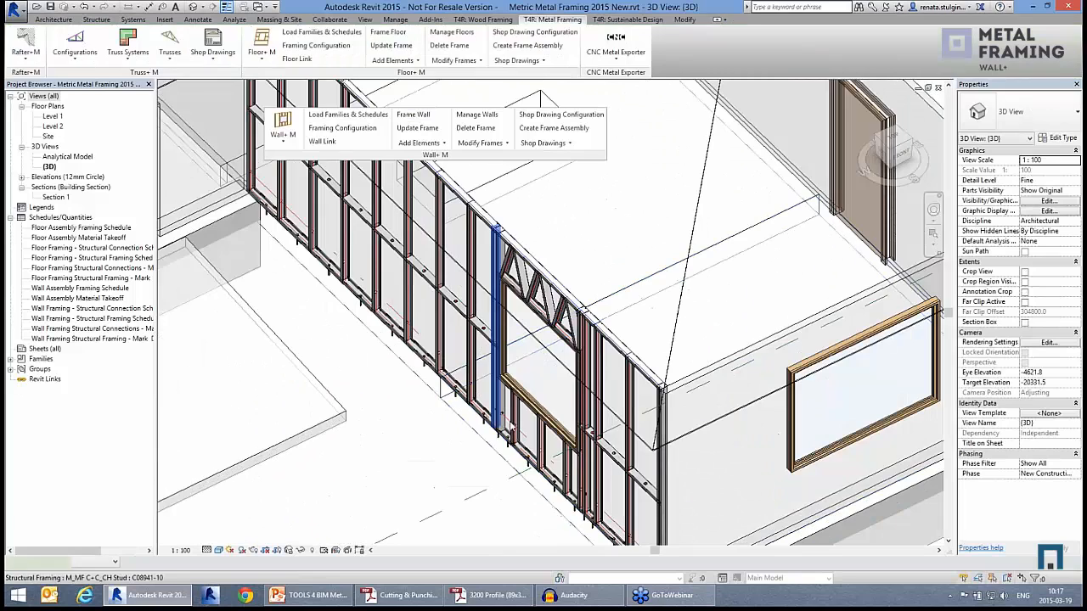
{"action": "left_click", "coordinate": [511, 427]}
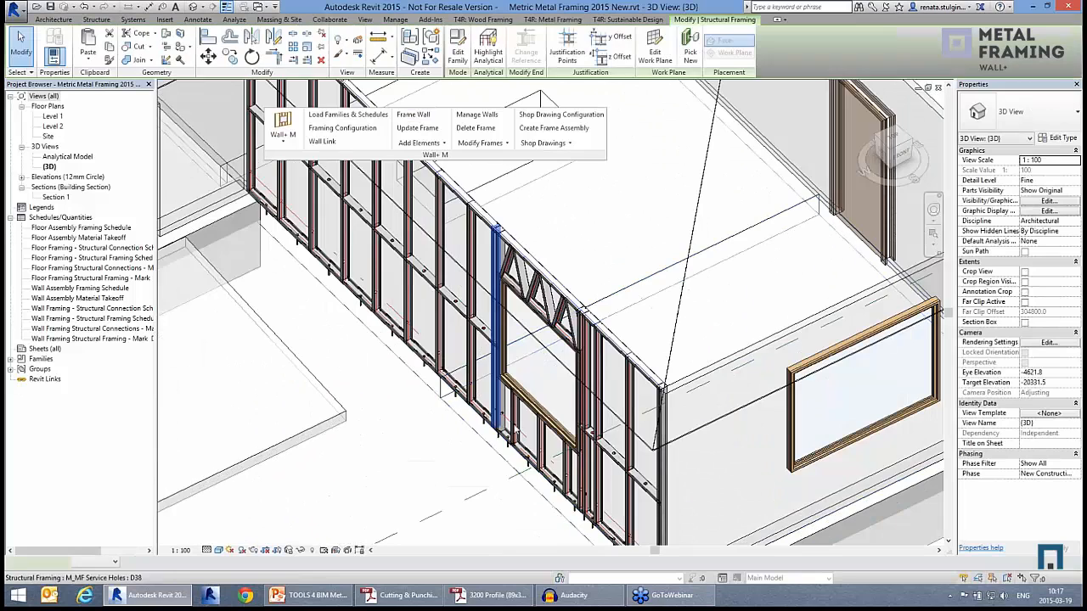
{"action": "middle_click_drag", "start_coordinate": [512, 427], "coordinate": [557, 496], "text": "shift"}
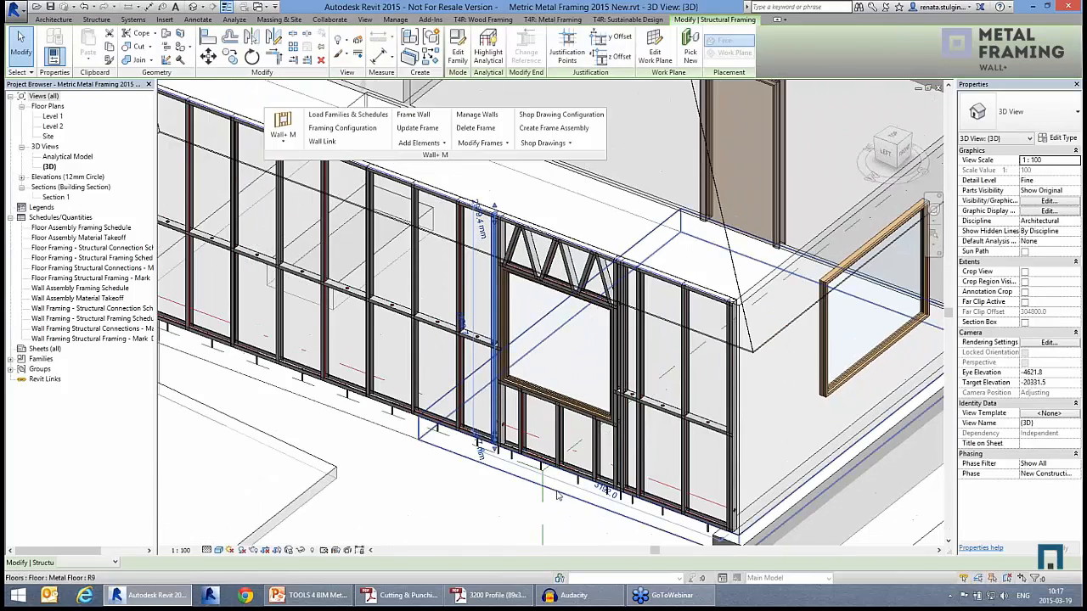
{"action": "scroll", "coordinate": [558, 497], "scroll_direction": "up", "scroll_amount": 8}
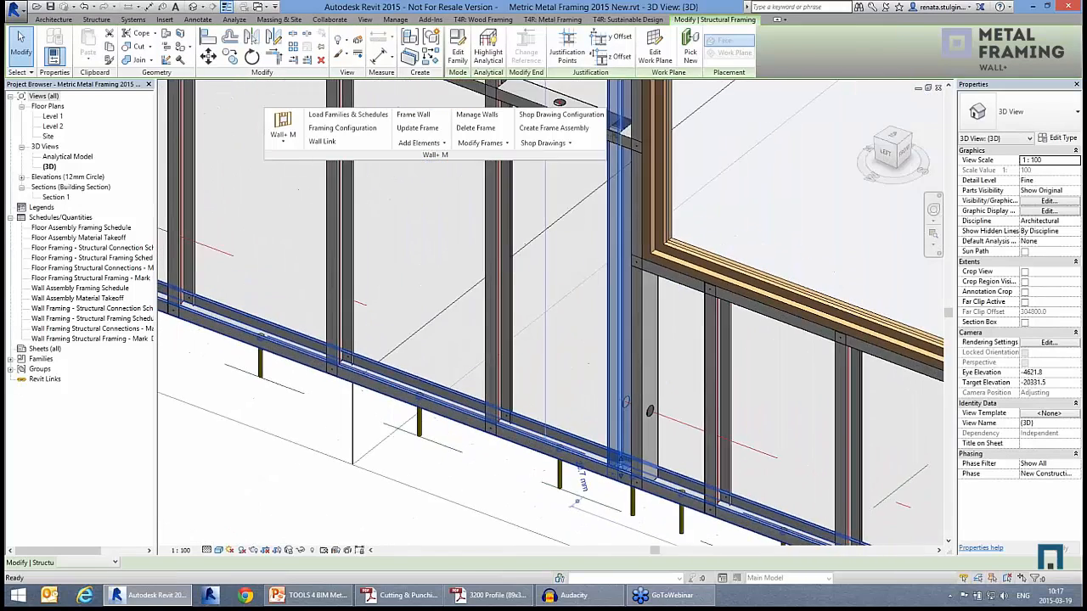
Step: Inspect the stud-to-plate connection and the anchor bolt in the bottom plate near the window
{"action": "middle_click_drag", "start_coordinate": [558, 458], "coordinate": [530, 463], "text": "shift"}
{"action": "scroll", "coordinate": [541, 359], "scroll_direction": "up", "scroll_amount": 5}
{"action": "key", "text": "Escape"}
{"action": "scroll", "coordinate": [611, 483], "scroll_direction": "up", "scroll_amount": 1}
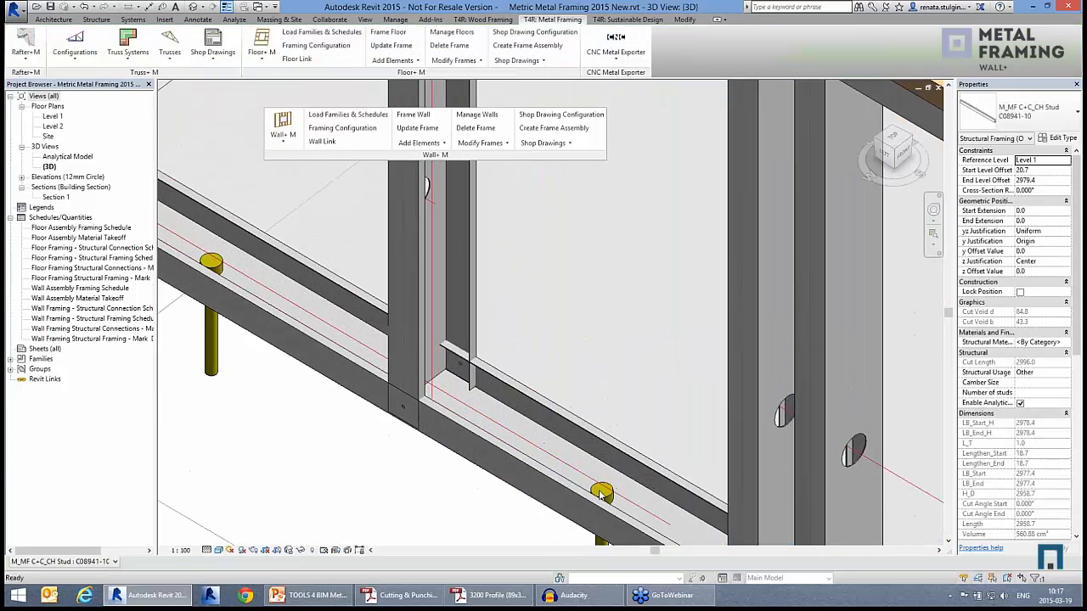
{"action": "left_click", "coordinate": [612, 499]}
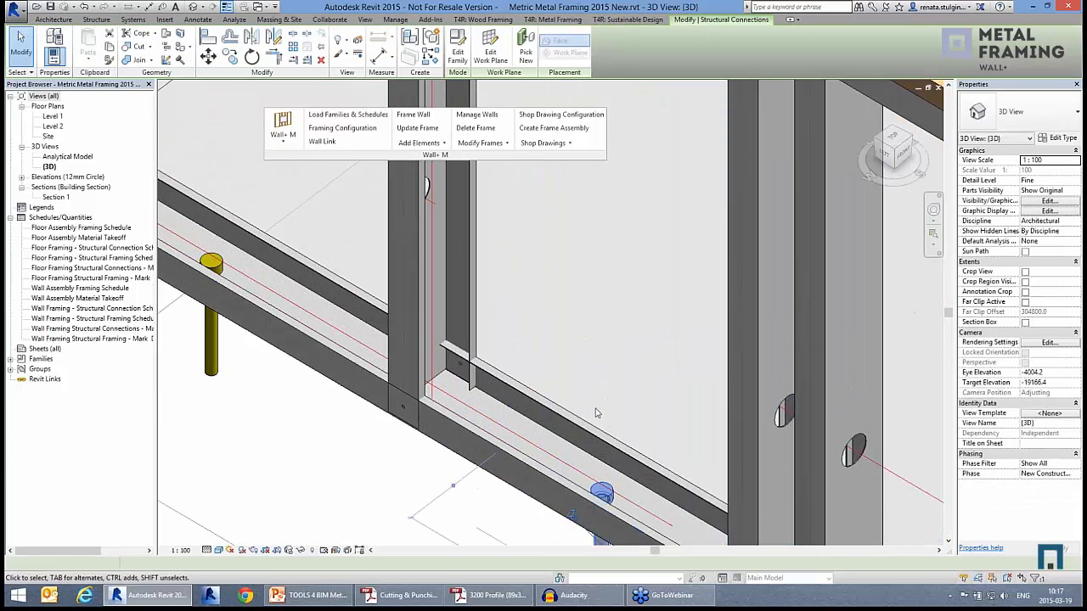
{"action": "key", "text": "Escape"}
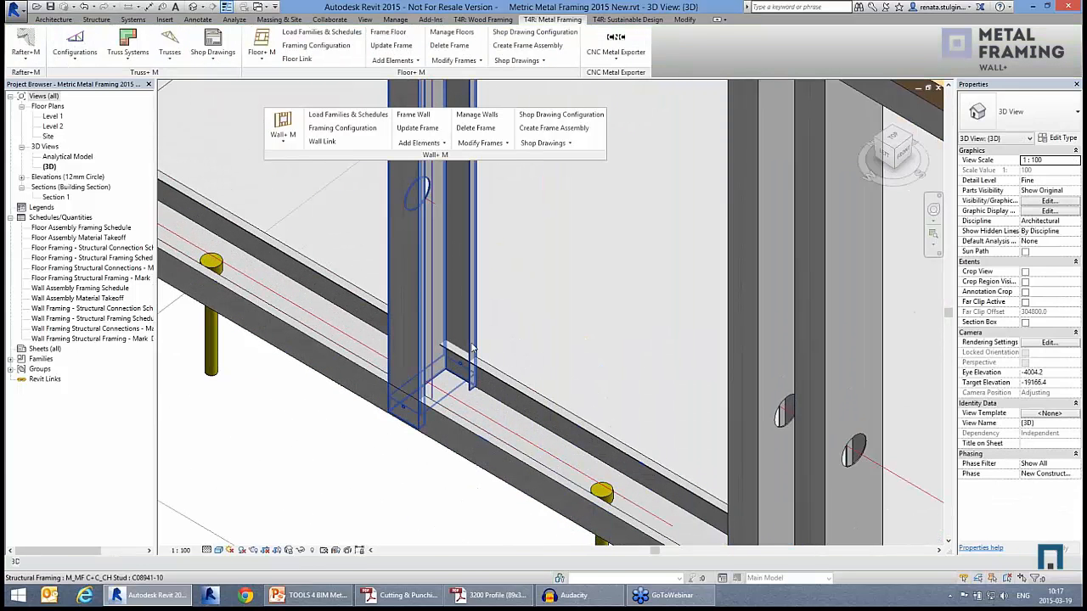
Step: Examine the truss-type header above the window in the framed one-window wall
{"action": "scroll", "coordinate": [466, 343], "scroll_direction": "down", "scroll_amount": 5}
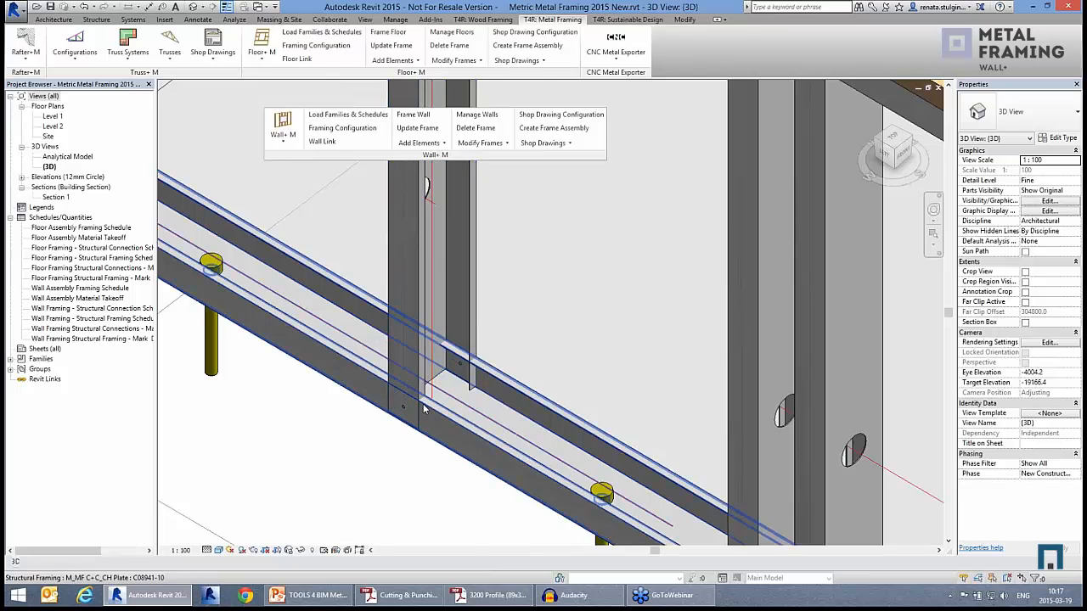
{"action": "scroll", "coordinate": [426, 405], "scroll_direction": "down", "scroll_amount": 5}
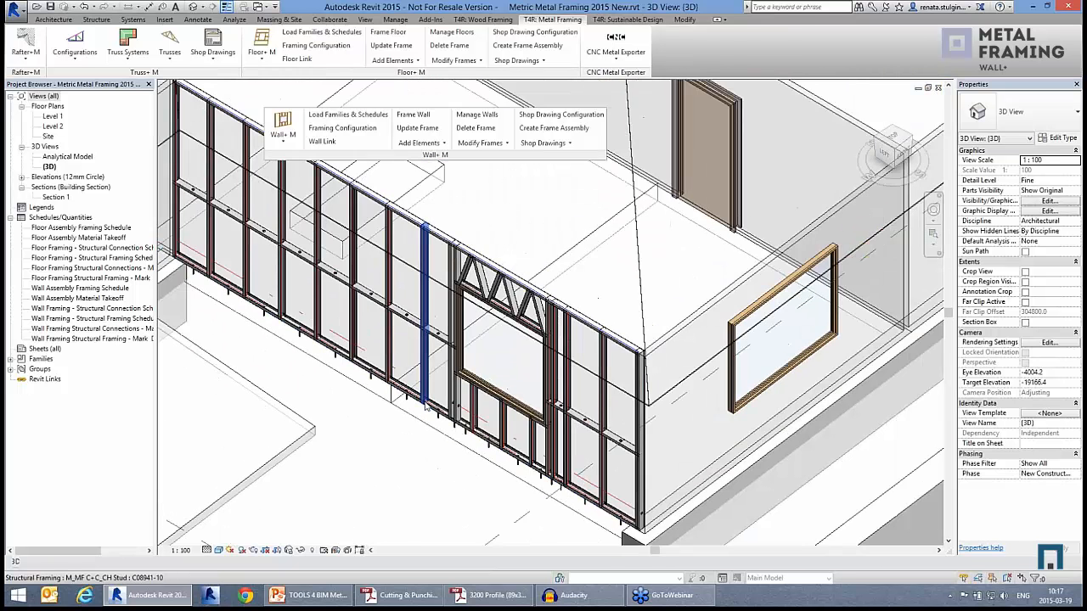
{"action": "scroll", "coordinate": [510, 325], "scroll_direction": "up", "scroll_amount": 5}
{"action": "scroll", "coordinate": [510, 325], "scroll_direction": "up", "scroll_amount": 5}
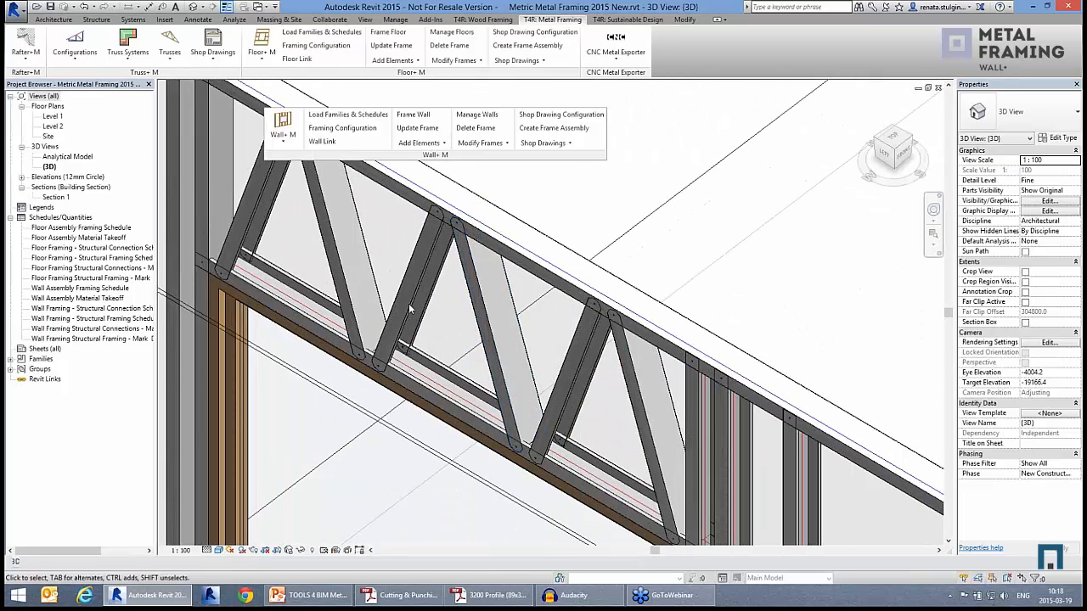
Step: Inspect the bottom track, anchor bolts and stud ends in the first house's framed wall, and its window framing
{"action": "scroll", "coordinate": [361, 390], "scroll_direction": "down", "scroll_amount": 5}
{"action": "scroll", "coordinate": [361, 390], "scroll_direction": "down", "scroll_amount": 5}
{"action": "scroll", "coordinate": [622, 350], "scroll_direction": "up", "scroll_amount": 4}
{"action": "scroll", "coordinate": [577, 344], "scroll_direction": "up", "scroll_amount": 5}
{"action": "scroll", "coordinate": [579, 333], "scroll_direction": "up", "scroll_amount": 6}
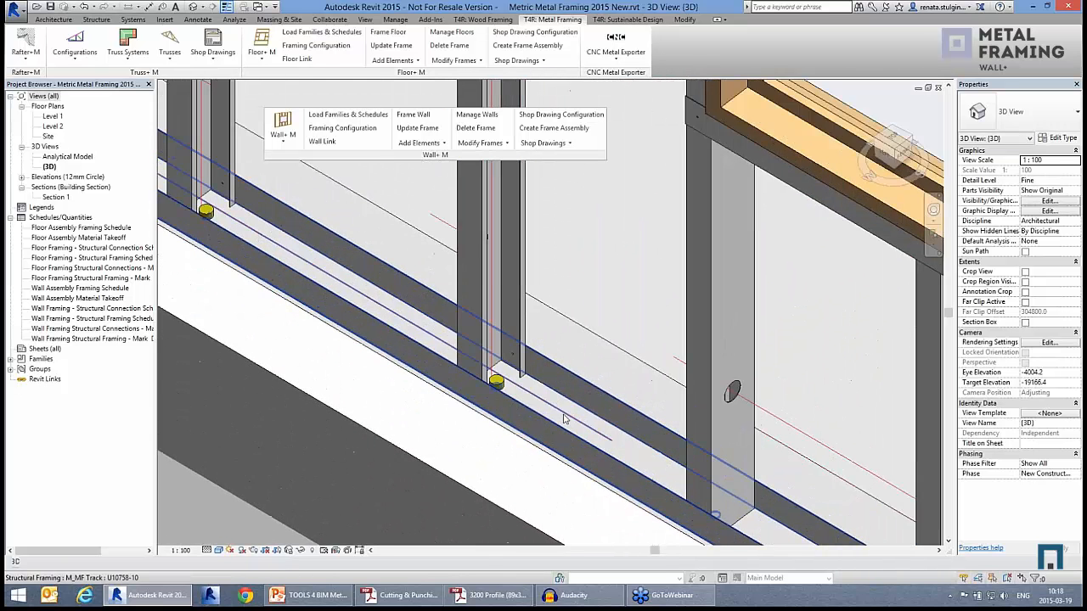
{"action": "scroll", "coordinate": [565, 419], "scroll_direction": "up", "scroll_amount": 2}
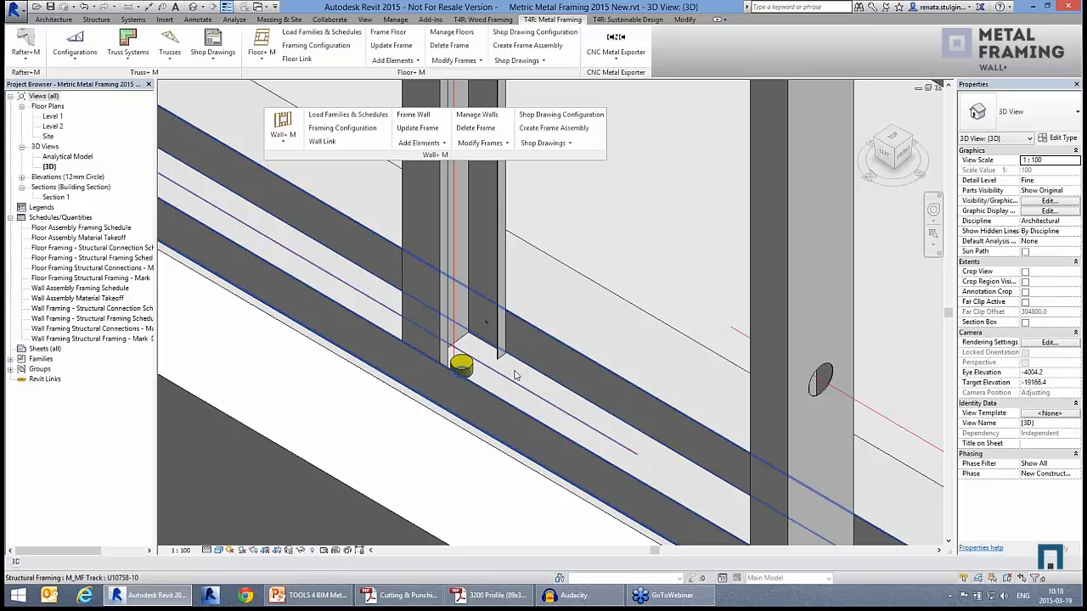
{"action": "scroll", "coordinate": [516, 362], "scroll_direction": "down", "scroll_amount": 5}
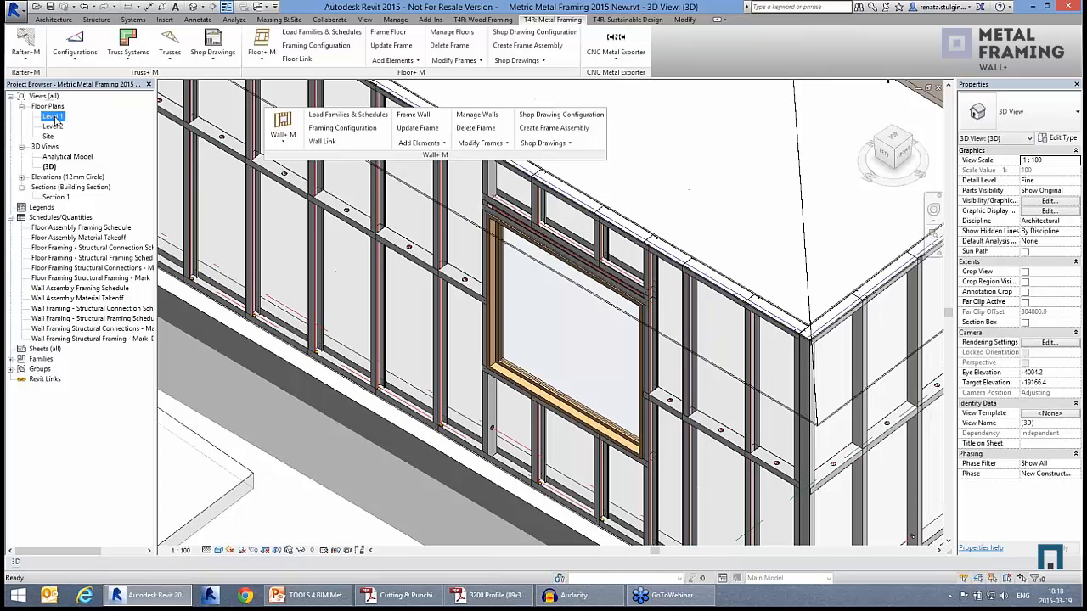
Step: Open the Level 1 floor plan and examine the studs and anchor bolts in the framed wall beside the window
{"action": "left_click", "coordinate": [53, 117]}
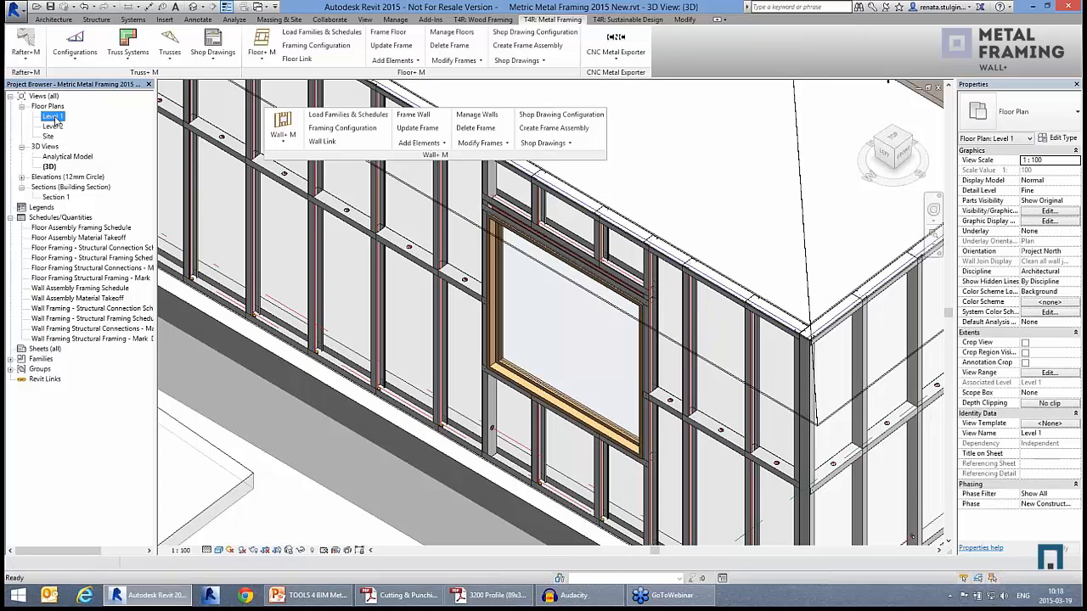
{"action": "scroll", "coordinate": [594, 348], "scroll_direction": "up", "scroll_amount": 5}
{"action": "scroll", "coordinate": [594, 348], "scroll_direction": "up", "scroll_amount": 6}
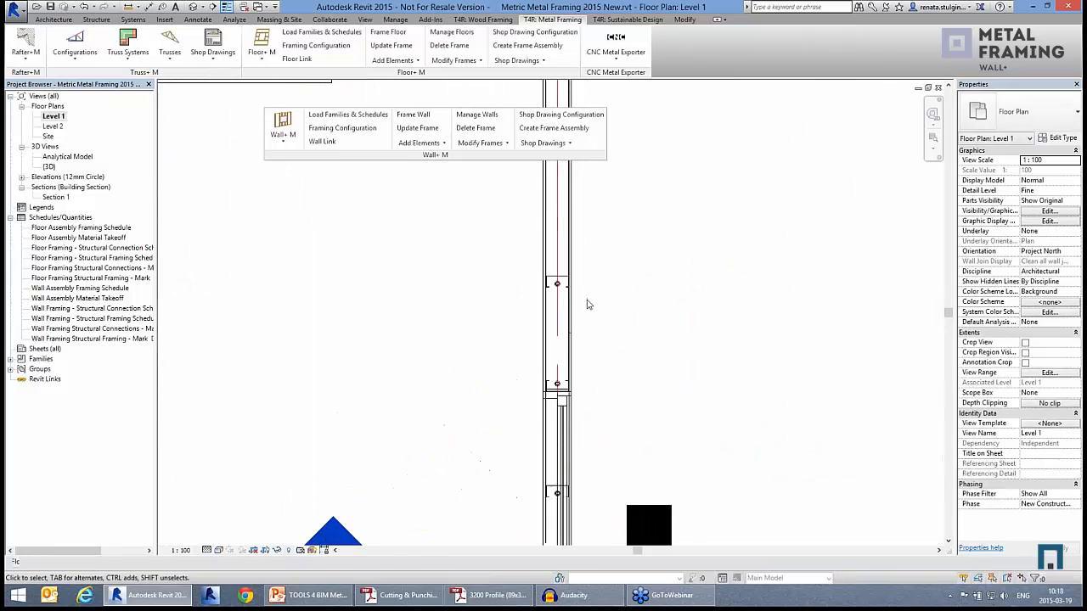
{"action": "scroll", "coordinate": [586, 274], "scroll_direction": "up", "scroll_amount": 1}
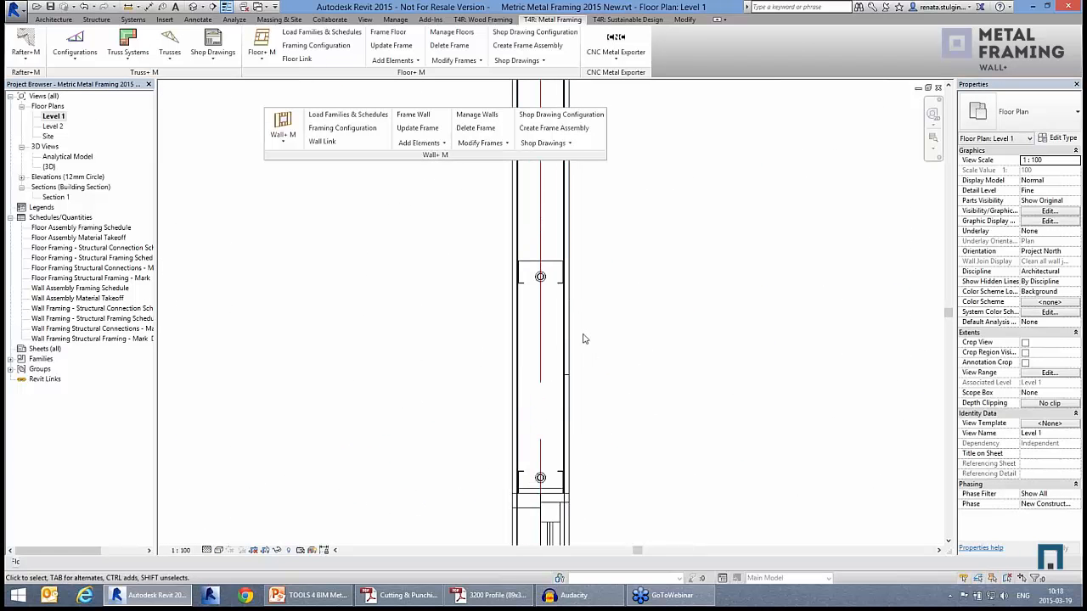
Step: Open Section 1 to examine the header profiles above the window, and close the section and floor plan to return to the 3D view
{"action": "double_click", "coordinate": [60, 198]}
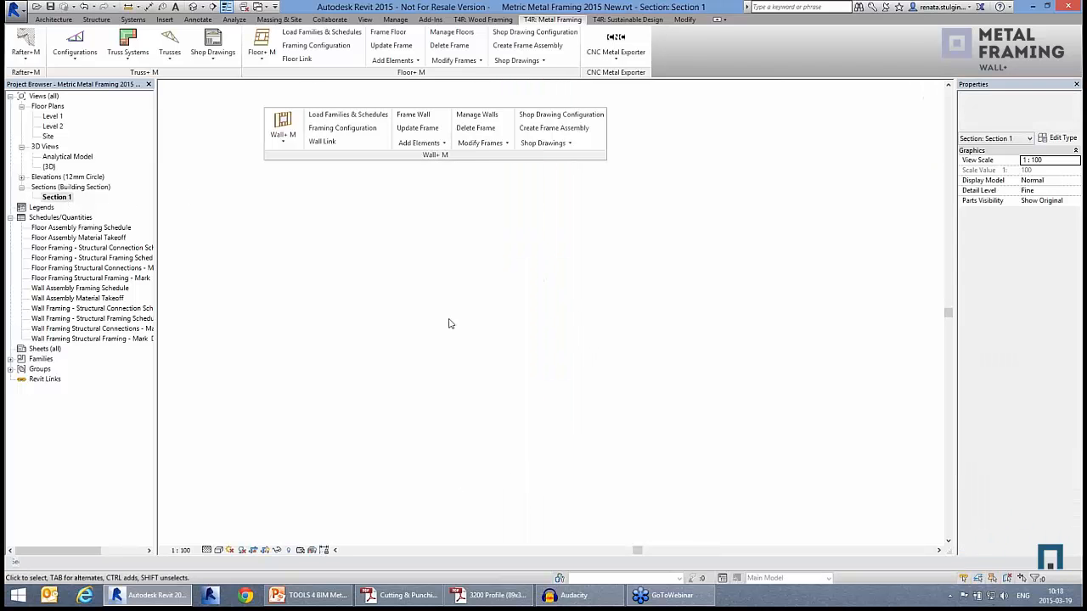
{"action": "scroll", "coordinate": [567, 326], "scroll_direction": "up", "scroll_amount": 5}
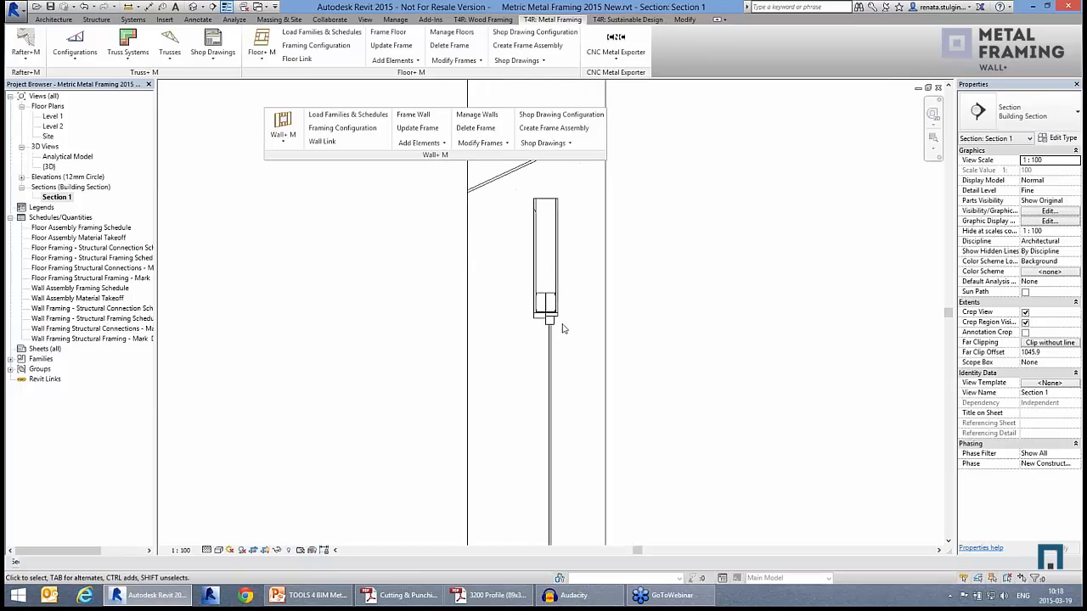
{"action": "scroll", "coordinate": [536, 262], "scroll_direction": "up", "scroll_amount": 3}
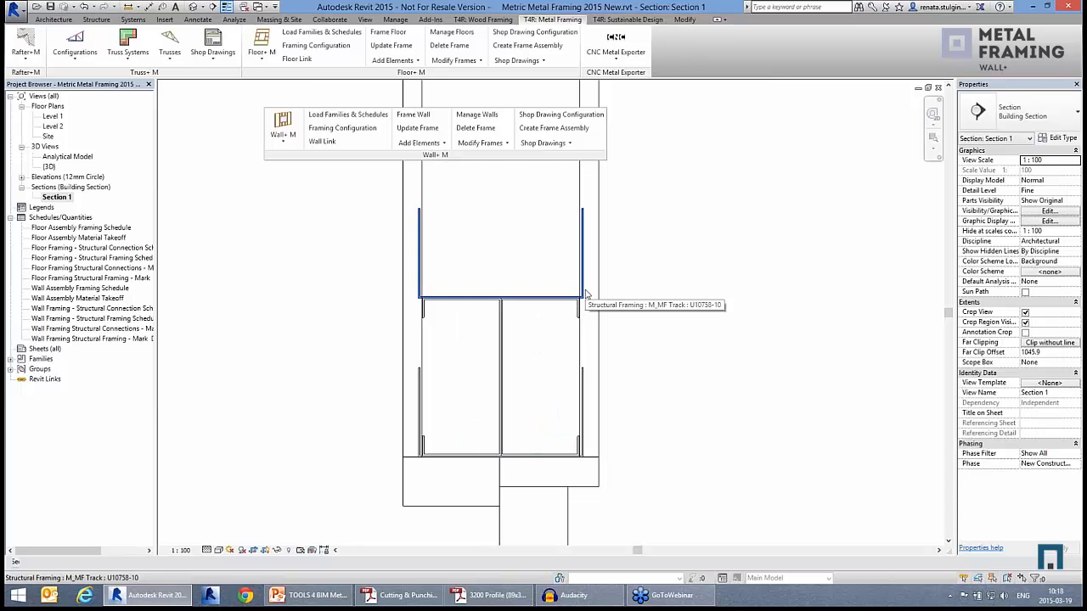
{"action": "scroll", "coordinate": [416, 284], "scroll_direction": "down", "scroll_amount": 3}
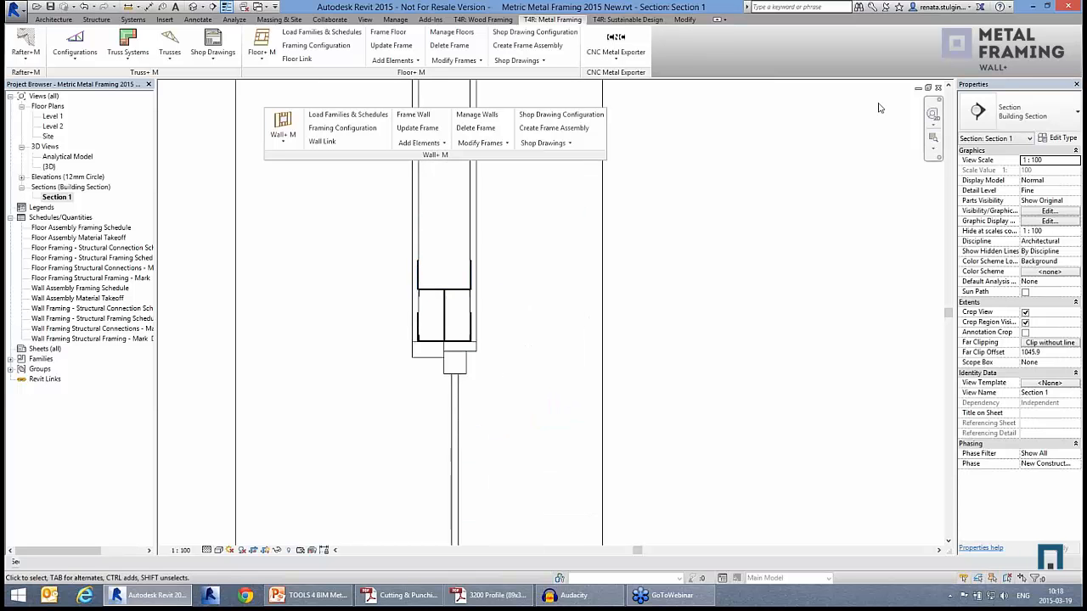
{"action": "left_click", "coordinate": [939, 88]}
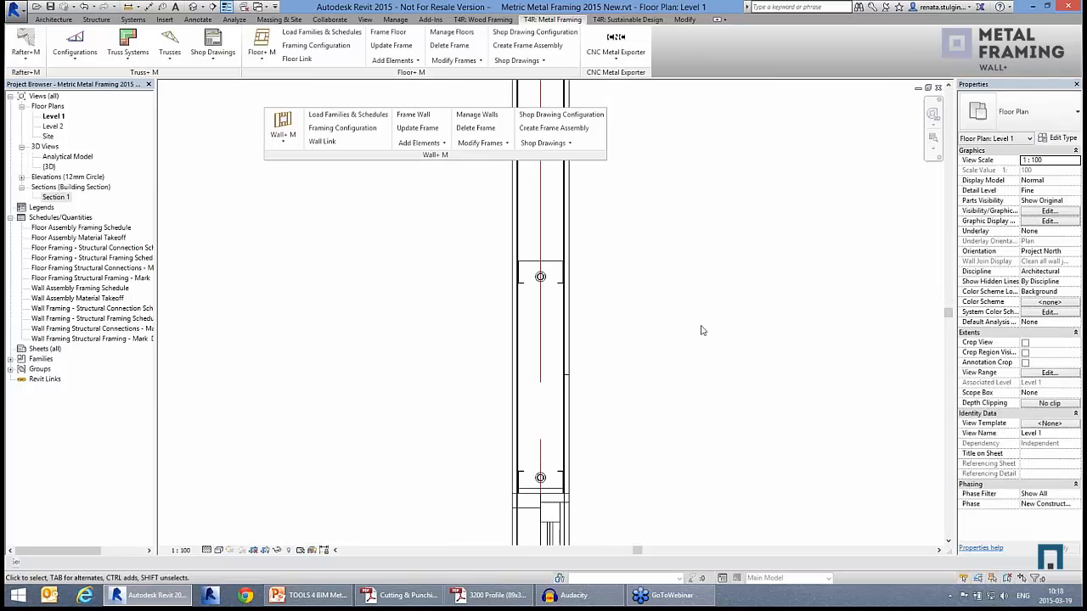
{"action": "left_click", "coordinate": [939, 87]}
Step: Select the 1500 x 1500 mm window in the framed wall and examine the truss header above the window around the corner
{"action": "middle_click_drag", "start_coordinate": [613, 370], "coordinate": [595, 380]}
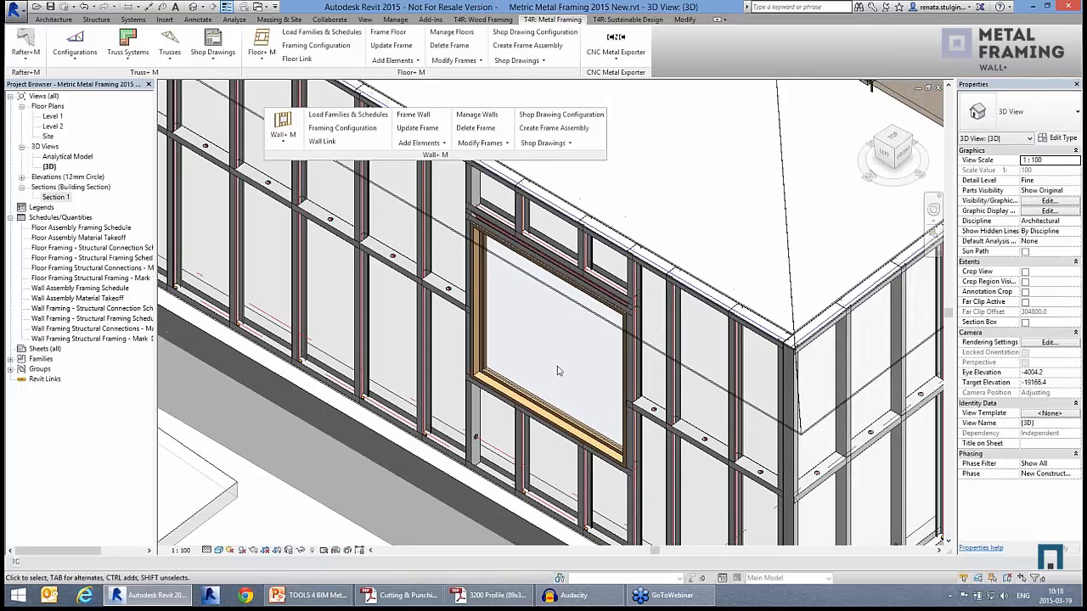
{"action": "left_click", "coordinate": [547, 413]}
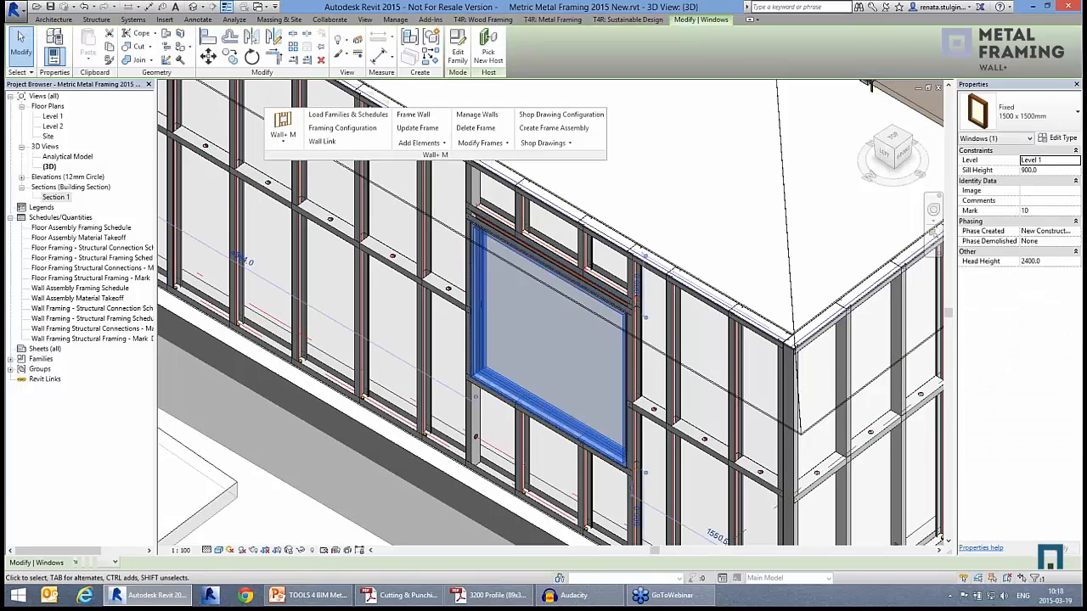
{"action": "scroll", "coordinate": [467, 299], "scroll_direction": "down", "scroll_amount": 3}
{"action": "scroll", "coordinate": [828, 233], "scroll_direction": "up", "scroll_amount": 3}
{"action": "scroll", "coordinate": [738, 207], "scroll_direction": "up", "scroll_amount": 4}
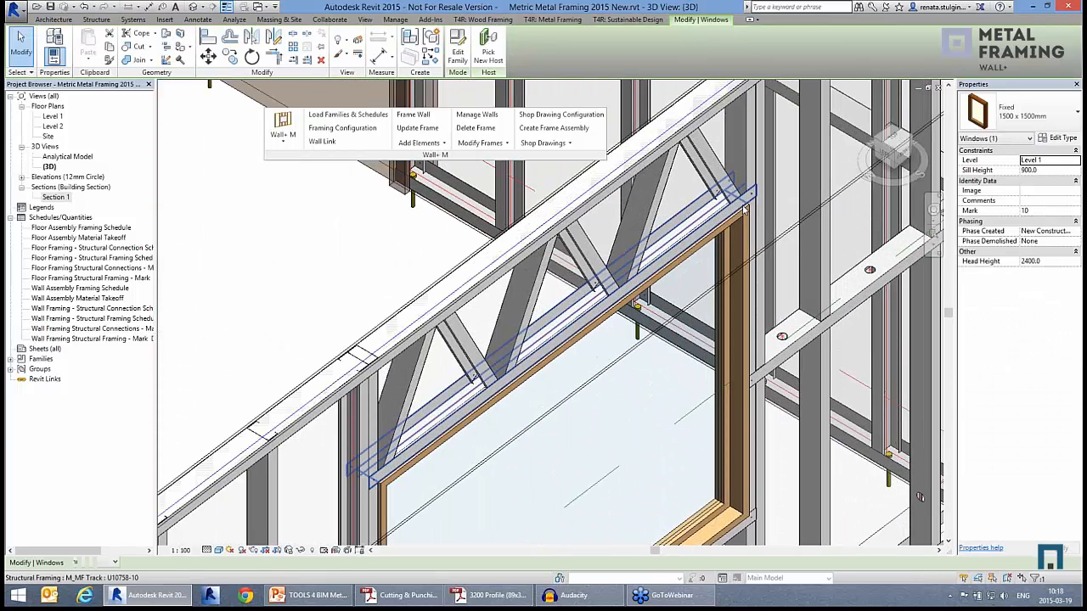
{"action": "scroll", "coordinate": [798, 246], "scroll_direction": "down", "scroll_amount": 3}
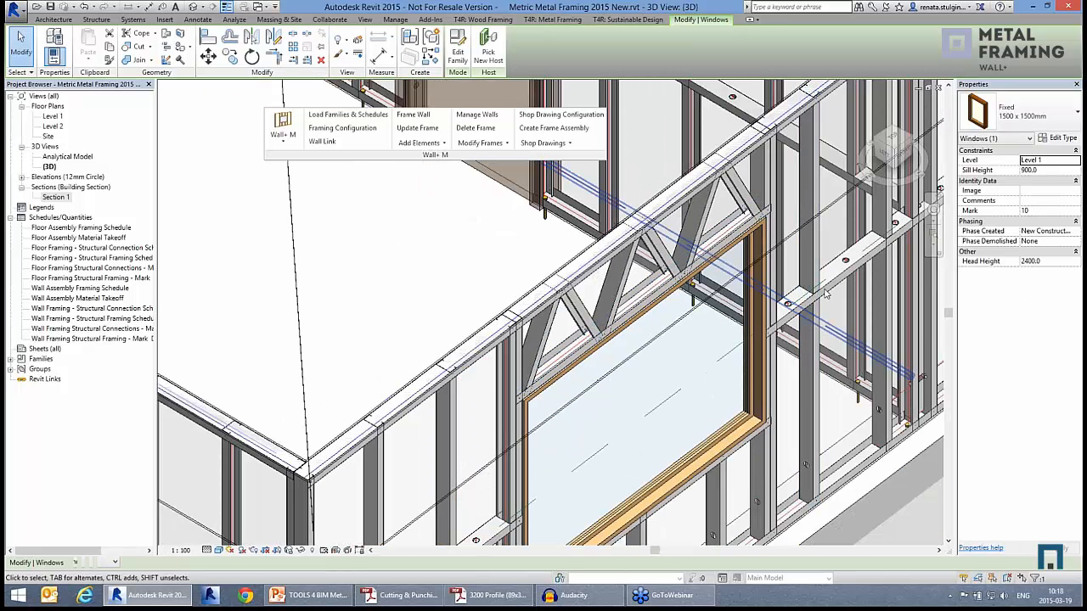
Step: Examine and compare the headers above the windows on both sides of the house corner, and clear the window selection
{"action": "scroll", "coordinate": [817, 293], "scroll_direction": "down", "scroll_amount": 1}
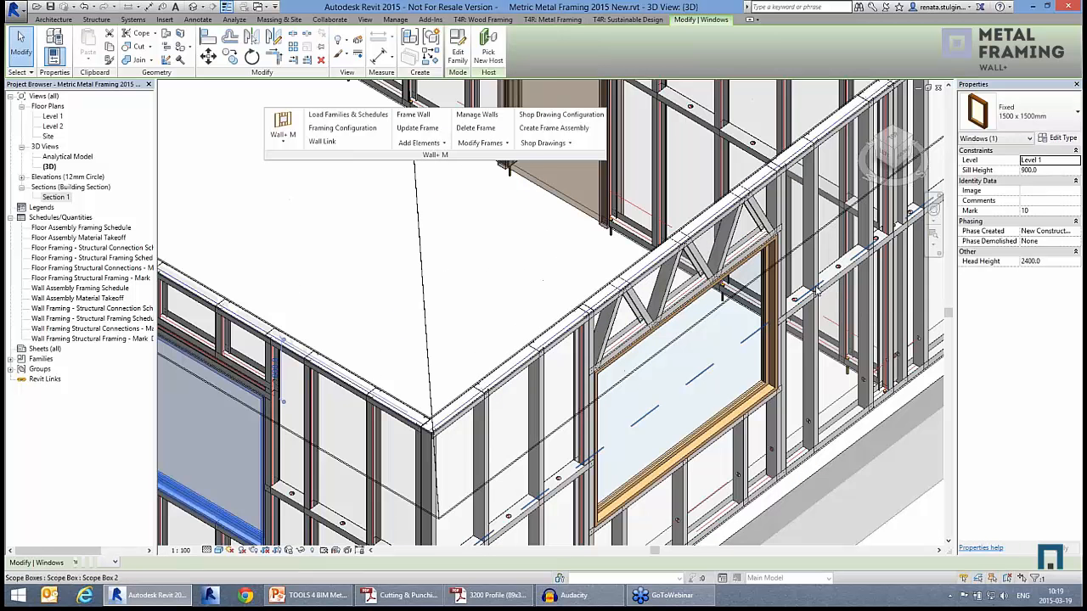
{"action": "scroll", "coordinate": [818, 293], "scroll_direction": "down", "scroll_amount": 1}
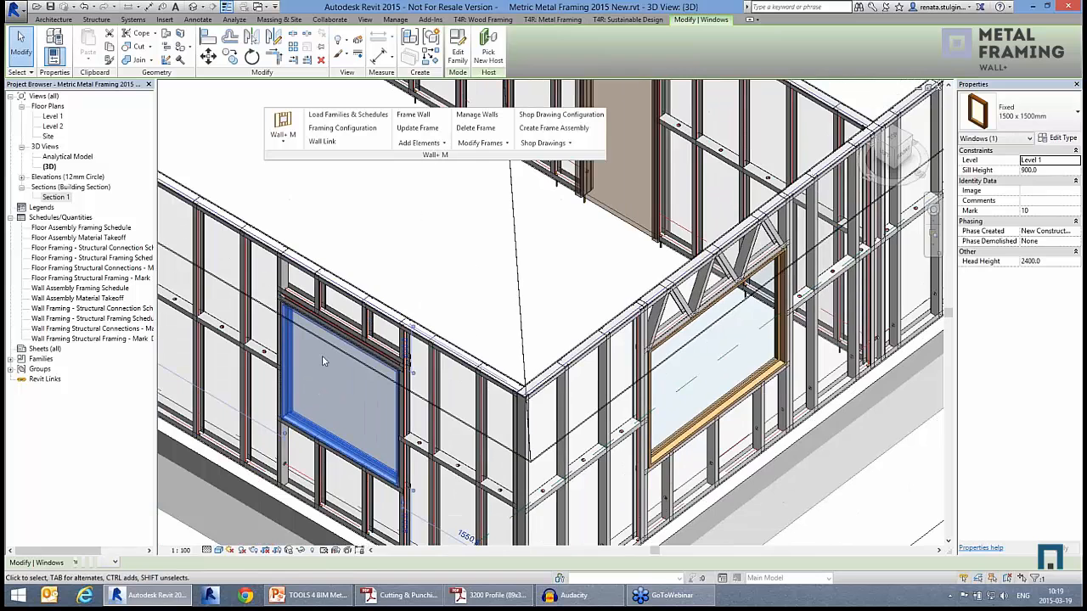
{"action": "scroll", "coordinate": [322, 355], "scroll_direction": "up", "scroll_amount": 3}
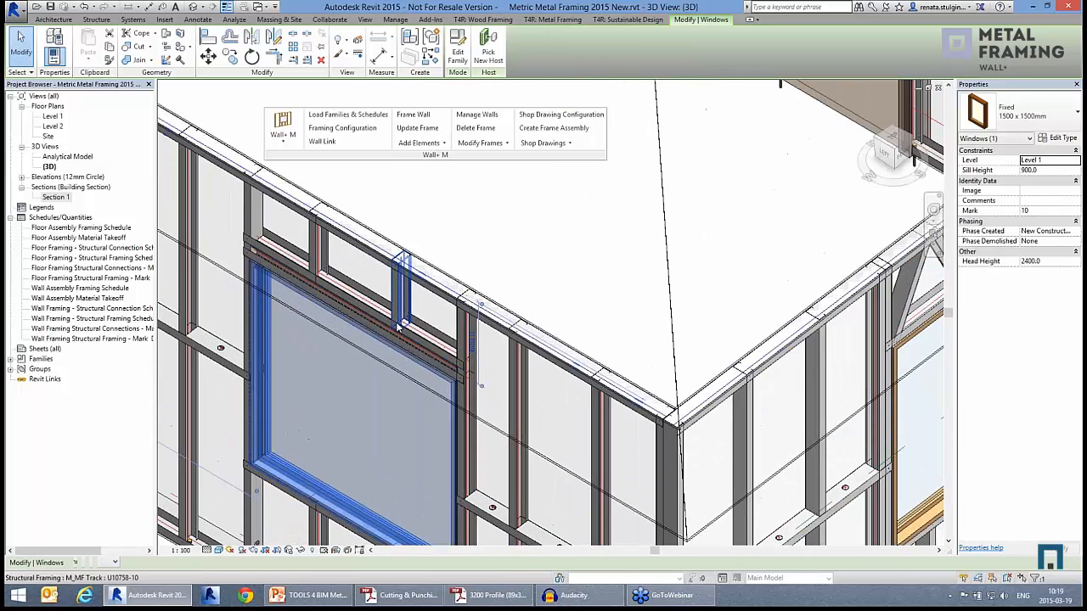
{"action": "scroll", "coordinate": [267, 304], "scroll_direction": "down", "scroll_amount": 1}
{"action": "scroll", "coordinate": [249, 279], "scroll_direction": "down", "scroll_amount": 2}
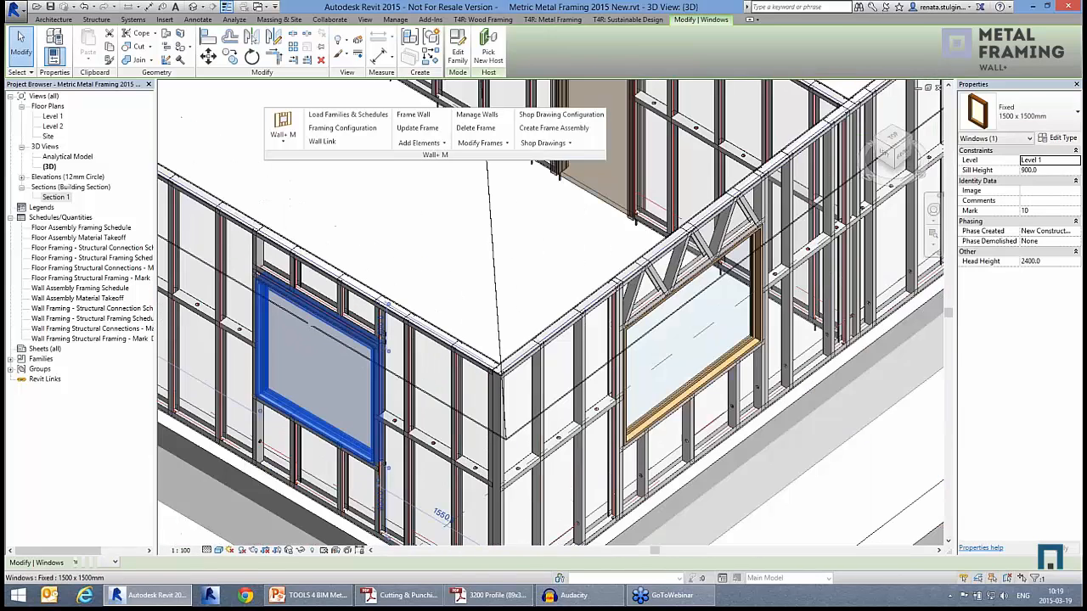
{"action": "middle_click_drag", "start_coordinate": [732, 272], "coordinate": [667, 276]}
{"action": "scroll", "coordinate": [666, 276], "scroll_direction": "up", "scroll_amount": 3}
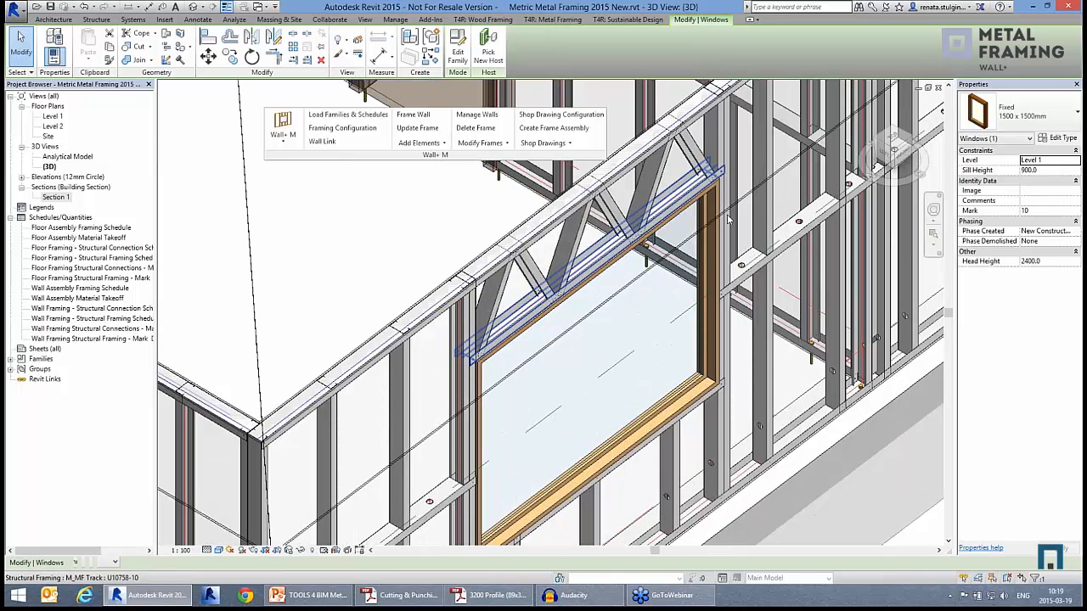
{"action": "key", "text": "Escape"}
{"action": "scroll", "coordinate": [739, 235], "scroll_direction": "down", "scroll_amount": 2}
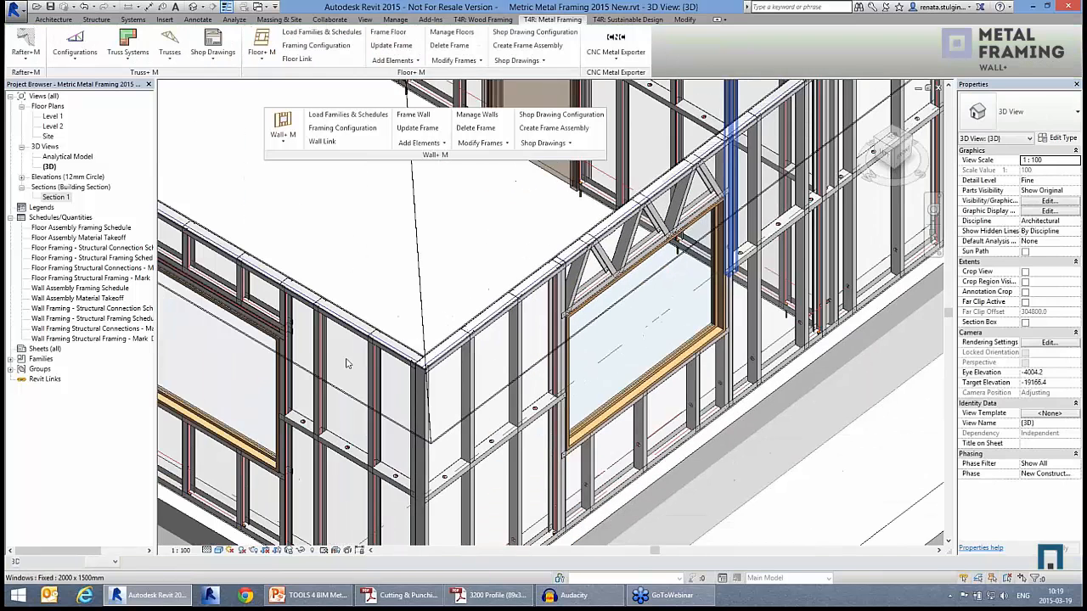
Step: Move the 1500 x 1500 mm window away from the corner, at a sill height of 840 mm, and update the wall's frame
{"action": "middle_click_drag", "start_coordinate": [418, 369], "coordinate": [630, 366]}
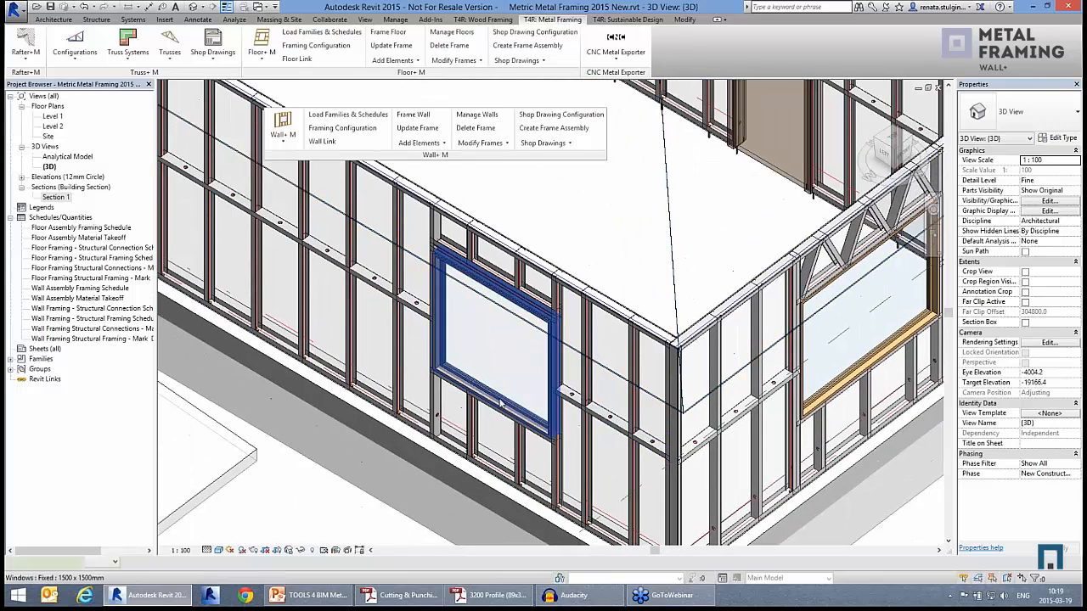
{"action": "left_click", "coordinate": [545, 391]}
{"action": "middle_click_drag", "start_coordinate": [545, 391], "coordinate": [592, 404]}
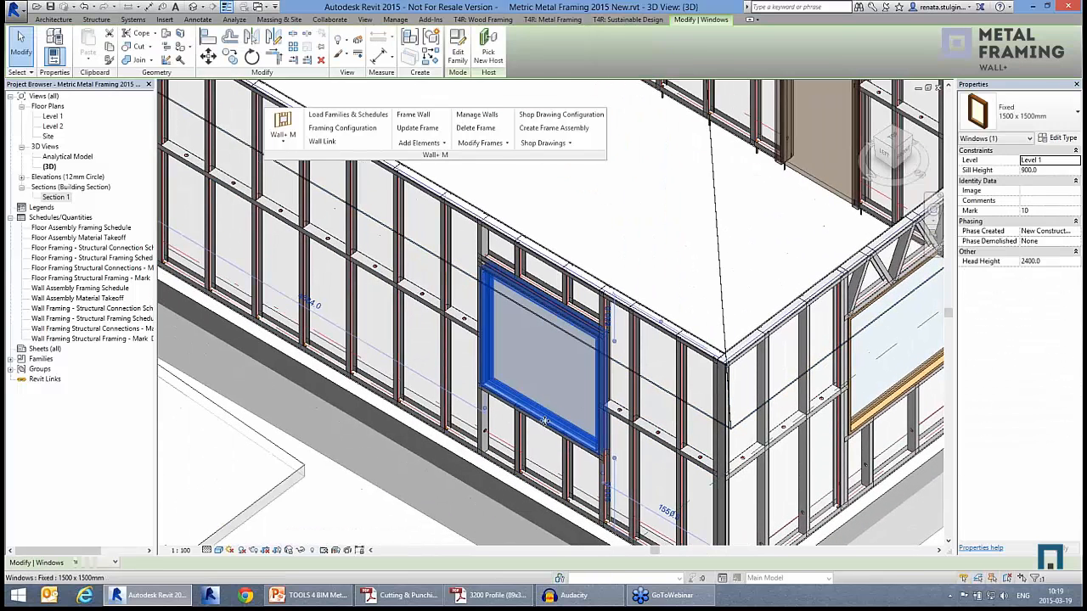
{"action": "left_click_drag", "start_coordinate": [534, 419], "coordinate": [511, 414]}
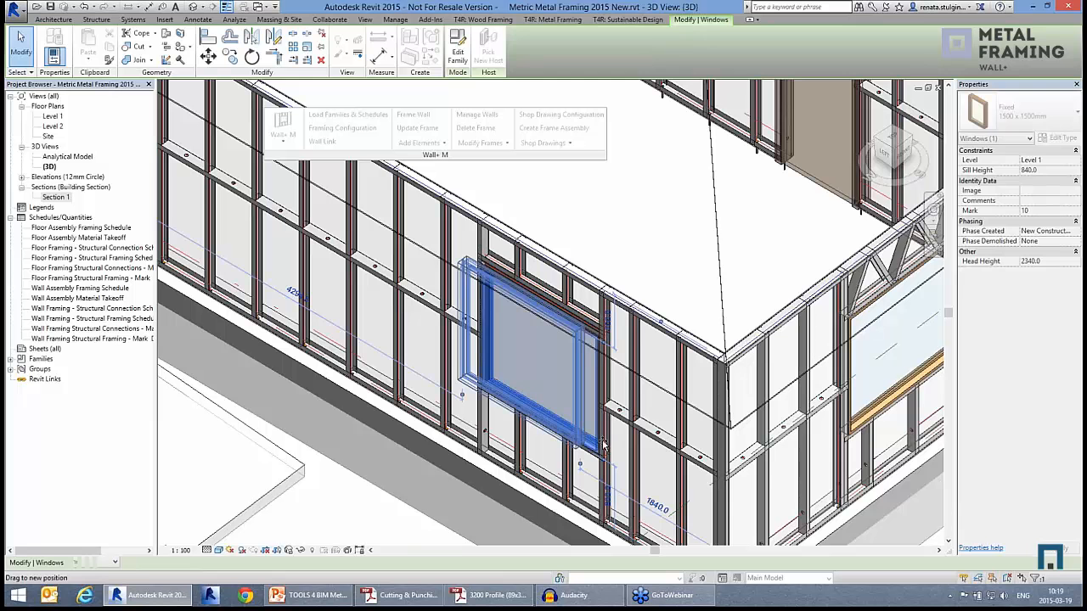
{"action": "key", "text": "Escape"}
{"action": "left_click", "coordinate": [635, 365]}
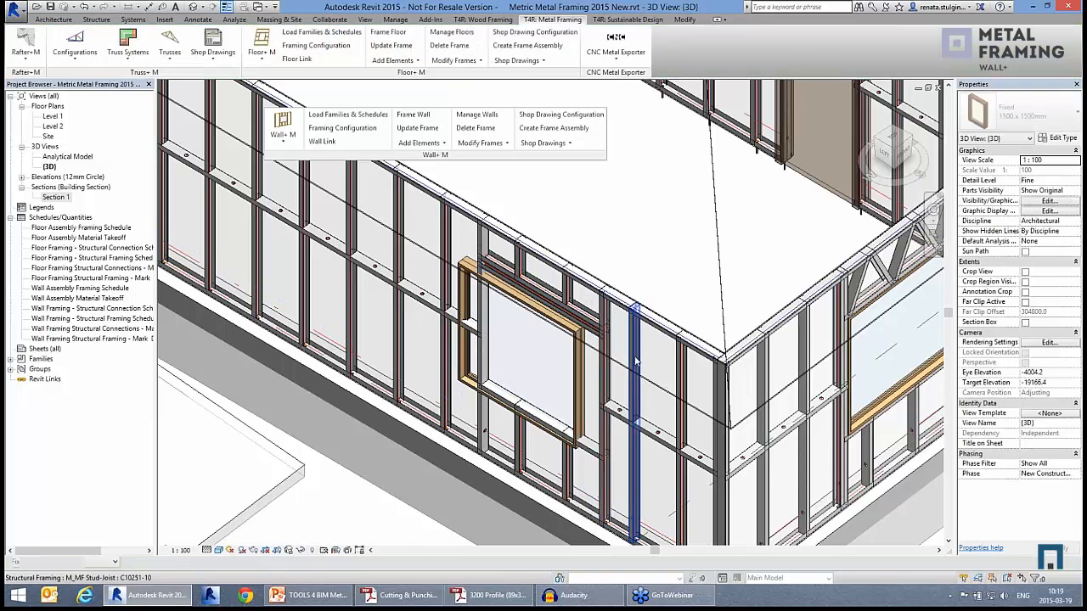
{"action": "left_click", "coordinate": [416, 129]}
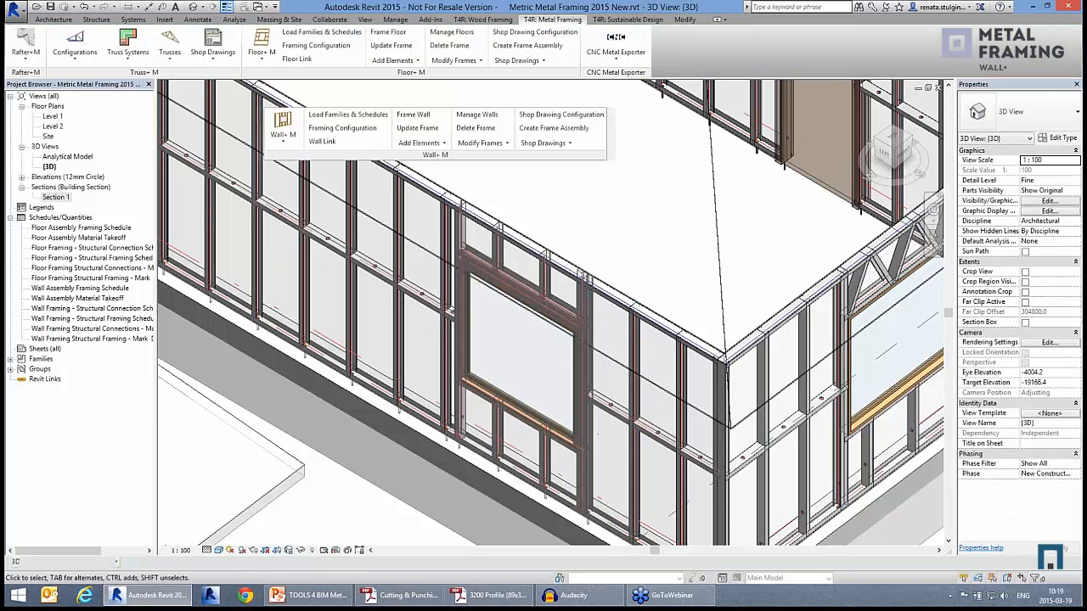
Step: Add an additional C10251-10 stud to the right of a selected wall stud, offset 300 mm from that stud
{"action": "middle_click_drag", "start_coordinate": [451, 313], "coordinate": [549, 366]}
{"action": "middle_click_drag", "start_coordinate": [474, 378], "coordinate": [561, 425]}
{"action": "left_click", "coordinate": [413, 143]}
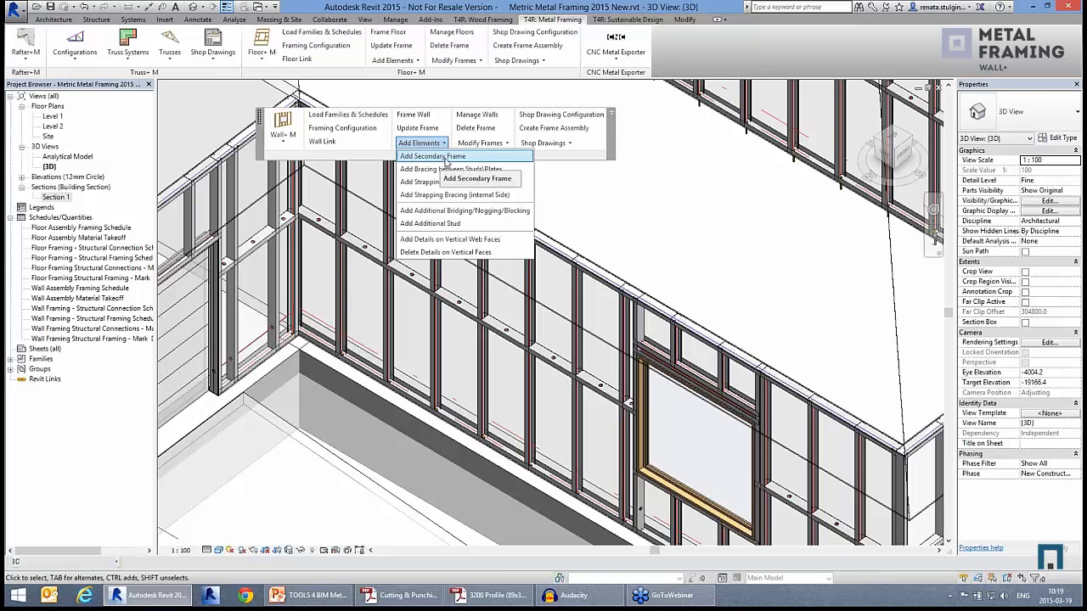
{"action": "left_click", "coordinate": [439, 223]}
{"action": "left_click", "coordinate": [433, 340]}
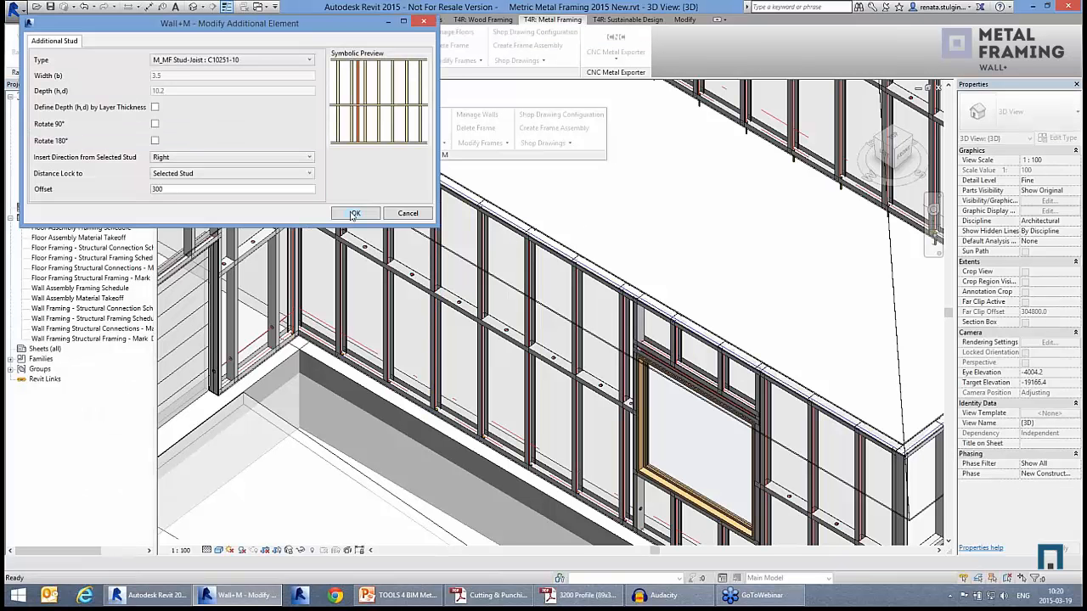
{"action": "left_click", "coordinate": [356, 213]}
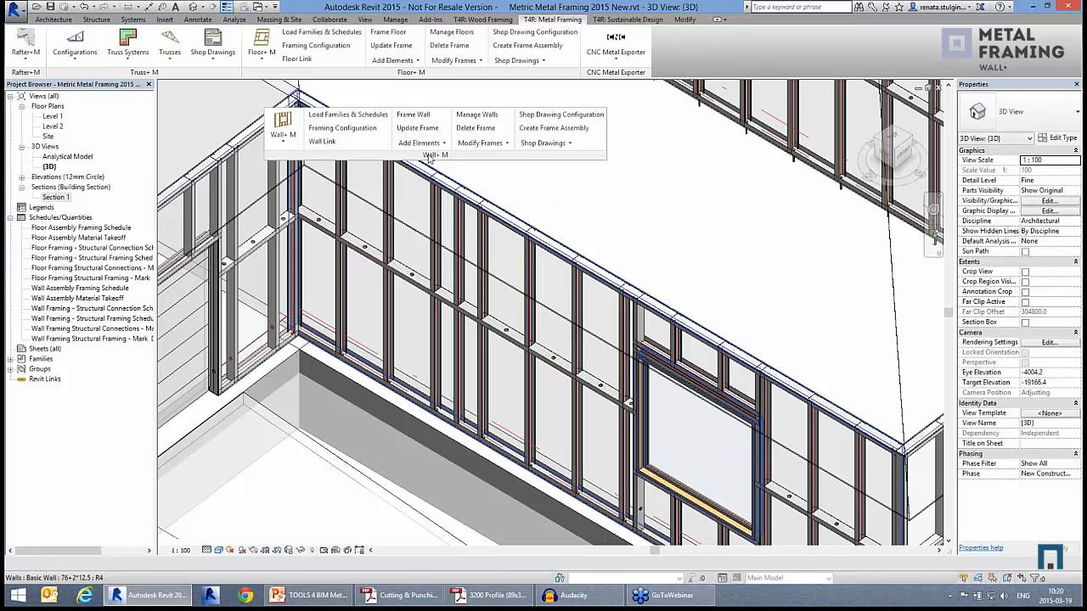
Step: Add U10758-10 track bridging between two neighbouring studs, rotated 90° and 180°, cutting the additional element, offset 500 mm from the bottom face
{"action": "left_click", "coordinate": [429, 143]}
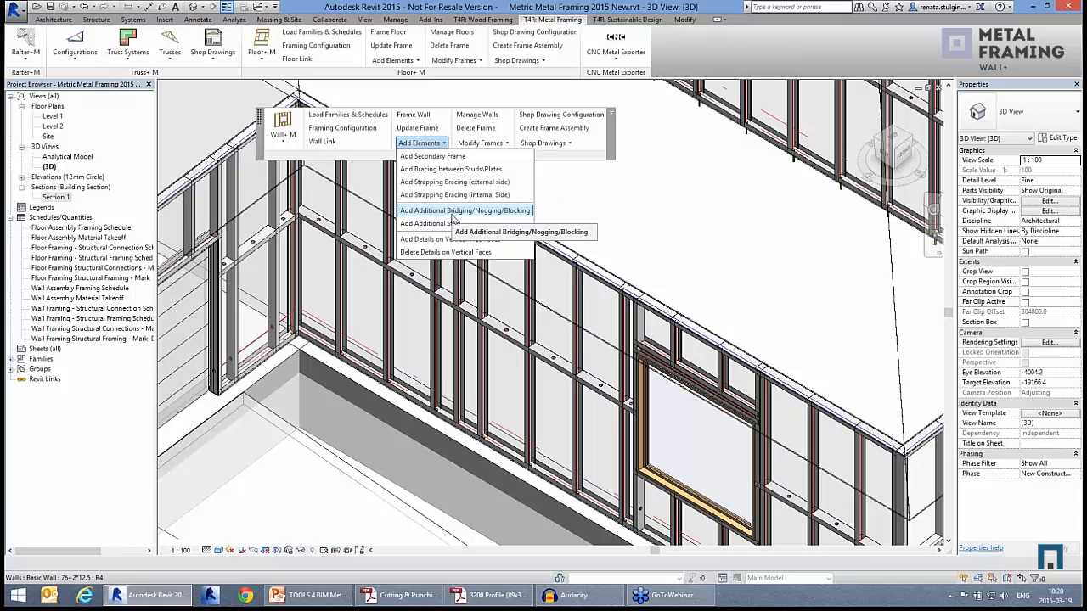
{"action": "left_click", "coordinate": [453, 213]}
{"action": "left_click", "coordinate": [488, 393]}
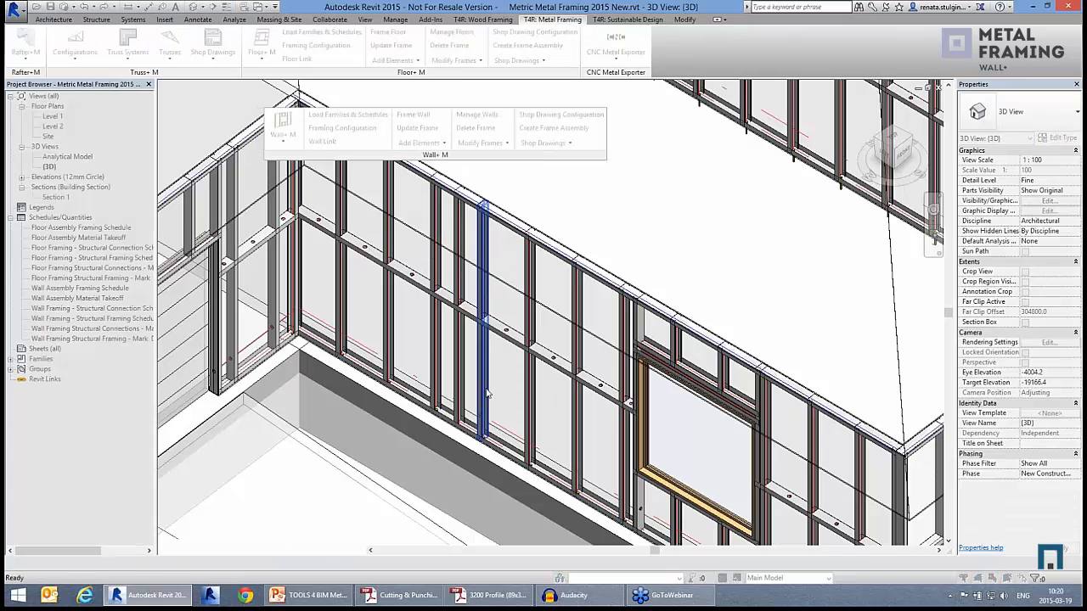
{"action": "left_click", "coordinate": [529, 411]}
{"action": "left_click", "coordinate": [237, 177]}
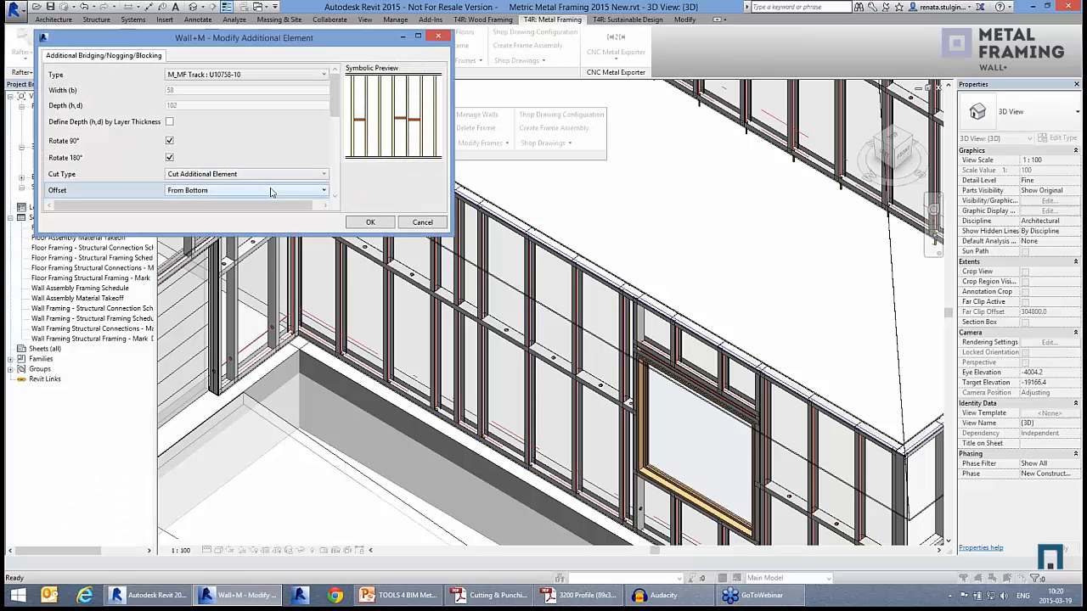
{"action": "left_click_drag", "start_coordinate": [317, 237], "coordinate": [322, 268]}
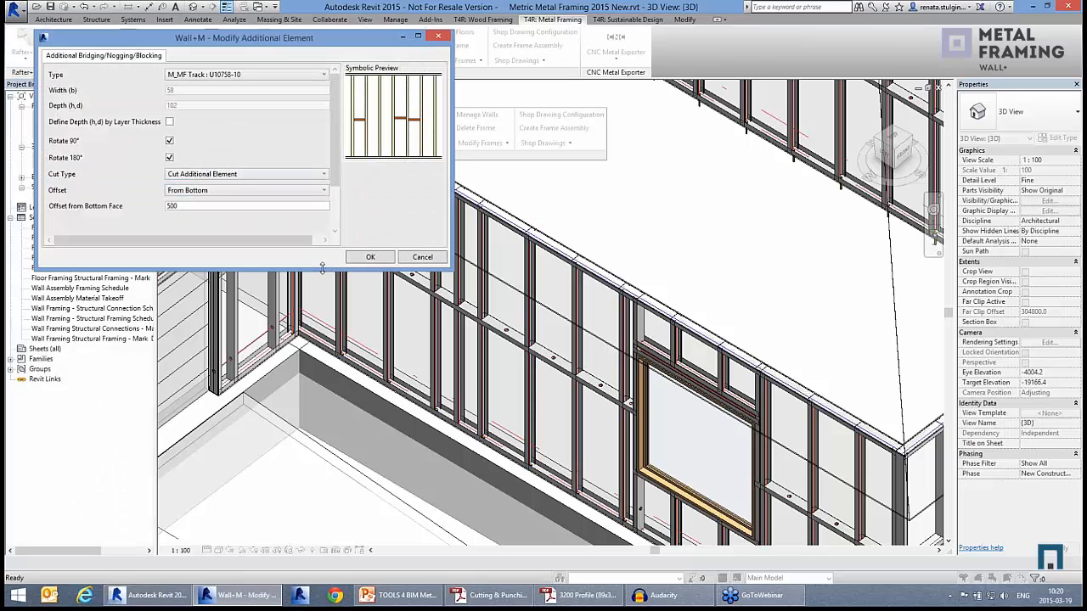
{"action": "left_click", "coordinate": [370, 257]}
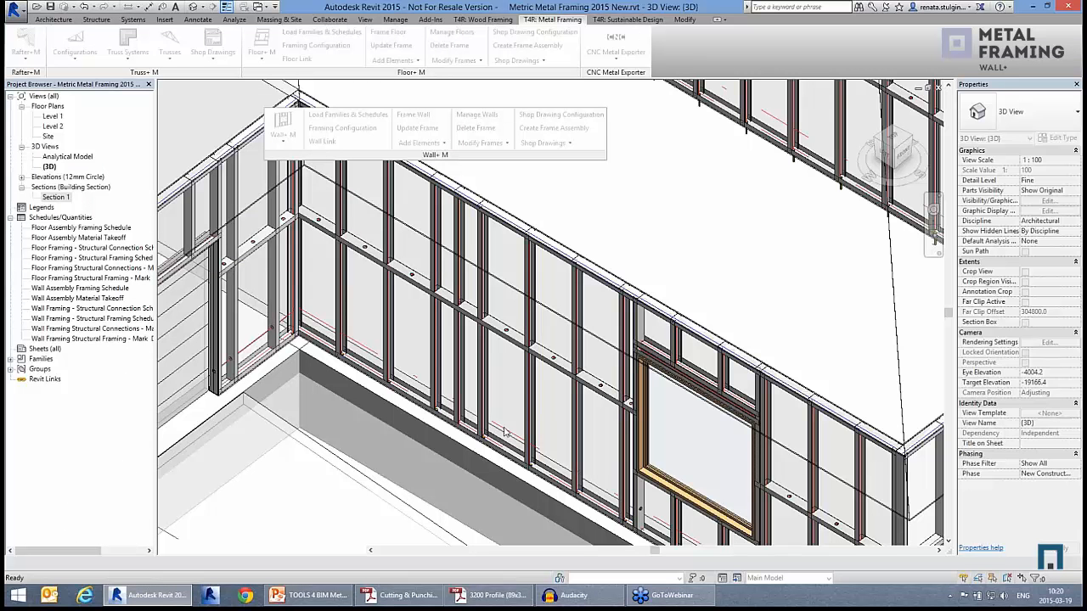
{"action": "scroll", "coordinate": [506, 433], "scroll_direction": "up", "scroll_amount": 2}
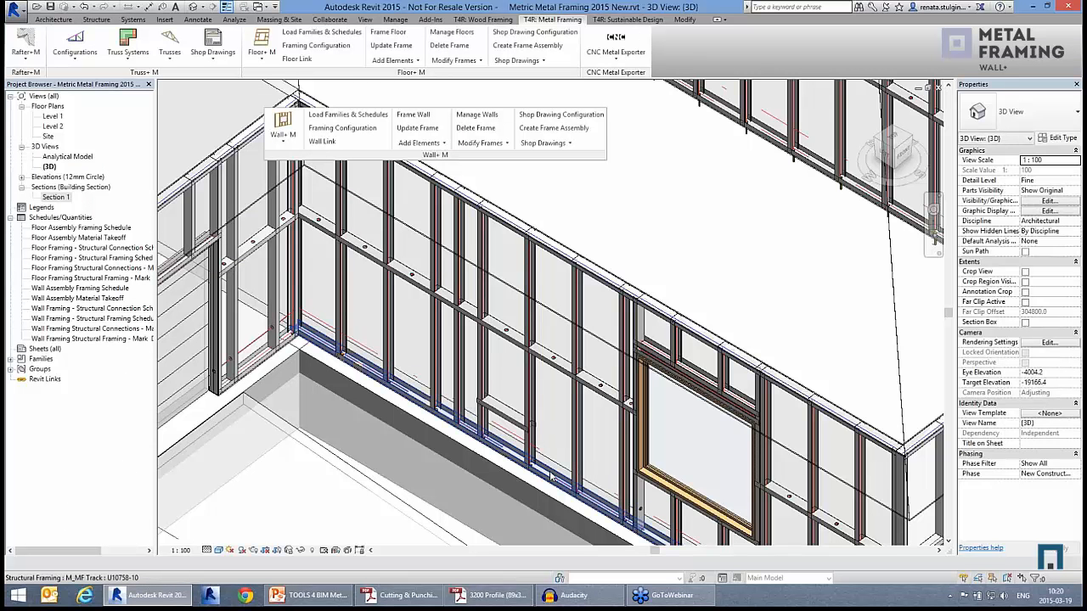
{"action": "scroll", "coordinate": [550, 475], "scroll_direction": "up", "scroll_amount": 2}
{"action": "scroll", "coordinate": [550, 476], "scroll_direction": "down", "scroll_amount": 2}
{"action": "scroll", "coordinate": [689, 443], "scroll_direction": "down", "scroll_amount": 3}
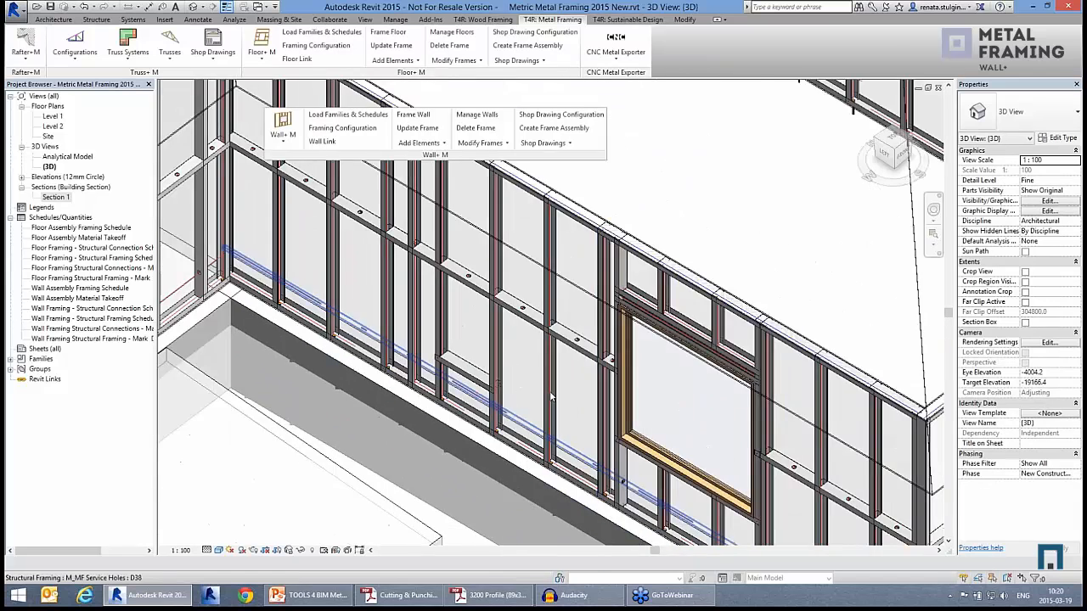
Step: Add lower and upper diagonal bracing in the stud bay beside the window, running from the bottom and top tracks to the mid-height bridging
{"action": "middle_click_drag", "start_coordinate": [594, 395], "coordinate": [426, 294]}
{"action": "scroll", "coordinate": [640, 439], "scroll_direction": "up", "scroll_amount": 1}
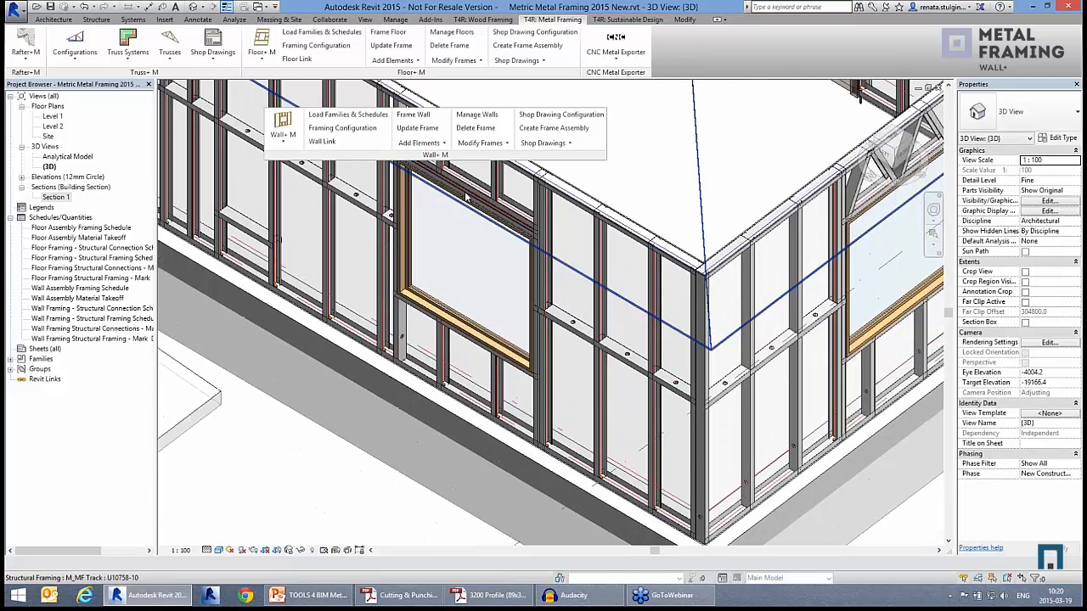
{"action": "left_click", "coordinate": [435, 143]}
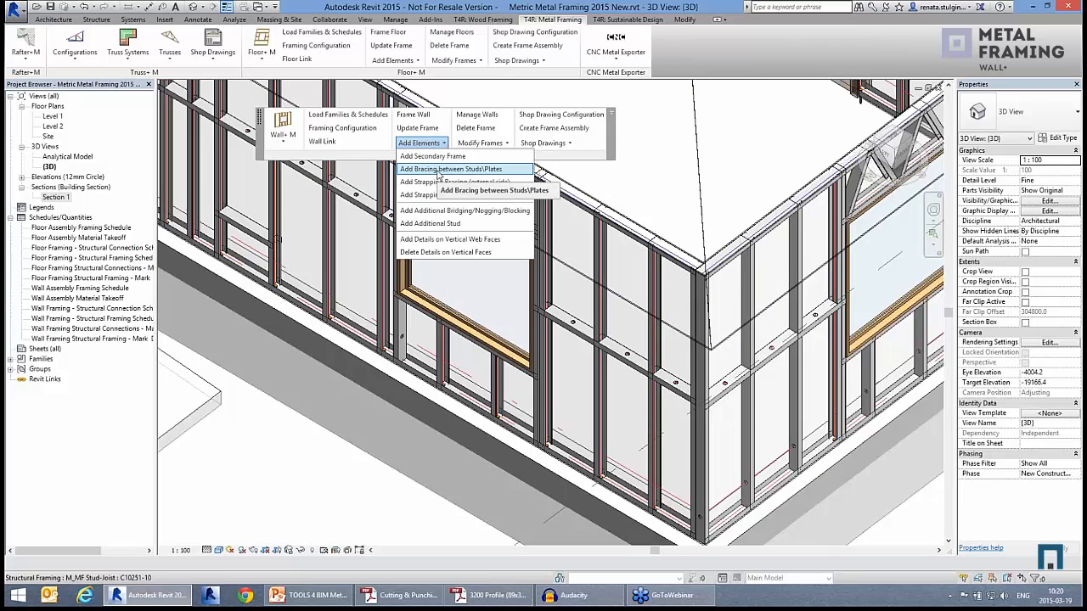
{"action": "left_click", "coordinate": [438, 173]}
{"action": "left_click", "coordinate": [549, 458]}
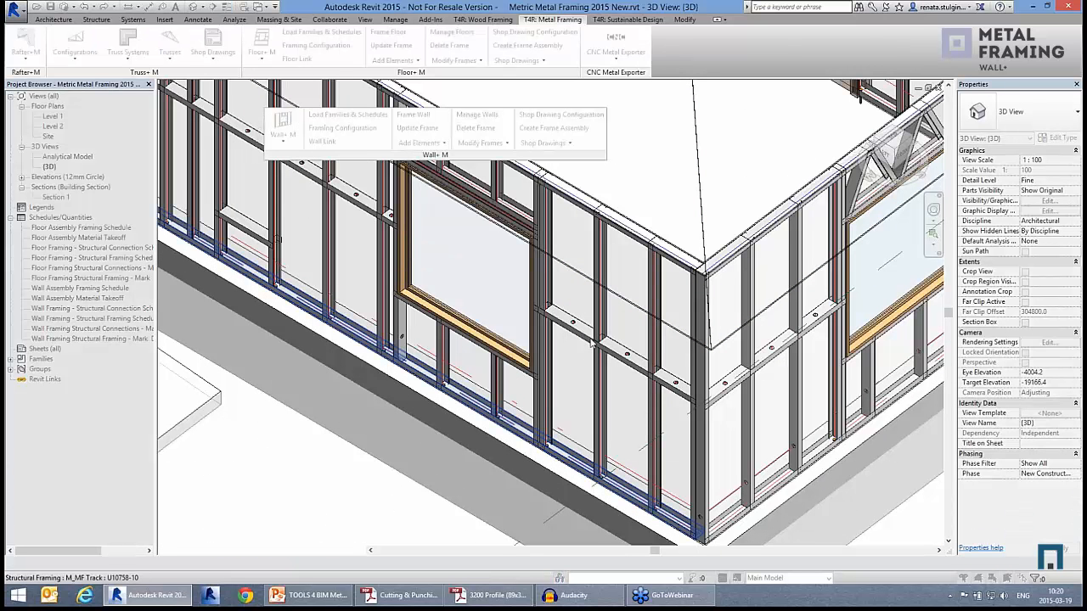
{"action": "left_click", "coordinate": [592, 343]}
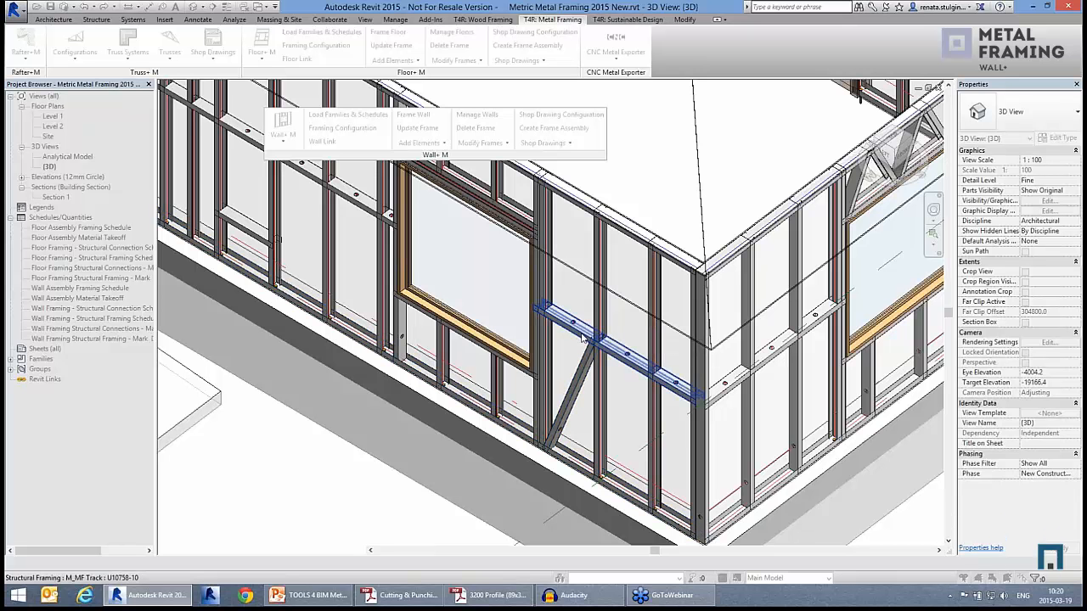
{"action": "left_click", "coordinate": [552, 194]}
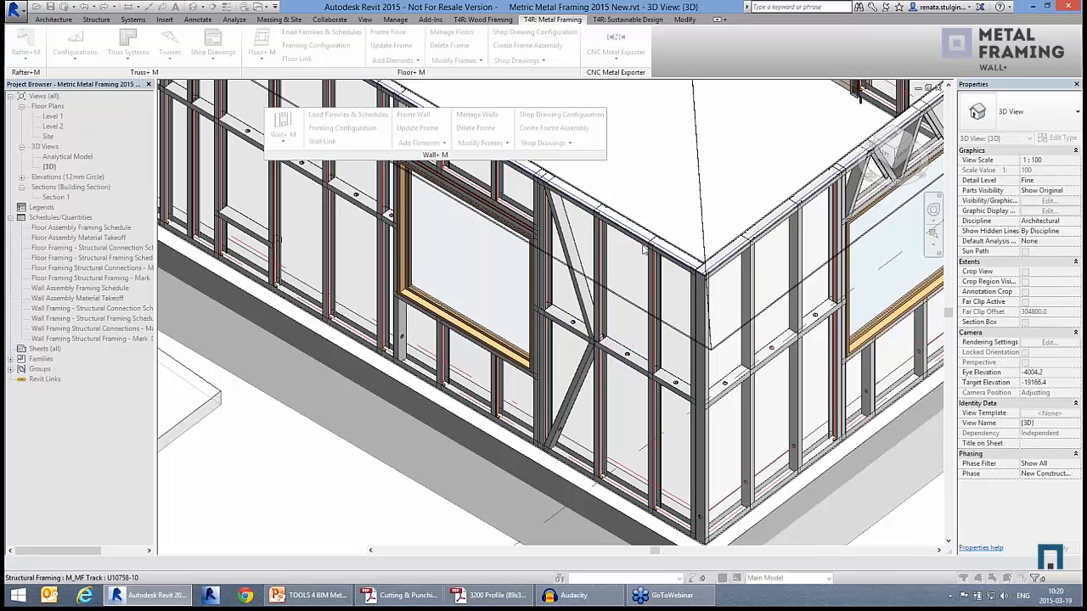
{"action": "middle_click_drag", "start_coordinate": [646, 248], "coordinate": [627, 255]}
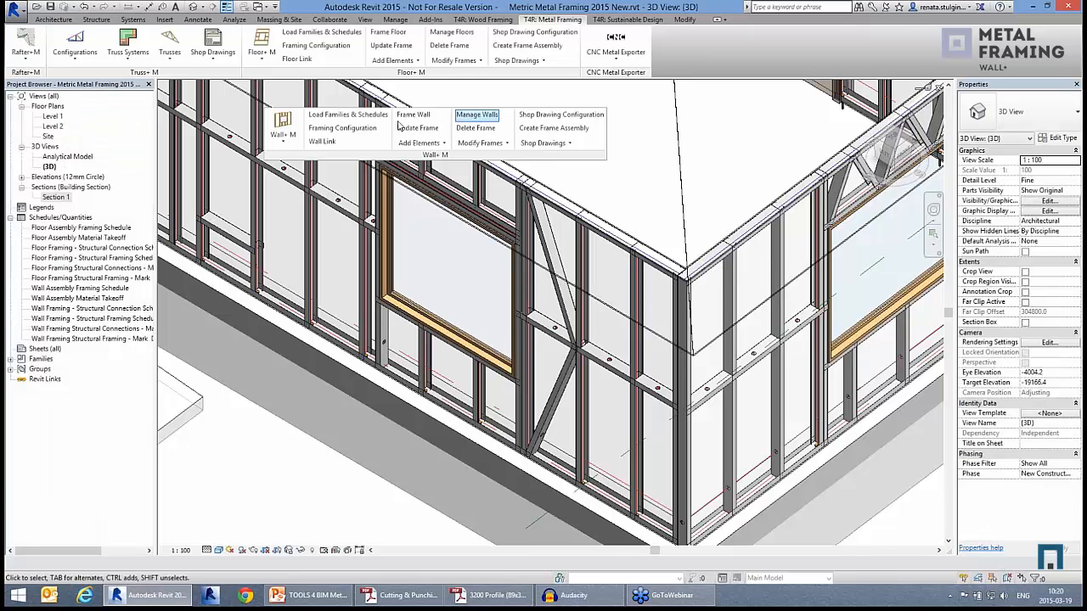
Step: Add mirrored diagonal braces in the adjacent bay towards the corner, completing an X of bracing around the bridging
{"action": "left_click", "coordinate": [419, 143]}
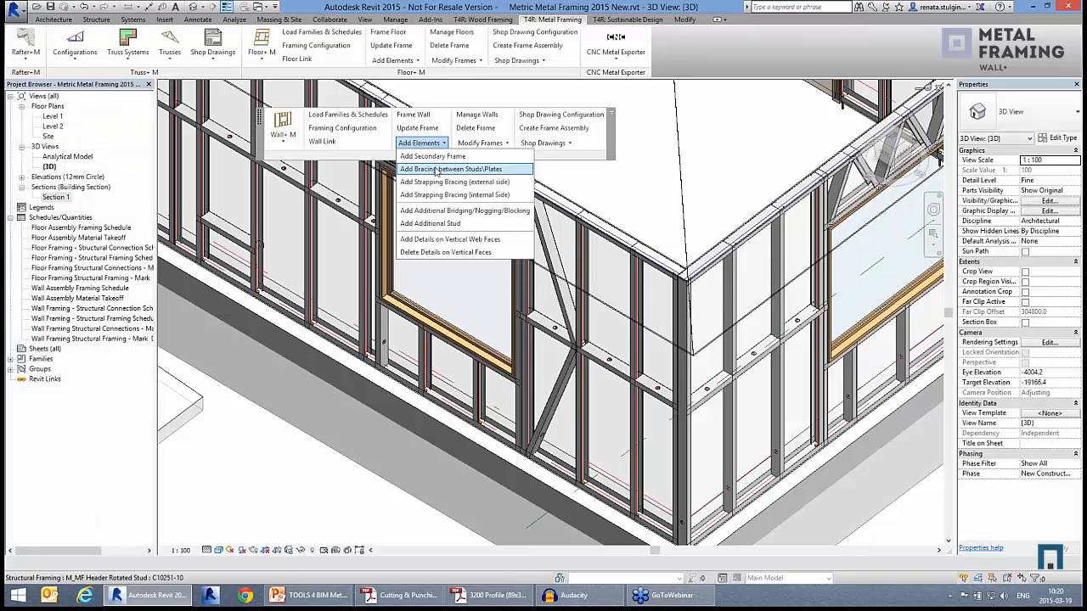
{"action": "left_click", "coordinate": [436, 169]}
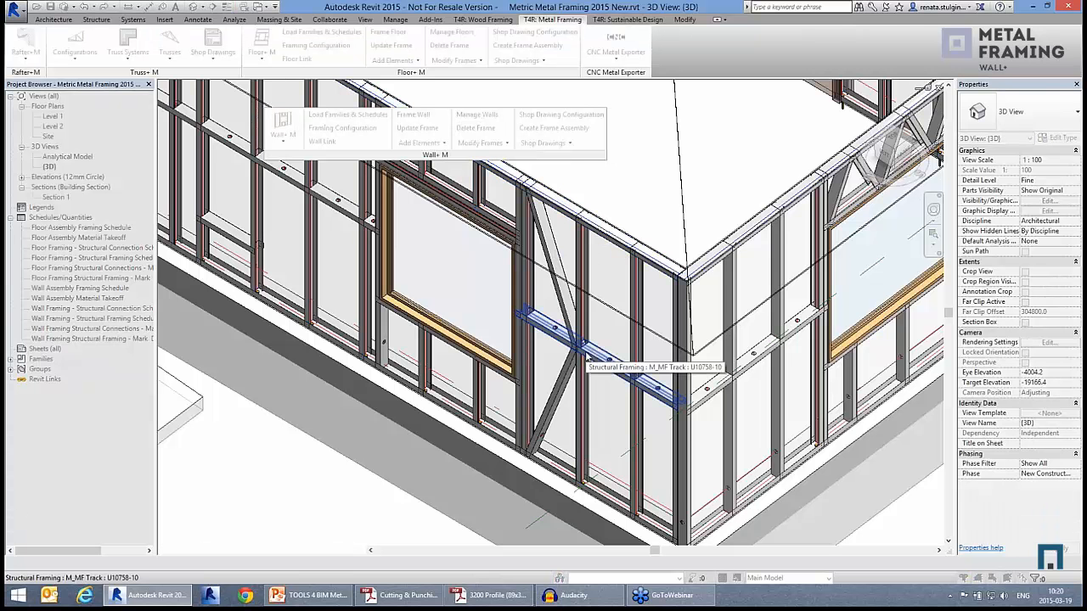
{"action": "left_click", "coordinate": [587, 361]}
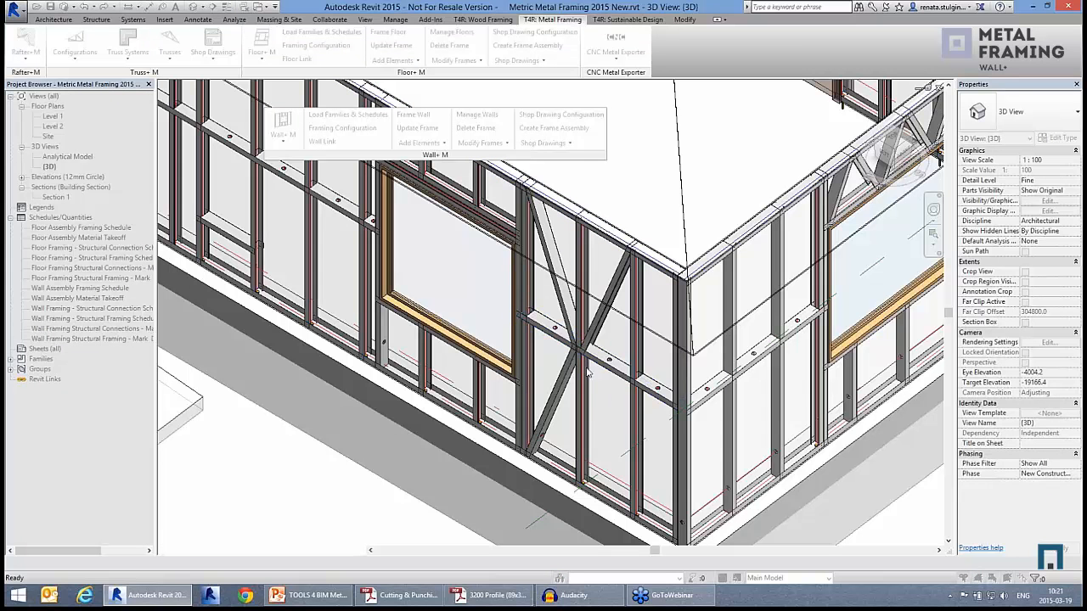
{"action": "left_click", "coordinate": [624, 512]}
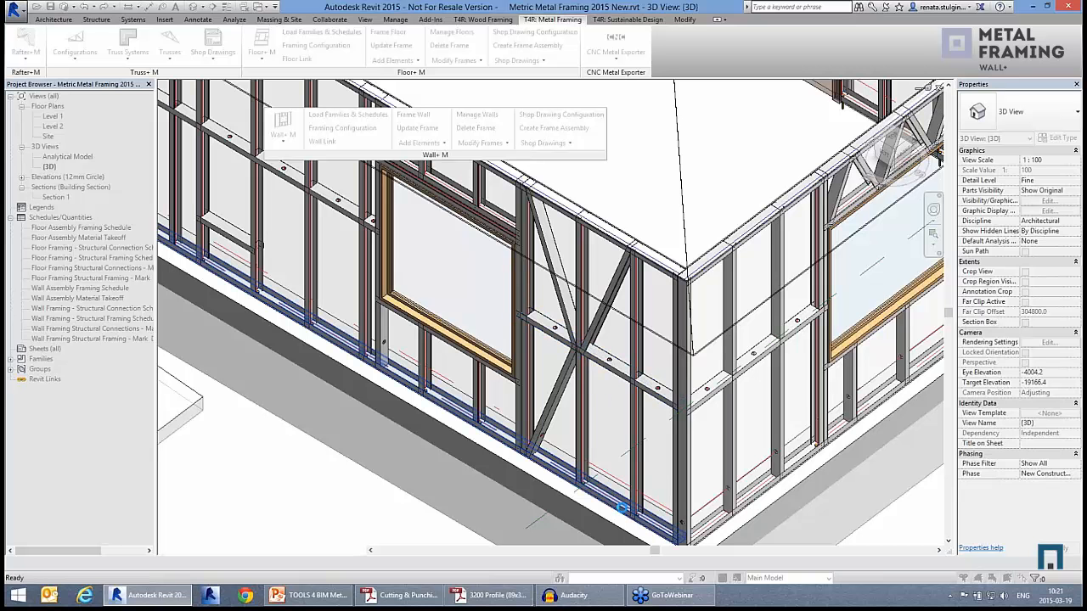
{"action": "left_click", "coordinate": [628, 504]}
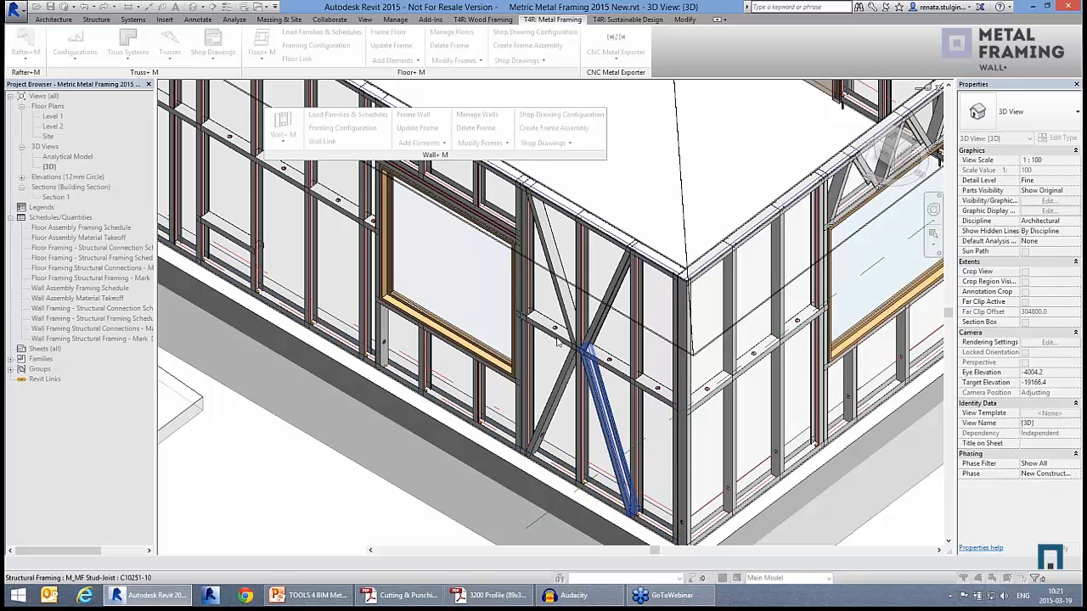
Step: Open the wall framing parameters of the braced window wall at the details on bridging, blocking and plates, using one of its studs
{"action": "scroll", "coordinate": [671, 382], "scroll_direction": "down", "scroll_amount": 1}
{"action": "middle_click_drag", "start_coordinate": [507, 309], "coordinate": [626, 379]}
{"action": "middle_click_drag", "start_coordinate": [432, 300], "coordinate": [481, 327]}
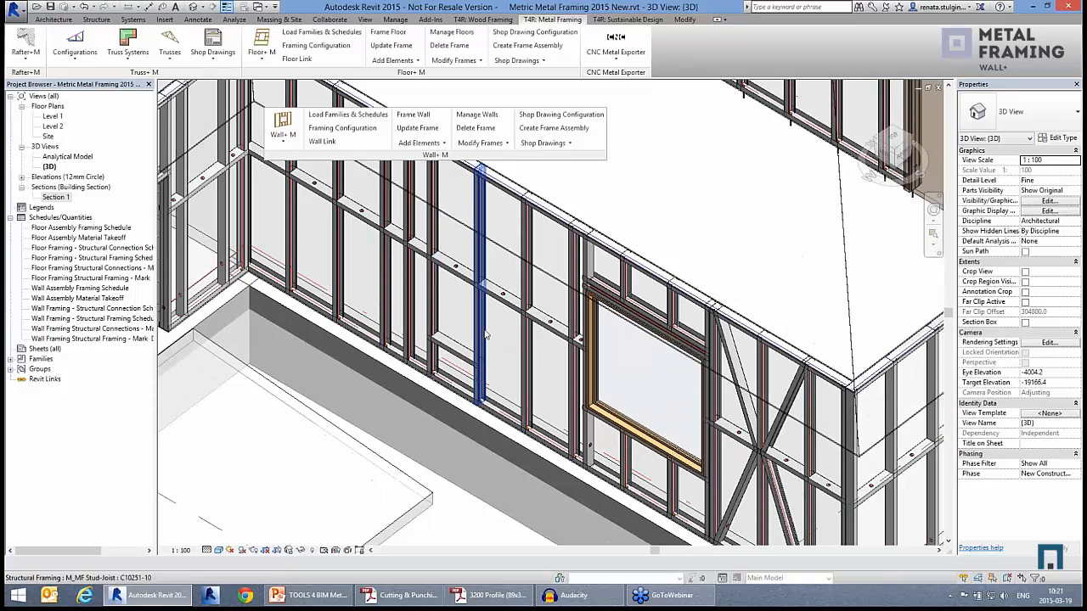
{"action": "middle_click_drag", "start_coordinate": [552, 378], "coordinate": [563, 370]}
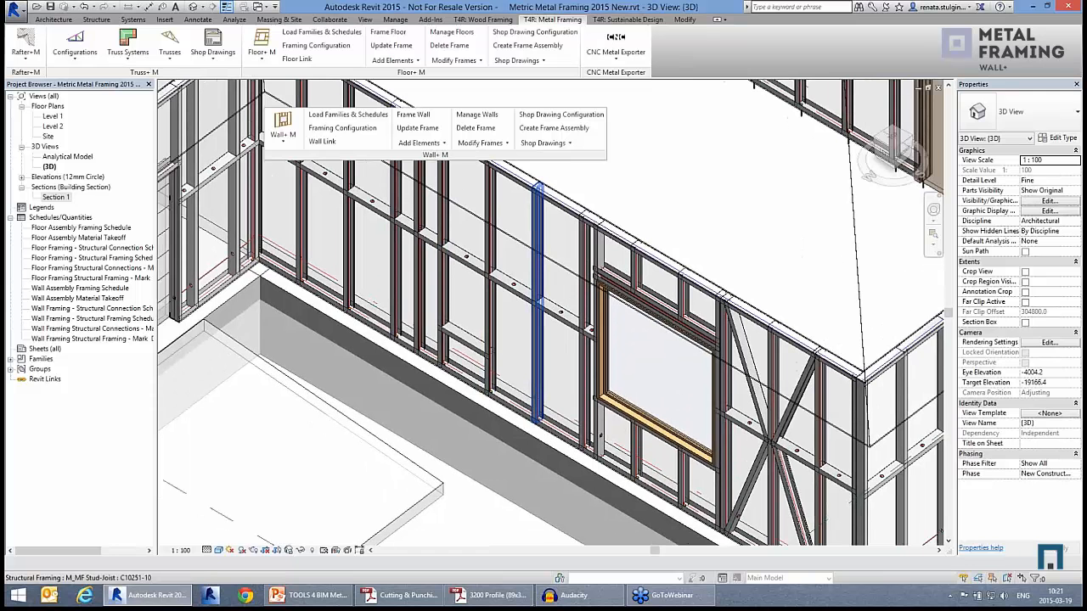
{"action": "left_click", "coordinate": [547, 377]}
{"action": "left_click", "coordinate": [481, 143]}
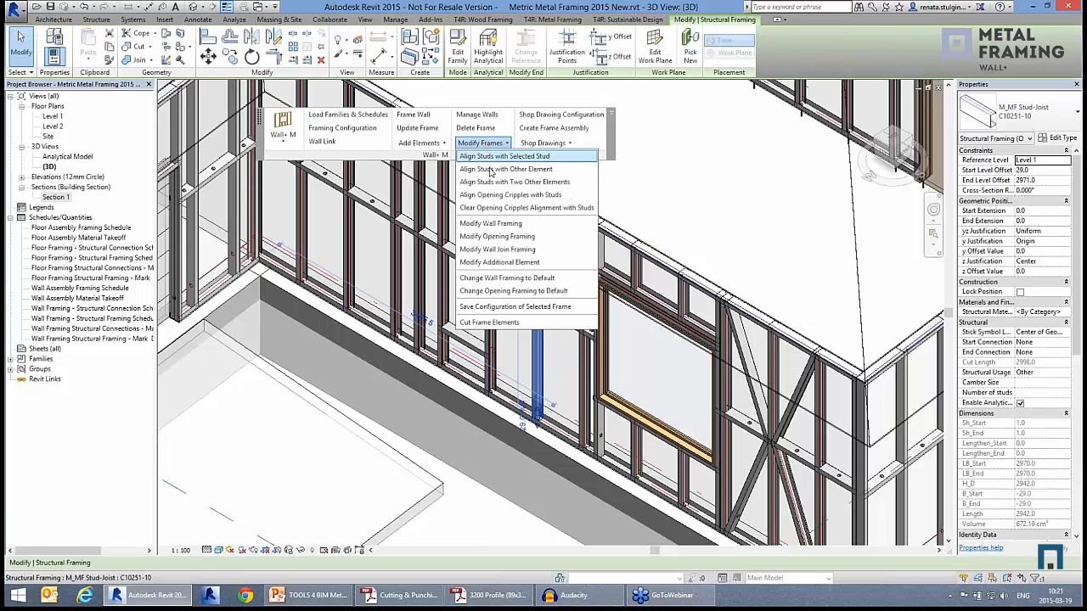
{"action": "left_click", "coordinate": [495, 226]}
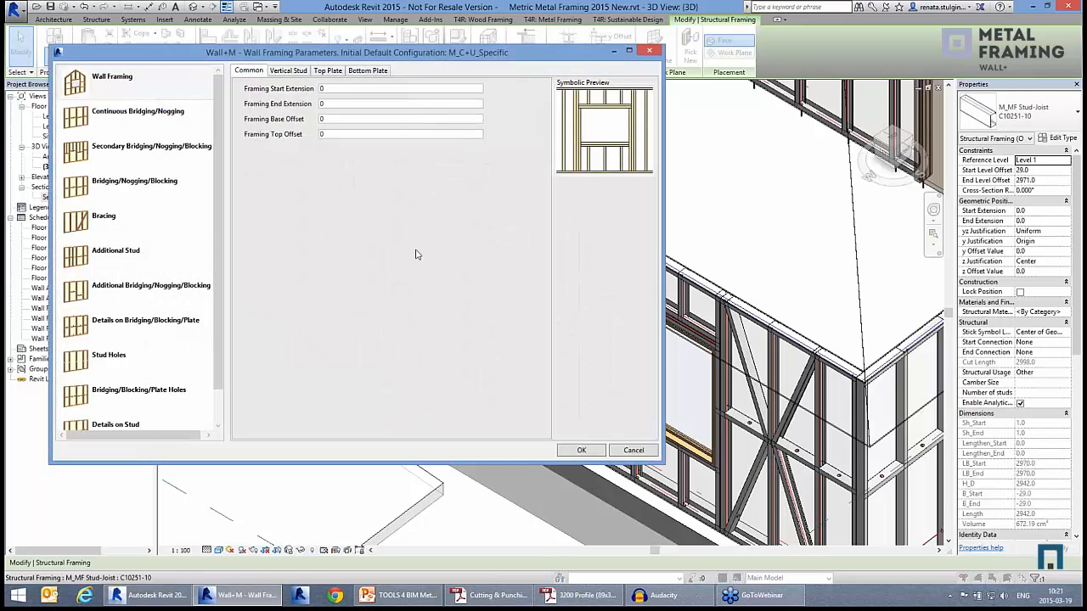
{"action": "scroll", "coordinate": [225, 326], "scroll_direction": "down", "scroll_amount": 1}
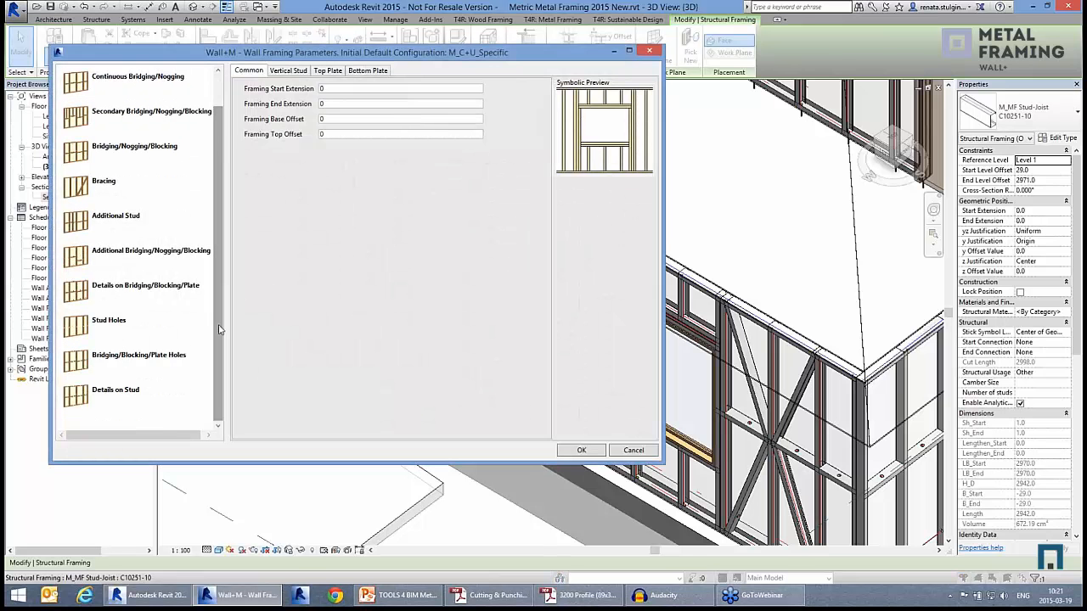
{"action": "left_click", "coordinate": [125, 295]}
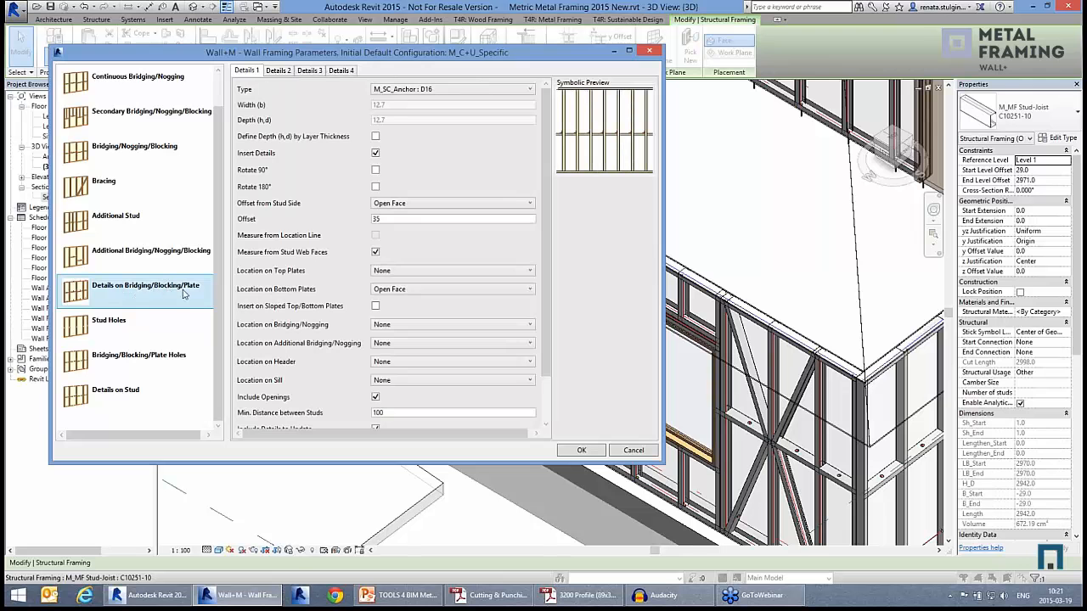
Step: Set the second detail type to M_SC_Angle Connector : 75 and enable inserting it
{"action": "left_click", "coordinate": [286, 73]}
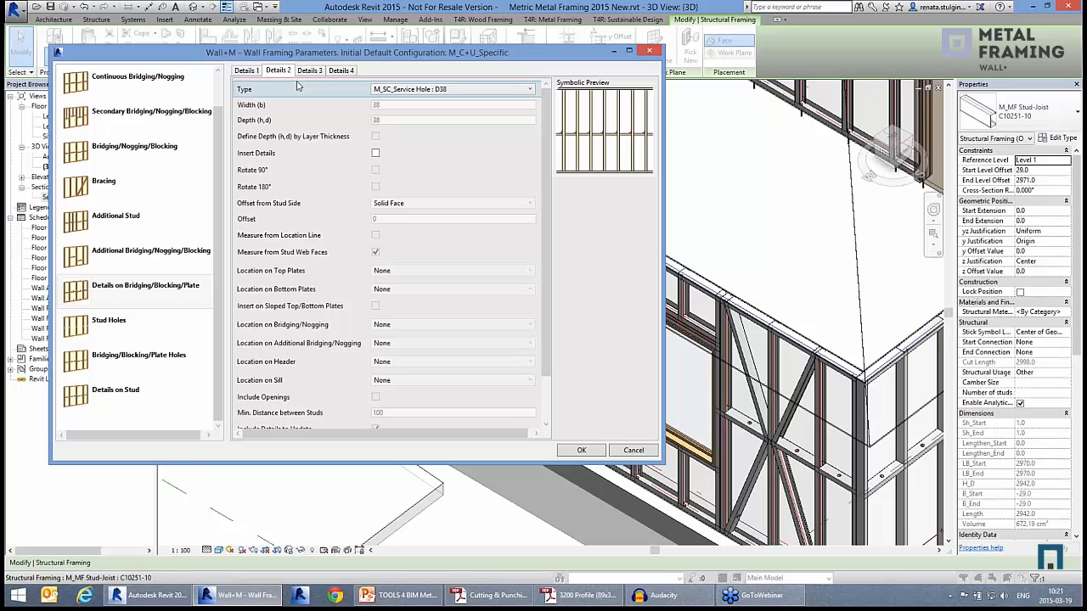
{"action": "left_click", "coordinate": [467, 89]}
{"action": "scroll", "coordinate": [480, 212], "scroll_direction": "up", "scroll_amount": 4}
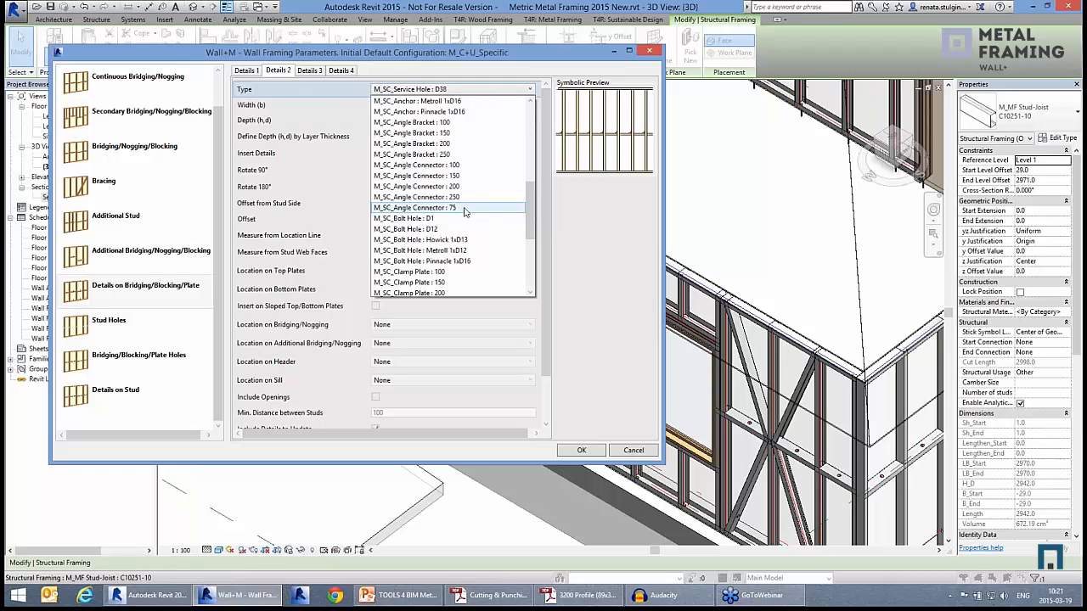
{"action": "left_click", "coordinate": [464, 209]}
{"action": "left_click", "coordinate": [376, 153]}
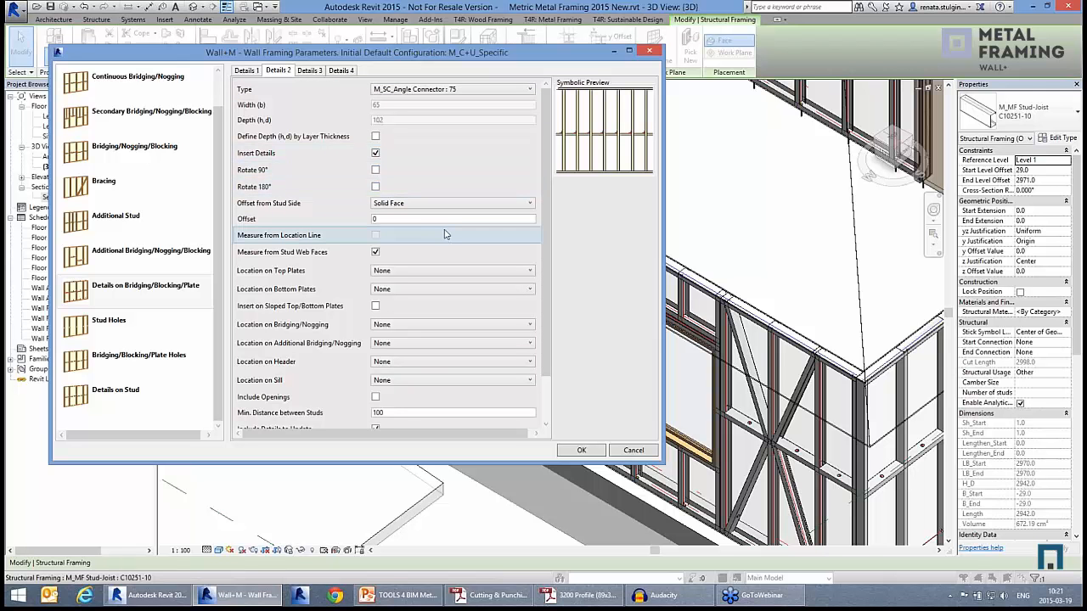
Step: Set the connector's offset from the stud side and its location on both top and bottom plates to Open Face
{"action": "left_click", "coordinate": [410, 205]}
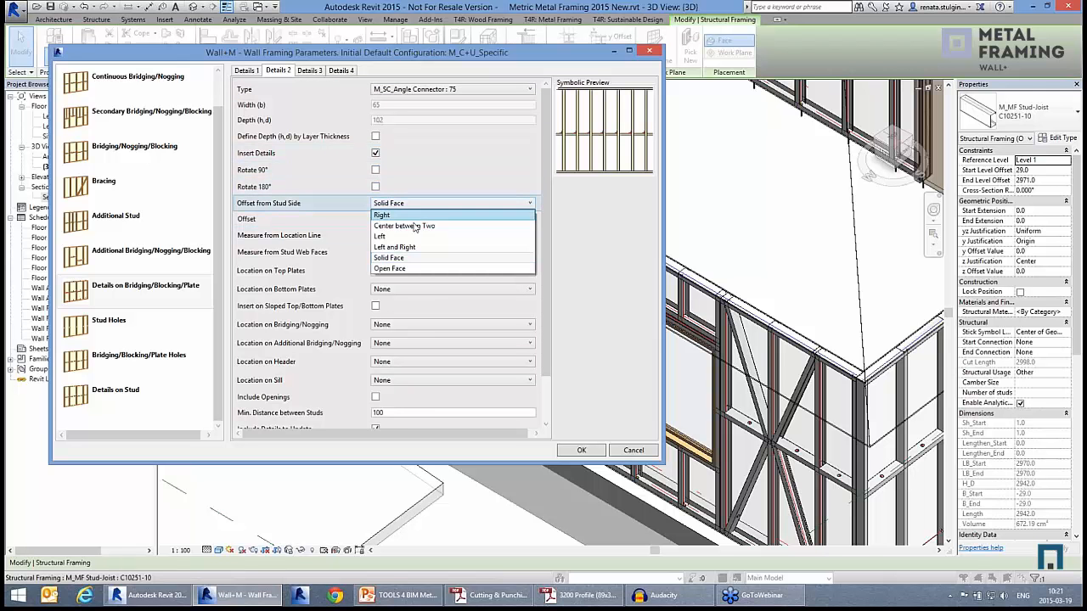
{"action": "left_click", "coordinate": [416, 269]}
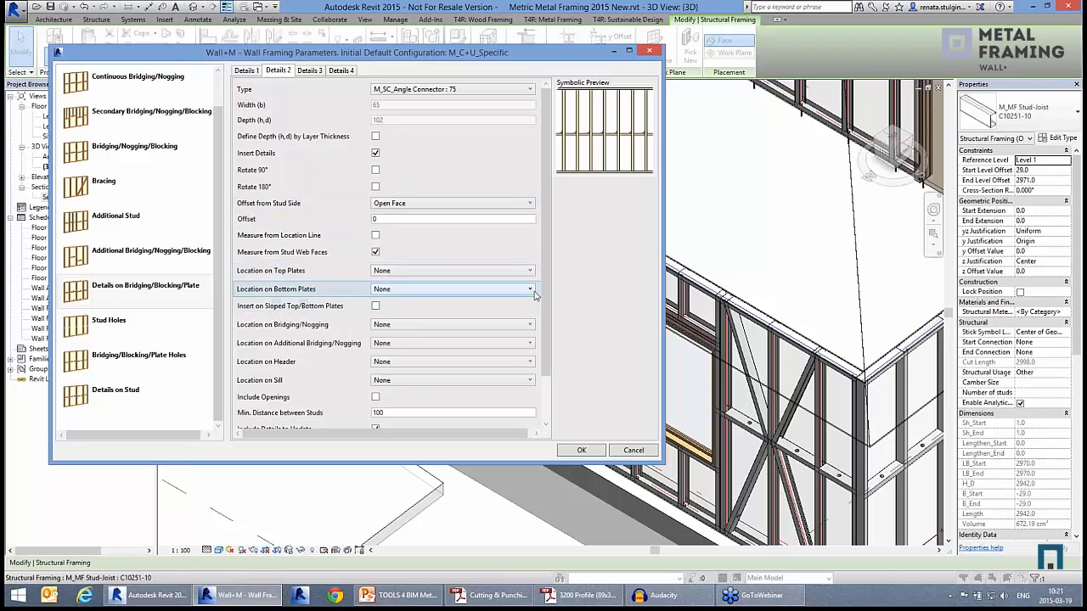
{"action": "scroll", "coordinate": [553, 303], "scroll_direction": "down", "scroll_amount": 1}
{"action": "scroll", "coordinate": [552, 303], "scroll_direction": "down", "scroll_amount": 1}
{"action": "left_click", "coordinate": [406, 238]}
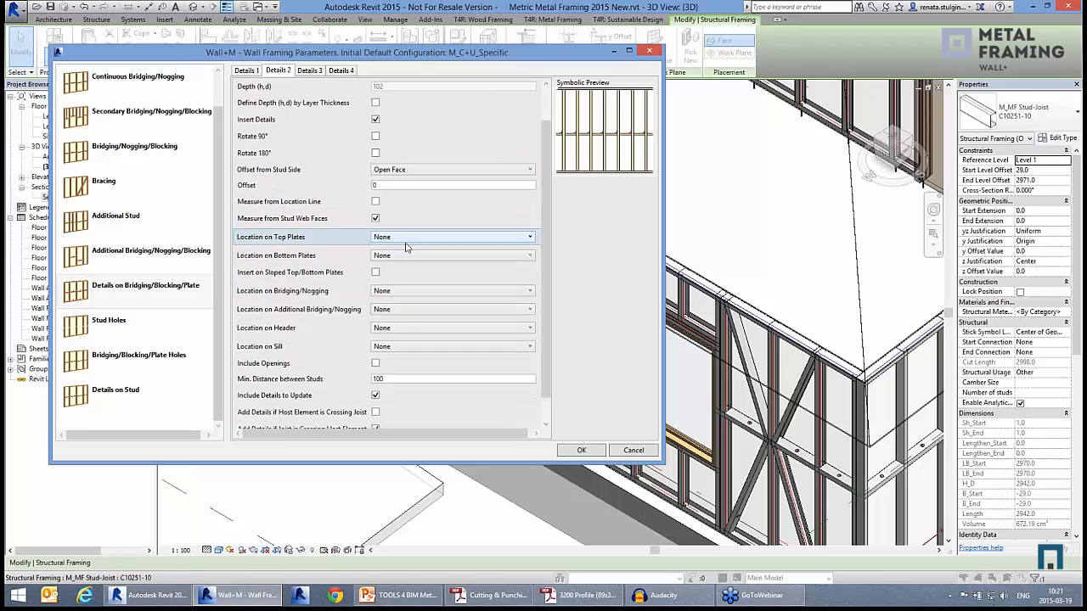
{"action": "left_click", "coordinate": [406, 270]}
{"action": "left_click", "coordinate": [407, 255]}
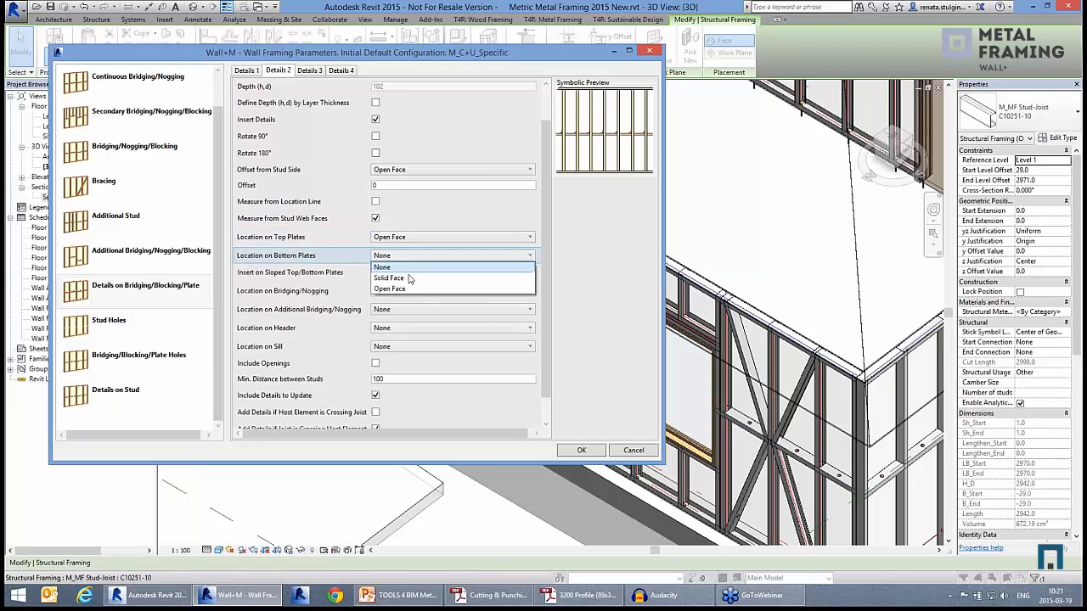
{"action": "left_click", "coordinate": [407, 289]}
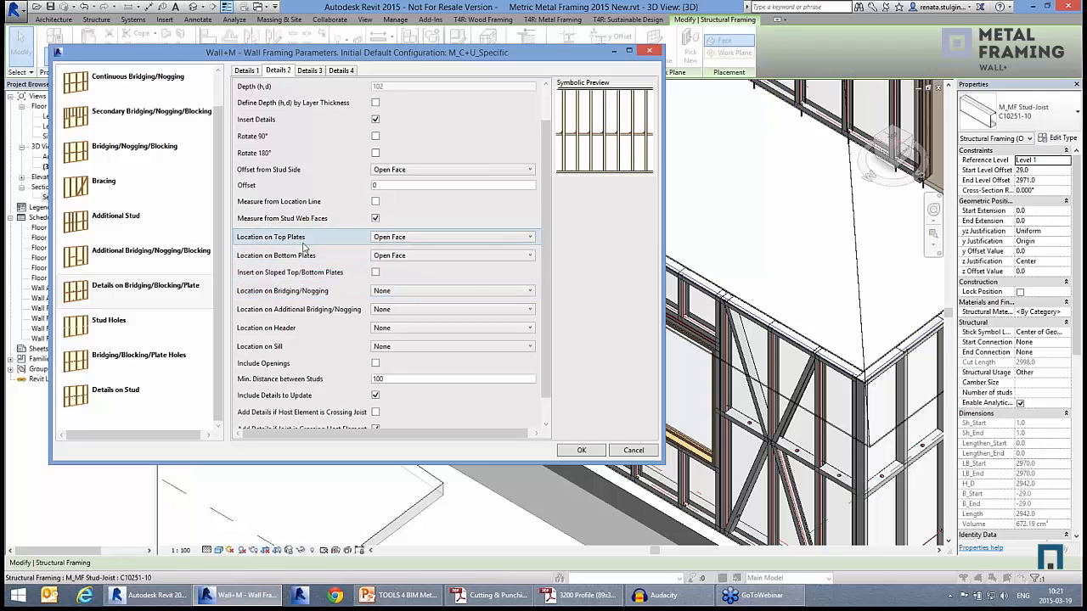
Step: Include openings and add details where the host element crosses a joist, and apply the settings to the wall frame
{"action": "scroll", "coordinate": [547, 293], "scroll_direction": "down", "scroll_amount": 2}
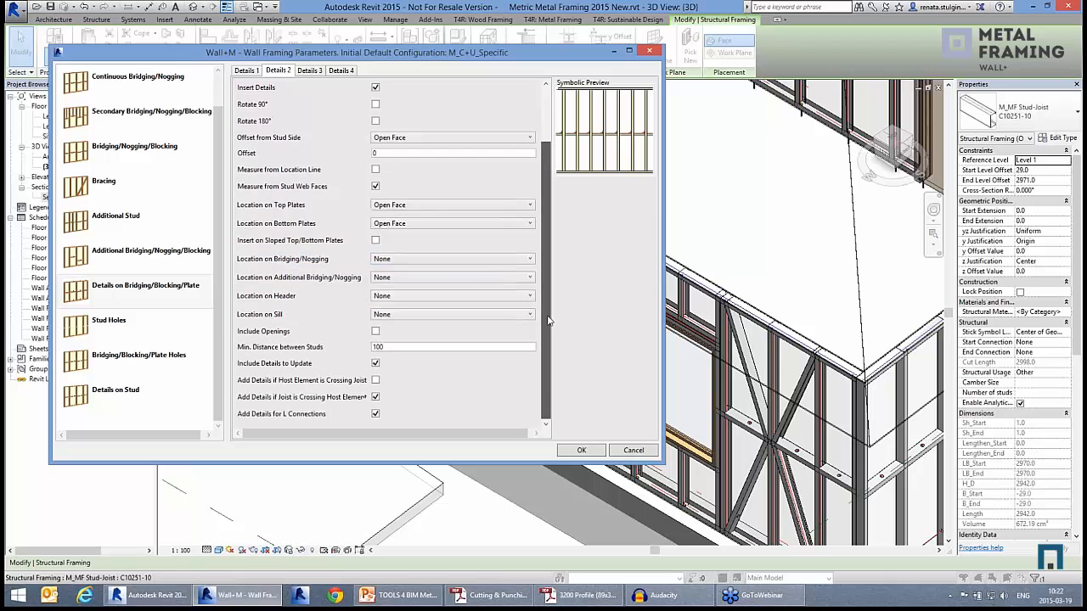
{"action": "left_click", "coordinate": [375, 331]}
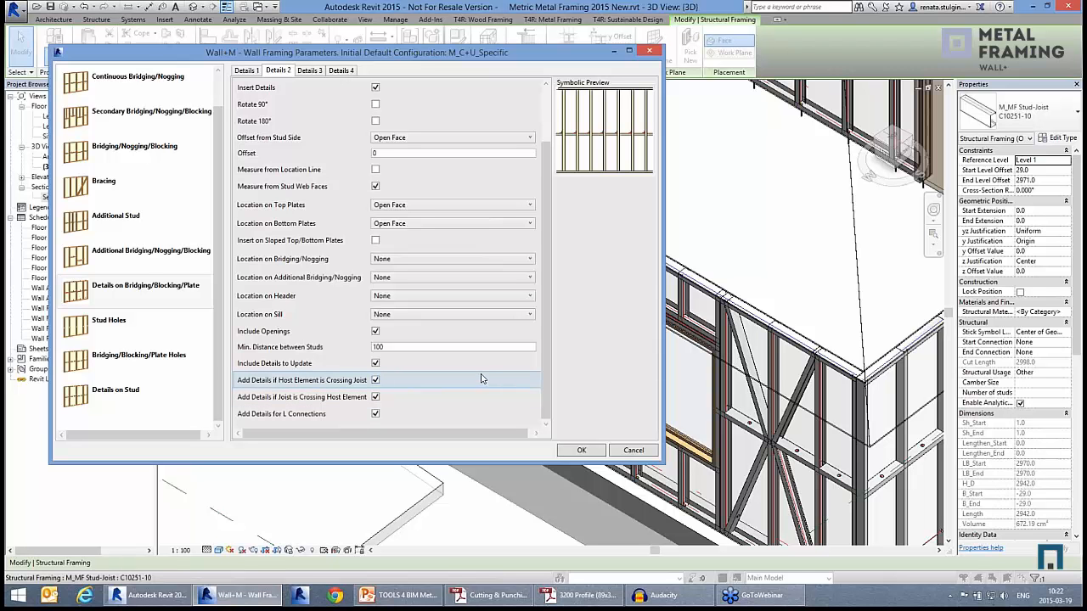
{"action": "left_click_drag", "start_coordinate": [547, 311], "coordinate": [543, 250]}
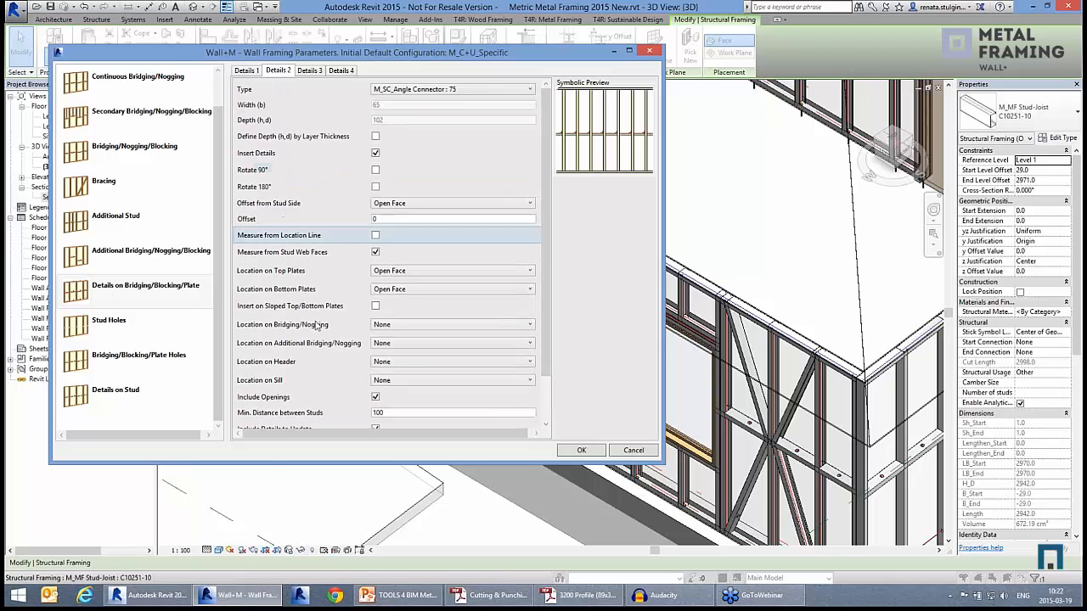
{"action": "left_click", "coordinate": [582, 450]}
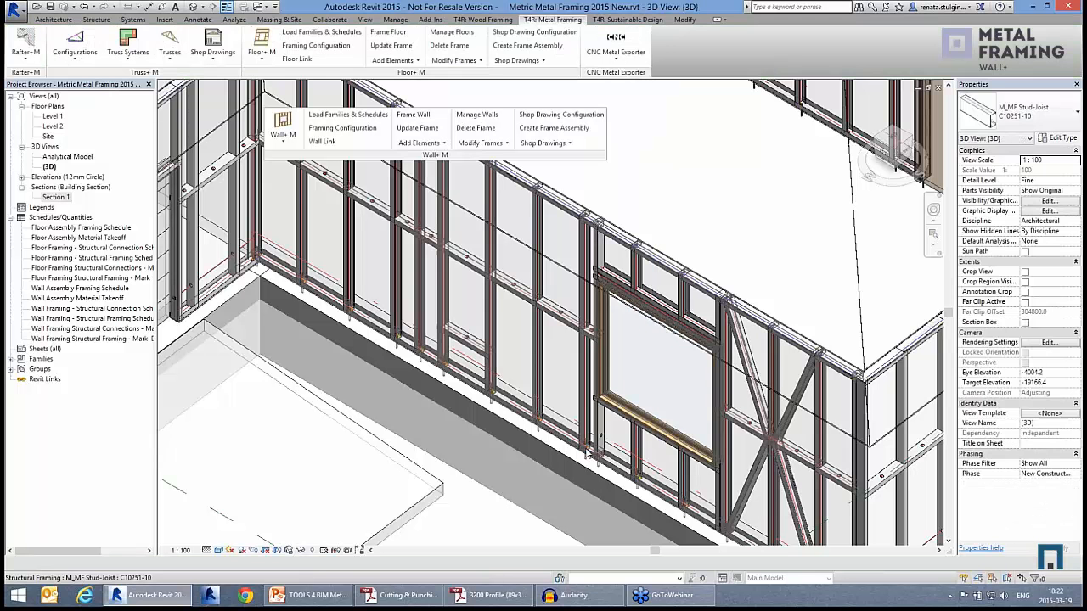
Step: Examine the angle connector between a stud and the bottom track up close
{"action": "scroll", "coordinate": [566, 428], "scroll_direction": "up", "scroll_amount": 1}
{"action": "scroll", "coordinate": [566, 428], "scroll_direction": "up", "scroll_amount": 6}
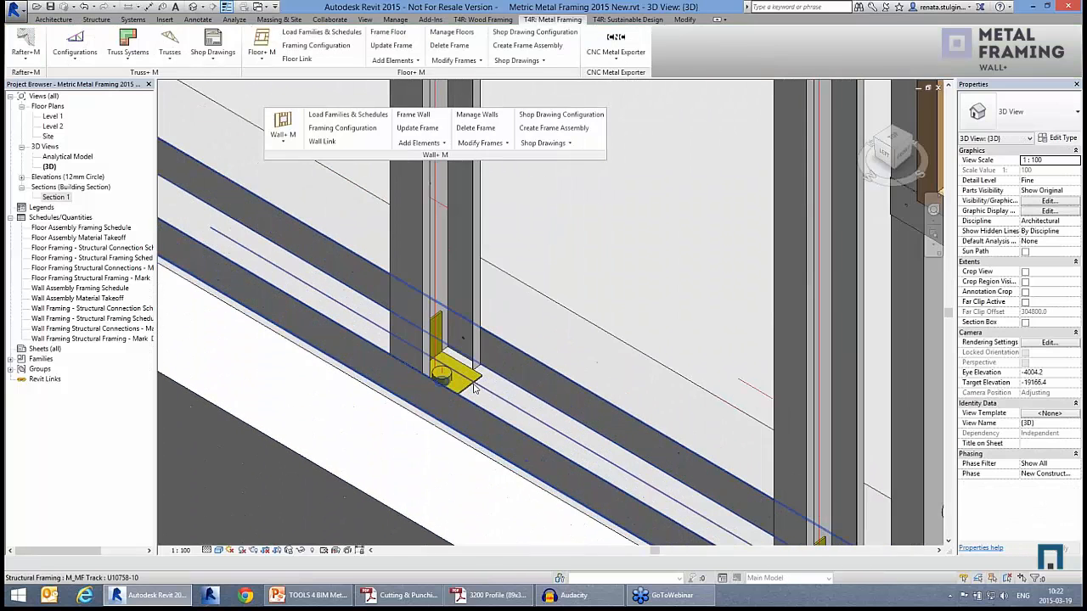
{"action": "left_click", "coordinate": [469, 382]}
{"action": "middle_click_drag", "start_coordinate": [497, 409], "coordinate": [472, 316], "text": "shift"}
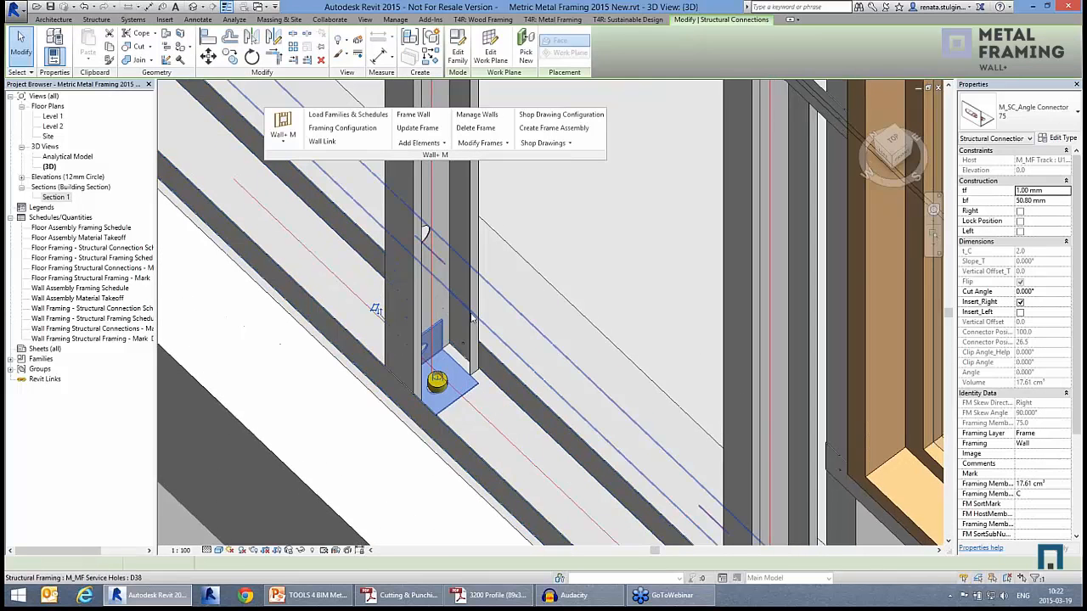
{"action": "left_click", "coordinate": [472, 317]}
{"action": "scroll", "coordinate": [473, 317], "scroll_direction": "down", "scroll_amount": 1}
{"action": "left_click", "coordinate": [564, 239]}
Step: Examine the angle connectors between the studs and the top track from different angles
{"action": "scroll", "coordinate": [564, 239], "scroll_direction": "down", "scroll_amount": 1}
{"action": "middle_click_drag", "start_coordinate": [582, 371], "coordinate": [552, 585]}
{"action": "scroll", "coordinate": [572, 272], "scroll_direction": "down", "scroll_amount": 2}
{"action": "middle_click_drag", "start_coordinate": [573, 272], "coordinate": [552, 436]}
{"action": "left_click", "coordinate": [489, 353]}
{"action": "middle_click_drag", "start_coordinate": [518, 357], "coordinate": [558, 211], "text": "shift"}
{"action": "middle_click_drag", "start_coordinate": [581, 290], "coordinate": [581, 453]}
{"action": "middle_click_drag", "start_coordinate": [552, 416], "coordinate": [556, 331], "text": "shift"}
{"action": "middle_click_drag", "start_coordinate": [556, 331], "coordinate": [550, 282], "text": "shift"}
{"action": "scroll", "coordinate": [463, 265], "scroll_direction": "up", "scroll_amount": 5}
{"action": "left_click", "coordinate": [409, 273]}
{"action": "middle_click_drag", "start_coordinate": [431, 309], "coordinate": [499, 218], "text": "shift"}
{"action": "scroll", "coordinate": [497, 218], "scroll_direction": "down", "scroll_amount": 6}
{"action": "middle_click_drag", "start_coordinate": [641, 283], "coordinate": [548, 270], "text": "shift"}
{"action": "scroll", "coordinate": [549, 270], "scroll_direction": "down", "scroll_amount": 3}
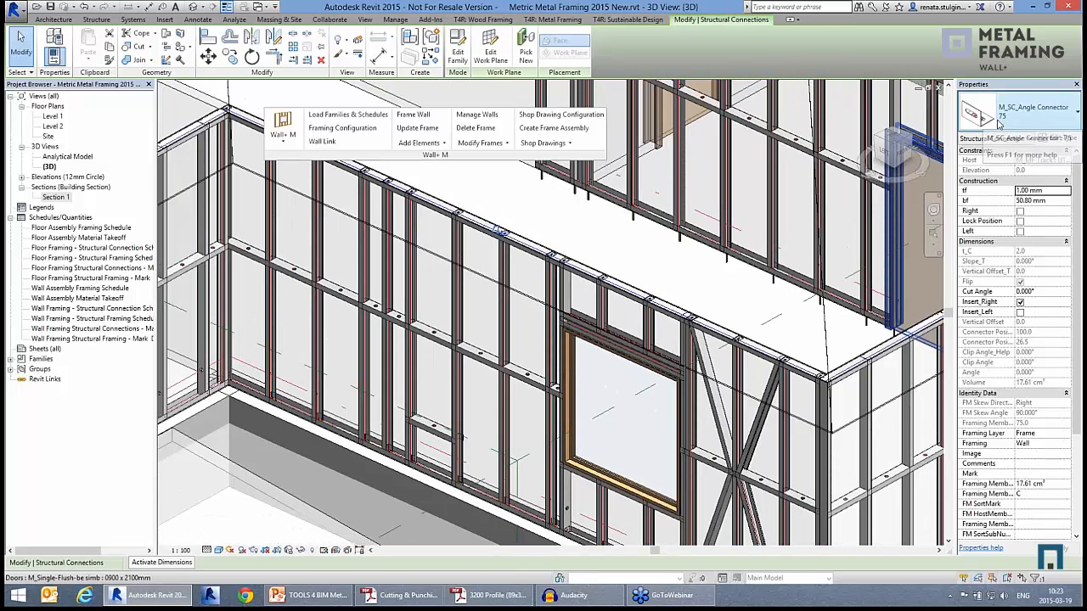
{"action": "left_click", "coordinate": [647, 266]}
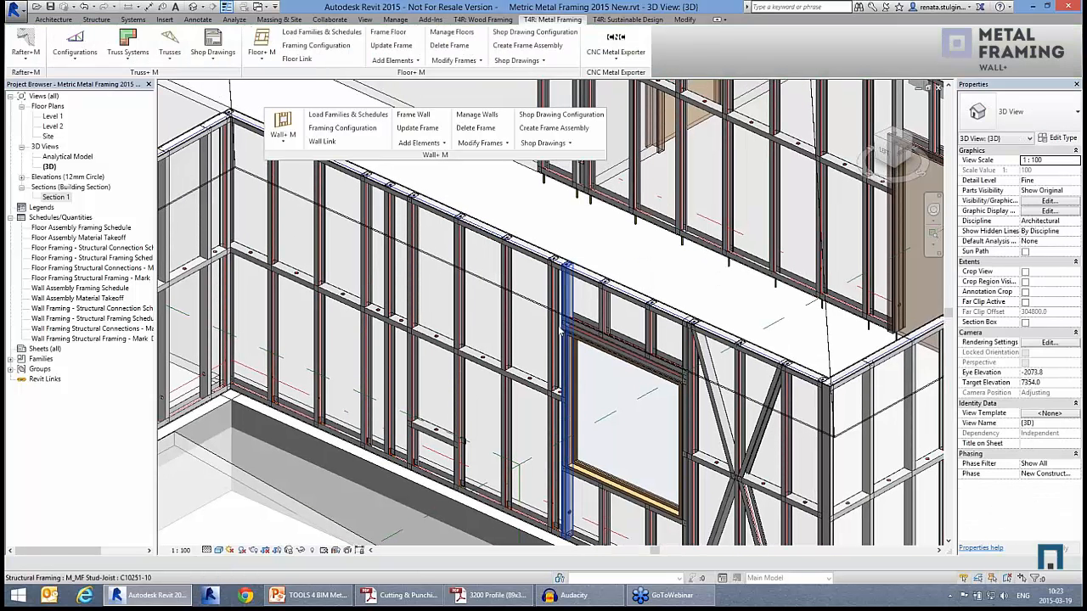
Step: In the framing parameters of the opposite wall with the door, set the bracing type to M_MF Strap : 50x1
{"action": "middle_click_drag", "start_coordinate": [561, 259], "coordinate": [449, 404]}
{"action": "left_click", "coordinate": [537, 291]}
{"action": "middle_click_drag", "start_coordinate": [537, 293], "coordinate": [568, 332], "text": "shift"}
{"action": "middle_click_drag", "start_coordinate": [613, 194], "coordinate": [588, 242]}
{"action": "scroll", "coordinate": [579, 242], "scroll_direction": "up", "scroll_amount": 1}
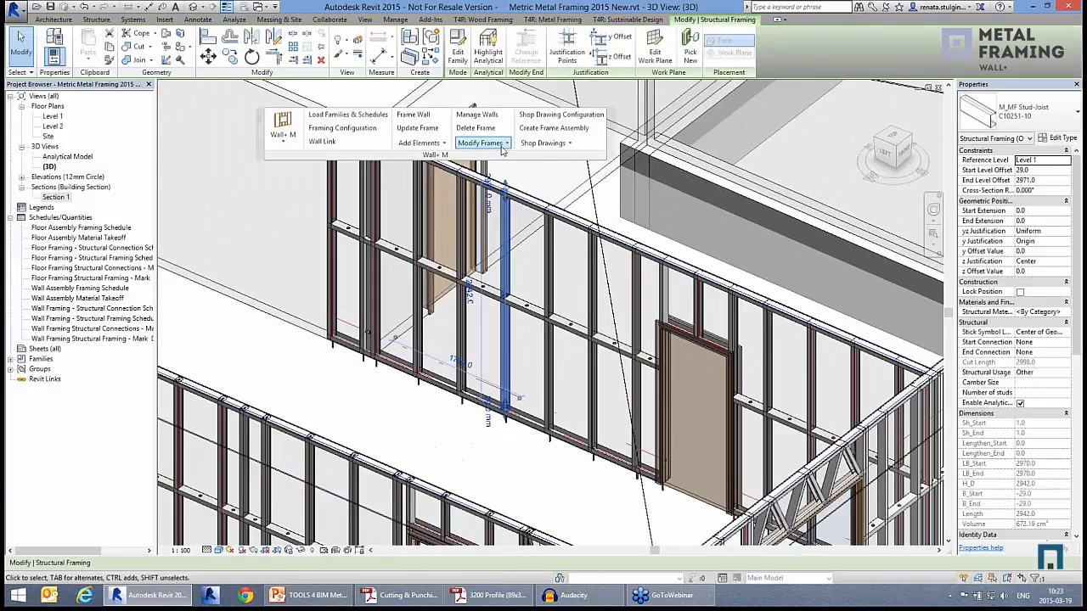
{"action": "left_click", "coordinate": [502, 142]}
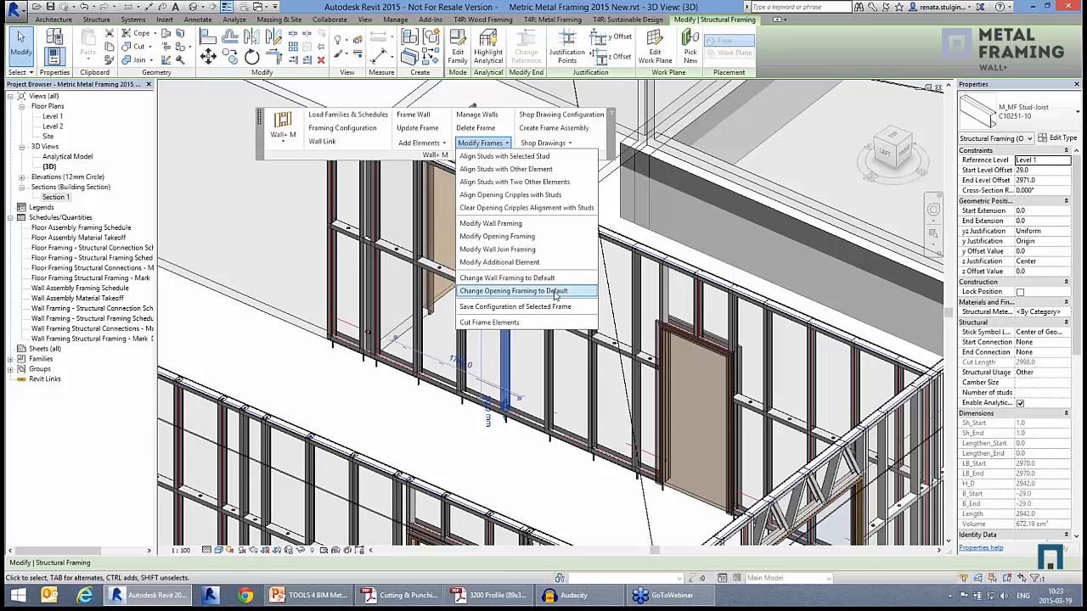
{"action": "left_click", "coordinate": [520, 225]}
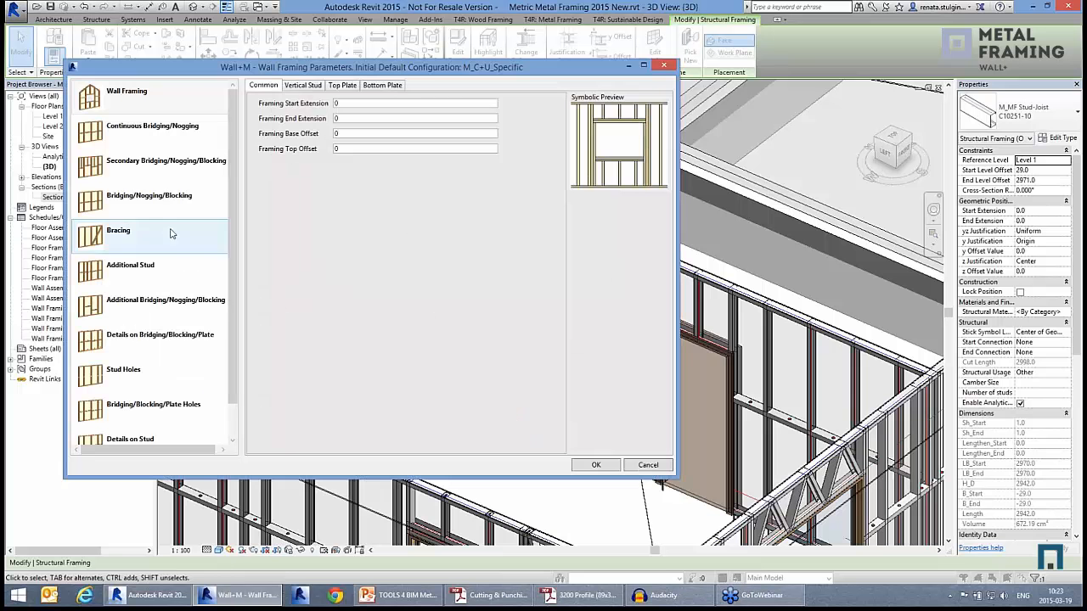
{"action": "left_click", "coordinate": [124, 231]}
{"action": "left_click", "coordinate": [463, 122]}
{"action": "scroll", "coordinate": [497, 274], "scroll_direction": "up", "scroll_amount": 13}
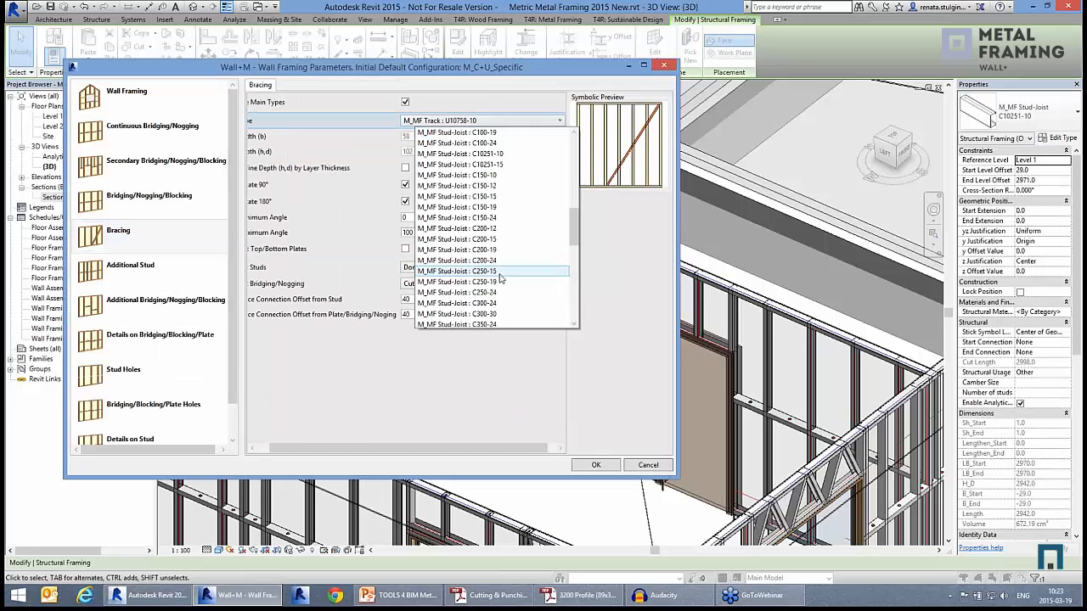
{"action": "left_click", "coordinate": [462, 186]}
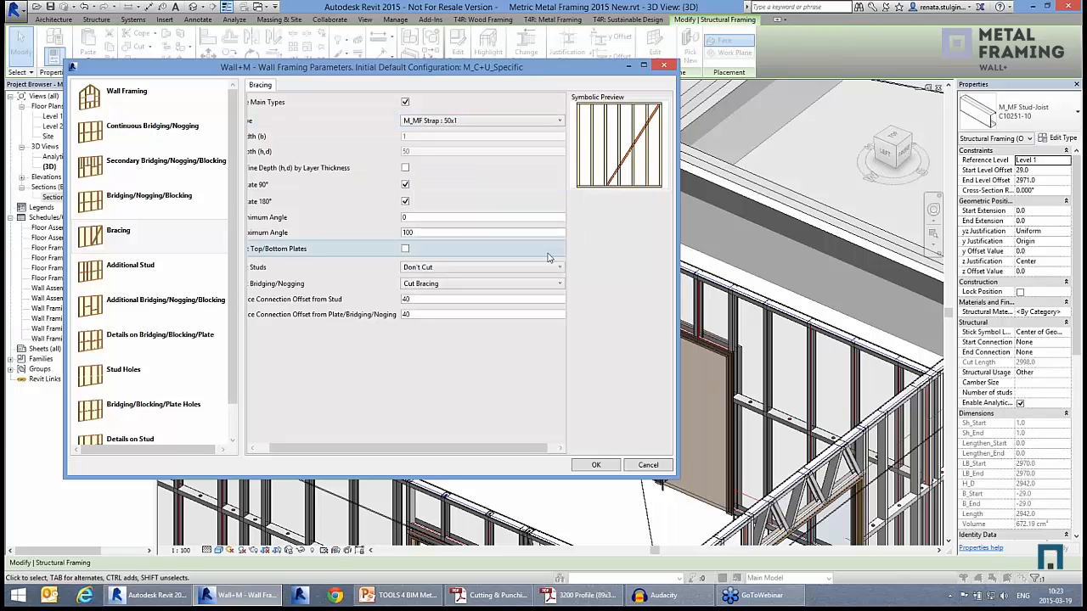
{"action": "left_click_drag", "start_coordinate": [719, 324], "coordinate": [735, 326]}
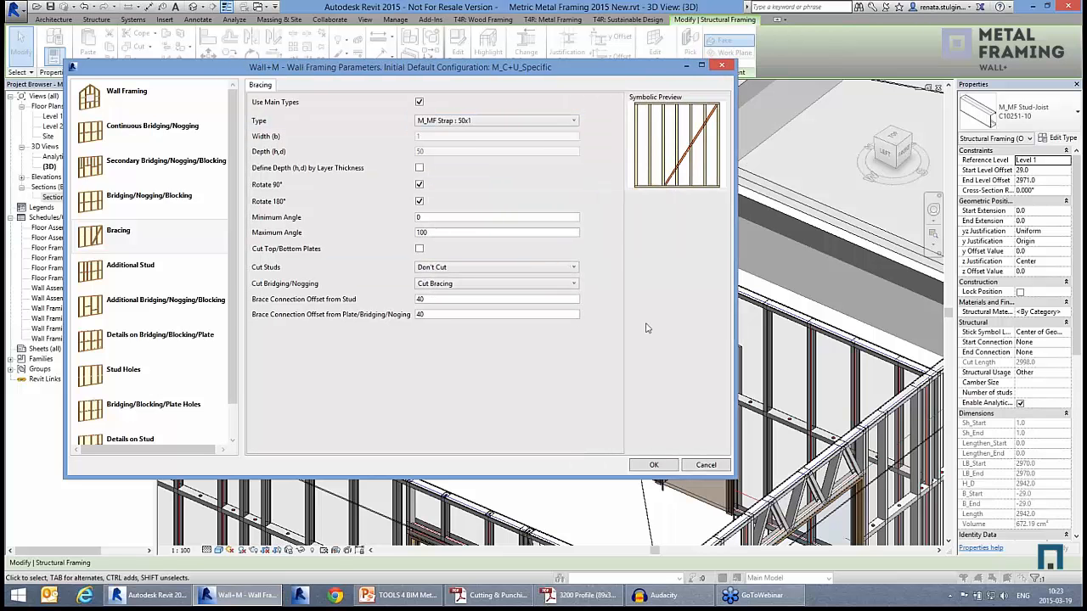
Step: Turn off main types and both rotations for the bracing, choose Don't Cut for bridging, set both brace connection offsets to 0, and apply
{"action": "left_click", "coordinate": [419, 184]}
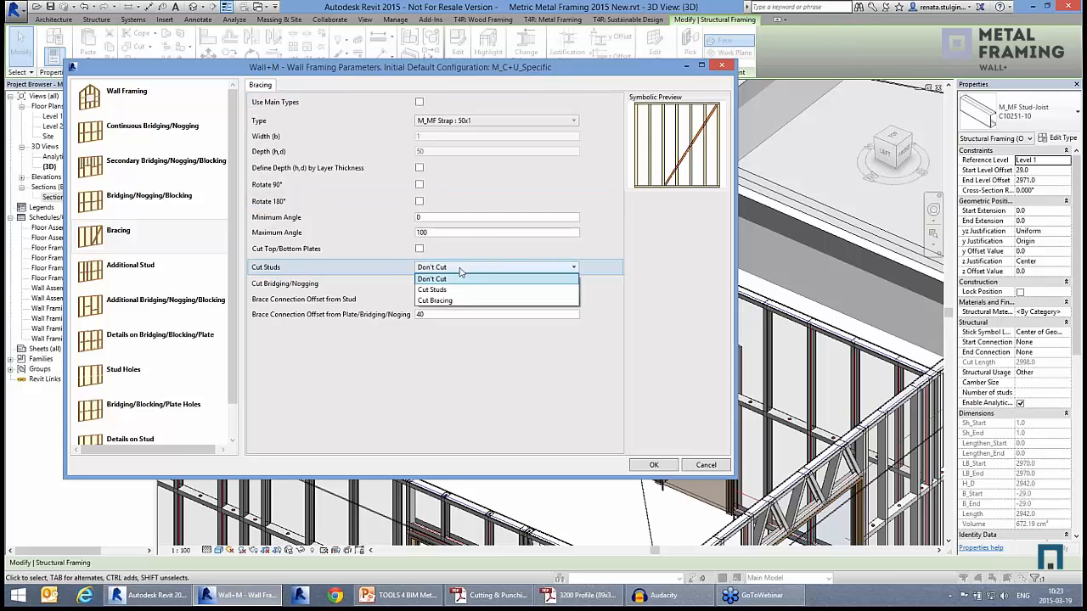
{"action": "left_click", "coordinate": [452, 284]}
{"action": "left_click", "coordinate": [455, 297]}
{"action": "left_click", "coordinate": [447, 300]}
{"action": "type", "text": "0"}
{"action": "left_click", "coordinate": [419, 315]}
{"action": "type", "text": "0"}
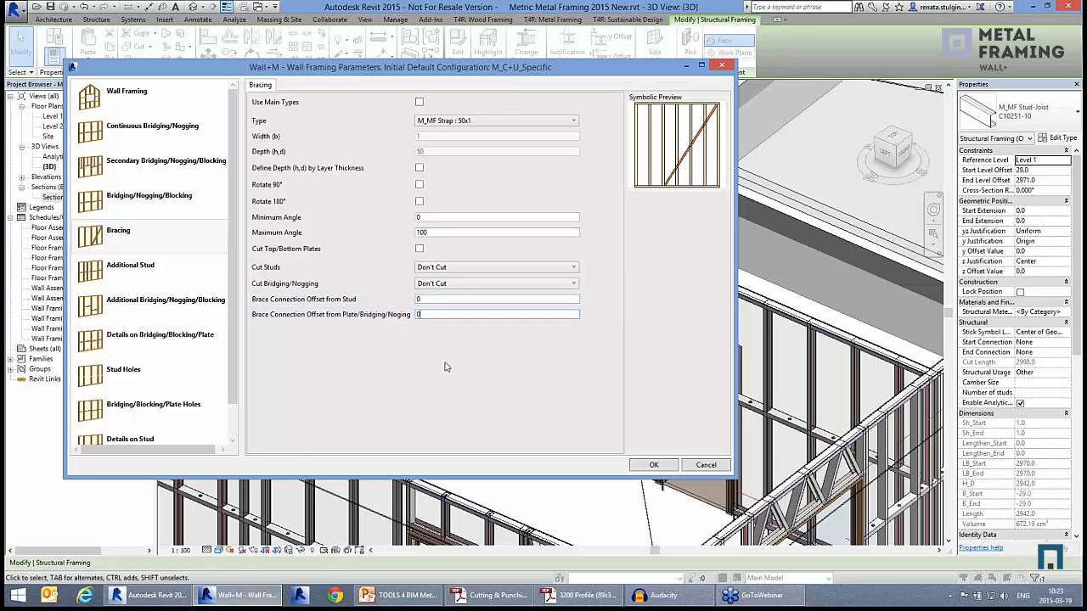
{"action": "left_click", "coordinate": [654, 466]}
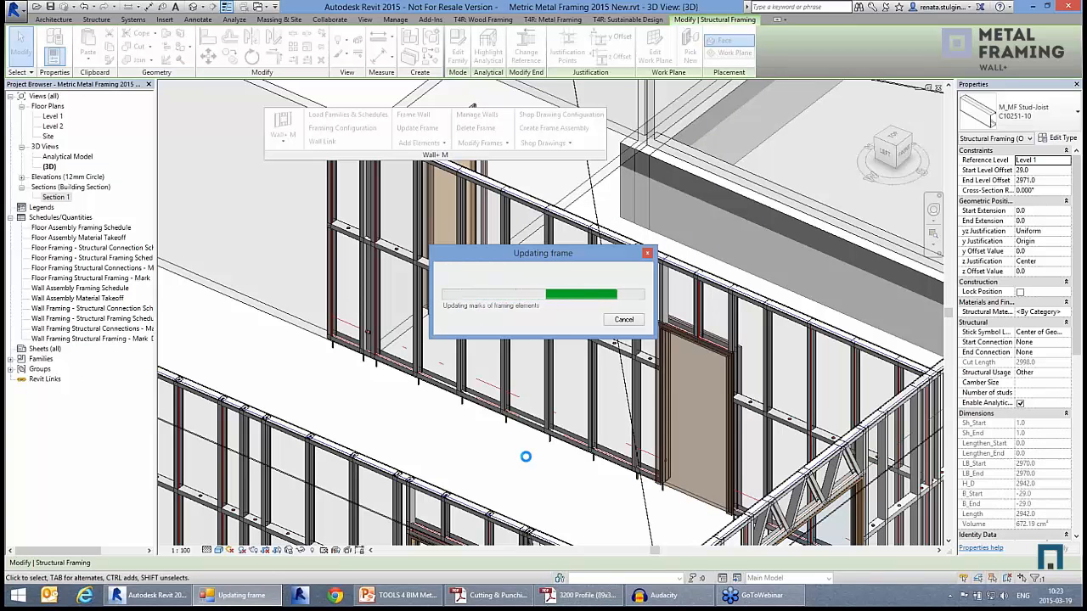
Step: Add external-side strapping bracing diagonally across the door wall's studs, from the bottom track at the far end to the top track near the door
{"action": "middle_click_drag", "start_coordinate": [564, 475], "coordinate": [548, 483]}
{"action": "left_click", "coordinate": [420, 143]}
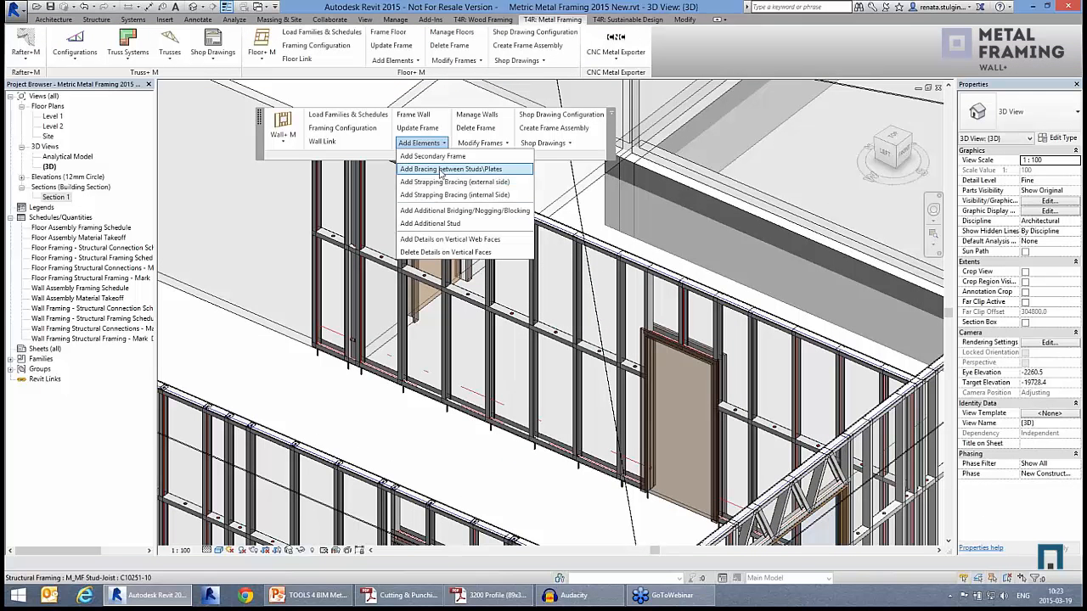
{"action": "left_click", "coordinate": [454, 181]}
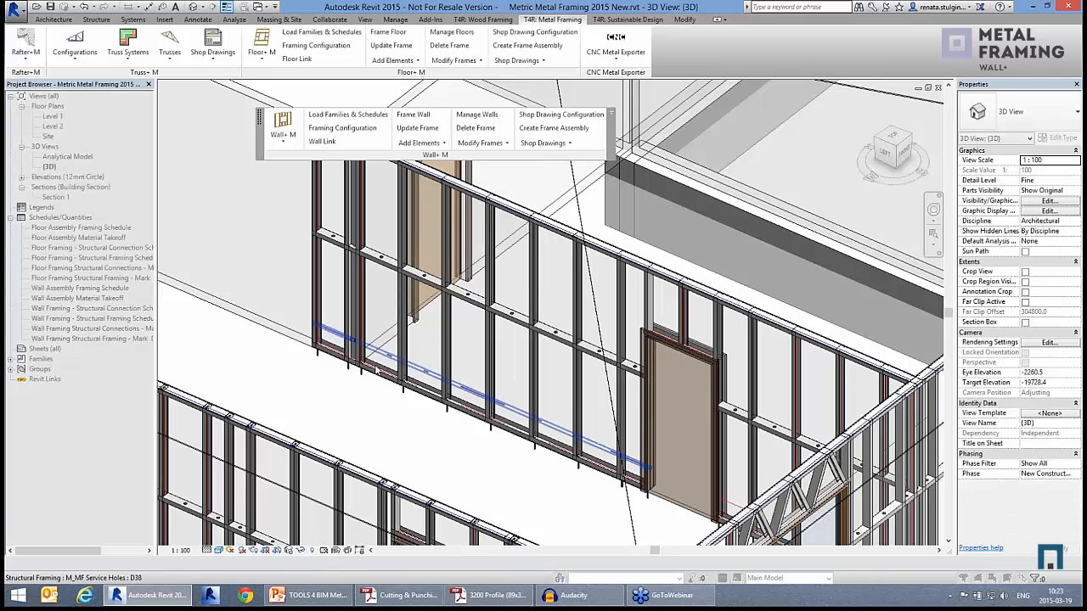
{"action": "left_click", "coordinate": [388, 367]}
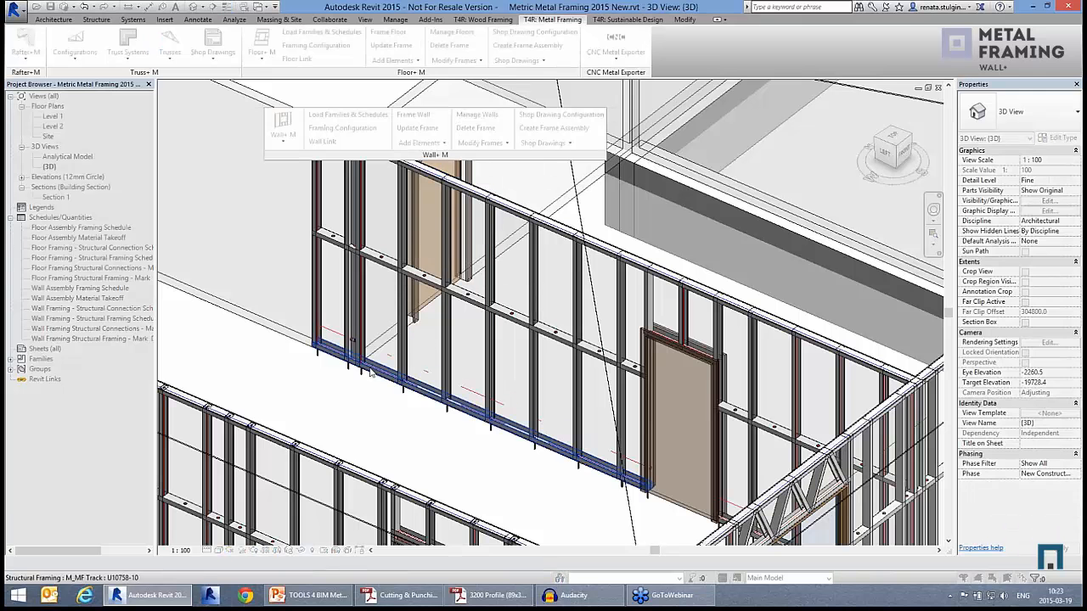
{"action": "left_click", "coordinate": [609, 259]}
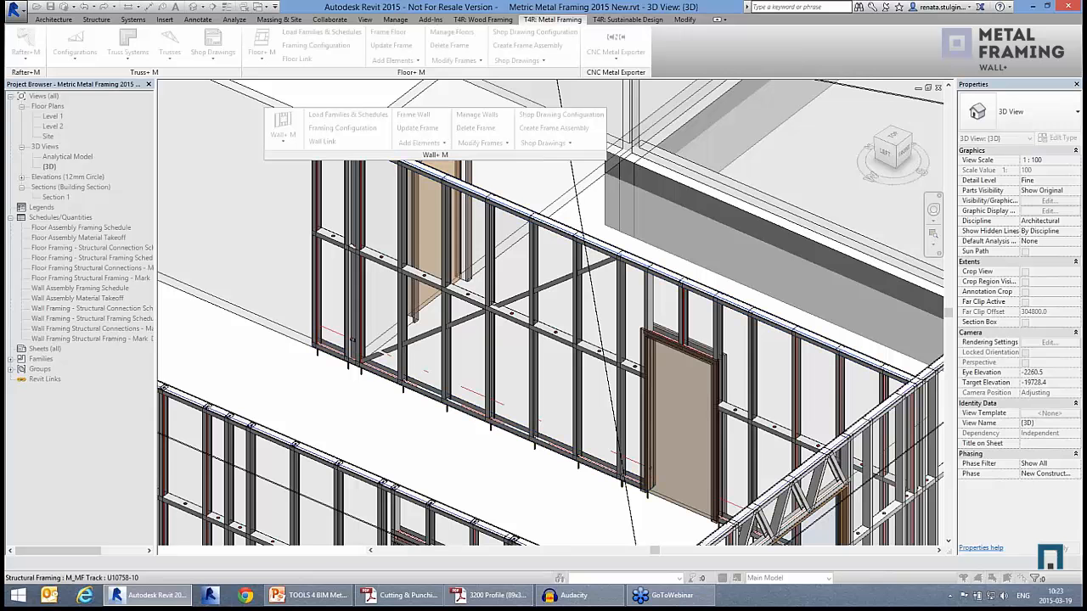
Step: Add internal-side strapping bracing diagonally across the door wall's studs, from the top track at the far end to the bottom track near the door
{"action": "scroll", "coordinate": [441, 348], "scroll_direction": "up", "scroll_amount": 3}
{"action": "scroll", "coordinate": [510, 382], "scroll_direction": "down", "scroll_amount": 3}
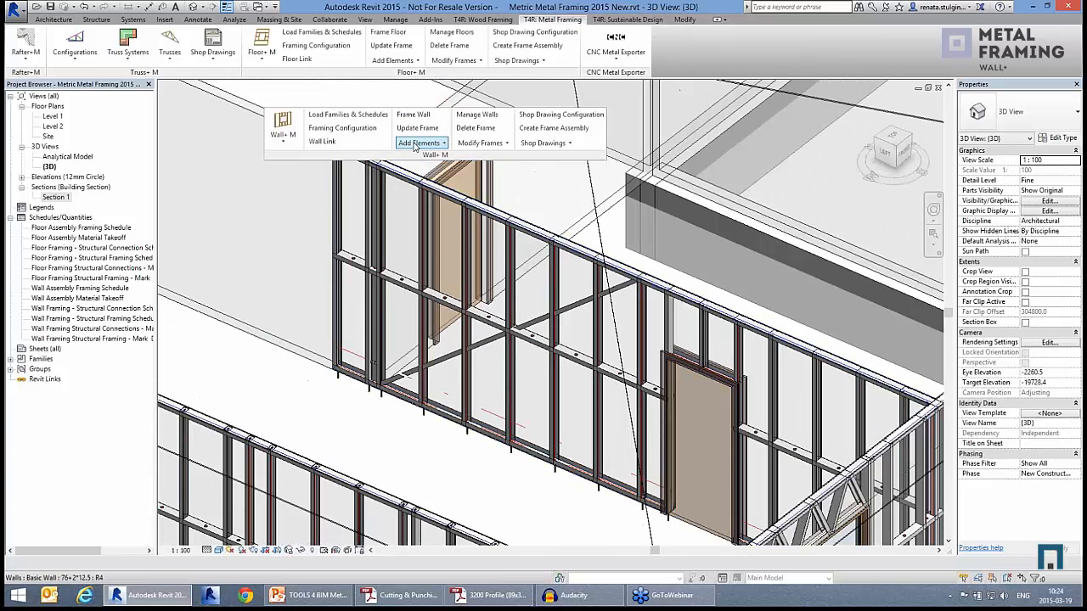
{"action": "left_click", "coordinate": [418, 142]}
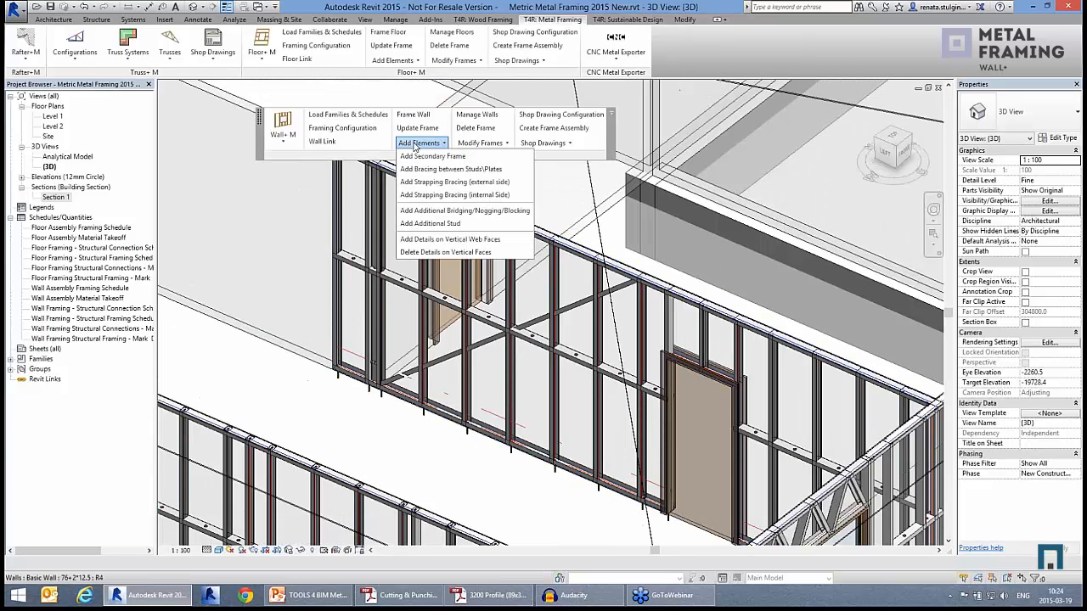
{"action": "left_click", "coordinate": [437, 195]}
{"action": "middle_click_drag", "start_coordinate": [599, 281], "coordinate": [586, 287]}
{"action": "left_click", "coordinate": [584, 271]}
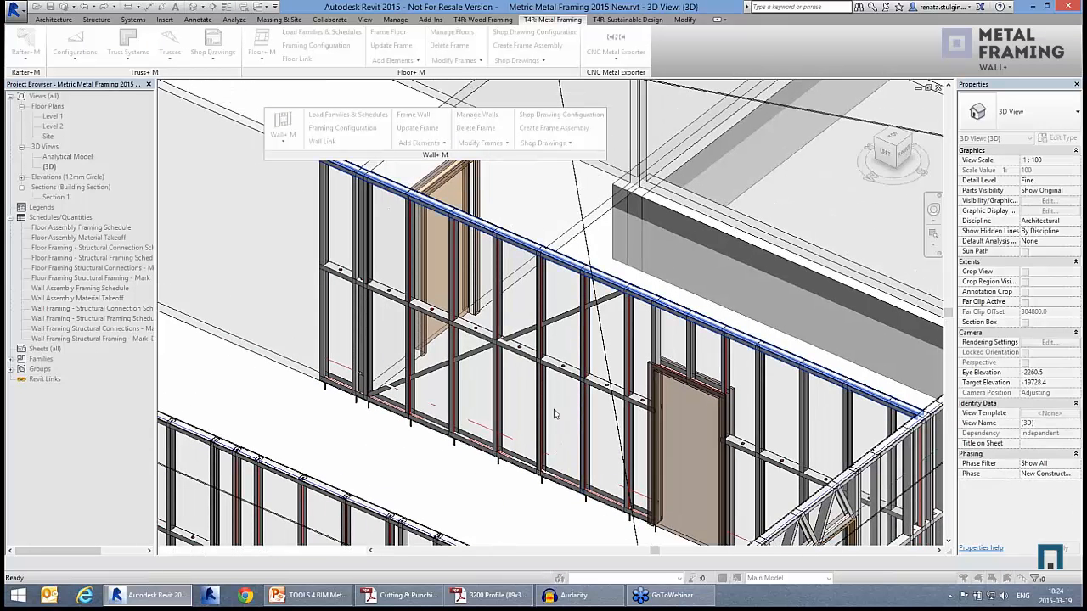
{"action": "left_click", "coordinate": [618, 511]}
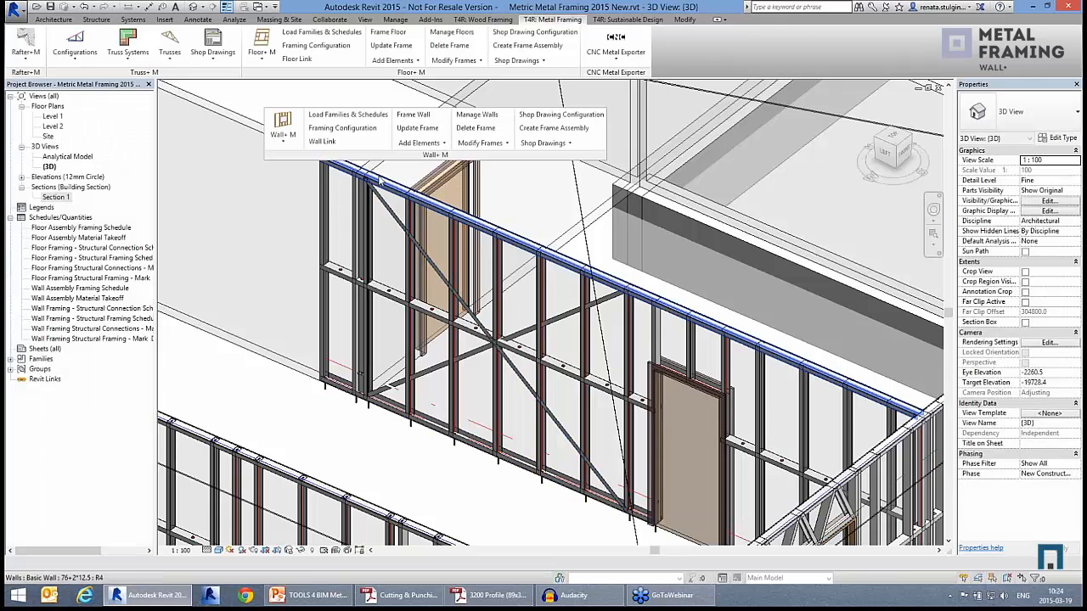
Step: Change the connector type of the new internal-side strap to the M_SC_Gusset connector
{"action": "scroll", "coordinate": [391, 238], "scroll_direction": "up", "scroll_amount": 4}
{"action": "scroll", "coordinate": [386, 228], "scroll_direction": "up", "scroll_amount": 2}
{"action": "left_click", "coordinate": [390, 248]}
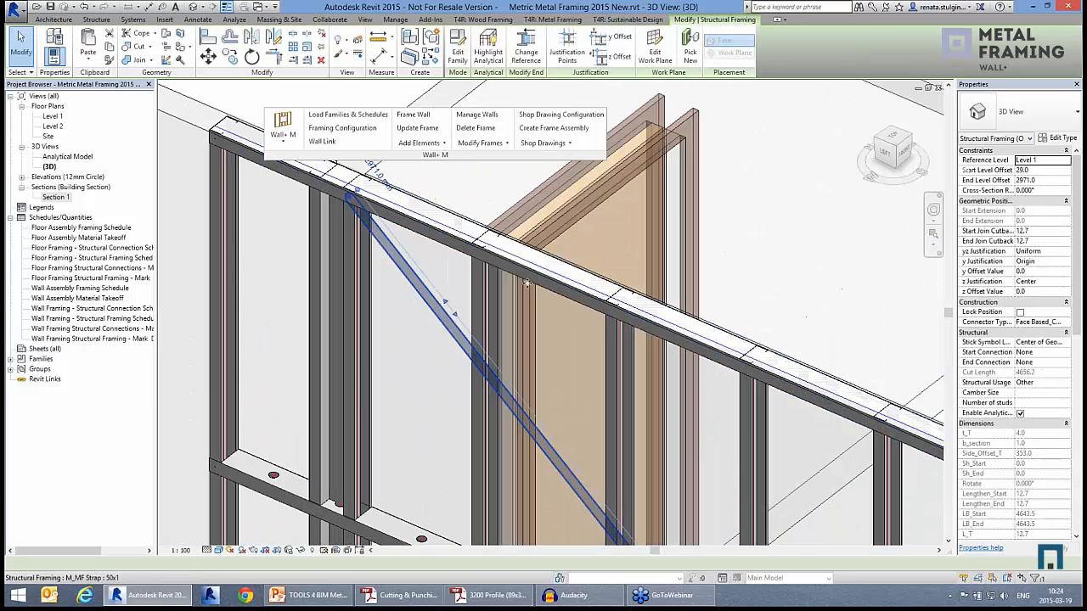
{"action": "left_click", "coordinate": [1067, 323]}
{"action": "left_click", "coordinate": [1066, 322]}
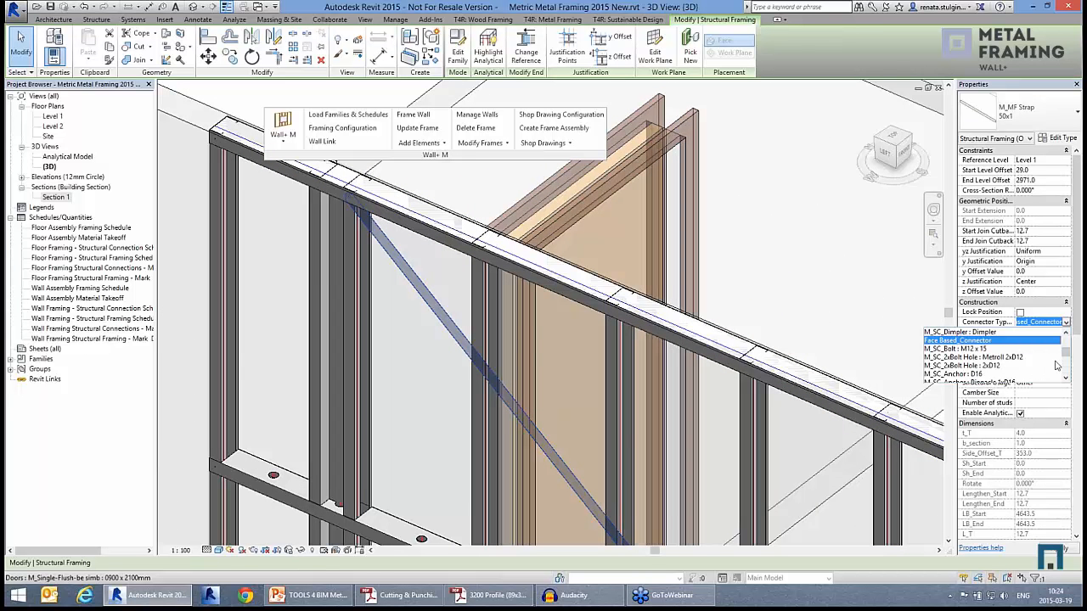
{"action": "left_click", "coordinate": [1067, 361]}
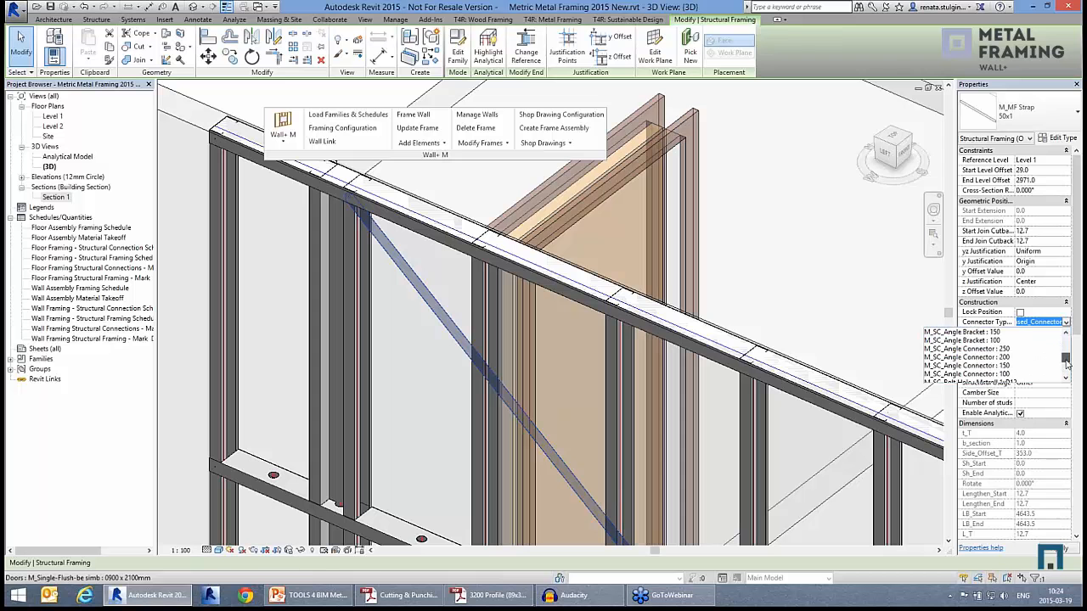
{"action": "left_click_drag", "start_coordinate": [1068, 362], "coordinate": [1066, 372]}
{"action": "left_click", "coordinate": [516, 262]}
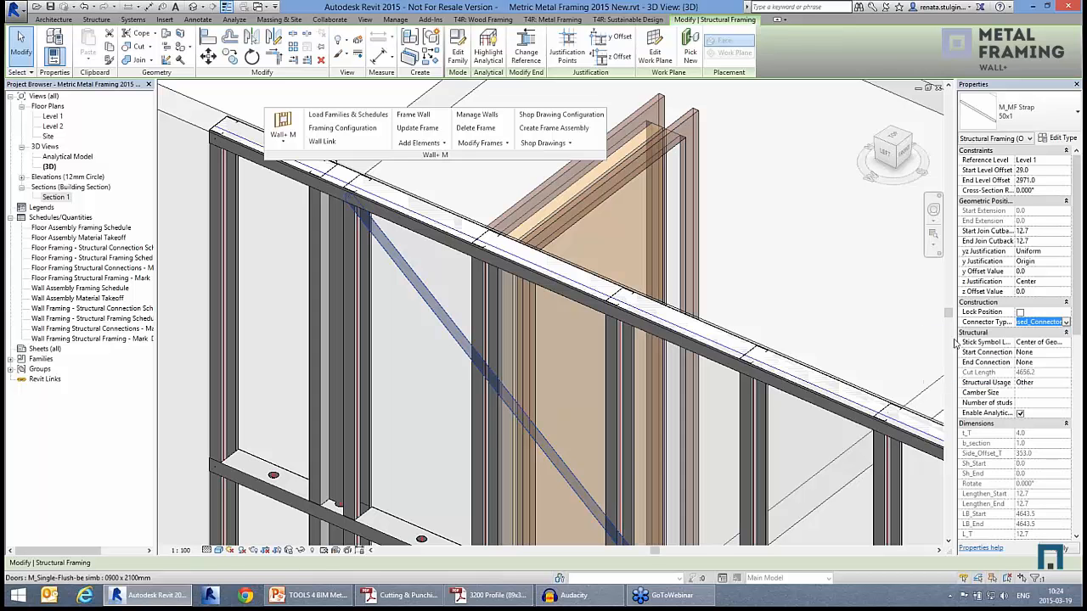
{"action": "left_click", "coordinate": [439, 264]}
Step: Examine the gusset plate where the strap meets the top track, deselect the strap, and look over the crossed bracing and surrounding framed walls
{"action": "scroll", "coordinate": [365, 213], "scroll_direction": "up", "scroll_amount": 4}
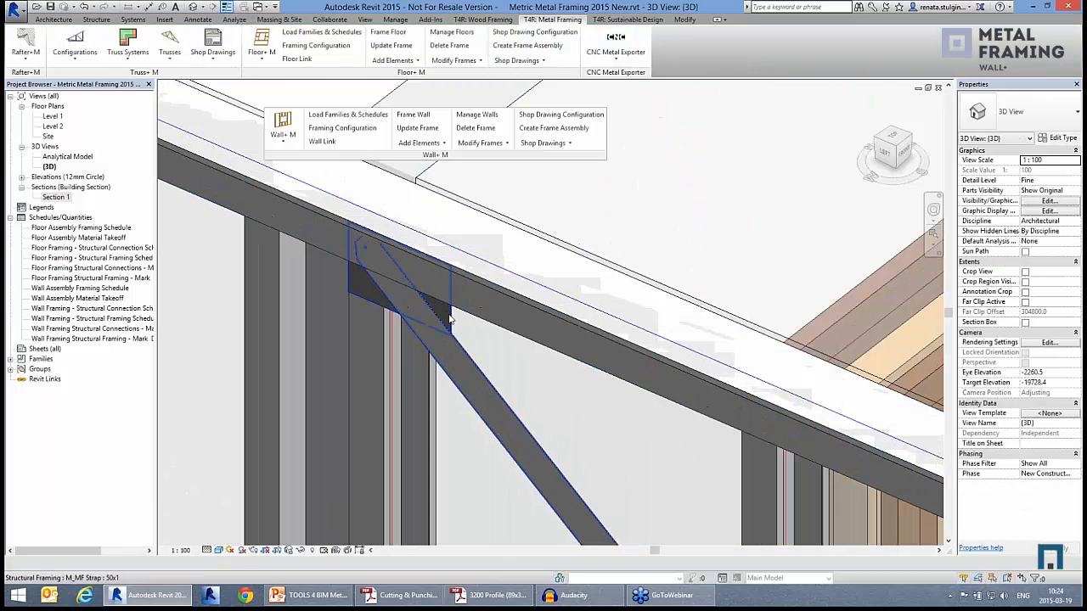
{"action": "left_click", "coordinate": [386, 244]}
{"action": "scroll", "coordinate": [399, 229], "scroll_direction": "down", "scroll_amount": 2}
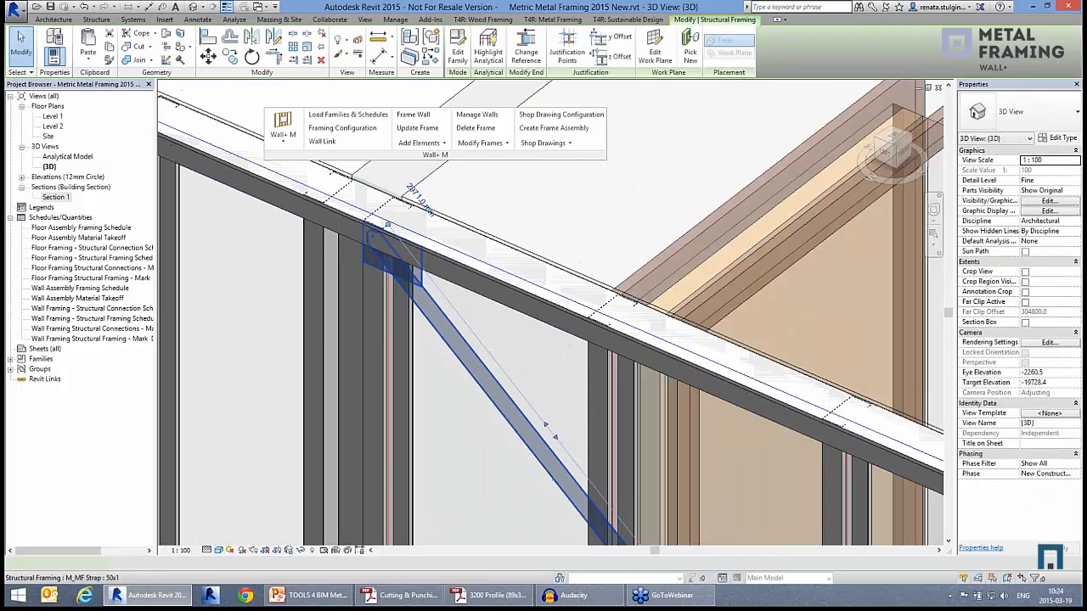
{"action": "left_click", "coordinate": [406, 222]}
{"action": "scroll", "coordinate": [404, 216], "scroll_direction": "down", "scroll_amount": 3}
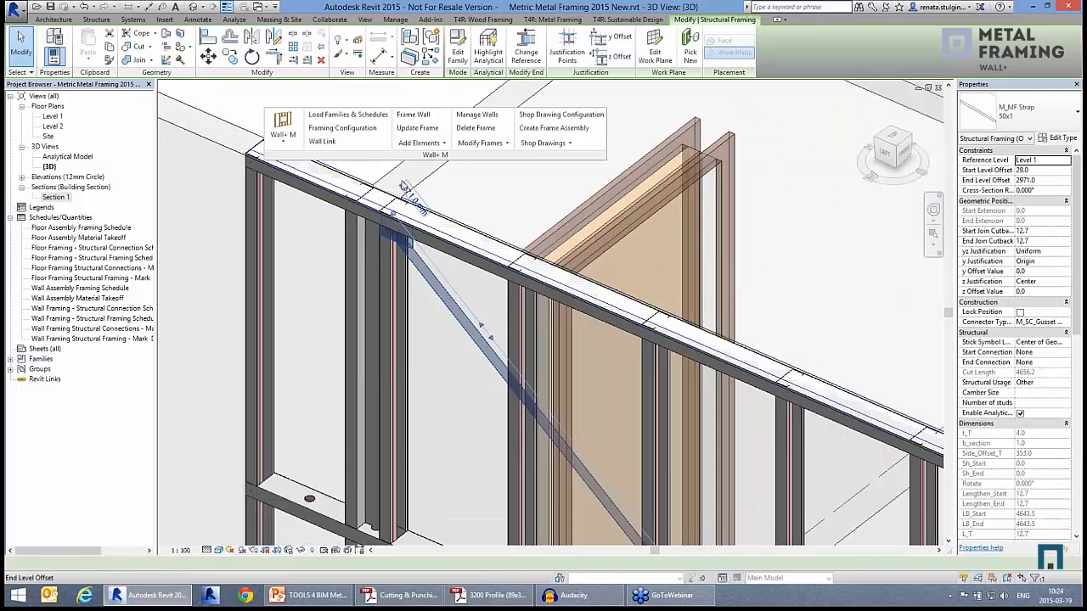
{"action": "scroll", "coordinate": [535, 219], "scroll_direction": "down", "scroll_amount": 5}
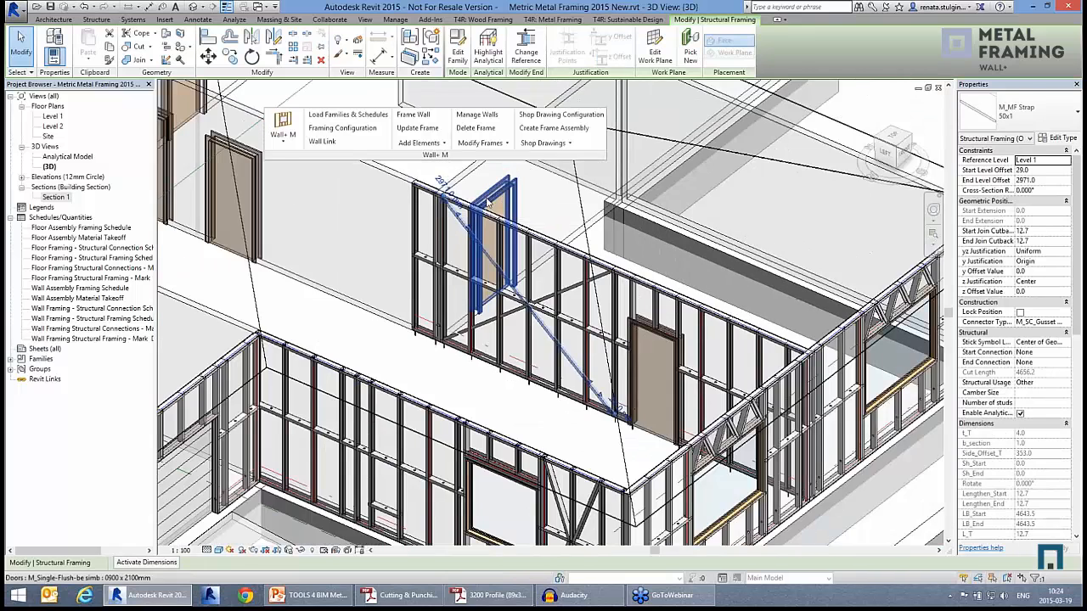
{"action": "key", "text": "Escape"}
{"action": "scroll", "coordinate": [535, 219], "scroll_direction": "down", "scroll_amount": 3}
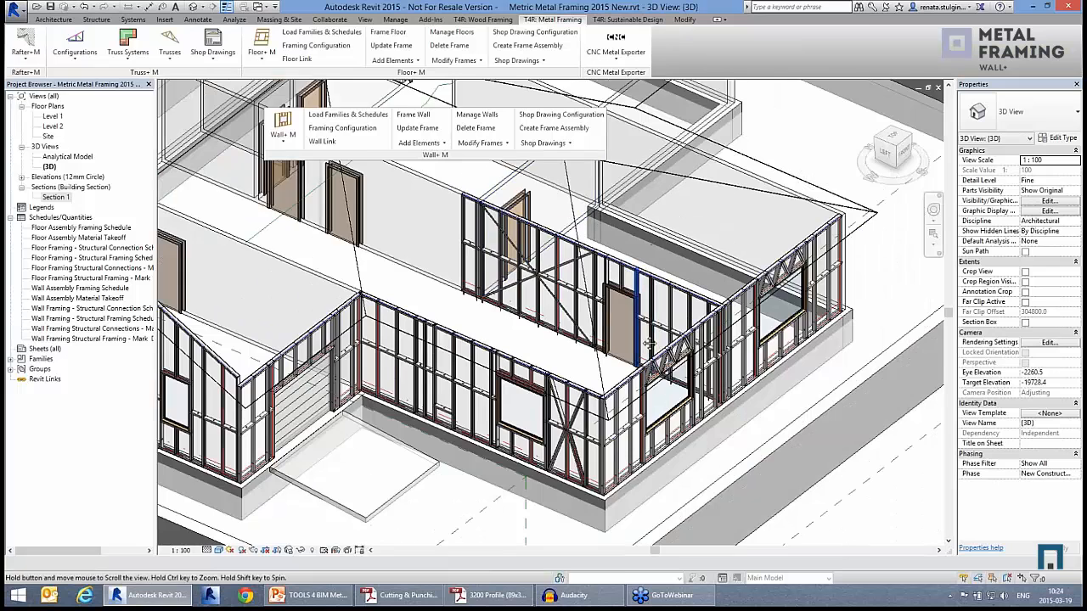
{"action": "scroll", "coordinate": [648, 341], "scroll_direction": "up", "scroll_amount": 2}
{"action": "scroll", "coordinate": [553, 374], "scroll_direction": "up", "scroll_amount": 3}
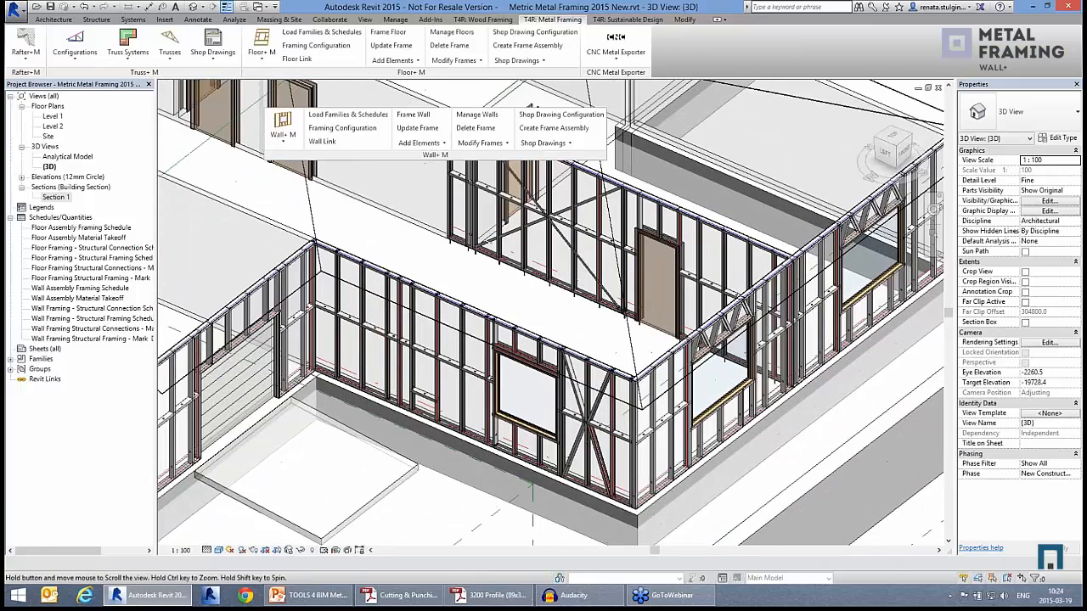
{"action": "middle_click_drag", "start_coordinate": [554, 375], "coordinate": [578, 357]}
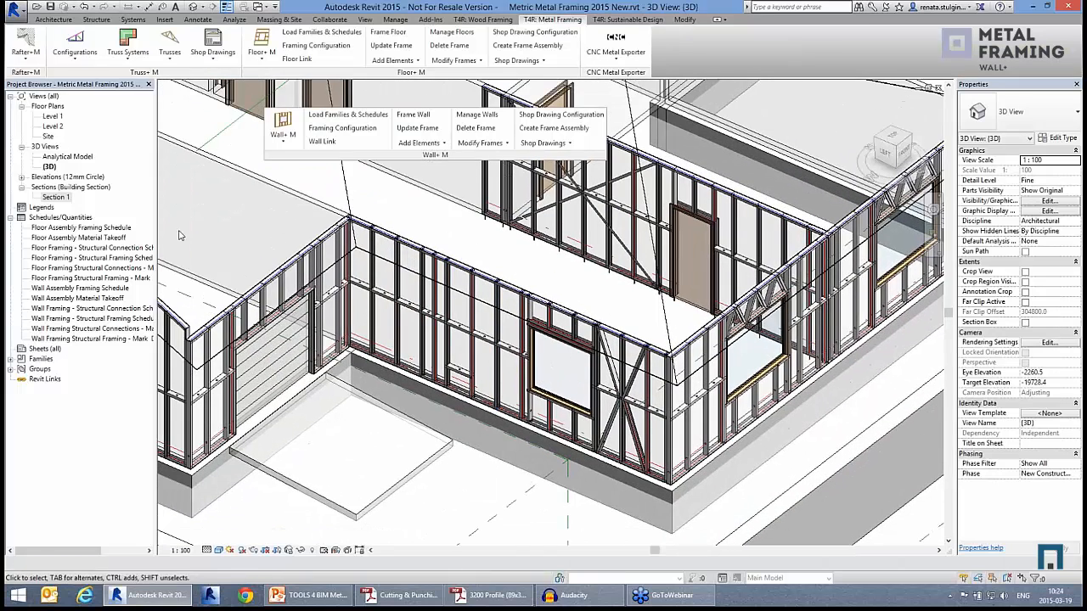
Step: Examine the wall frames in the Analytical Model 3D view and close that view
{"action": "double_click", "coordinate": [62, 157]}
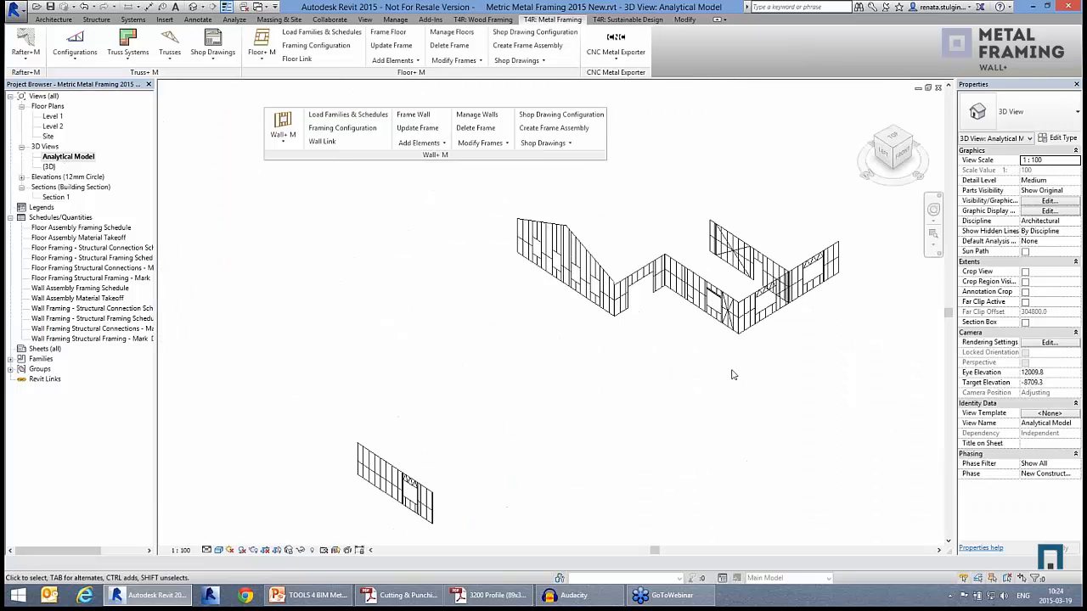
{"action": "scroll", "coordinate": [718, 340], "scroll_direction": "up", "scroll_amount": 5}
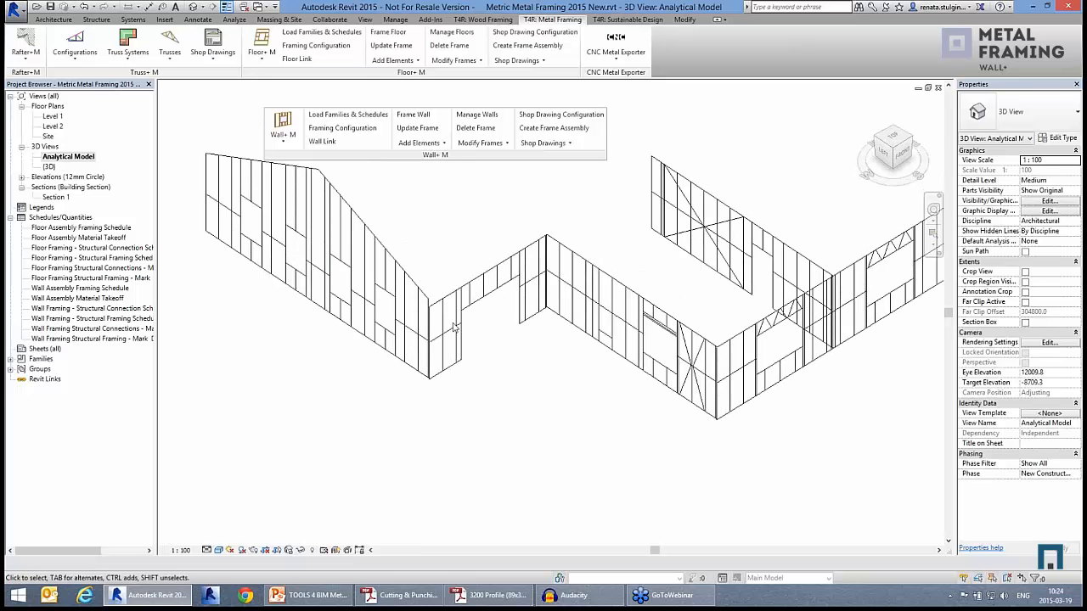
{"action": "scroll", "coordinate": [488, 336], "scroll_direction": "down", "scroll_amount": 1}
{"action": "middle_click_drag", "start_coordinate": [537, 330], "coordinate": [740, 119]}
{"action": "middle_click_drag", "start_coordinate": [587, 338], "coordinate": [486, 481]}
{"action": "left_click", "coordinate": [938, 87]}
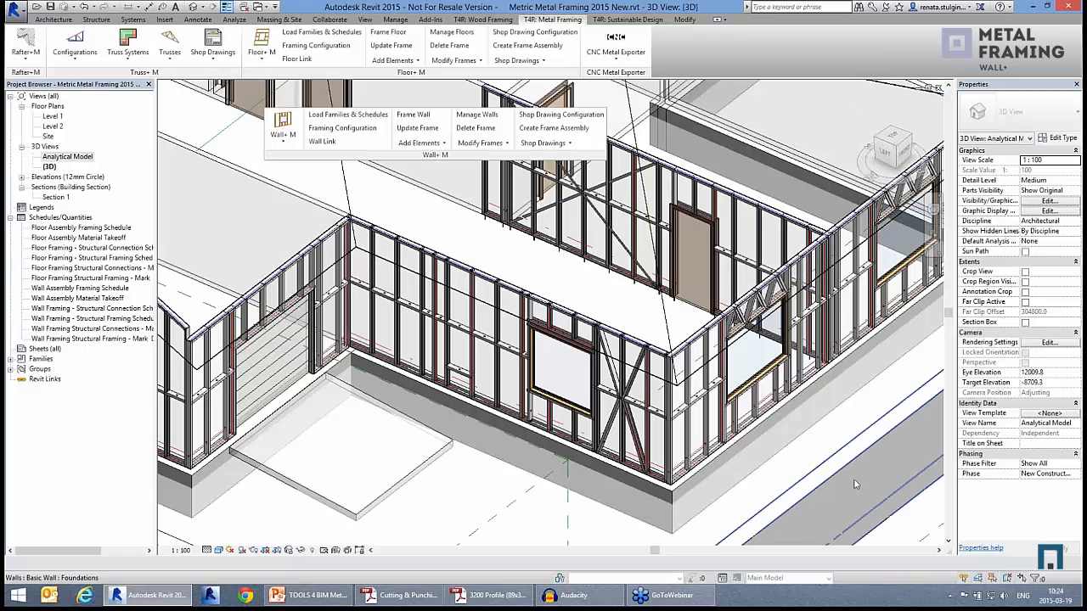
Step: Open the wall shop drawing configuration and review the assembly views, their names, framing layers and available view templates
{"action": "left_click", "coordinate": [550, 118]}
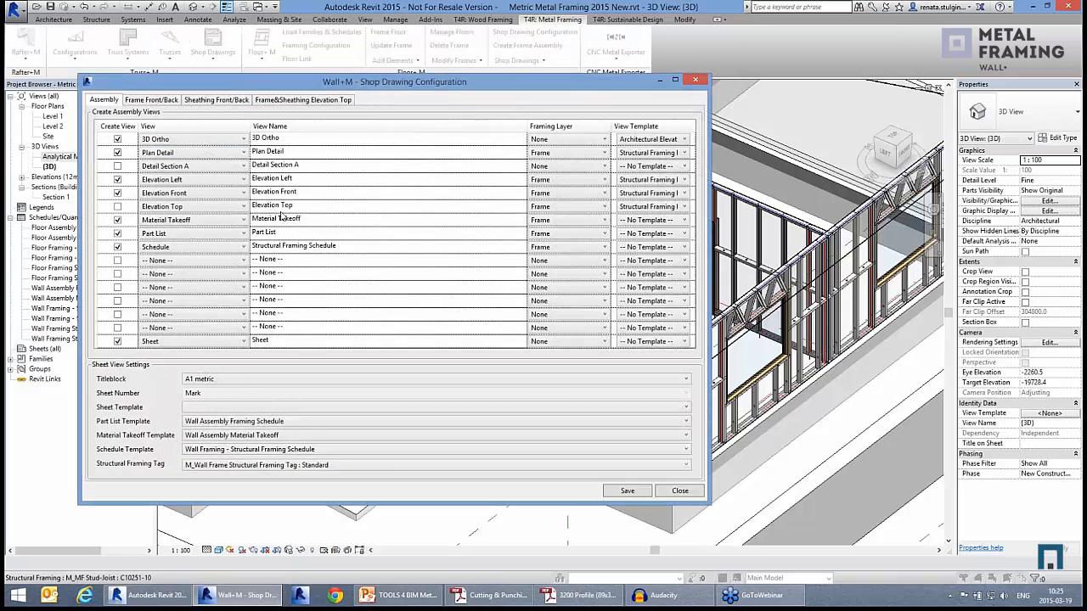
{"action": "left_click", "coordinate": [685, 300]}
{"action": "left_click_drag", "start_coordinate": [709, 295], "coordinate": [604, 294]}
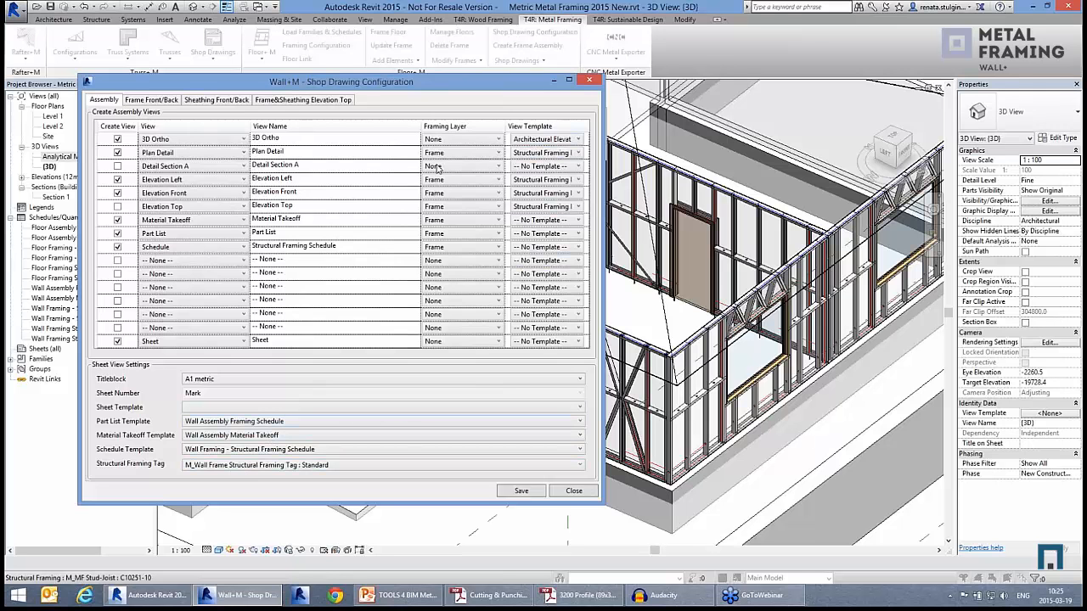
{"action": "left_click", "coordinate": [552, 180]}
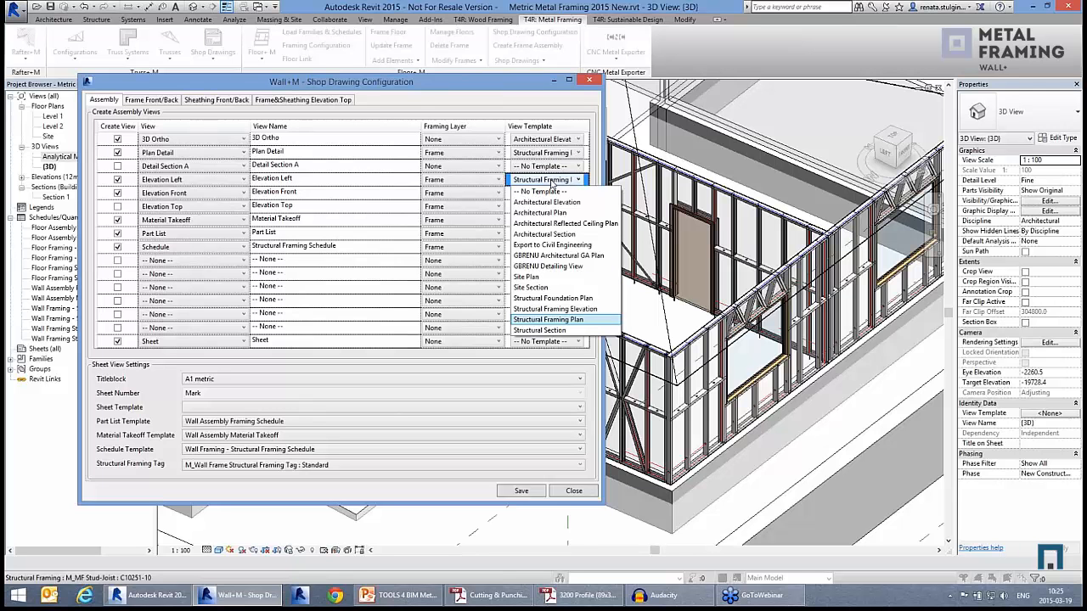
{"action": "left_click", "coordinate": [552, 181]}
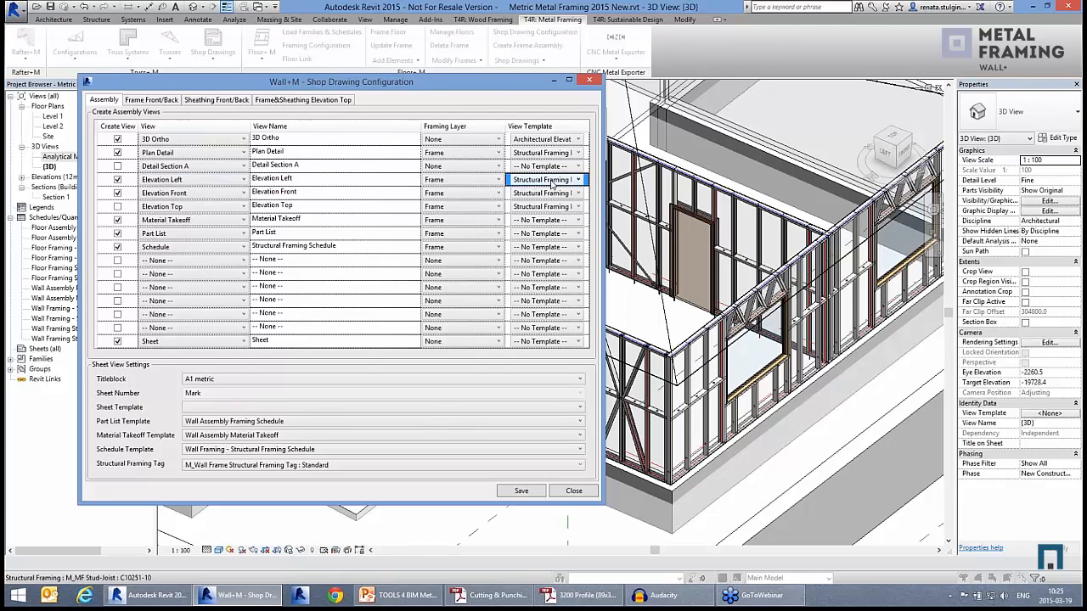
{"action": "left_click", "coordinate": [321, 181]}
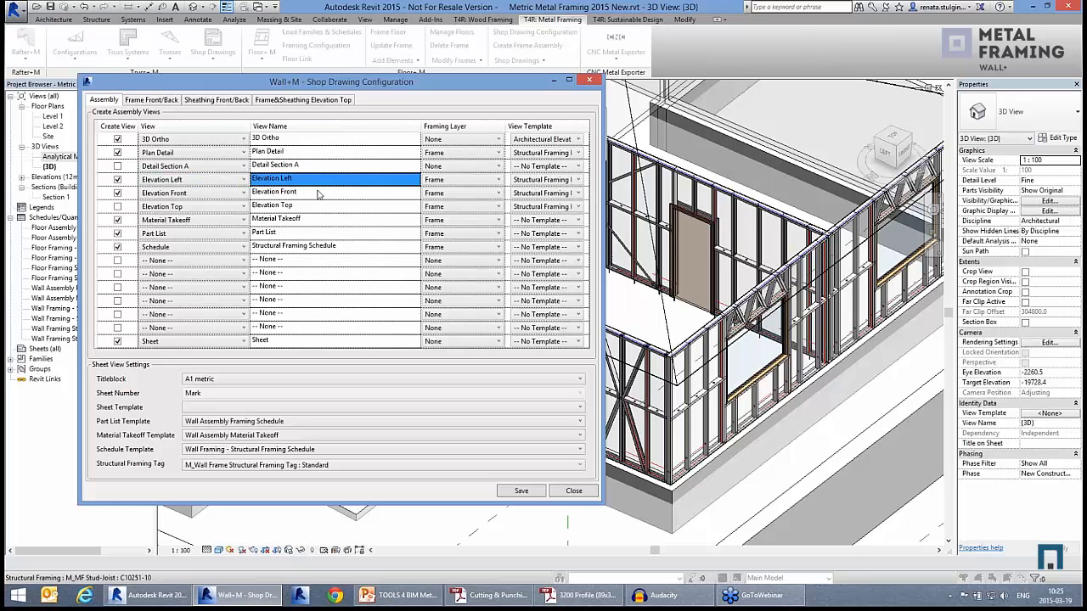
{"action": "left_click", "coordinate": [316, 195]}
{"action": "left_click", "coordinate": [299, 141]}
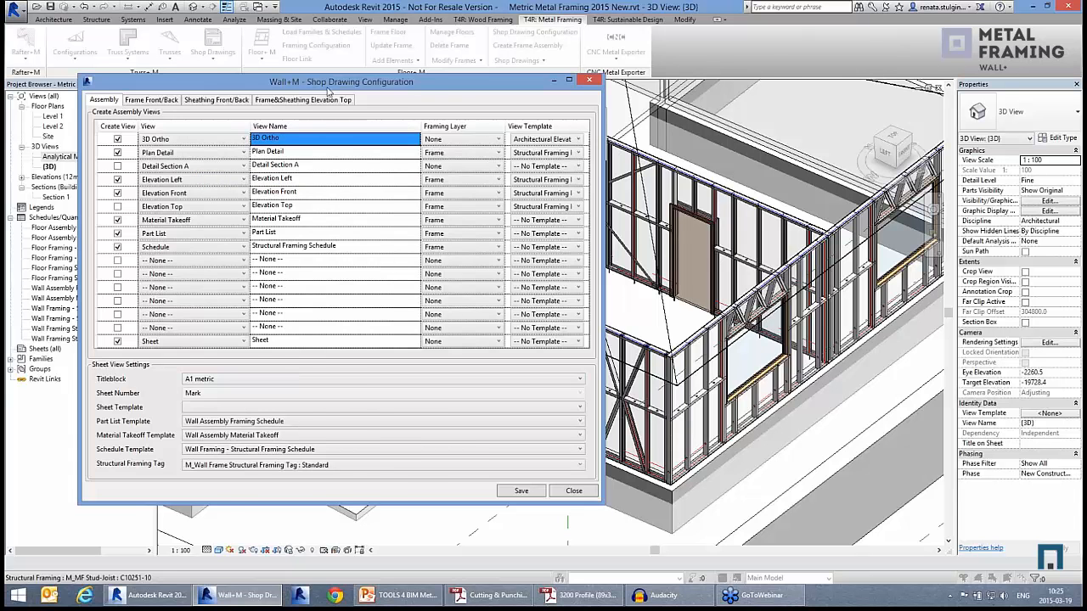
{"action": "left_click_drag", "start_coordinate": [340, 87], "coordinate": [519, 72]}
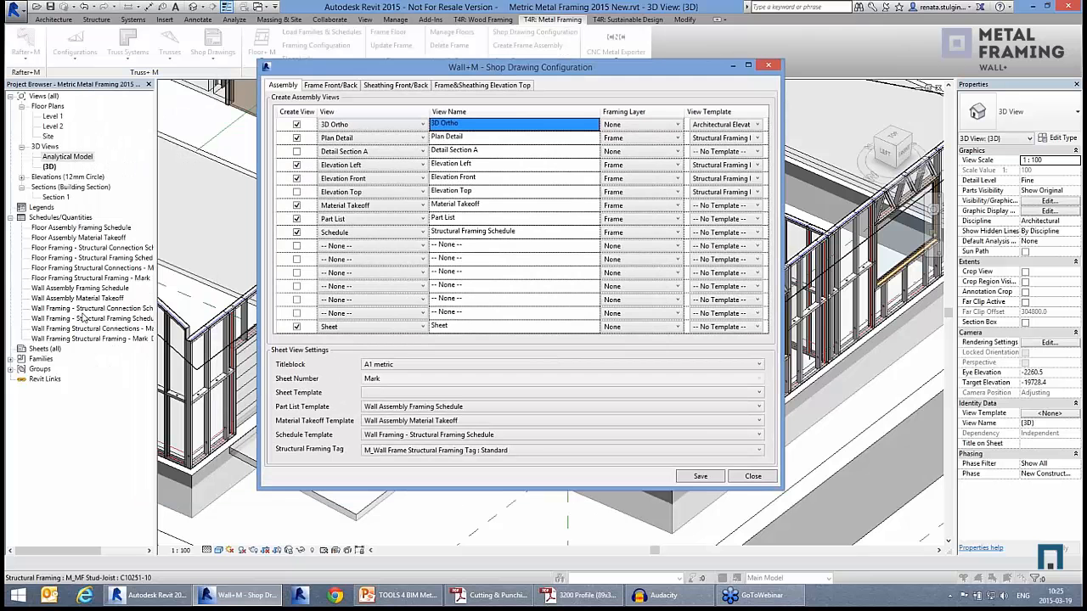
Step: Review the schedule options for the part list and material takeoff templates in the sheet view settings
{"action": "left_click", "coordinate": [388, 409]}
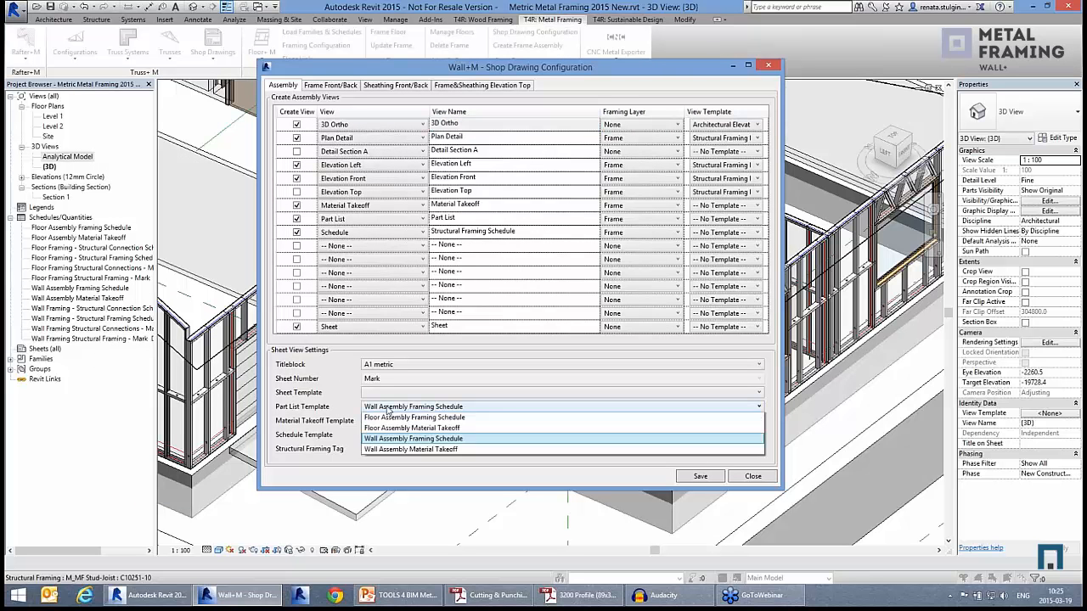
{"action": "left_click", "coordinate": [388, 408]}
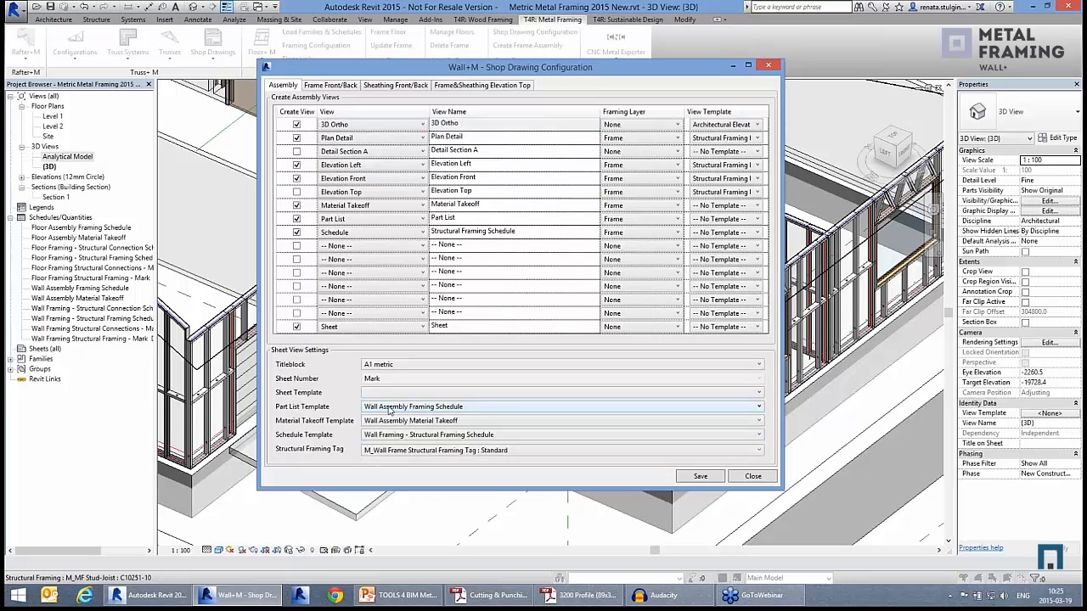
{"action": "left_click", "coordinate": [397, 421]}
{"action": "left_click", "coordinate": [397, 421]}
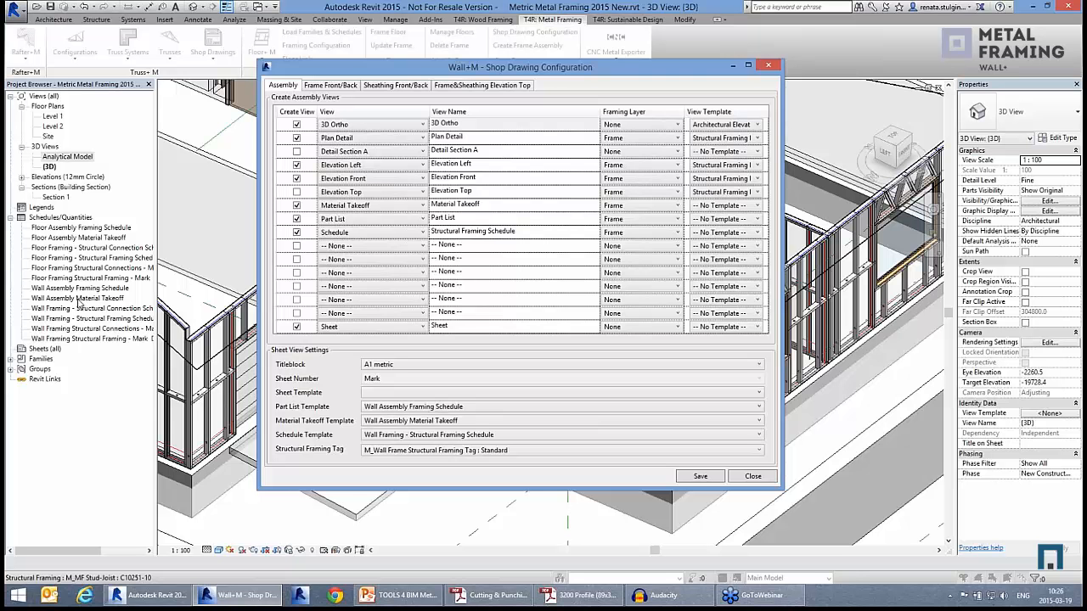
{"action": "left_click", "coordinate": [380, 421]}
{"action": "left_click", "coordinate": [378, 423]}
Step: Review the Frame Front/Back dimension types for horizontal frame, vertical frame and stud dimensioning
{"action": "left_click", "coordinate": [346, 87]}
{"action": "left_click", "coordinate": [399, 126]}
{"action": "left_click", "coordinate": [400, 125]}
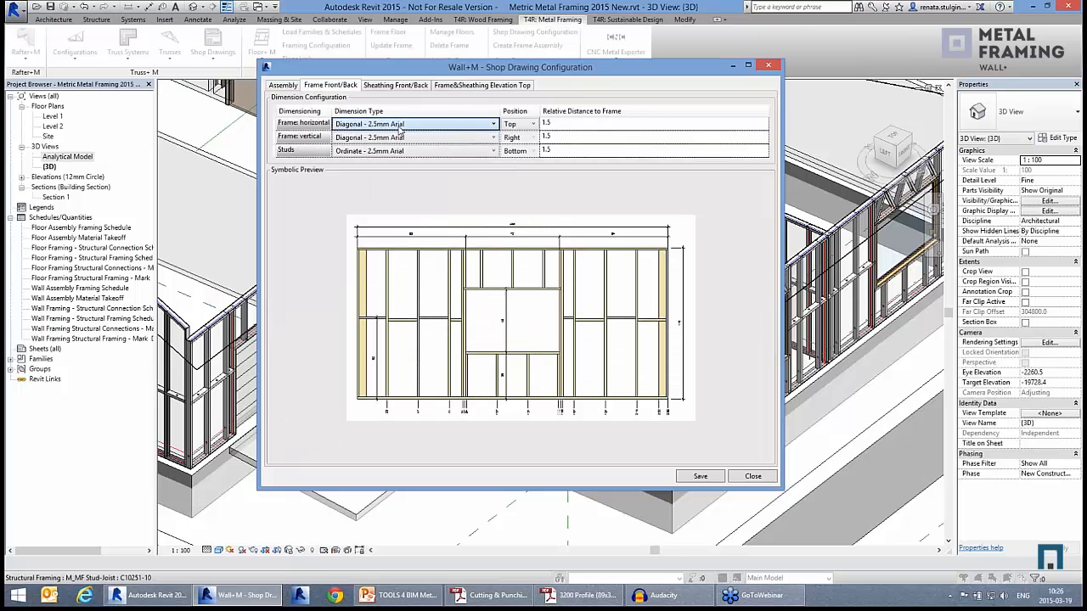
{"action": "left_click", "coordinate": [399, 138]}
{"action": "left_click", "coordinate": [398, 138]}
{"action": "left_click", "coordinate": [391, 151]}
{"action": "left_click", "coordinate": [390, 152]}
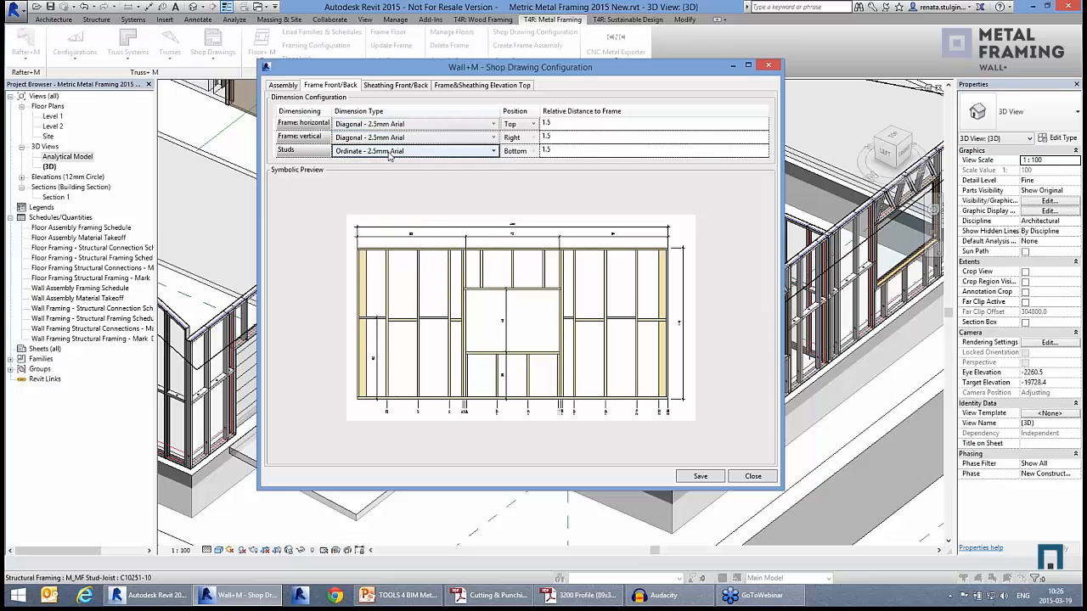
Step: Check the Sheathing Front/Back and Frame&Sheathing Elevation Top dimension settings and save the wall shop drawing configuration
{"action": "left_click", "coordinate": [399, 86]}
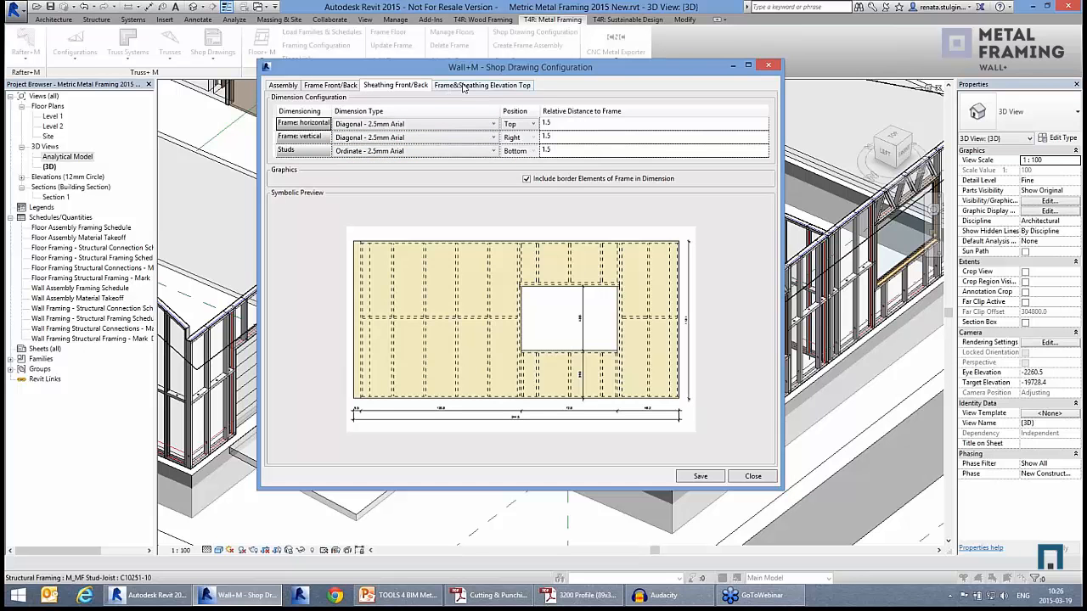
{"action": "left_click", "coordinate": [464, 86]}
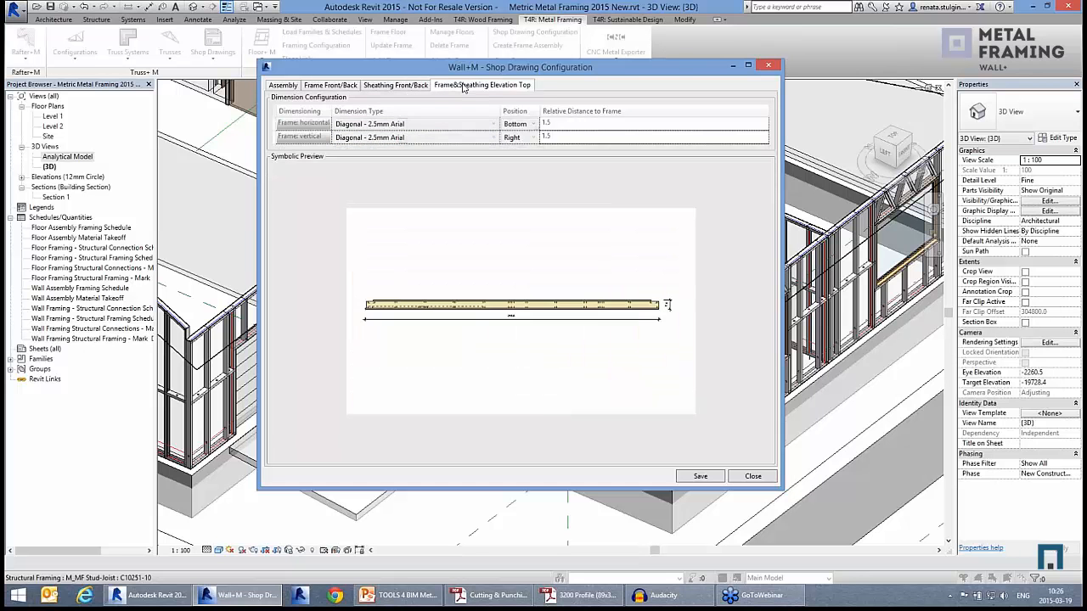
{"action": "left_click", "coordinate": [409, 88]}
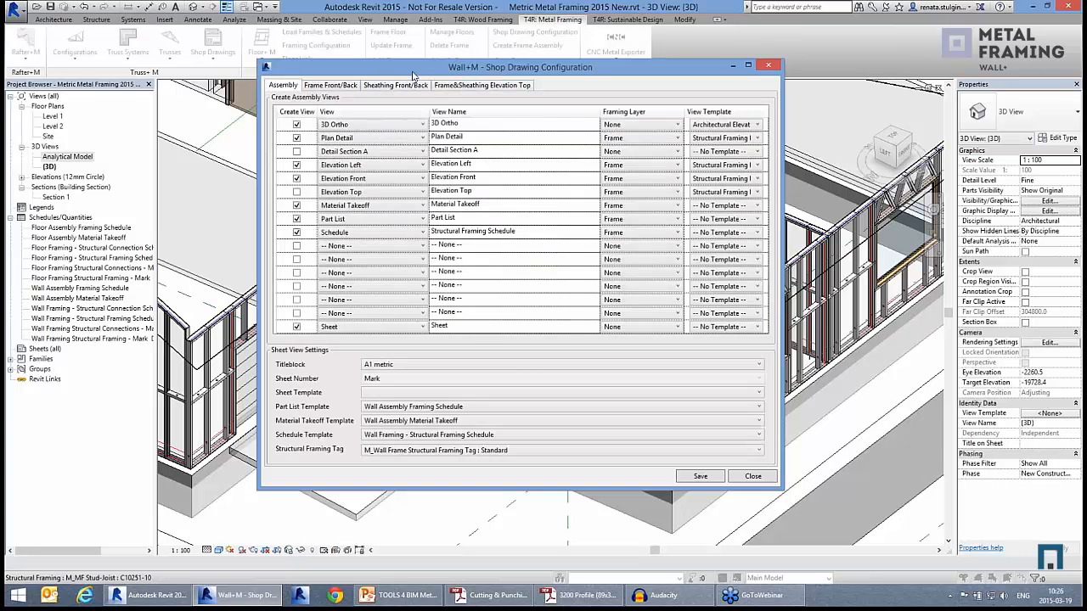
{"action": "left_click_drag", "start_coordinate": [423, 74], "coordinate": [349, 70]}
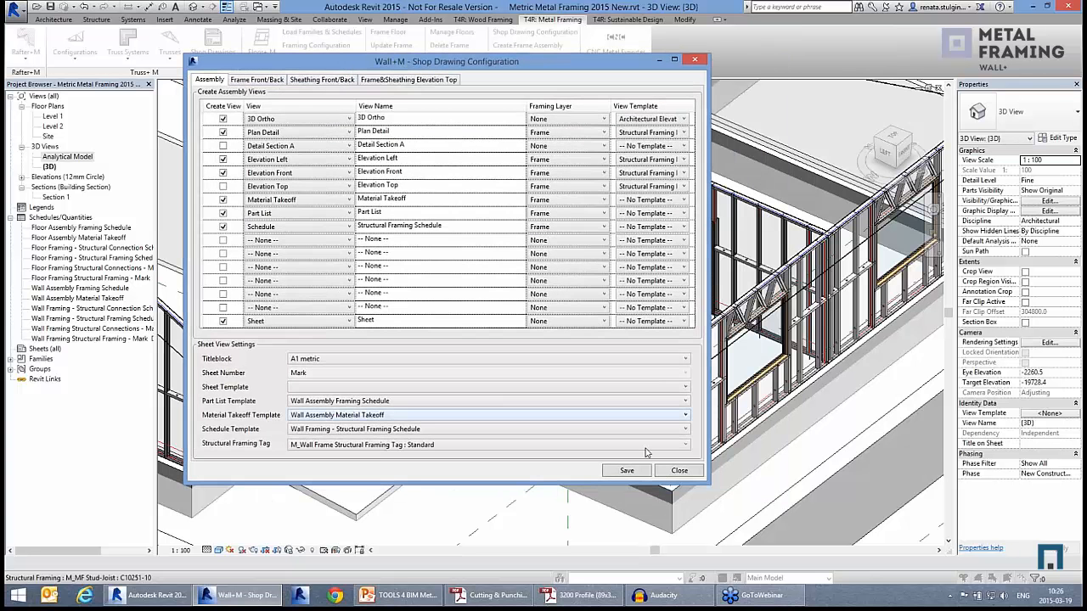
{"action": "left_click", "coordinate": [628, 471]}
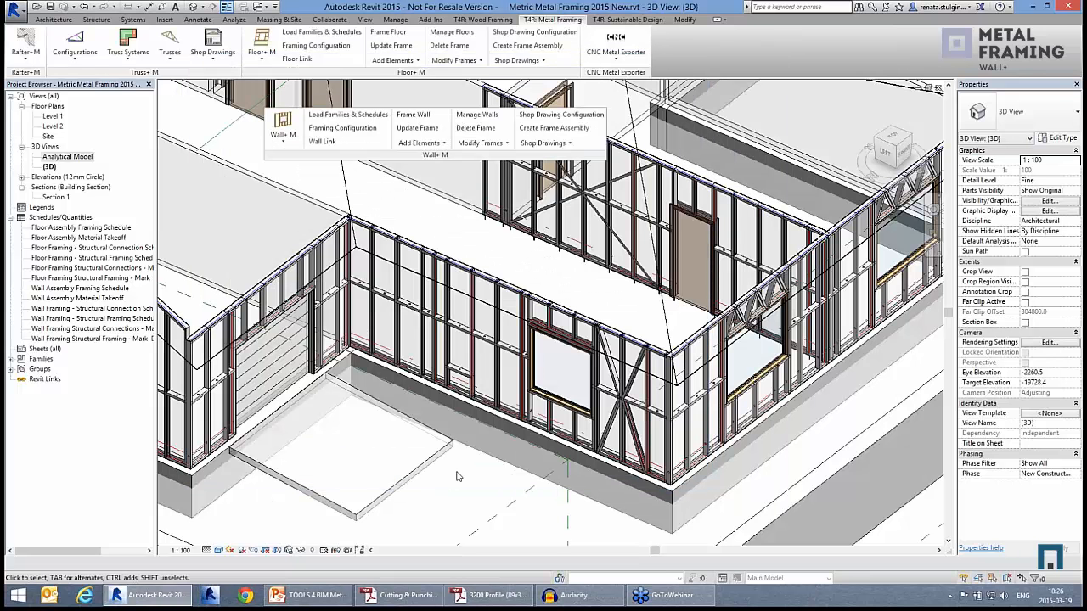
Step: Create a frame assembly for the wall with the window and cross bracing, and open the assembly's 3D Ortho view
{"action": "left_click", "coordinate": [524, 410]}
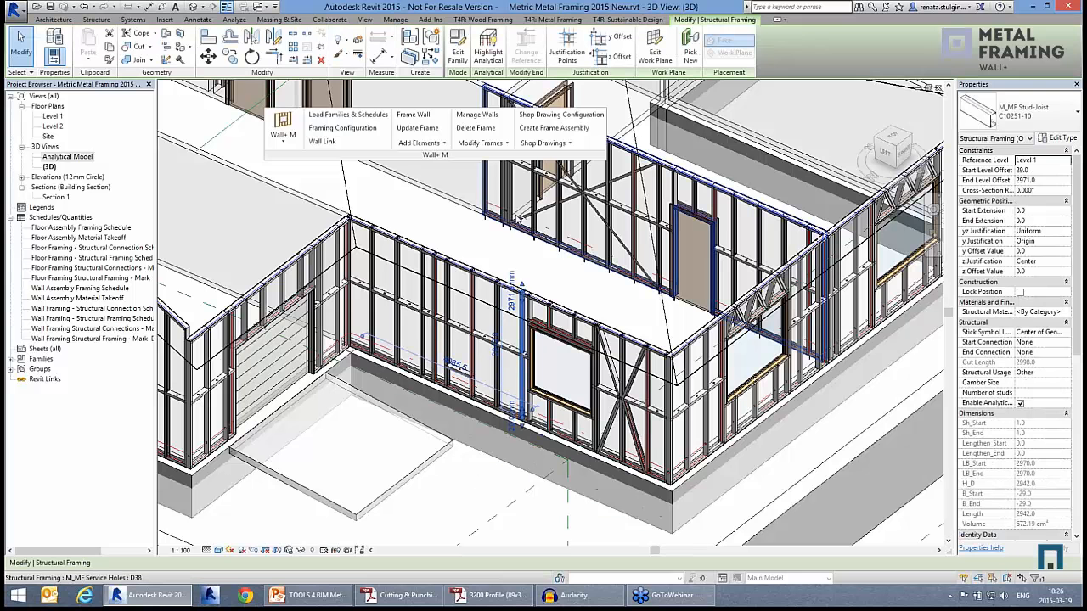
{"action": "left_click", "coordinate": [552, 128]}
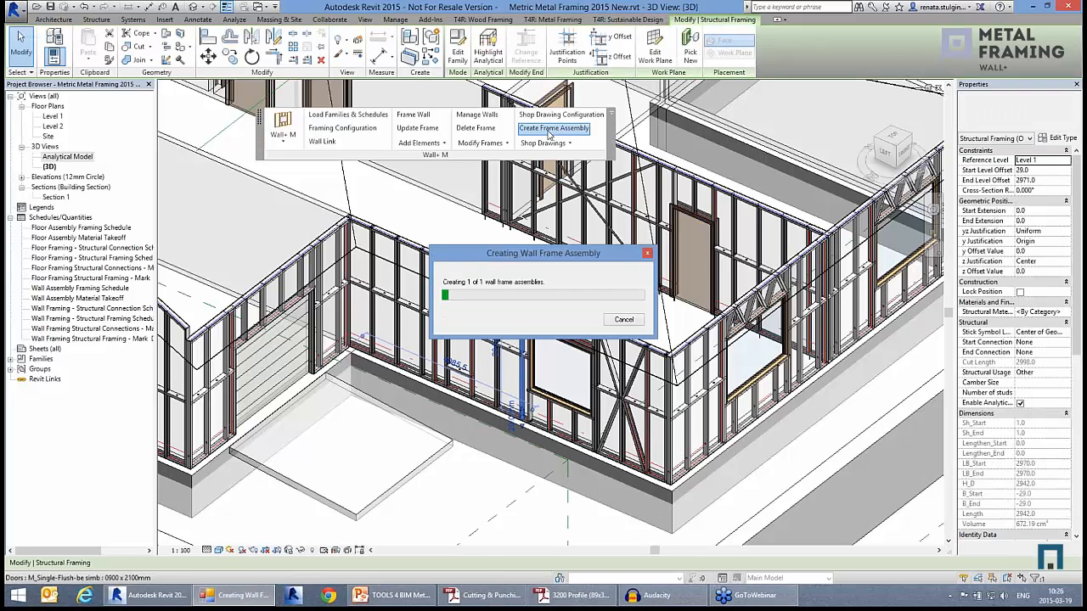
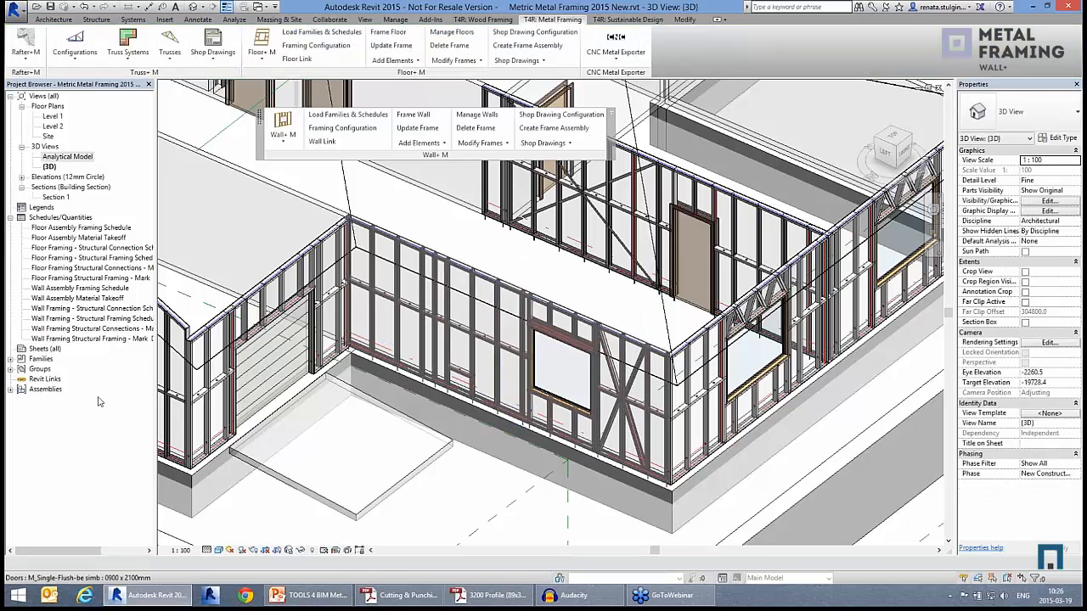
{"action": "left_click", "coordinate": [45, 390]}
{"action": "double_click", "coordinate": [40, 399]}
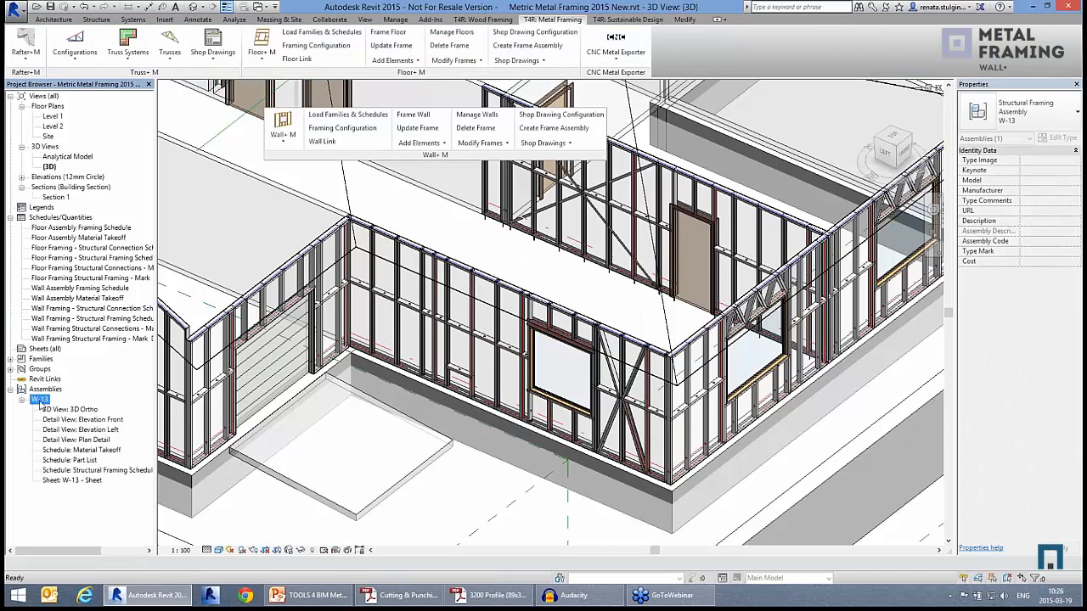
{"action": "double_click", "coordinate": [77, 411]}
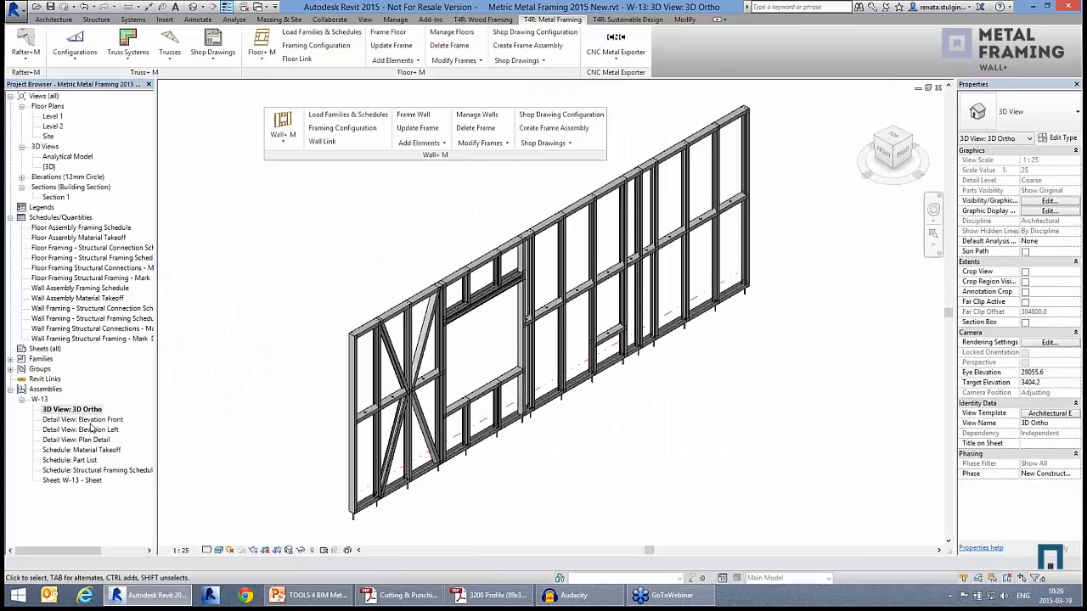
Step: In the assembly's Elevation Front view, sort the structural framing by mark and the structural connections by mark
{"action": "double_click", "coordinate": [89, 421]}
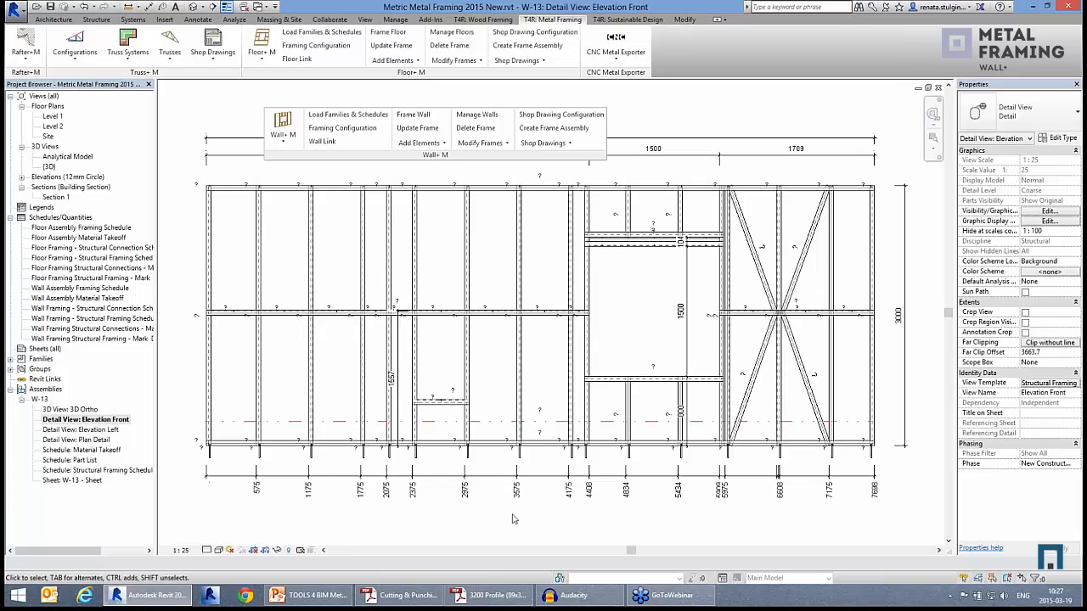
{"action": "scroll", "coordinate": [455, 525], "scroll_direction": "down", "scroll_amount": 1}
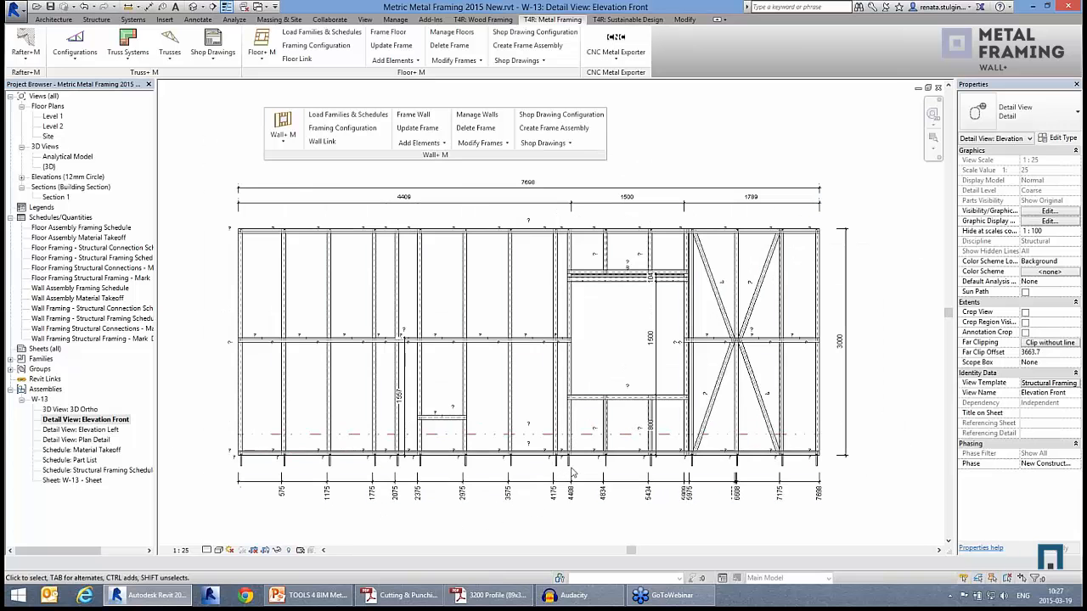
{"action": "left_click", "coordinate": [565, 145]}
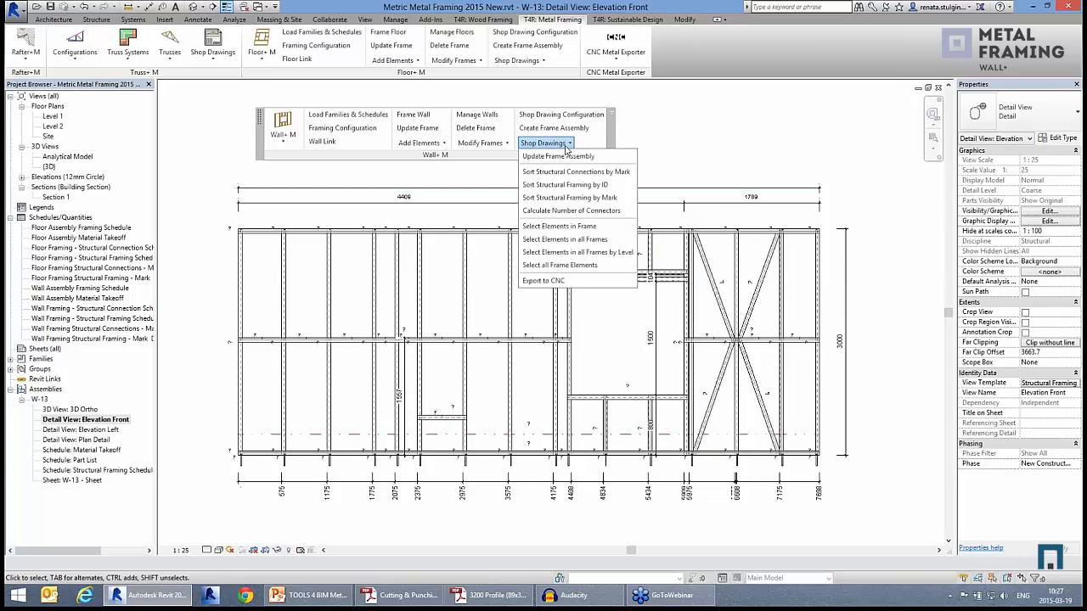
{"action": "left_click", "coordinate": [564, 199]}
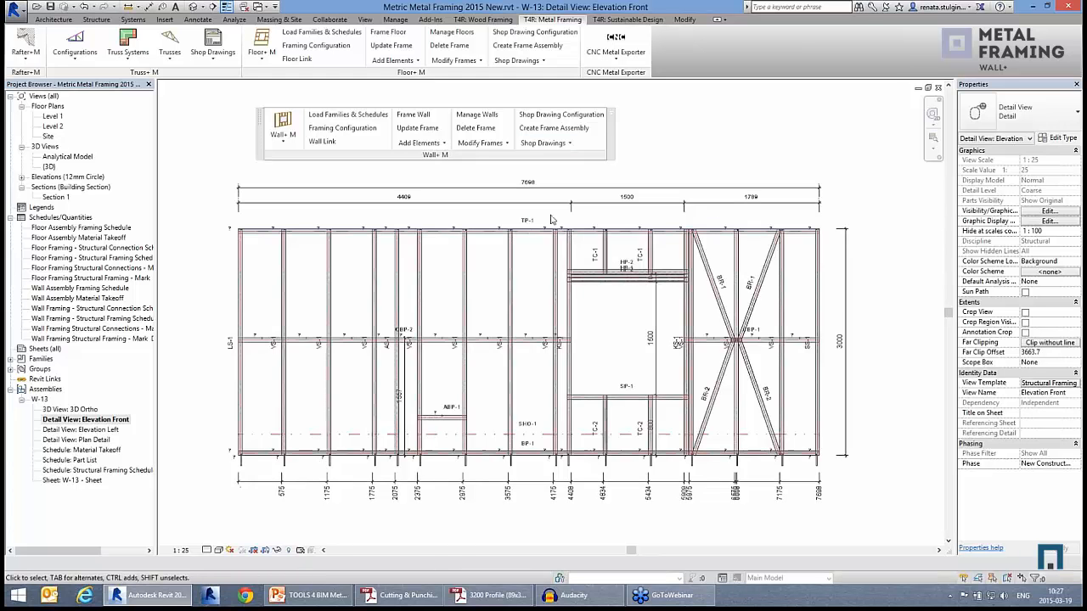
{"action": "left_click", "coordinate": [568, 143]}
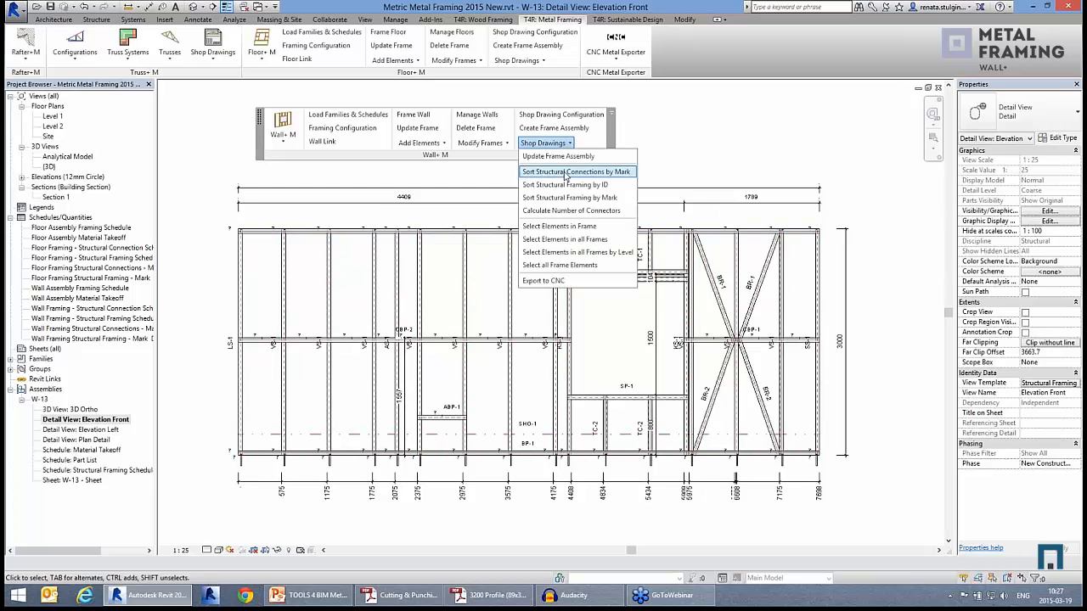
{"action": "left_click", "coordinate": [566, 174]}
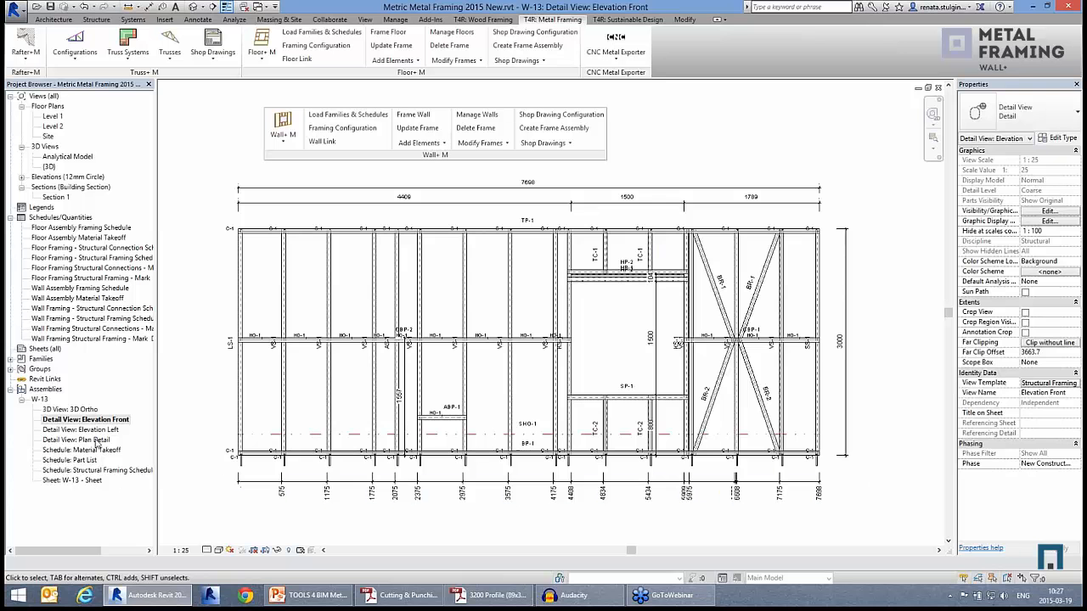
Step: Review the assembly's Plan Detail, Material Takeoff and Part List, and widen the Framing Member Mass column in the Structural Framing Schedule
{"action": "double_click", "coordinate": [87, 441]}
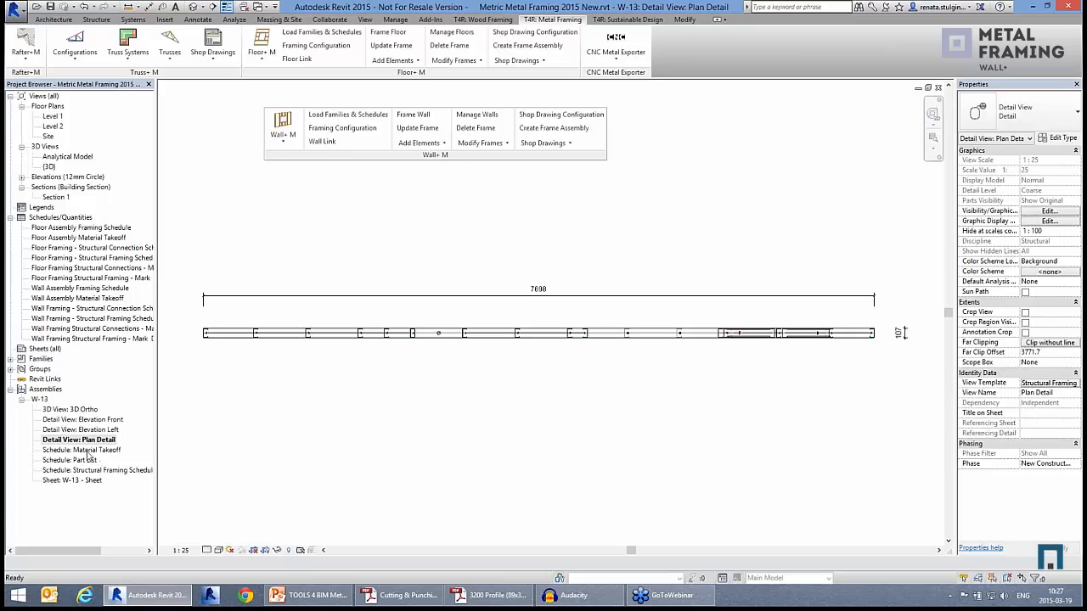
{"action": "double_click", "coordinate": [83, 450]}
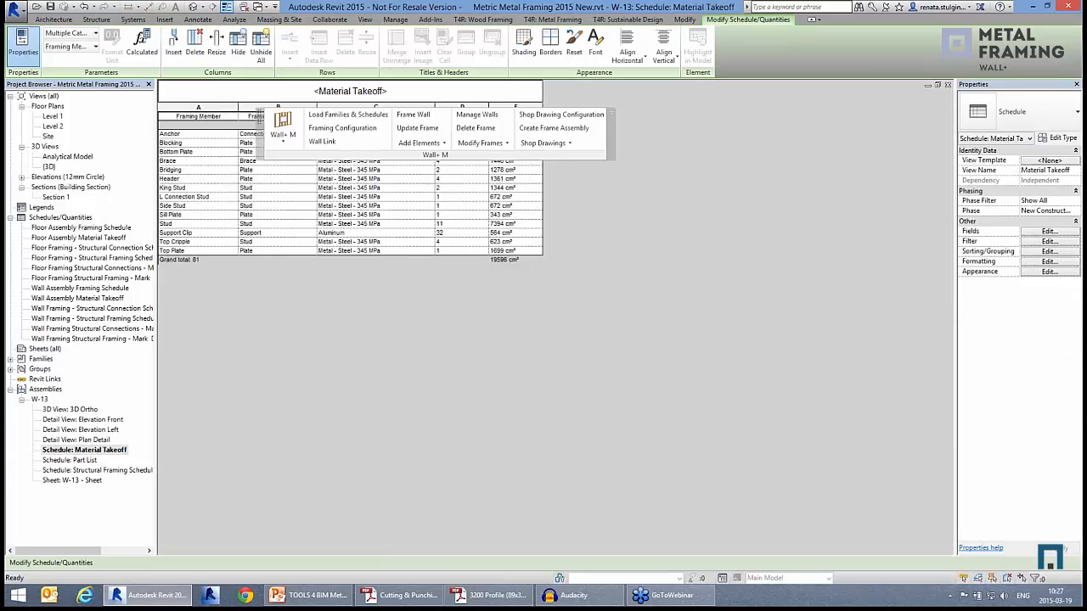
{"action": "double_click", "coordinate": [93, 461]}
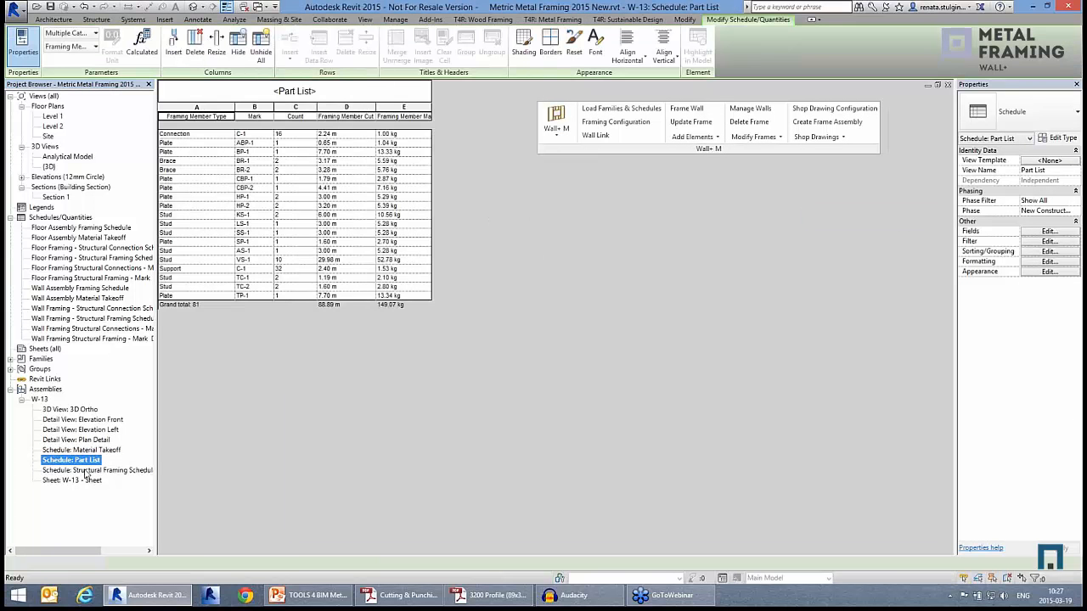
{"action": "double_click", "coordinate": [87, 471]}
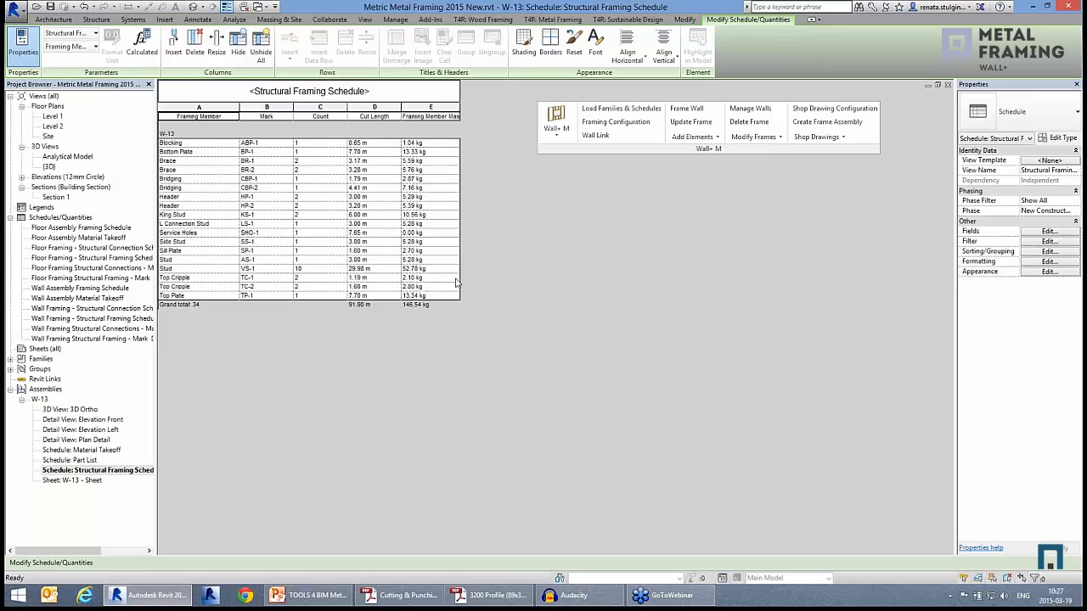
{"action": "left_click_drag", "start_coordinate": [460, 107], "coordinate": [471, 107]}
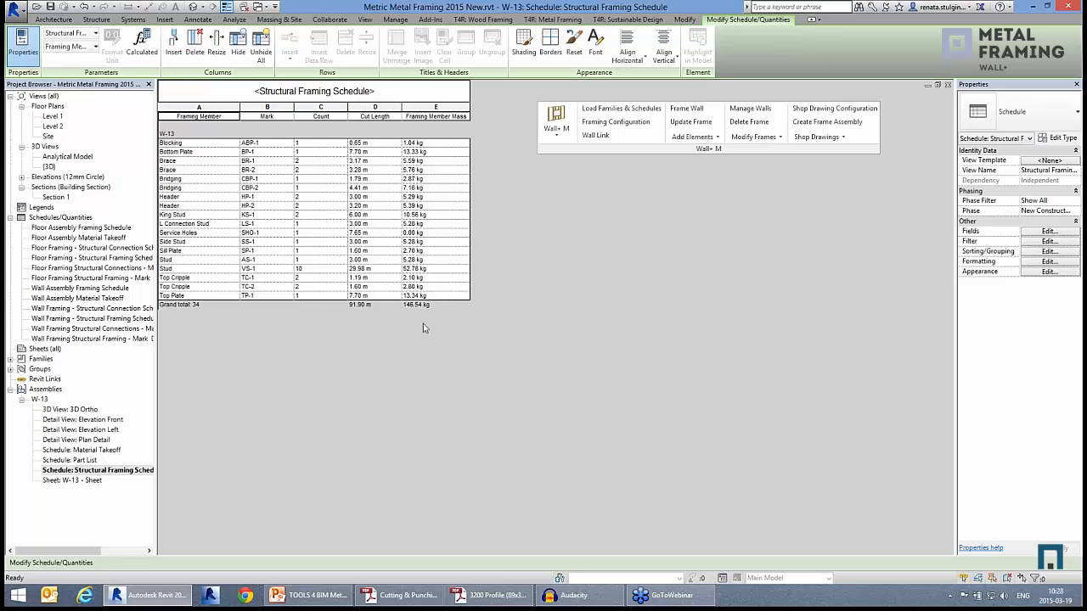
Step: Open the W-13 sheet and place the Elevation Front view in its upper left area with the 3D Ortho view beside it
{"action": "double_click", "coordinate": [85, 481]}
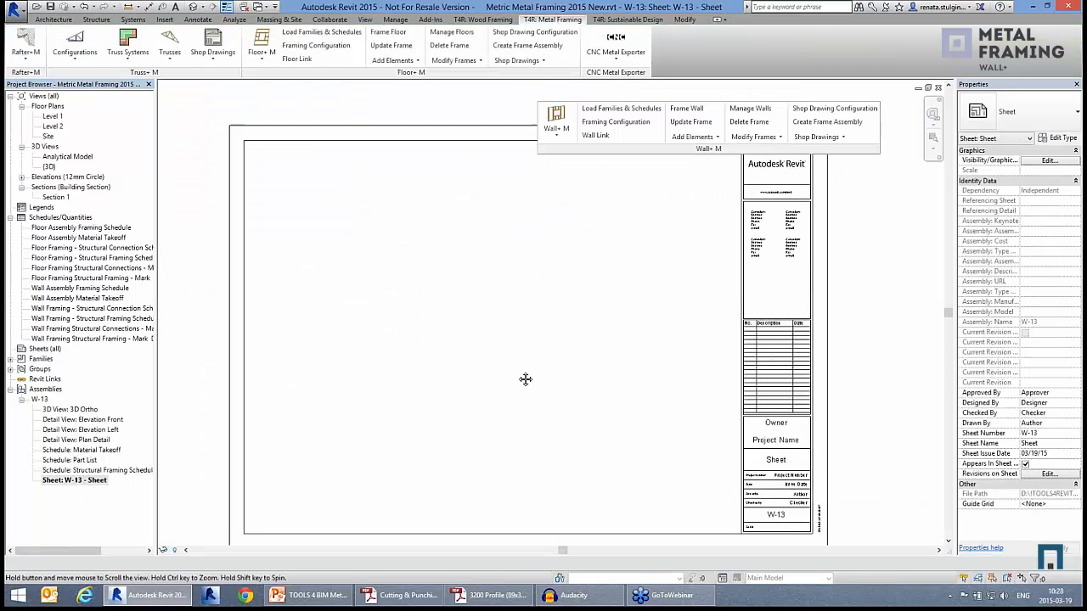
{"action": "left_click", "coordinate": [99, 419]}
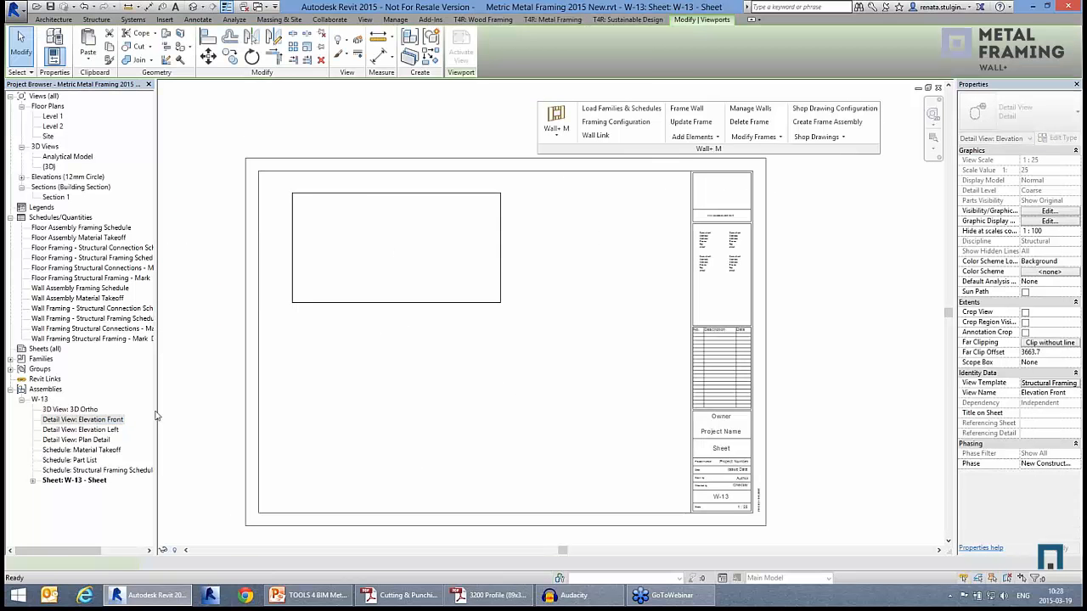
{"action": "left_click", "coordinate": [396, 250]}
{"action": "left_click", "coordinate": [77, 410]}
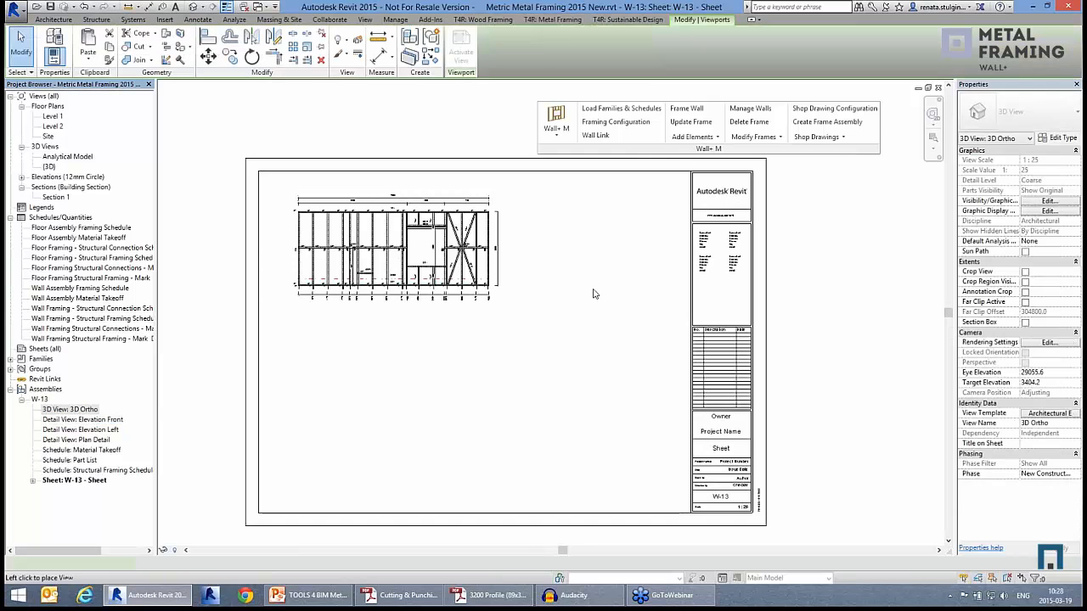
{"action": "left_click", "coordinate": [603, 285]}
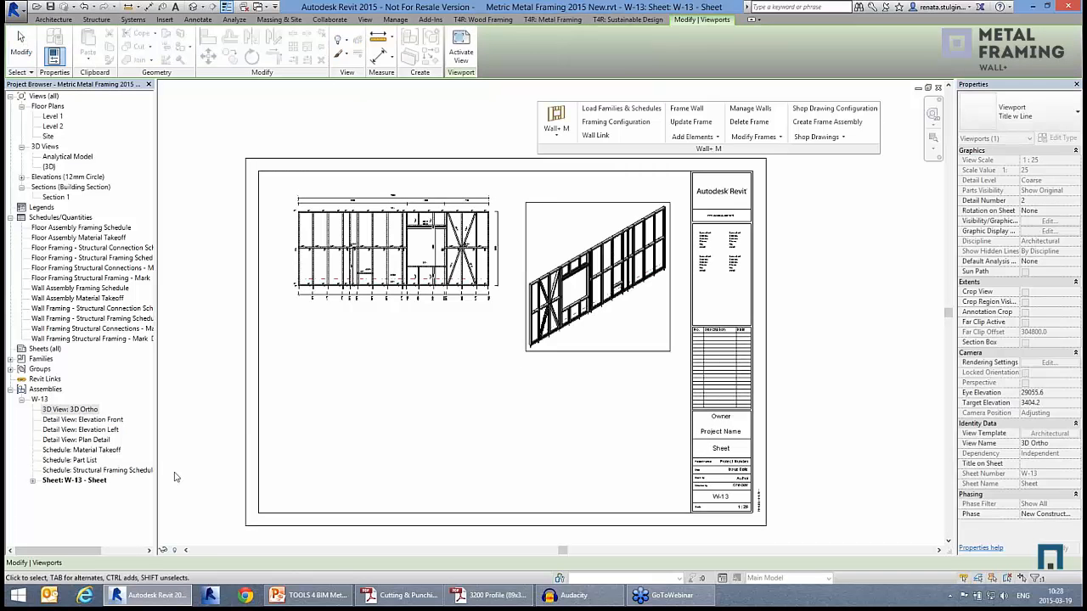
Step: Place the Material Takeoff, Part List and Structural Framing Schedule side by side along the lower part of the sheet
{"action": "left_click_drag", "start_coordinate": [84, 450], "coordinate": [351, 453]}
{"action": "left_click", "coordinate": [353, 454]}
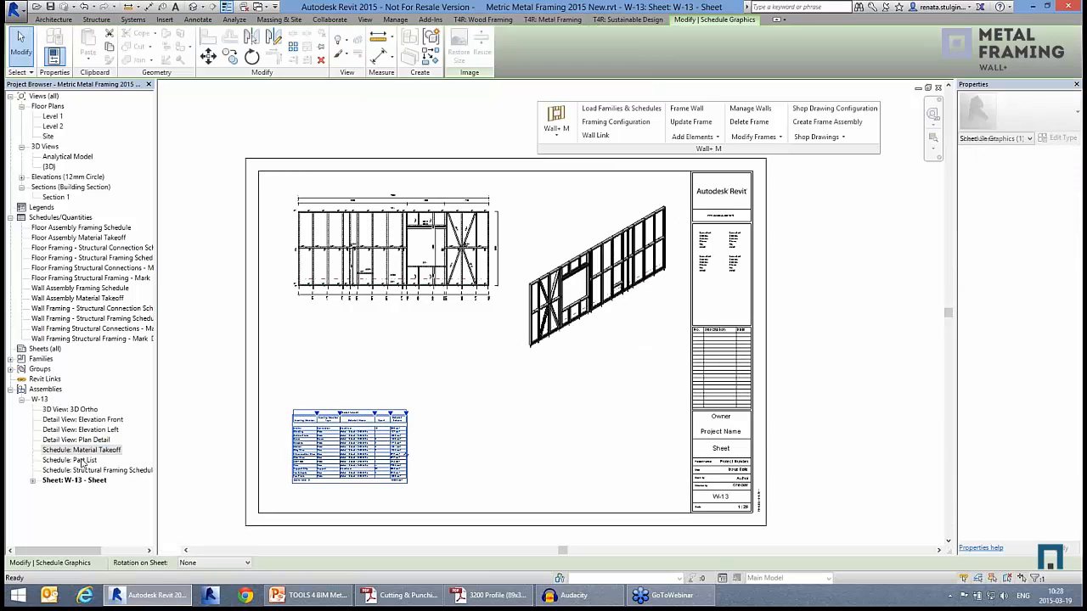
{"action": "left_click", "coordinate": [79, 460]}
{"action": "left_click_drag", "start_coordinate": [245, 468], "coordinate": [481, 449]}
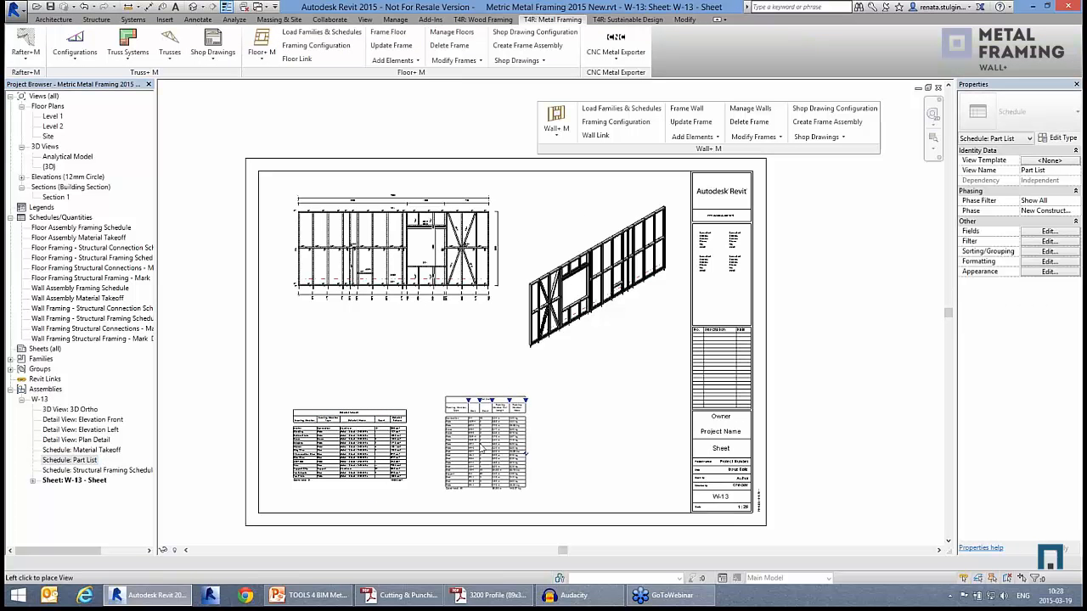
{"action": "left_click", "coordinate": [469, 447]}
{"action": "left_click_drag", "start_coordinate": [91, 471], "coordinate": [569, 434]}
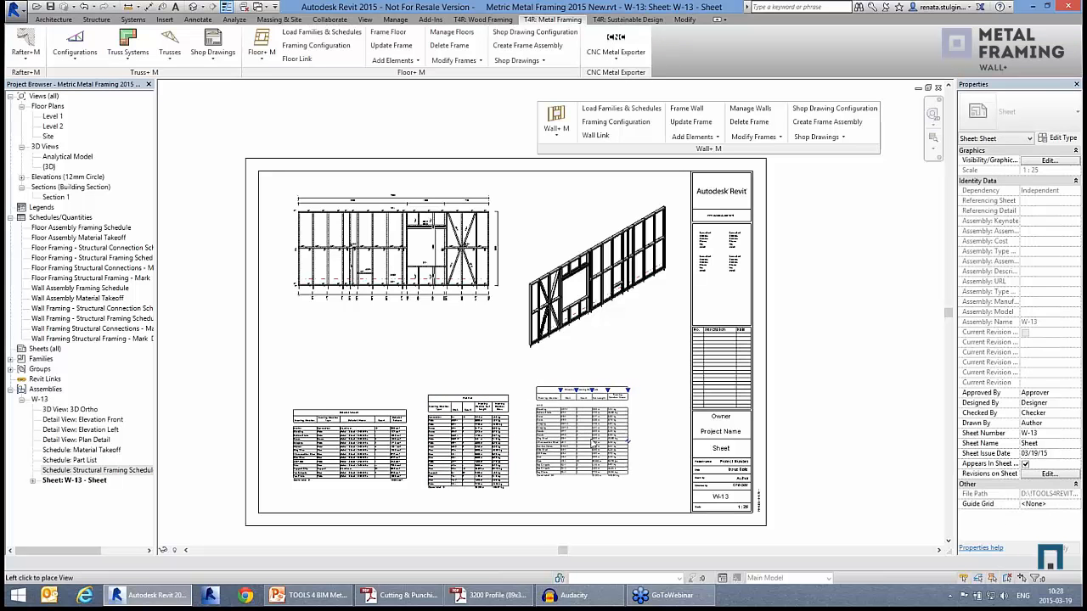
{"action": "left_click", "coordinate": [597, 444]}
{"action": "left_click", "coordinate": [669, 417]}
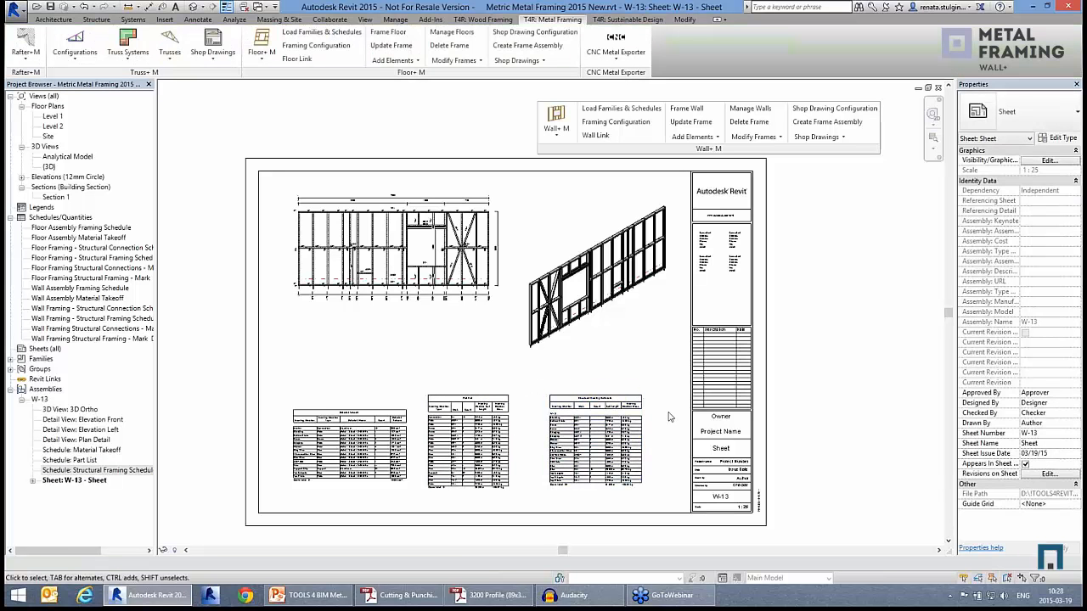
Step: Place the Plan Detail view on the sheet below the front elevation, aligned with it, and check the sheet layout
{"action": "left_click", "coordinate": [89, 441]}
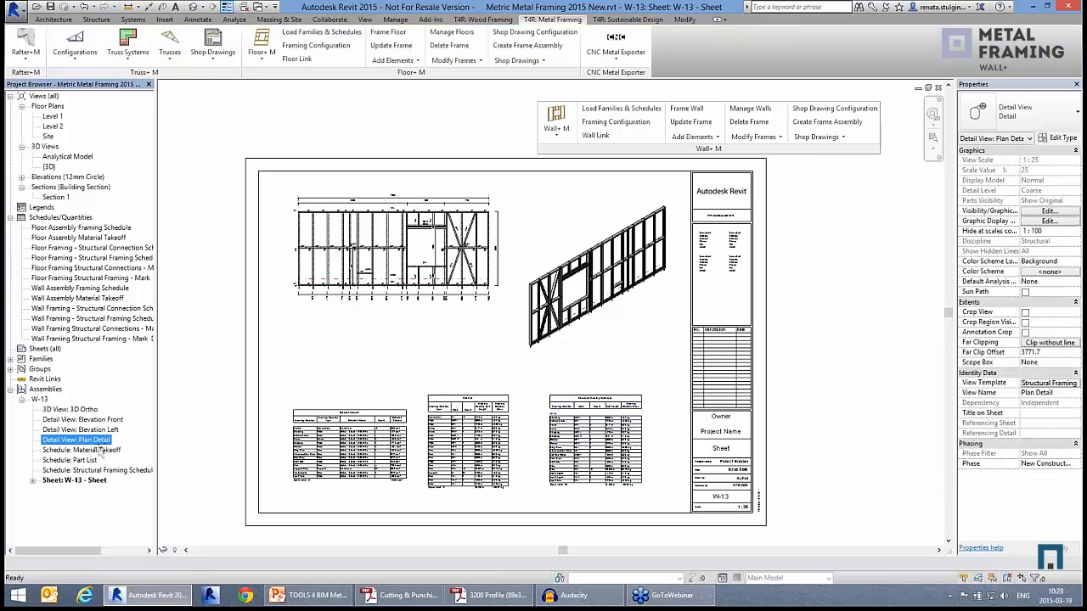
{"action": "left_click_drag", "start_coordinate": [436, 397], "coordinate": [419, 363]}
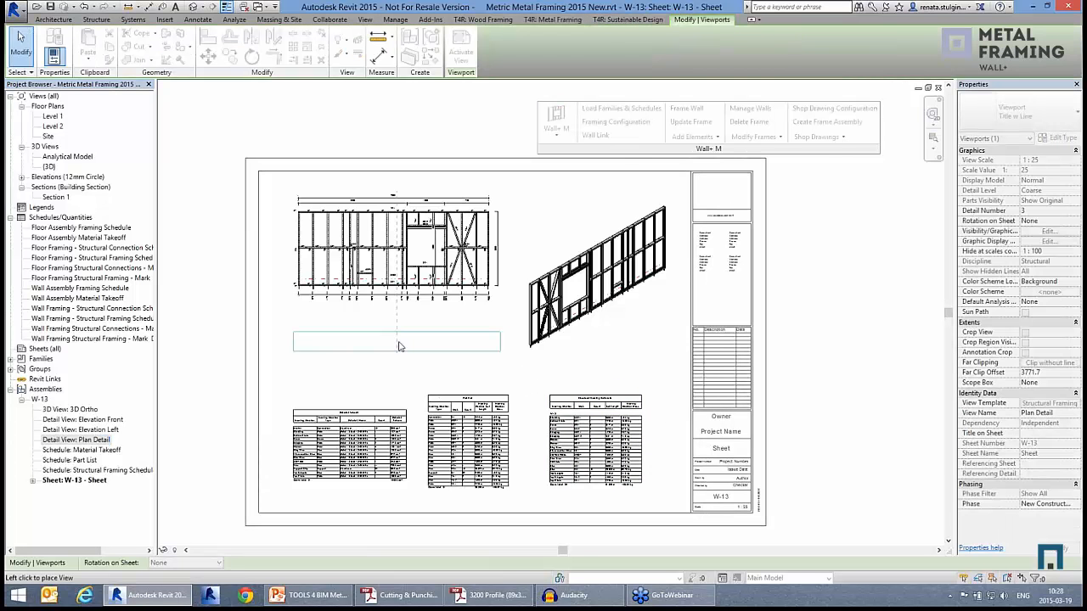
{"action": "left_click", "coordinate": [399, 343]}
{"action": "left_click", "coordinate": [601, 357]}
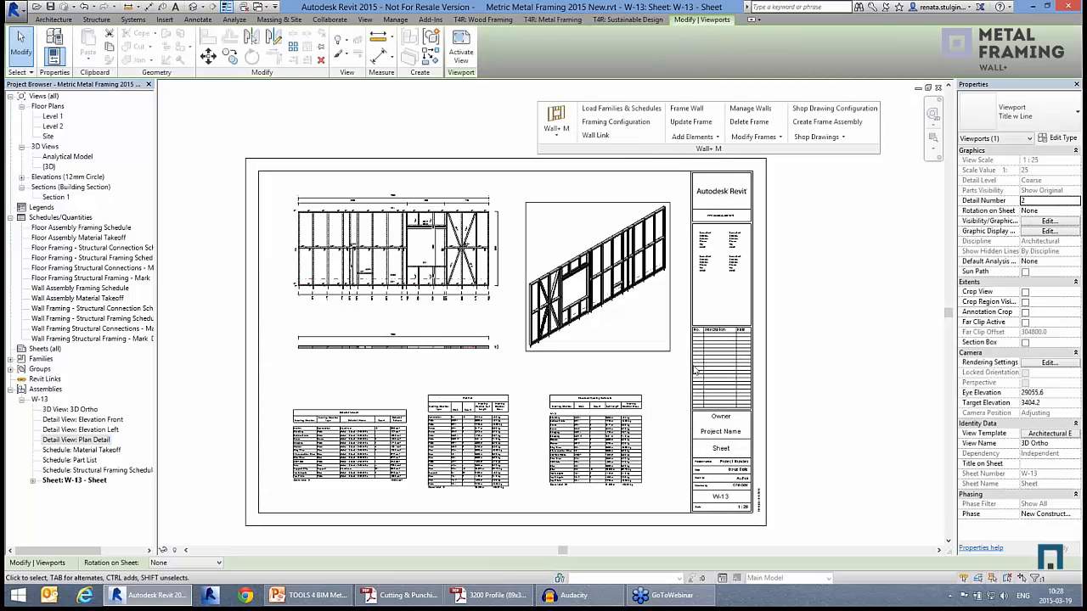
{"action": "left_click", "coordinate": [808, 367]}
{"action": "scroll", "coordinate": [497, 387], "scroll_direction": "up", "scroll_amount": 3}
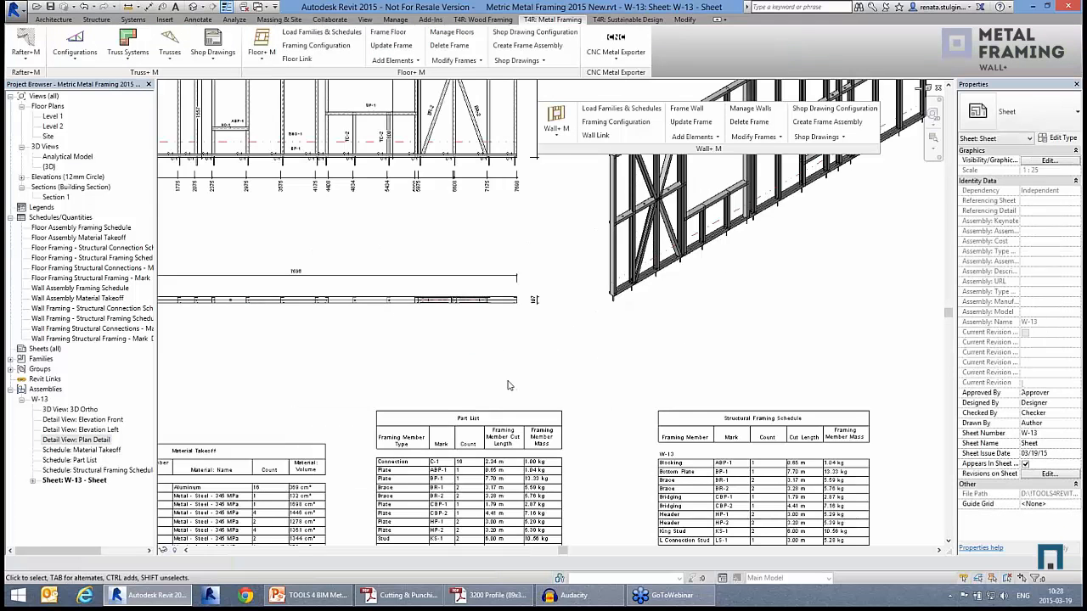
{"action": "scroll", "coordinate": [481, 318], "scroll_direction": "down", "scroll_amount": 2}
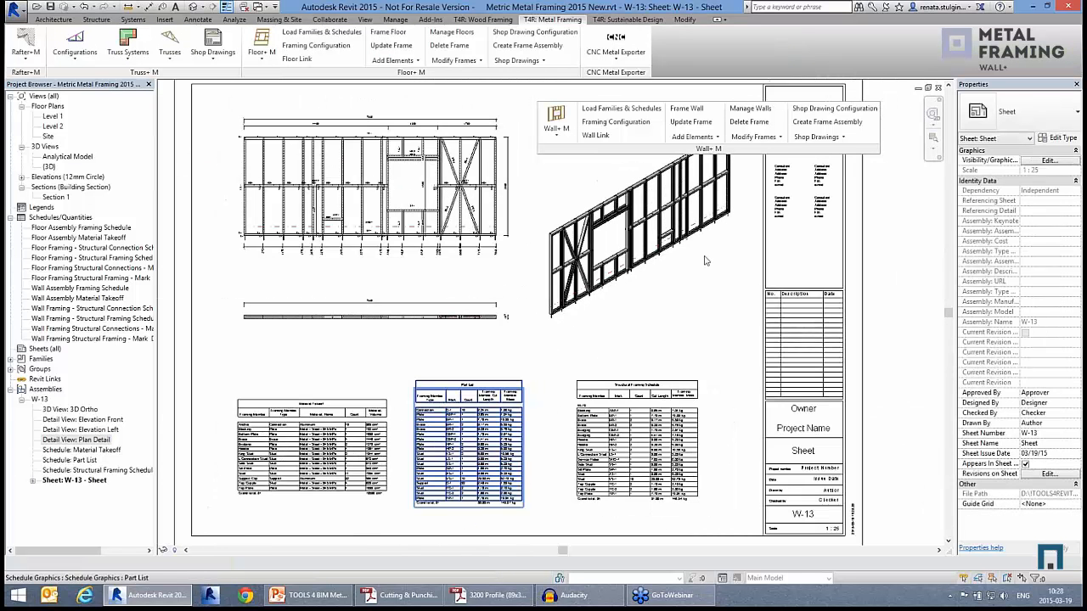
Step: Set the sheet template to W-13 - W-13 - Sheet in the wall shop drawing configuration and save it
{"action": "left_click", "coordinate": [817, 139]}
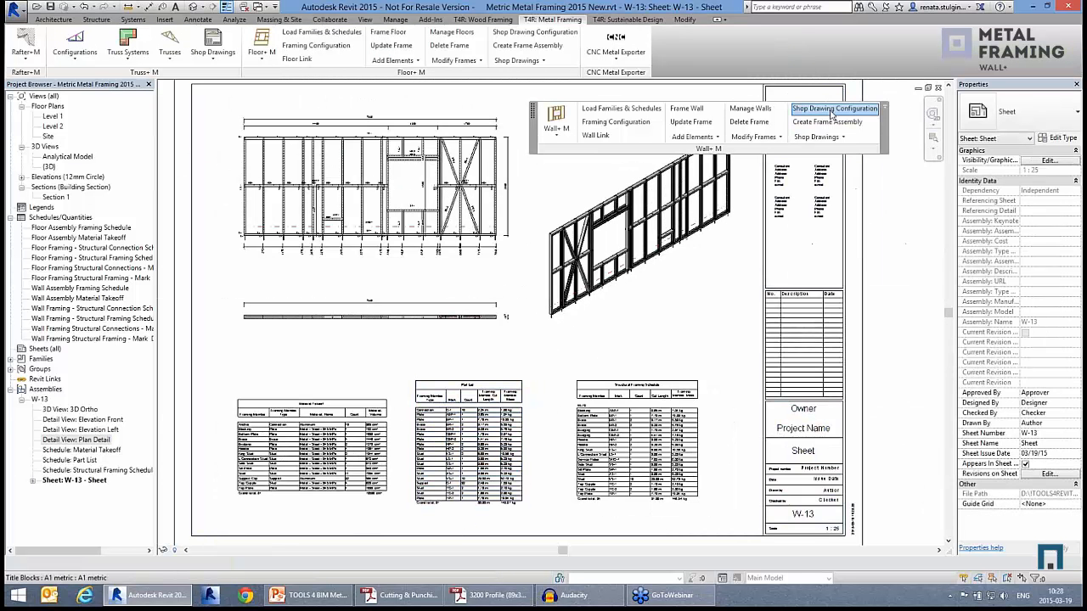
{"action": "left_click", "coordinate": [834, 110]}
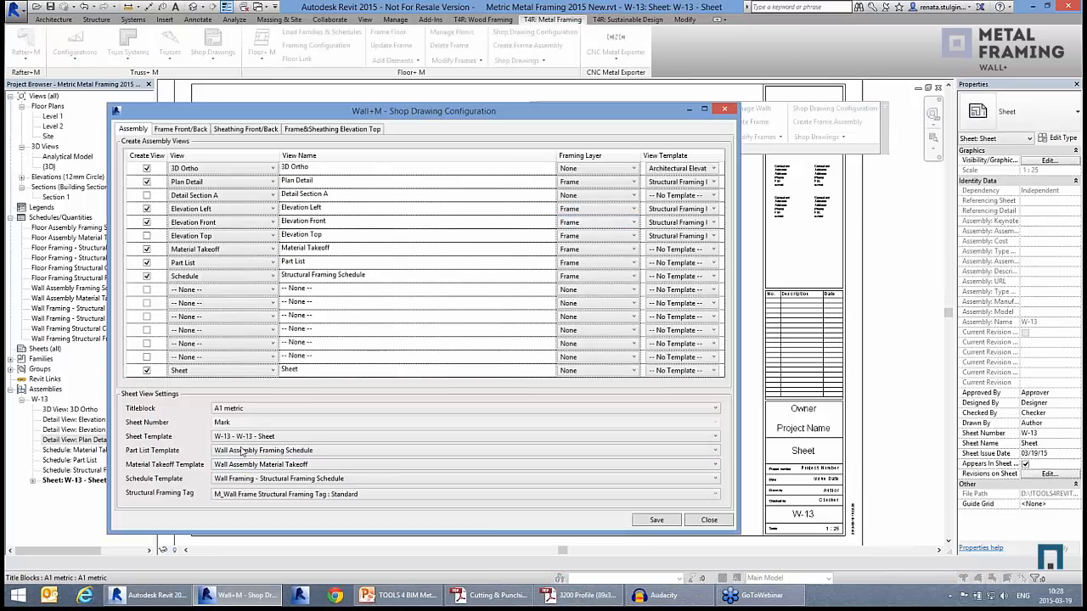
{"action": "left_click", "coordinate": [241, 438]}
{"action": "left_click", "coordinate": [175, 442]}
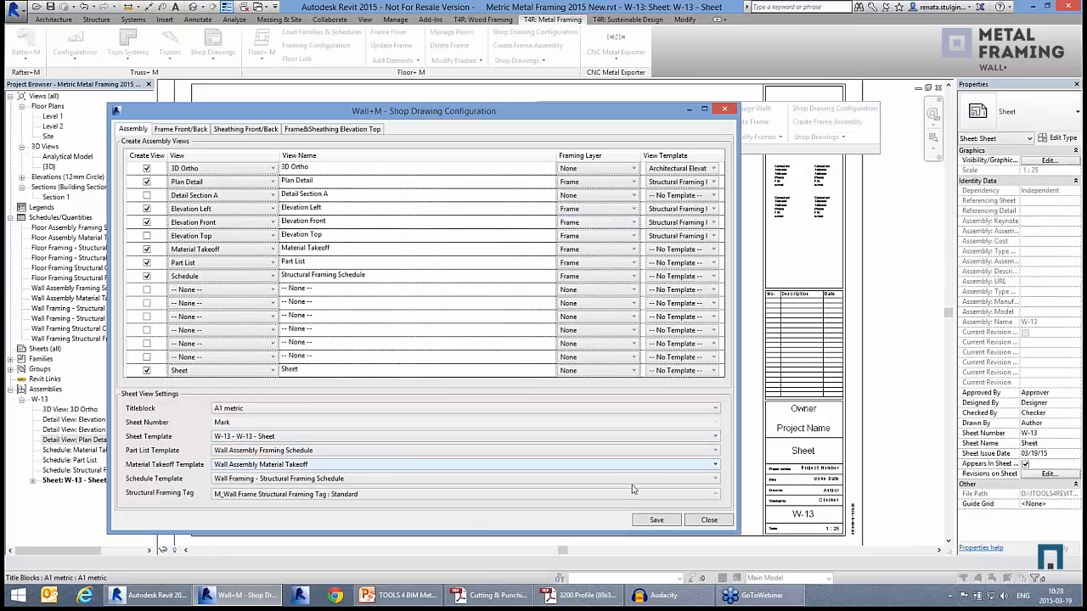
{"action": "left_click", "coordinate": [657, 520]}
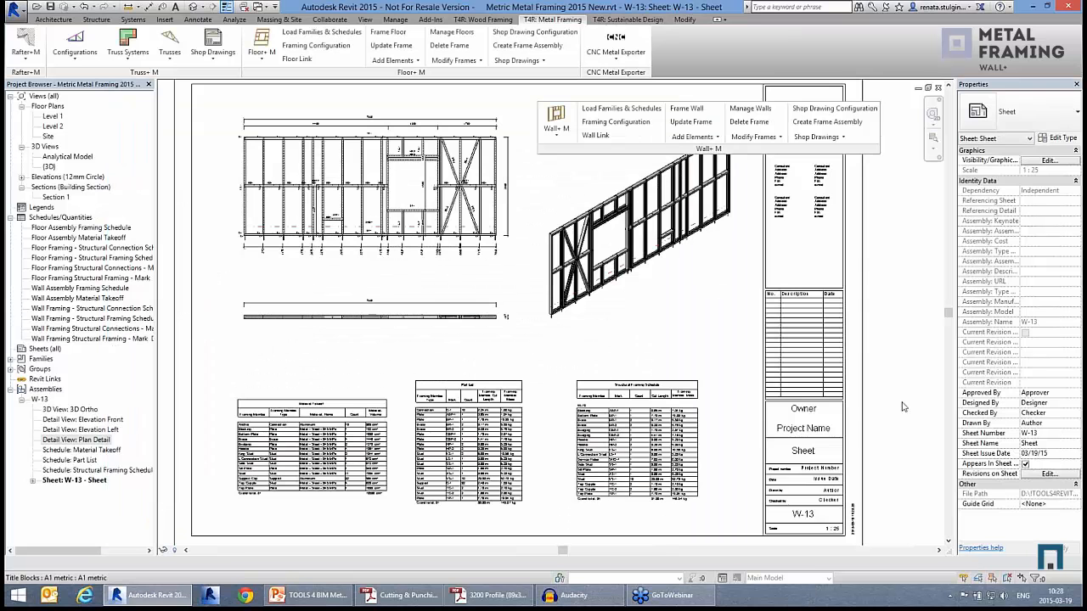
Step: In the {3D} view, create a frame assembly for the interior wall with the door and cross bracing, and close the report
{"action": "double_click", "coordinate": [53, 167]}
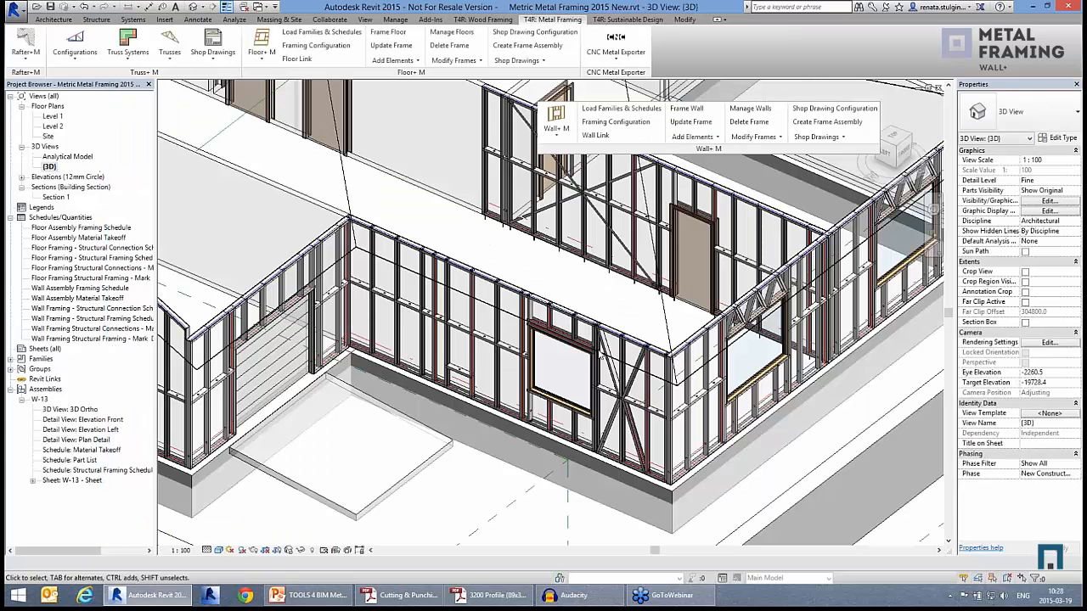
{"action": "middle_click_drag", "start_coordinate": [573, 316], "coordinate": [544, 344]}
{"action": "left_click", "coordinate": [705, 257]}
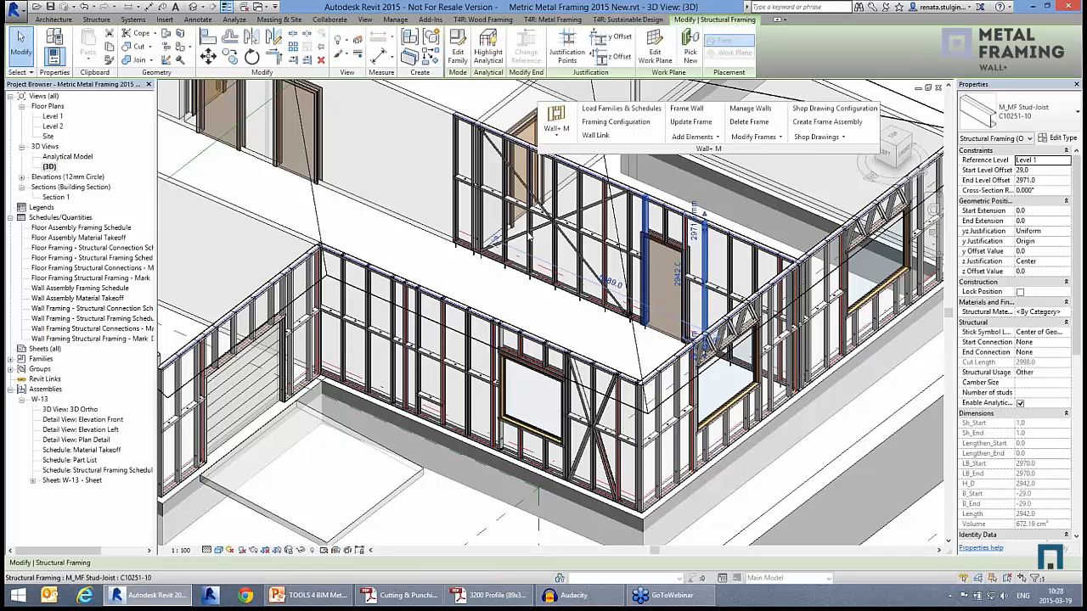
{"action": "left_click", "coordinate": [816, 128]}
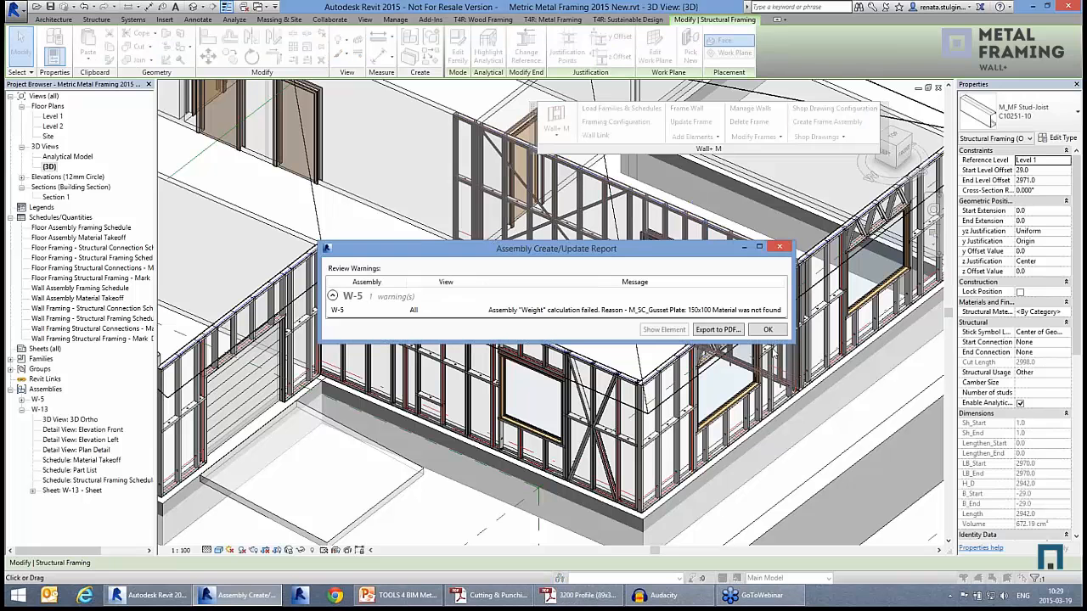
{"action": "left_click", "coordinate": [768, 330]}
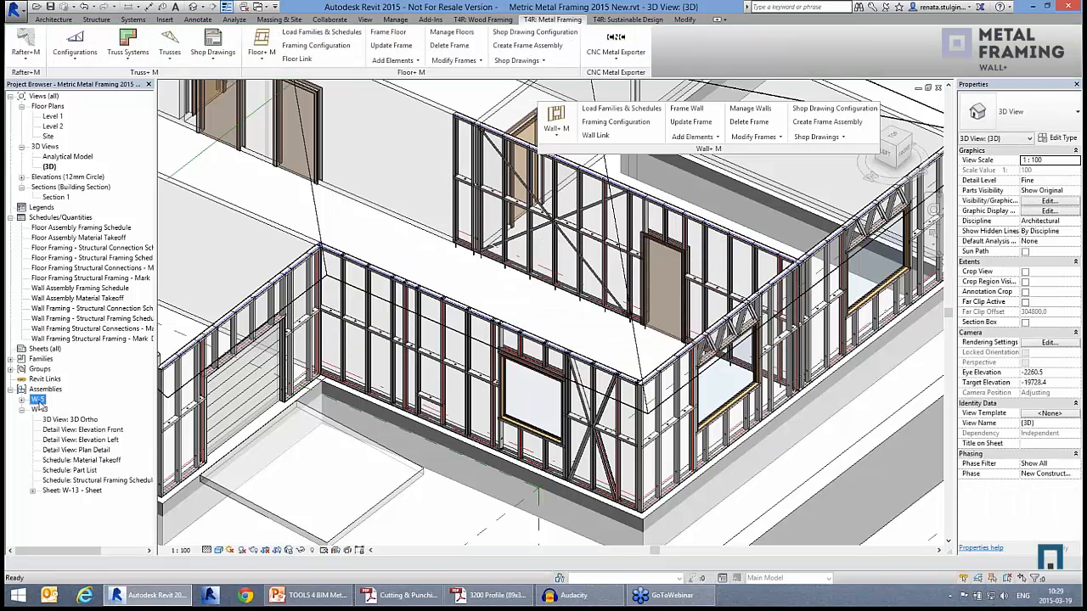
Step: Open the W-5 sheet, examine its elevation, 3D view, plan details and schedules, and close it
{"action": "left_click", "coordinate": [73, 481]}
{"action": "double_click", "coordinate": [74, 484]}
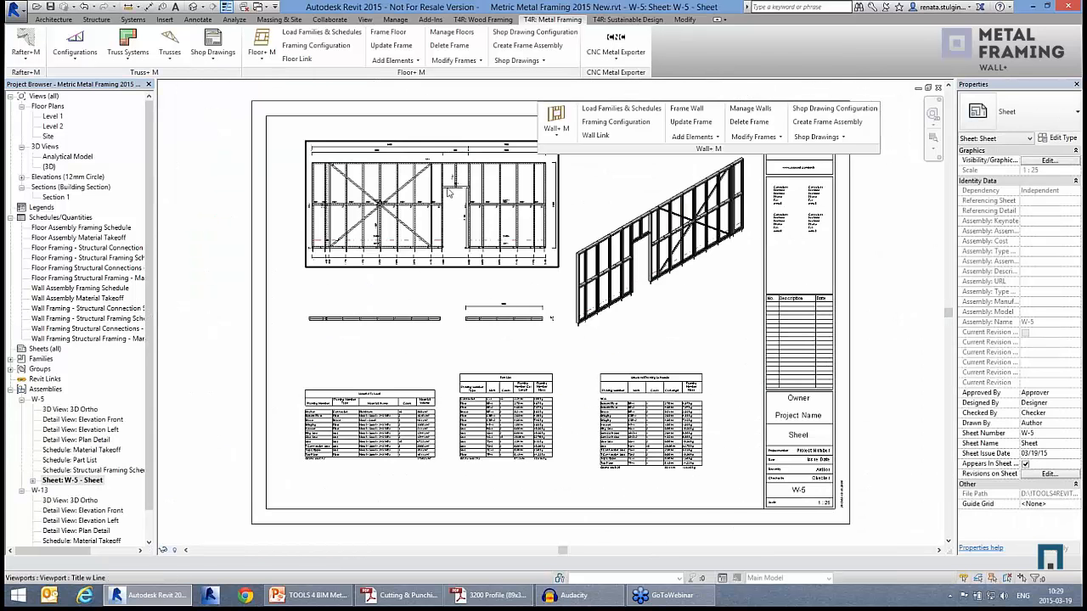
{"action": "scroll", "coordinate": [405, 191], "scroll_direction": "up", "scroll_amount": 1}
{"action": "scroll", "coordinate": [407, 179], "scroll_direction": "up", "scroll_amount": 3}
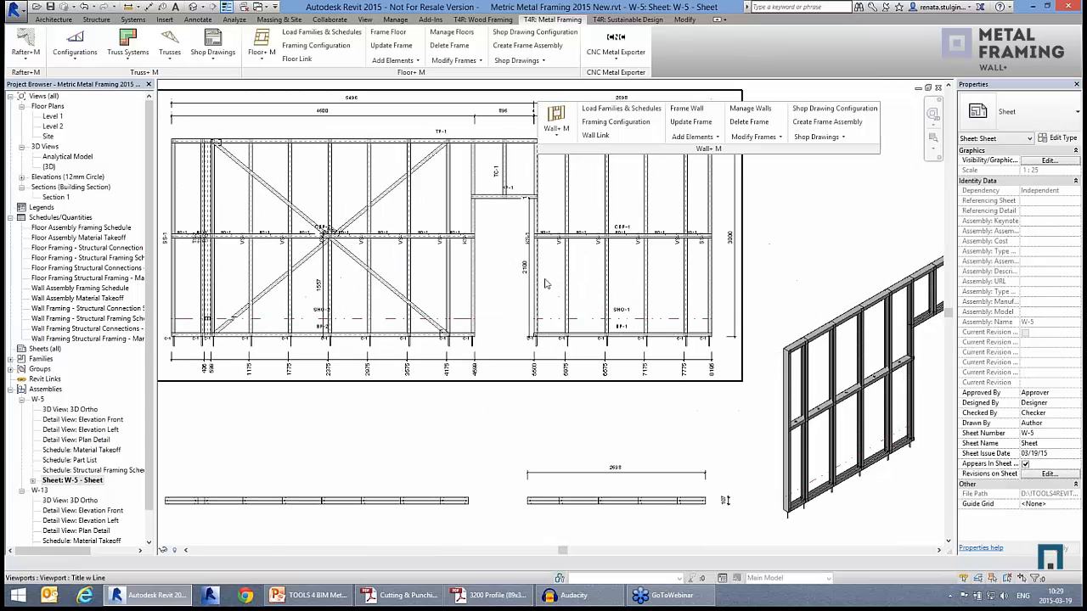
{"action": "scroll", "coordinate": [339, 192], "scroll_direction": "down", "scroll_amount": 2}
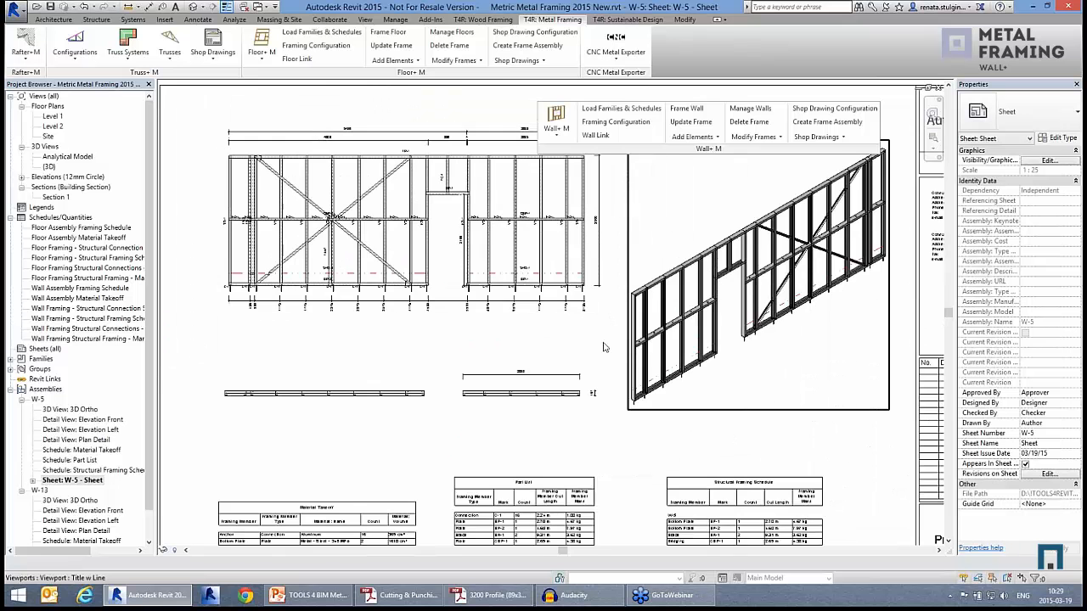
{"action": "scroll", "coordinate": [510, 281], "scroll_direction": "down", "scroll_amount": 2}
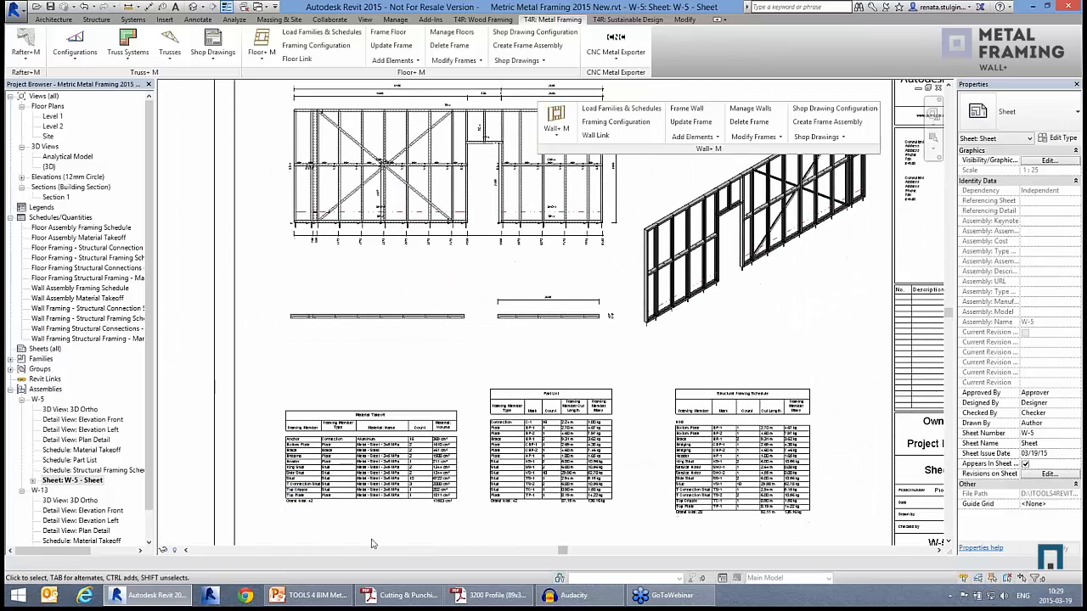
{"action": "scroll", "coordinate": [364, 540], "scroll_direction": "up", "scroll_amount": 3}
{"action": "middle_click_drag", "start_coordinate": [606, 515], "coordinate": [377, 517]}
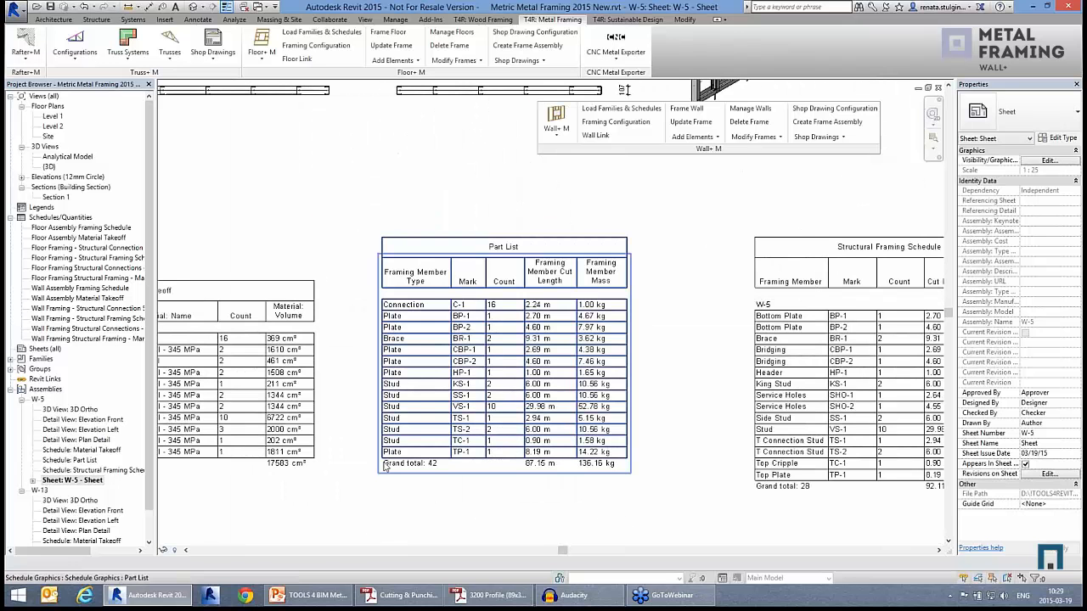
{"action": "scroll", "coordinate": [385, 467], "scroll_direction": "down", "scroll_amount": 1}
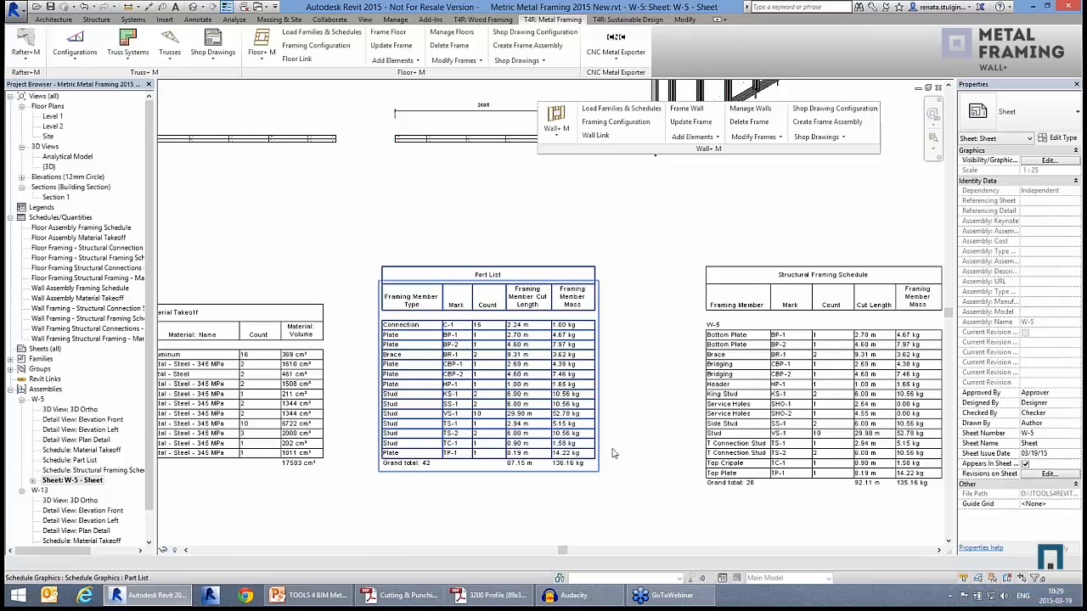
{"action": "middle_click_drag", "start_coordinate": [672, 465], "coordinate": [405, 447]}
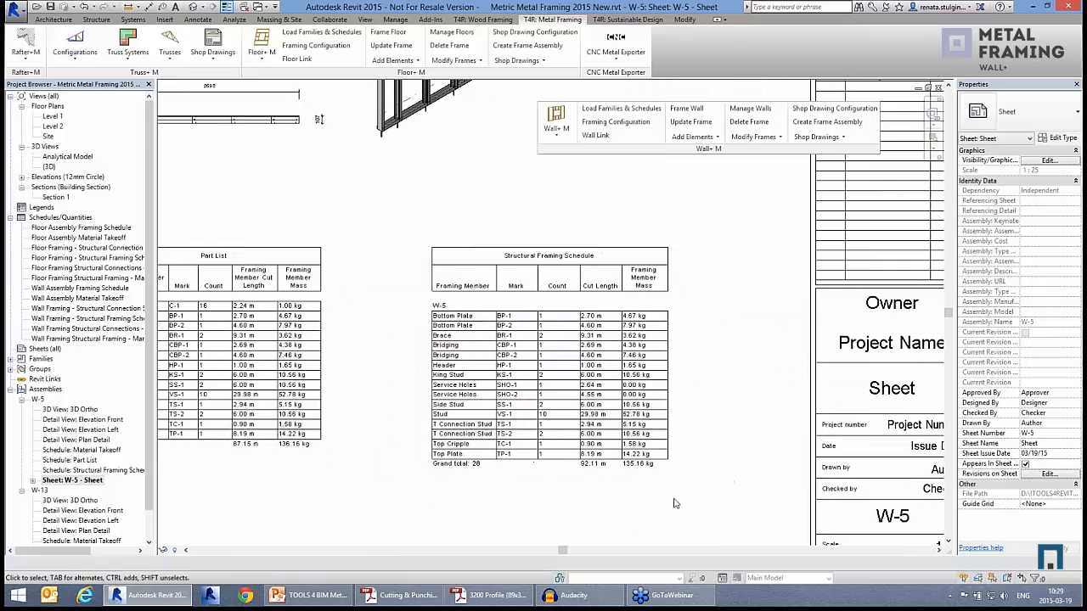
{"action": "scroll", "coordinate": [752, 501], "scroll_direction": "down", "scroll_amount": 4}
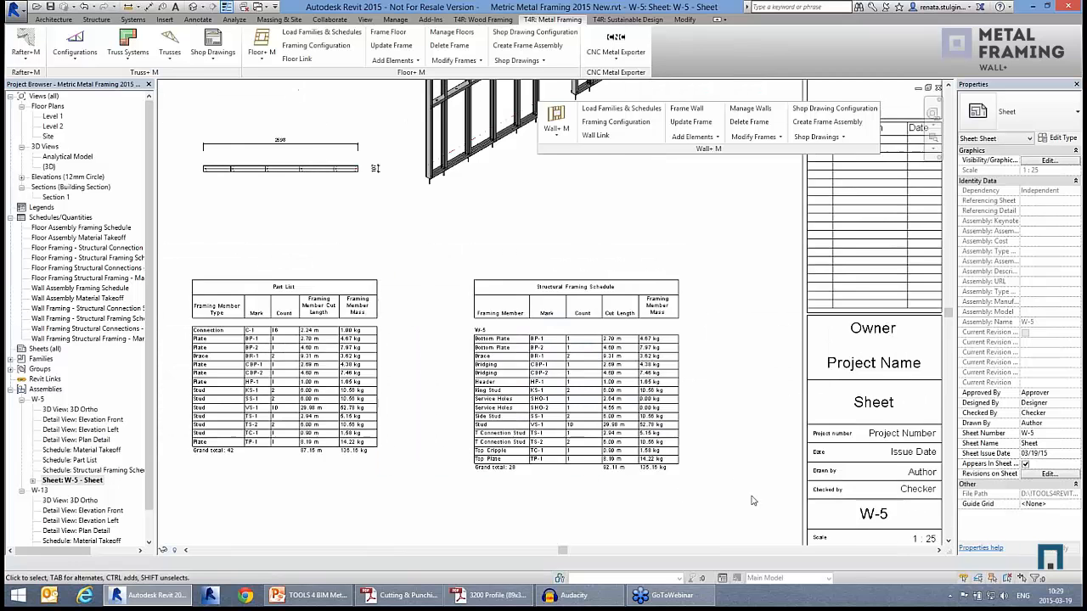
{"action": "middle_click_drag", "start_coordinate": [513, 234], "coordinate": [516, 253]}
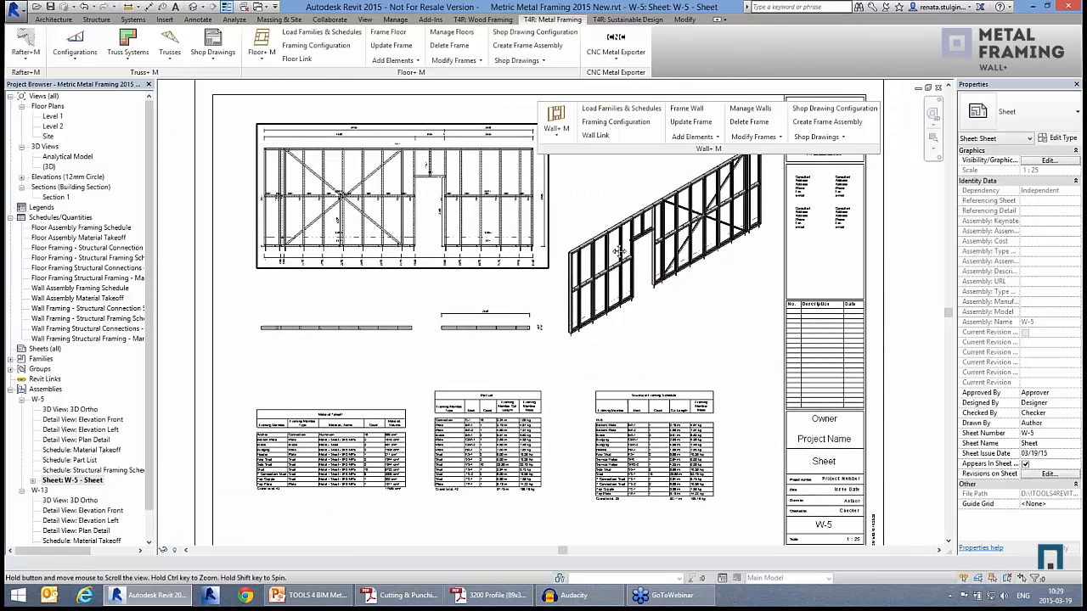
{"action": "left_click", "coordinate": [938, 87]}
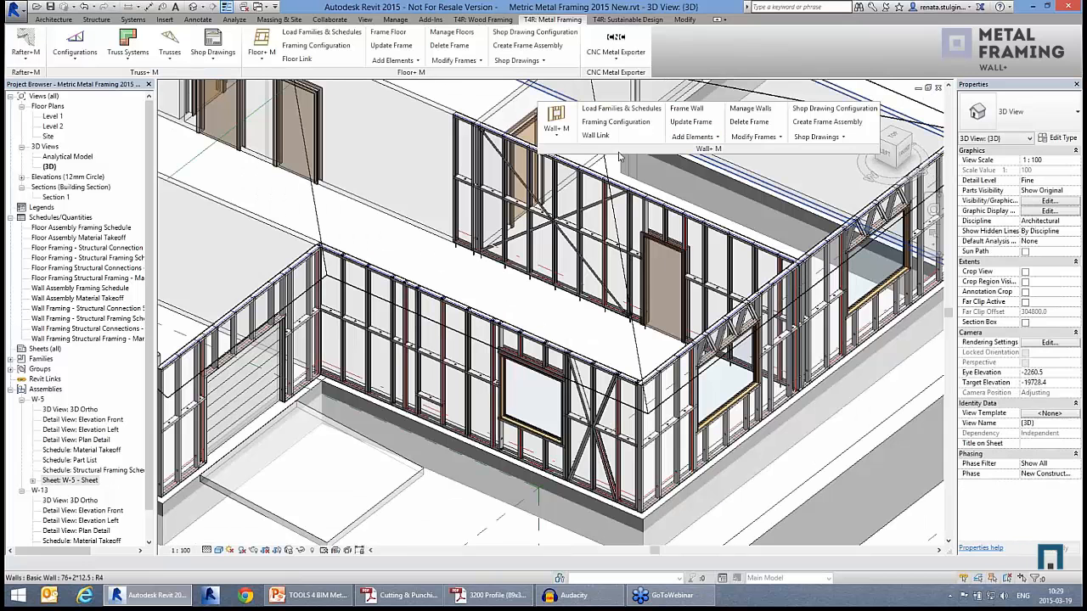
Step: Look over the default type and wall and truss export commands of the CNC Metal Exporter
{"action": "left_click_drag", "start_coordinate": [627, 73], "coordinate": [436, 148]}
{"action": "left_click", "coordinate": [438, 122]}
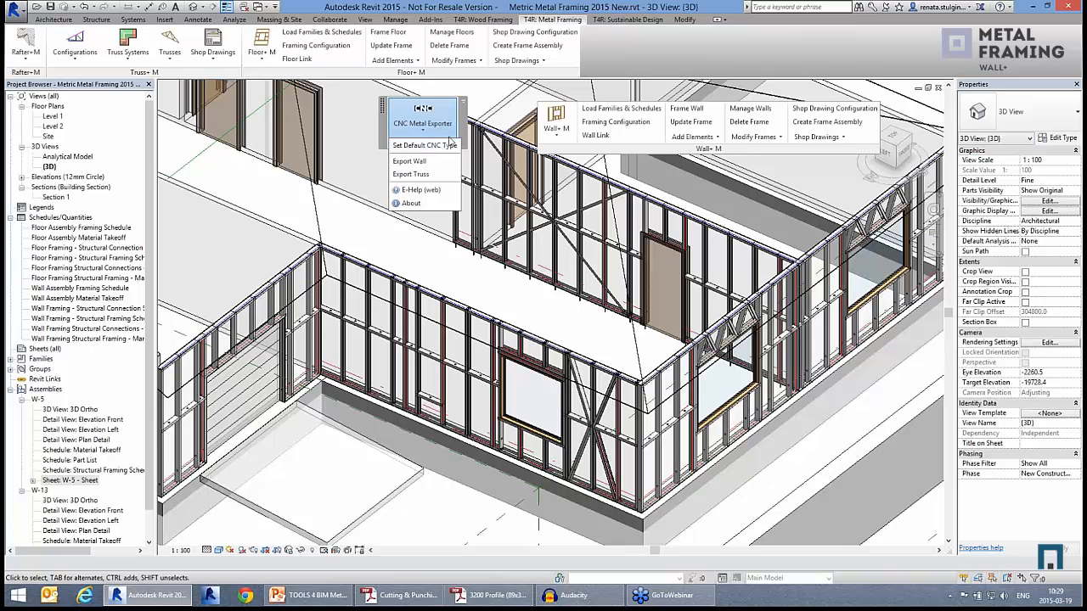
{"action": "left_click", "coordinate": [416, 127]}
{"action": "left_click_drag", "start_coordinate": [424, 144], "coordinate": [643, 63]}
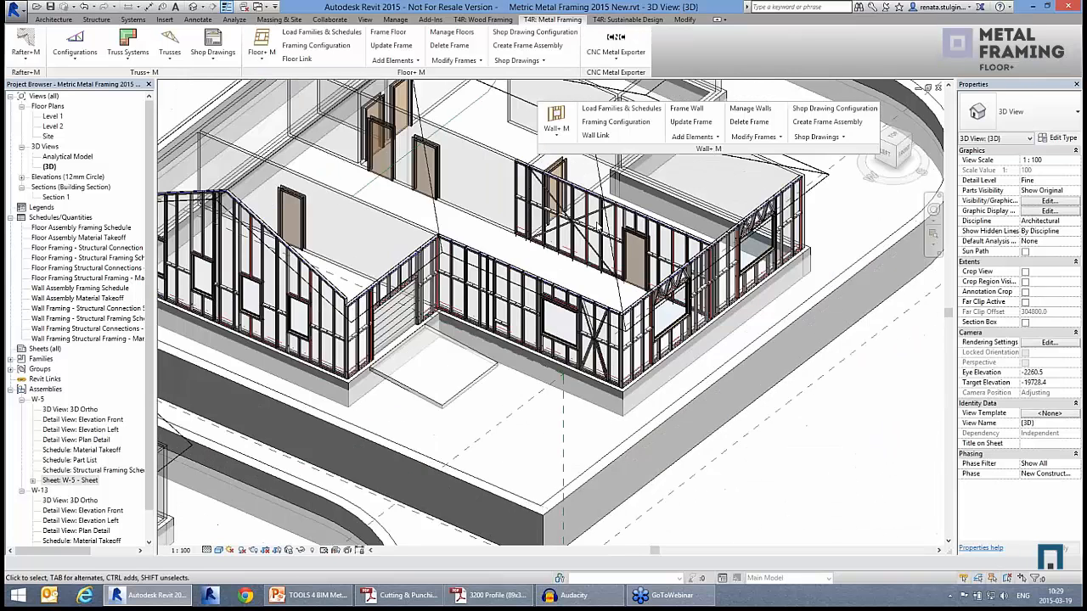
Step: Return the Wall+ M tool group to its docked place and float the Floor+ M group over the model
{"action": "scroll", "coordinate": [484, 289], "scroll_direction": "down", "scroll_amount": 1}
{"action": "middle_click_drag", "start_coordinate": [485, 289], "coordinate": [652, 179]}
{"action": "scroll", "coordinate": [555, 312], "scroll_direction": "down", "scroll_amount": 1}
{"action": "middle_click_drag", "start_coordinate": [555, 311], "coordinate": [668, 244]}
{"action": "scroll", "coordinate": [423, 488], "scroll_direction": "up", "scroll_amount": 3}
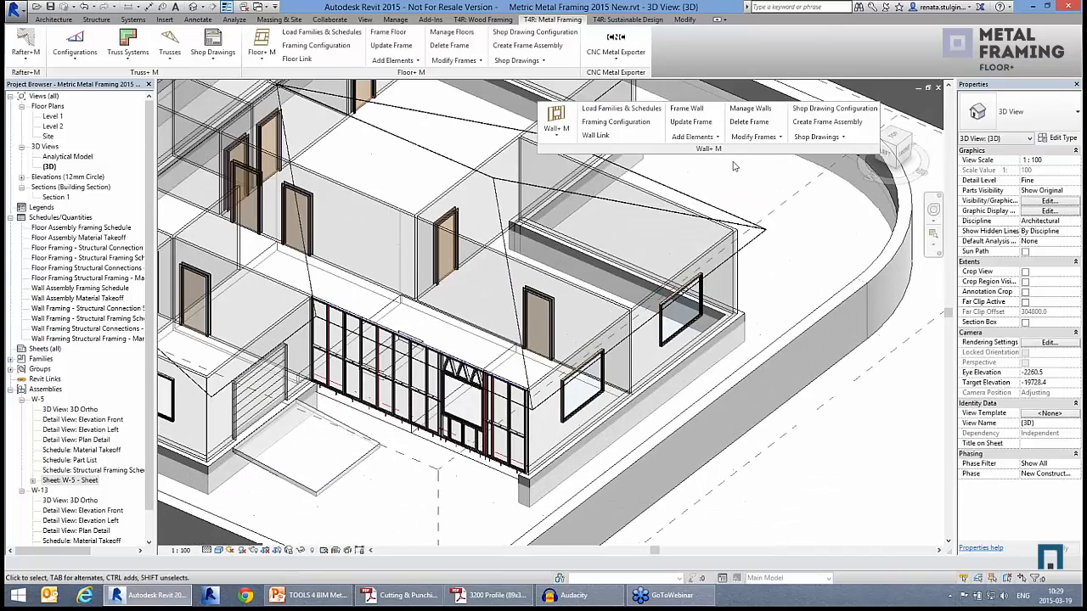
{"action": "left_click_drag", "start_coordinate": [663, 152], "coordinate": [714, 78]}
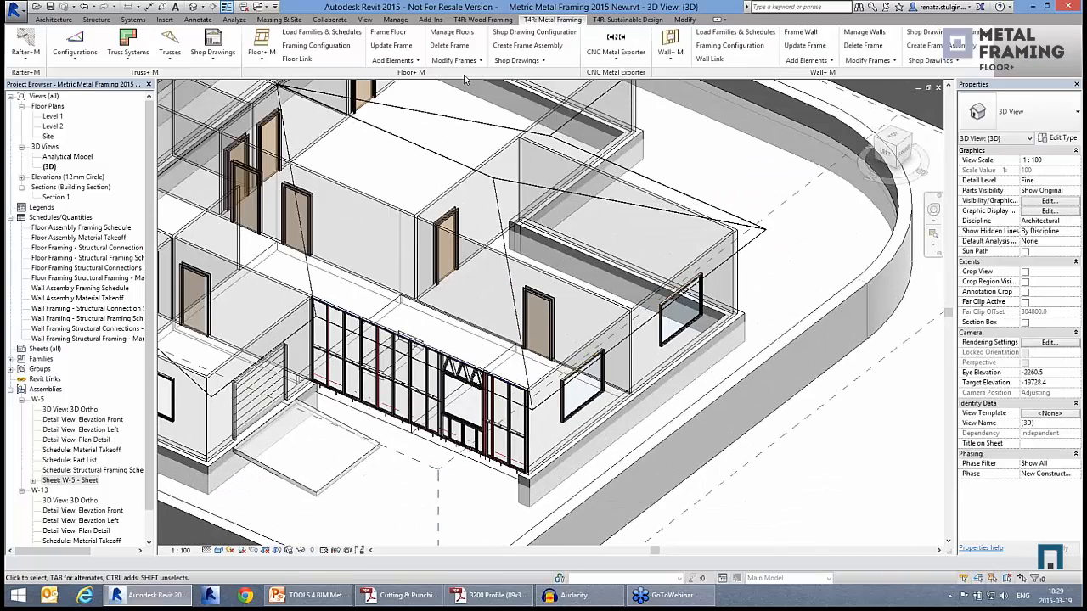
{"action": "left_click_drag", "start_coordinate": [411, 72], "coordinate": [417, 157]}
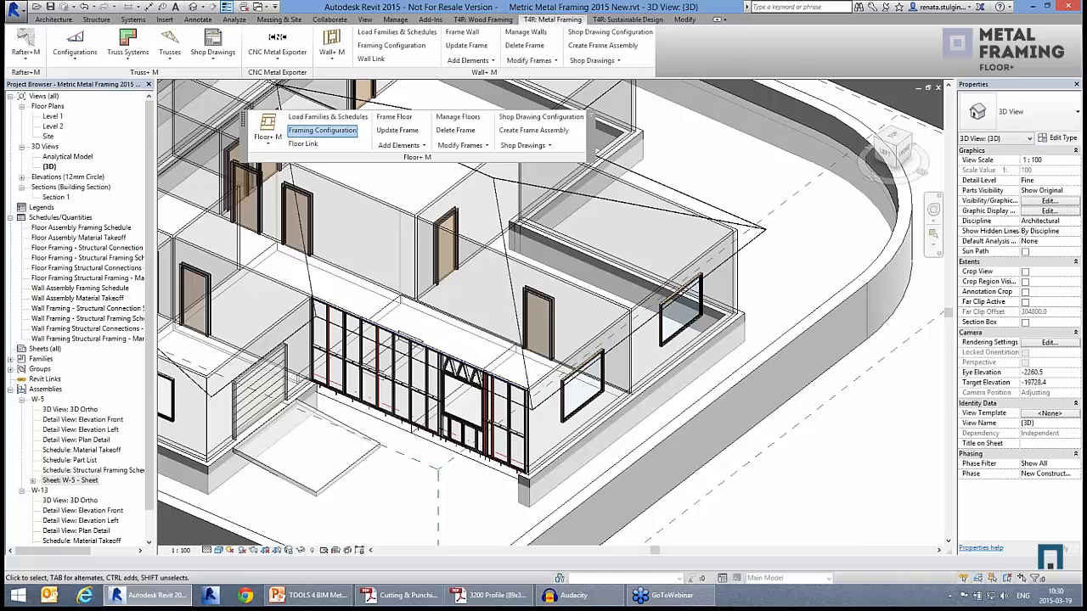
Step: Open the Floor+ M framing configuration and compare the Batten and Frame configuration types for steel
{"action": "left_click", "coordinate": [322, 130]}
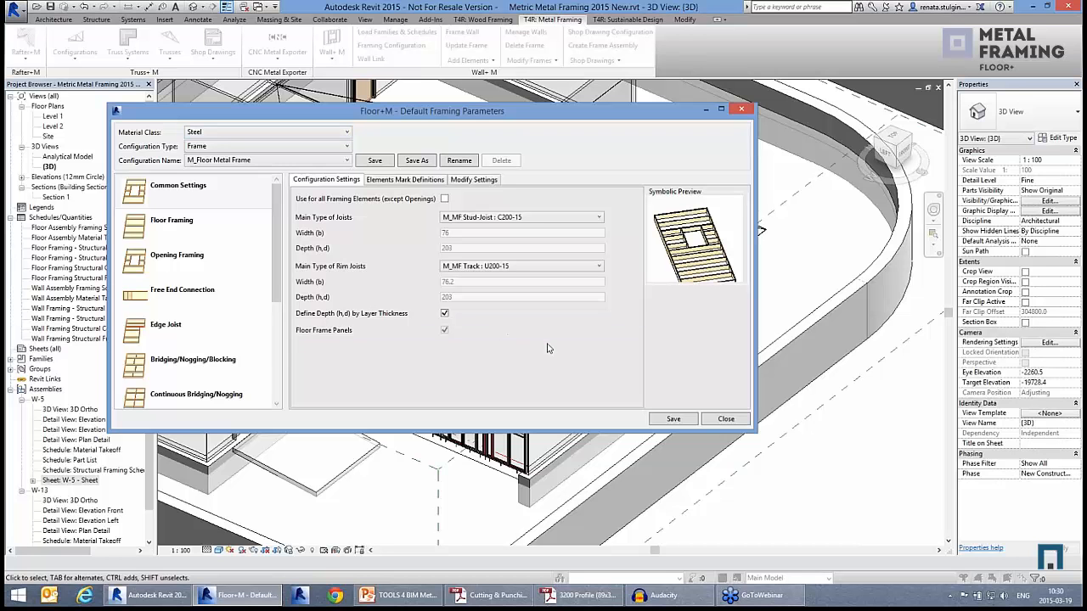
{"action": "left_click_drag", "start_coordinate": [277, 284], "coordinate": [297, 231]}
{"action": "left_click", "coordinate": [246, 149]}
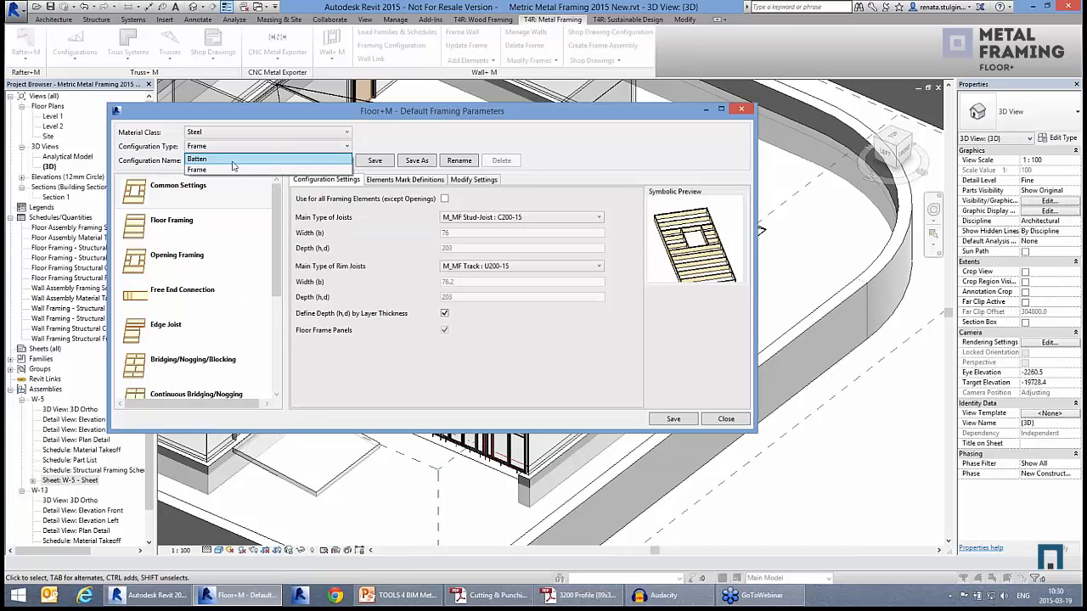
{"action": "left_click", "coordinate": [229, 160]}
{"action": "left_click", "coordinate": [229, 170]}
{"action": "left_click", "coordinate": [229, 146]}
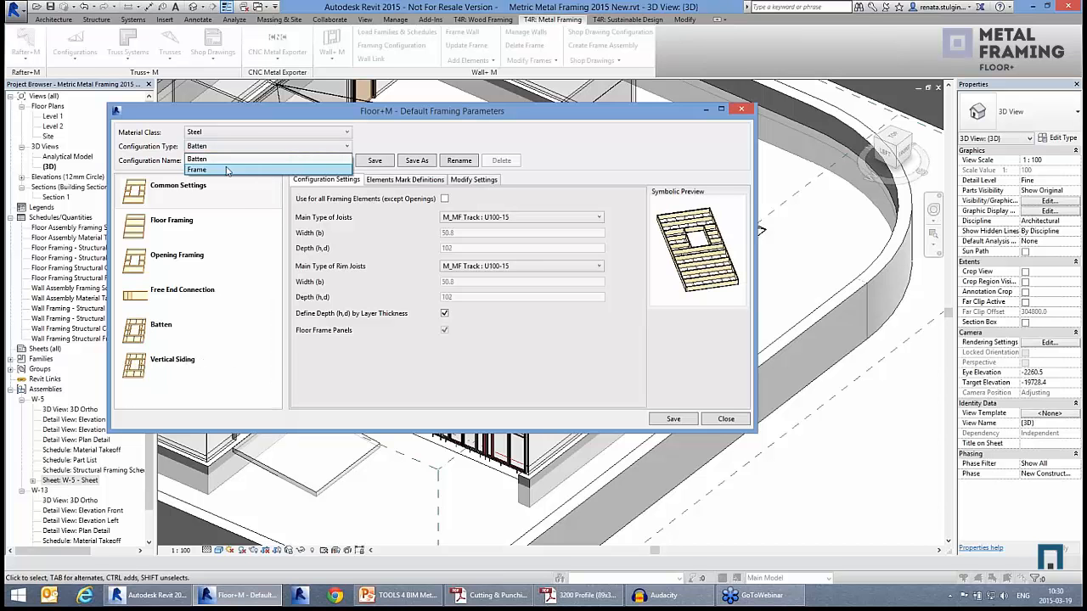
{"action": "left_click", "coordinate": [197, 170]}
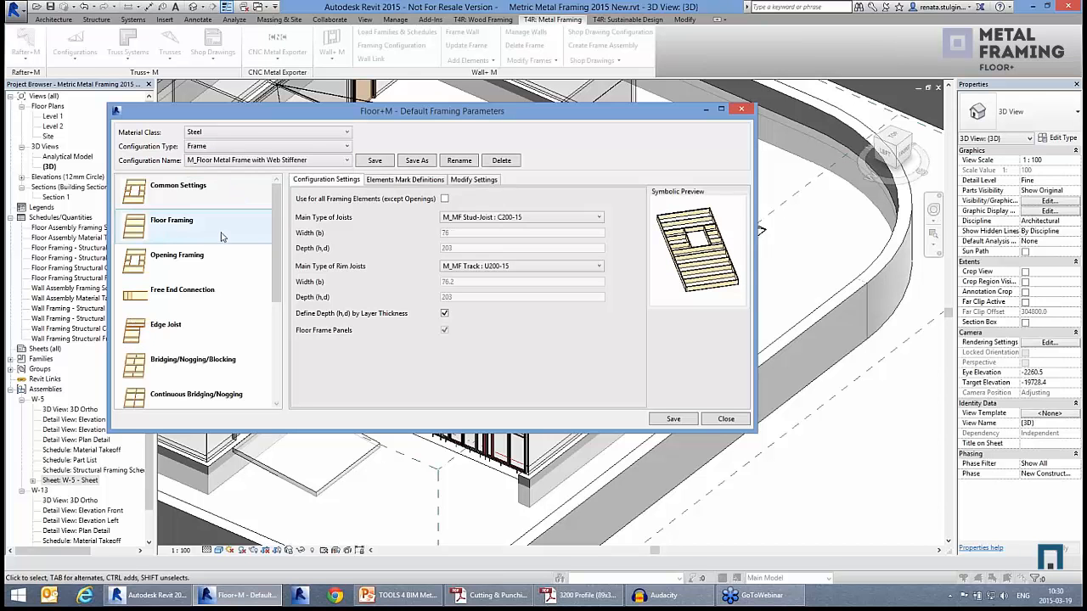
Step: Review the Floor Framing, Opening Framing, Free End Connection and Edge Joist settings of the floor frame configuration
{"action": "left_click", "coordinate": [171, 230]}
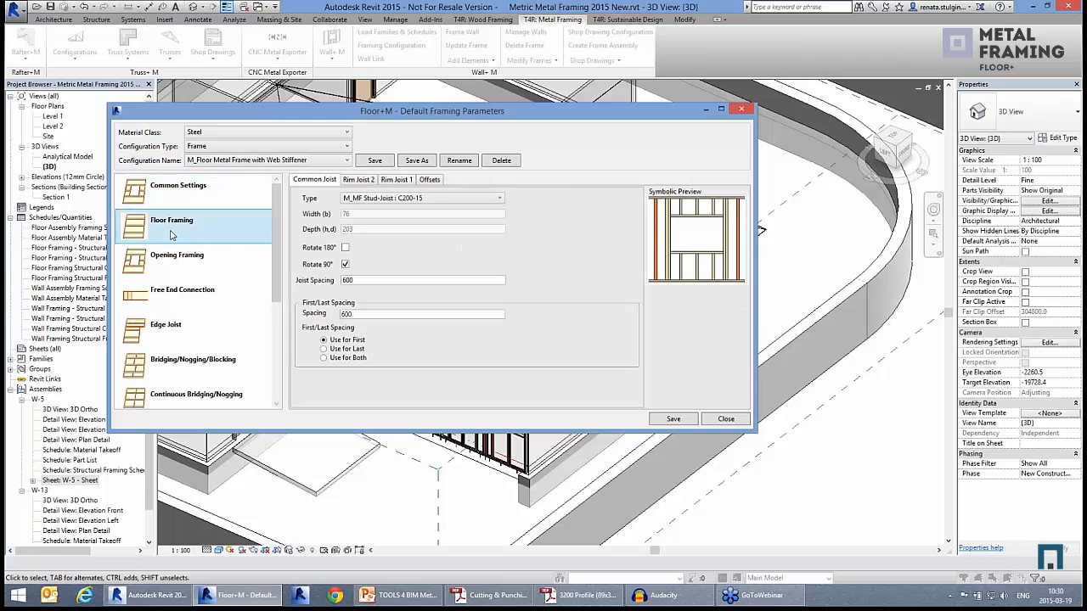
{"action": "left_click", "coordinate": [167, 263]}
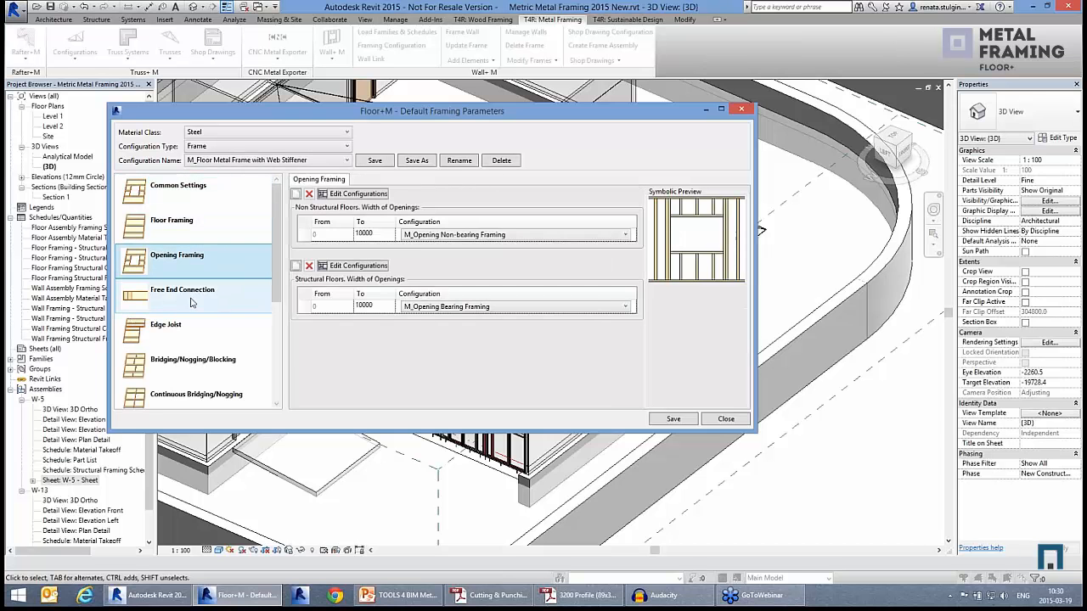
{"action": "left_click", "coordinate": [192, 299]}
{"action": "left_click", "coordinate": [189, 330]}
{"action": "scroll", "coordinate": [276, 294], "scroll_direction": "down", "scroll_amount": 2}
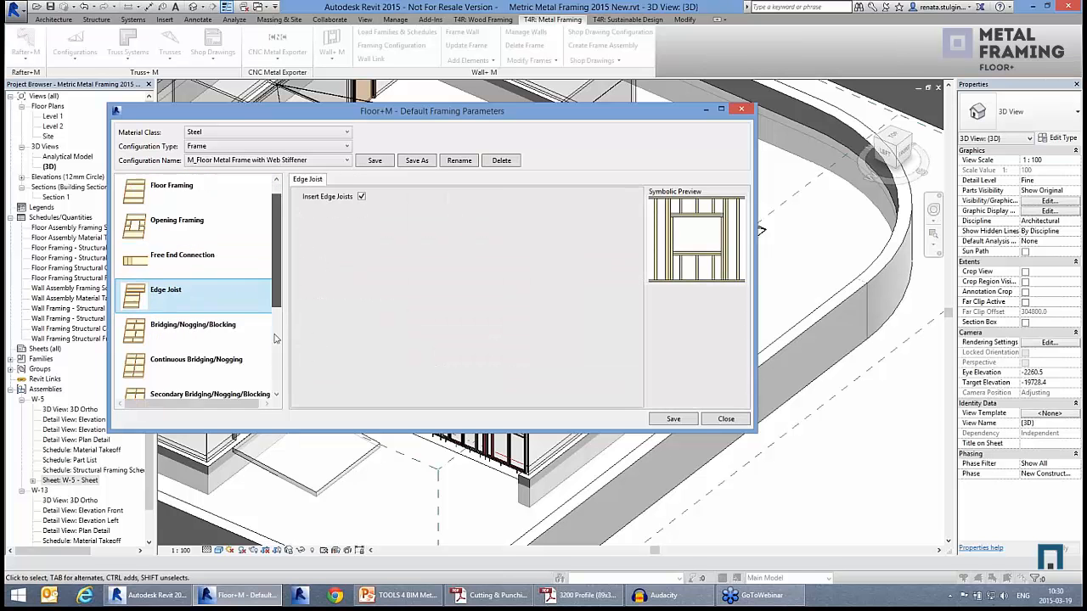
Step: Review the continuous, secondary and additional bridging settings, and the details and holes for bridging, blocking and rim joists
{"action": "left_click", "coordinate": [189, 243]}
{"action": "left_click", "coordinate": [192, 260]}
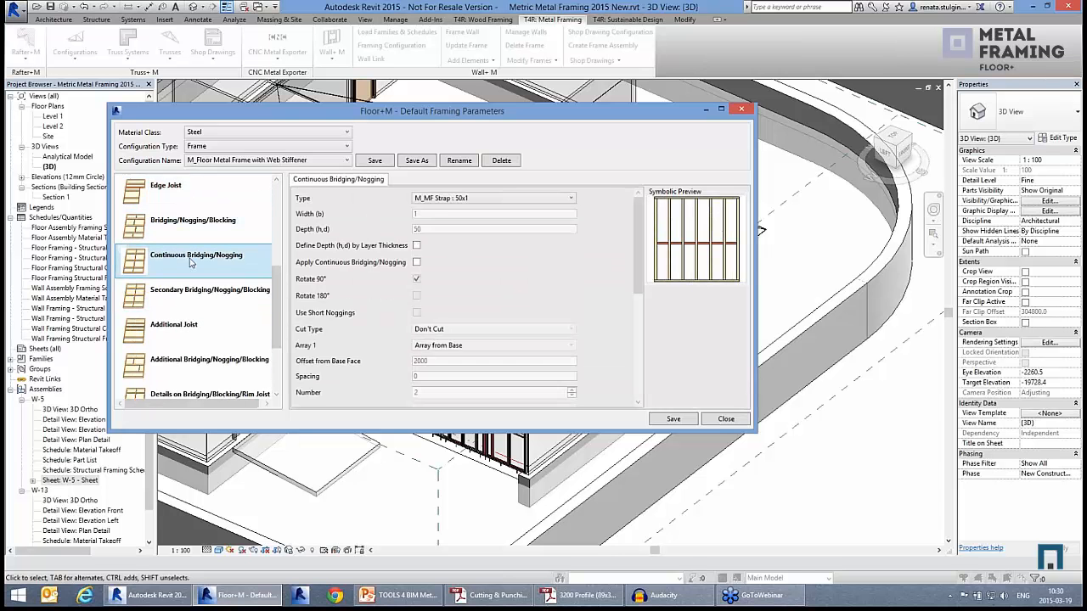
{"action": "left_click", "coordinate": [201, 304]}
{"action": "scroll", "coordinate": [195, 288], "scroll_direction": "down", "scroll_amount": 1}
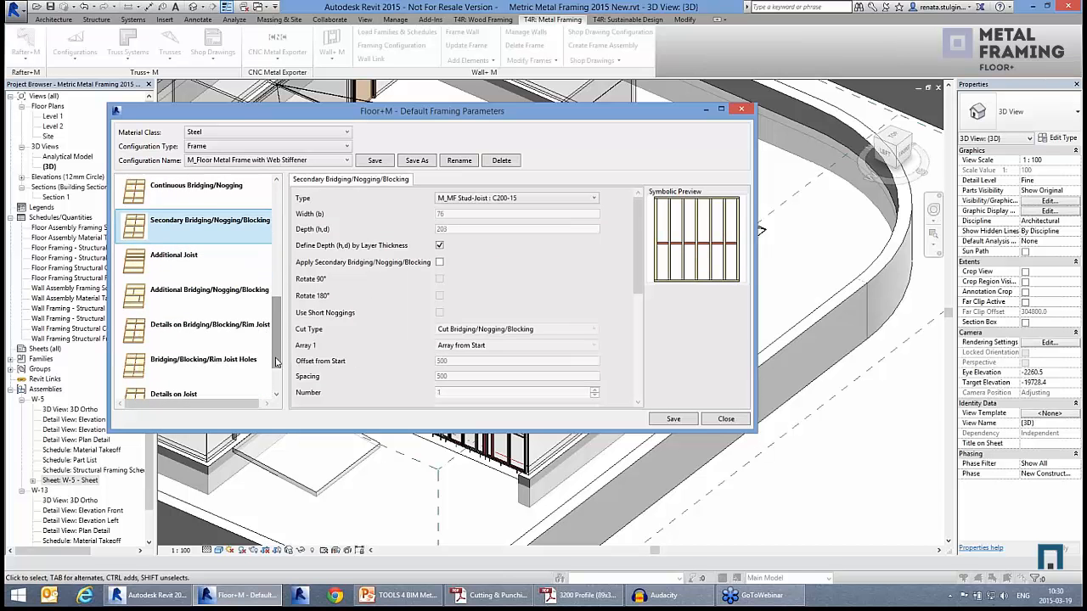
{"action": "left_click", "coordinate": [208, 293]}
{"action": "scroll", "coordinate": [214, 280], "scroll_direction": "down", "scroll_amount": 1}
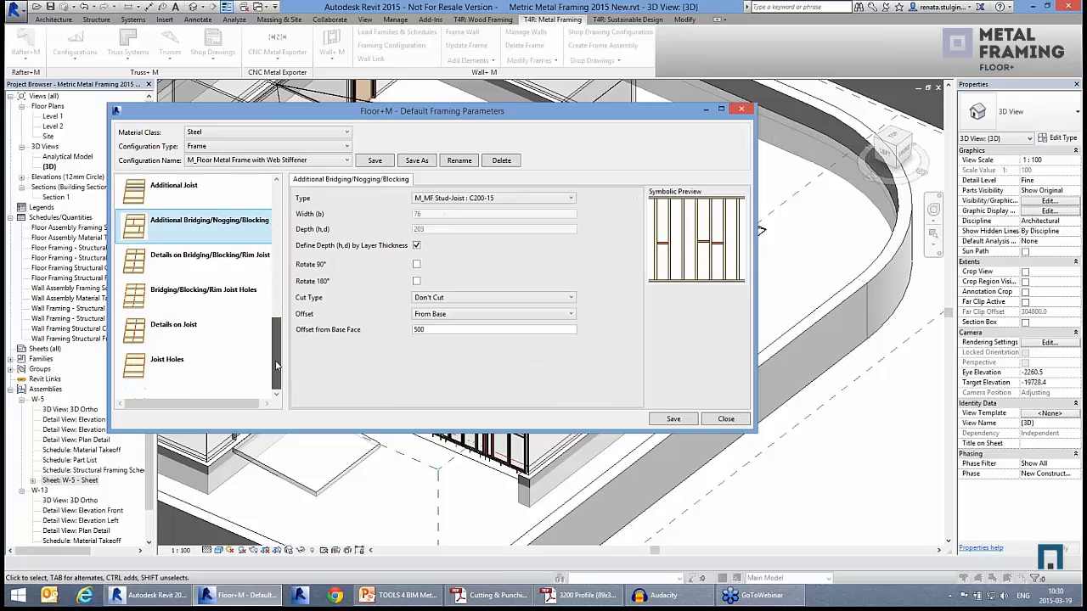
{"action": "left_click", "coordinate": [219, 266]}
{"action": "left_click", "coordinate": [207, 296]}
{"action": "scroll", "coordinate": [213, 297], "scroll_direction": "up", "scroll_amount": 5}
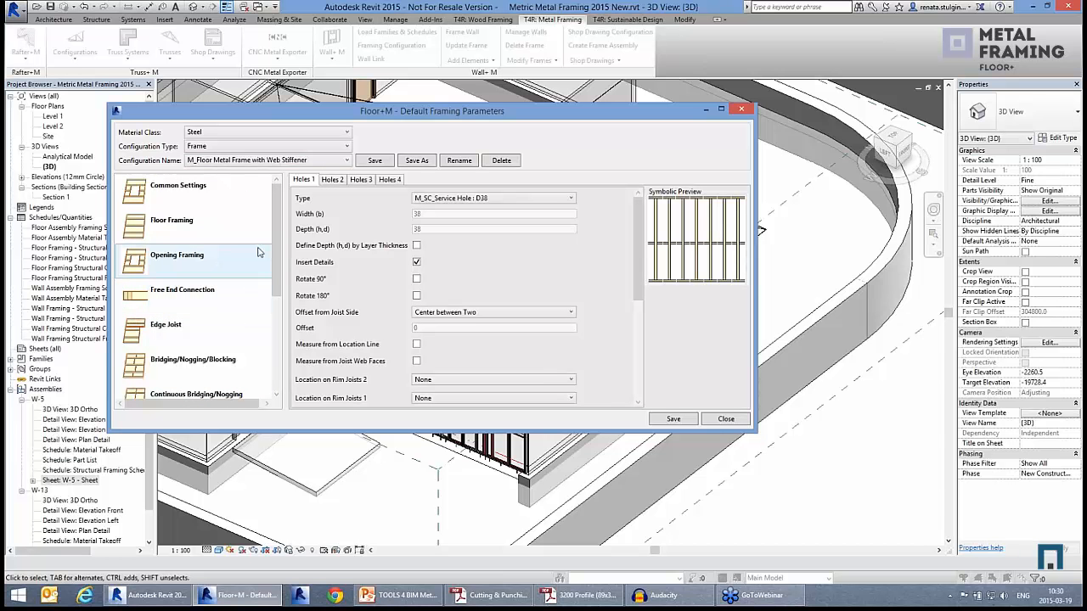
Step: Check the list of saved floor frame configurations and close the framing parameters without saving
{"action": "left_click", "coordinate": [267, 161]}
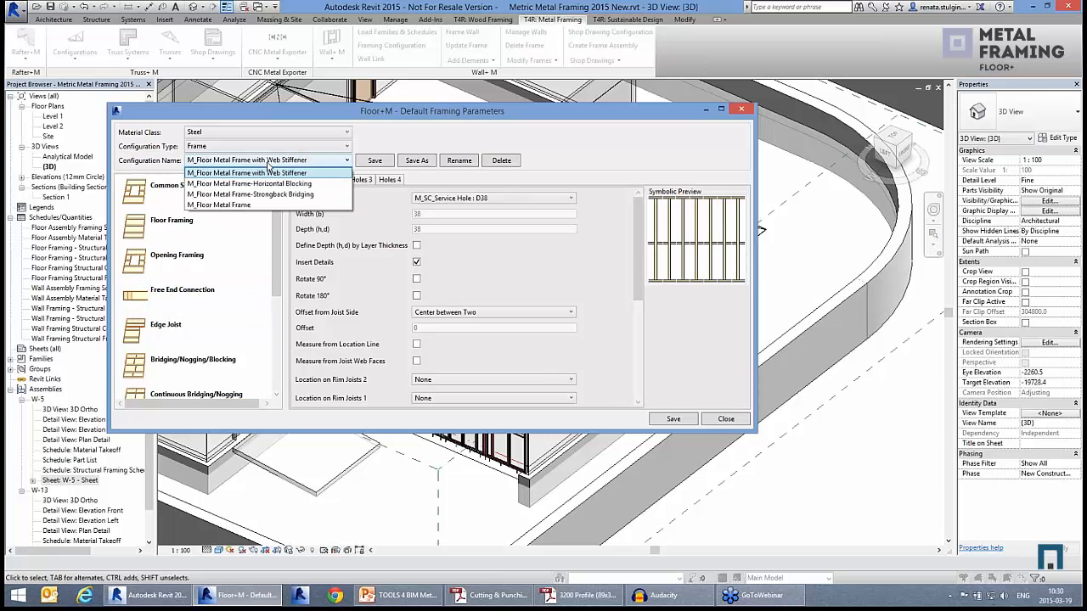
{"action": "left_click", "coordinate": [267, 166]}
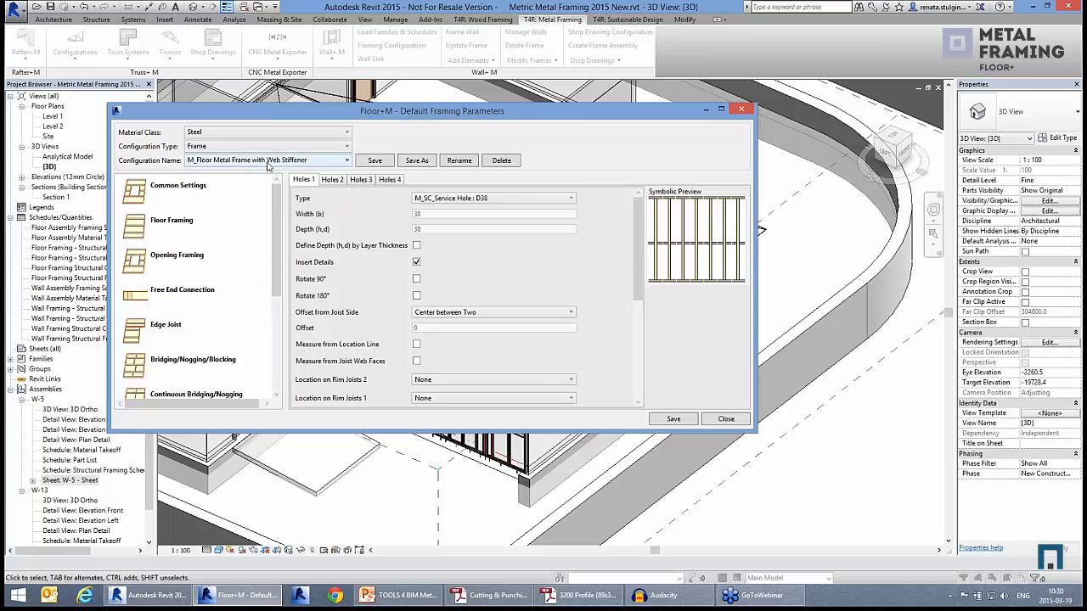
{"action": "left_click", "coordinate": [726, 419]}
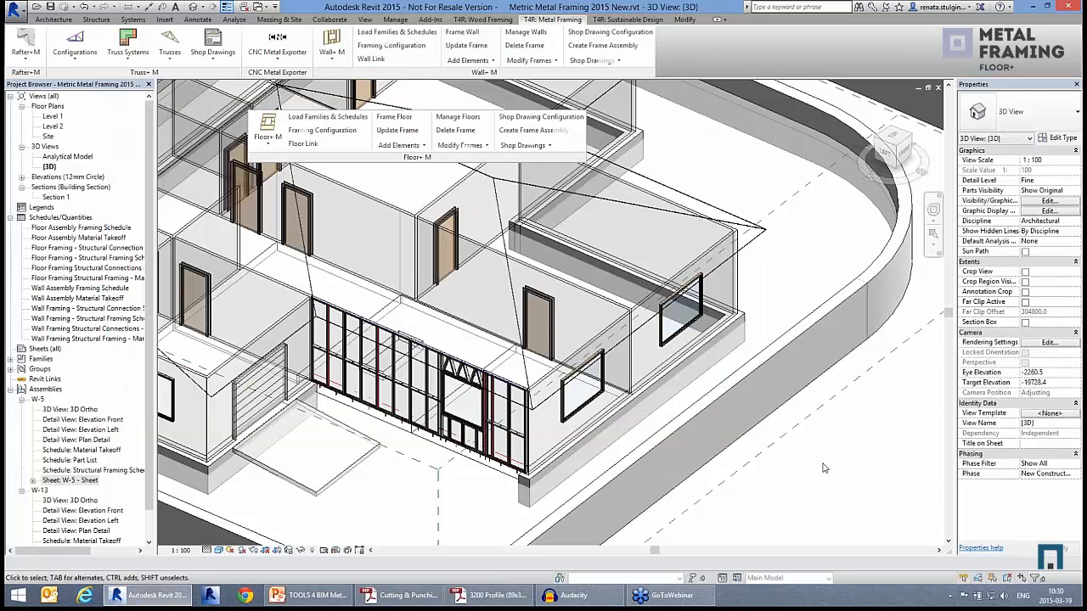
Step: Select the Metal Floor with the rectangular opening, review its type properties and layer assembly, and close them without changes
{"action": "left_click", "coordinate": [487, 355]}
{"action": "middle_click_drag", "start_coordinate": [521, 367], "coordinate": [416, 420], "text": "shift"}
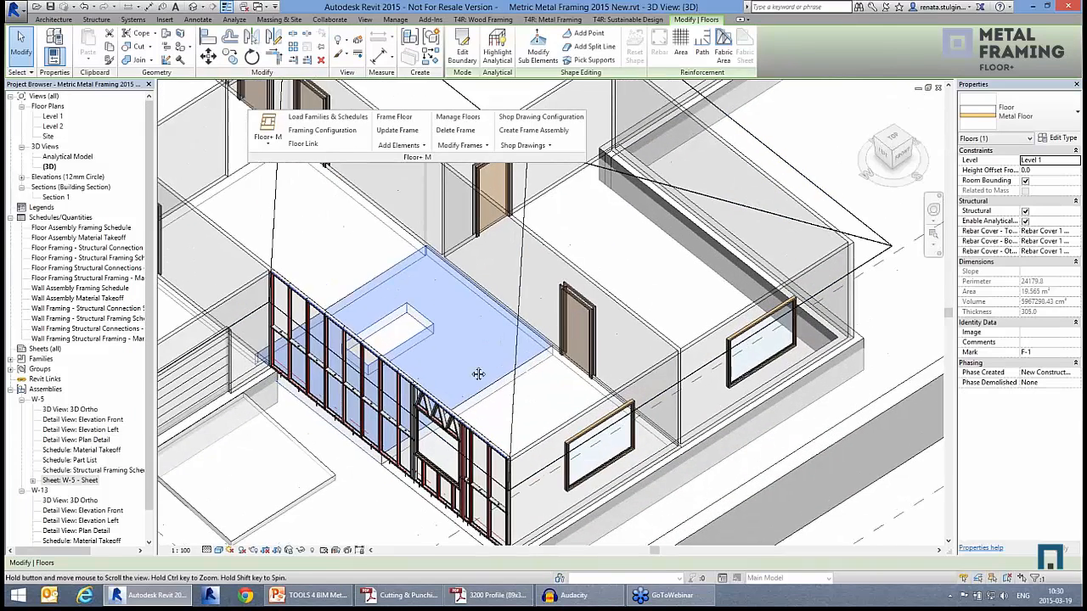
{"action": "left_click", "coordinate": [1066, 138]}
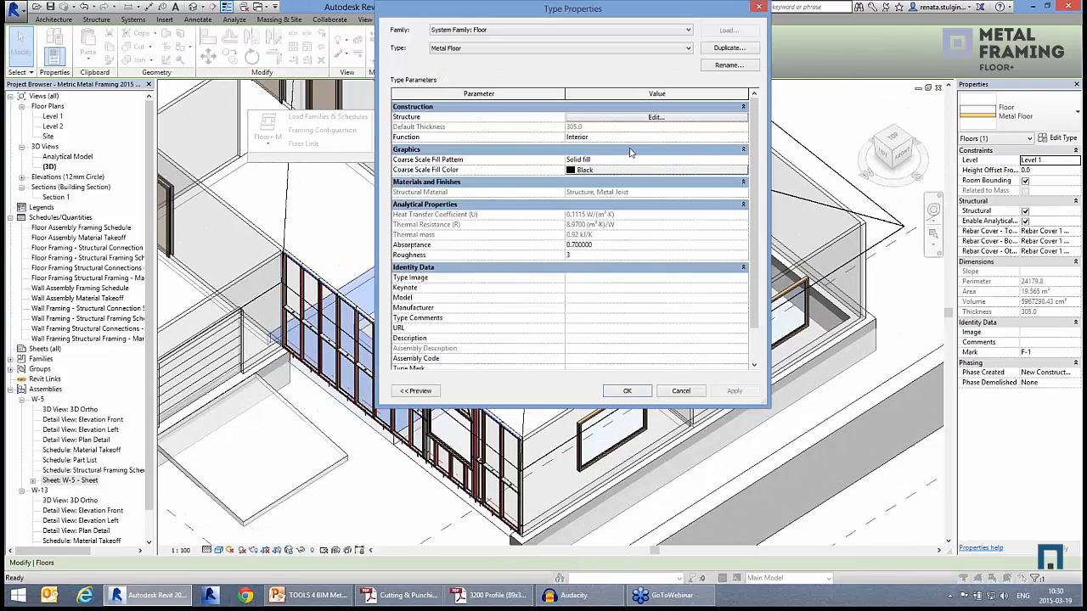
{"action": "left_click", "coordinate": [614, 119]}
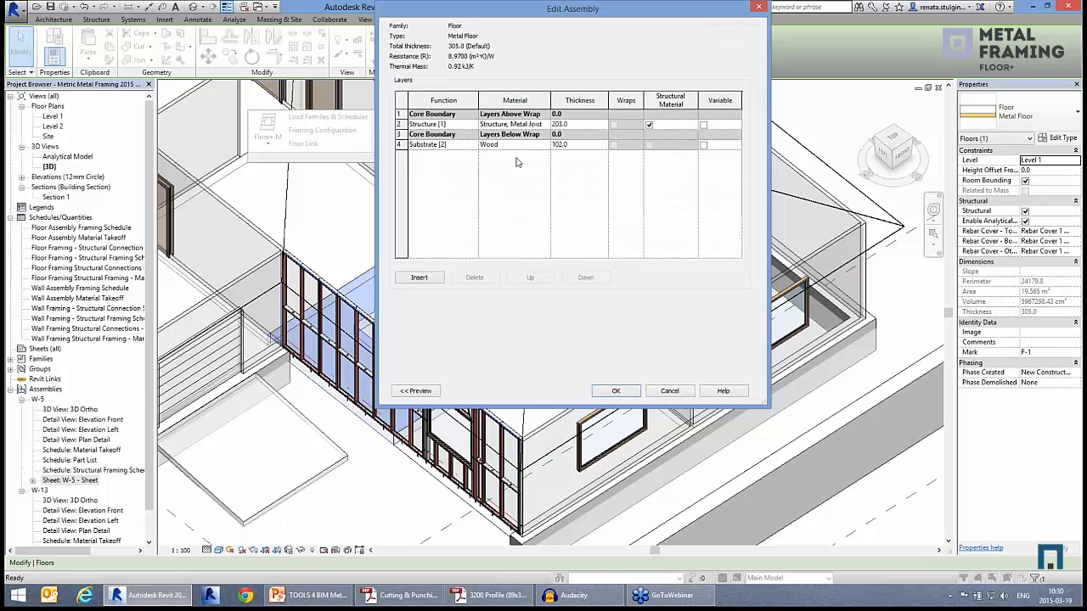
{"action": "left_click", "coordinate": [688, 391]}
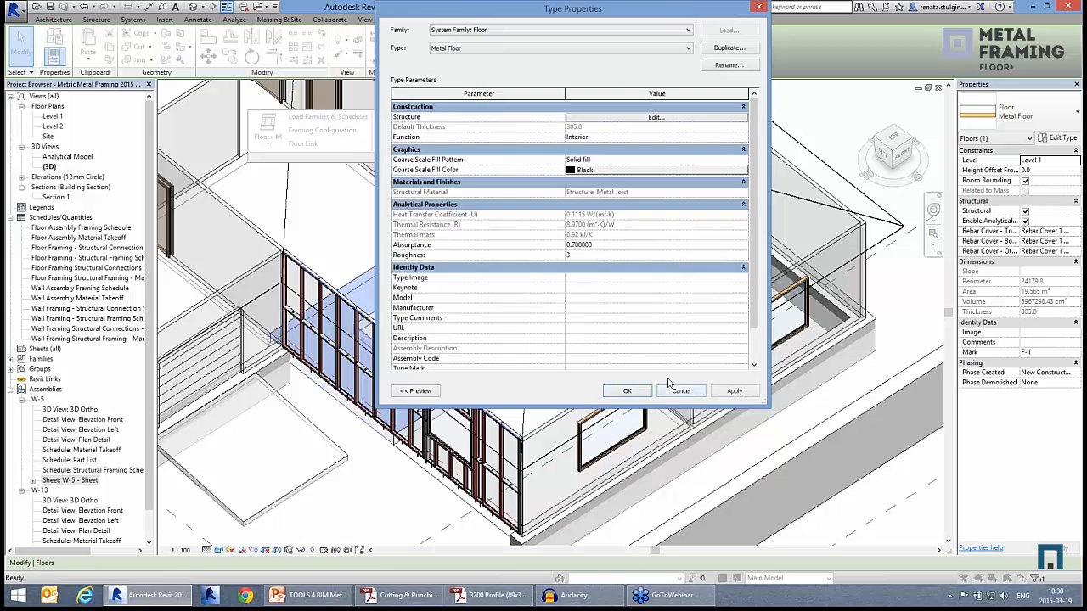
{"action": "left_click", "coordinate": [683, 391]}
Step: Link the Metal Floor's structure layer to the M_Floor Metal Frame configuration and its wood substrate layer to M_Floor Batten
{"action": "left_click", "coordinate": [302, 144]}
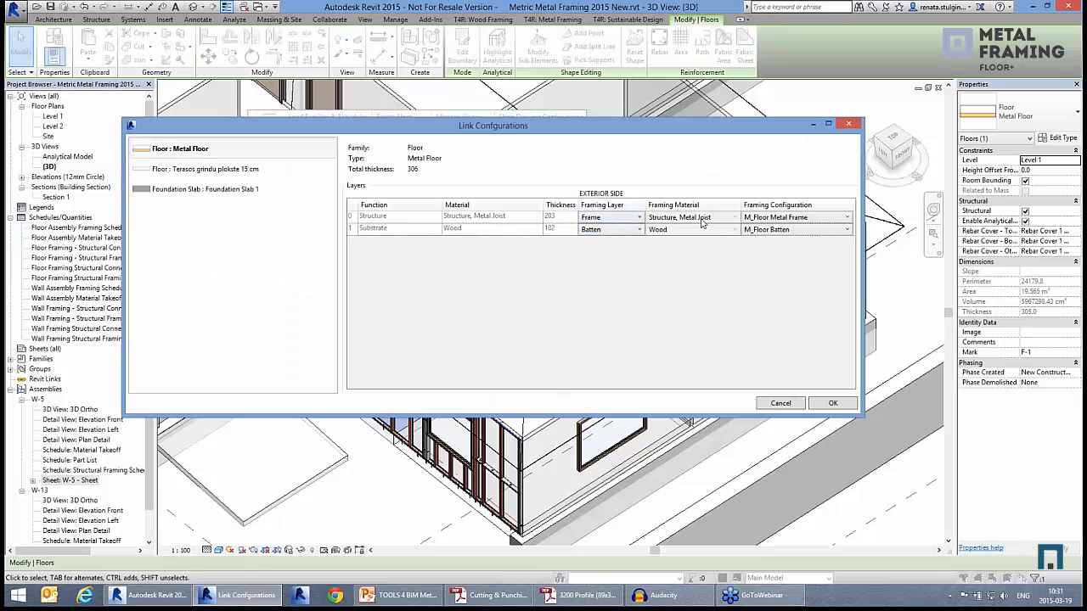
{"action": "left_click", "coordinate": [785, 218]}
{"action": "left_click", "coordinate": [794, 272]}
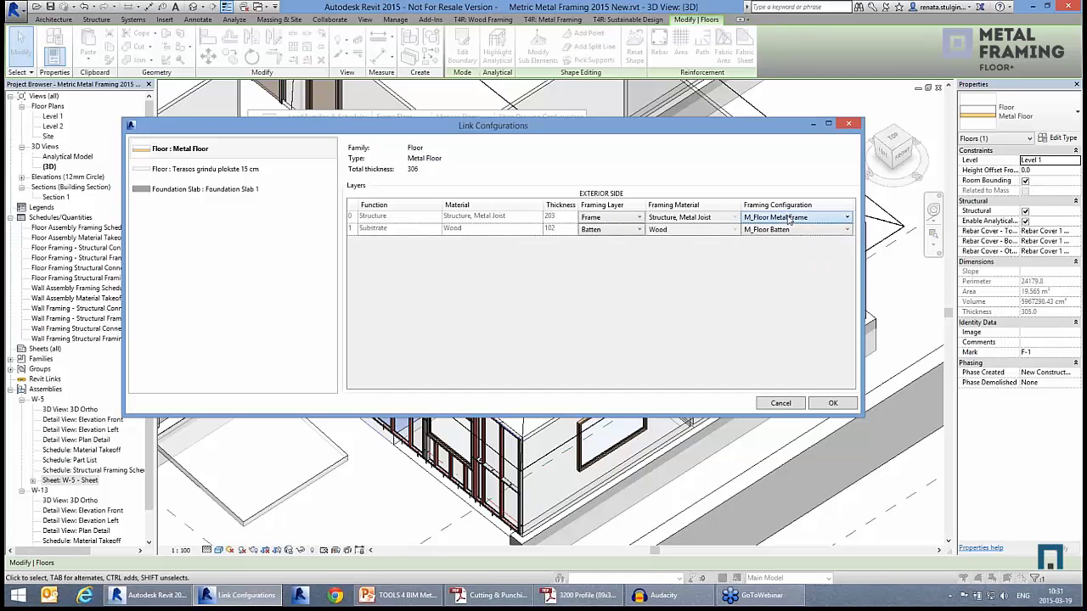
{"action": "left_click", "coordinate": [606, 237]}
{"action": "left_click", "coordinate": [608, 239]}
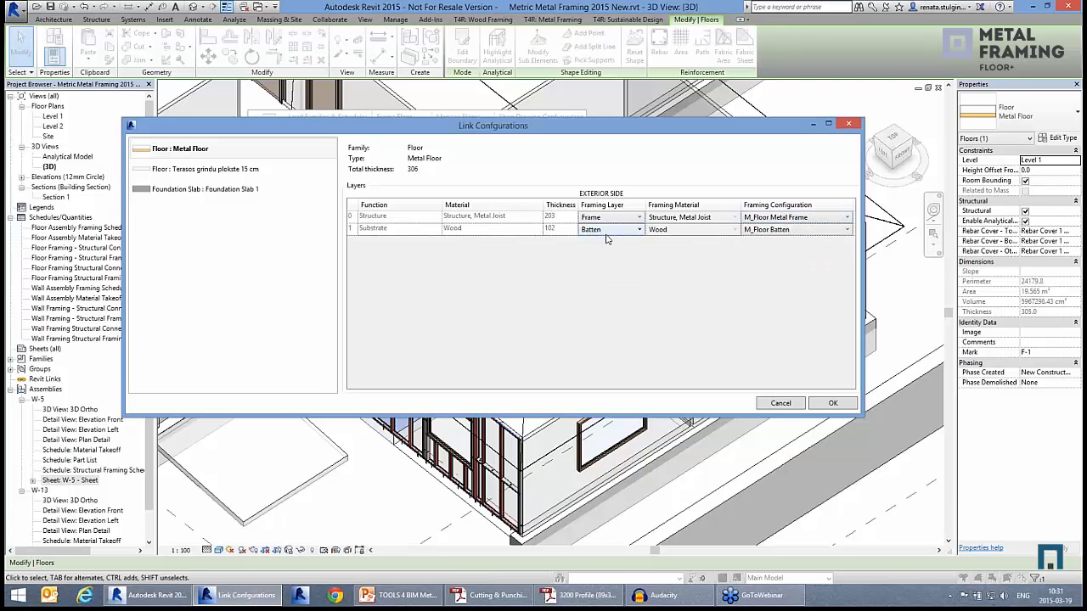
{"action": "left_click", "coordinate": [777, 231]}
{"action": "left_click", "coordinate": [779, 232]}
{"action": "left_click", "coordinate": [834, 404]}
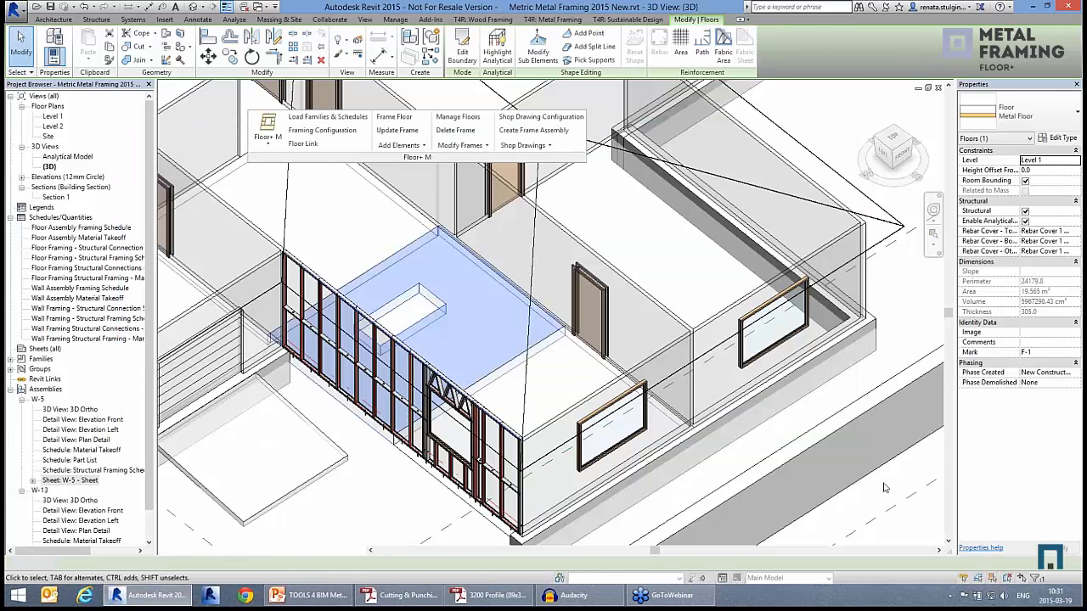
Step: Generate metal joist framing for the two adjacent Metal Floors behind the framed front wall
{"action": "left_click", "coordinate": [478, 338]}
{"action": "middle_click_drag", "start_coordinate": [481, 332], "coordinate": [481, 322]}
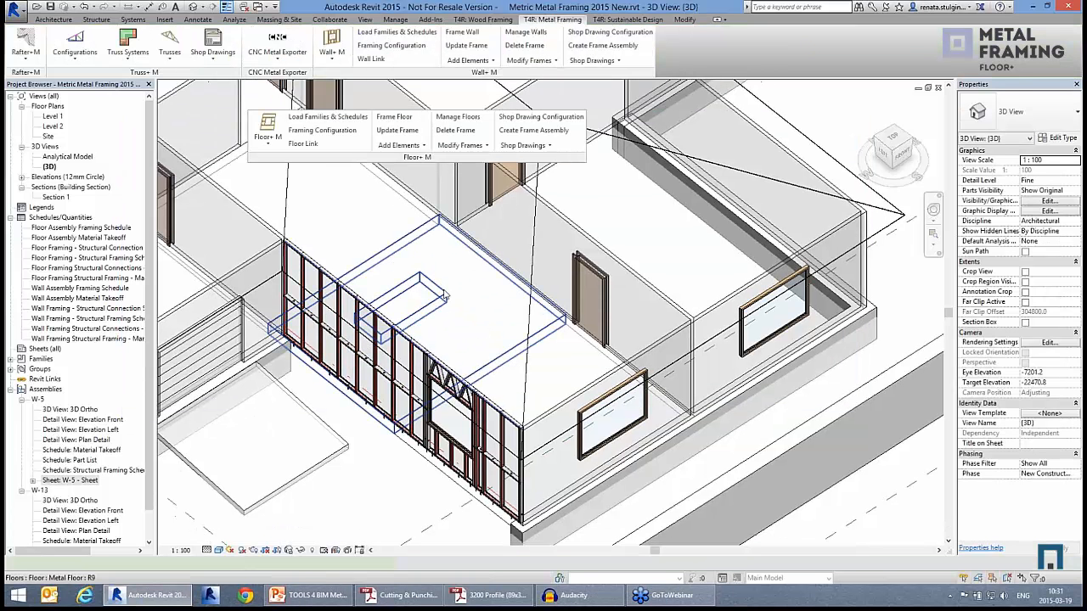
{"action": "left_click", "coordinate": [548, 331]}
{"action": "left_click", "coordinate": [586, 355], "text": "ctrl"}
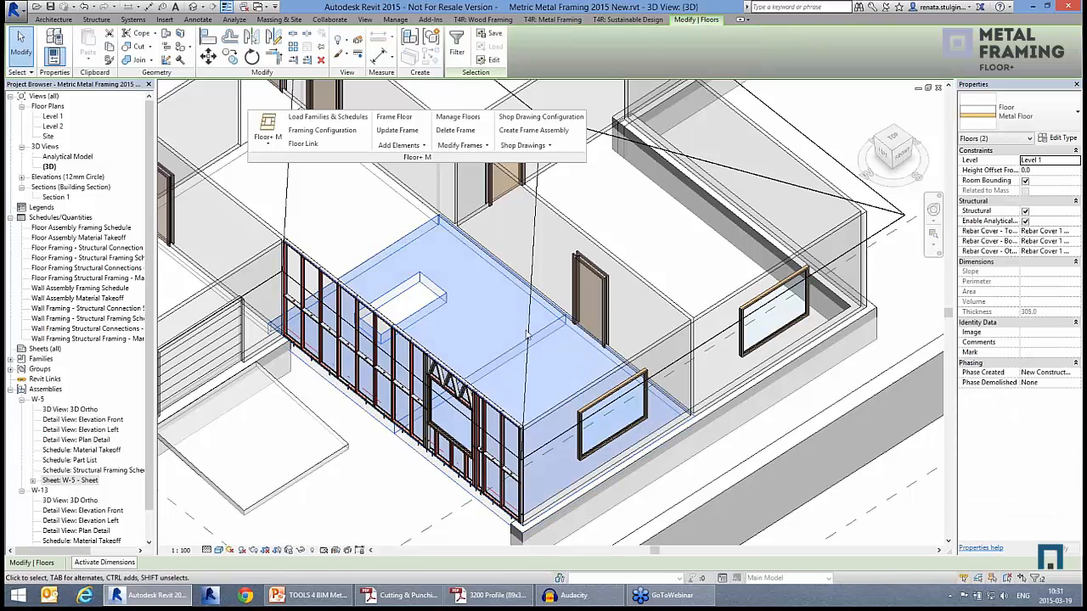
{"action": "left_click", "coordinate": [394, 116]}
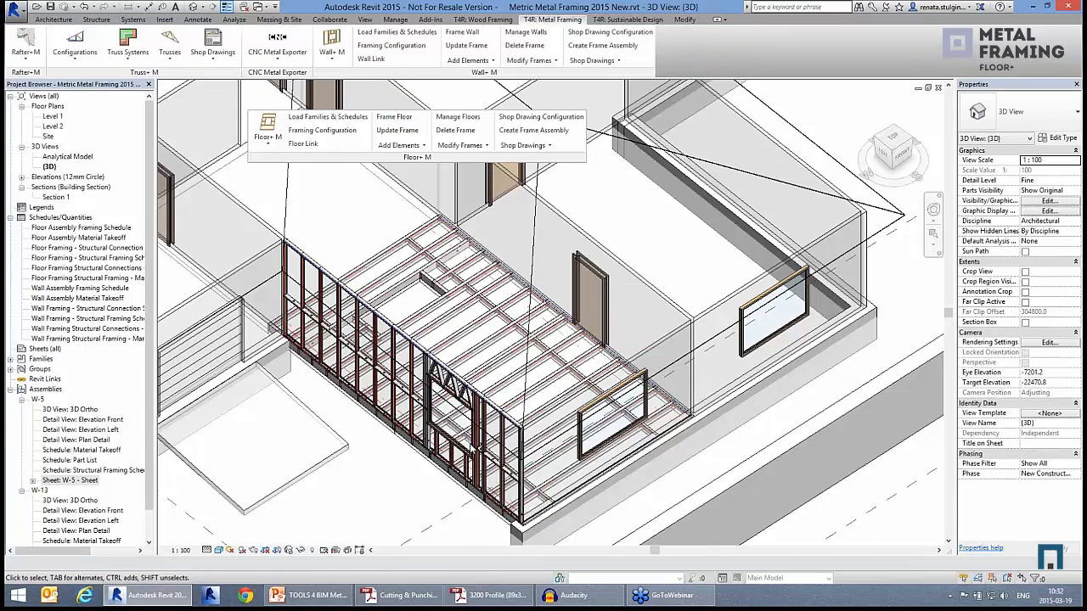
Step: Inspect the generated floor frame up close, checking the joists, the blocking with service holes and the support clips
{"action": "scroll", "coordinate": [497, 287], "scroll_direction": "up", "scroll_amount": 4}
{"action": "scroll", "coordinate": [497, 287], "scroll_direction": "up", "scroll_amount": 3}
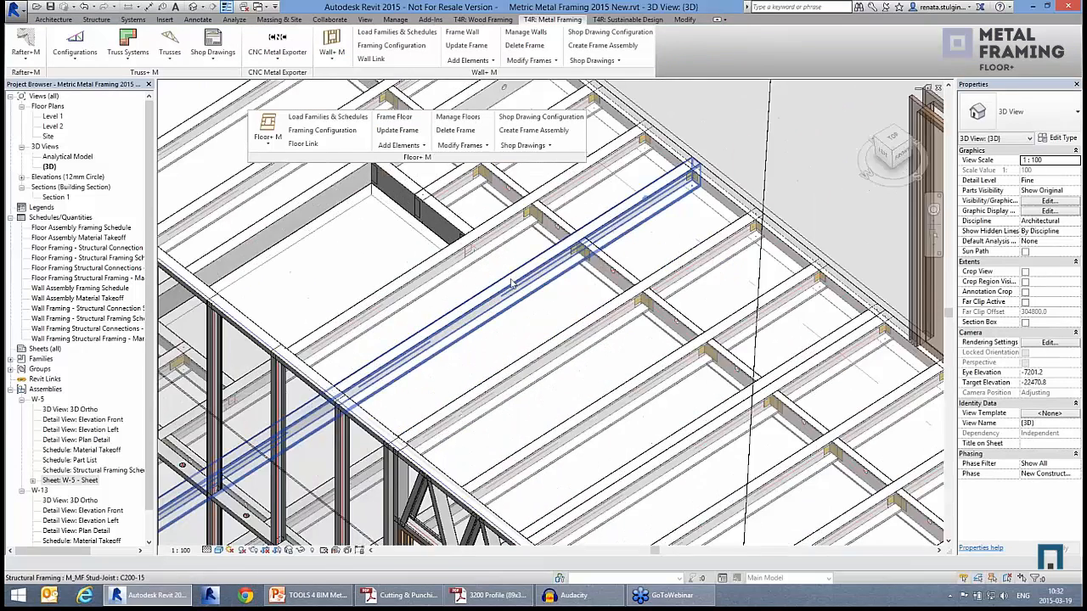
{"action": "left_click", "coordinate": [617, 399]}
{"action": "scroll", "coordinate": [594, 405], "scroll_direction": "up", "scroll_amount": 4}
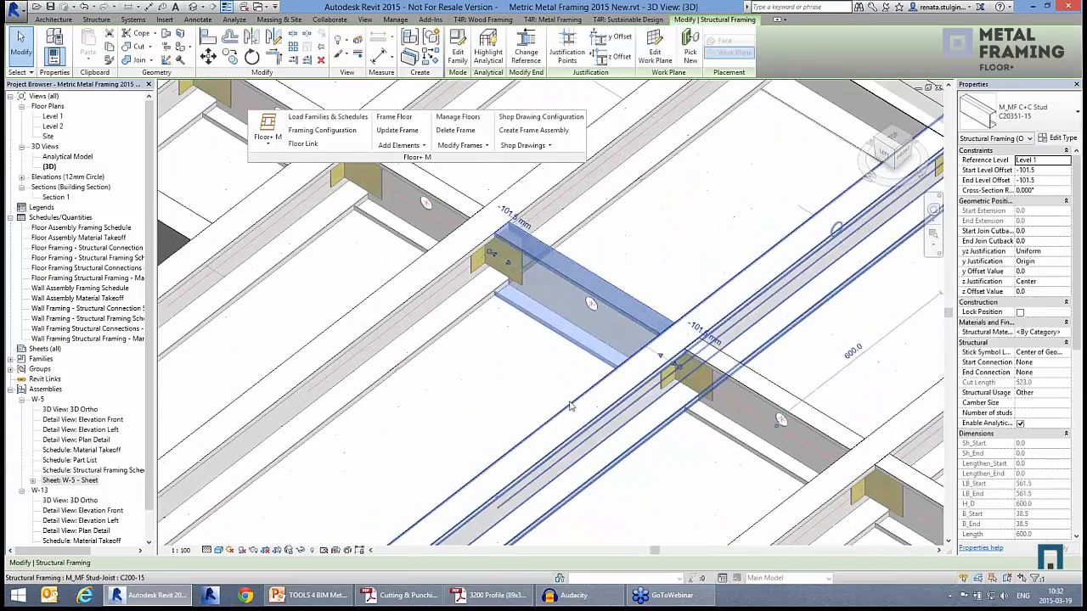
{"action": "left_click", "coordinate": [551, 375]}
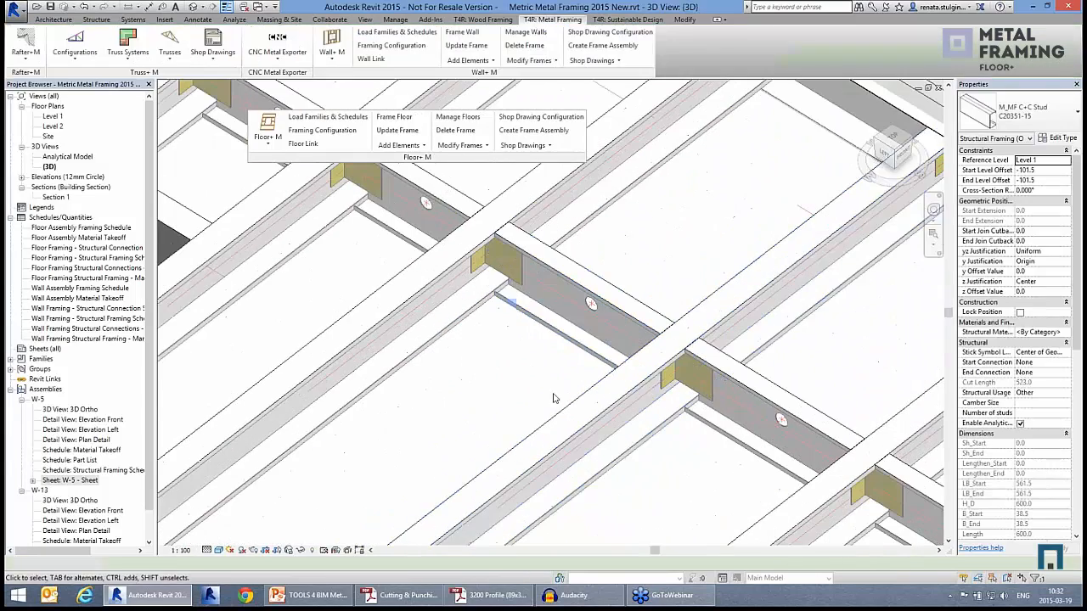
{"action": "left_click", "coordinate": [521, 274]}
{"action": "middle_click_drag", "start_coordinate": [523, 367], "coordinate": [517, 392], "text": "shift"}
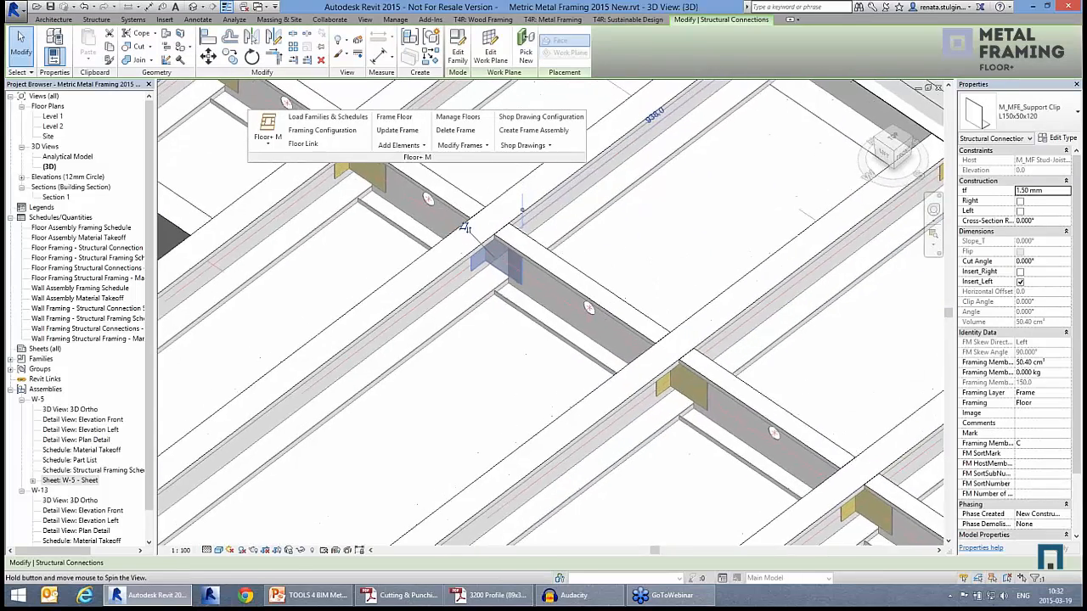
{"action": "scroll", "coordinate": [521, 235], "scroll_direction": "down", "scroll_amount": 6}
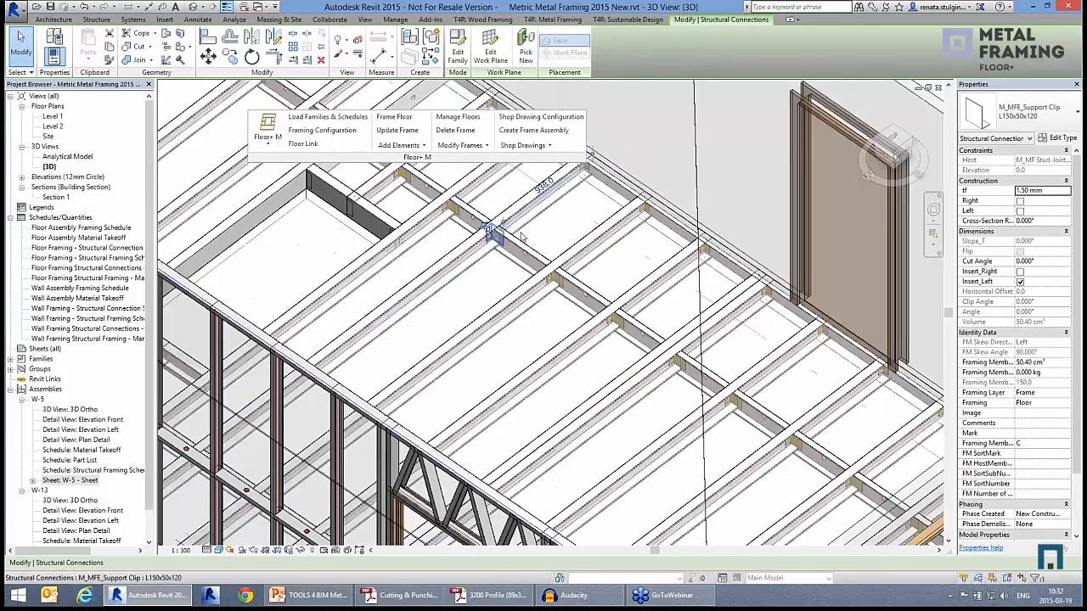
{"action": "scroll", "coordinate": [522, 237], "scroll_direction": "down", "scroll_amount": 2}
{"action": "middle_click_drag", "start_coordinate": [556, 311], "coordinate": [466, 133]}
Step: Align the floor joists with the wall stud nearest the front corner using Align Joists with Other Element, and check the alignment
{"action": "left_click", "coordinate": [512, 528]}
{"action": "scroll", "coordinate": [514, 525], "scroll_direction": "up", "scroll_amount": 3}
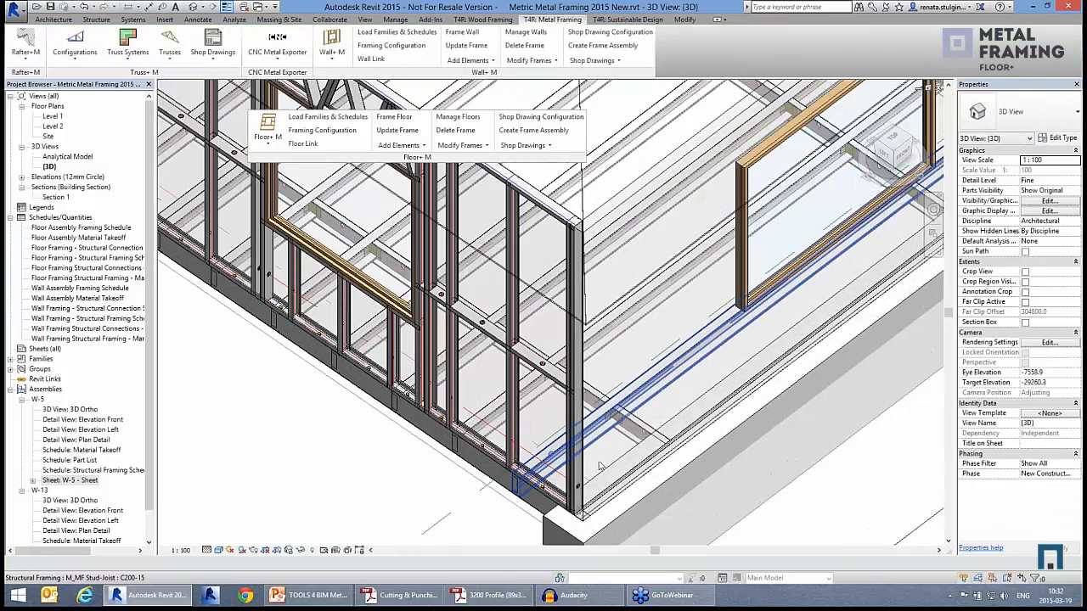
{"action": "left_click", "coordinate": [460, 145]}
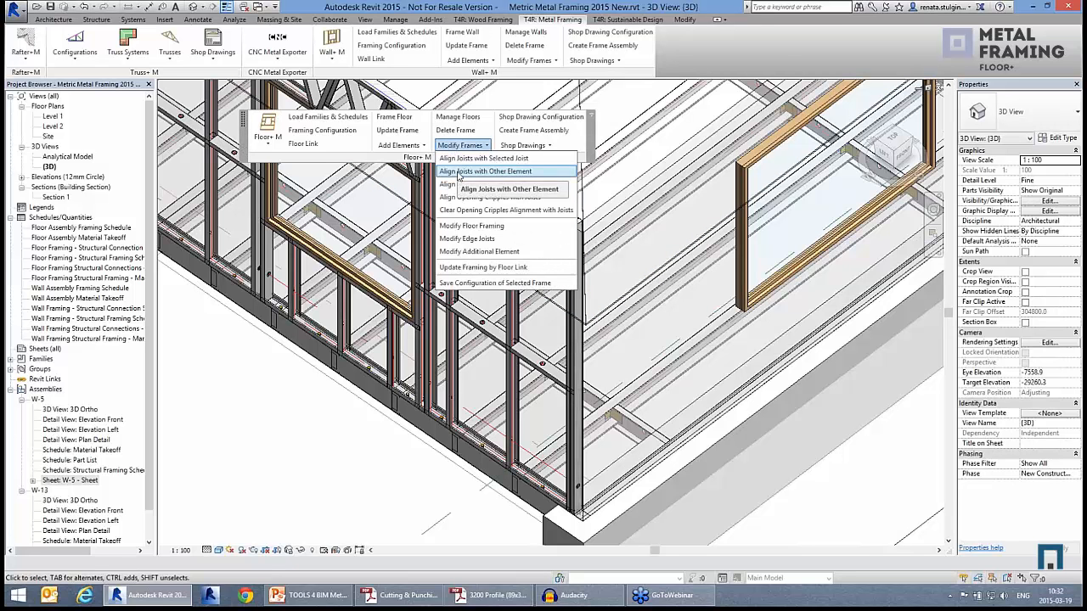
{"action": "left_click", "coordinate": [461, 173]}
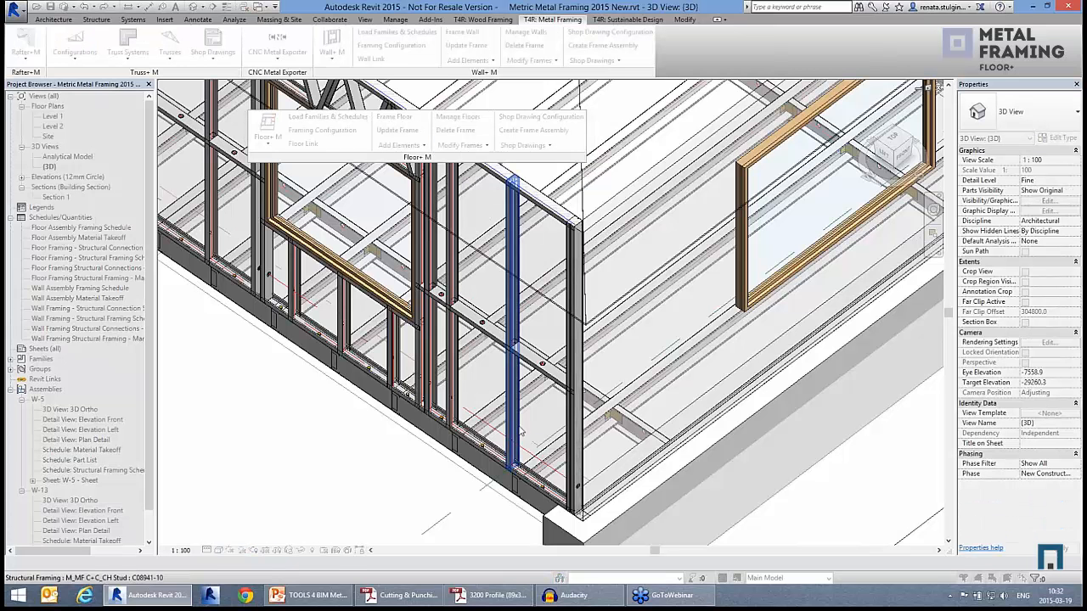
{"action": "left_click", "coordinate": [521, 431]}
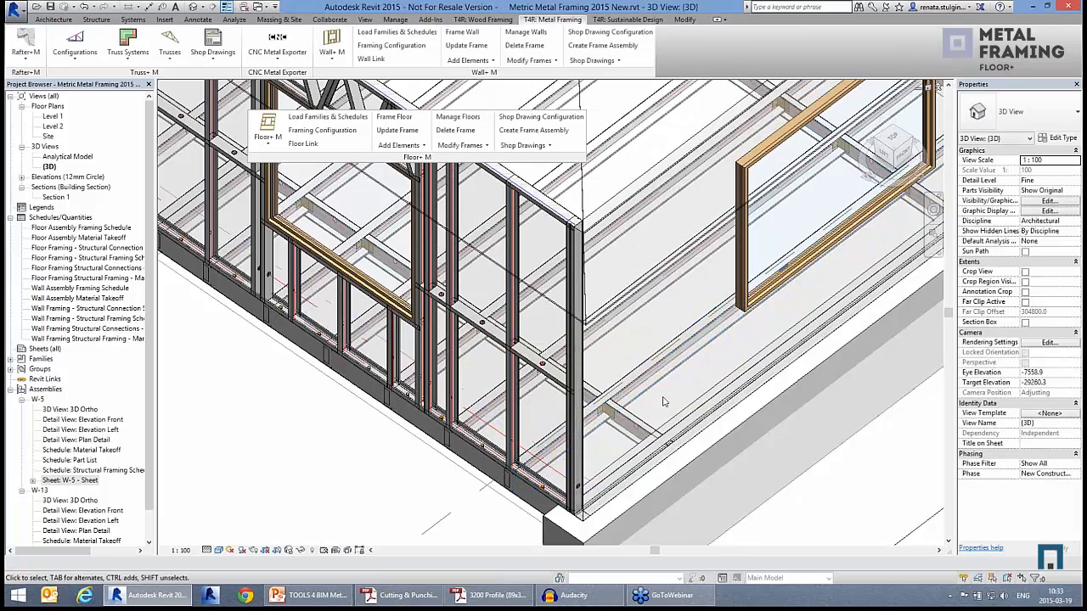
{"action": "scroll", "coordinate": [517, 511], "scroll_direction": "up", "scroll_amount": 3}
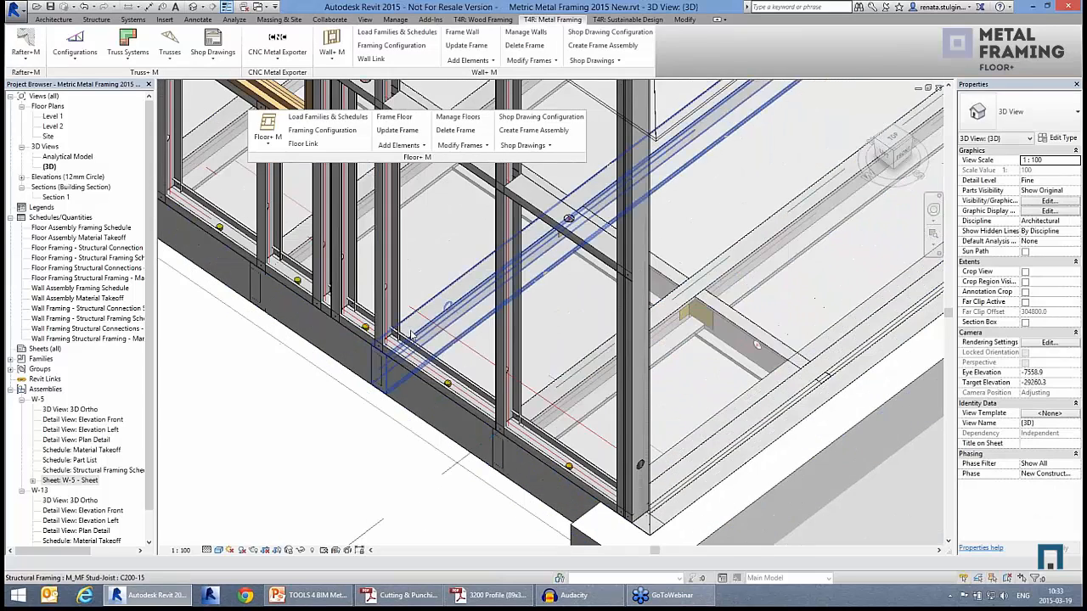
{"action": "scroll", "coordinate": [547, 441], "scroll_direction": "down", "scroll_amount": 2}
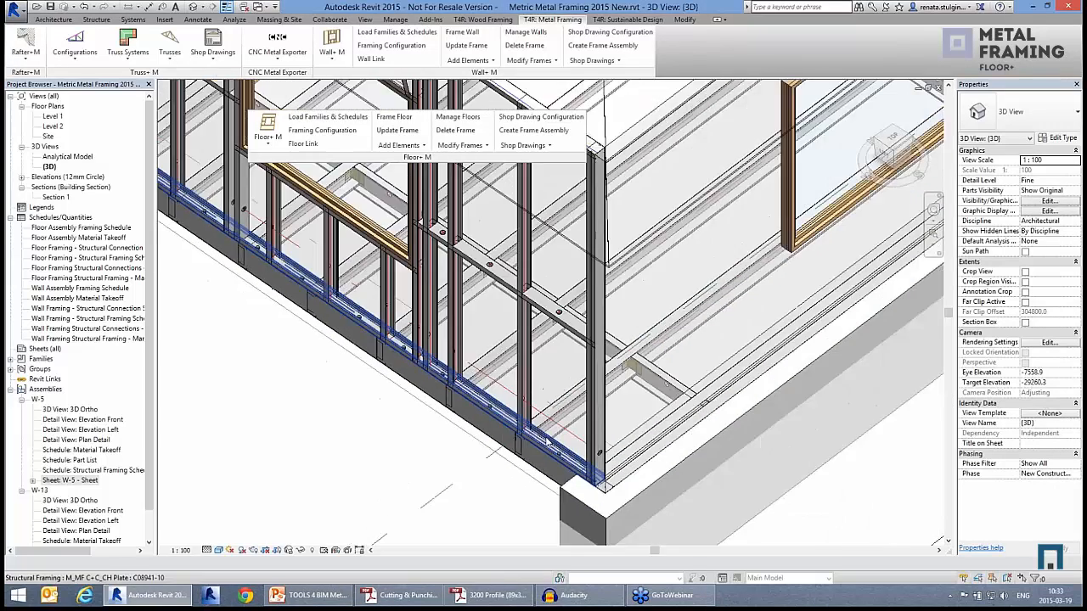
{"action": "scroll", "coordinate": [547, 440], "scroll_direction": "down", "scroll_amount": 2}
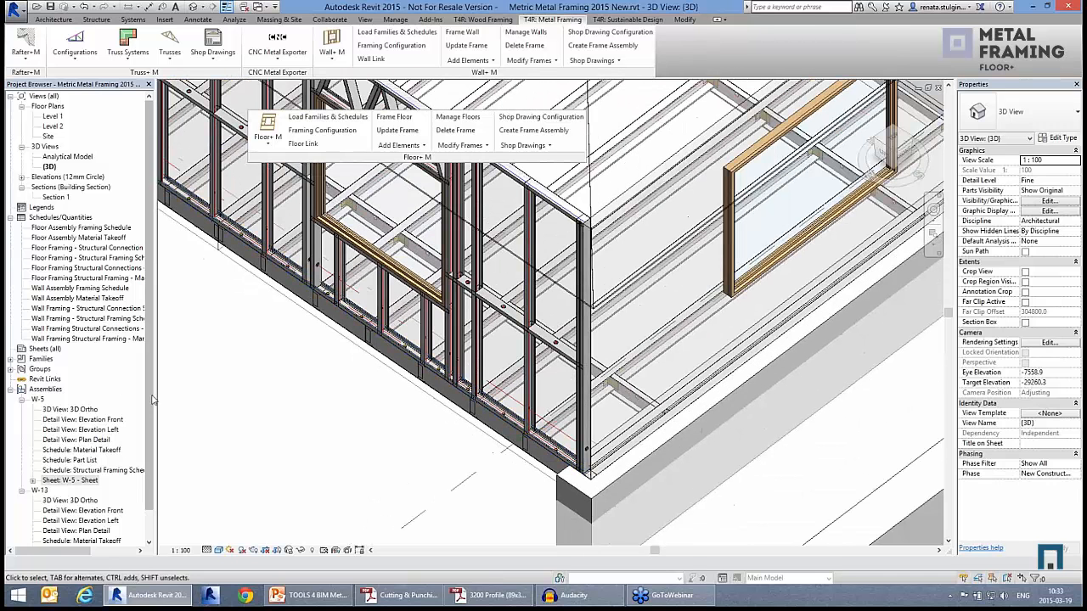
Step: Review the loaded Structural Framing families in the project, including the types available under M_MF Track and M_MF Stud-Joist
{"action": "scroll", "coordinate": [153, 472], "scroll_direction": "down", "scroll_amount": 1}
{"action": "left_click", "coordinate": [11, 358]}
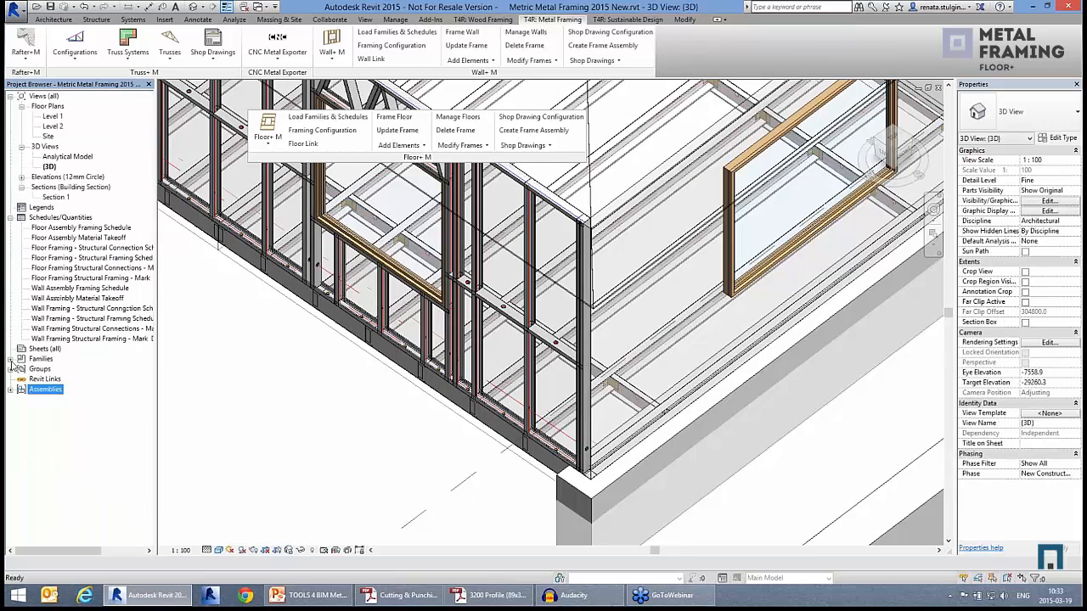
{"action": "left_click", "coordinate": [10, 358]}
{"action": "scroll", "coordinate": [110, 513], "scroll_direction": "down", "scroll_amount": 2}
{"action": "double_click", "coordinate": [71, 491]}
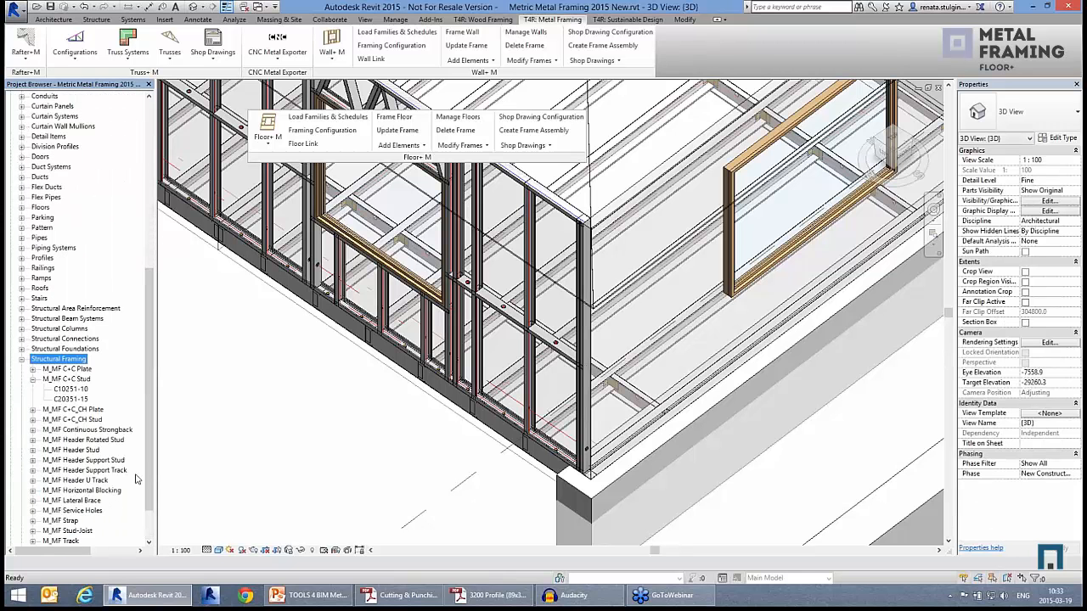
{"action": "scroll", "coordinate": [153, 515], "scroll_direction": "down", "scroll_amount": 2}
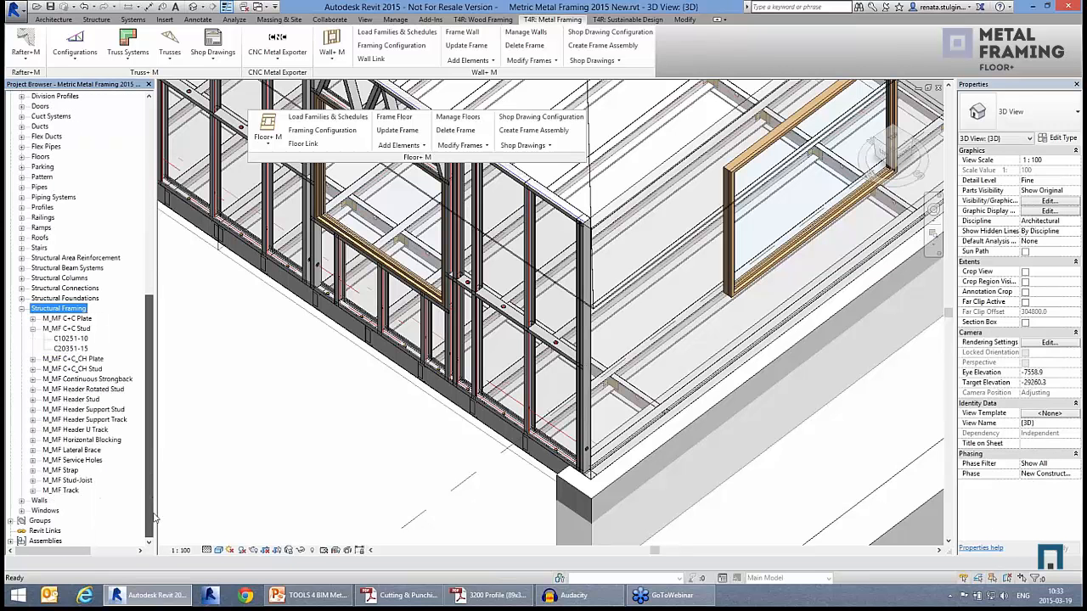
{"action": "left_click", "coordinate": [34, 329]}
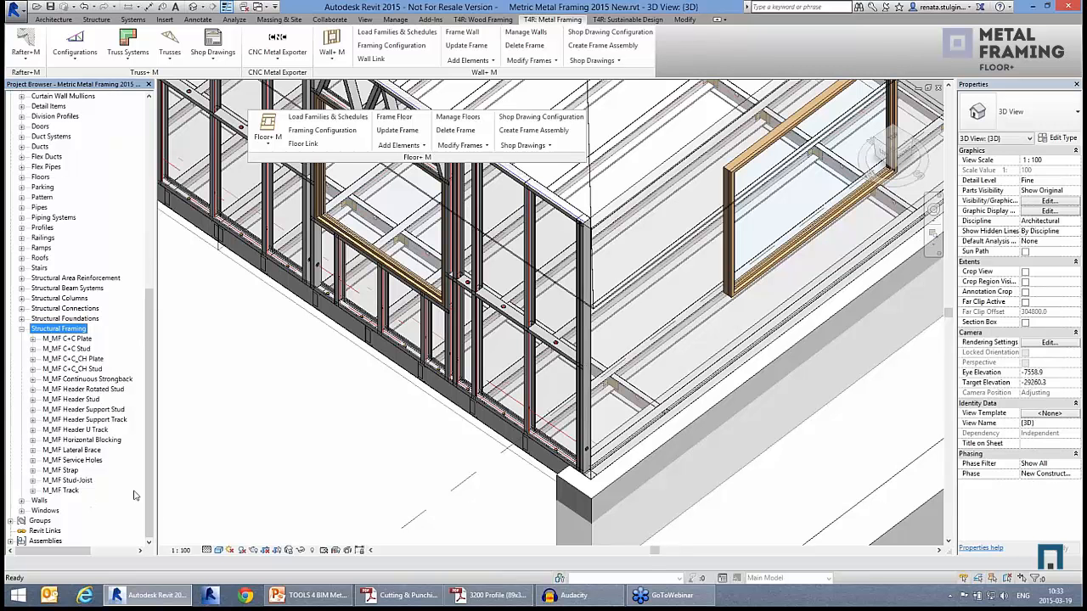
{"action": "double_click", "coordinate": [75, 491]}
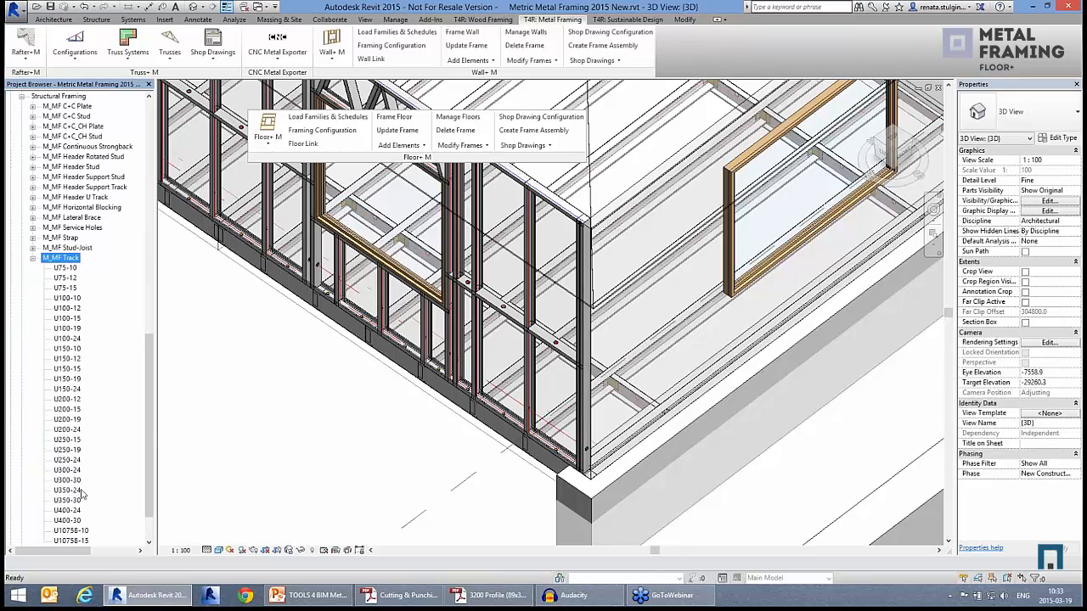
{"action": "double_click", "coordinate": [70, 260]}
{"action": "double_click", "coordinate": [84, 480]}
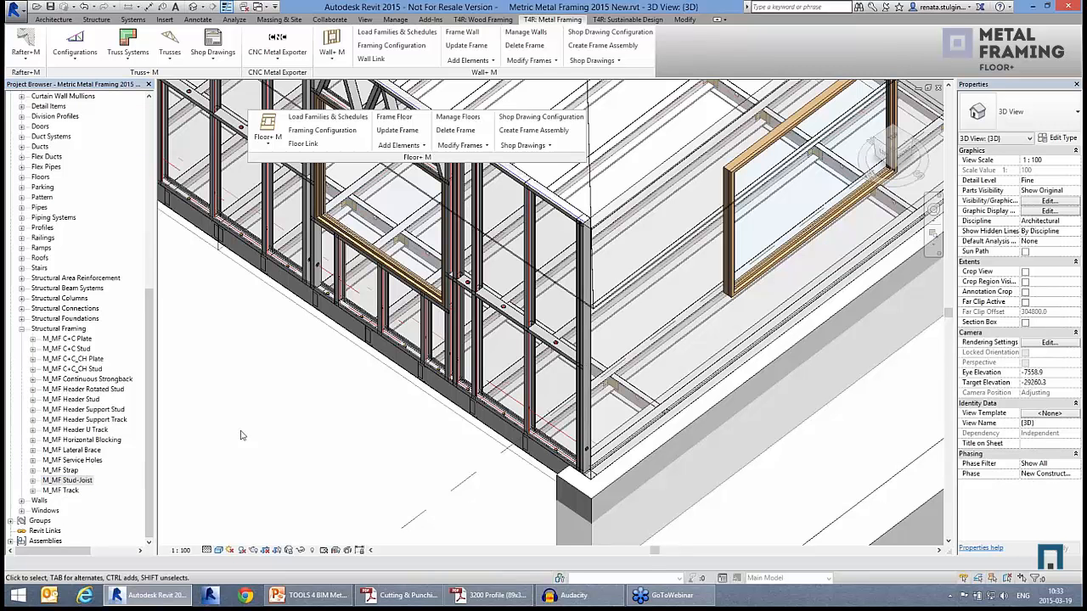
Step: Add the batten framing layer to the Metal Floor that has the rectangular opening
{"action": "middle_click_drag", "start_coordinate": [455, 480], "coordinate": [531, 425], "text": "shift"}
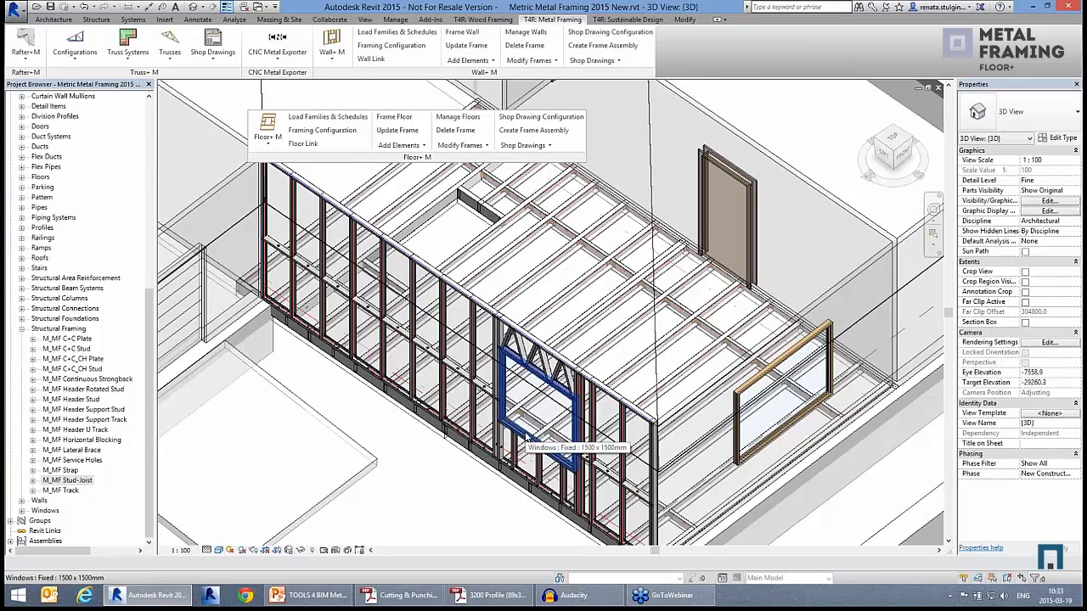
{"action": "middle_click_drag", "start_coordinate": [509, 280], "coordinate": [477, 174], "text": "shift"}
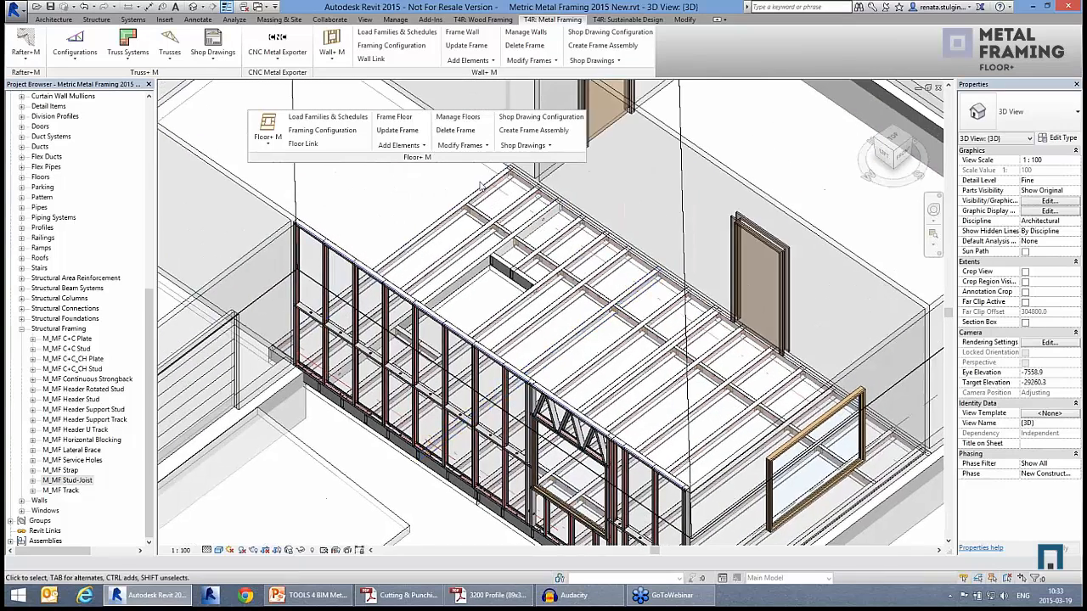
{"action": "key", "text": "Tab"}
{"action": "left_click", "coordinate": [481, 189]}
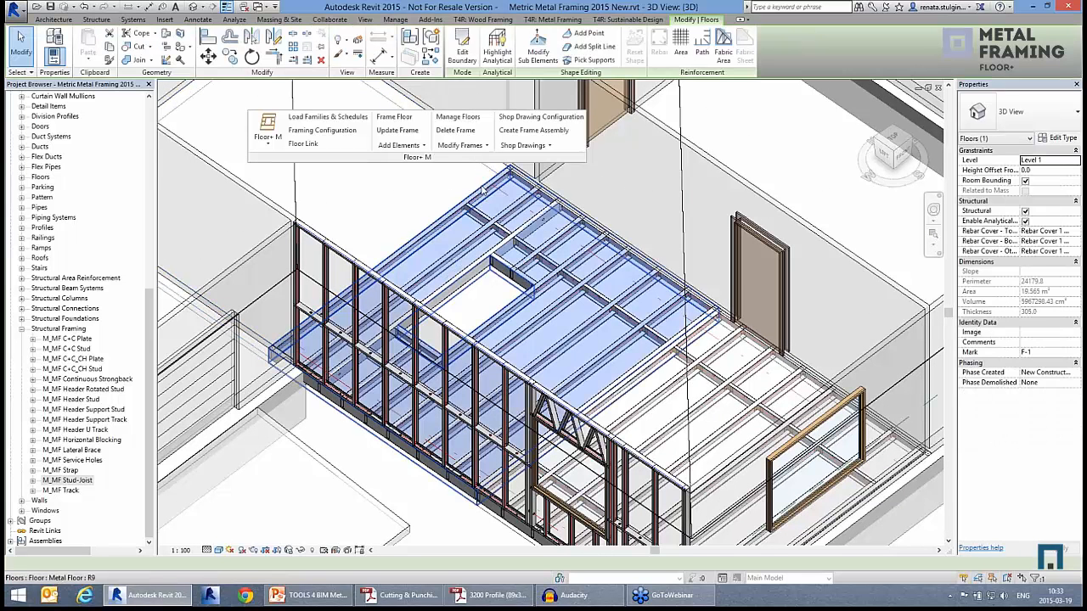
{"action": "left_click", "coordinate": [395, 152]}
{"action": "left_click", "coordinate": [399, 160]}
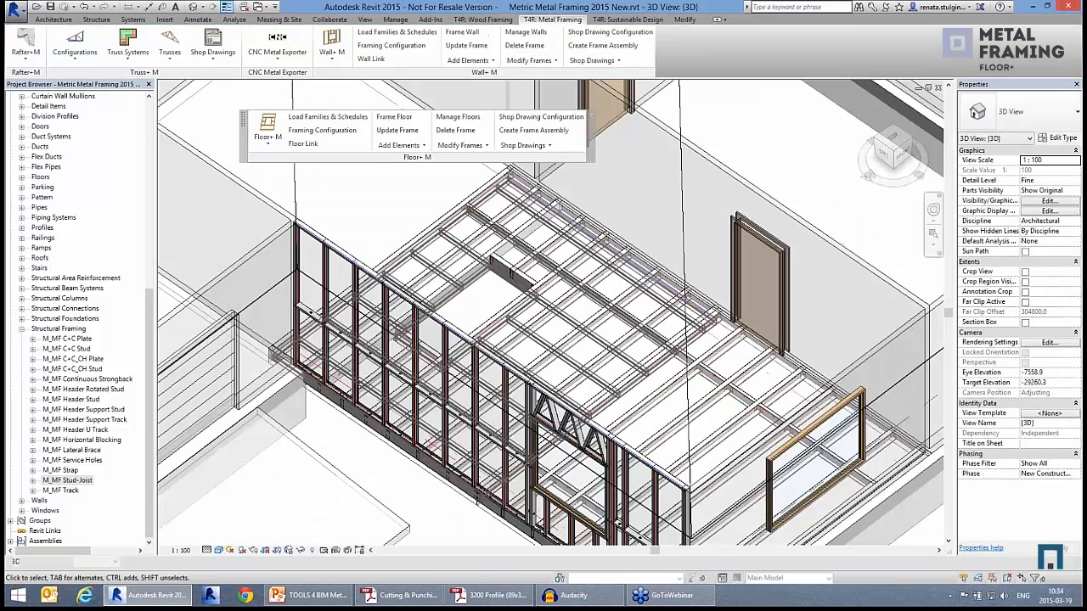
Step: Create a frame assembly of the metal floor with the rectangular opening, using one of its joists as the selection
{"action": "scroll", "coordinate": [574, 280], "scroll_direction": "up", "scroll_amount": 3}
{"action": "scroll", "coordinate": [546, 375], "scroll_direction": "down", "scroll_amount": 5}
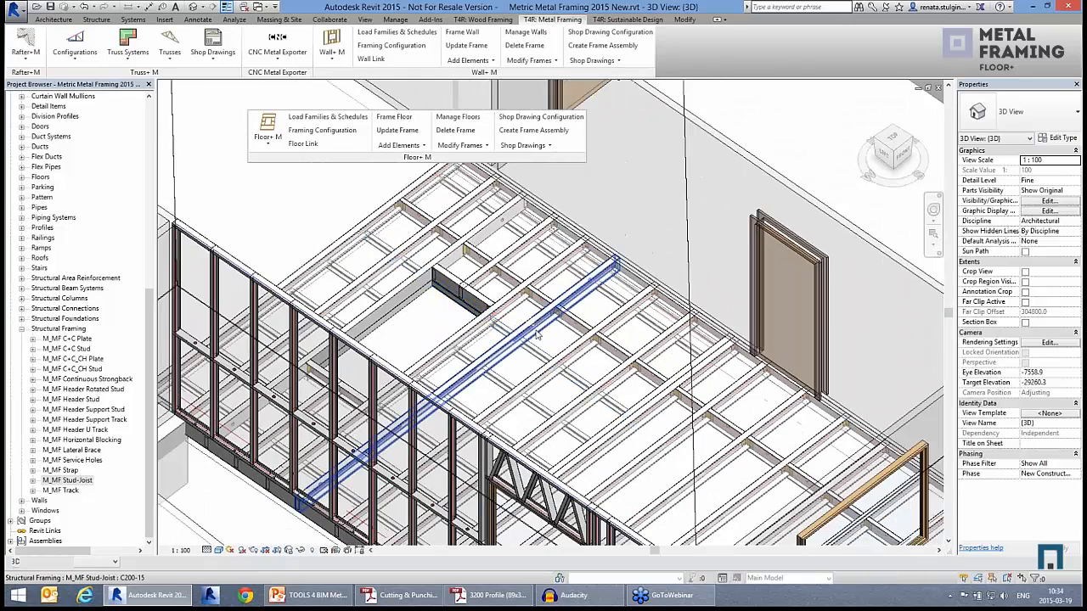
{"action": "left_click", "coordinate": [537, 333]}
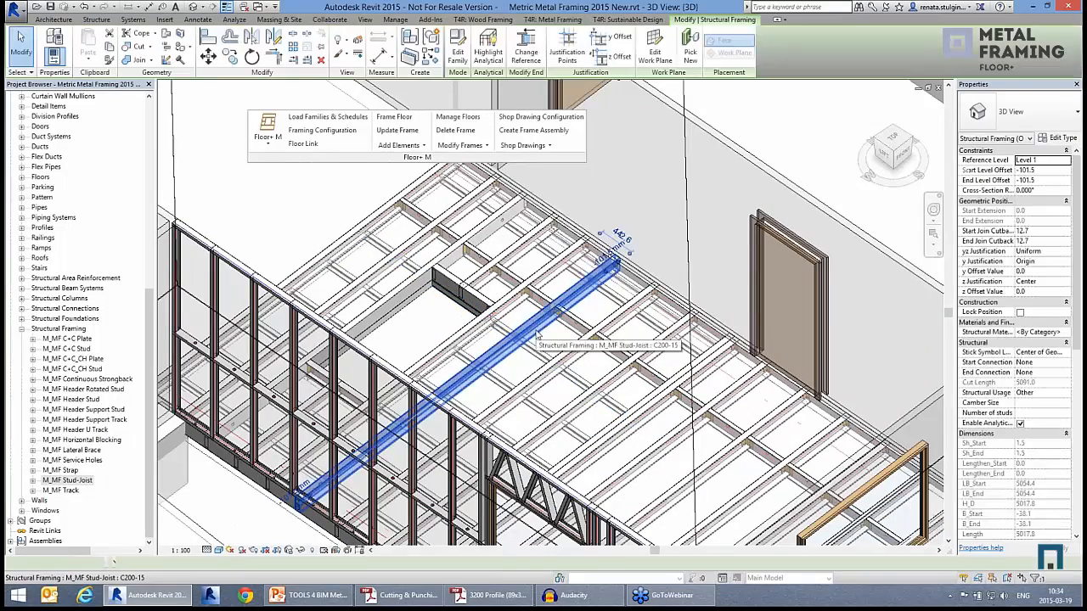
{"action": "left_click", "coordinate": [530, 132]}
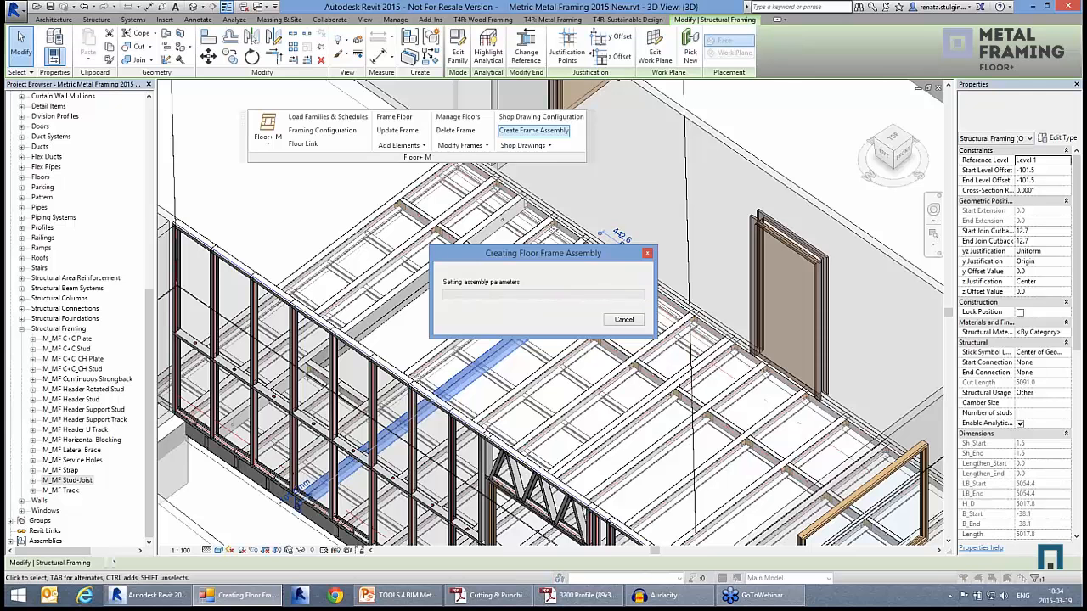
{"action": "left_click", "coordinate": [340, 179]}
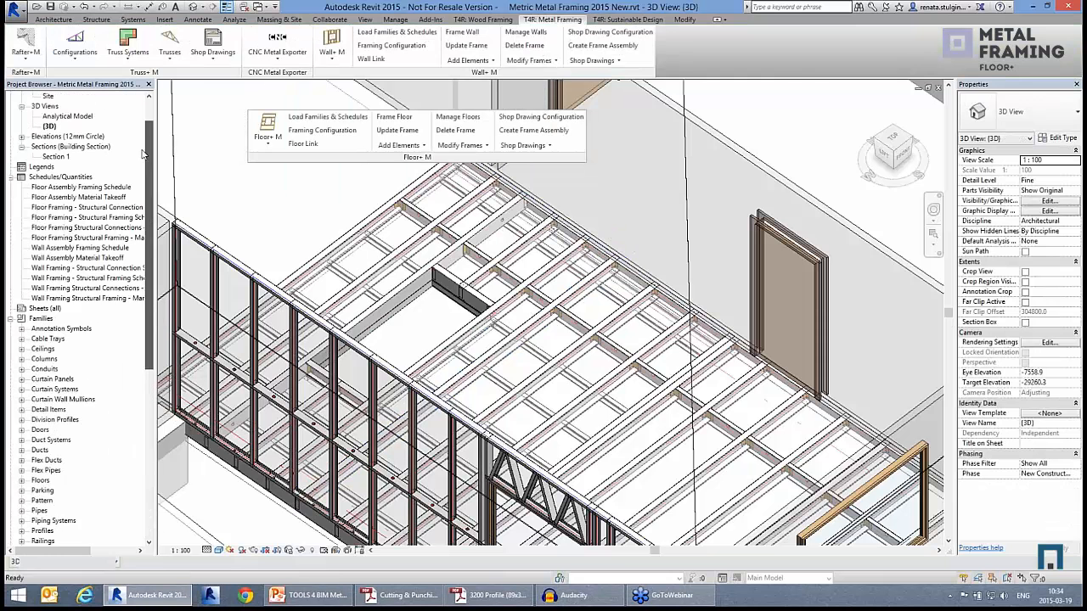
Step: Open the 3D Ortho view of the F-1 floor assembly
{"action": "left_click", "coordinate": [10, 319]}
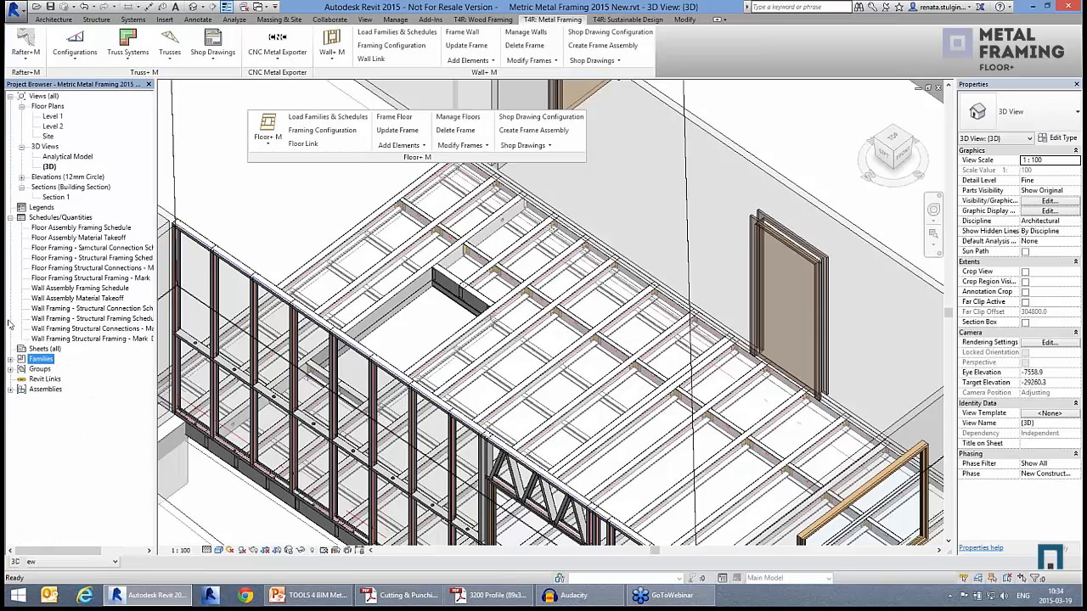
{"action": "double_click", "coordinate": [45, 389]}
{"action": "left_click", "coordinate": [36, 399]}
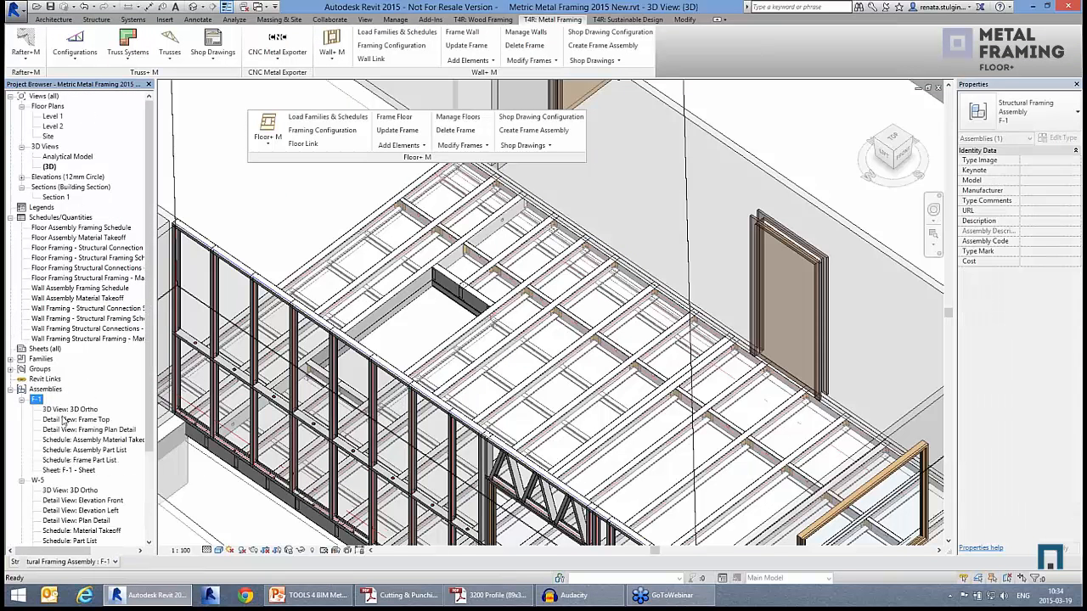
{"action": "scroll", "coordinate": [68, 382], "scroll_direction": "down", "scroll_amount": 2}
{"action": "left_click", "coordinate": [85, 371]}
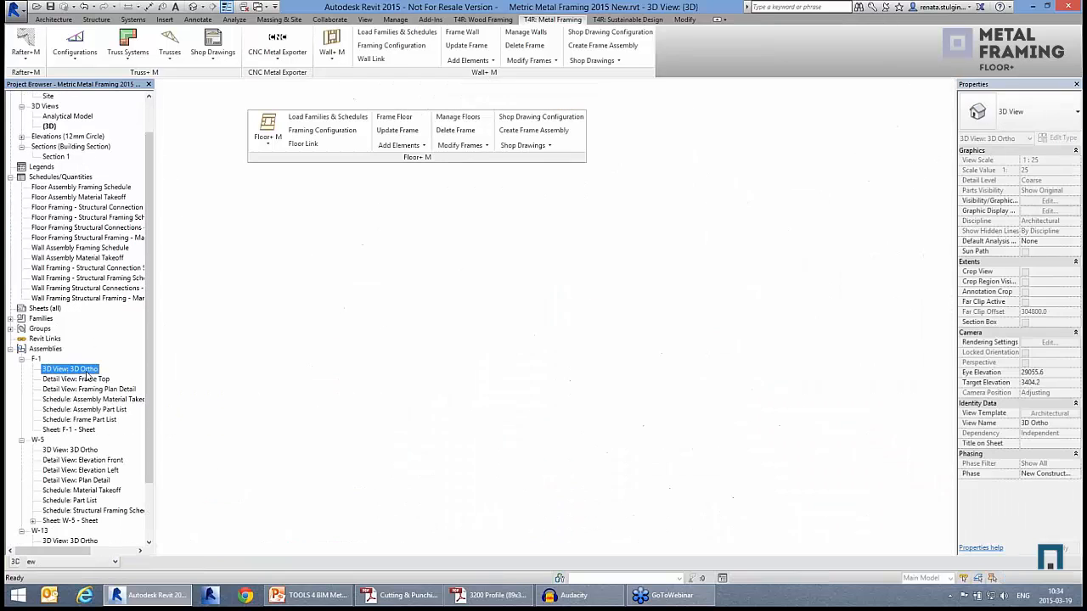
Step: In the F-1 Frame Top detail view, sort the structural framing and the structural connections by mark
{"action": "left_click", "coordinate": [85, 379]}
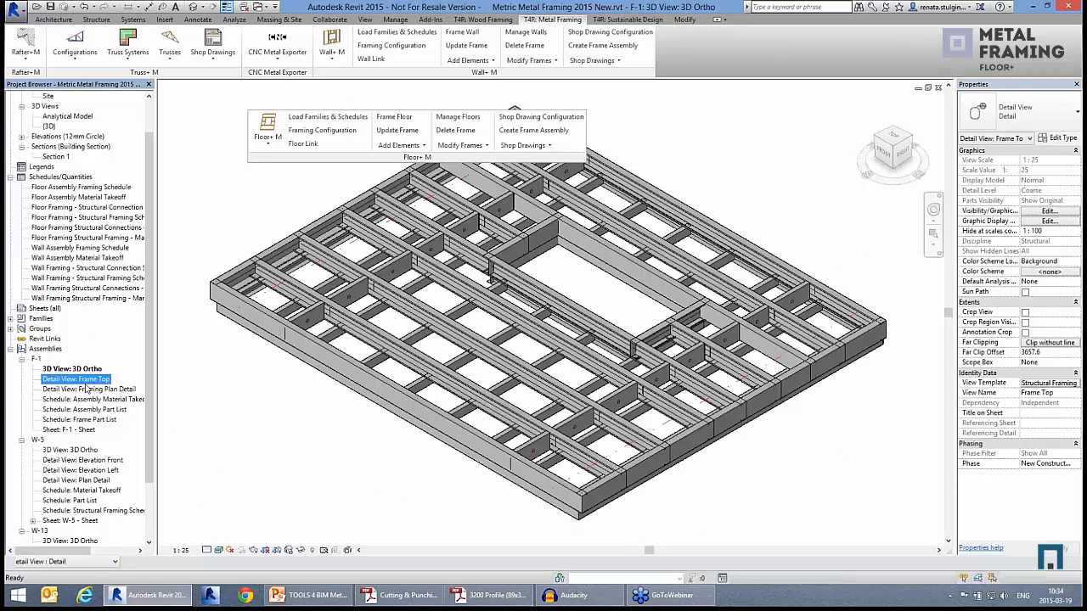
{"action": "left_click", "coordinate": [524, 145]}
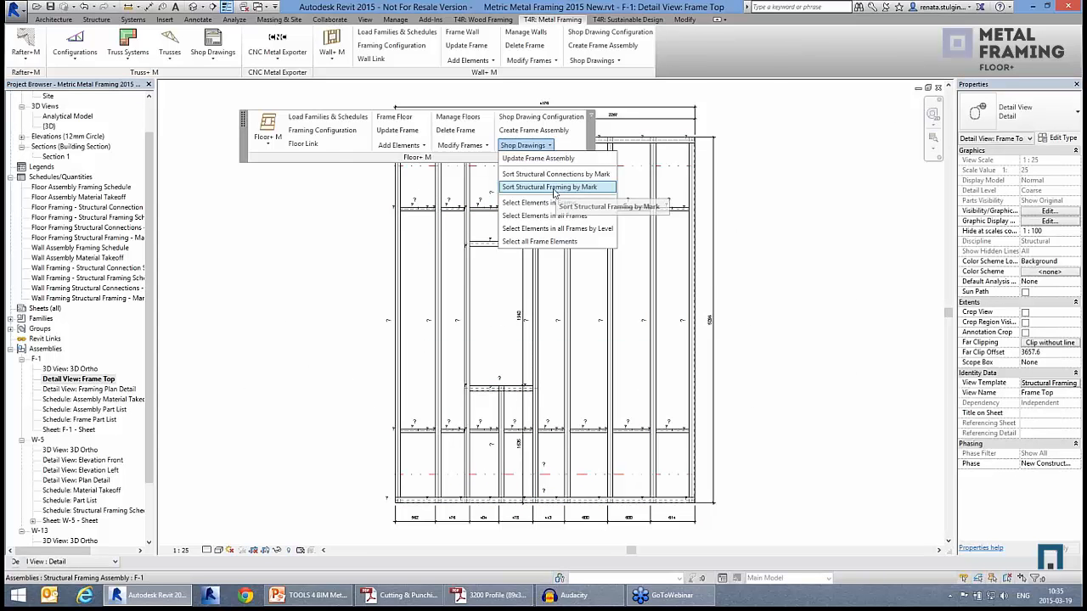
{"action": "left_click", "coordinate": [556, 187]}
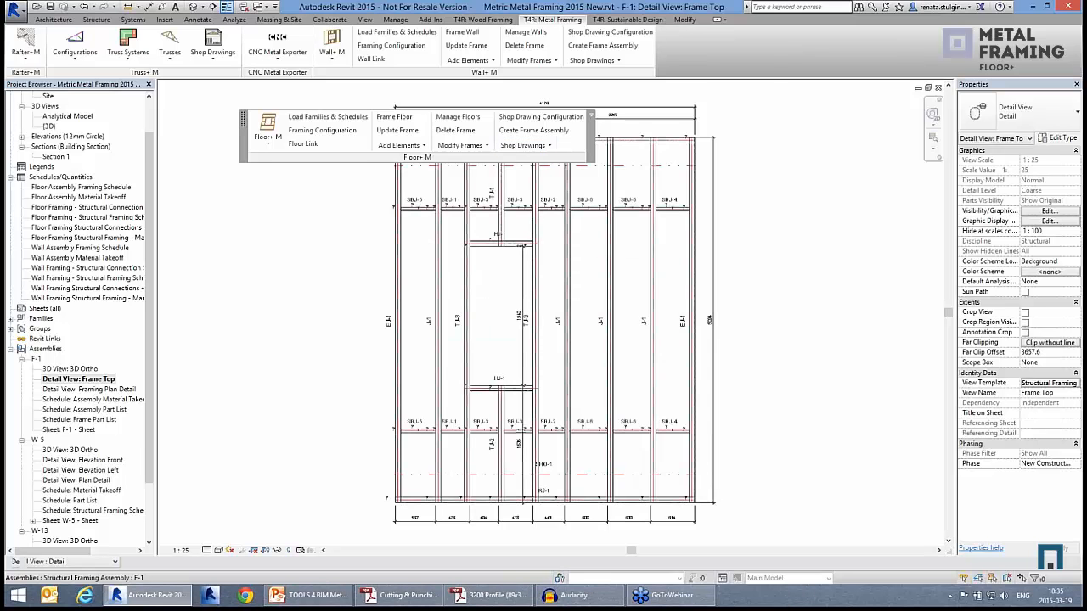
{"action": "left_click", "coordinate": [543, 146]}
{"action": "left_click", "coordinate": [544, 174]}
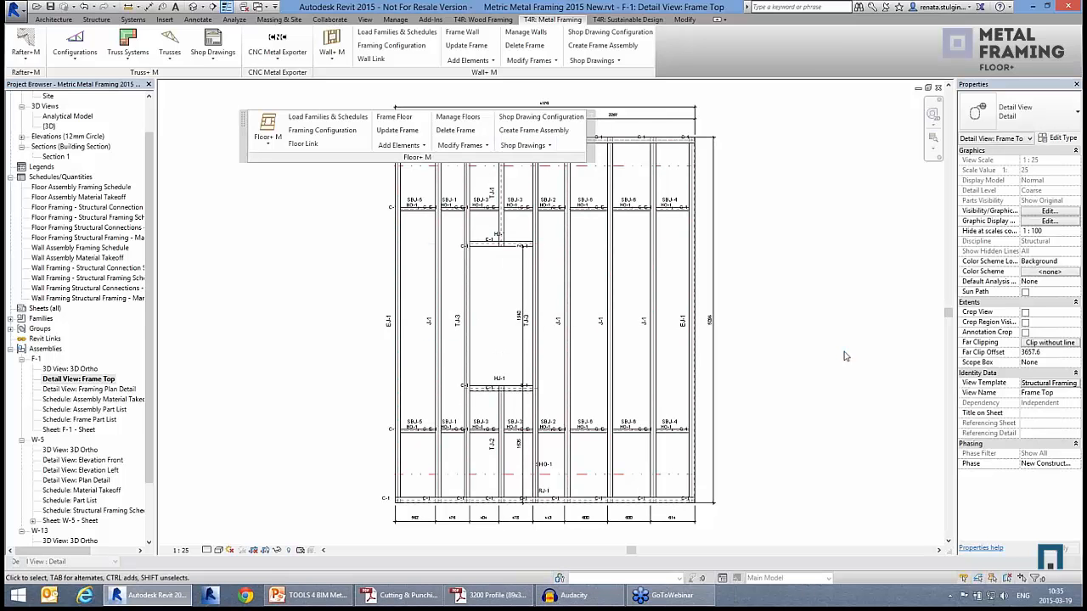
Step: Review the F-1 Framing Plan Detail, Assembly Material Takeoff and Assembly Part List, moving the floating Floor+ M panel off the schedule
{"action": "double_click", "coordinate": [99, 389]}
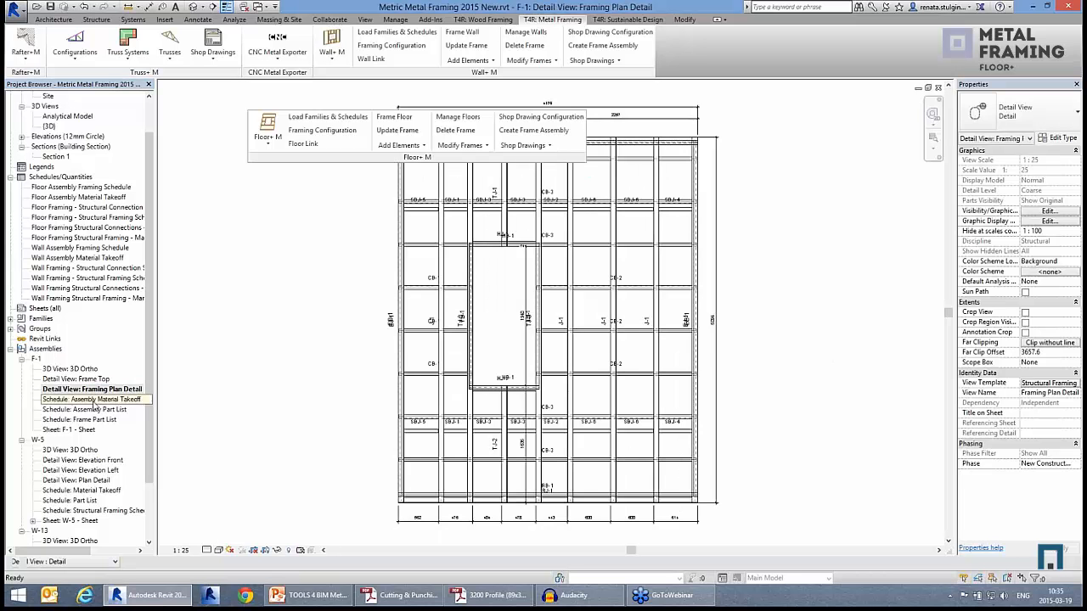
{"action": "double_click", "coordinate": [90, 400]}
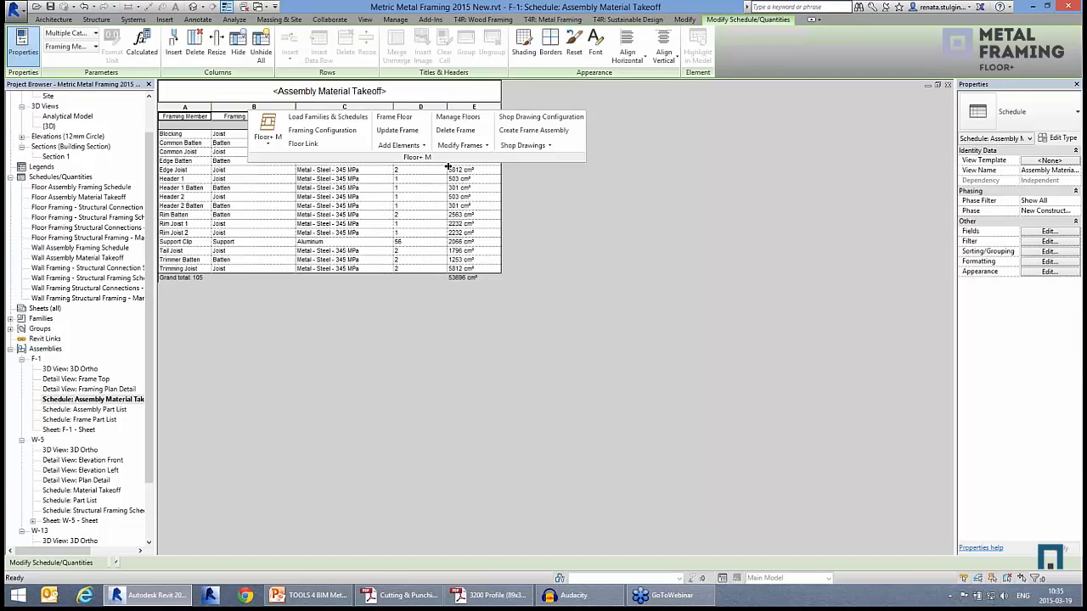
{"action": "left_click_drag", "start_coordinate": [449, 166], "coordinate": [676, 188]}
{"action": "double_click", "coordinate": [85, 409]}
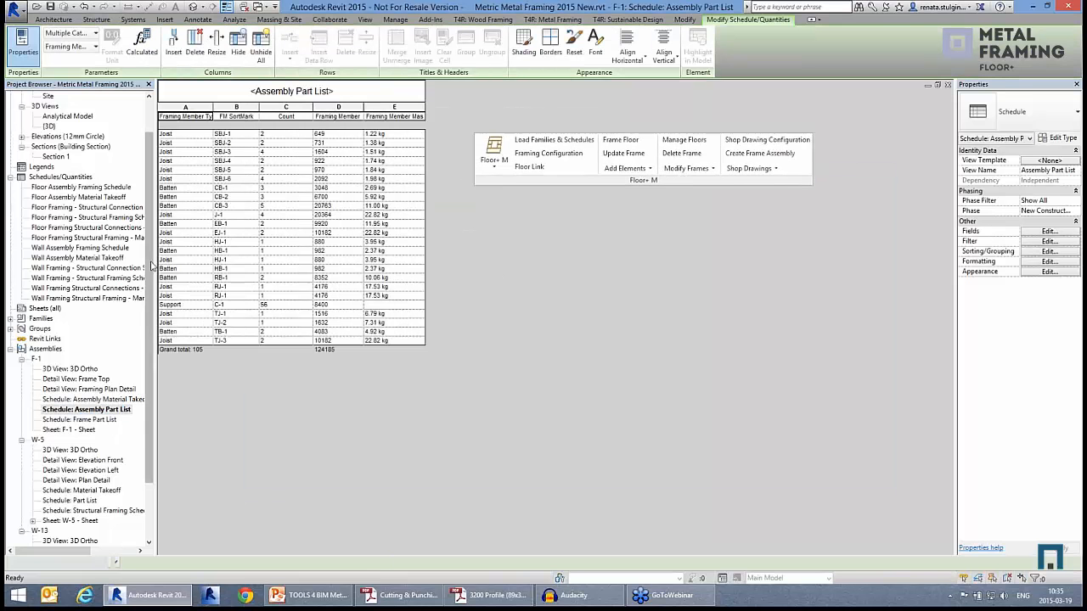
Step: Open the Analytical Model 3D view and examine the analytical lines of the framed floors and walls
{"action": "left_click_drag", "start_coordinate": [151, 325], "coordinate": [99, 142]}
{"action": "double_click", "coordinate": [68, 156]}
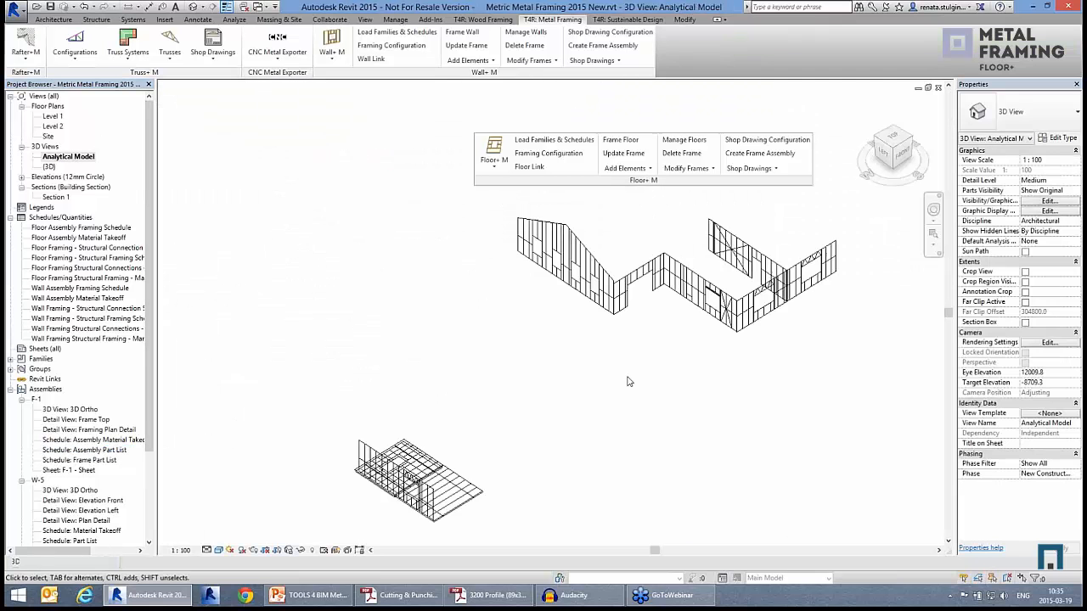
{"action": "scroll", "coordinate": [472, 514], "scroll_direction": "up", "scroll_amount": 5}
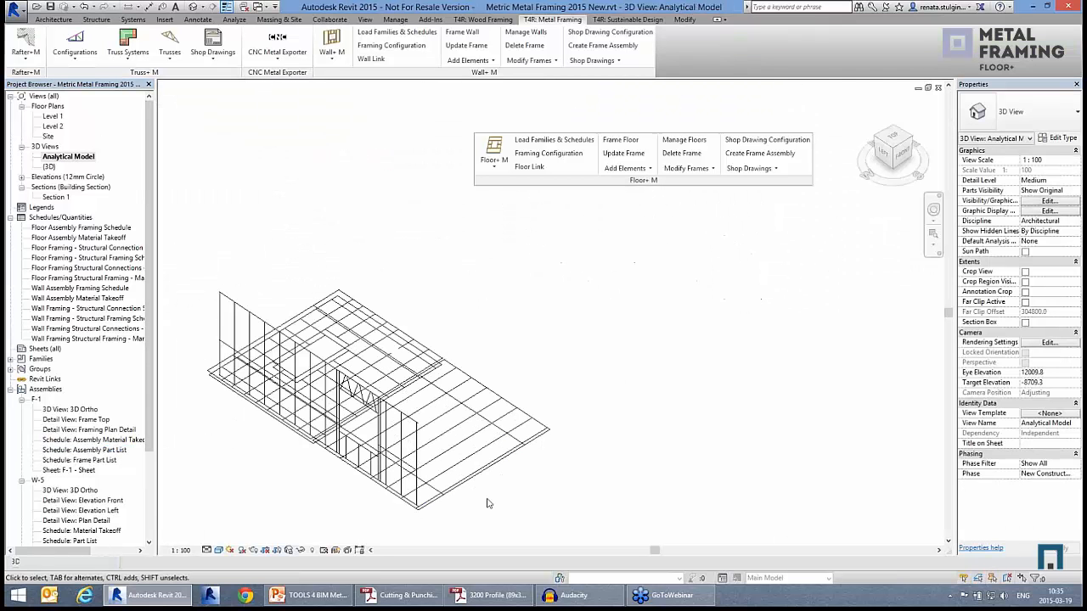
{"action": "scroll", "coordinate": [313, 509], "scroll_direction": "down", "scroll_amount": 3}
{"action": "middle_click_drag", "start_coordinate": [607, 393], "coordinate": [561, 471]}
Step: Return to the default 3D view and look over the framed floors and the framed house walls
{"action": "double_click", "coordinate": [50, 167]}
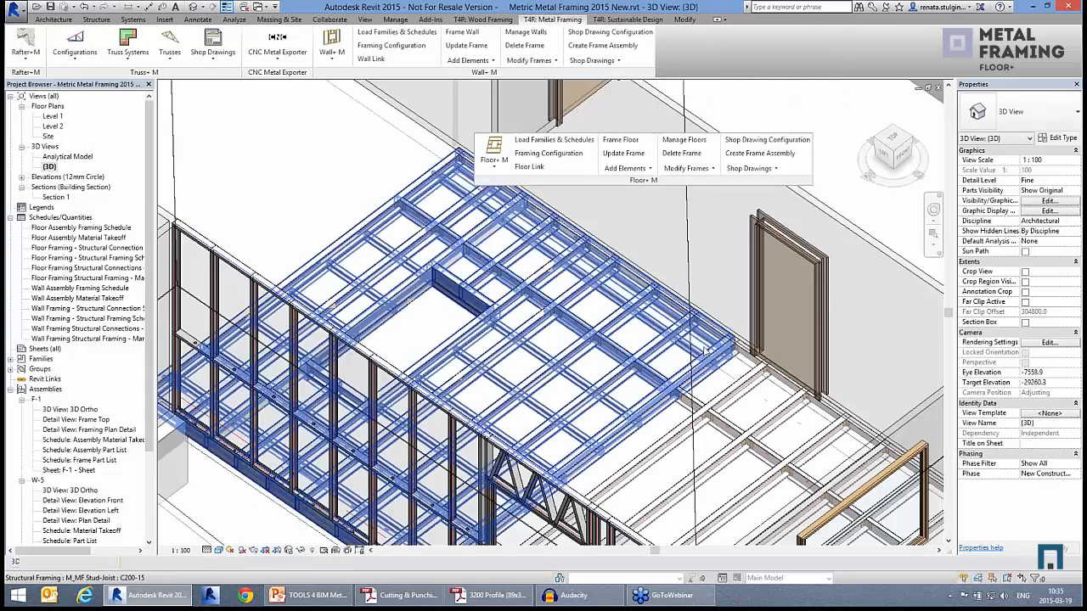
{"action": "scroll", "coordinate": [454, 304], "scroll_direction": "down", "scroll_amount": 2}
{"action": "middle_click_drag", "start_coordinate": [720, 378], "coordinate": [673, 332]}
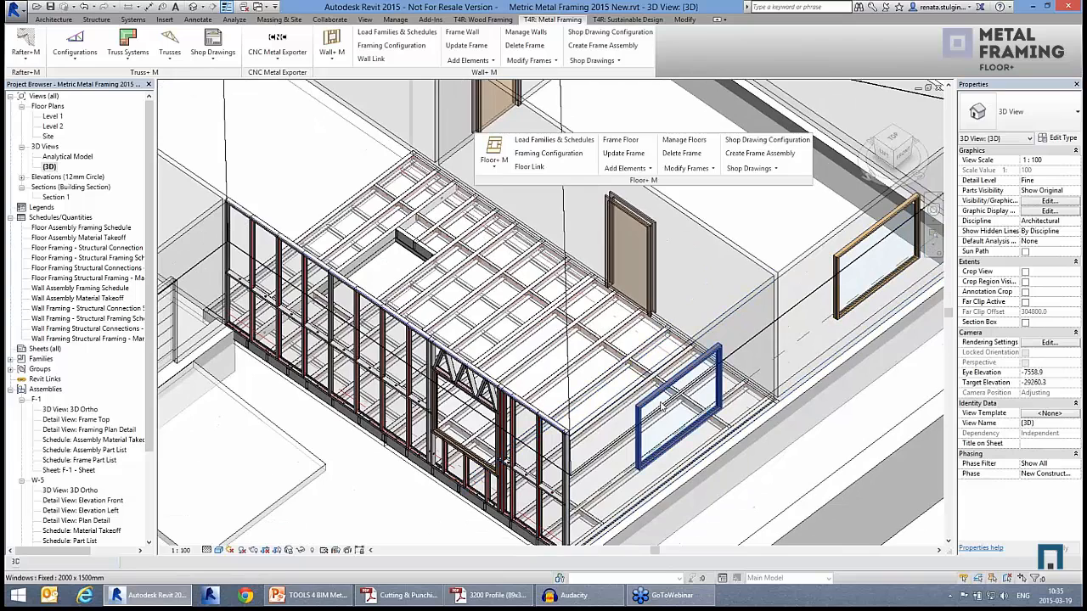
{"action": "scroll", "coordinate": [539, 386], "scroll_direction": "down", "scroll_amount": 1}
{"action": "scroll", "coordinate": [589, 374], "scroll_direction": "down", "scroll_amount": 2}
{"action": "middle_click_drag", "start_coordinate": [590, 373], "coordinate": [524, 500]}
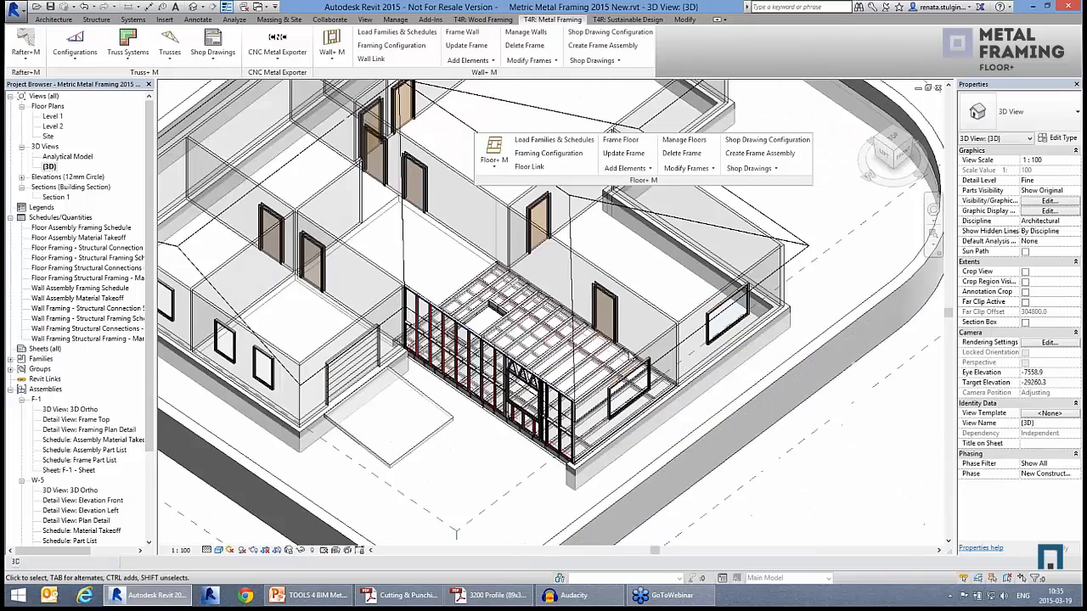
{"action": "middle_click_drag", "start_coordinate": [884, 182], "coordinate": [668, 542]}
{"action": "middle_click_drag", "start_coordinate": [669, 380], "coordinate": [588, 421]}
{"action": "scroll", "coordinate": [762, 301], "scroll_direction": "up", "scroll_amount": 1}
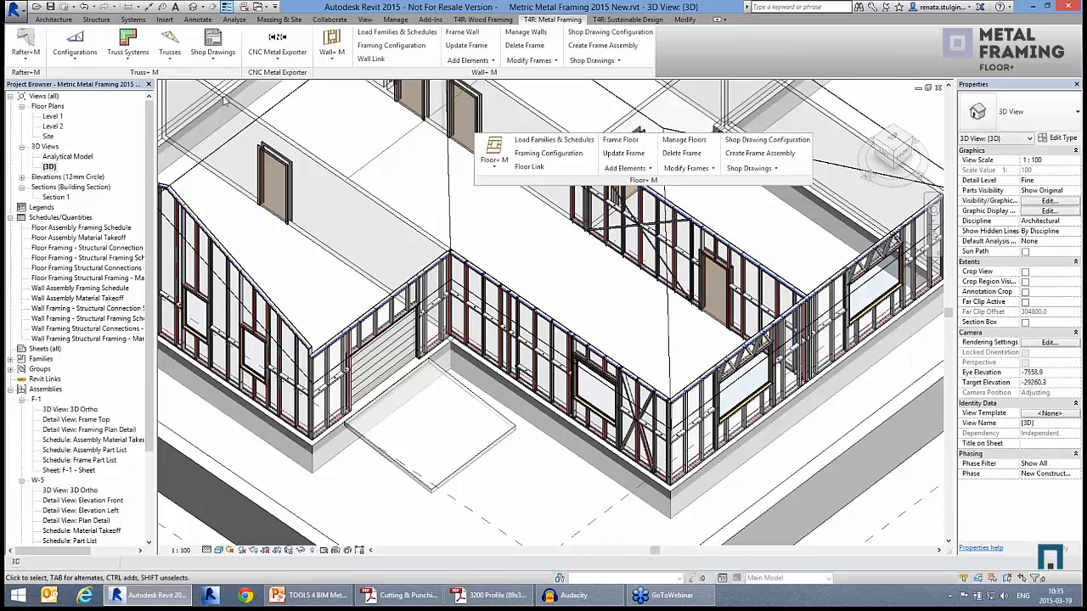
Step: Float the CNC Metal Exporter panel over the model and show its export commands
{"action": "left_click_drag", "start_coordinate": [297, 73], "coordinate": [348, 119]}
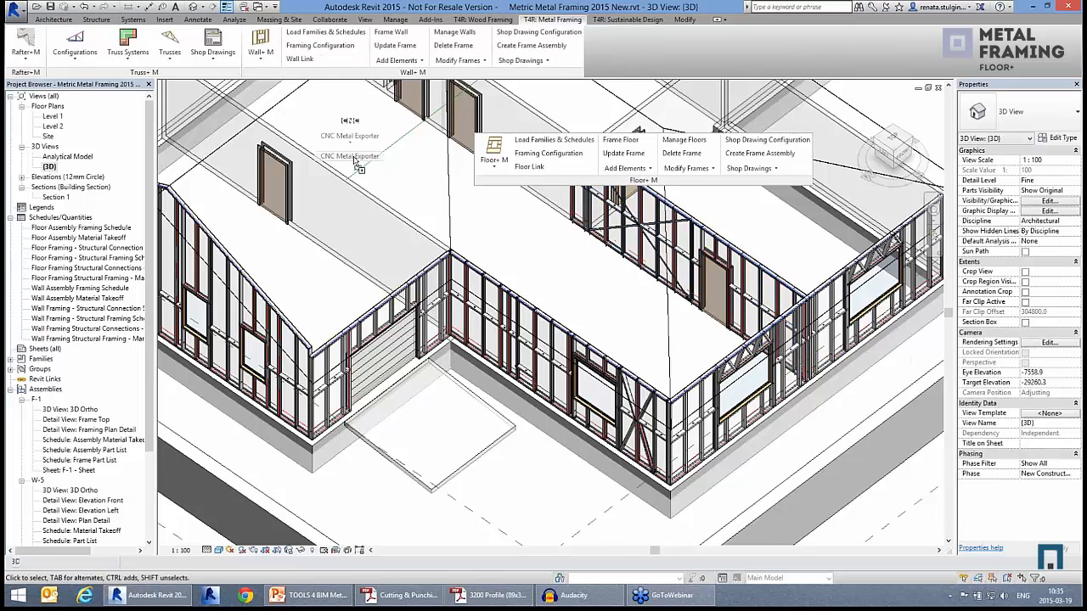
{"action": "left_click", "coordinate": [361, 141]}
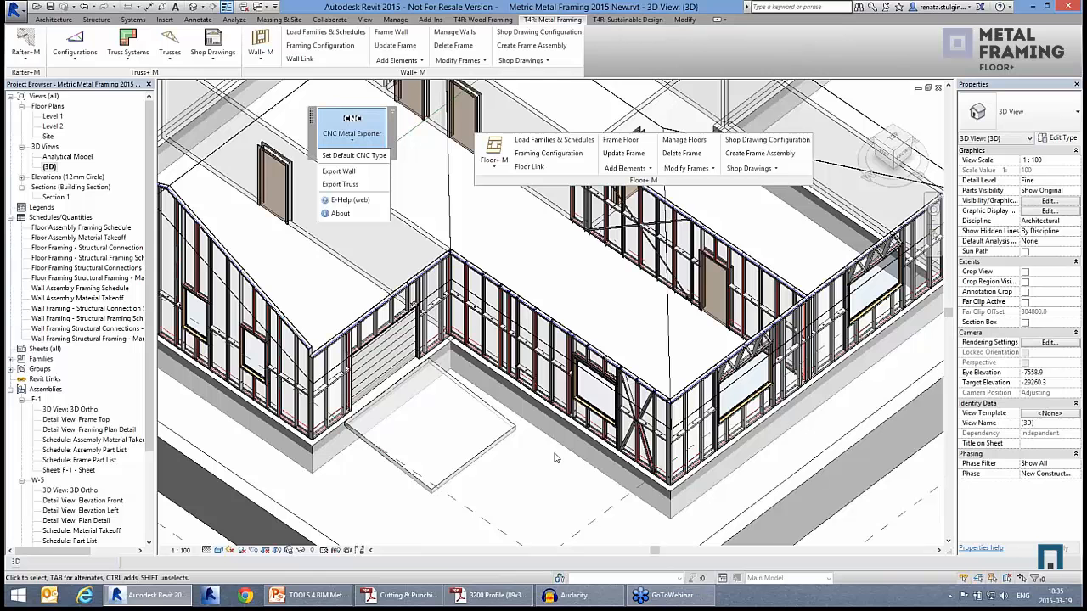
Step: Switch to Adobe Reader to view the 3200 Profile and Cutting & Punching PDFs, and return to the Revit model
{"action": "left_click", "coordinate": [486, 600]}
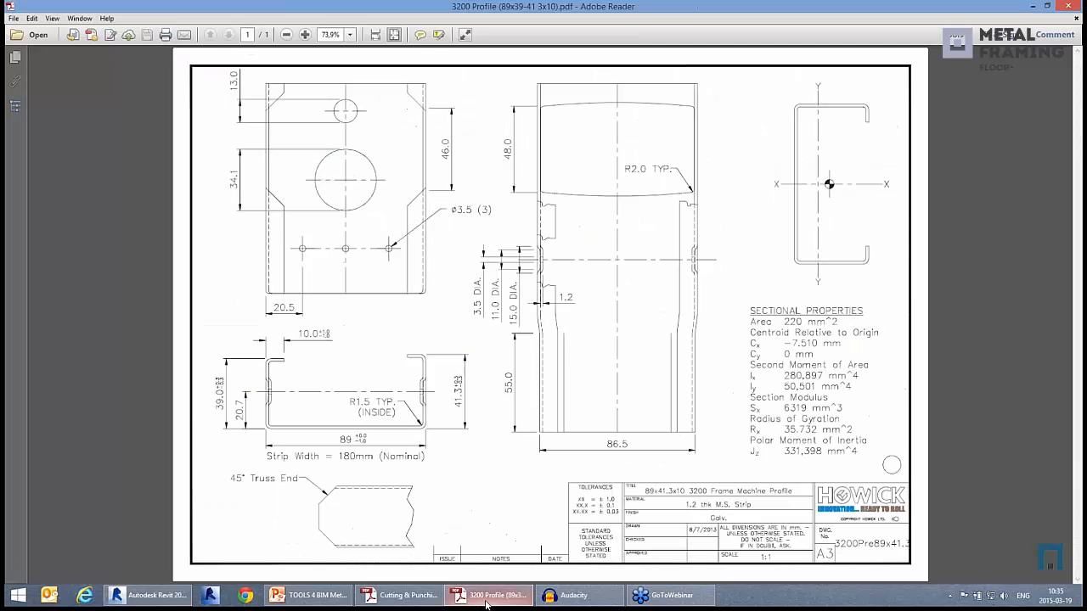
{"action": "left_click", "coordinate": [415, 601]}
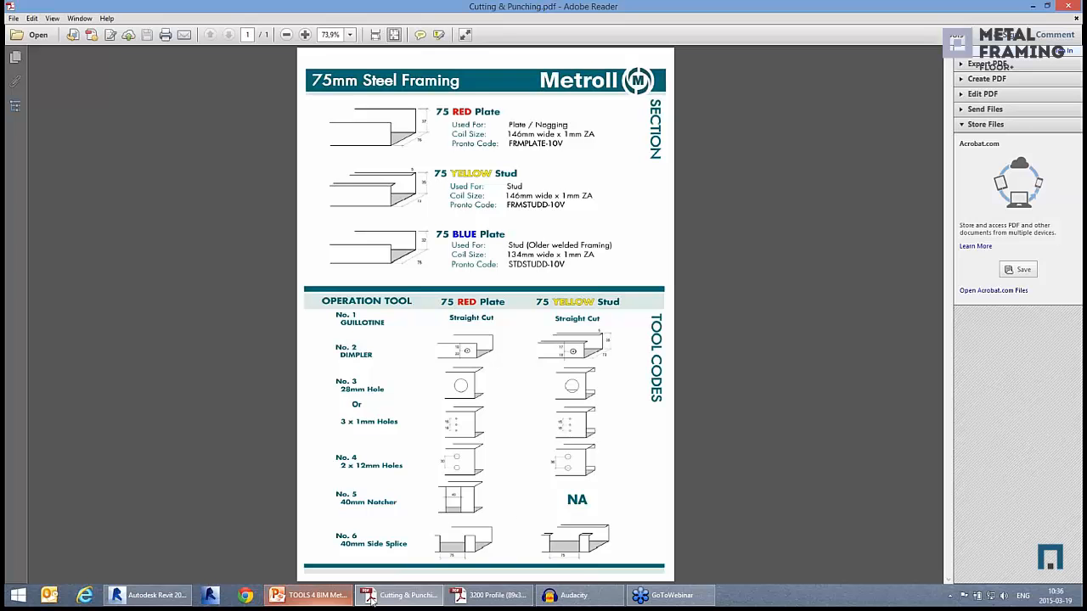
{"action": "mouse_move", "coordinate": [406, 601]}
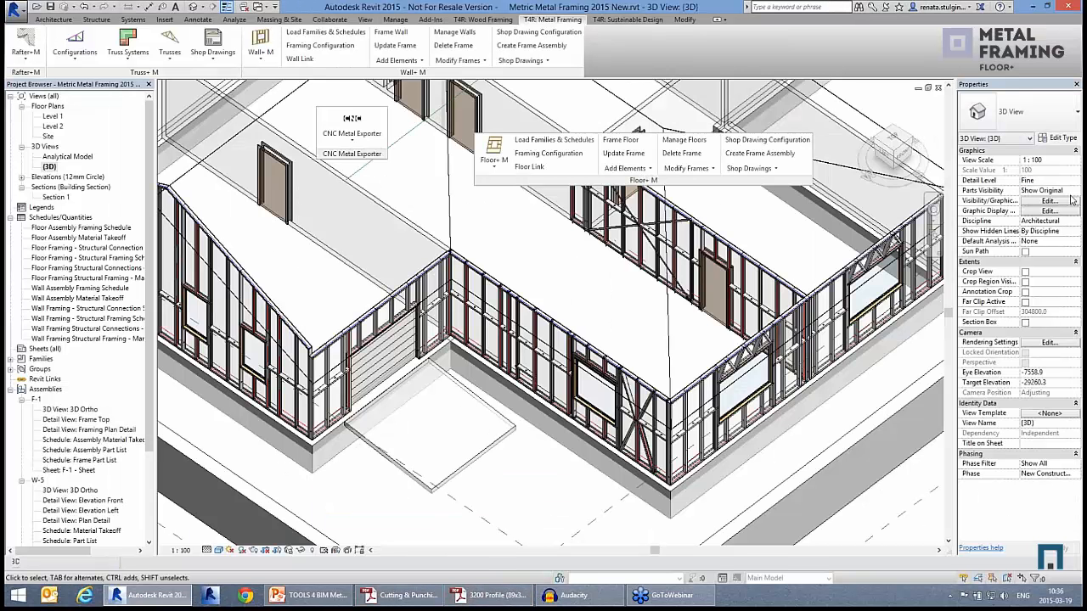
{"action": "left_click", "coordinate": [578, 314]}
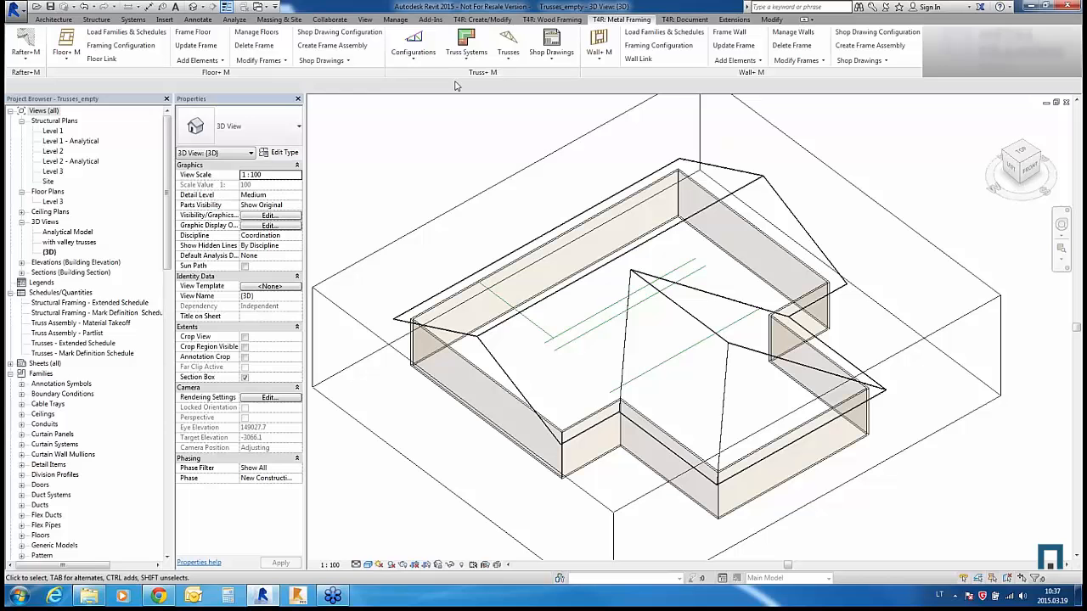
Step: Float the Truss+ M panel over the Trusses_empty model and review the Configurations and Truss Systems commands
{"action": "left_click_drag", "start_coordinate": [450, 76], "coordinate": [421, 161]}
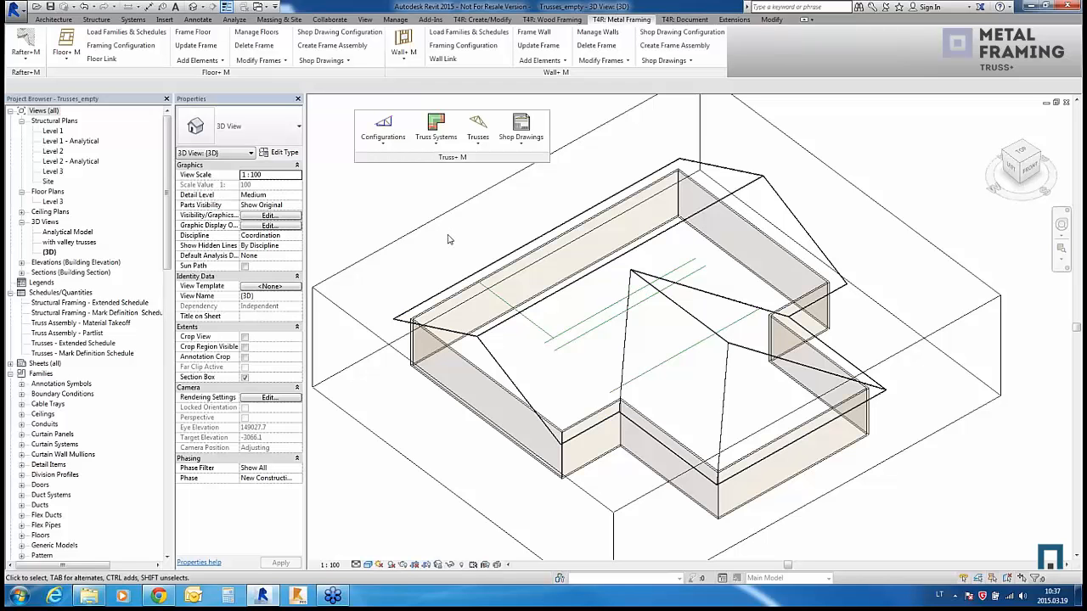
{"action": "scroll", "coordinate": [892, 532], "scroll_direction": "up", "scroll_amount": 1}
{"action": "scroll", "coordinate": [892, 537], "scroll_direction": "down", "scroll_amount": 1}
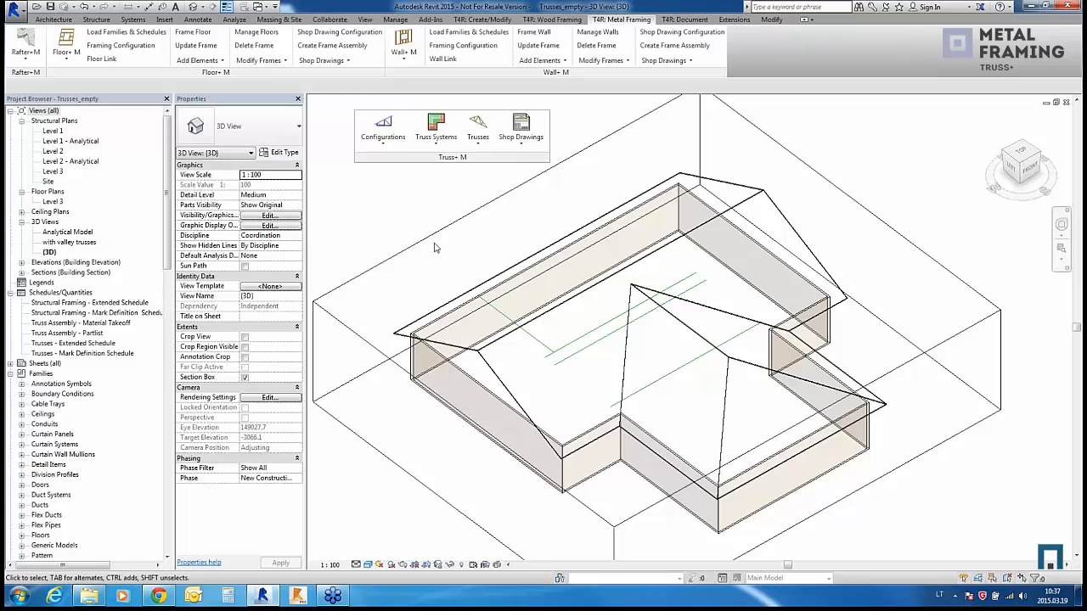
{"action": "scroll", "coordinate": [435, 248], "scroll_direction": "down", "scroll_amount": 1}
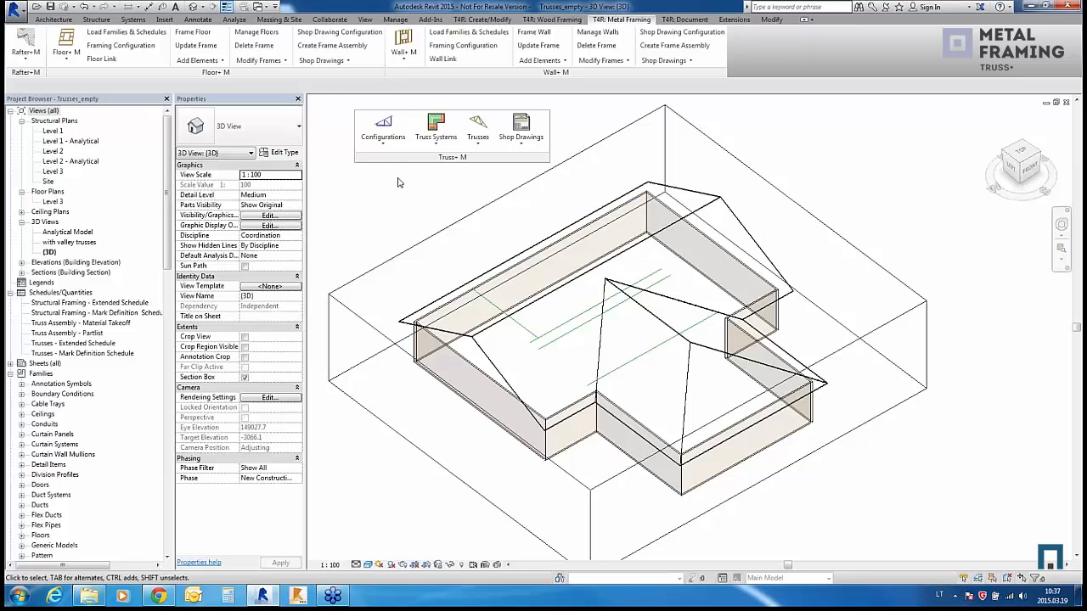
{"action": "left_click", "coordinate": [388, 148]}
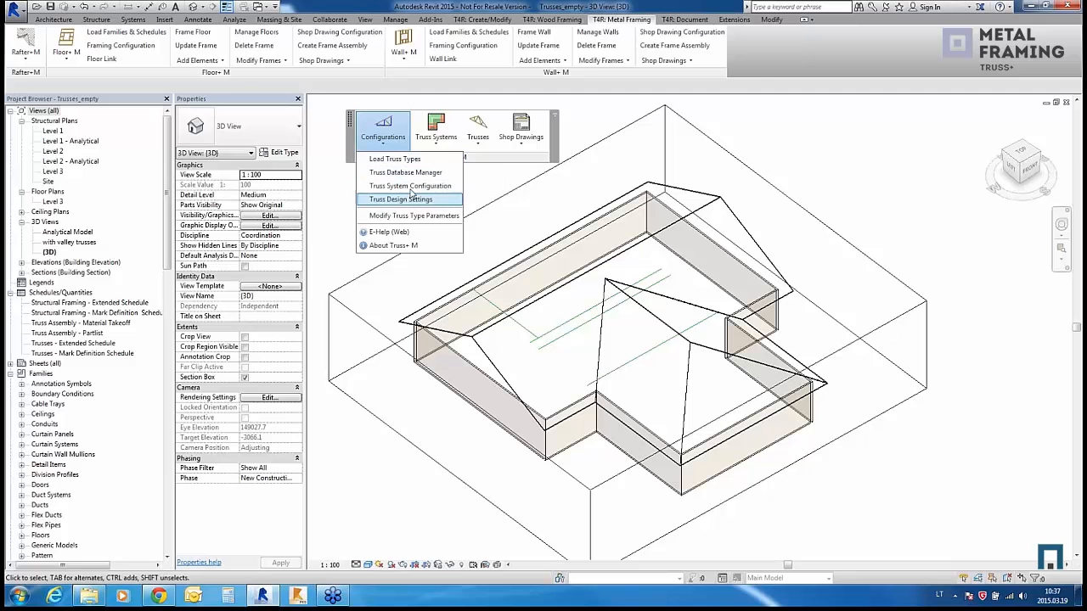
{"action": "left_click", "coordinate": [436, 132]}
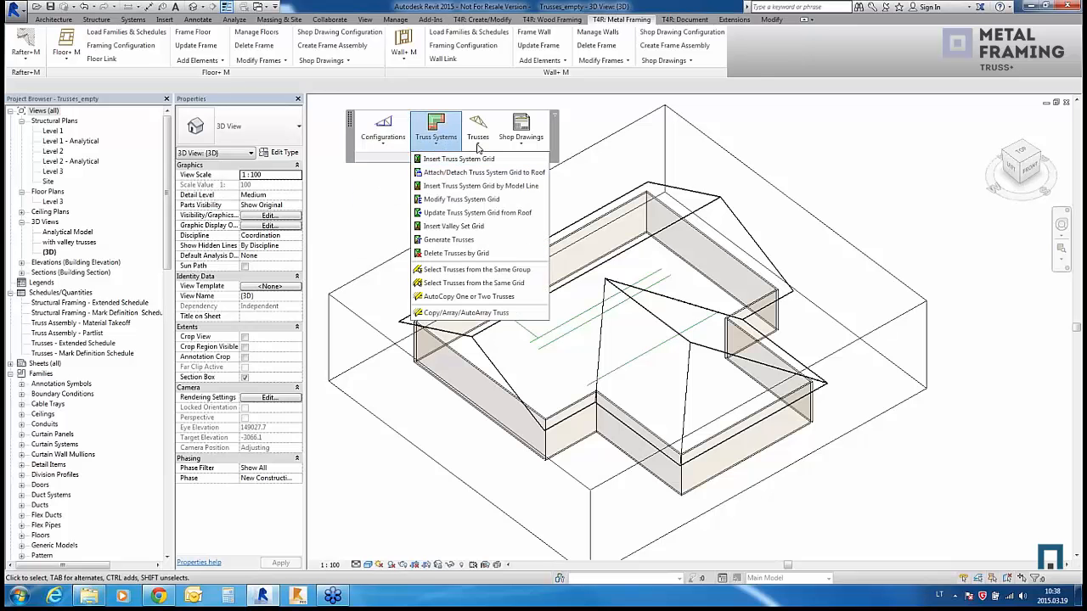
{"action": "left_click", "coordinate": [479, 146]}
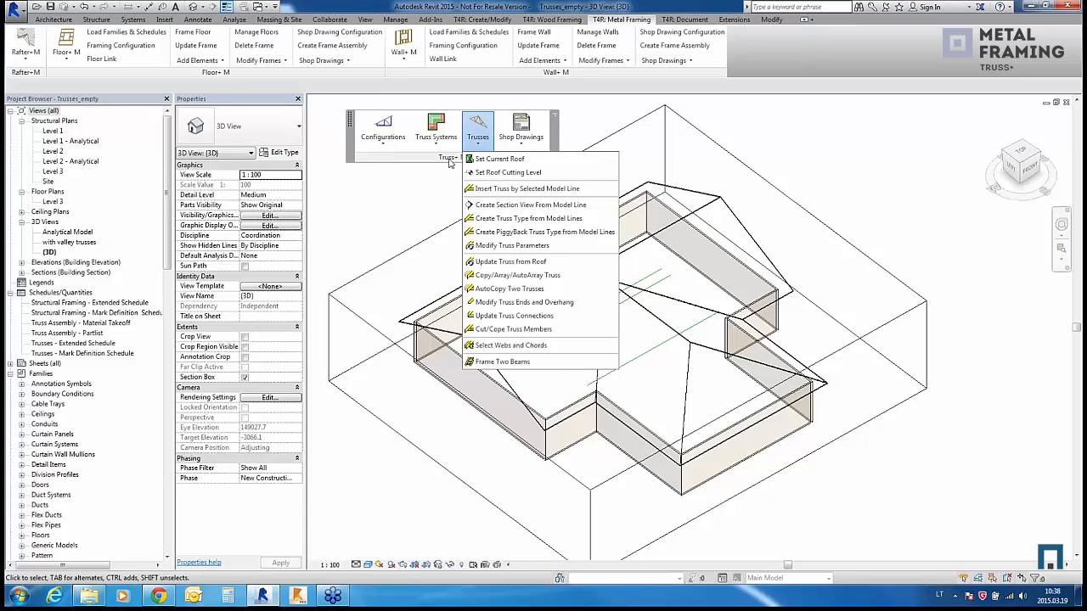
{"action": "left_click", "coordinate": [521, 133]}
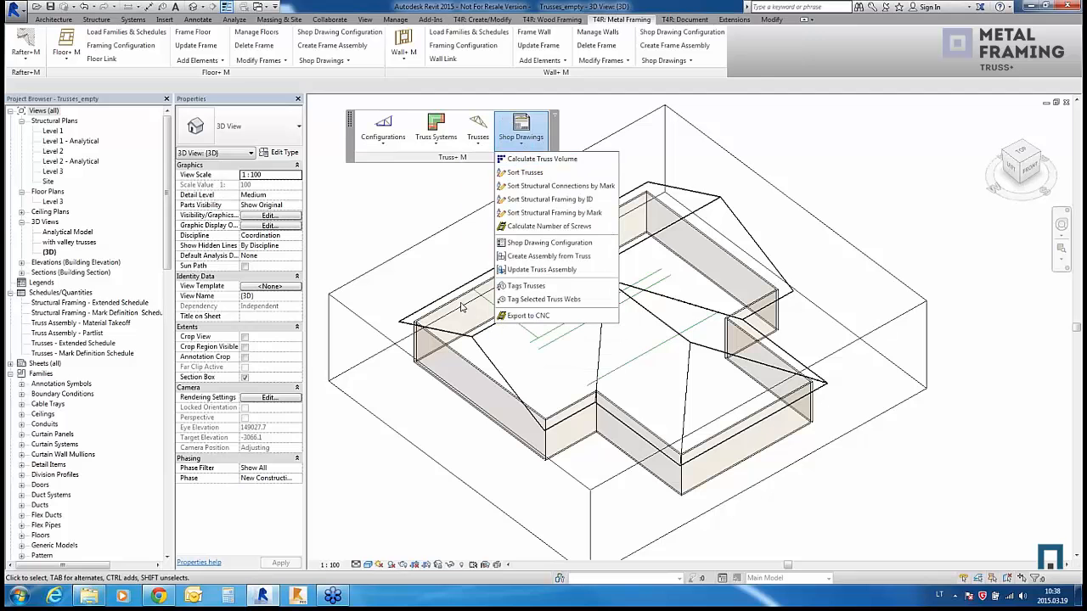
Step: Open the Truss Database Manager and examine the member configuration of the W45_TCH90_VW75_DW75_BCH90 truss type
{"action": "left_click", "coordinate": [395, 147]}
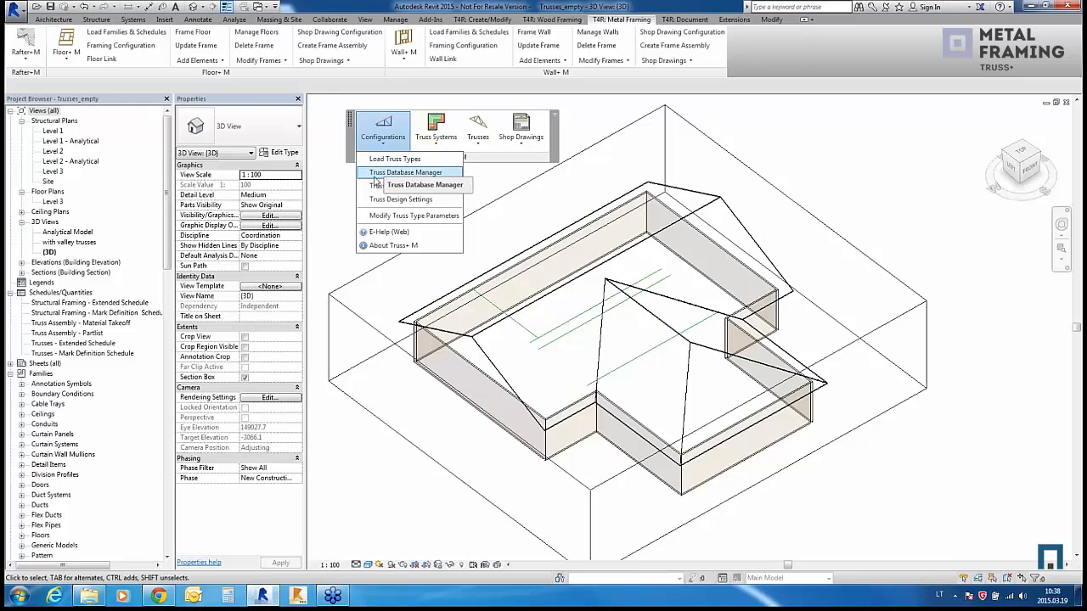
{"action": "left_click", "coordinate": [379, 174]}
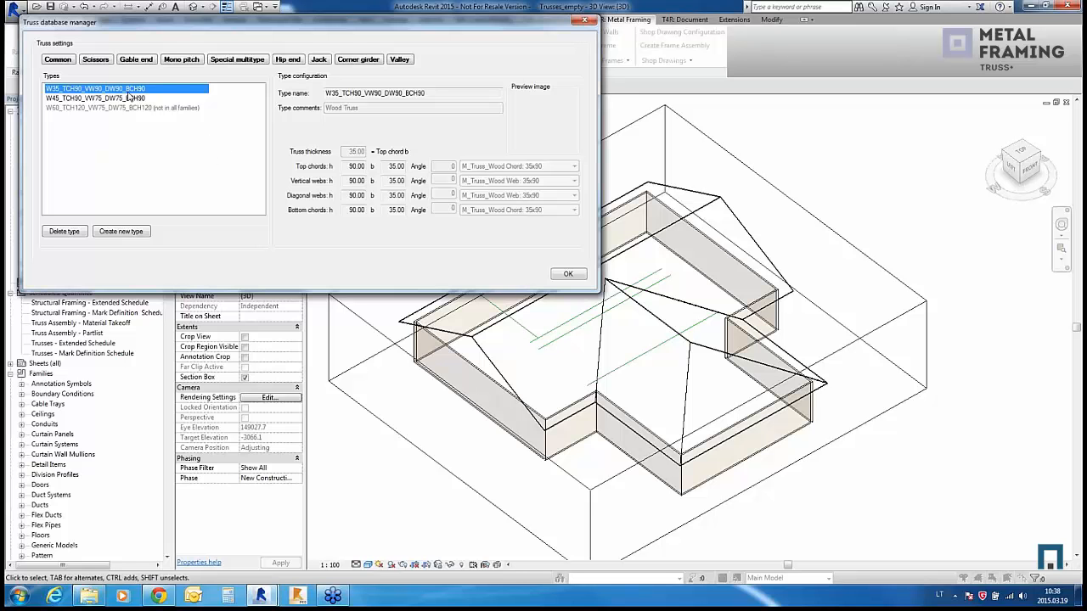
{"action": "left_click_drag", "start_coordinate": [192, 29], "coordinate": [207, 44]}
{"action": "left_click", "coordinate": [135, 114]}
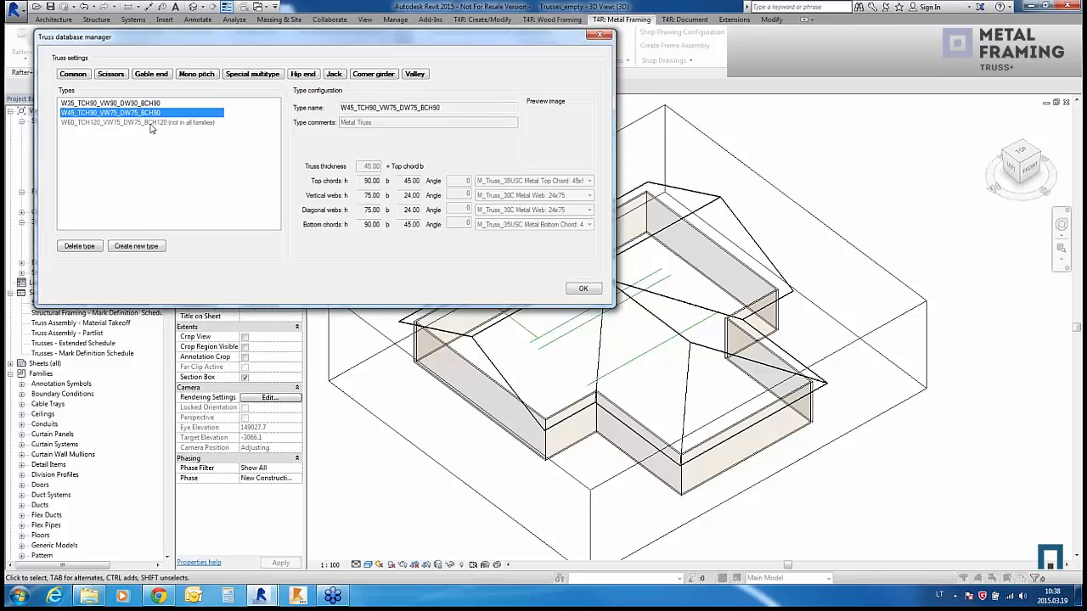
Step: Create a new truss type from W60_TCH120_VW75_DW75_BCH120 with M_Truss_30C Metal Web: 30x90 vertical webs, and close the Truss Database Manager
{"action": "left_click", "coordinate": [150, 124]}
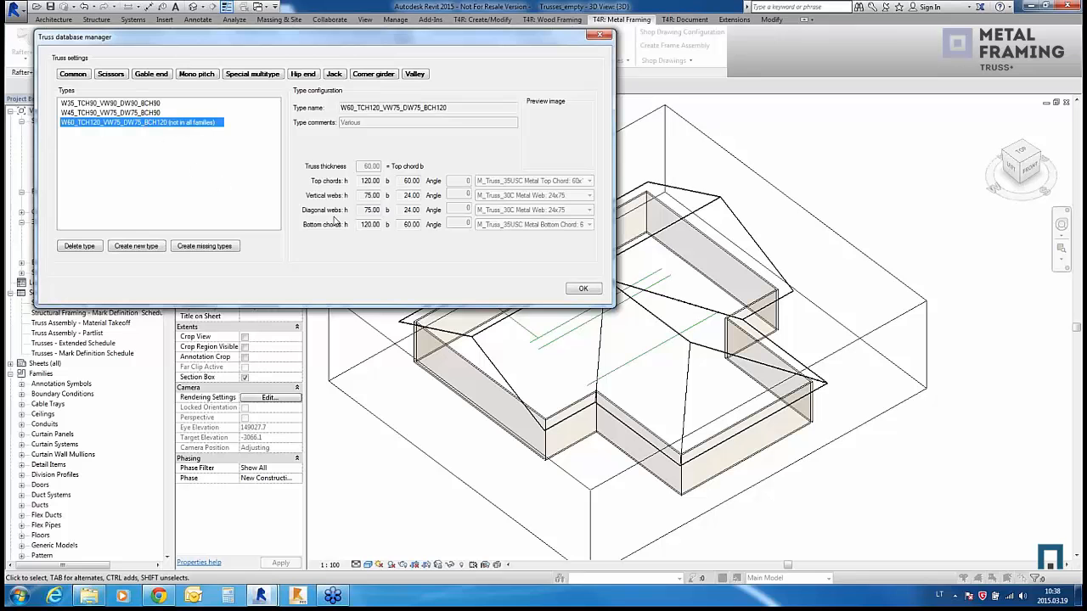
{"action": "left_click", "coordinate": [136, 246]}
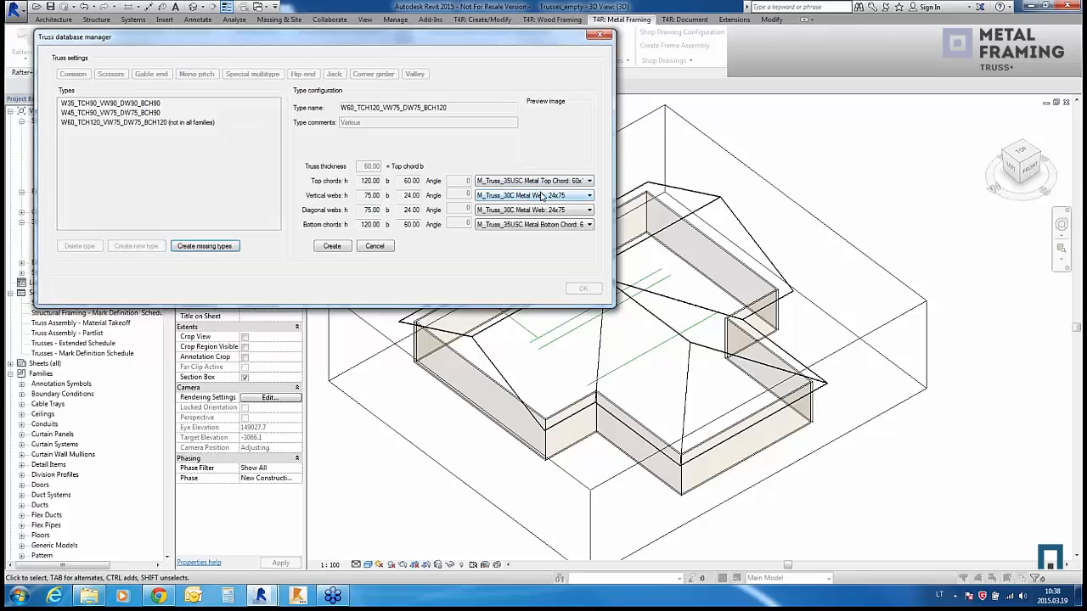
{"action": "left_click", "coordinate": [542, 195]}
{"action": "left_click", "coordinate": [542, 215]}
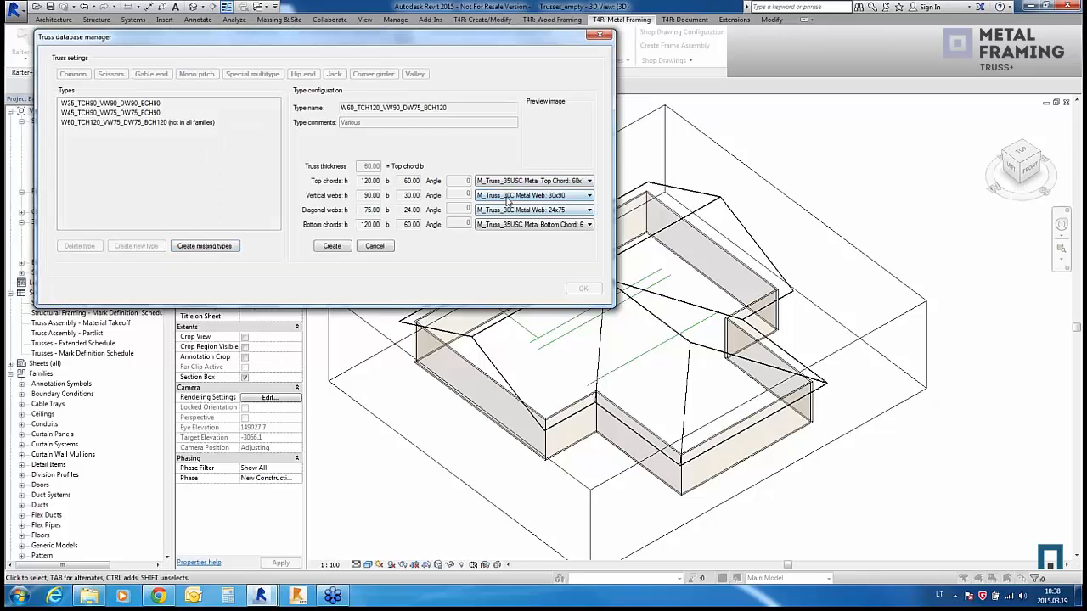
{"action": "left_click", "coordinate": [341, 248]}
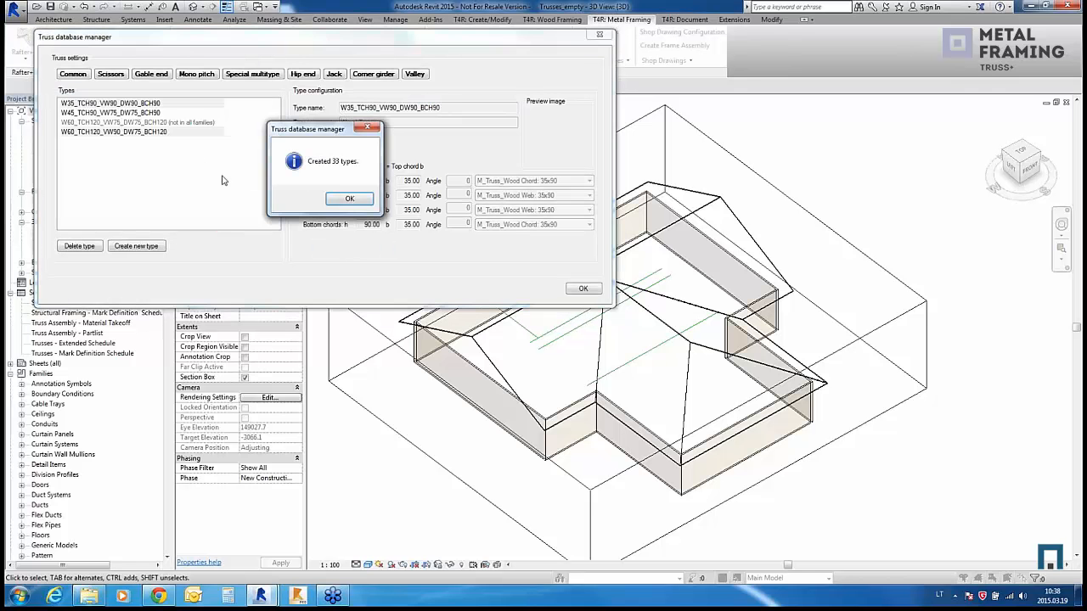
{"action": "left_click", "coordinate": [347, 200]}
{"action": "left_click", "coordinate": [187, 166]}
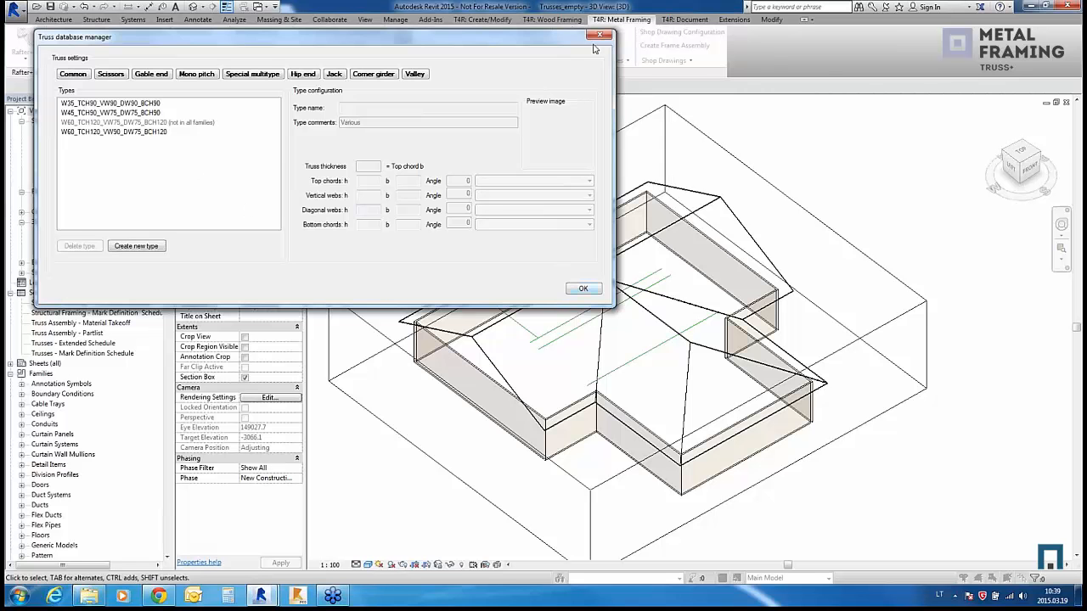
{"action": "left_click", "coordinate": [583, 288]}
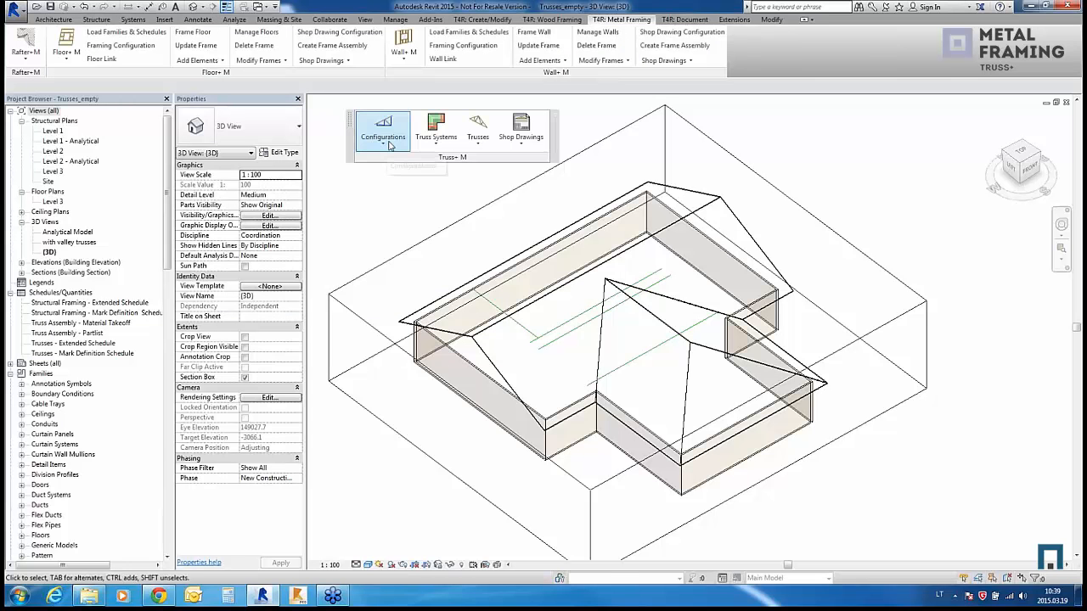
Step: Open the Truss System Configuration and compare the gable end and hip end Step Down system types
{"action": "left_click", "coordinate": [386, 147]}
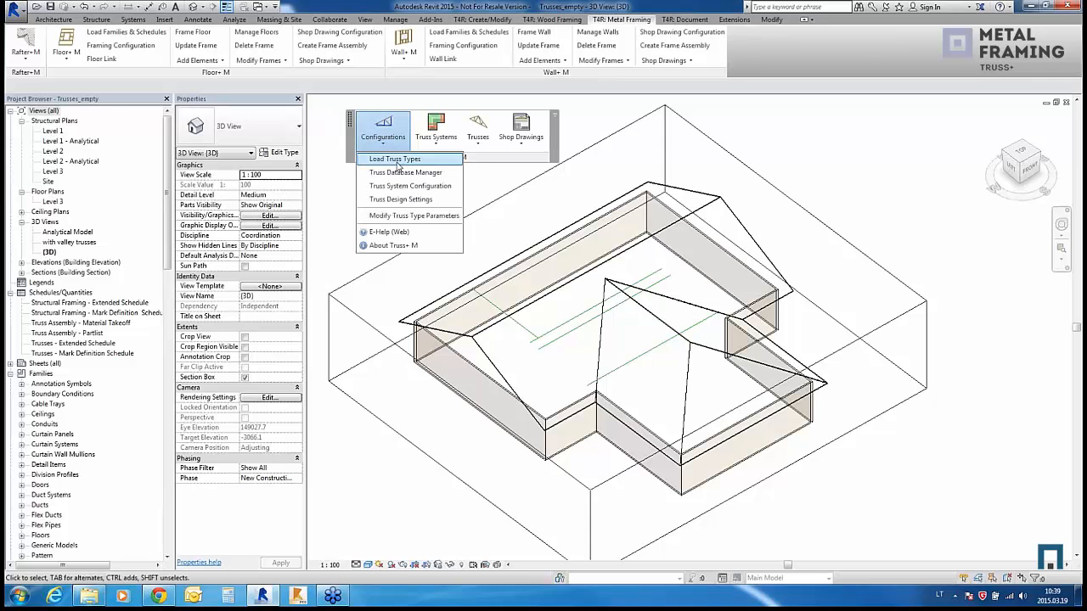
{"action": "left_click", "coordinate": [383, 188]}
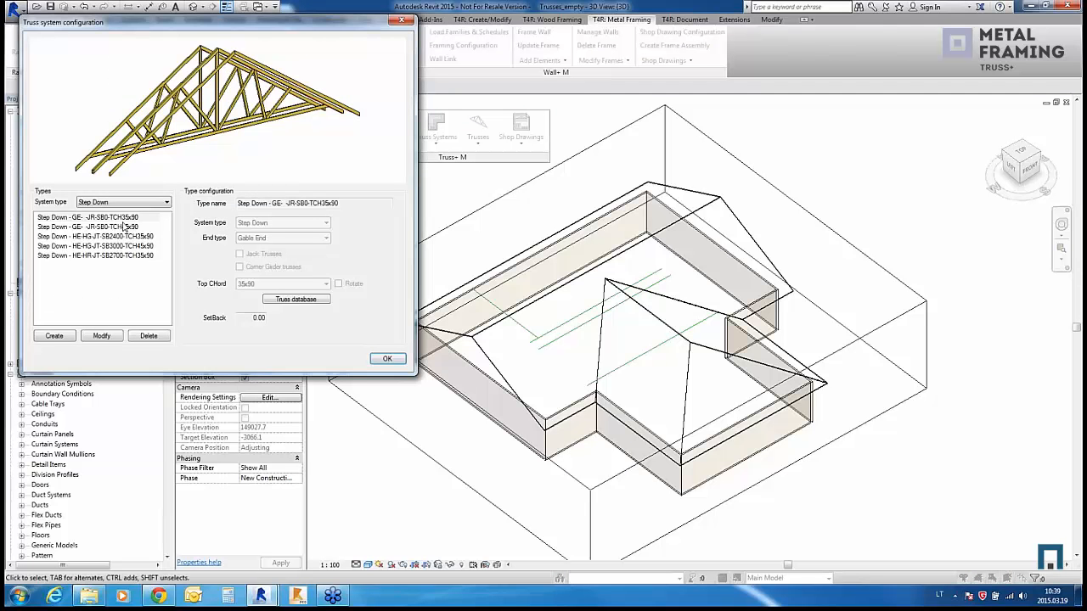
{"action": "left_click", "coordinate": [125, 227]}
{"action": "left_click", "coordinate": [125, 237]}
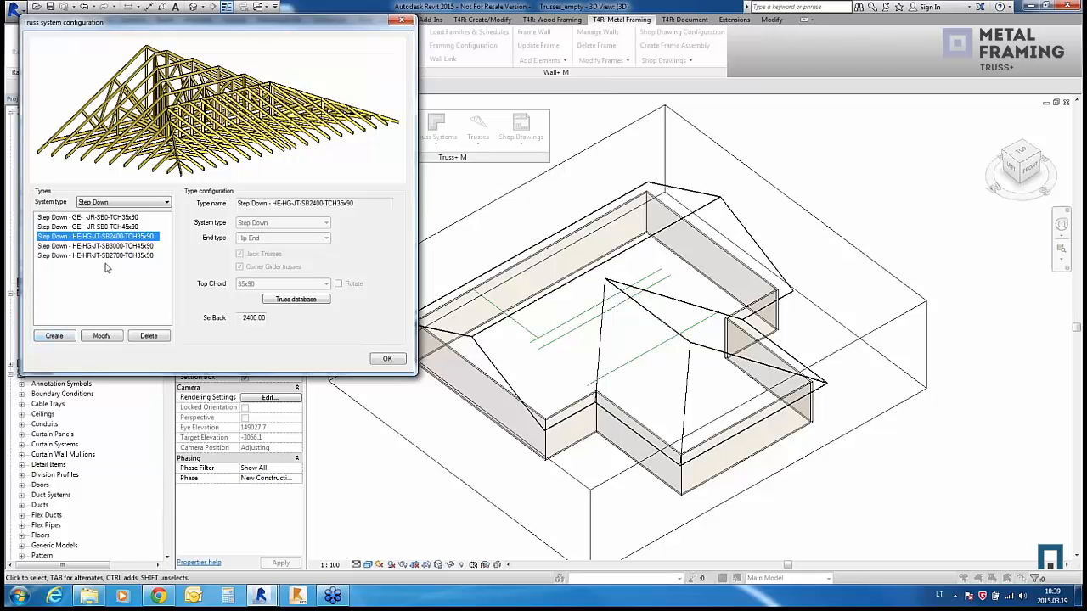
{"action": "left_click", "coordinate": [108, 218]}
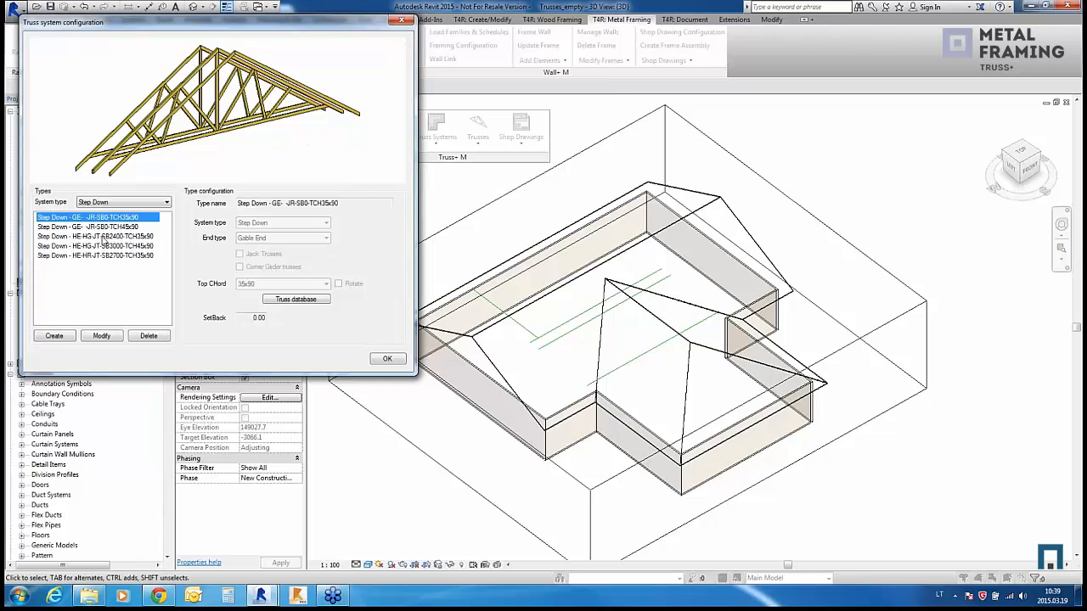
{"action": "left_click", "coordinate": [107, 238]}
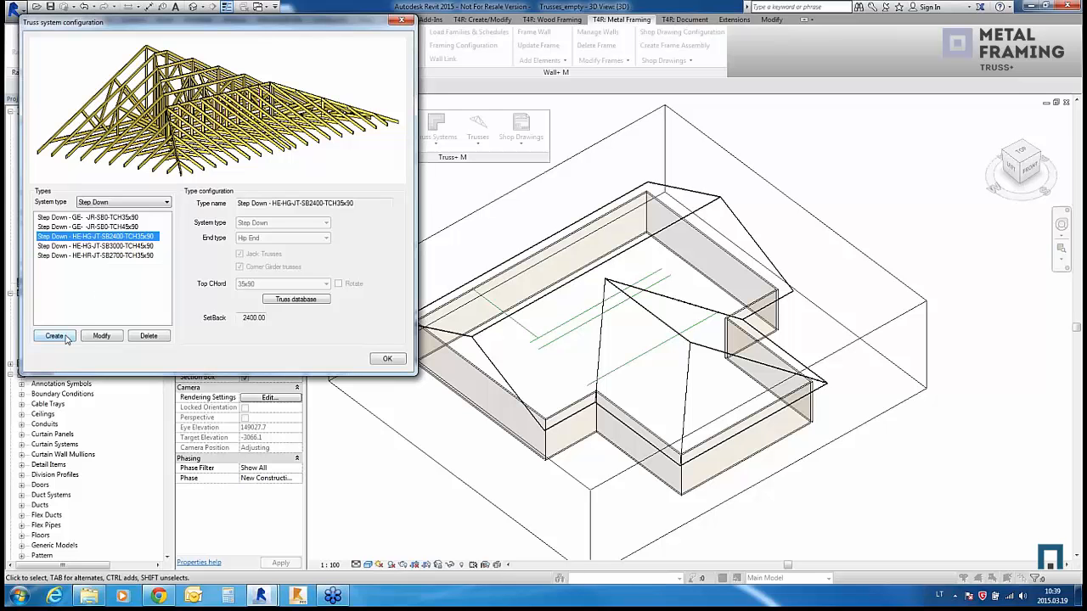
Step: Try the end type, jack truss, corner girder and top chord options of Step Down - HE-HG-JT-SB2400-TCH35x90, discarding the modification
{"action": "left_click", "coordinate": [96, 337]}
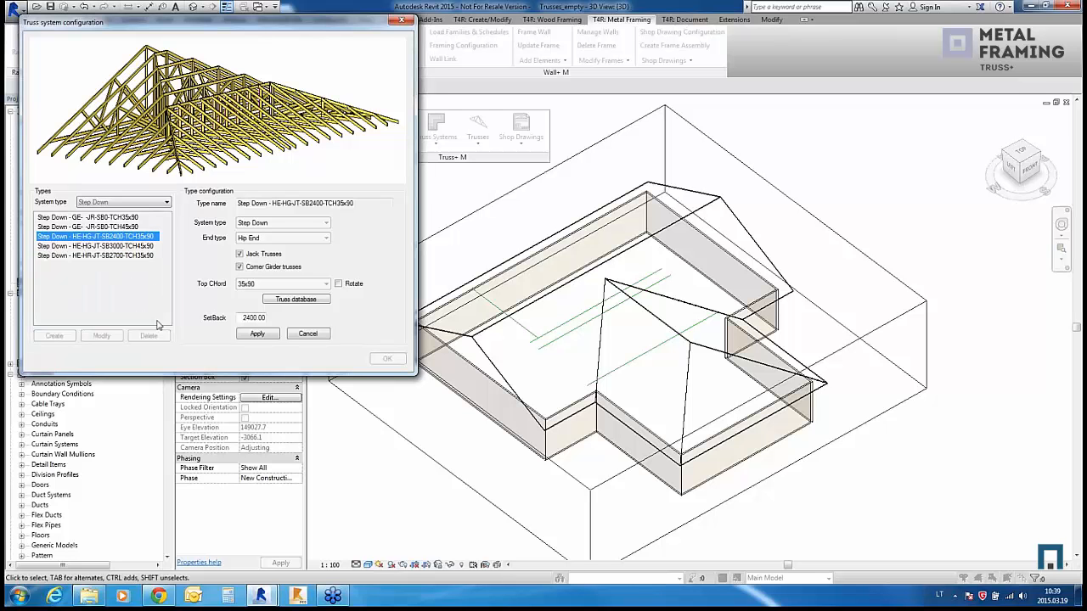
{"action": "left_click", "coordinate": [259, 239]}
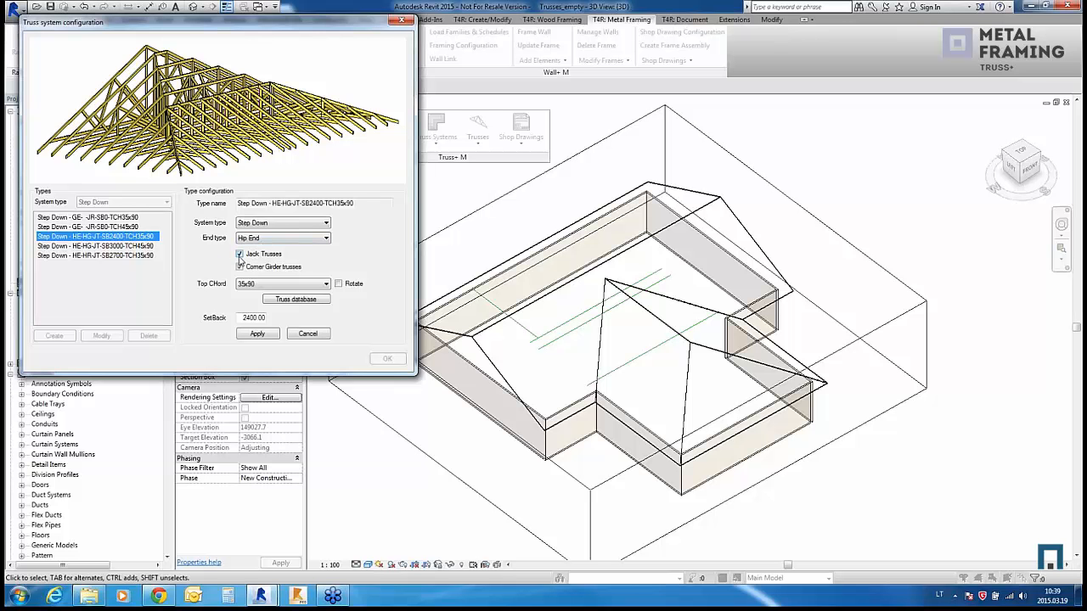
{"action": "left_click", "coordinate": [240, 257]}
{"action": "left_click", "coordinate": [241, 255]}
{"action": "left_click", "coordinate": [240, 268]}
{"action": "left_click", "coordinate": [240, 267]}
{"action": "left_click", "coordinate": [240, 267]}
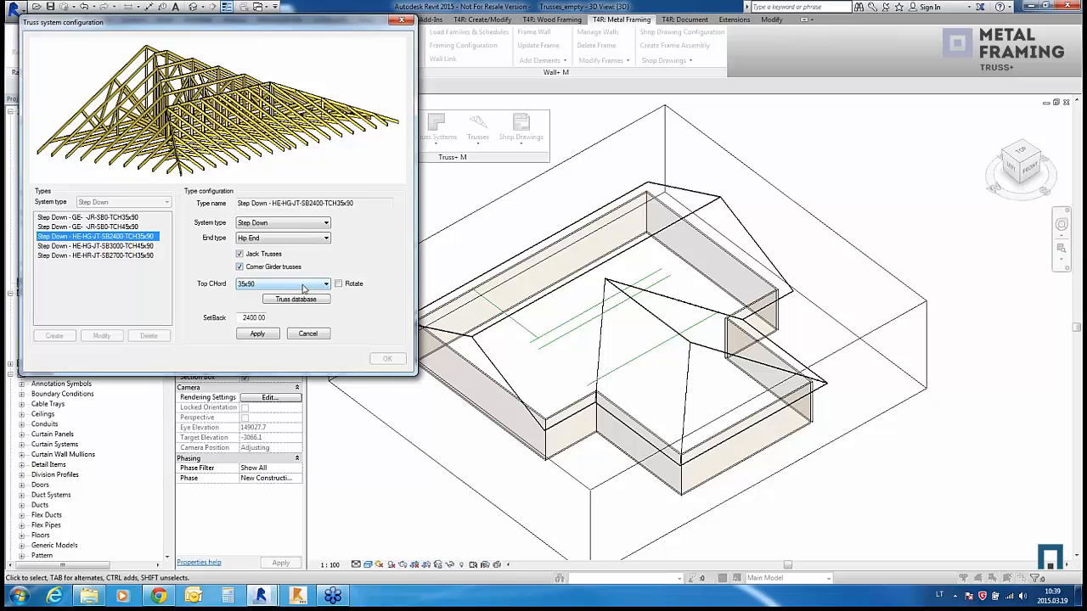
{"action": "left_click", "coordinate": [274, 287]}
{"action": "left_click", "coordinate": [264, 290]}
{"action": "left_click", "coordinate": [301, 335]}
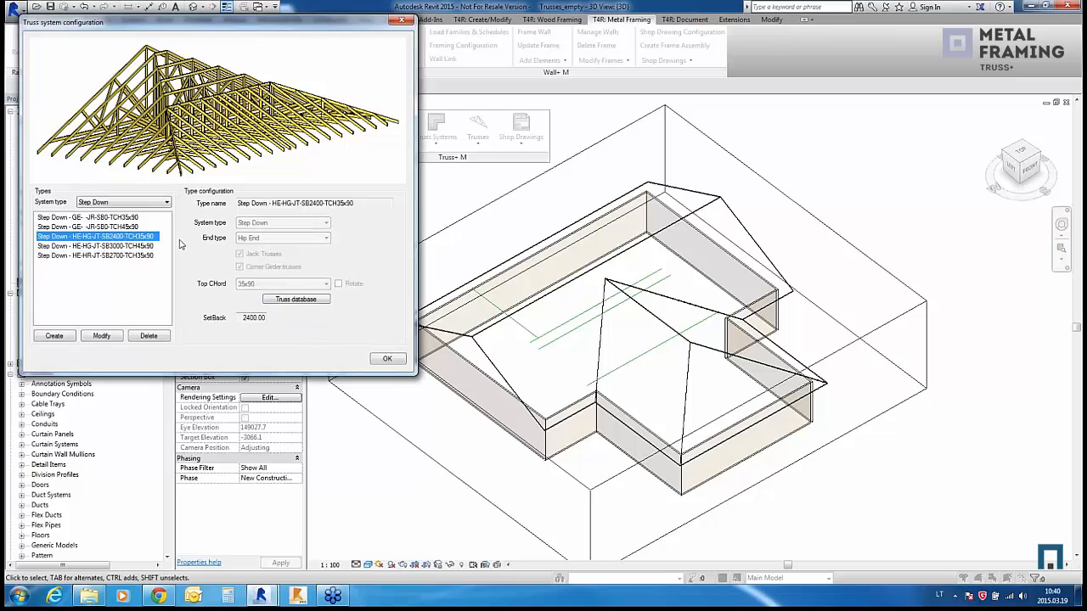
Step: Look through the remaining hip end Step Down system types and close the Truss System Configuration
{"action": "left_click", "coordinate": [140, 246]}
{"action": "left_click", "coordinate": [131, 256]}
{"action": "left_click", "coordinate": [131, 246]}
{"action": "left_click", "coordinate": [133, 239]}
{"action": "left_click", "coordinate": [403, 21]}
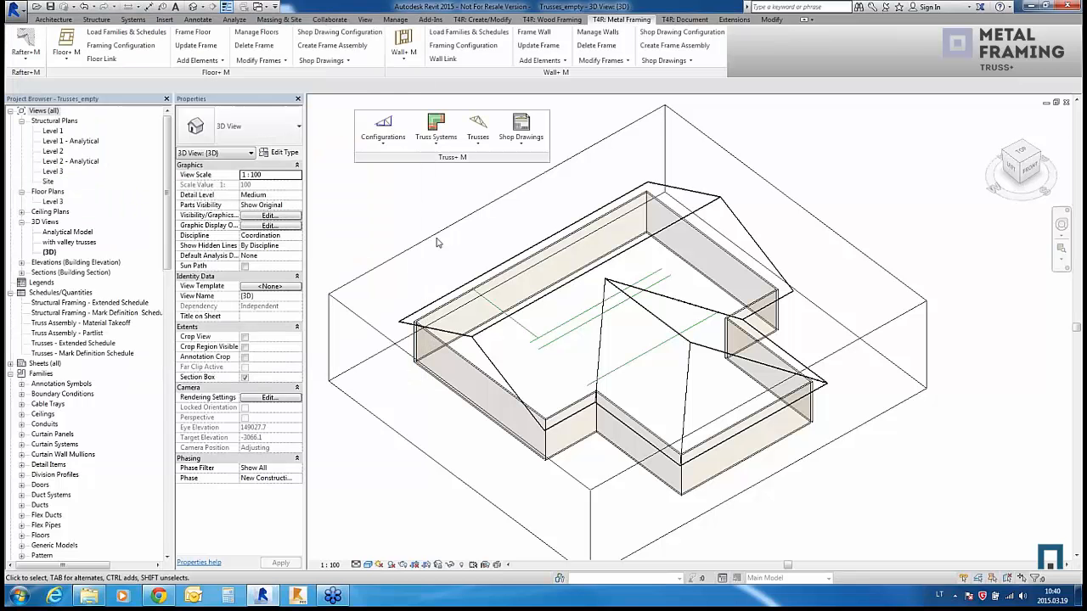
Step: Open the Truss Design Settings and examine the jack truss configuration, including the minimum web lengths in Jack expert
{"action": "left_click", "coordinate": [383, 140]}
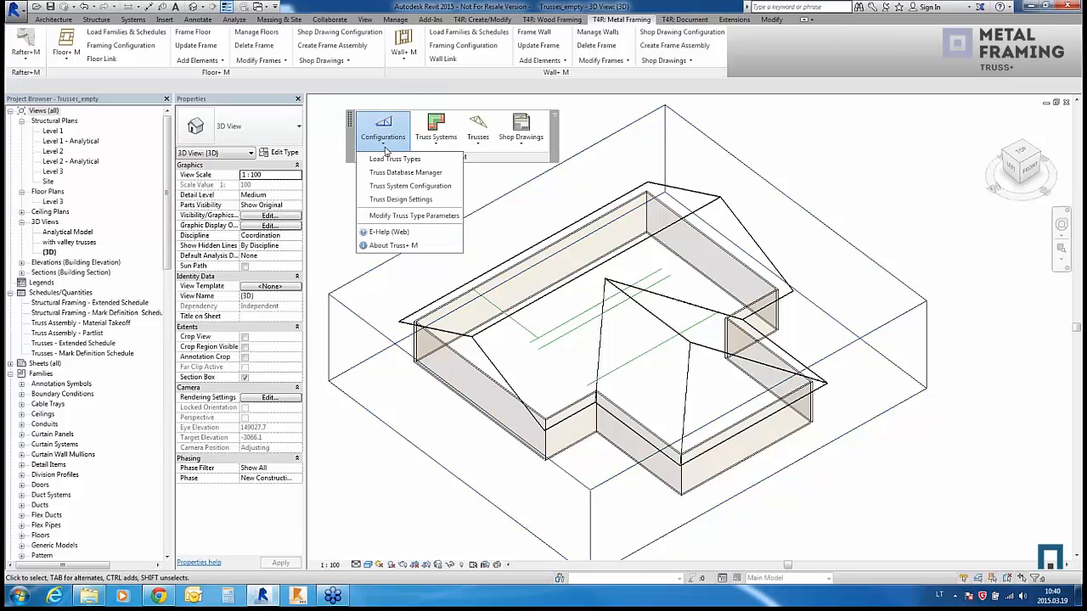
{"action": "left_click", "coordinate": [399, 199]}
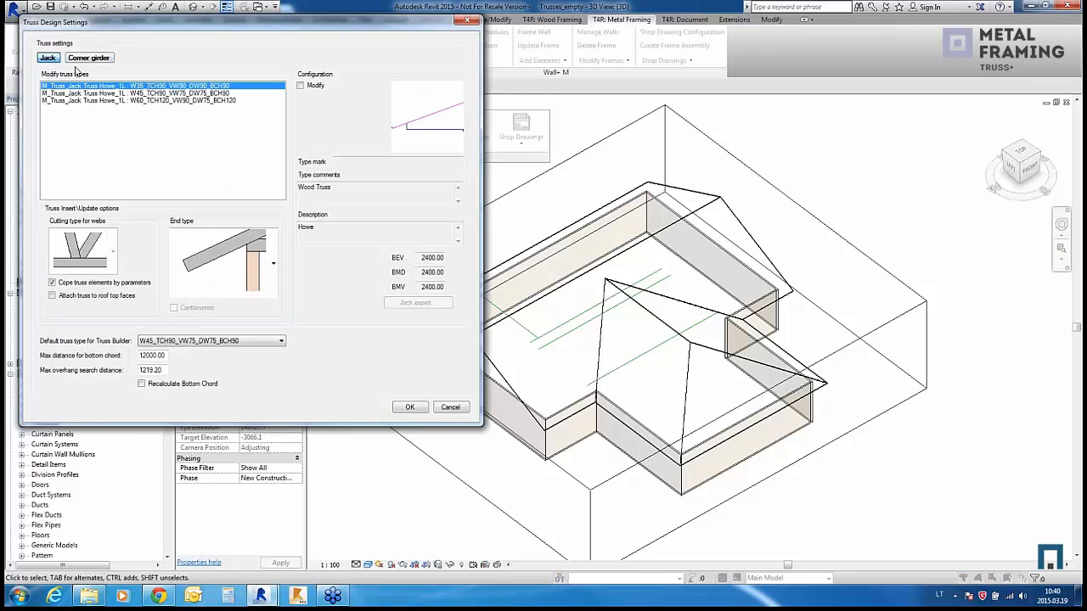
{"action": "left_click", "coordinate": [105, 61]}
{"action": "left_click", "coordinate": [300, 85]}
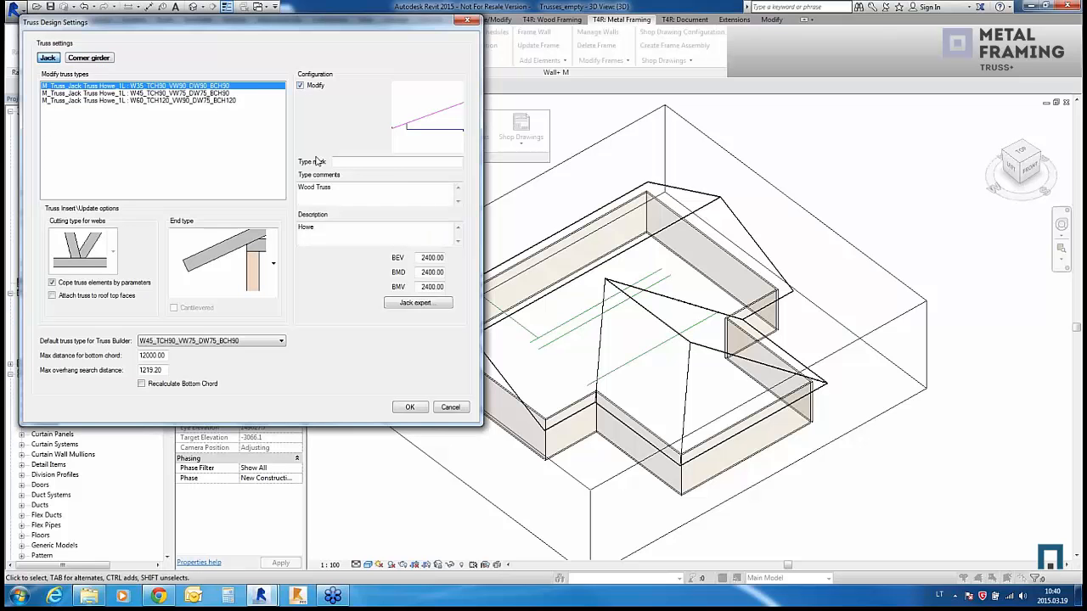
{"action": "left_click", "coordinate": [404, 303]}
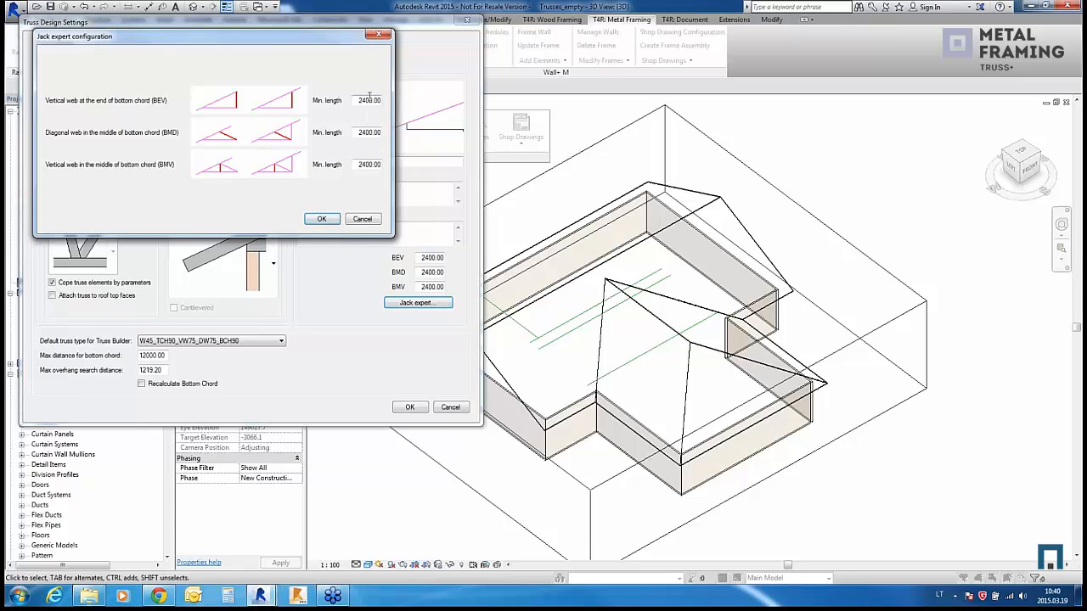
{"action": "left_click", "coordinate": [378, 35]}
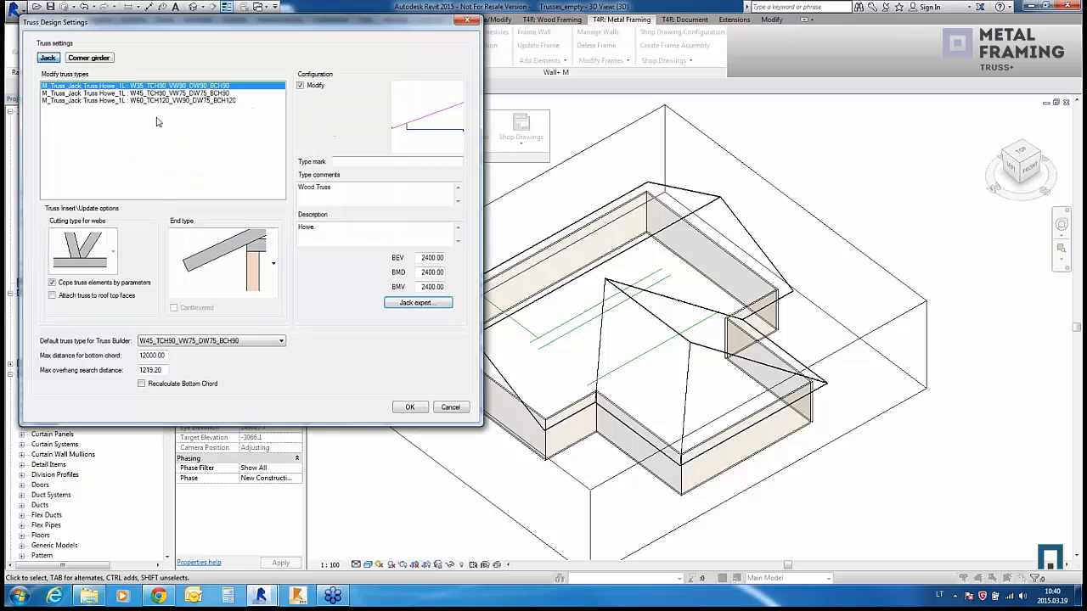
{"action": "left_click", "coordinate": [300, 85]}
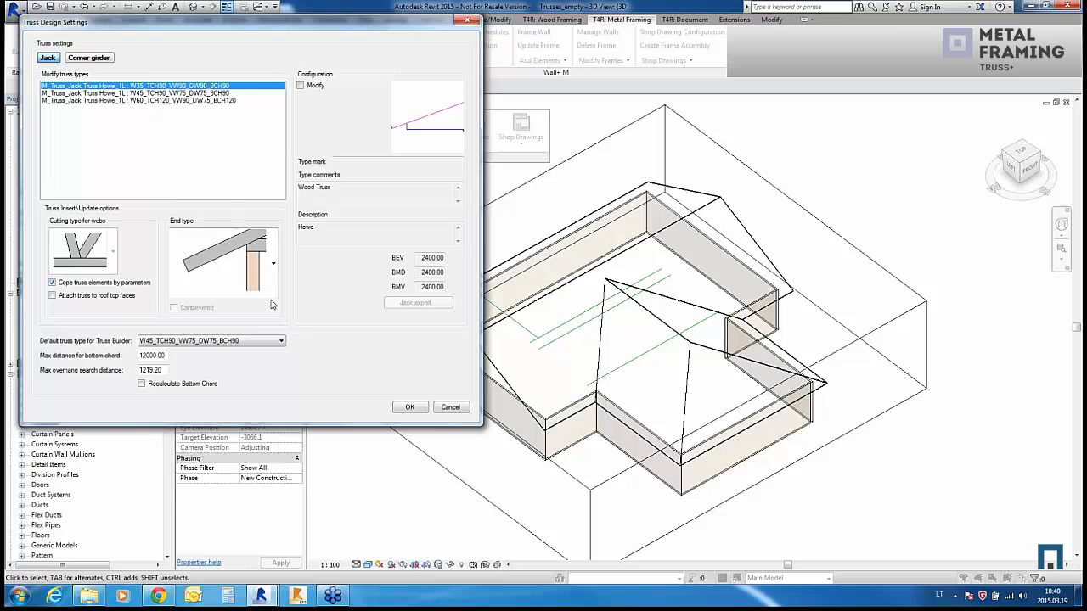
Step: Examine the available truss end types and the default truss types for Truss Builder, and close the Truss Design Settings
{"action": "left_click", "coordinate": [273, 263]}
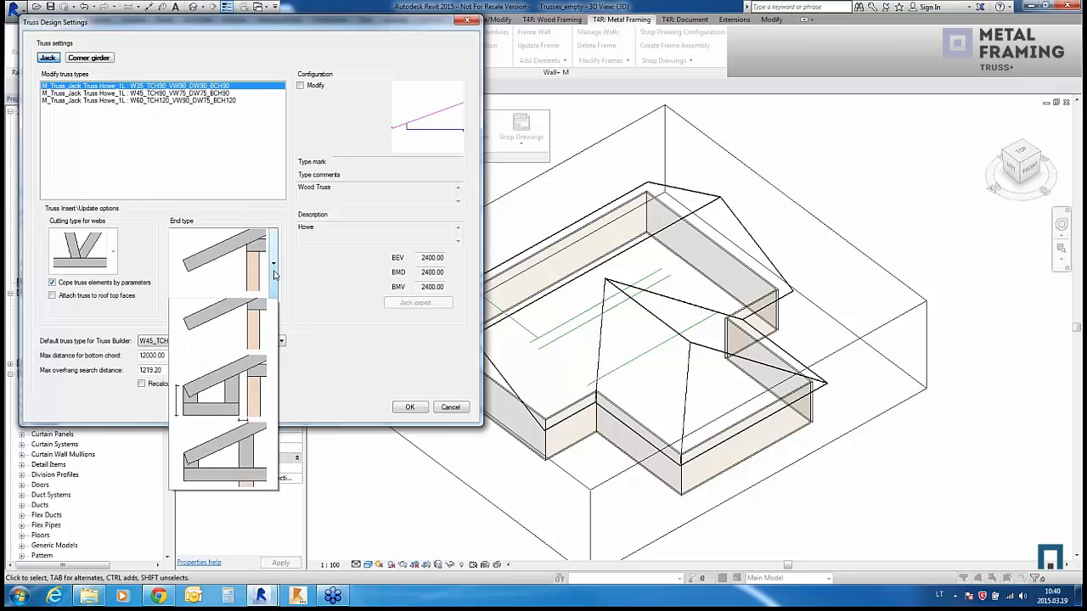
{"action": "left_click", "coordinate": [328, 279]}
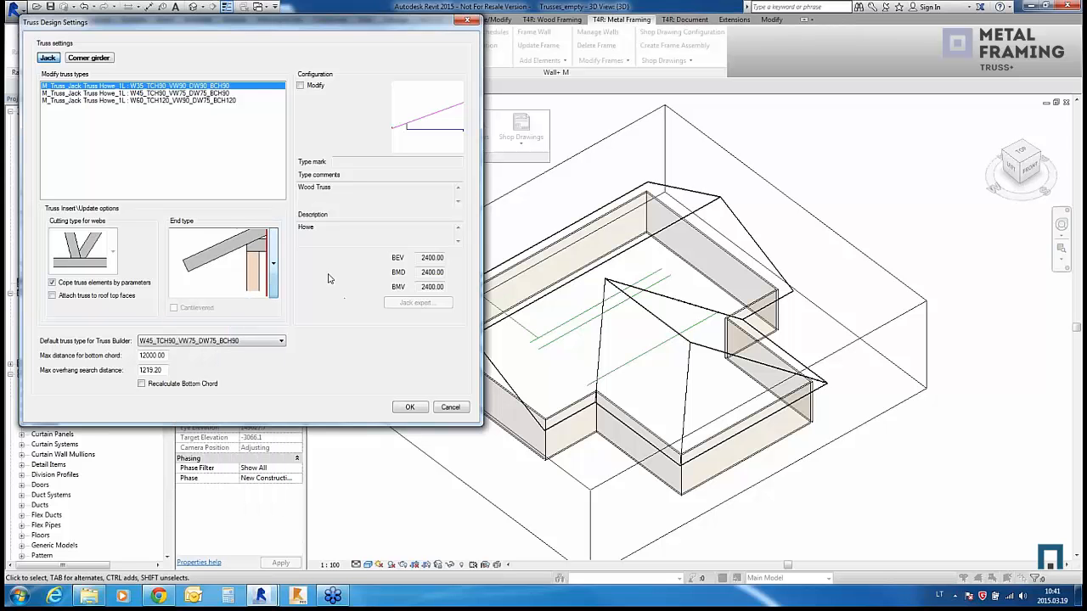
{"action": "left_click", "coordinate": [173, 341]}
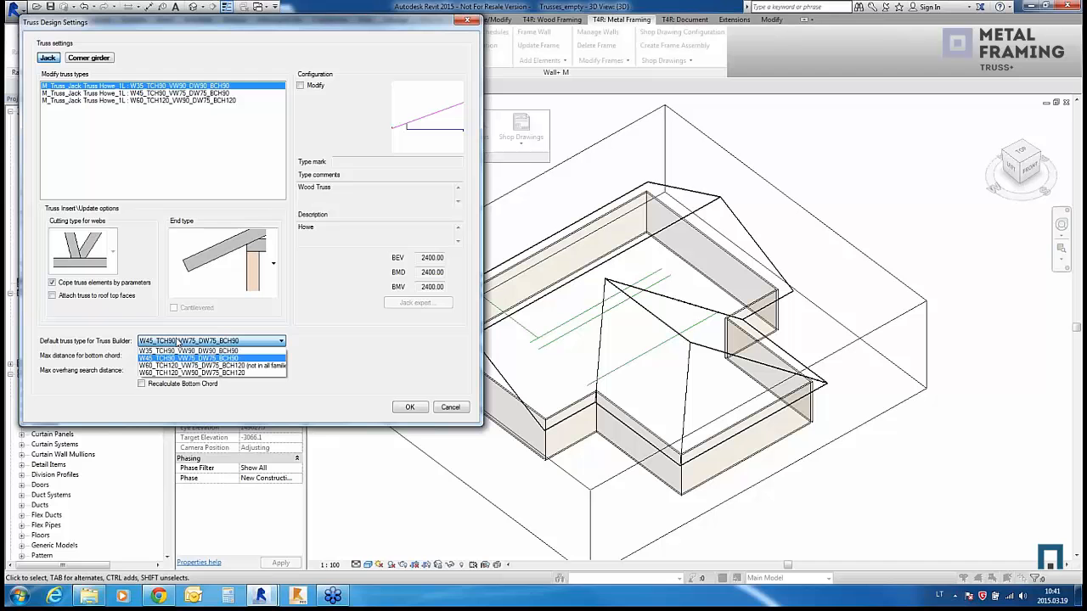
{"action": "left_click", "coordinate": [174, 340]}
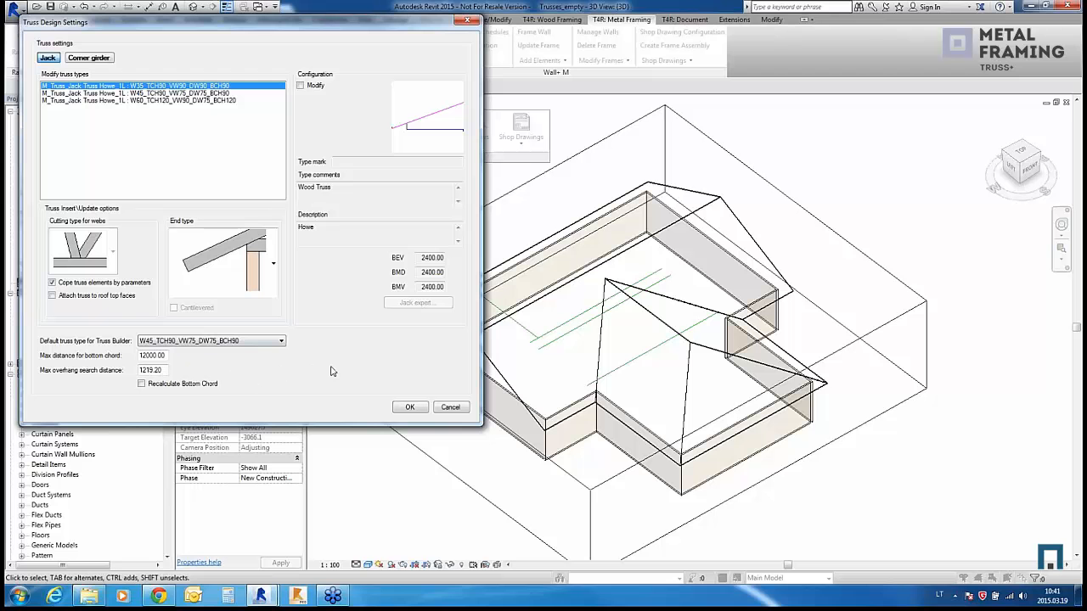
{"action": "left_click", "coordinate": [410, 407]}
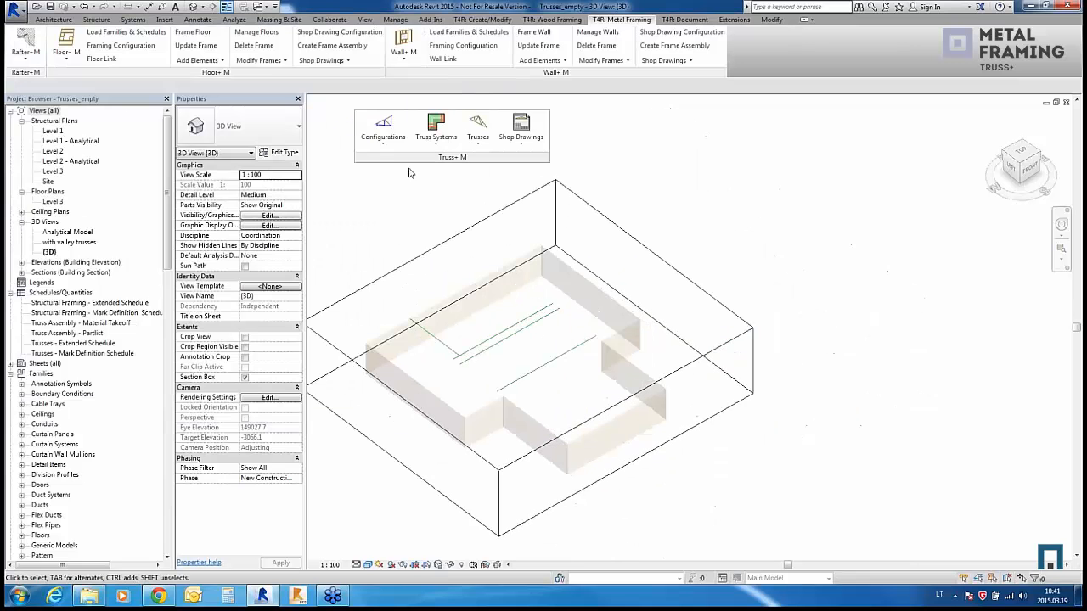
Step: Start attaching a truss system grid to the roof and pick the house roof as its host
{"action": "left_click", "coordinate": [389, 145]}
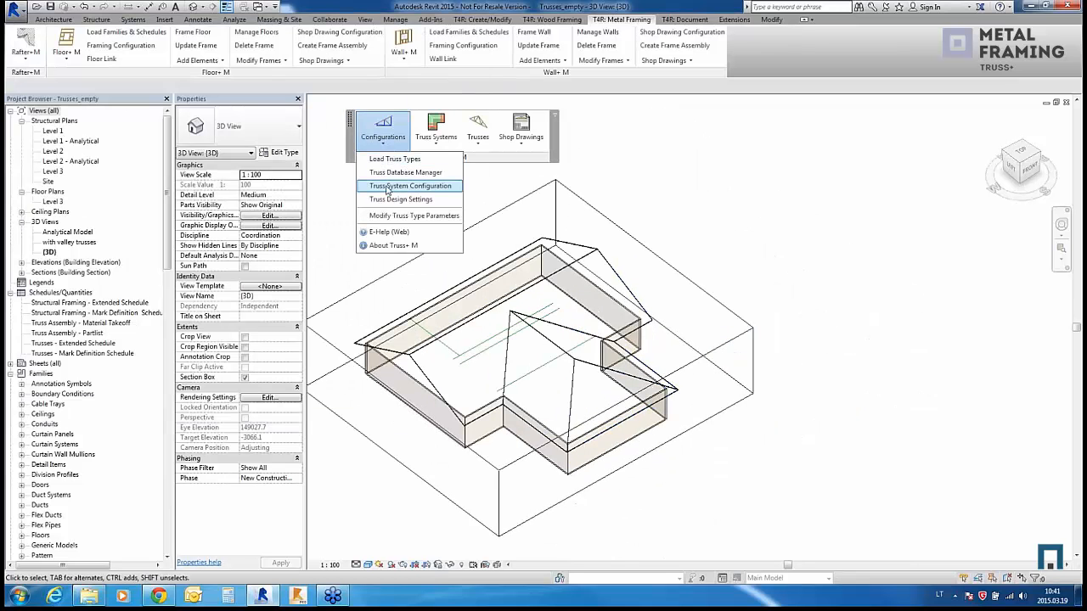
{"action": "left_click", "coordinate": [444, 147]}
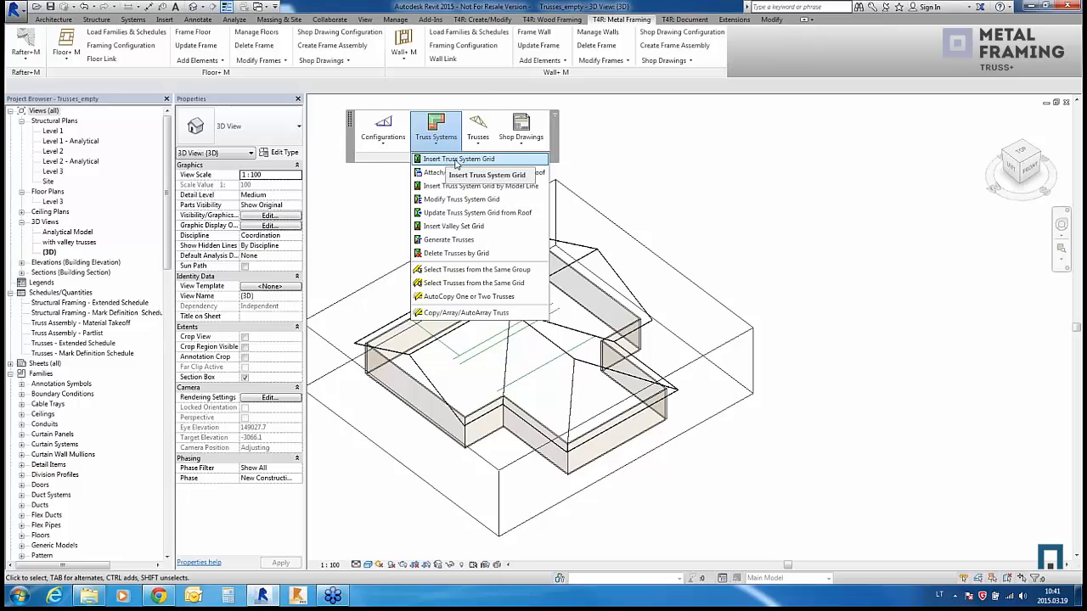
{"action": "left_click", "coordinate": [438, 173]}
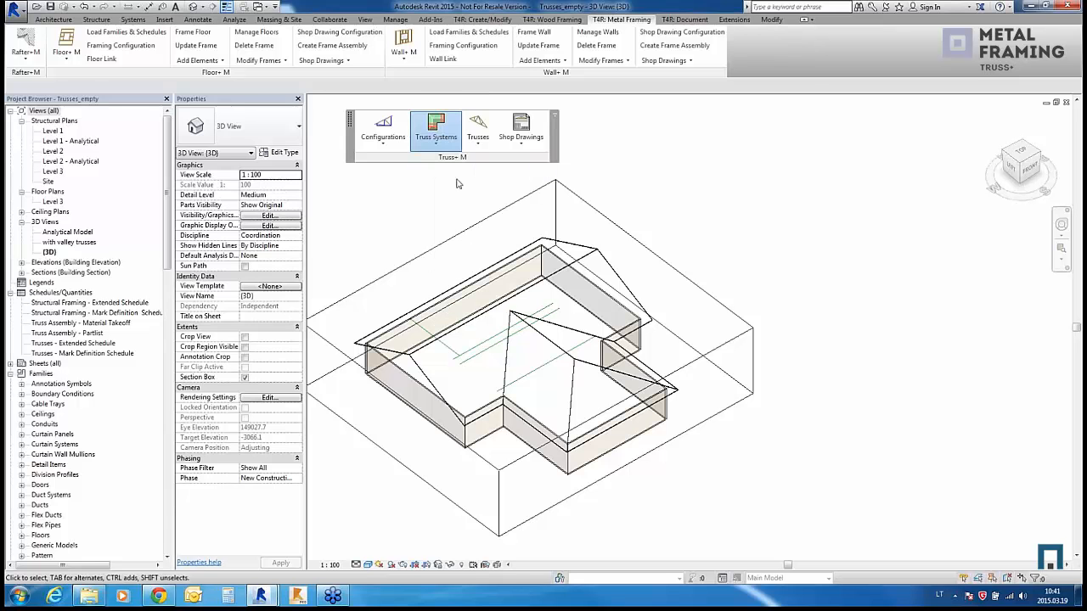
{"action": "left_click", "coordinate": [51, 70]}
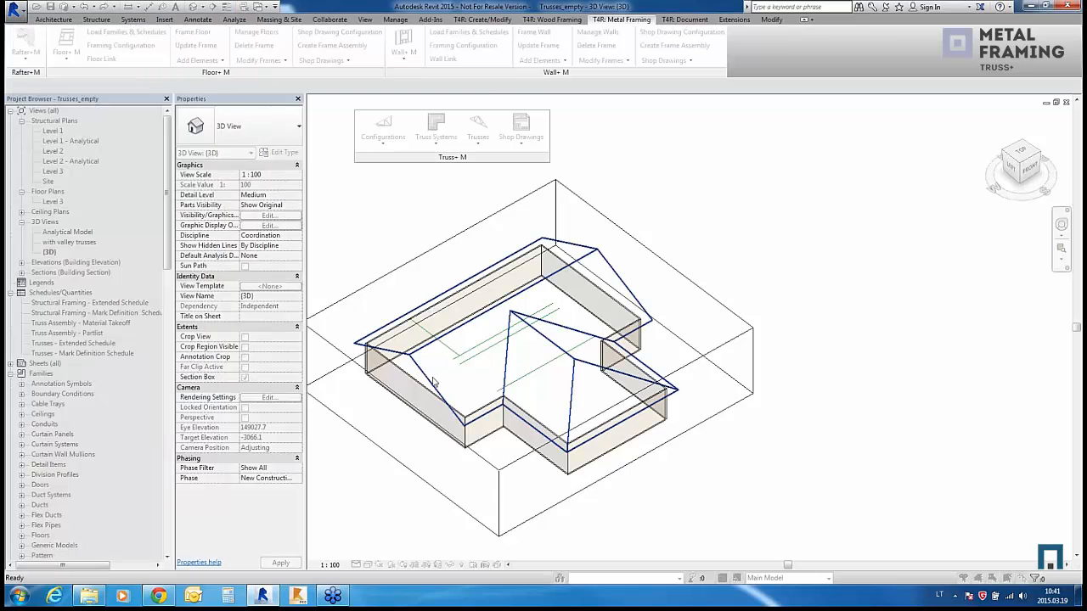
{"action": "left_click", "coordinate": [433, 382]}
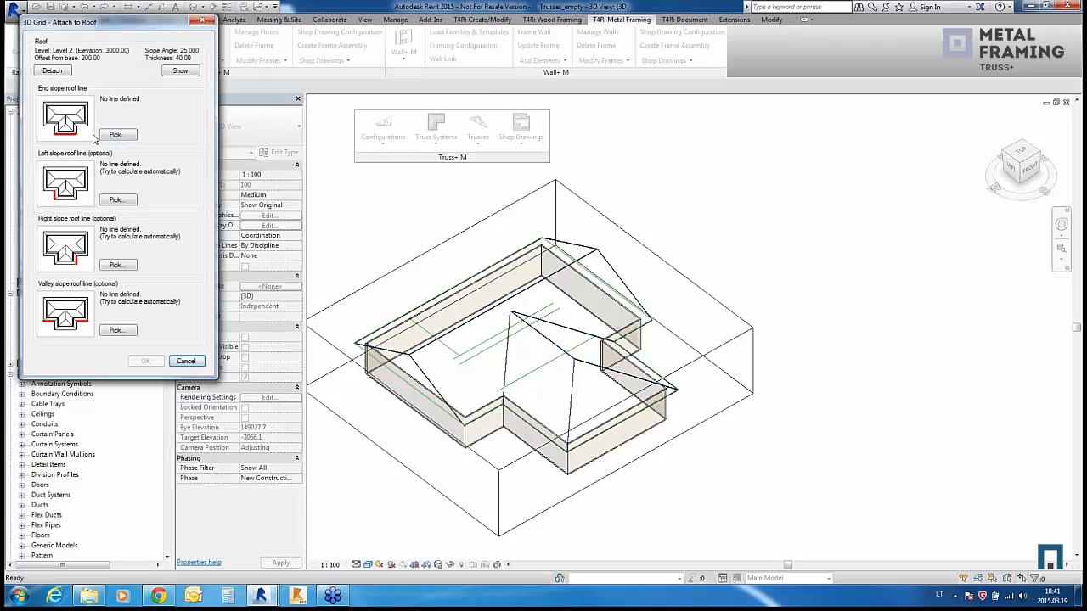
Step: Define the grid's end, left and right slope lines on the front wing's eaves, and the valley slope line on the adjoining short eave
{"action": "left_click", "coordinate": [120, 135]}
{"action": "left_click", "coordinate": [602, 435]}
{"action": "left_click", "coordinate": [143, 360]}
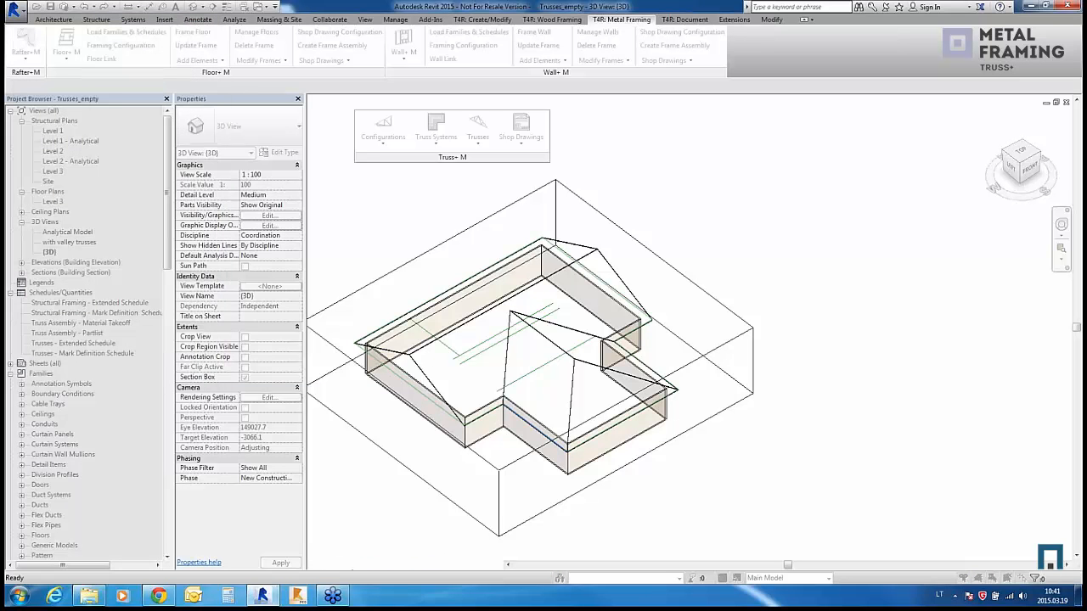
{"action": "left_click", "coordinate": [115, 263]}
{"action": "left_click", "coordinate": [642, 364]}
{"action": "left_click", "coordinate": [116, 330]}
{"action": "left_click", "coordinate": [471, 425]}
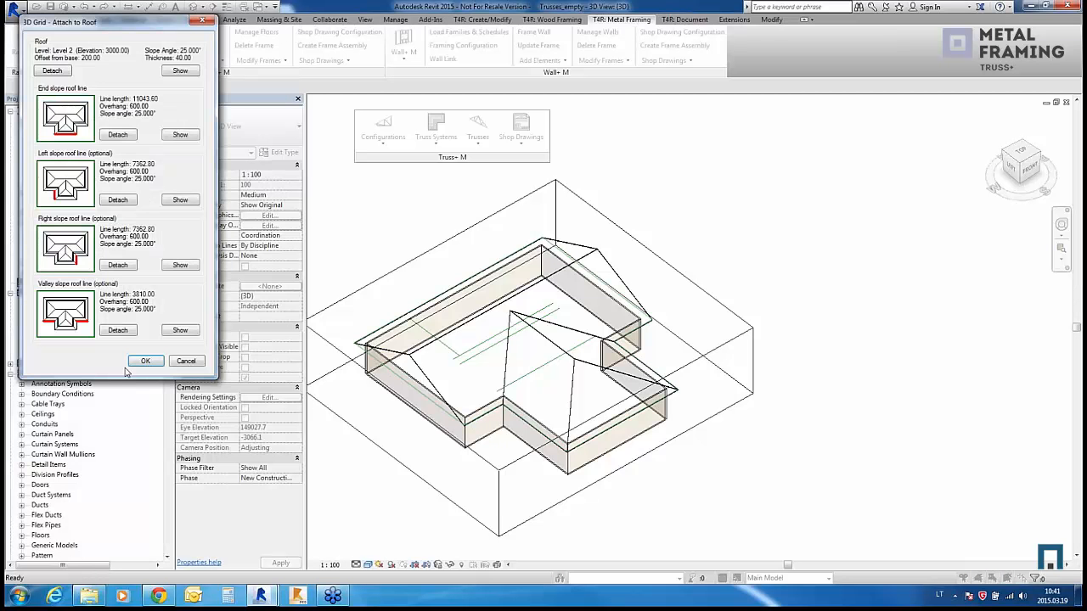
{"action": "left_click", "coordinate": [142, 362]}
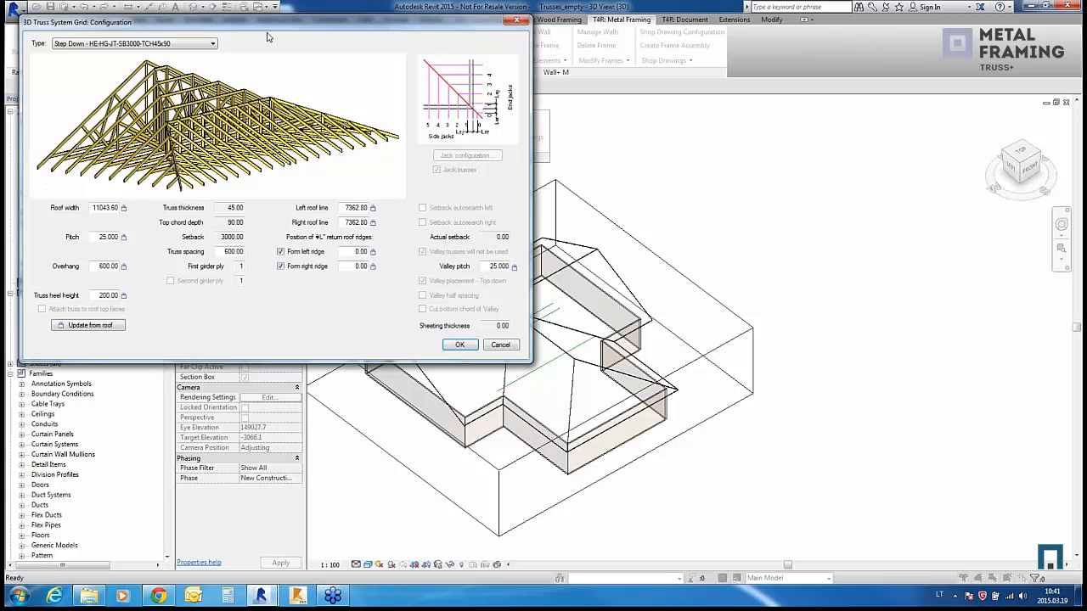
Step: Insert the front wing's hip end grid using the type Step Down - HE-HG-JT-SB3000-TCH45x90
{"action": "left_click_drag", "start_coordinate": [262, 24], "coordinate": [269, 34]}
{"action": "left_click", "coordinate": [206, 55]}
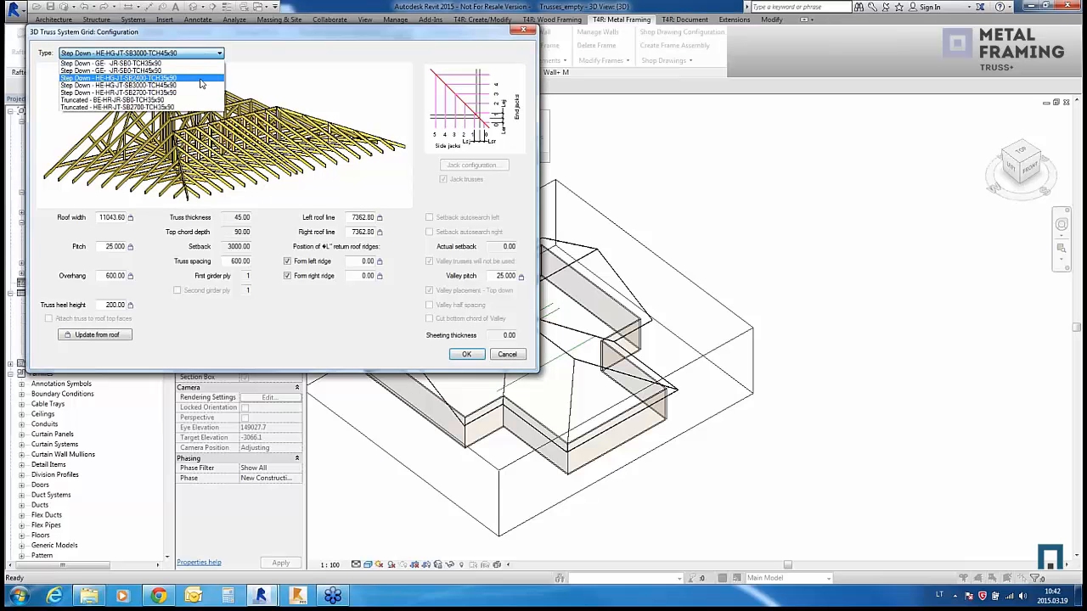
{"action": "left_click", "coordinate": [201, 87]}
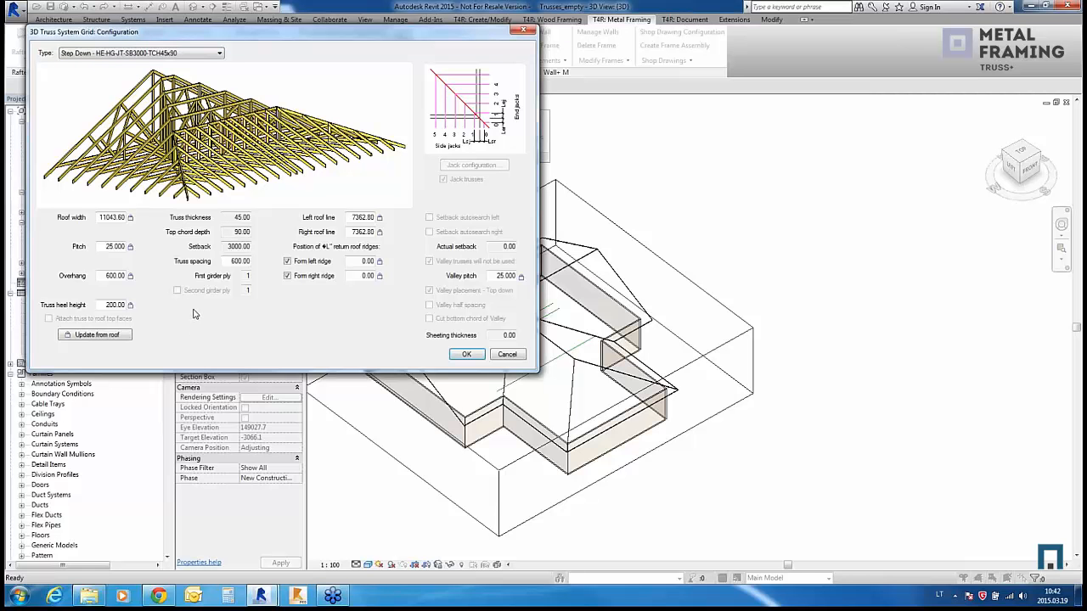
{"action": "left_click", "coordinate": [197, 56]}
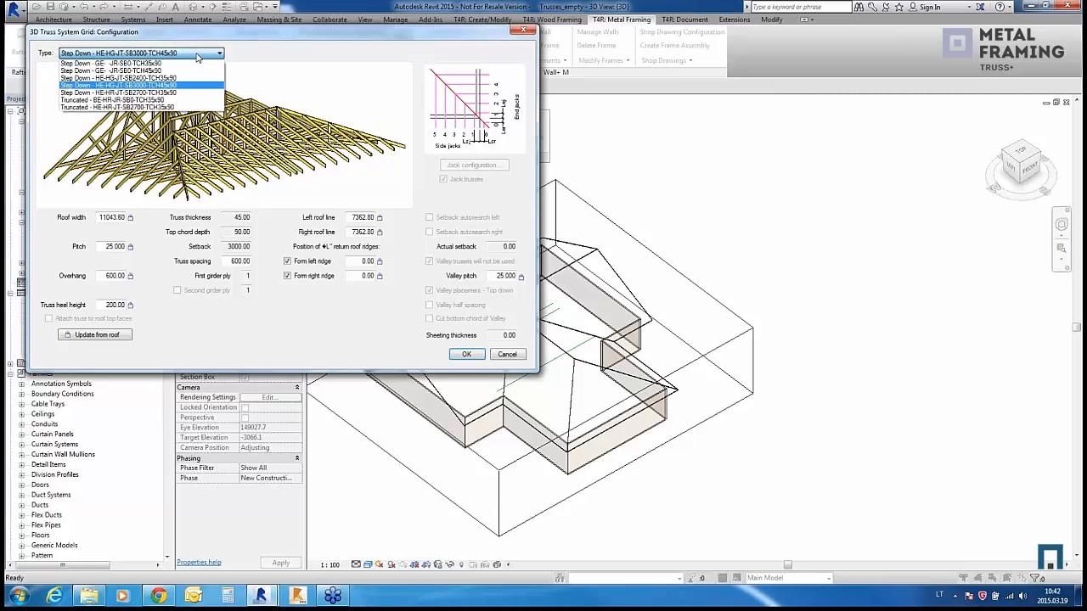
{"action": "left_click", "coordinate": [170, 96]}
{"action": "key", "text": "Down"}
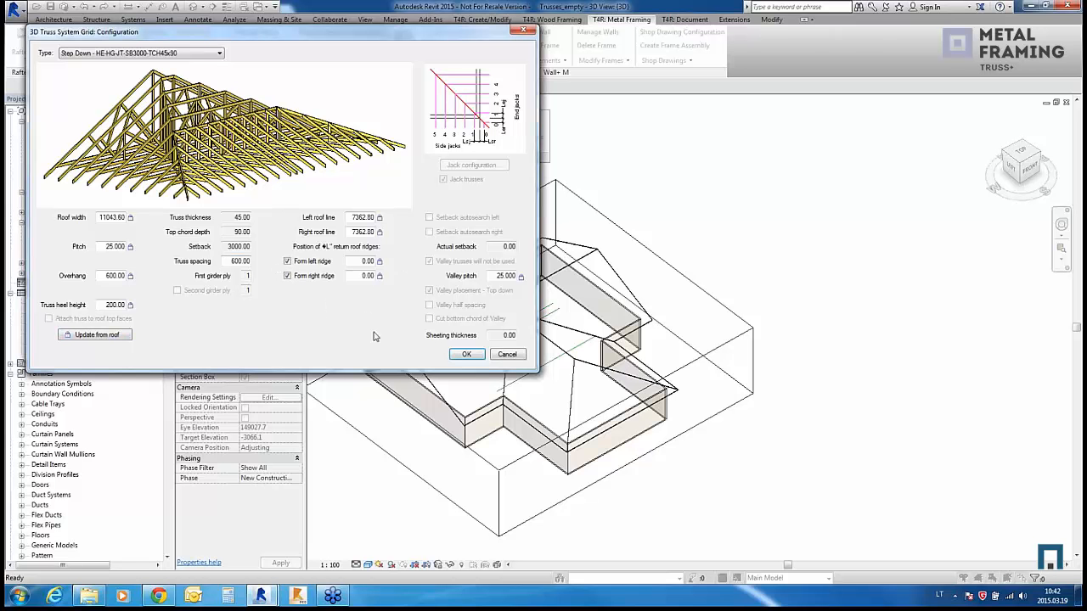
{"action": "left_click", "coordinate": [467, 354]}
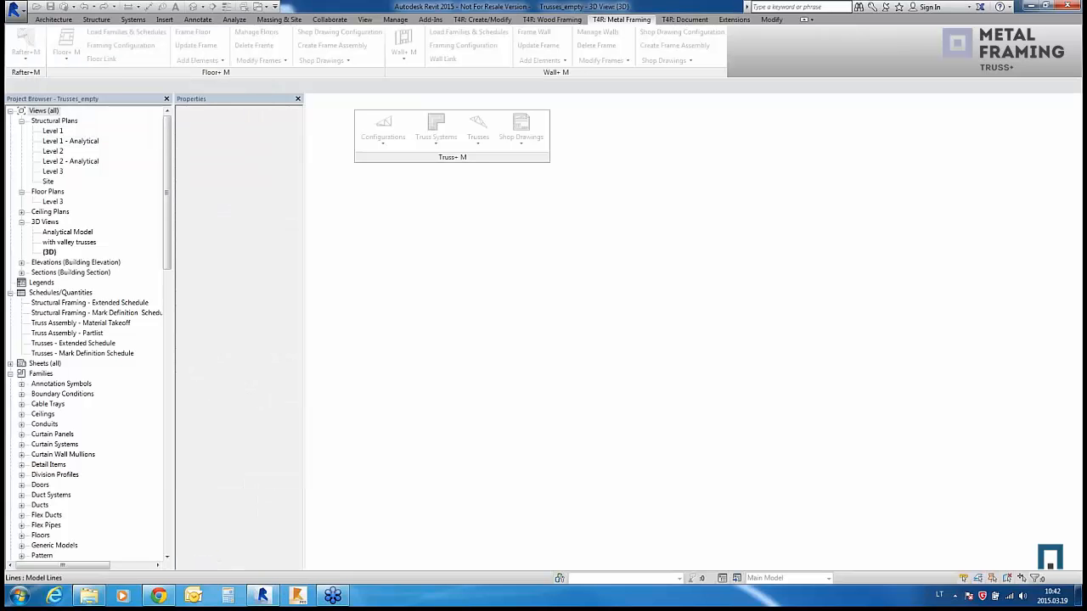
Step: Examine the hip end truss grid placed on the front wing up close
{"action": "scroll", "coordinate": [594, 450], "scroll_direction": "up", "scroll_amount": 5}
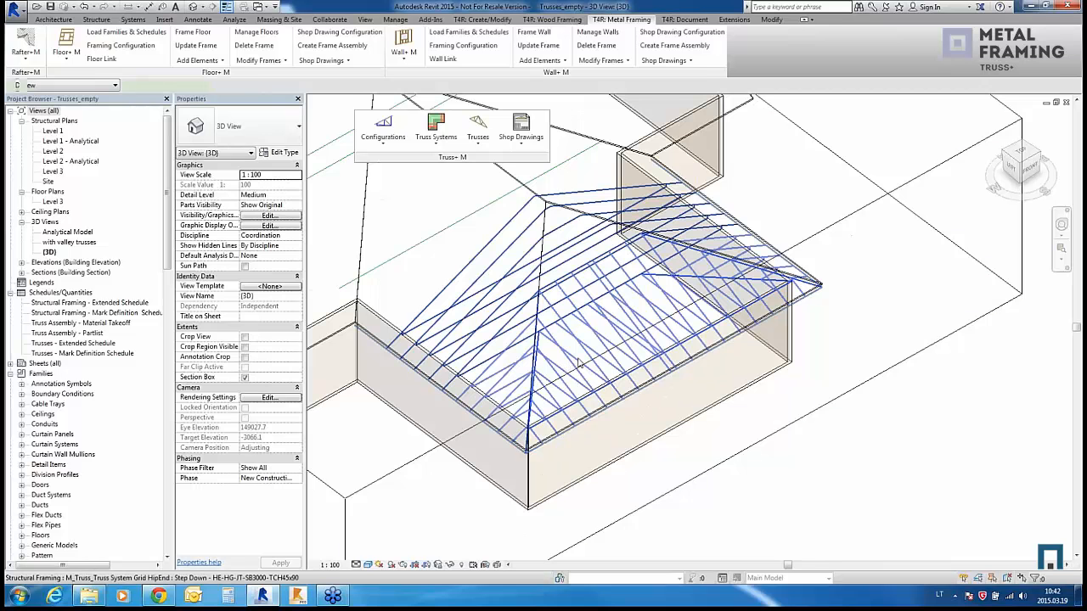
{"action": "left_click", "coordinate": [618, 388]}
{"action": "middle_click_drag", "start_coordinate": [760, 340], "coordinate": [742, 417], "text": "shift"}
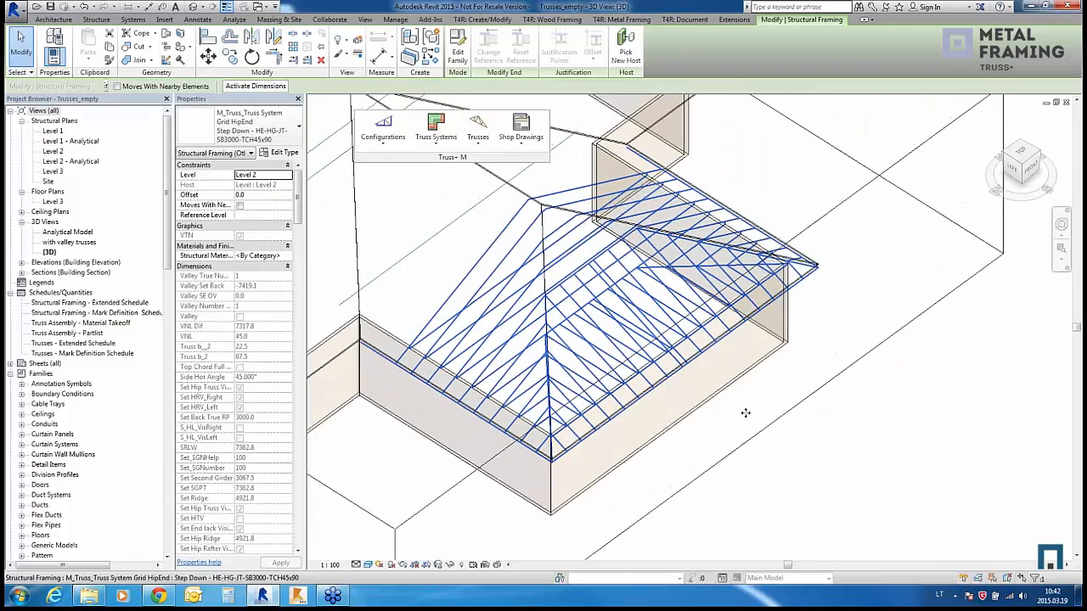
{"action": "left_click", "coordinate": [737, 429]}
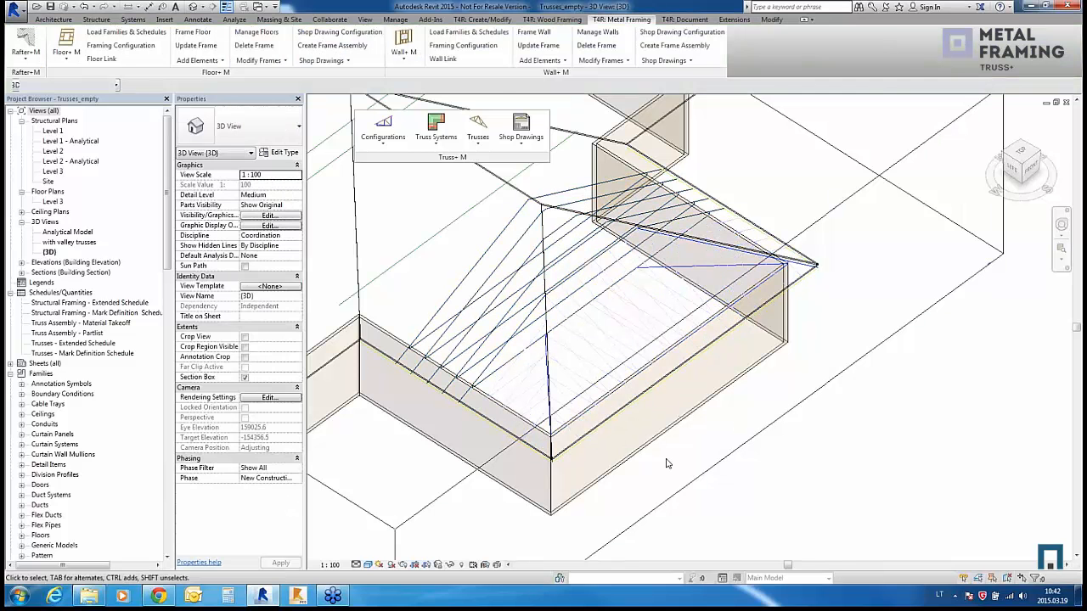
{"action": "scroll", "coordinate": [672, 461], "scroll_direction": "down", "scroll_amount": 2}
{"action": "scroll", "coordinate": [671, 461], "scroll_direction": "down", "scroll_amount": 1}
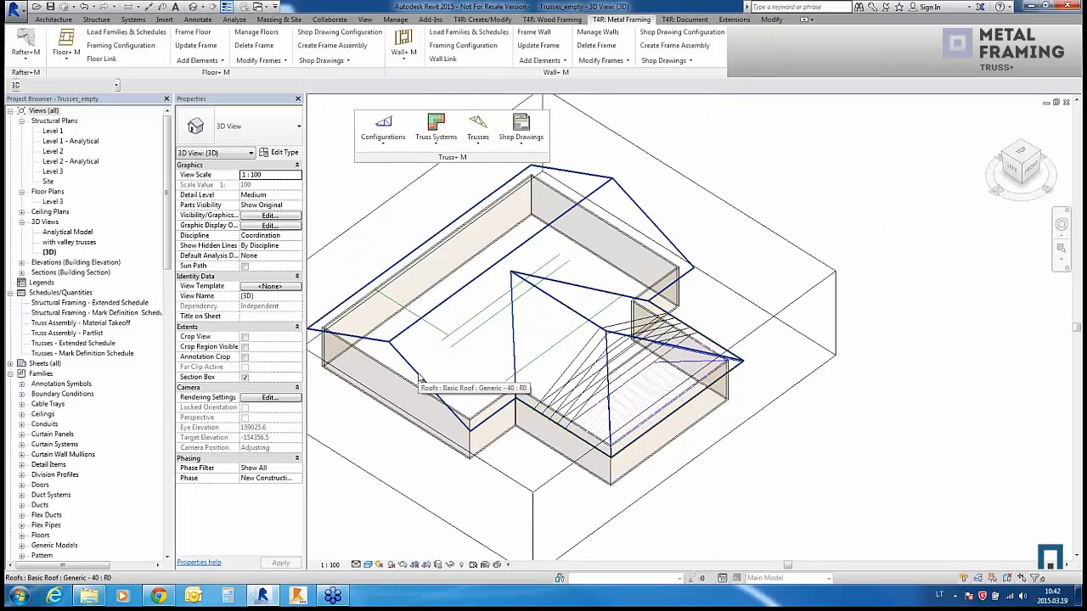
Step: Start a second roof-attached truss system grid and pick the same house roof as its host
{"action": "left_click", "coordinate": [435, 138]}
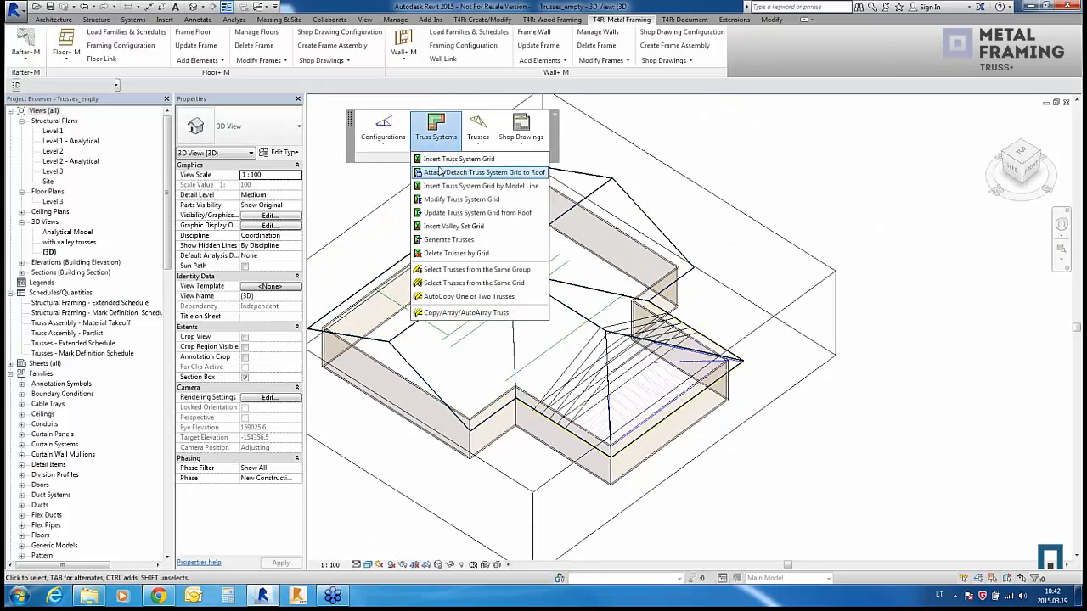
{"action": "left_click", "coordinate": [452, 172]}
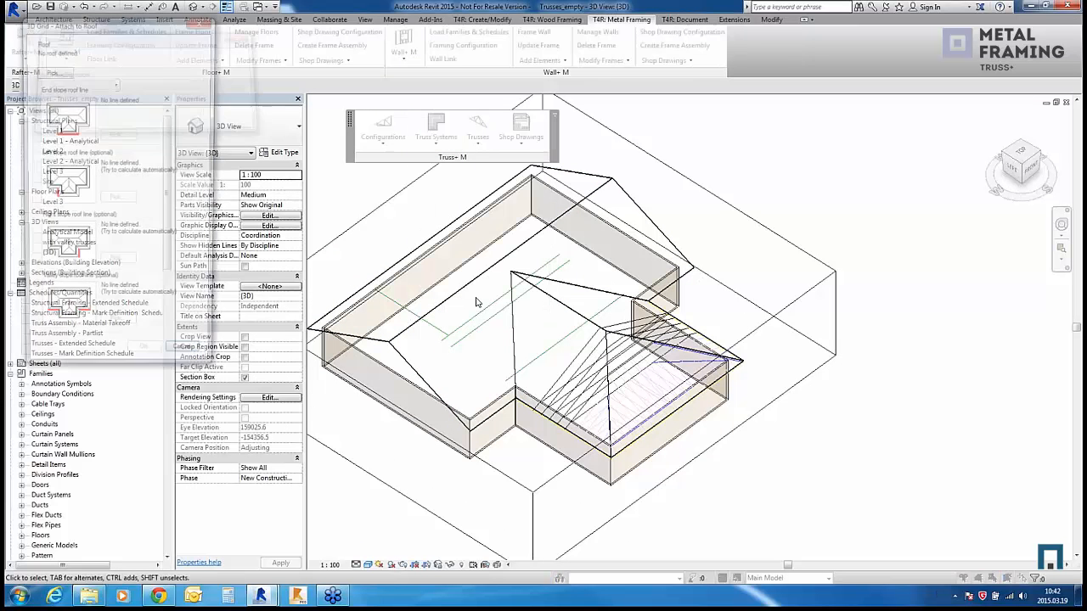
{"action": "left_click", "coordinate": [52, 72]}
{"action": "left_click", "coordinate": [395, 341]}
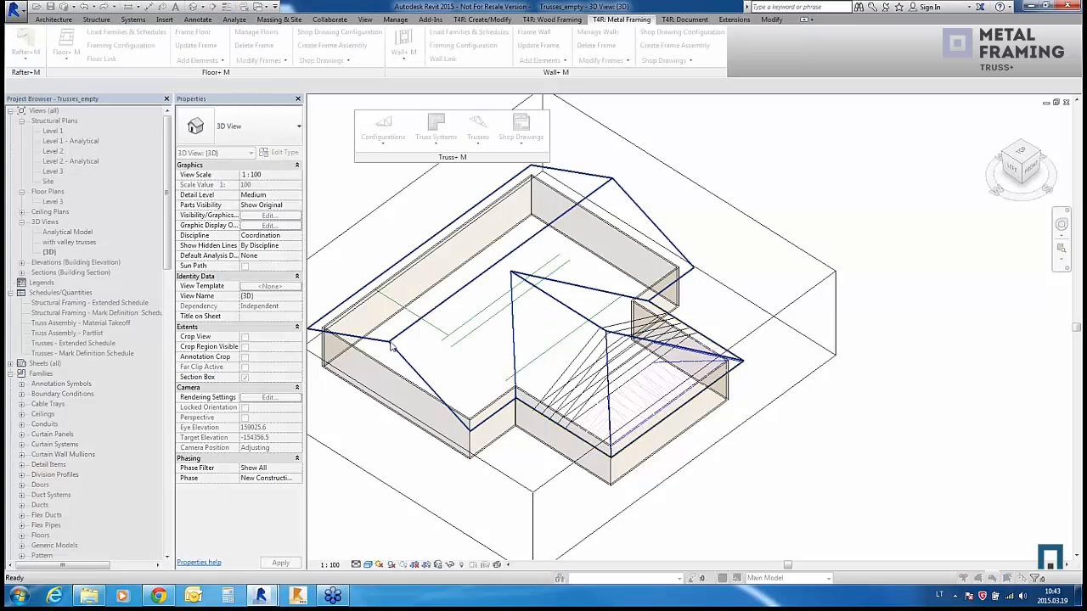
Step: Set the near gable edge as end slope line, the long rear and short front eaves as left and right, and the wing's side eave as valley
{"action": "left_click", "coordinate": [118, 134]}
{"action": "left_click", "coordinate": [367, 369]}
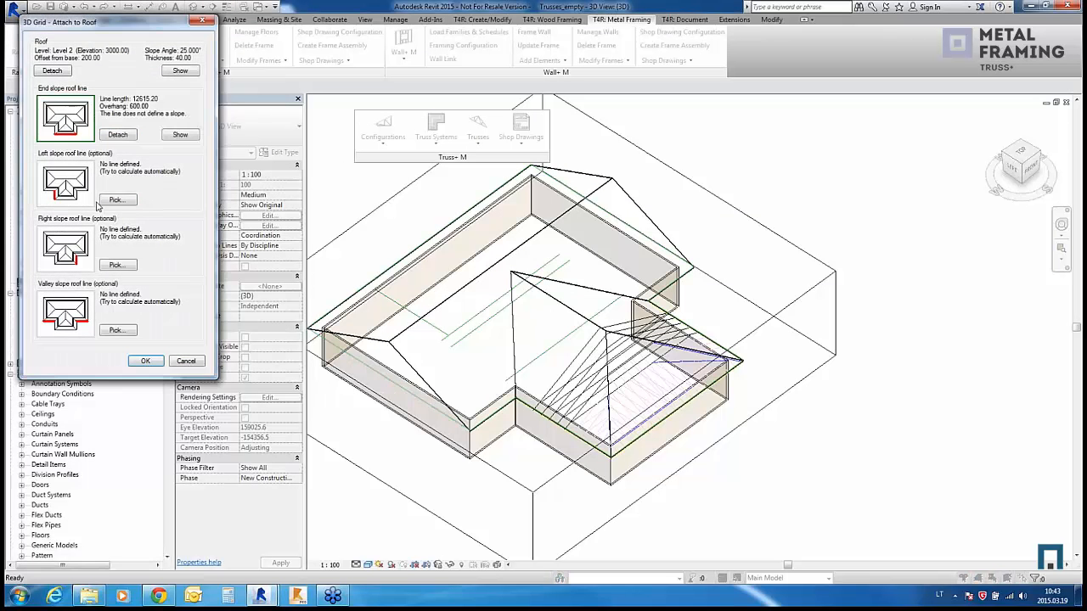
{"action": "left_click", "coordinate": [340, 309]}
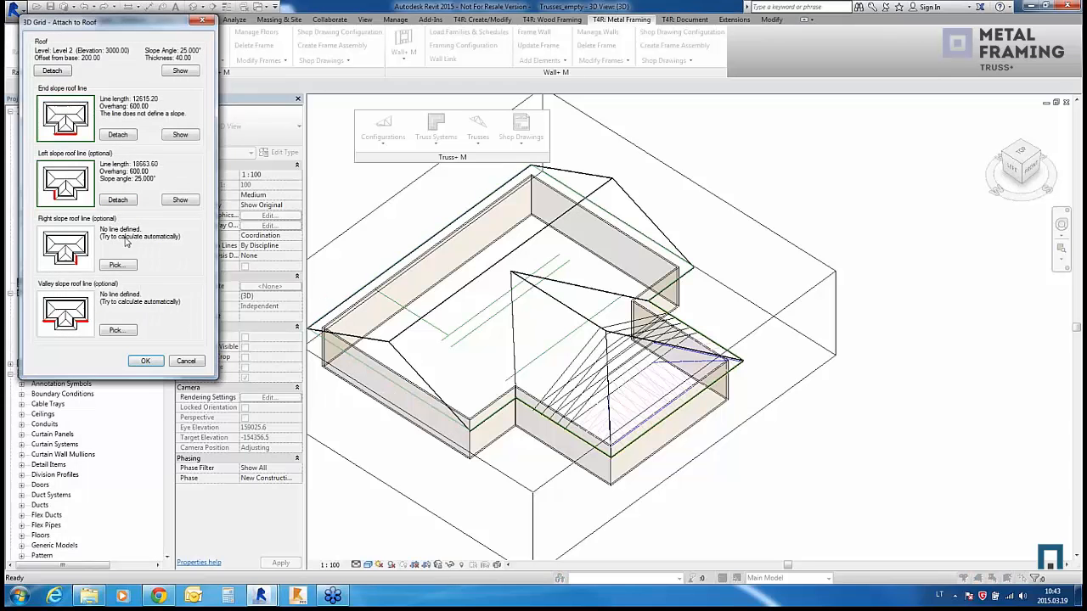
{"action": "left_click", "coordinate": [117, 264]}
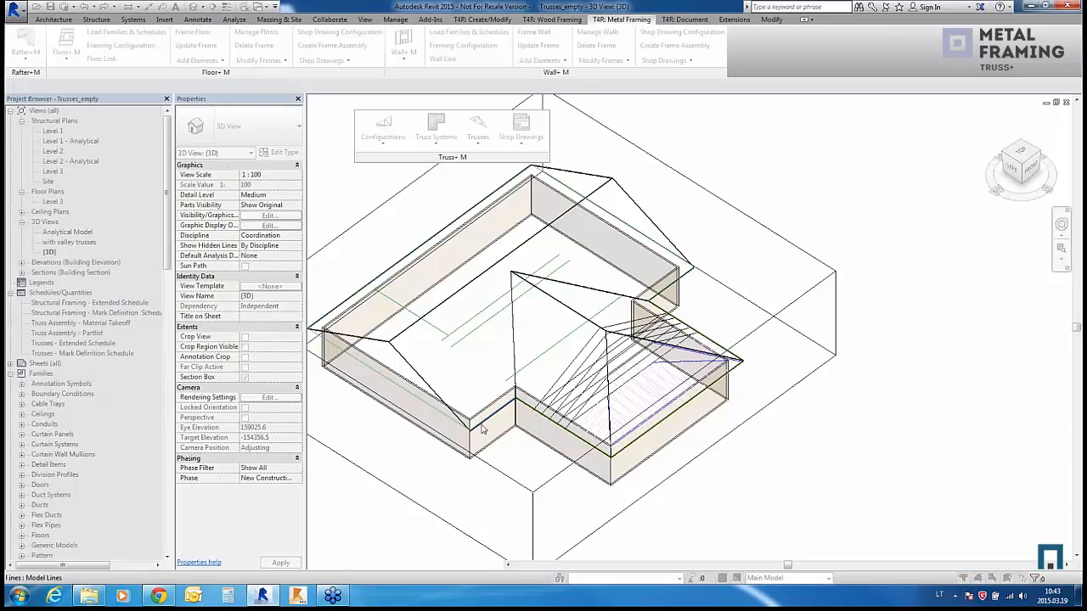
{"action": "left_click", "coordinate": [483, 423]}
{"action": "left_click", "coordinate": [117, 329]}
{"action": "left_click", "coordinate": [527, 407]}
{"action": "left_click", "coordinate": [146, 362]}
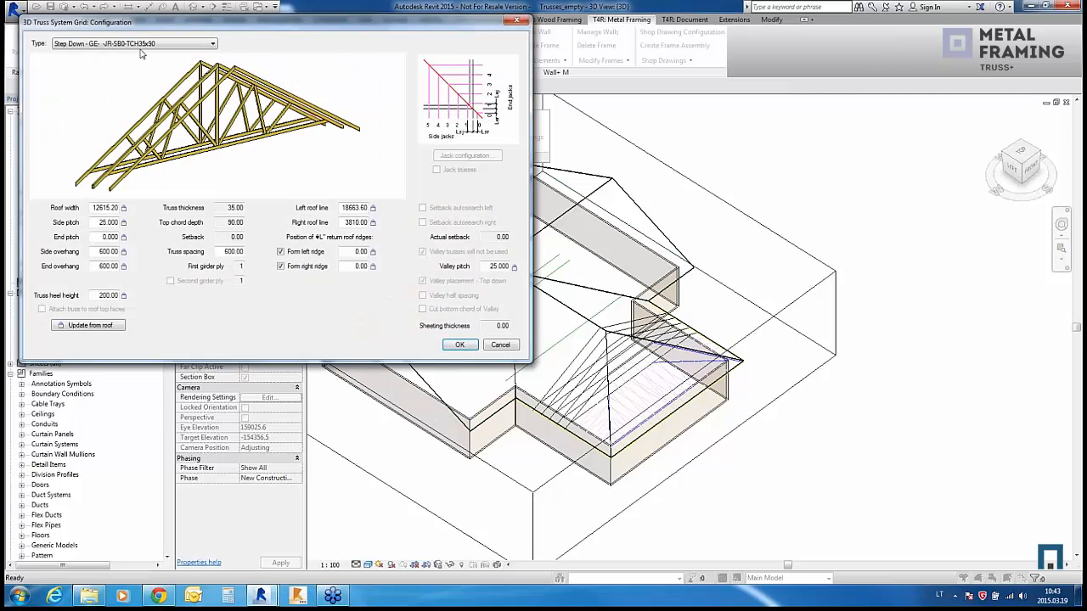
Step: Insert the near gable end grid using the type Step Down - GE- -JR-SB0-TCH45x90
{"action": "left_click", "coordinate": [169, 44]}
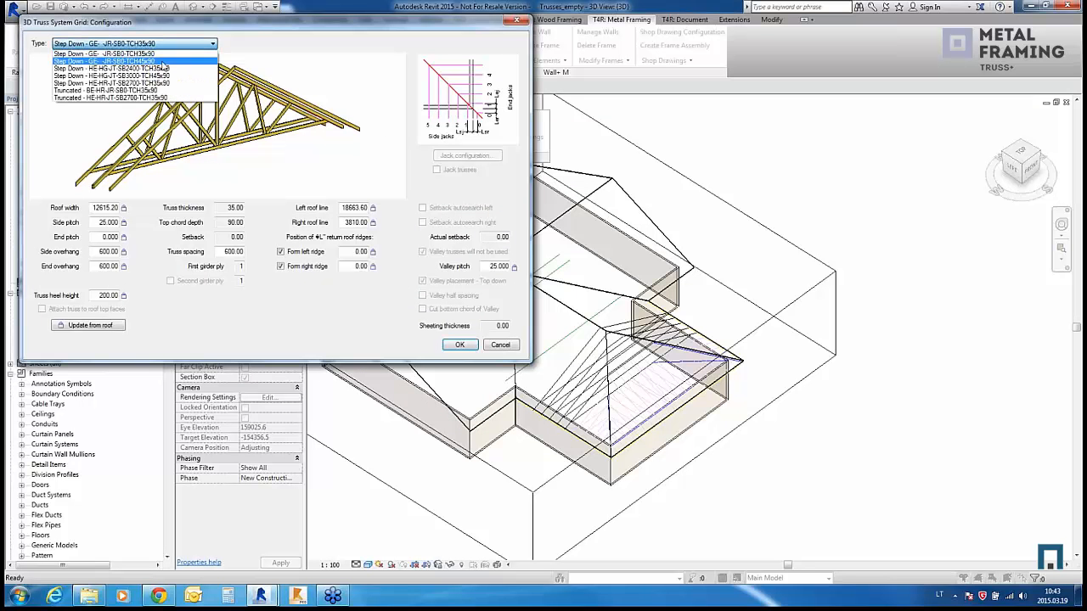
{"action": "left_click", "coordinate": [166, 61]}
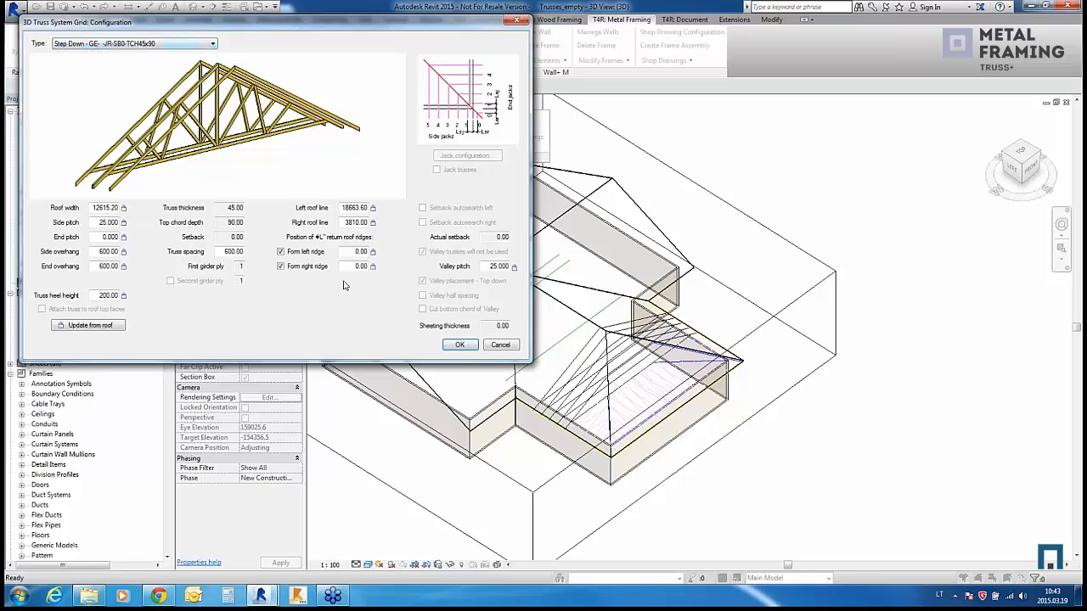
{"action": "left_click", "coordinate": [459, 345]}
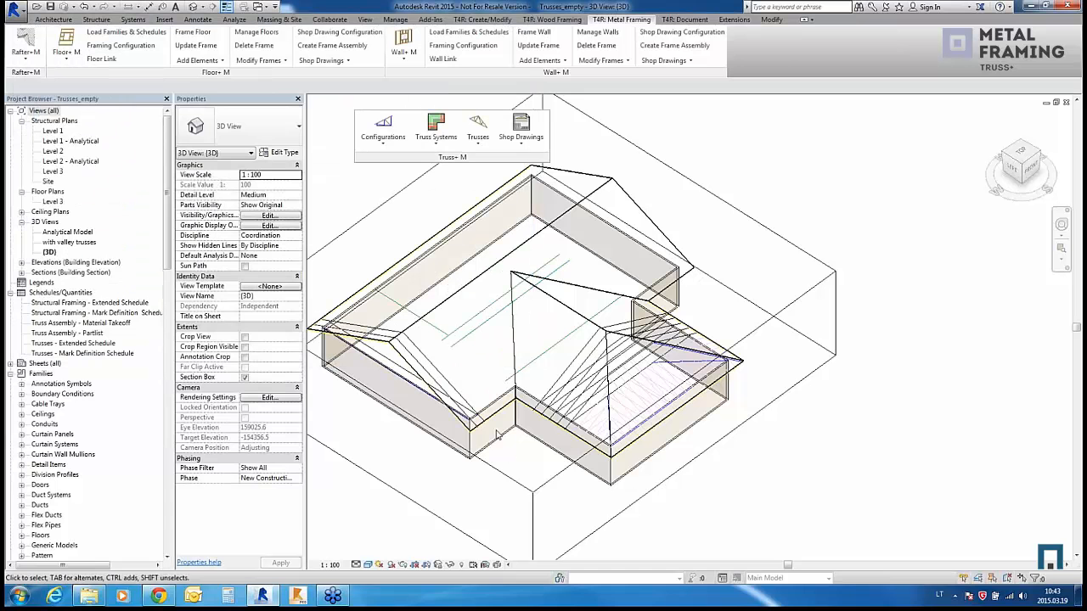
Step: Start a third truss grid attached to the house roof and pick the opposite gable edge as the end slope line
{"action": "left_click", "coordinate": [665, 222]}
{"action": "left_click", "coordinate": [437, 145]}
{"action": "left_click", "coordinate": [440, 160]}
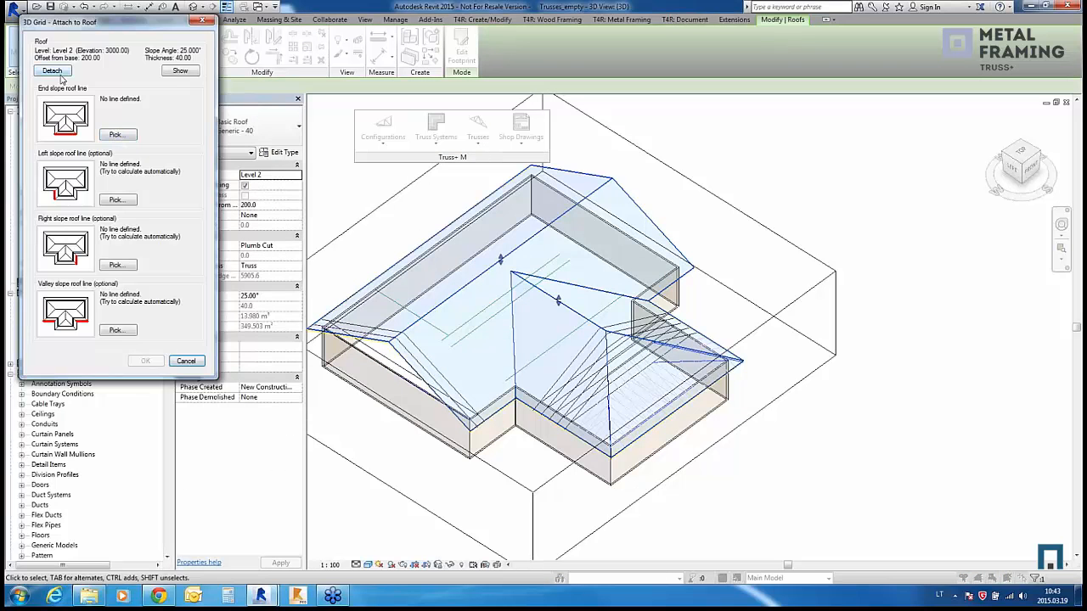
{"action": "left_click", "coordinate": [116, 136]}
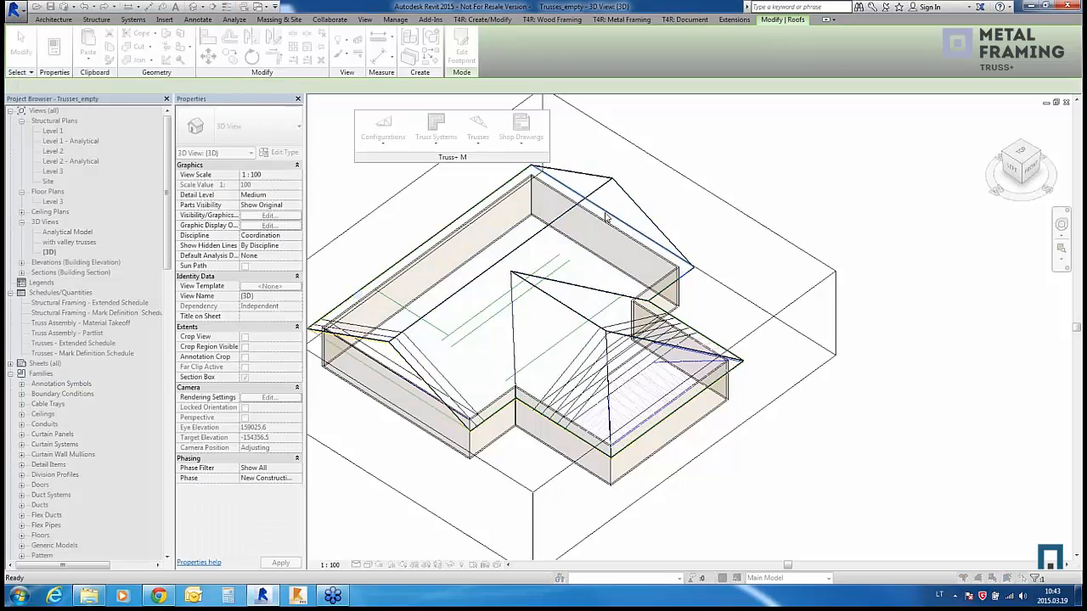
{"action": "left_click", "coordinate": [606, 213]}
Step: Pick the left, right and valley slope lines for the opposite gable and insert its grid as Step Down - GE- -JR-SB0-TCH45x90
{"action": "left_click", "coordinate": [126, 200]}
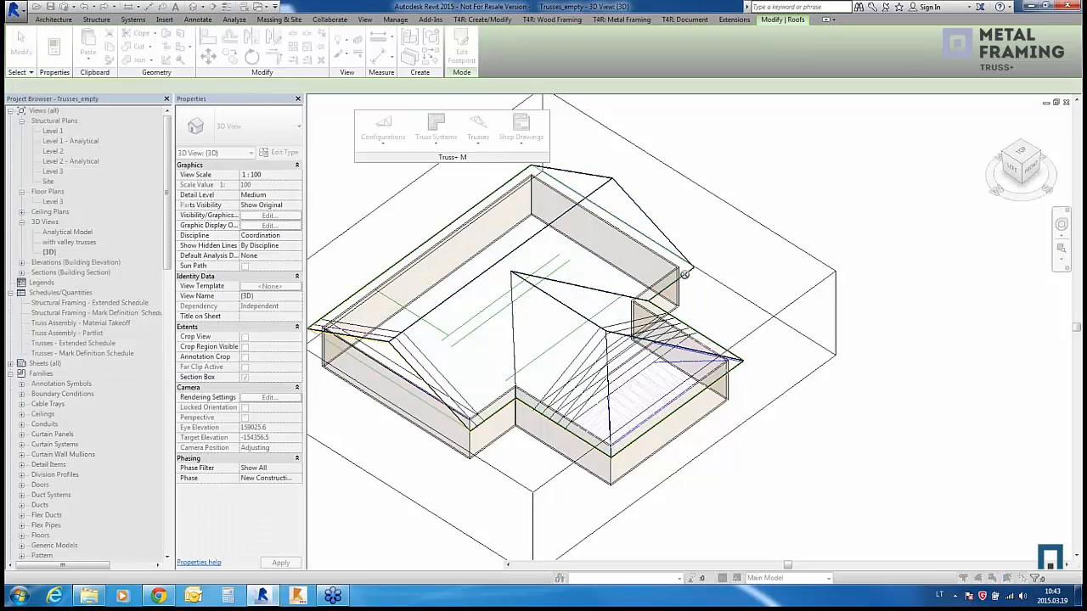
{"action": "left_click", "coordinate": [673, 289]}
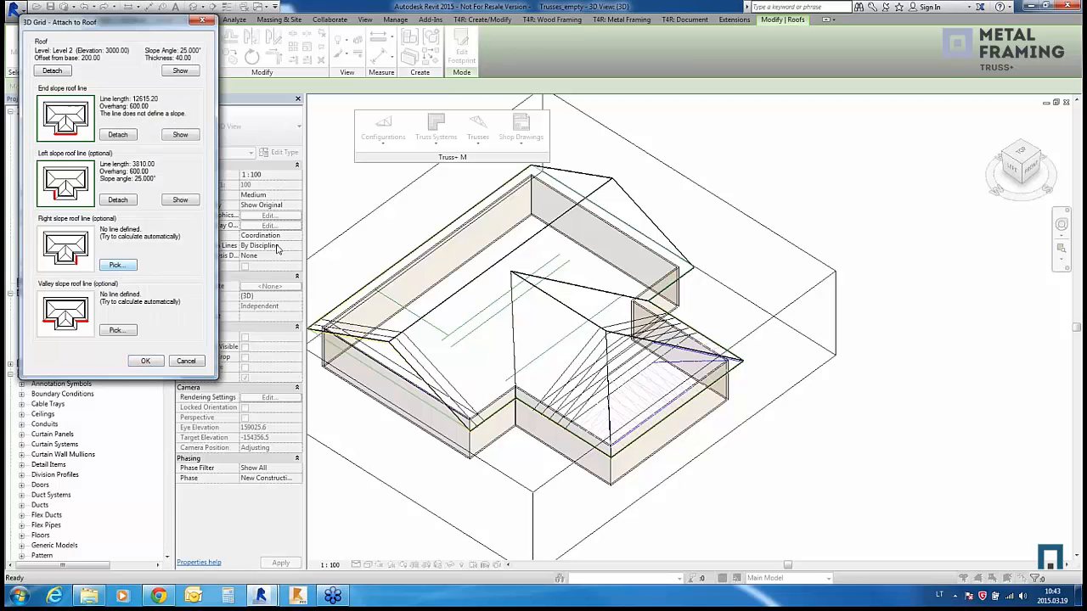
{"action": "left_click", "coordinate": [119, 264]}
{"action": "left_click", "coordinate": [469, 217]}
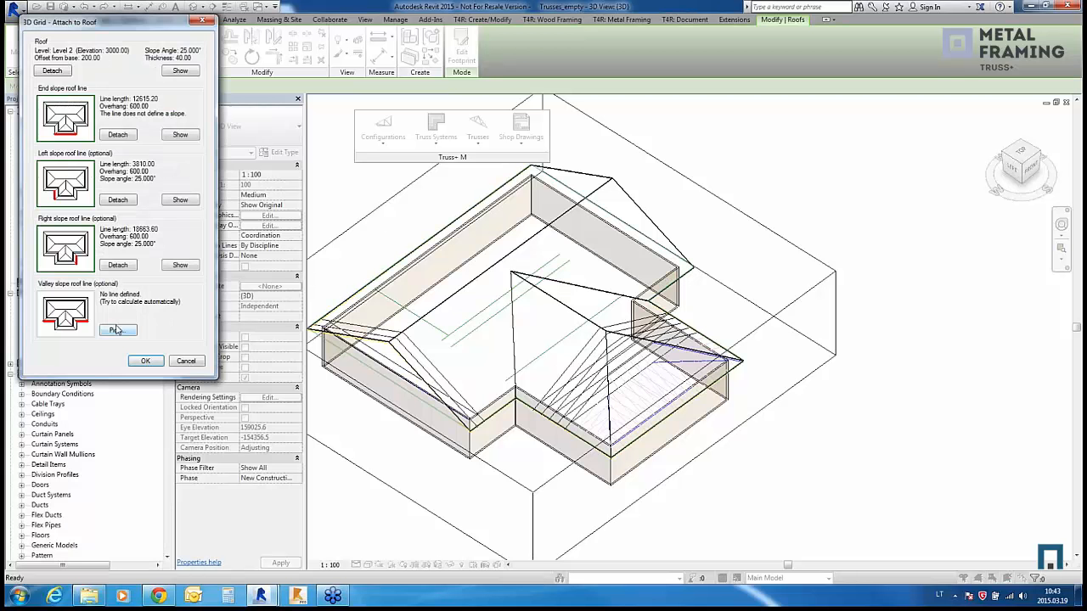
{"action": "left_click", "coordinate": [118, 330]}
{"action": "left_click", "coordinate": [659, 309]}
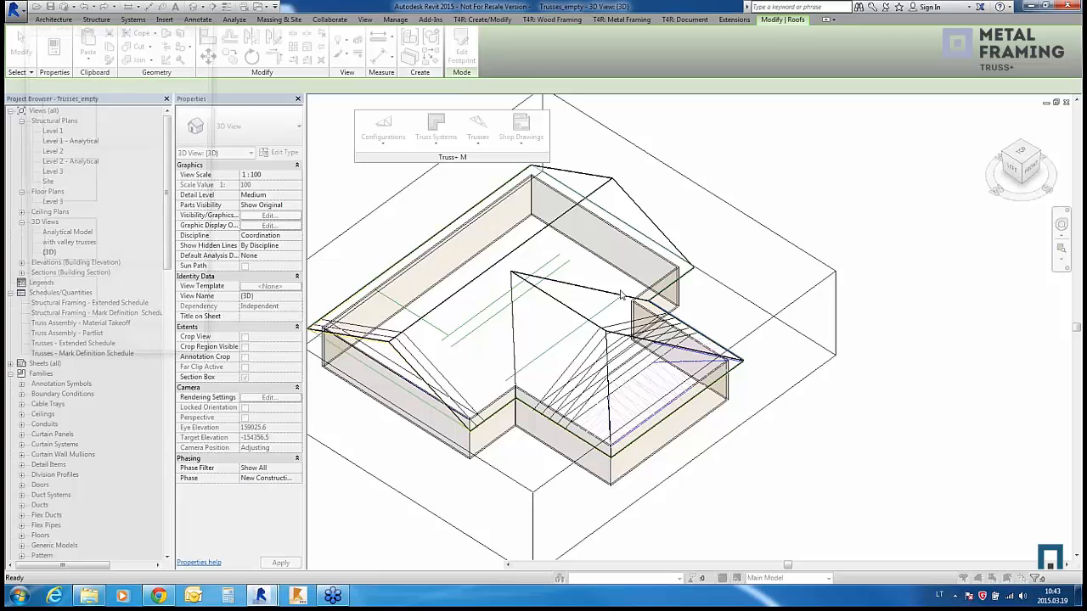
{"action": "left_click", "coordinate": [159, 361]}
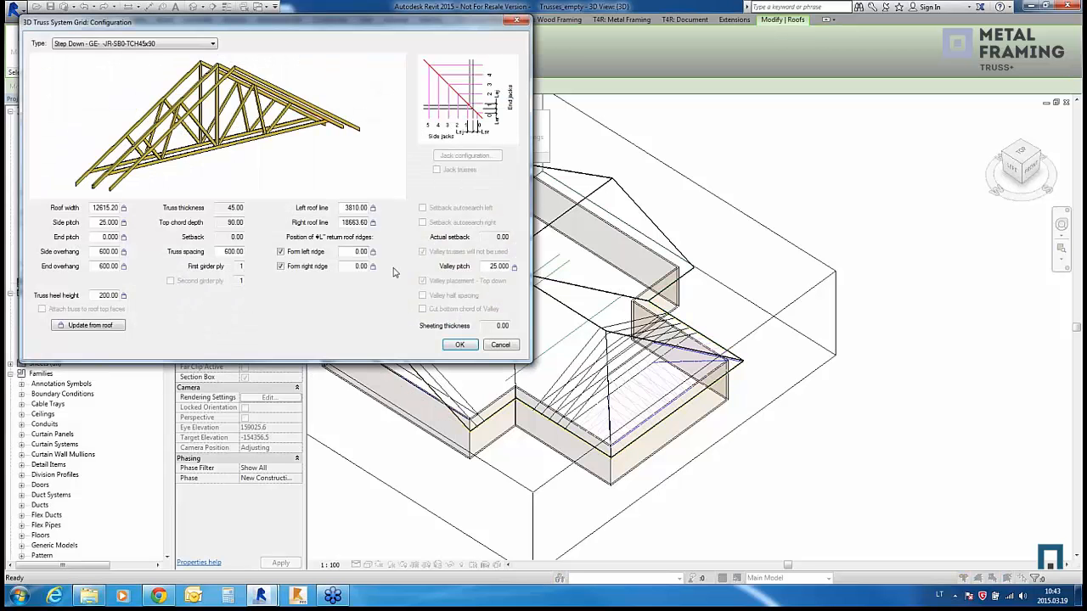
{"action": "left_click", "coordinate": [459, 345]}
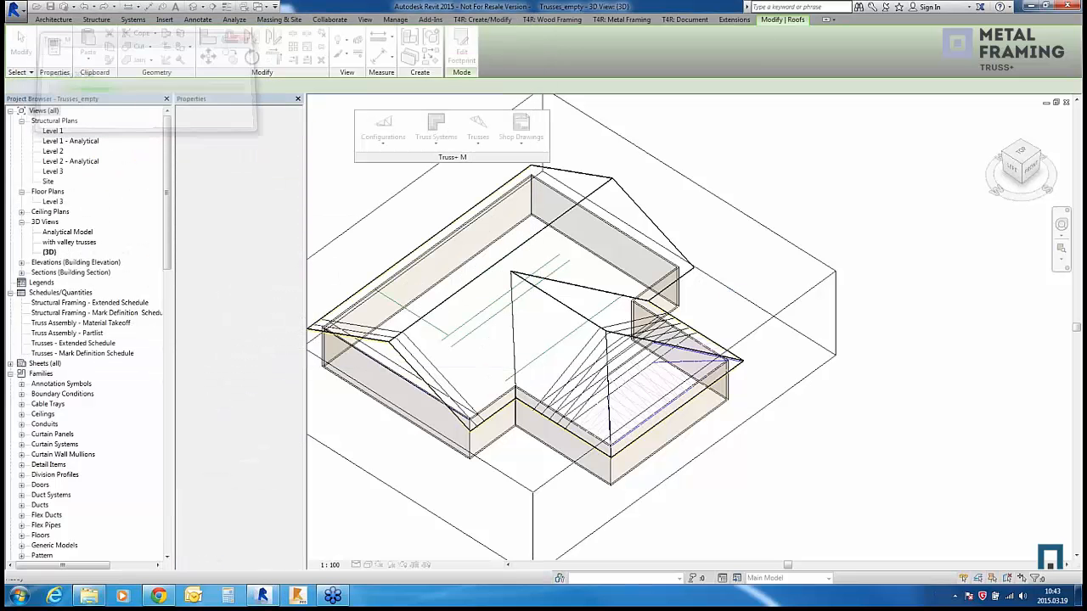
Step: Generate the trusses of the front wing's hip end grid, keeping M_Truss_Common Truss Fink_1L+1R for the common trusses and both sides enabled
{"action": "middle_click_drag", "start_coordinate": [733, 329], "coordinate": [760, 346]}
{"action": "scroll", "coordinate": [541, 336], "scroll_direction": "up", "scroll_amount": 1}
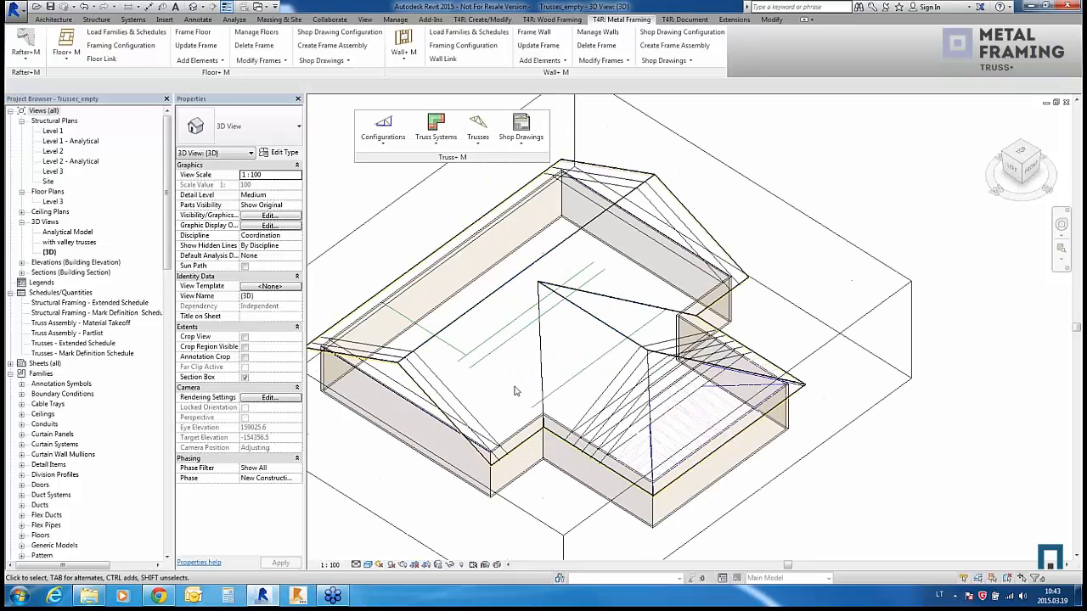
{"action": "left_click", "coordinate": [618, 473]}
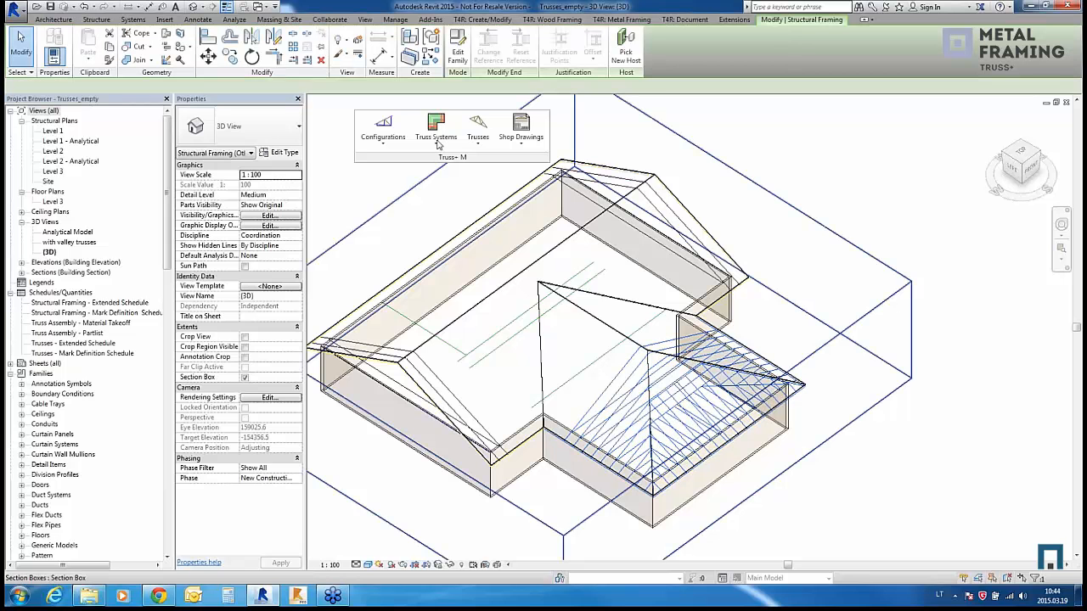
{"action": "left_click", "coordinate": [436, 132]}
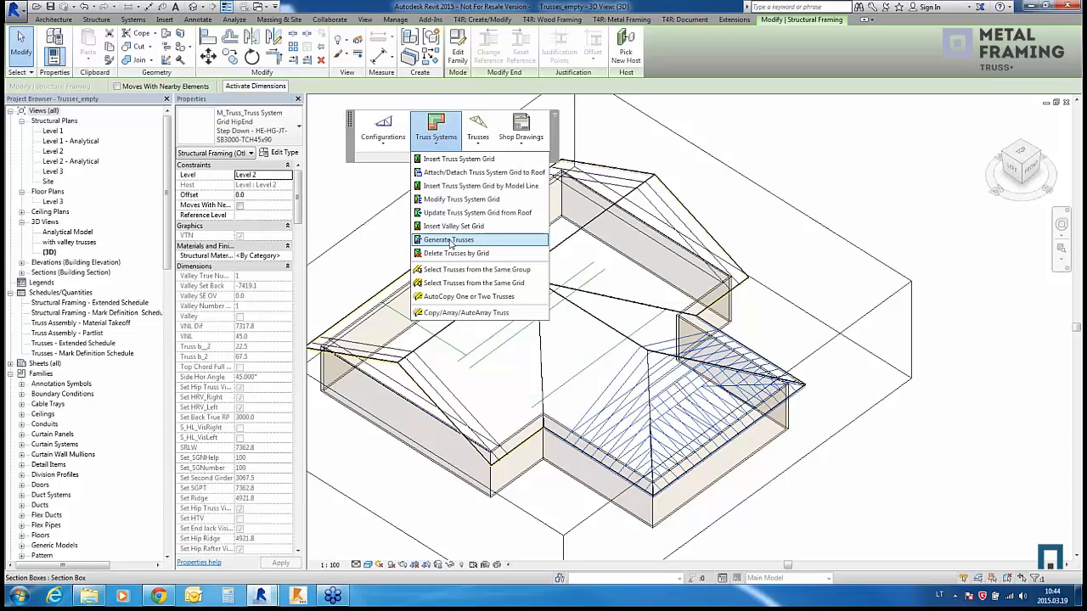
{"action": "left_click", "coordinate": [450, 240]}
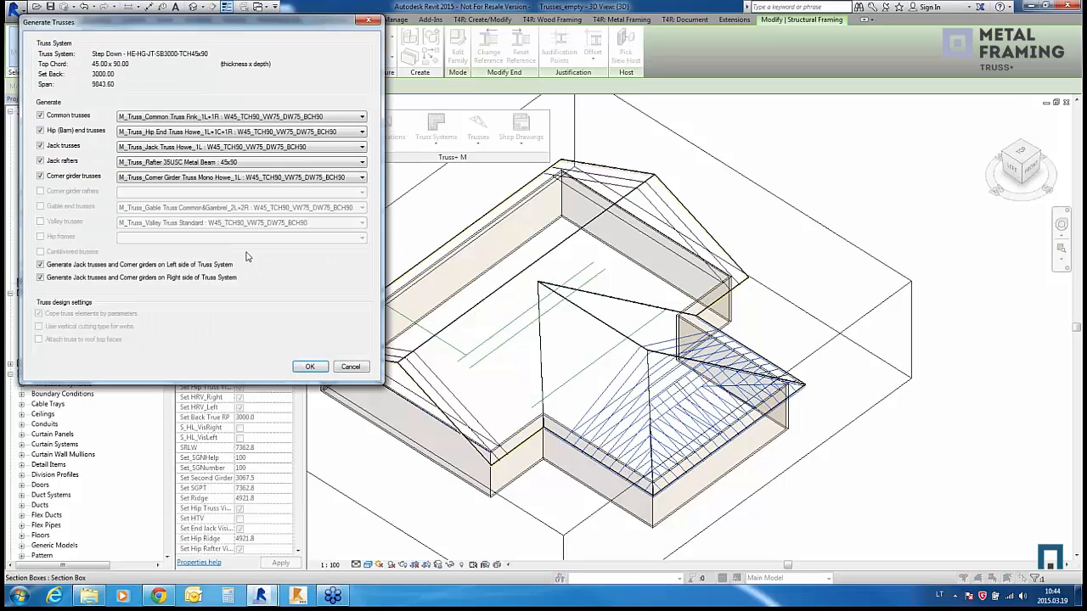
{"action": "left_click_drag", "start_coordinate": [179, 25], "coordinate": [205, 43]}
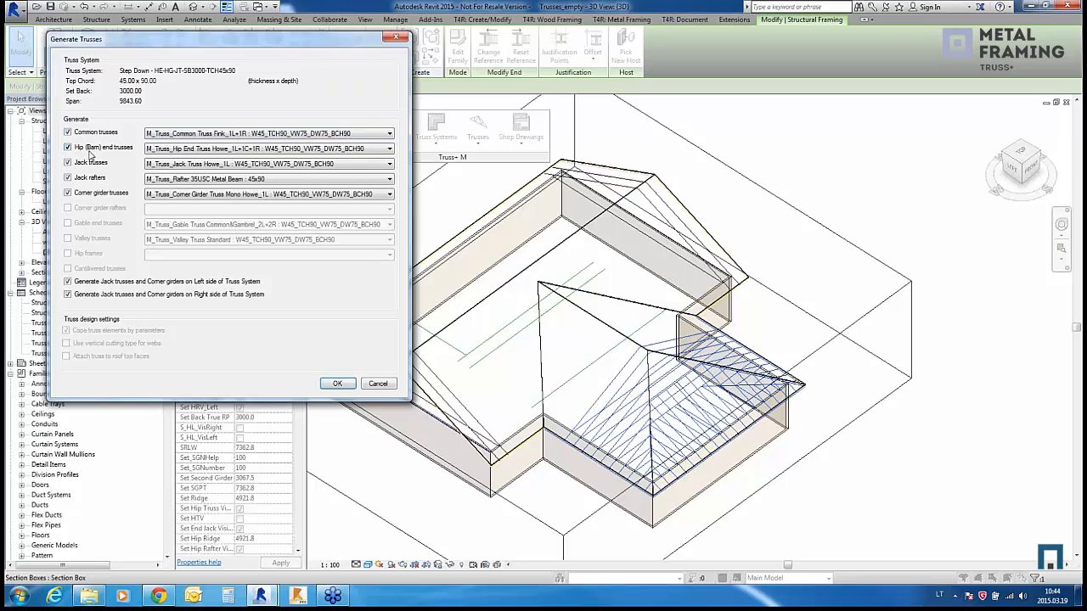
{"action": "left_click", "coordinate": [204, 133]}
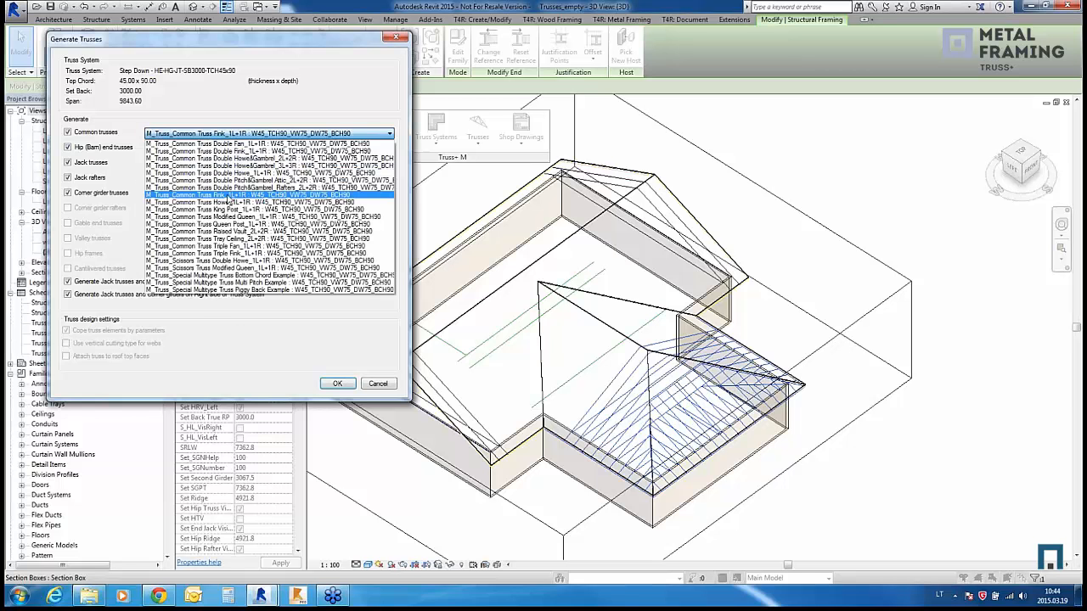
{"action": "left_click", "coordinate": [228, 196]}
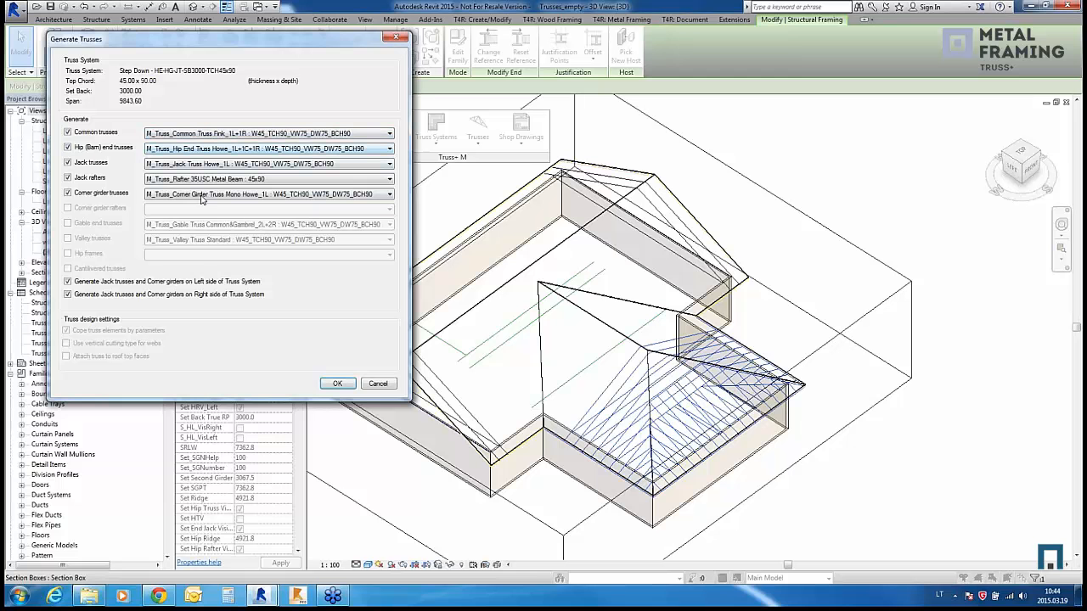
{"action": "left_click", "coordinate": [337, 385]}
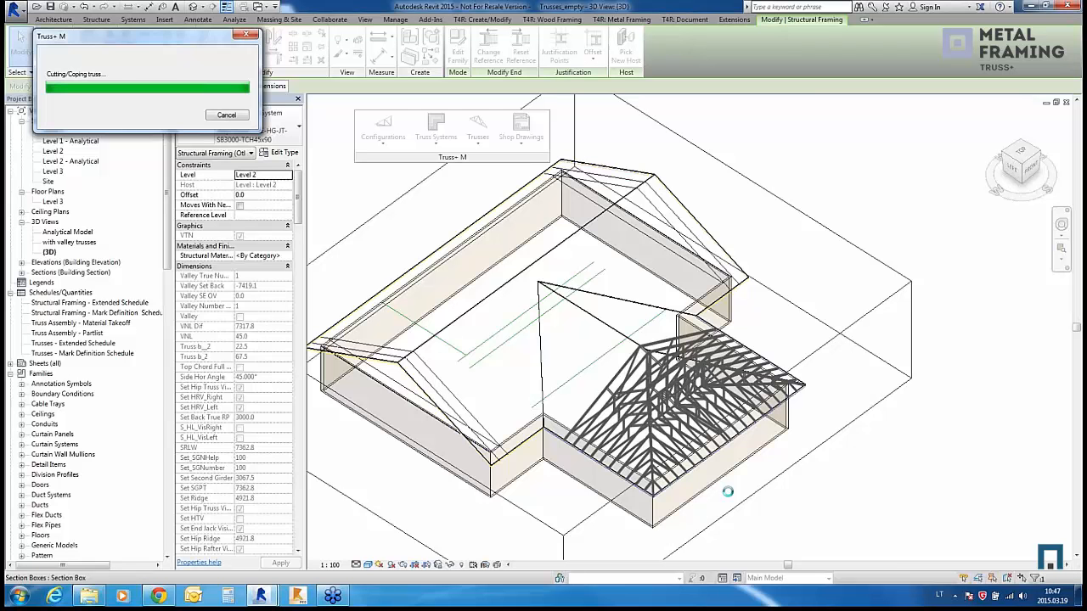
Step: Examine the generated hip end trusses of the front wing up close and from several angles
{"action": "scroll", "coordinate": [573, 434], "scroll_direction": "up", "scroll_amount": 6}
{"action": "middle_click_drag", "start_coordinate": [557, 434], "coordinate": [681, 318], "text": "shift"}
{"action": "middle_click_drag", "start_coordinate": [687, 377], "coordinate": [702, 340], "text": "shift"}
{"action": "scroll", "coordinate": [747, 314], "scroll_direction": "up", "scroll_amount": 5}
{"action": "scroll", "coordinate": [862, 330], "scroll_direction": "up", "scroll_amount": 1}
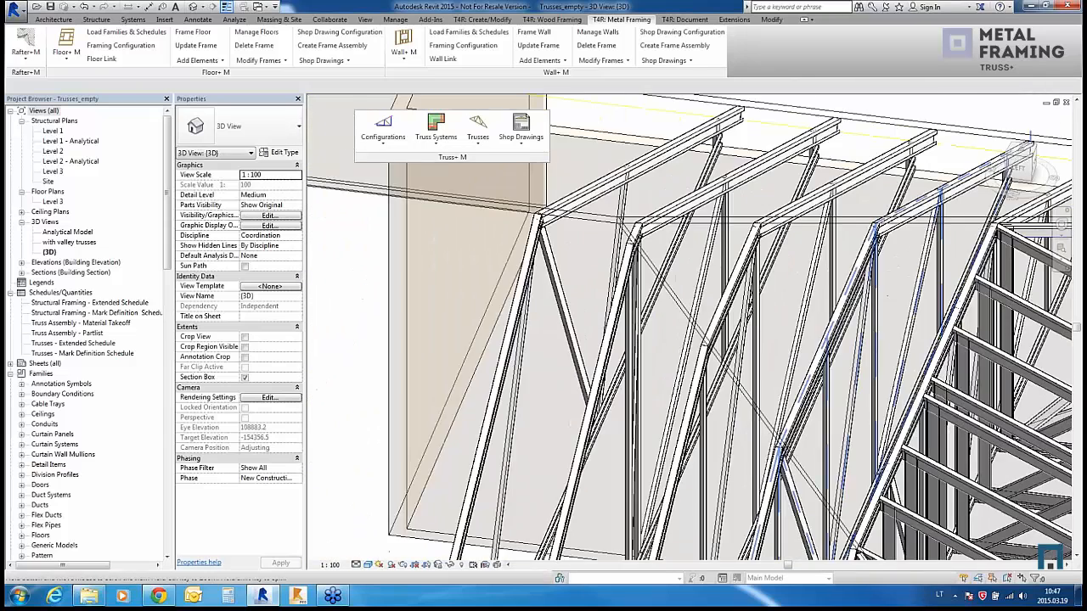
{"action": "middle_click_drag", "start_coordinate": [779, 399], "coordinate": [680, 297], "text": "shift"}
{"action": "scroll", "coordinate": [709, 318], "scroll_direction": "down", "scroll_amount": 1}
{"action": "scroll", "coordinate": [688, 408], "scroll_direction": "down", "scroll_amount": 5}
{"action": "middle_click_drag", "start_coordinate": [686, 410], "coordinate": [764, 497], "text": "shift"}
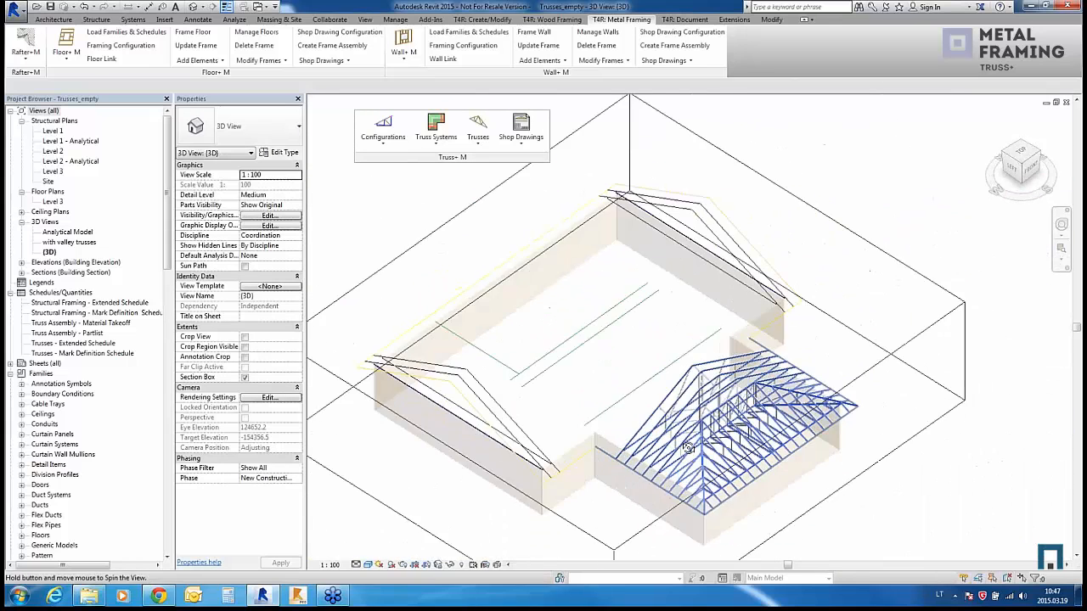
{"action": "scroll", "coordinate": [568, 501], "scroll_direction": "up", "scroll_amount": 2}
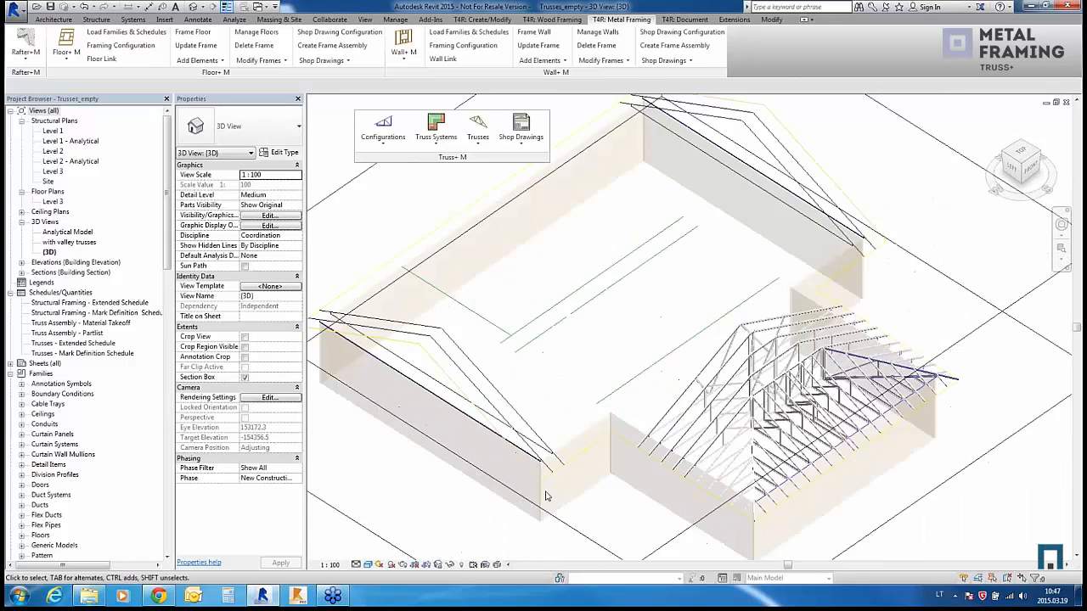
Step: Generate the trusses of the near gable end grid, using M_Truss_Gable Truss Common&Gambrel_2L+2R for the gable end trusses
{"action": "left_click", "coordinate": [484, 395]}
{"action": "scroll", "coordinate": [586, 442], "scroll_direction": "down", "scroll_amount": 1}
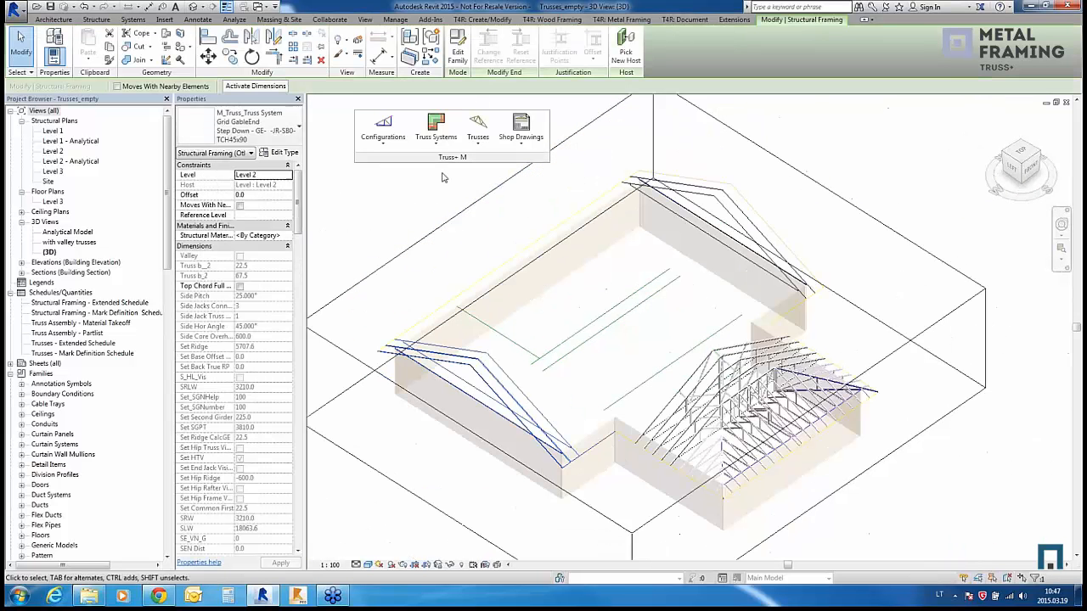
{"action": "left_click", "coordinate": [436, 127]}
{"action": "left_click", "coordinate": [452, 241]}
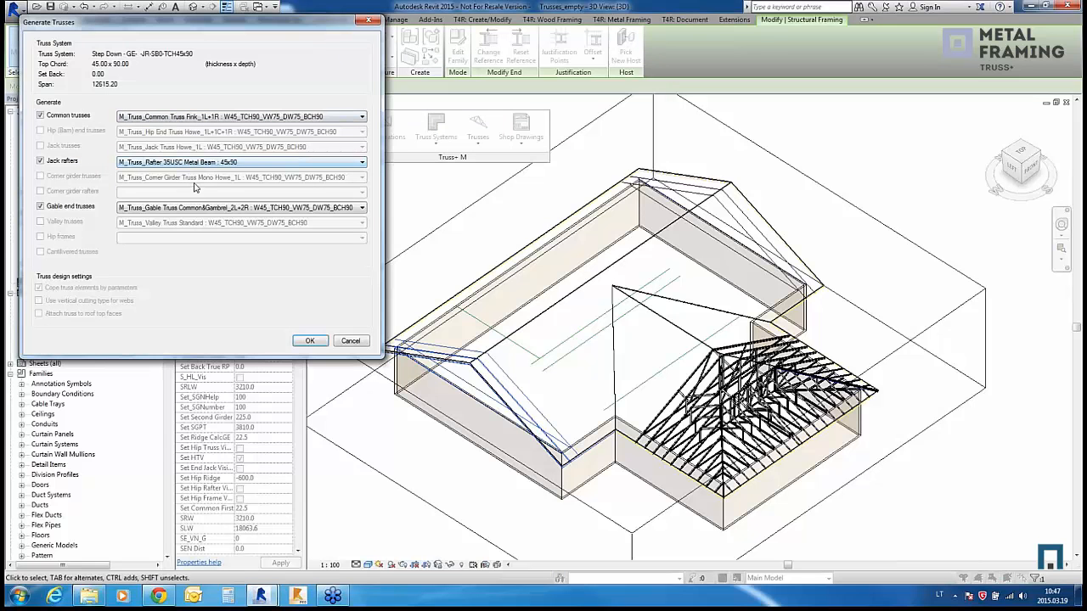
{"action": "left_click", "coordinate": [189, 213]}
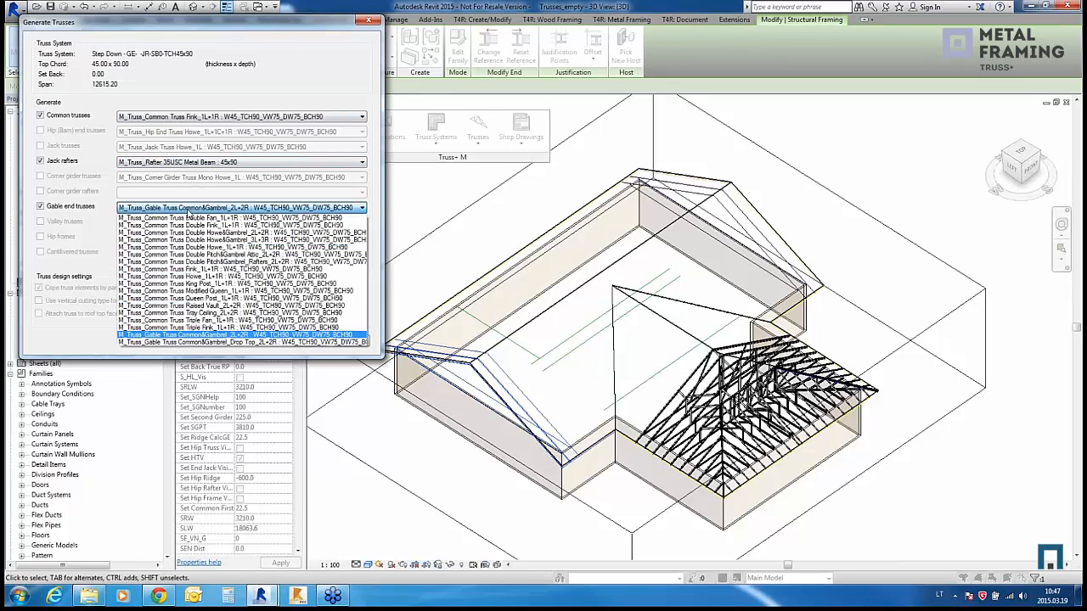
{"action": "left_click", "coordinate": [211, 335]}
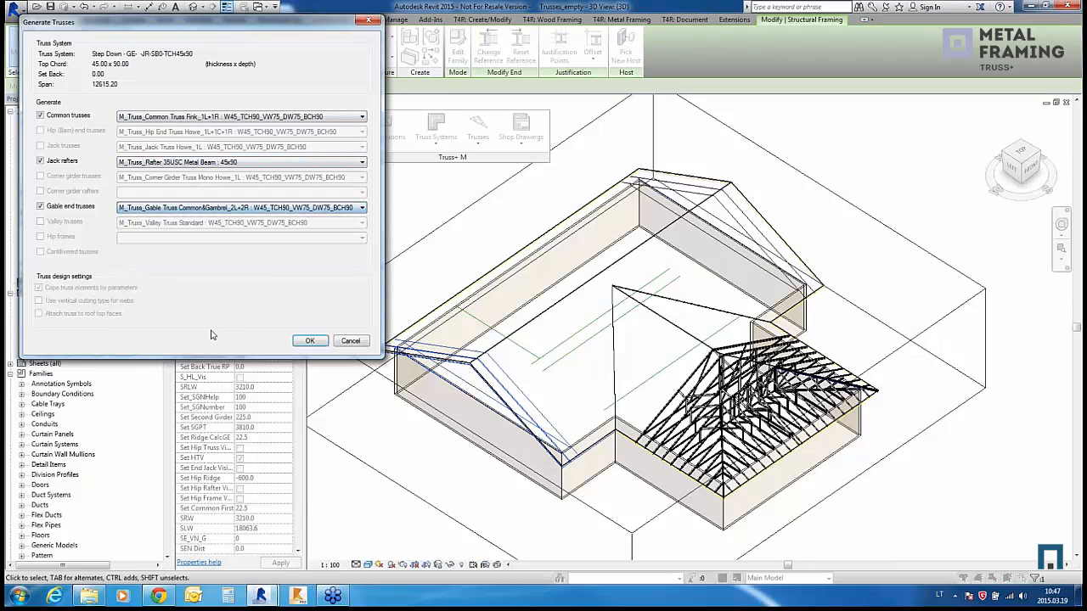
{"action": "left_click", "coordinate": [308, 341]}
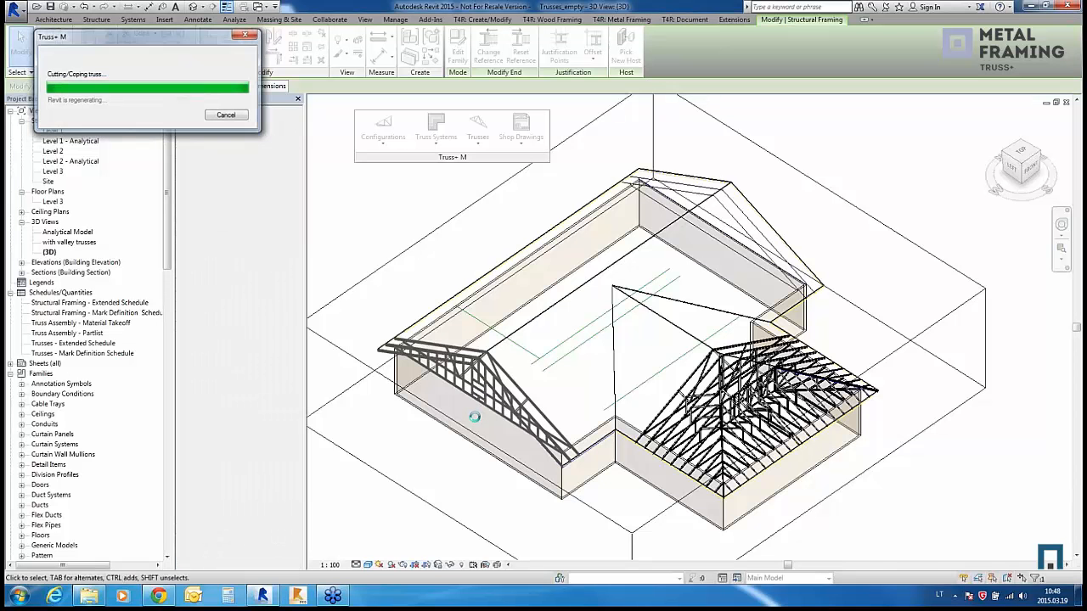
Step: Generate the trusses of the opposite gable end grid with the same common truss, jack rafter and gable end truss types
{"action": "scroll", "coordinate": [489, 438], "scroll_direction": "up", "scroll_amount": 5}
{"action": "scroll", "coordinate": [489, 438], "scroll_direction": "down", "scroll_amount": 5}
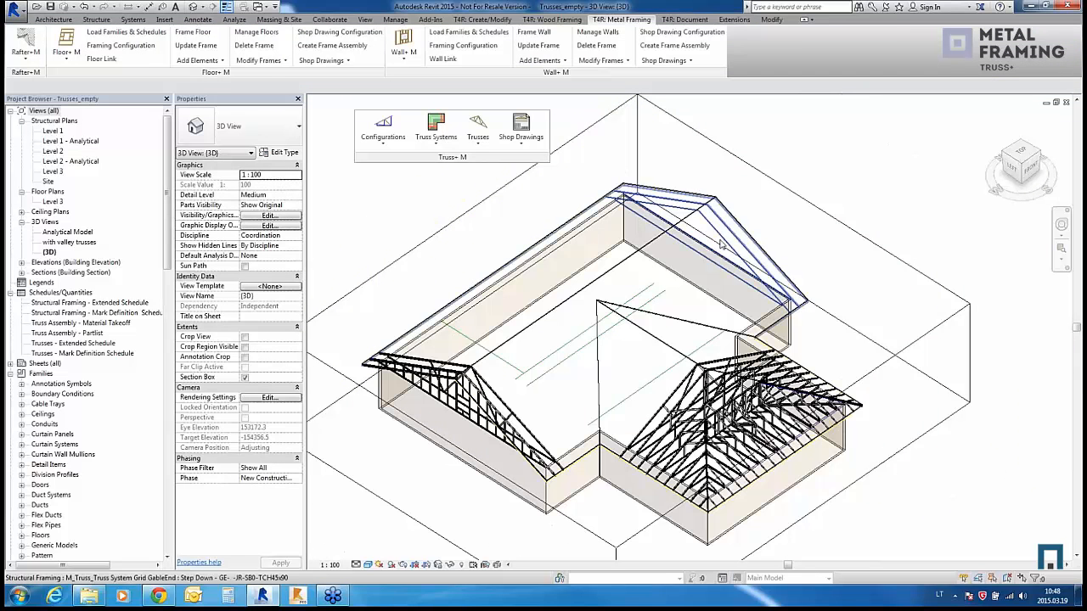
{"action": "left_click", "coordinate": [723, 243]}
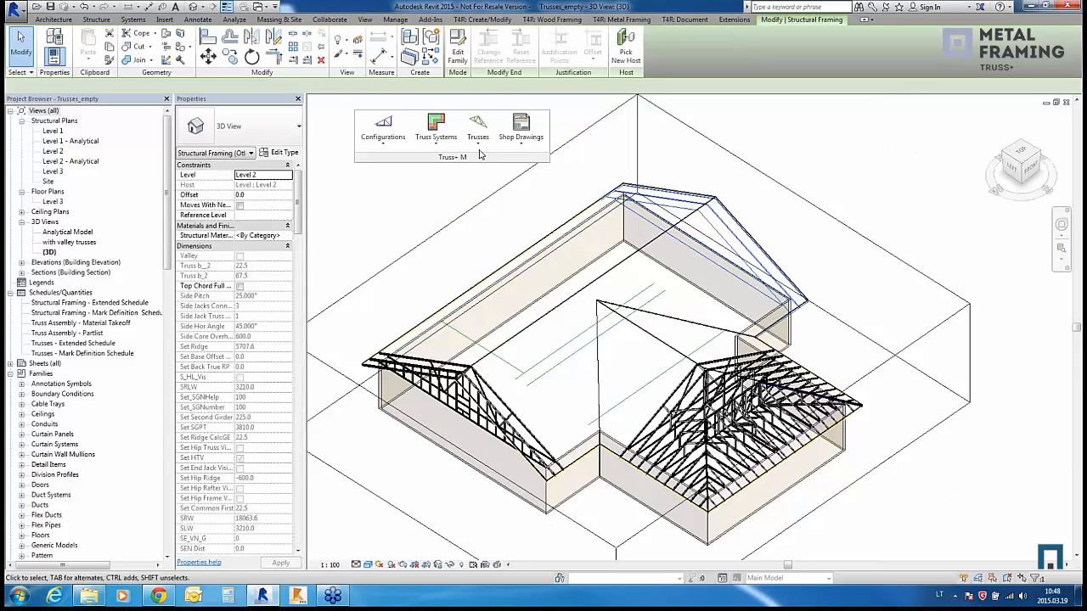
{"action": "left_click", "coordinate": [445, 146]}
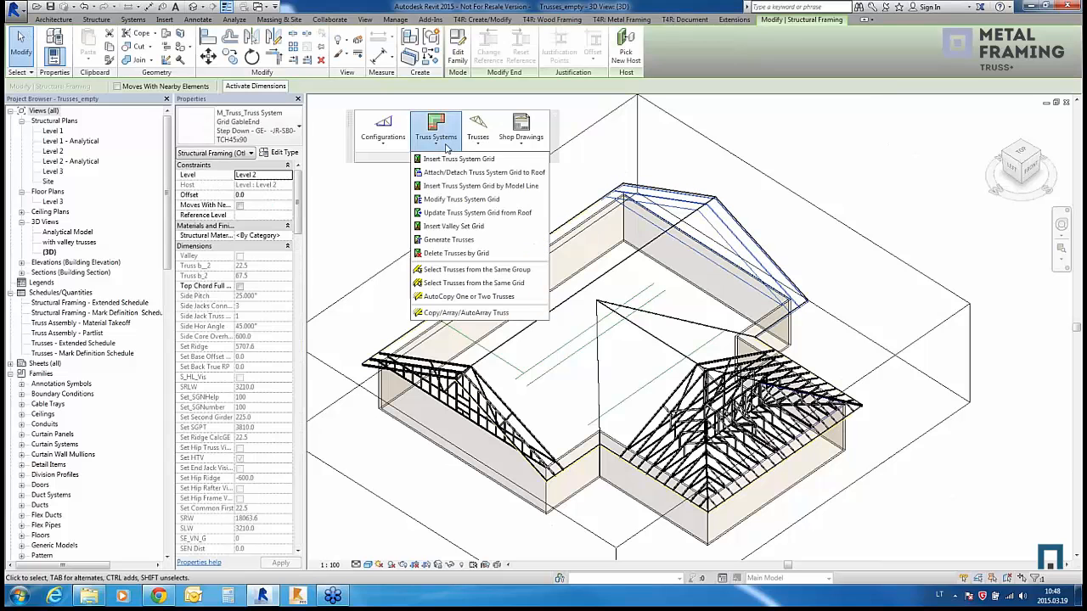
{"action": "left_click", "coordinate": [453, 241]}
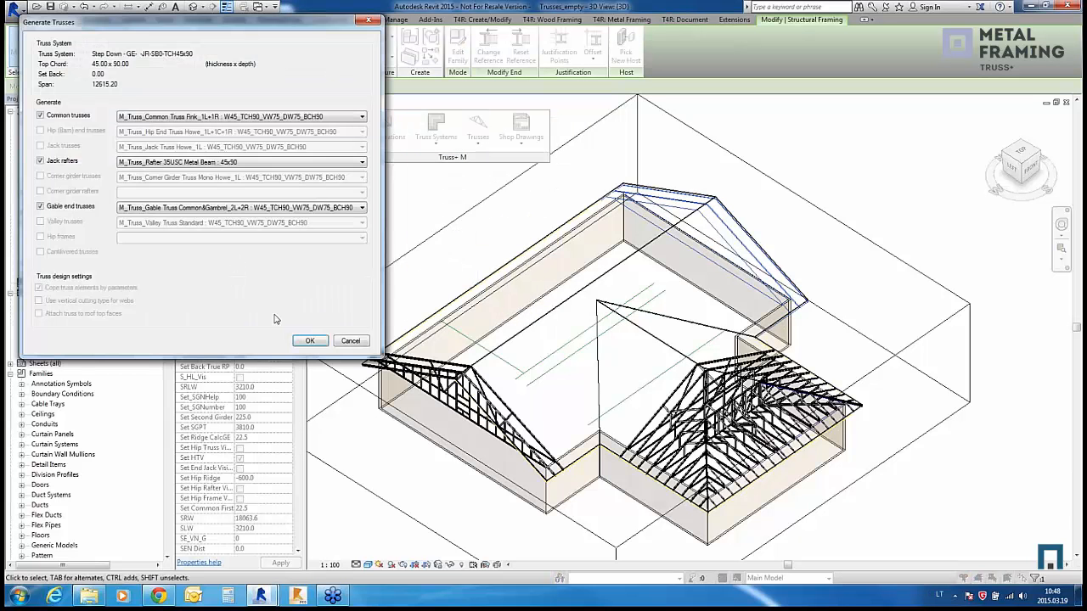
{"action": "left_click", "coordinate": [308, 341]}
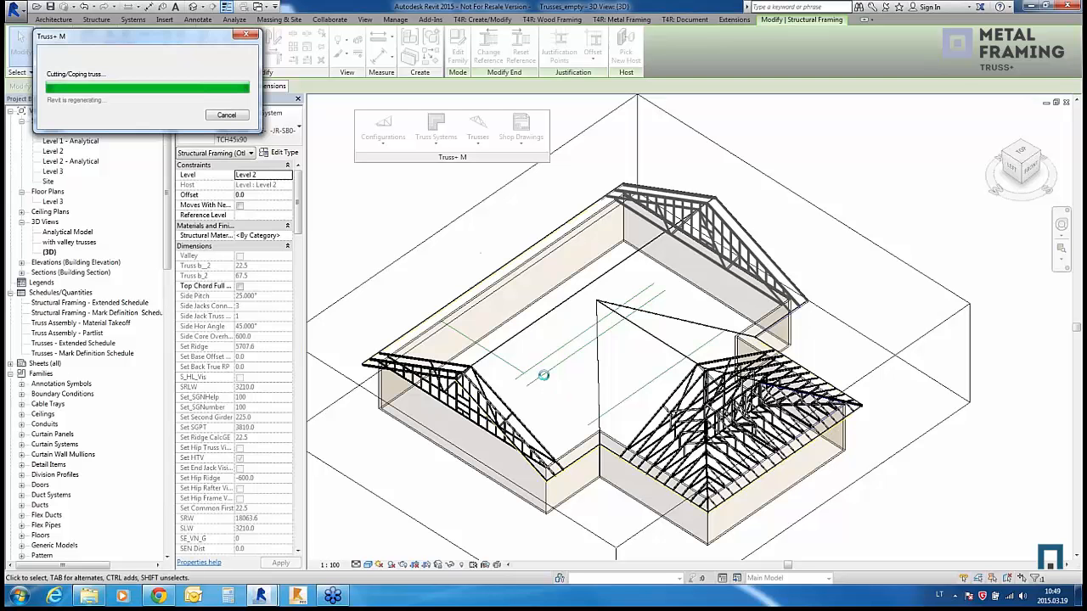
{"action": "left_click", "coordinate": [429, 286]}
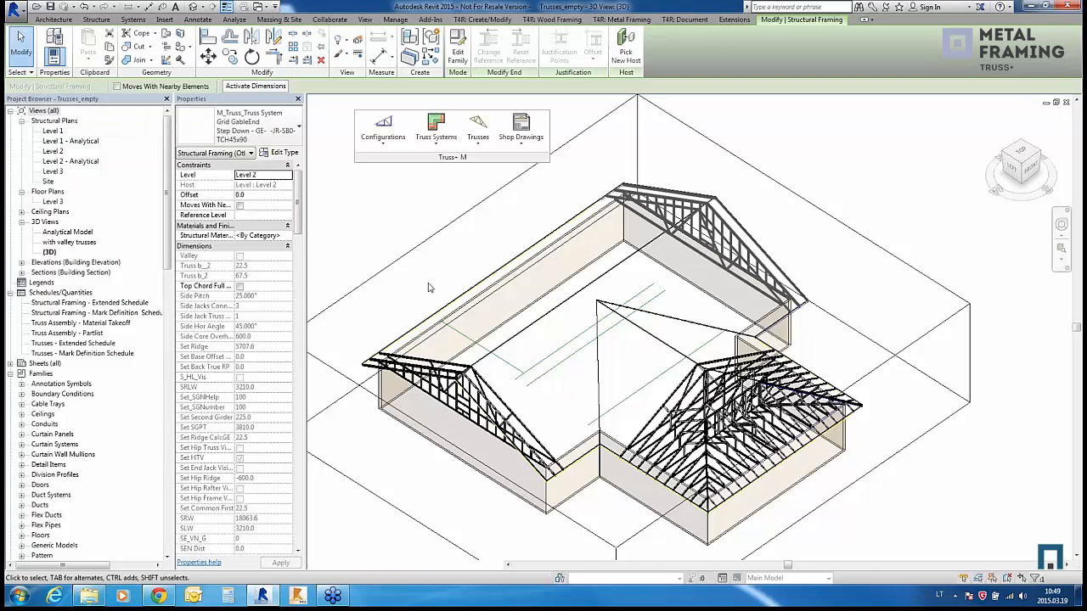
Step: AutoCopy the front wing's innermost common Fink truss to fill the wing back to the main roof
{"action": "scroll", "coordinate": [561, 422], "scroll_direction": "up", "scroll_amount": 2}
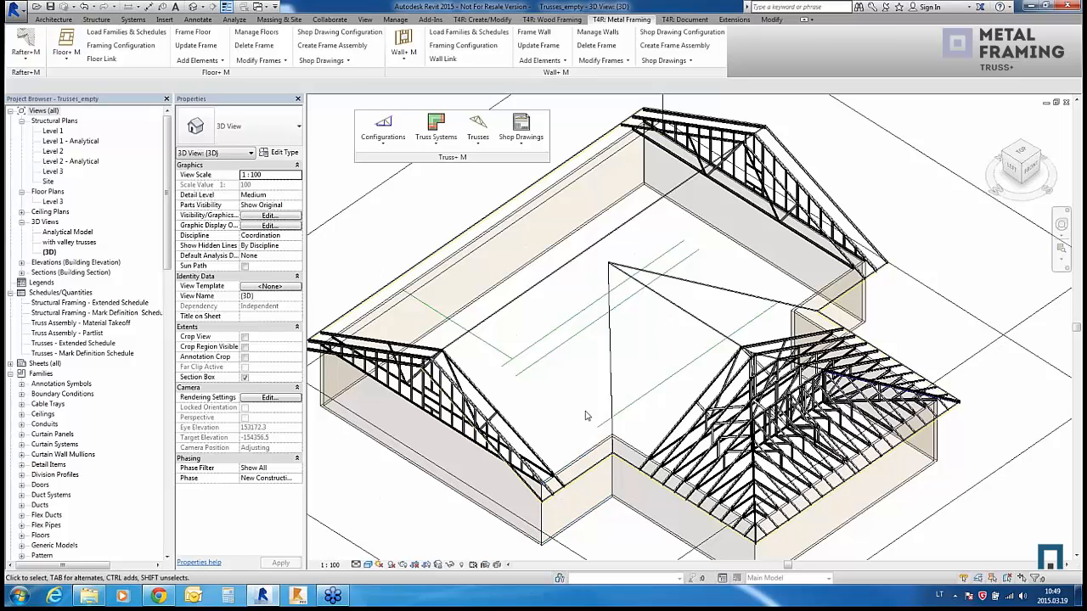
{"action": "left_click", "coordinate": [702, 437]}
{"action": "scroll", "coordinate": [789, 427], "scroll_direction": "up", "scroll_amount": 1}
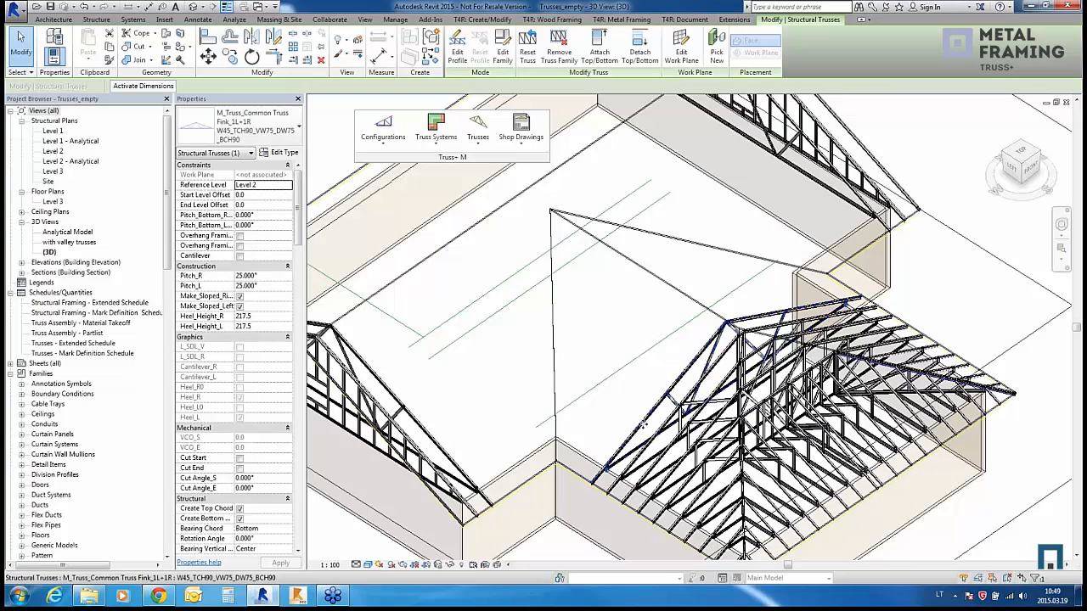
{"action": "left_click", "coordinate": [439, 142]}
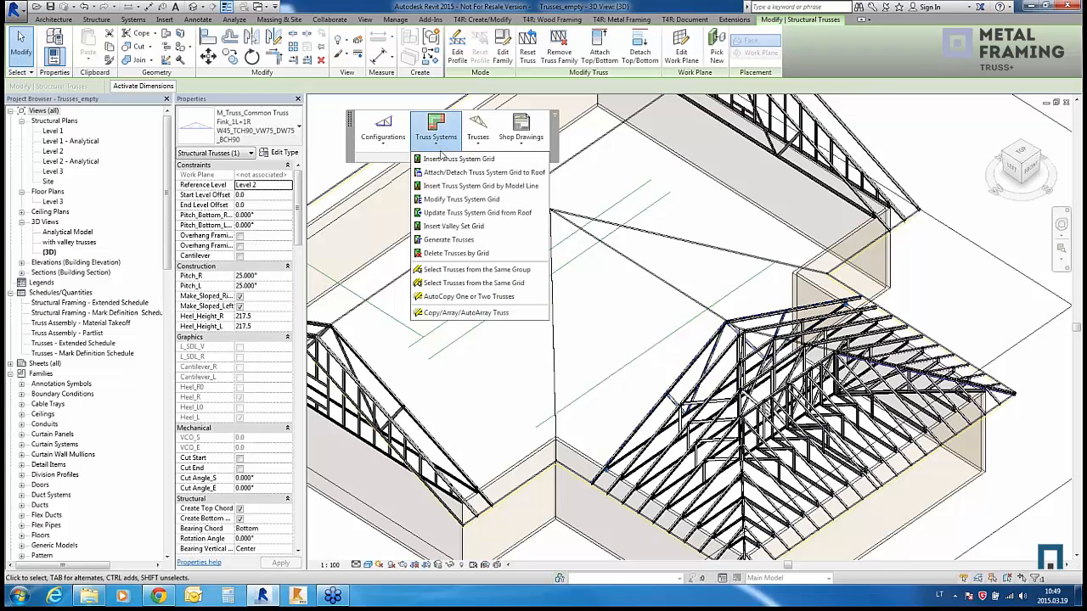
{"action": "left_click", "coordinate": [478, 299]}
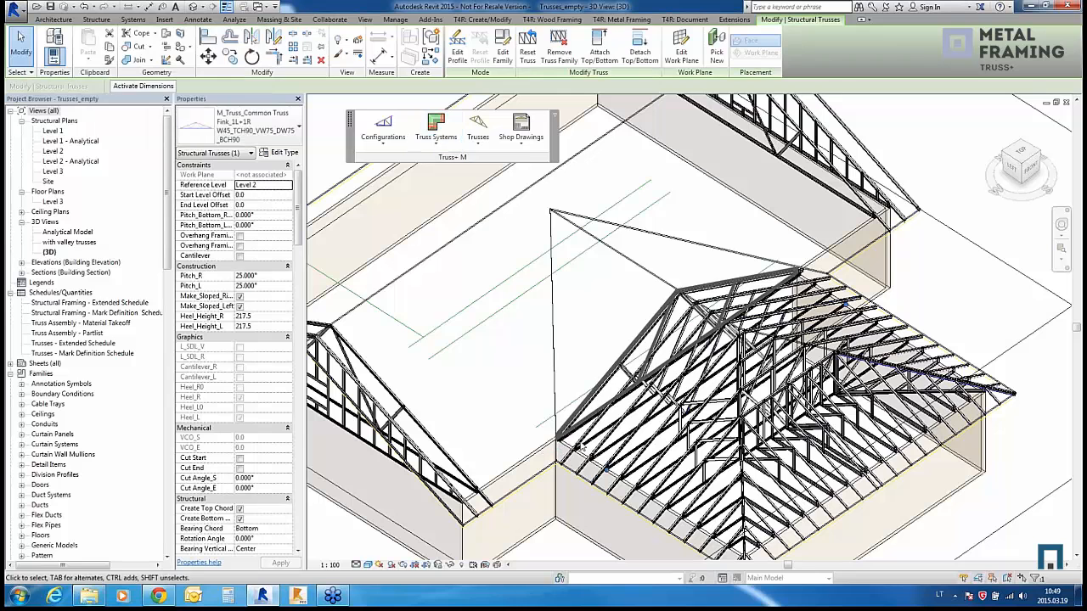
{"action": "left_click", "coordinate": [573, 411]}
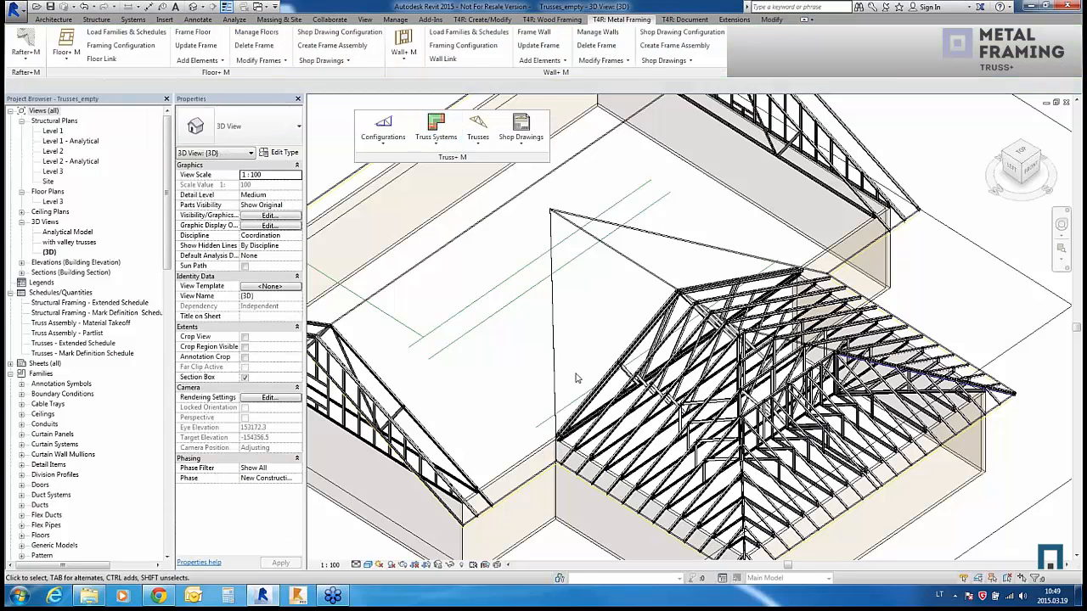
Step: AutoCopy the common Fink trusses at the near and opposite gable ends along the main roof up to the wing's inner corners
{"action": "scroll", "coordinate": [557, 433], "scroll_direction": "up", "scroll_amount": 3}
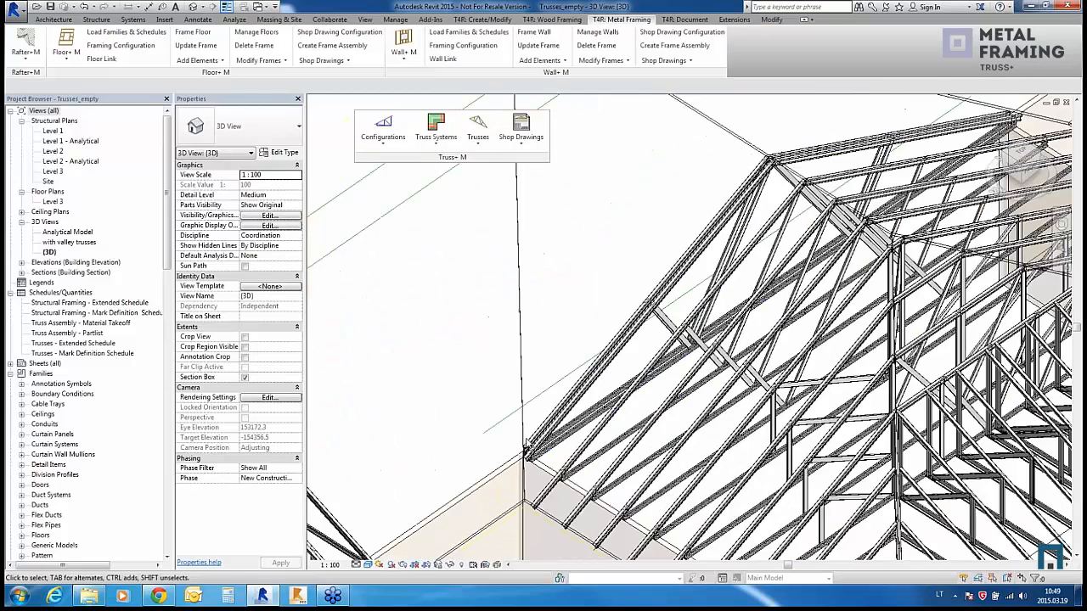
{"action": "scroll", "coordinate": [531, 450], "scroll_direction": "up", "scroll_amount": 3}
{"action": "scroll", "coordinate": [536, 456], "scroll_direction": "down", "scroll_amount": 6}
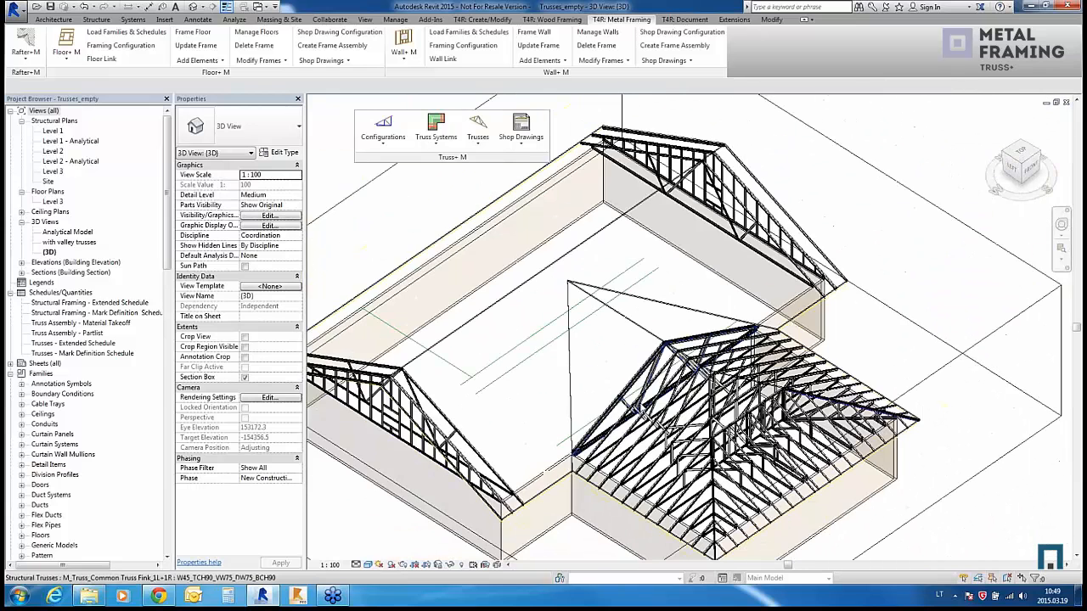
{"action": "scroll", "coordinate": [516, 418], "scroll_direction": "up", "scroll_amount": 2}
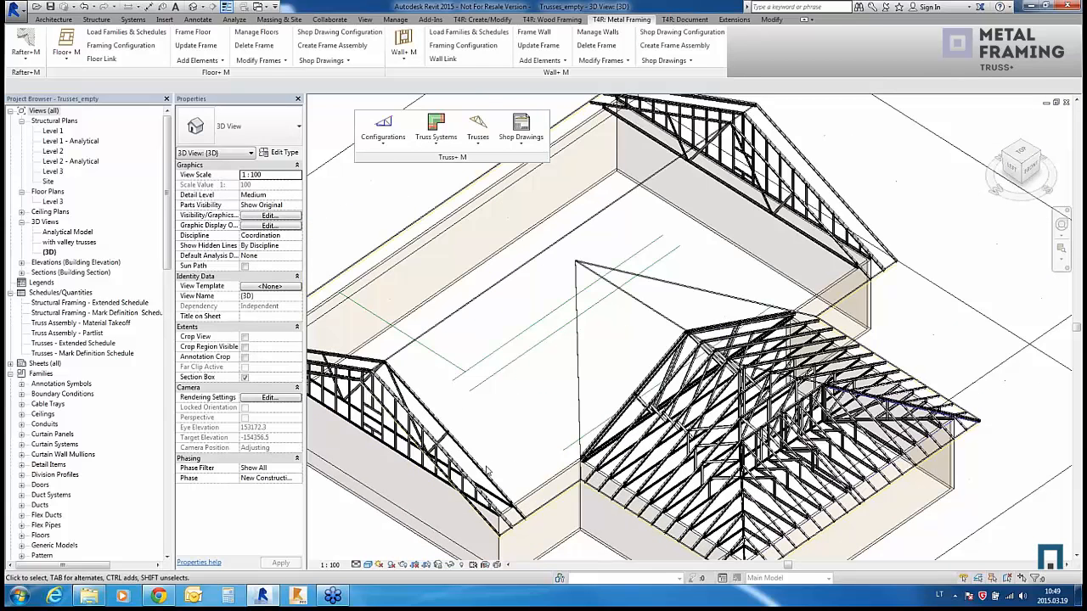
{"action": "left_click", "coordinate": [505, 395]}
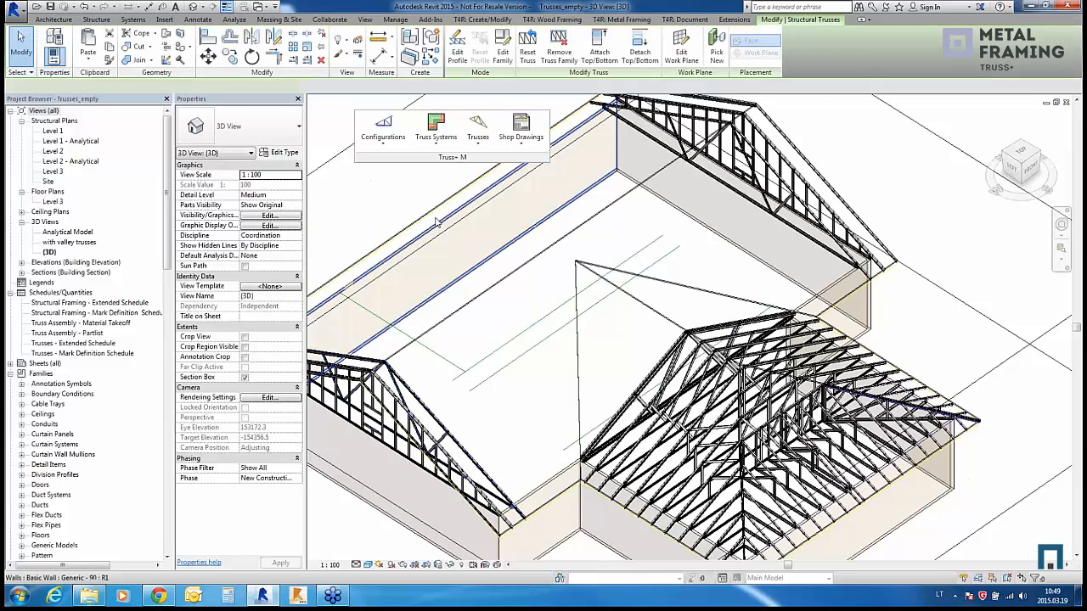
{"action": "left_click", "coordinate": [436, 127]}
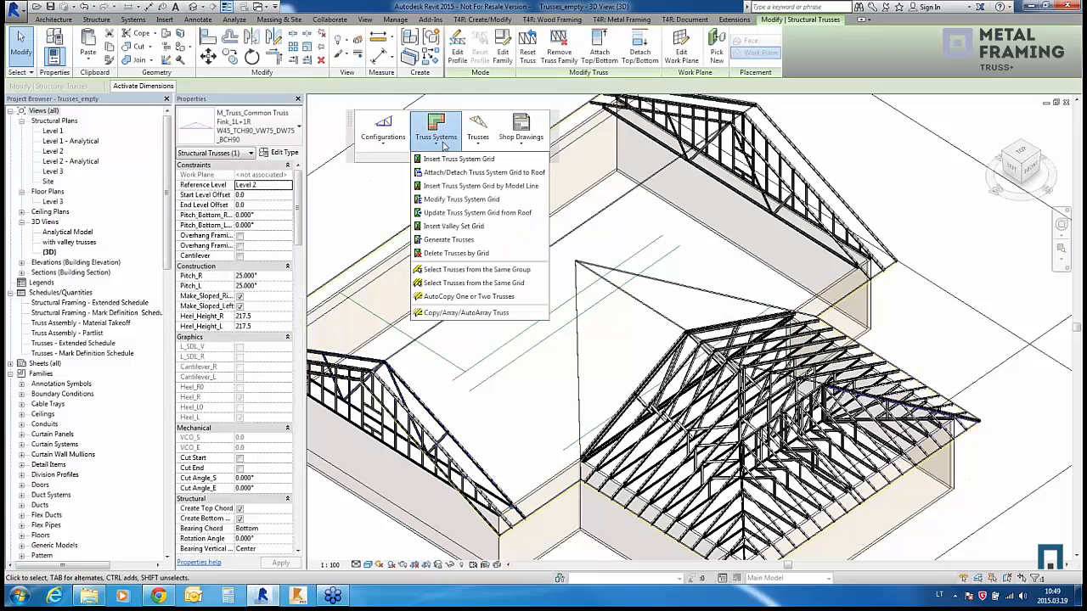
{"action": "left_click", "coordinate": [438, 297]}
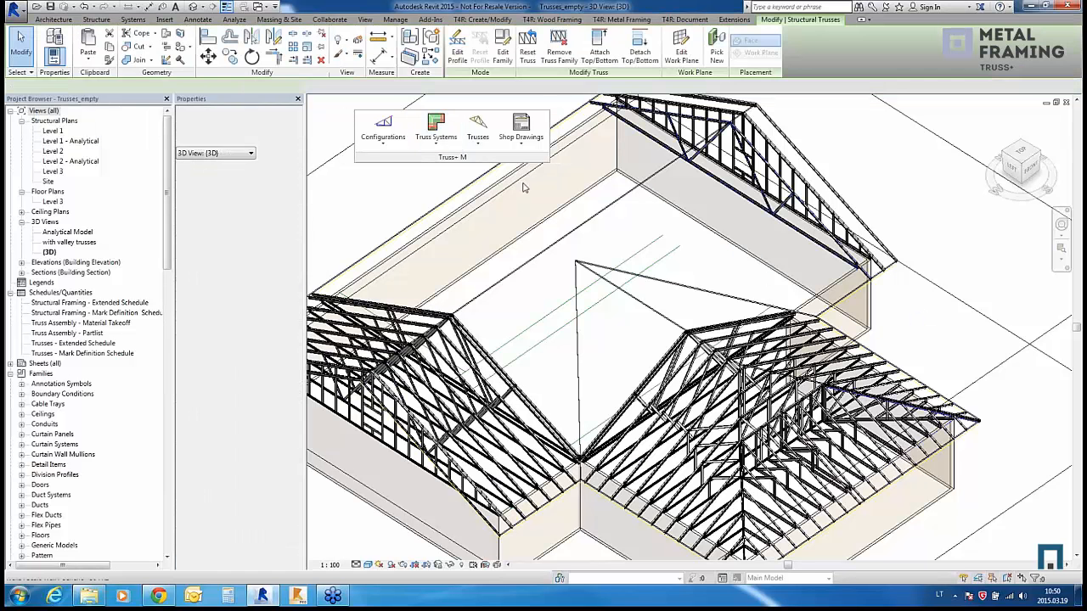
{"action": "left_click", "coordinate": [436, 129]}
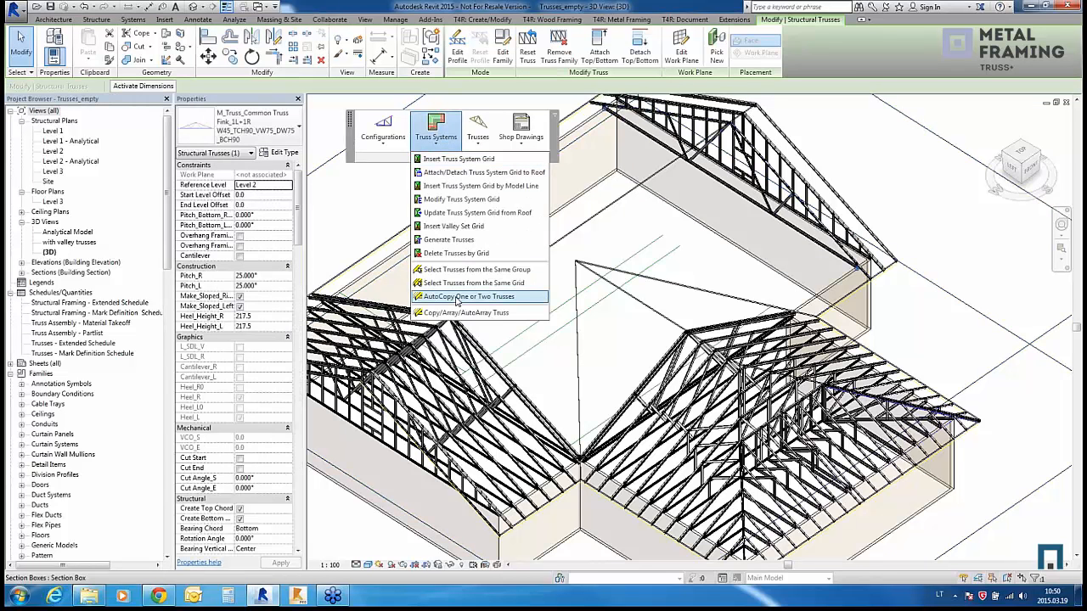
{"action": "left_click", "coordinate": [459, 296]}
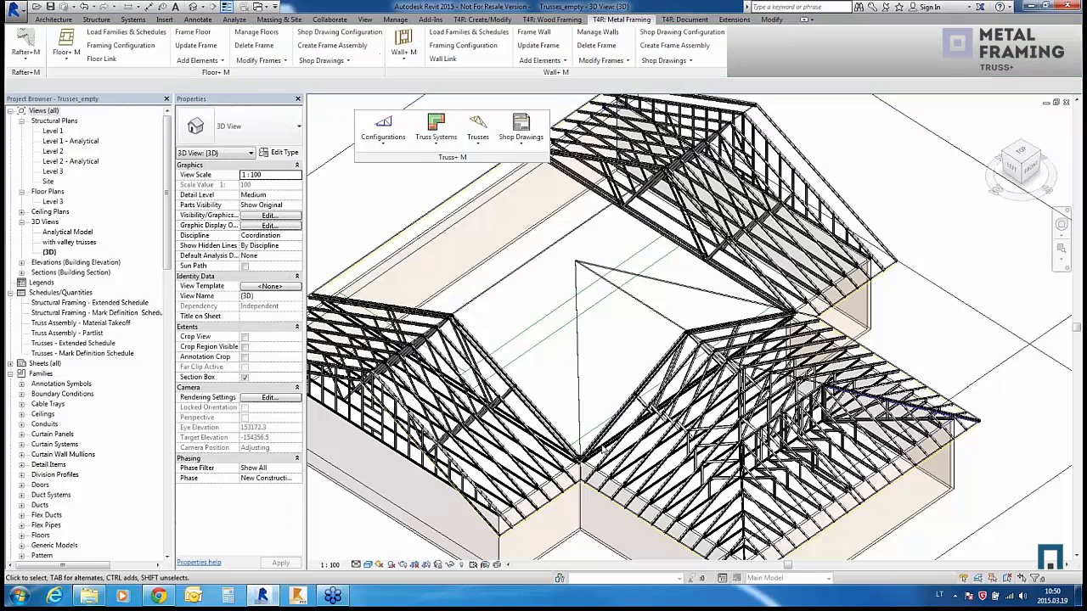
Step: Insert an M_Truss_Common Truss Double Howe&Gambrel_2L+2R on the model line beside the wing's innermost common truss, picking the house roof as its roof
{"action": "scroll", "coordinate": [588, 467], "scroll_direction": "up", "scroll_amount": 5}
{"action": "scroll", "coordinate": [588, 467], "scroll_direction": "down", "scroll_amount": 3}
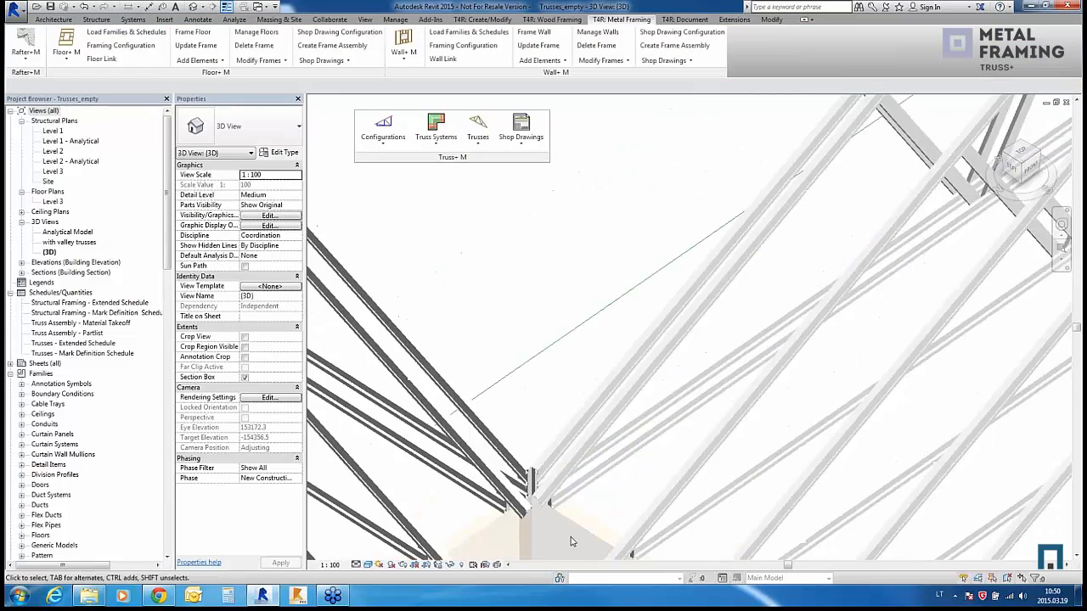
{"action": "scroll", "coordinate": [599, 451], "scroll_direction": "down", "scroll_amount": 6}
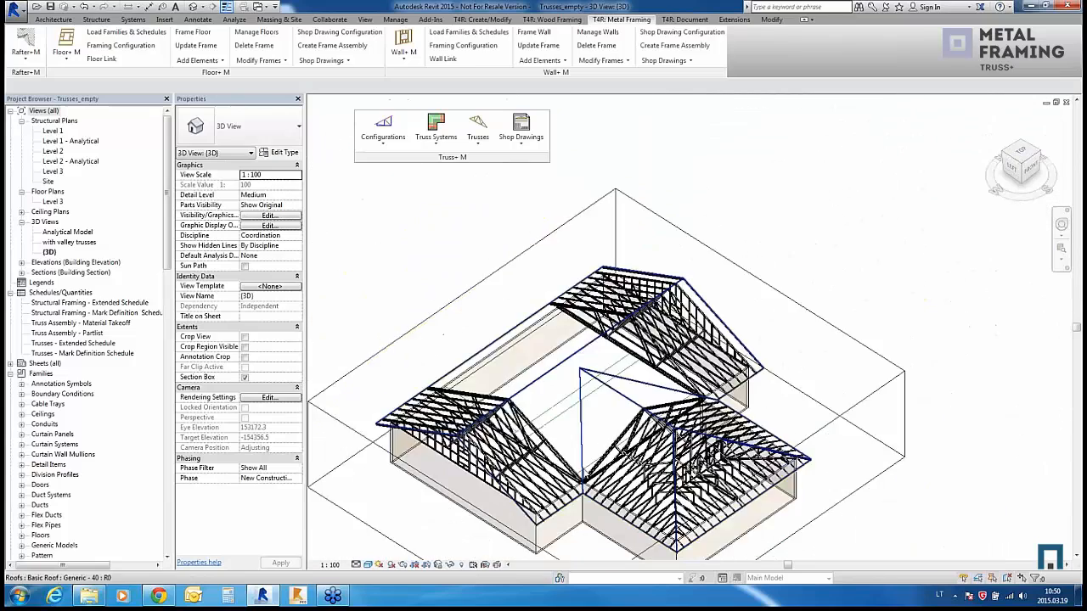
{"action": "scroll", "coordinate": [588, 465], "scroll_direction": "up", "scroll_amount": 3}
{"action": "left_click", "coordinate": [588, 468]}
{"action": "scroll", "coordinate": [638, 438], "scroll_direction": "down", "scroll_amount": 5}
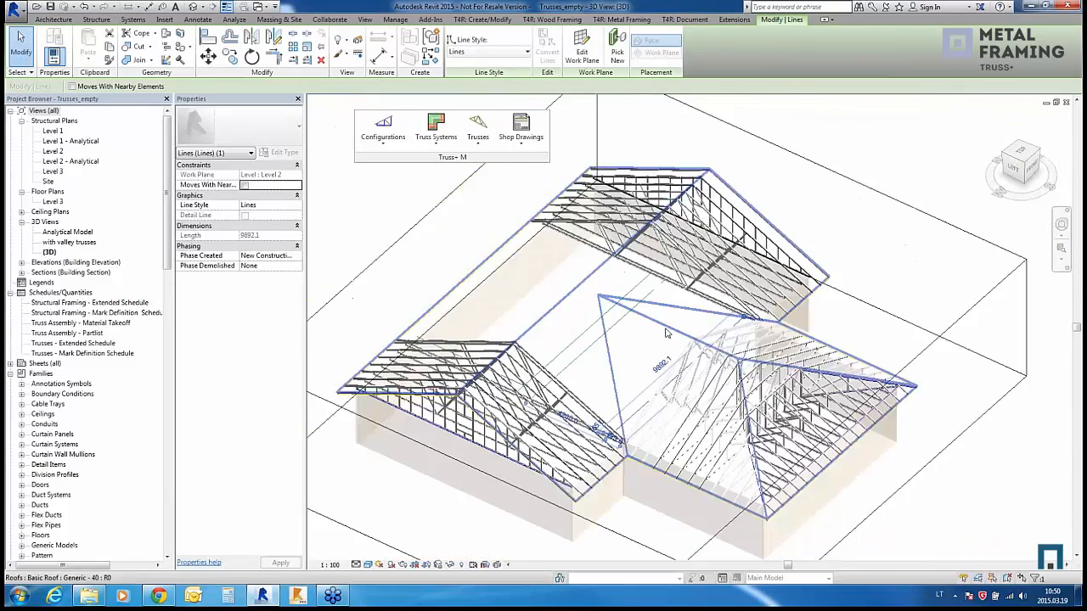
{"action": "scroll", "coordinate": [618, 371], "scroll_direction": "up", "scroll_amount": 2}
{"action": "scroll", "coordinate": [618, 371], "scroll_direction": "down", "scroll_amount": 4}
{"action": "scroll", "coordinate": [620, 374], "scroll_direction": "up", "scroll_amount": 4}
{"action": "middle_click_drag", "start_coordinate": [620, 373], "coordinate": [647, 392], "text": "shift"}
{"action": "scroll", "coordinate": [652, 388], "scroll_direction": "up", "scroll_amount": 5}
{"action": "scroll", "coordinate": [655, 387], "scroll_direction": "down", "scroll_amount": 4}
{"action": "left_click", "coordinate": [656, 386]}
{"action": "middle_click_drag", "start_coordinate": [655, 387], "coordinate": [722, 386], "text": "shift"}
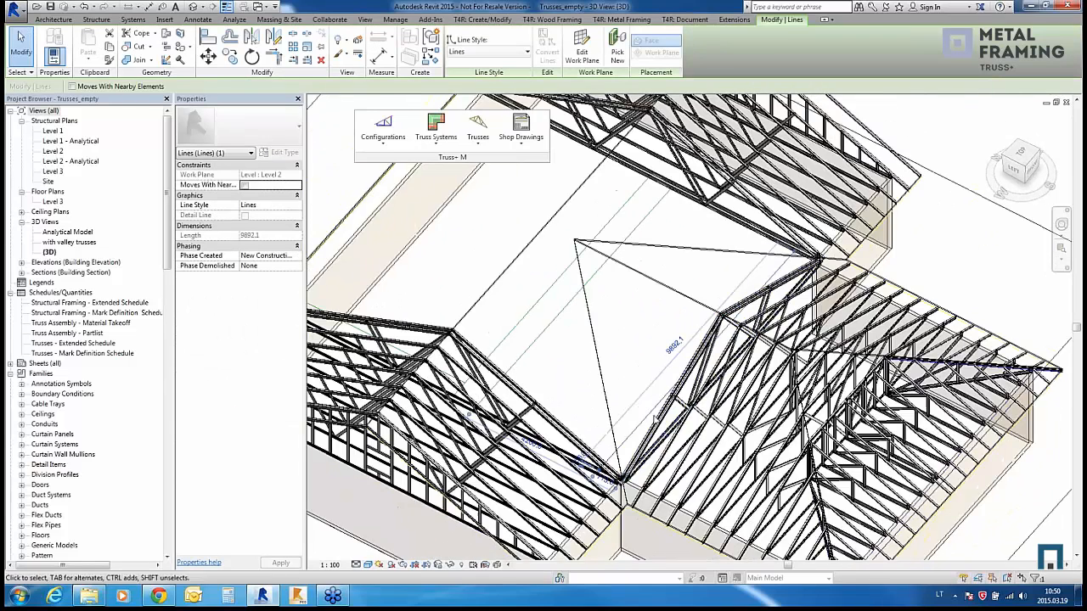
{"action": "left_click", "coordinate": [478, 140]}
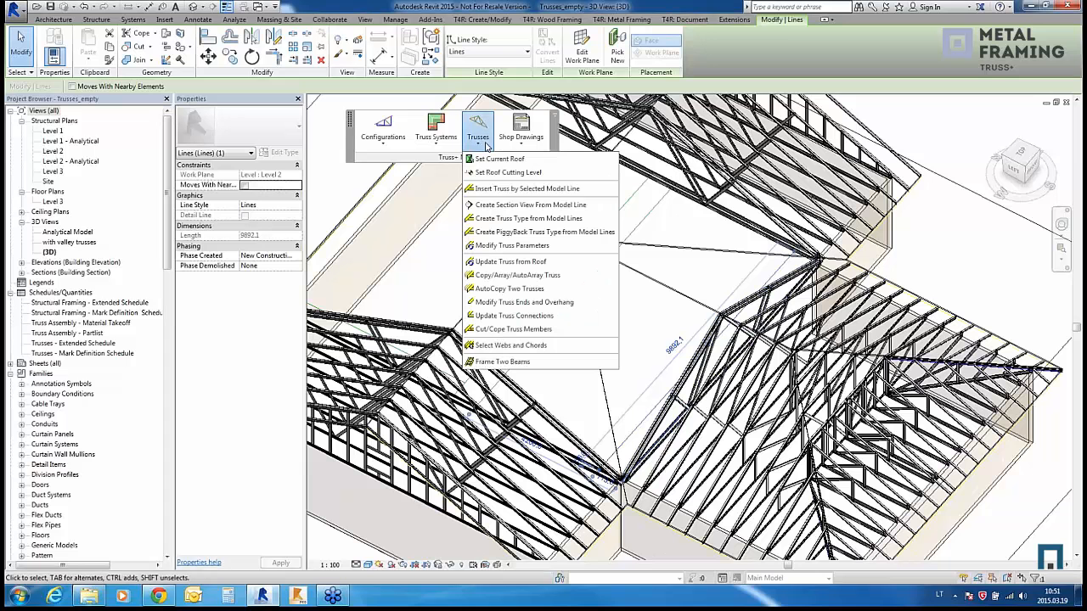
{"action": "left_click", "coordinate": [511, 189]}
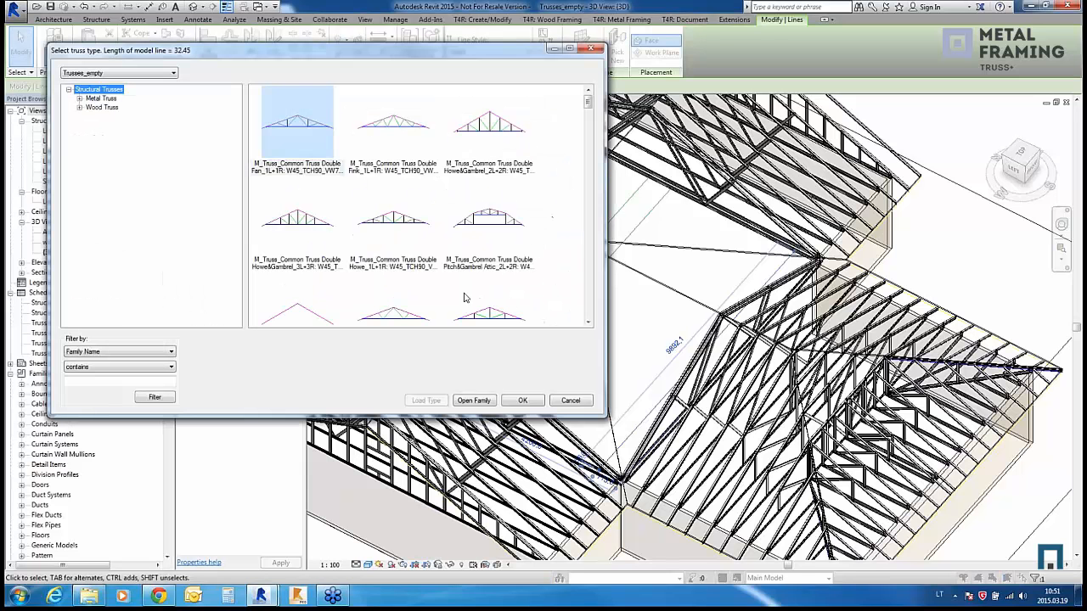
{"action": "mouse_move", "coordinate": [586, 102]}
{"action": "left_mouse_down"}
{"action": "mouse_move", "coordinate": [586, 145]}
{"action": "mouse_move", "coordinate": [586, 102]}
{"action": "left_mouse_up"}
{"action": "left_click", "coordinate": [514, 125]}
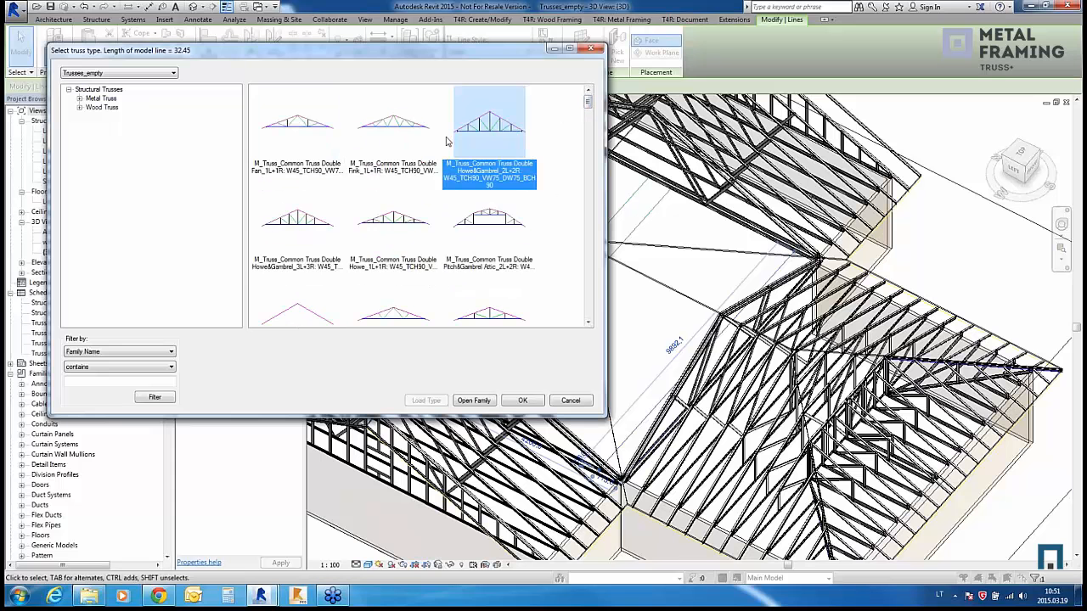
{"action": "left_click", "coordinate": [523, 401]}
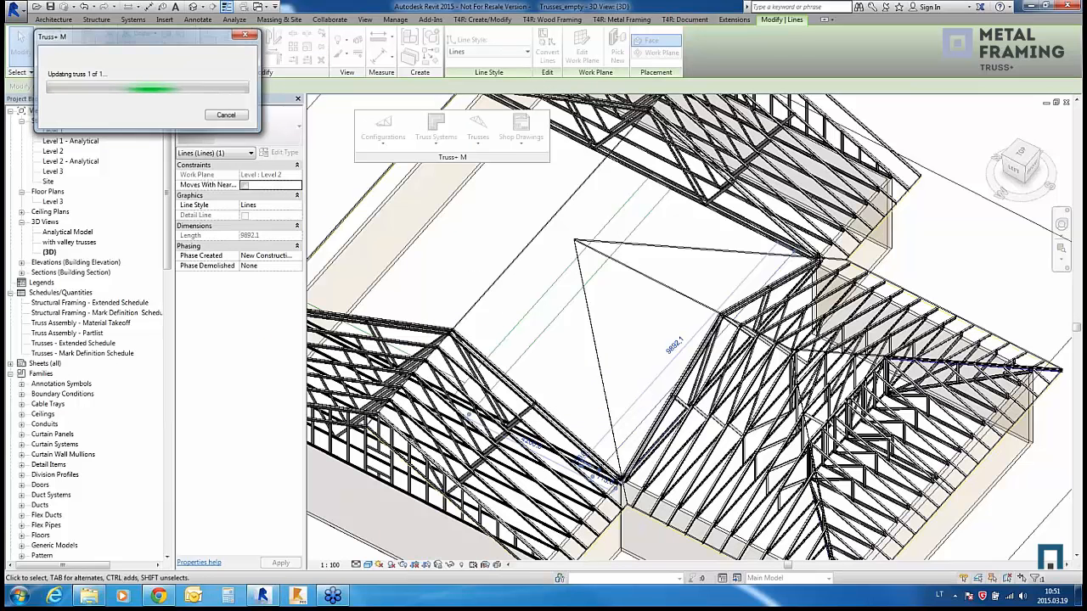
{"action": "left_click", "coordinate": [446, 164]}
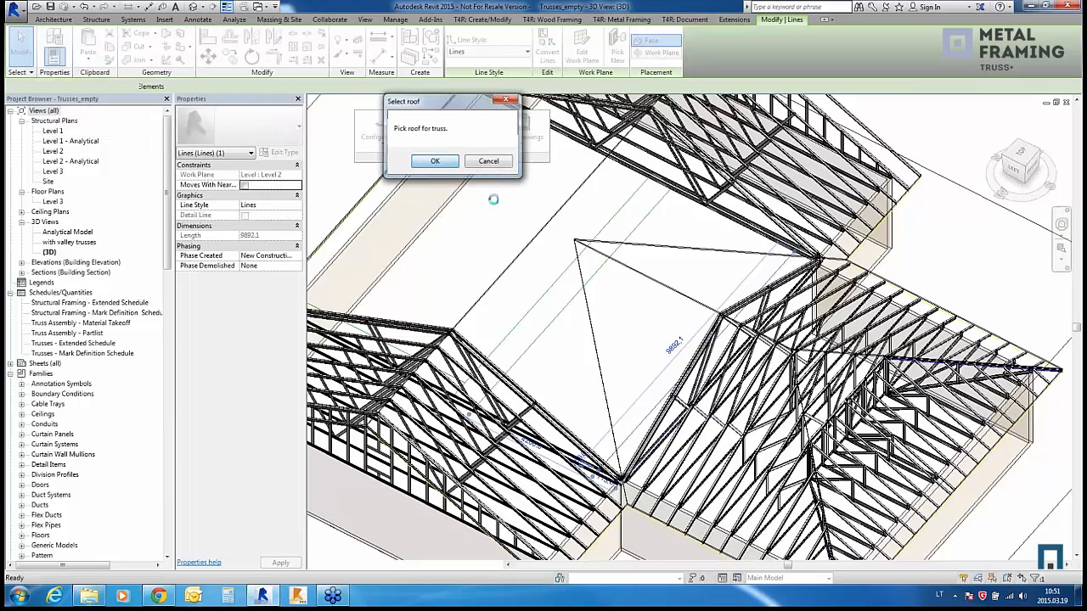
{"action": "left_click", "coordinate": [598, 326]}
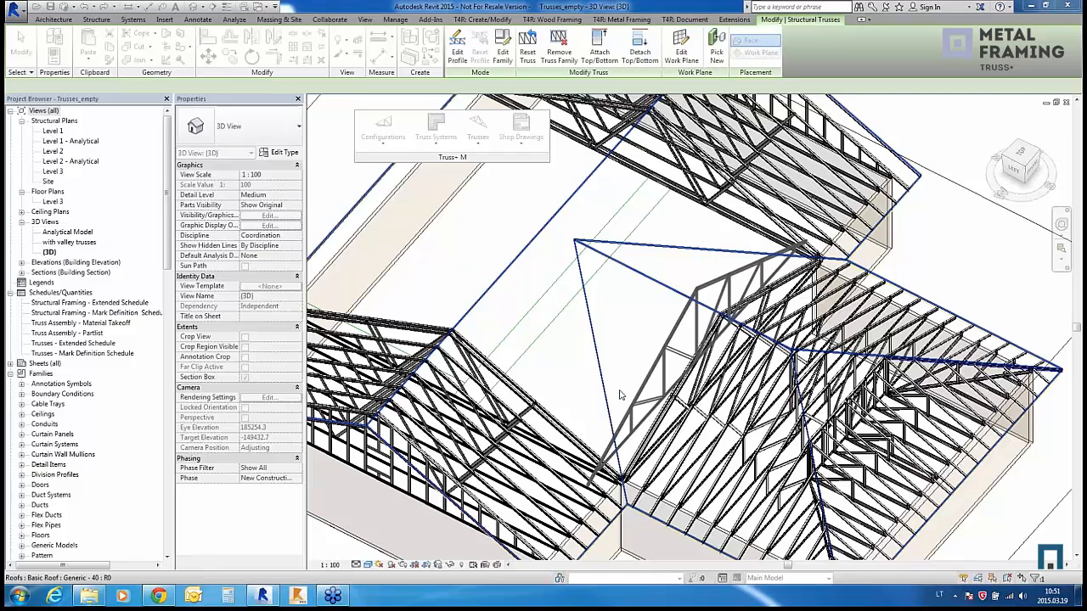
Step: Examine the new Double Howe&Gambrel truss at the wing's junction with the main roof, close up and from different angles
{"action": "scroll", "coordinate": [636, 427], "scroll_direction": "up", "scroll_amount": 3}
{"action": "left_click", "coordinate": [684, 381]}
{"action": "middle_click_drag", "start_coordinate": [684, 381], "coordinate": [702, 322], "text": "shift"}
{"action": "scroll", "coordinate": [616, 146], "scroll_direction": "up", "scroll_amount": 3}
{"action": "left_click", "coordinate": [603, 138]}
{"action": "scroll", "coordinate": [602, 136], "scroll_direction": "up", "scroll_amount": 2}
{"action": "scroll", "coordinate": [602, 136], "scroll_direction": "up", "scroll_amount": 4}
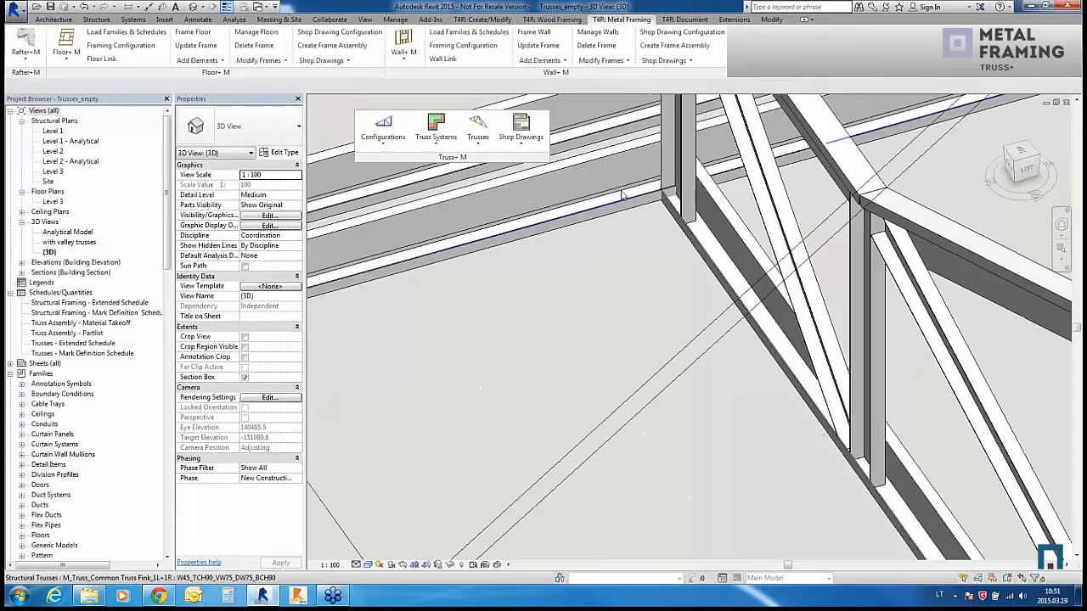
{"action": "scroll", "coordinate": [622, 195], "scroll_direction": "down", "scroll_amount": 7}
{"action": "scroll", "coordinate": [622, 195], "scroll_direction": "down", "scroll_amount": 8}
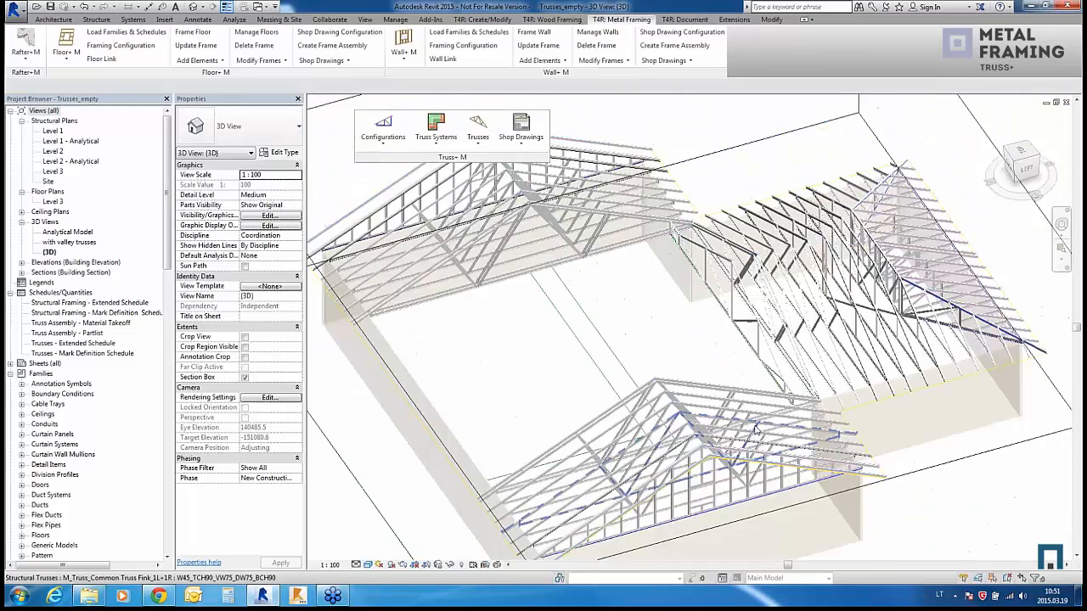
{"action": "middle_click_drag", "start_coordinate": [598, 399], "coordinate": [652, 424], "text": "shift"}
{"action": "scroll", "coordinate": [651, 422], "scroll_direction": "up", "scroll_amount": 3}
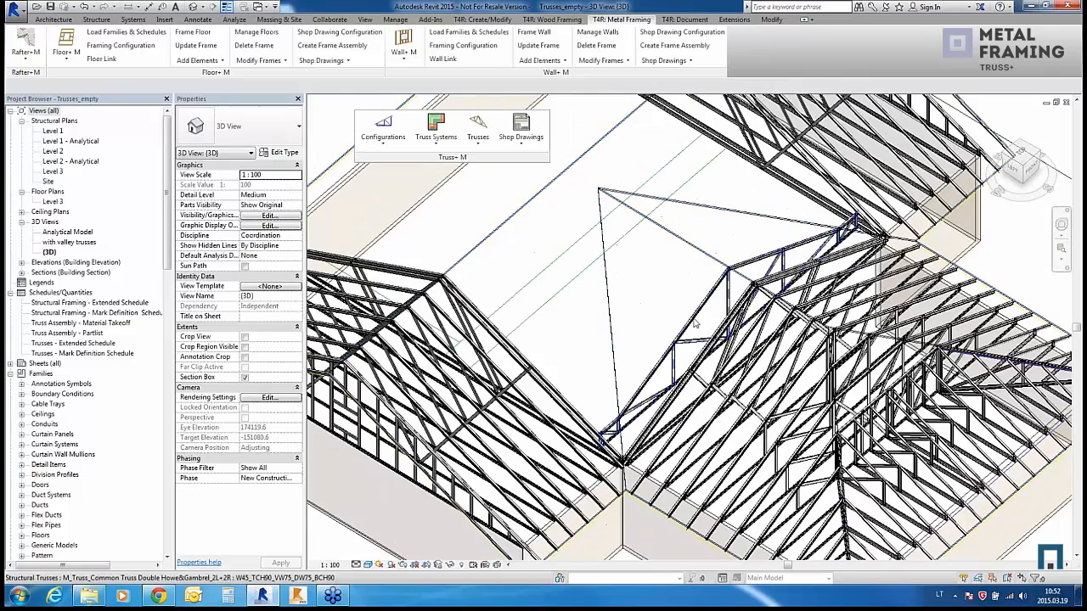
{"action": "scroll", "coordinate": [626, 400], "scroll_direction": "down", "scroll_amount": 3}
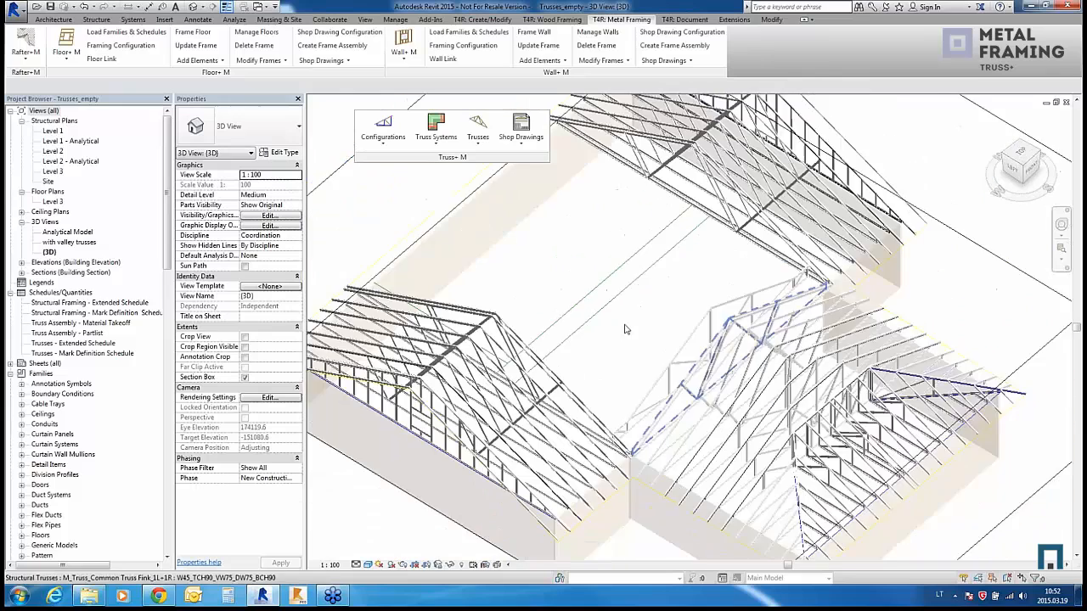
{"action": "scroll", "coordinate": [632, 365], "scroll_direction": "up", "scroll_amount": 3}
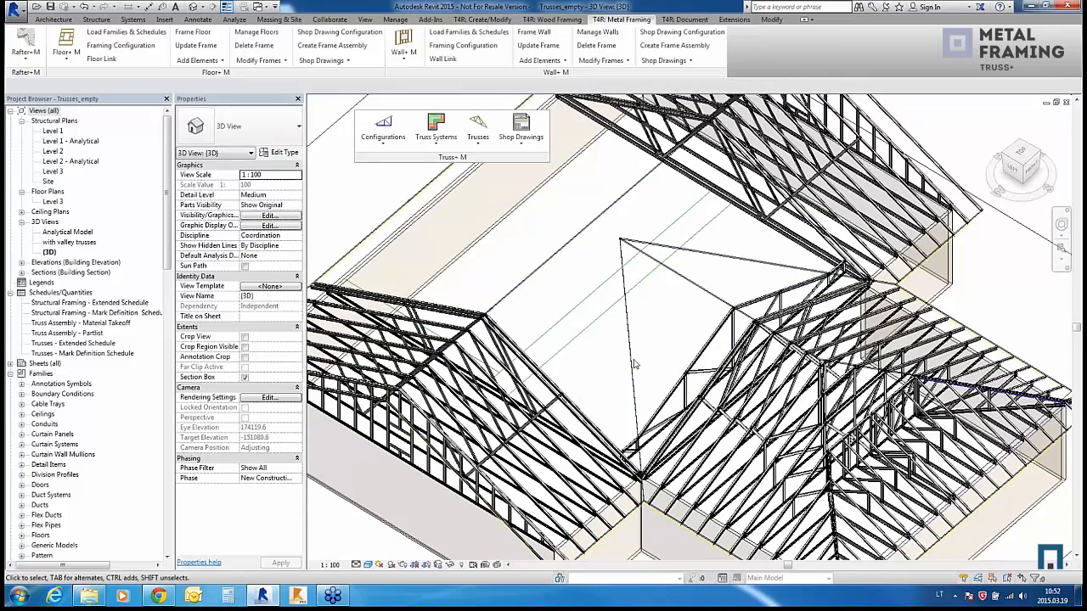
Step: Insert another Double Howe&Gambrel_2L+2R truss on the parallel model line nearer the main roof's ridge
{"action": "left_click", "coordinate": [595, 356]}
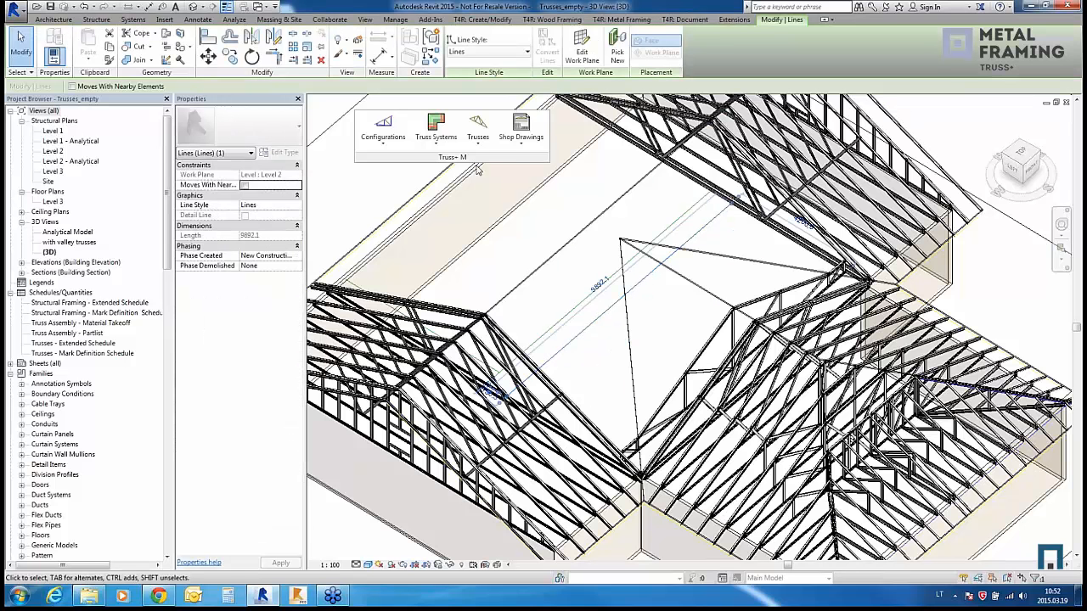
{"action": "left_click", "coordinate": [478, 141]}
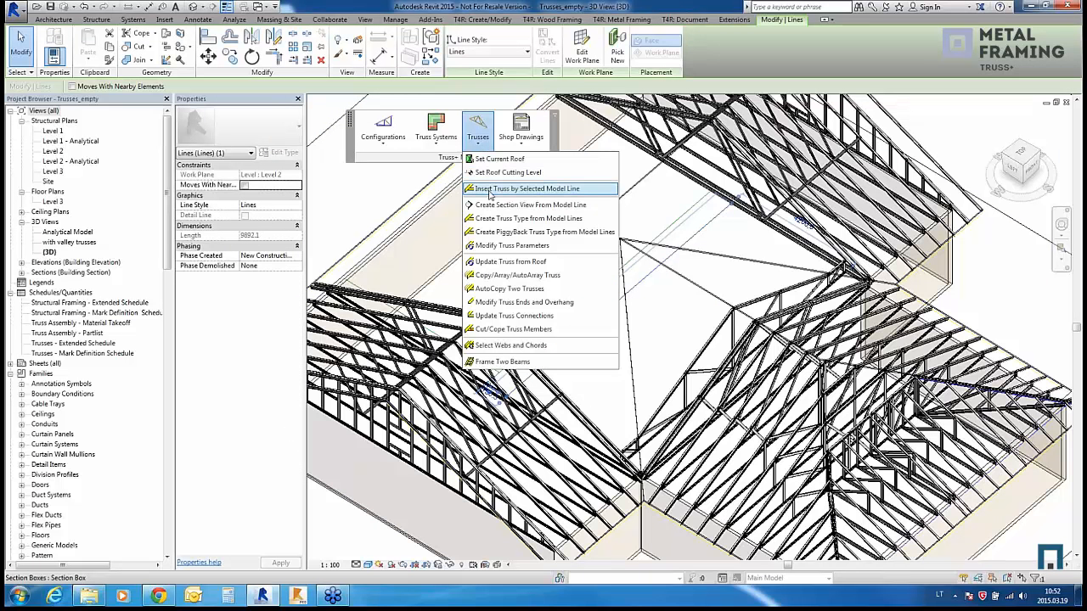
{"action": "left_click", "coordinate": [498, 188]}
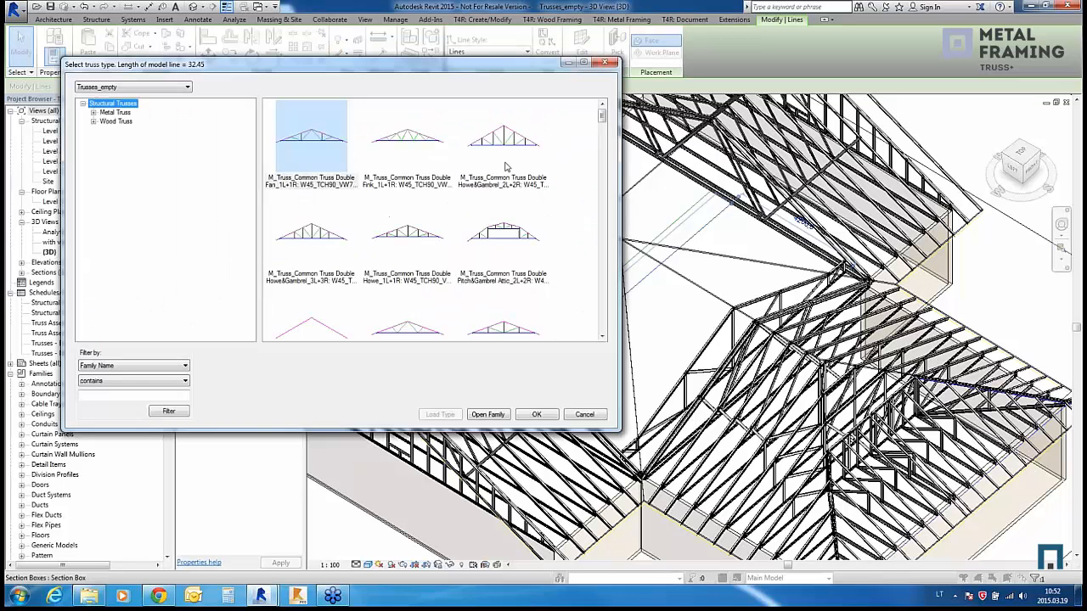
{"action": "left_click", "coordinate": [536, 414]}
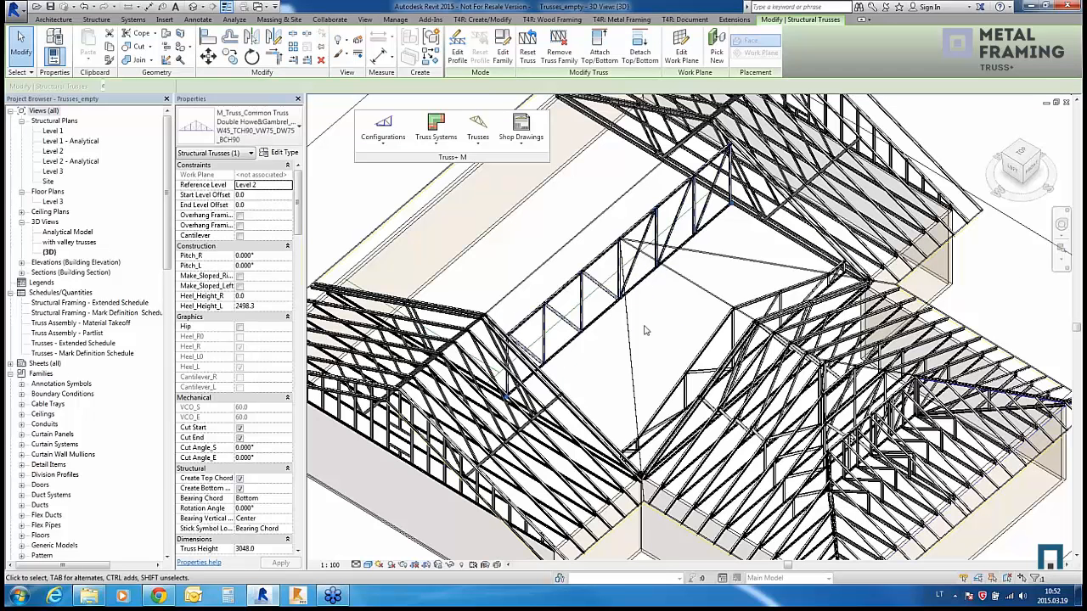
{"action": "left_click", "coordinate": [645, 331]}
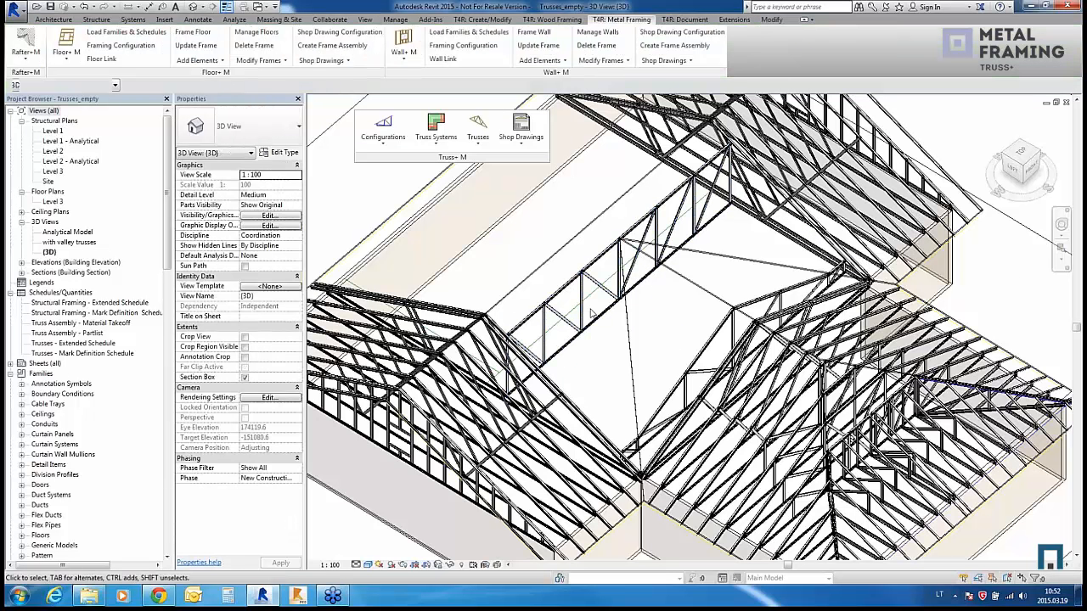
Step: AutoCopy between the two Double Howe&Gambrel trusses at 600 spacing, with the lesser spacing in the middle and updating from the roof
{"action": "left_click", "coordinate": [650, 259]}
{"action": "scroll", "coordinate": [650, 259], "scroll_direction": "up", "scroll_amount": 3}
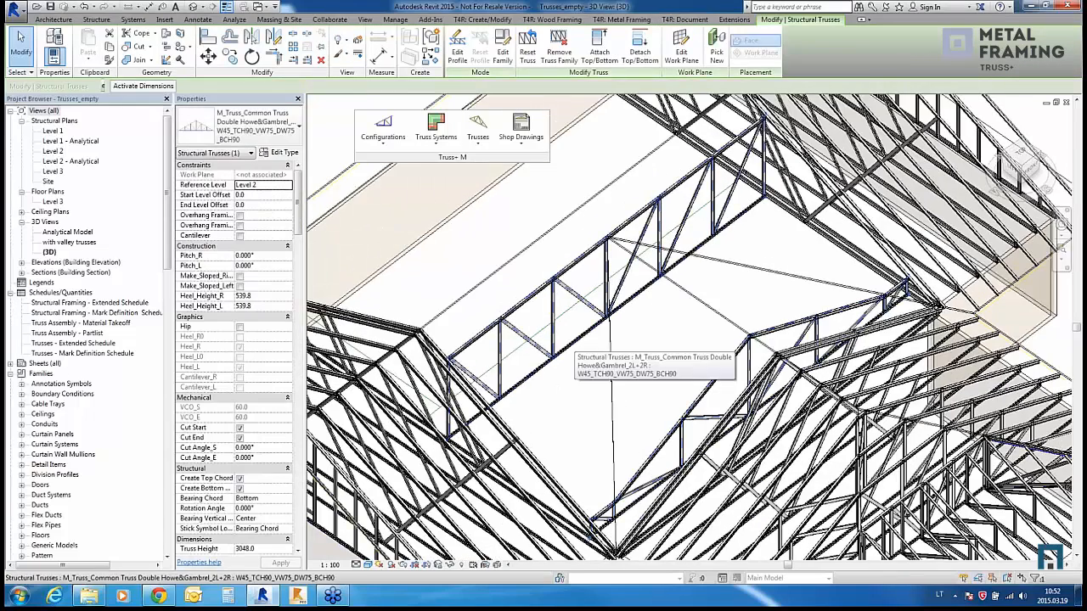
{"action": "left_click", "coordinate": [574, 337], "text": "ctrl"}
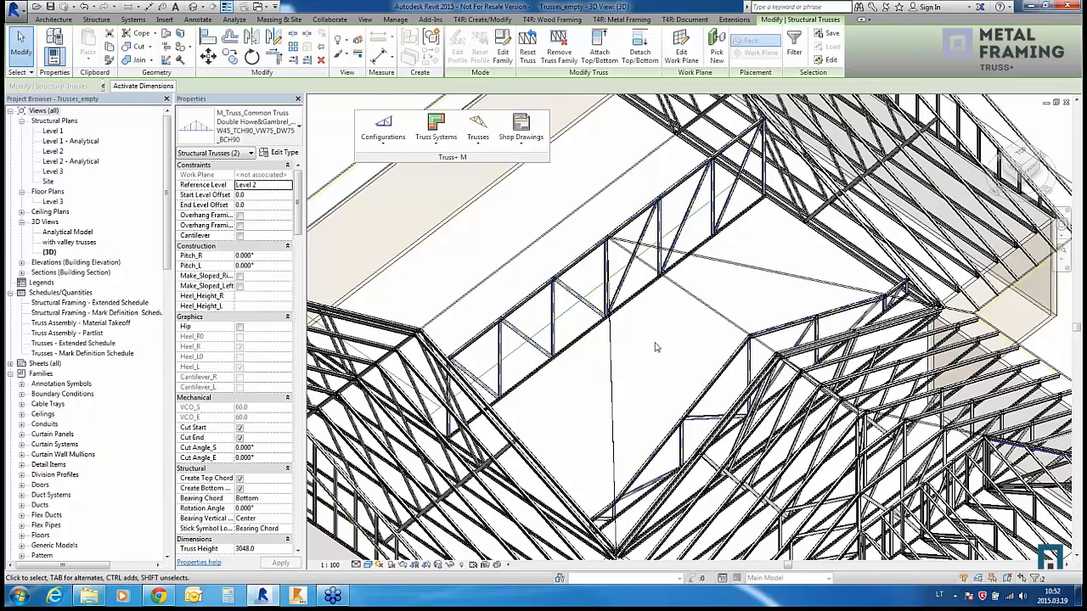
{"action": "left_click", "coordinate": [477, 141]}
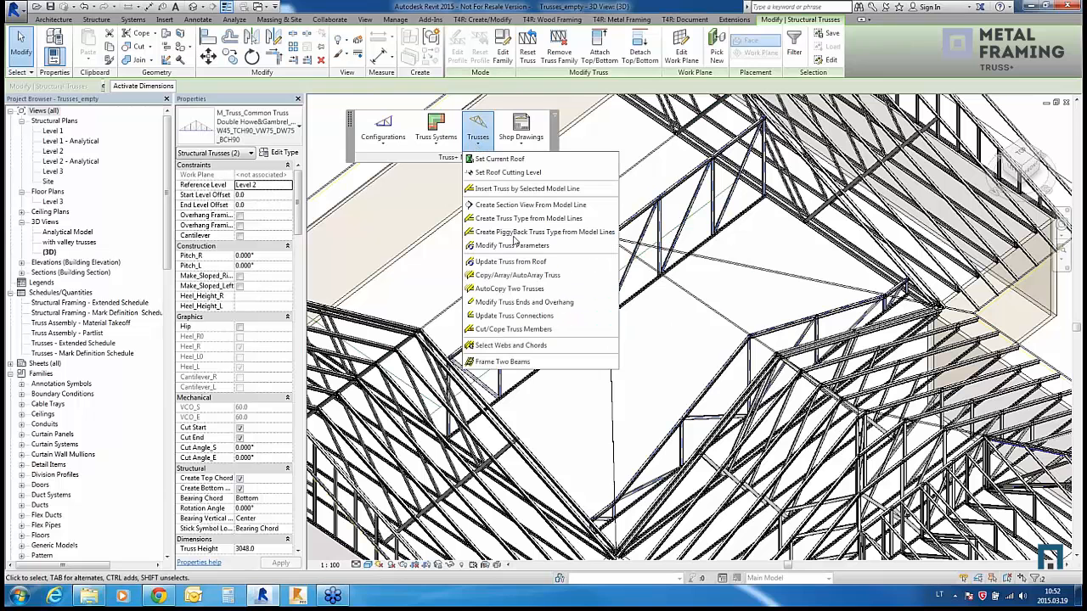
{"action": "left_click", "coordinate": [500, 291]}
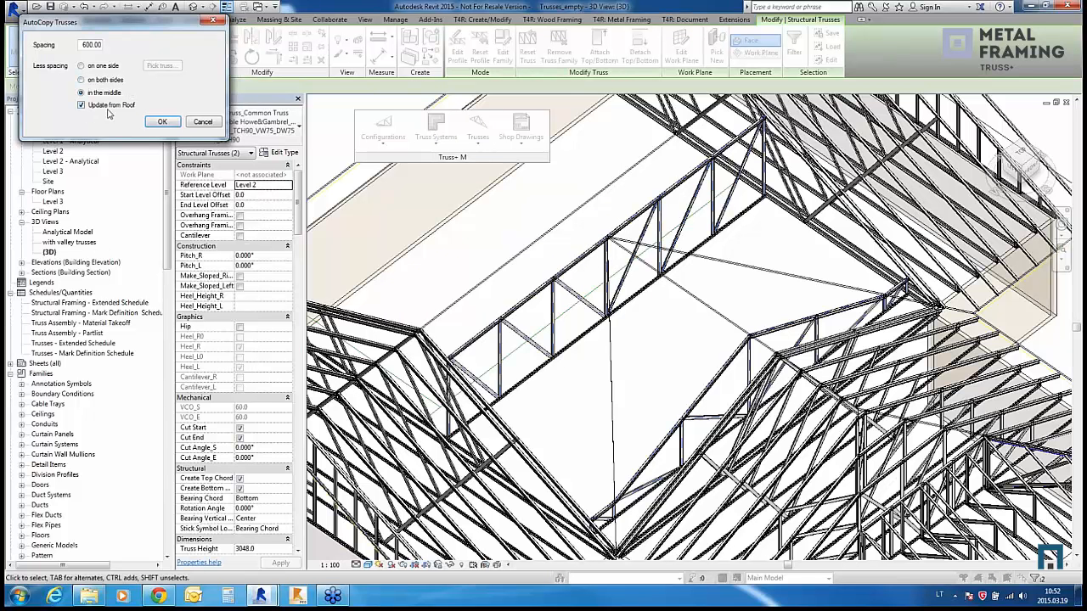
{"action": "left_click", "coordinate": [152, 122]}
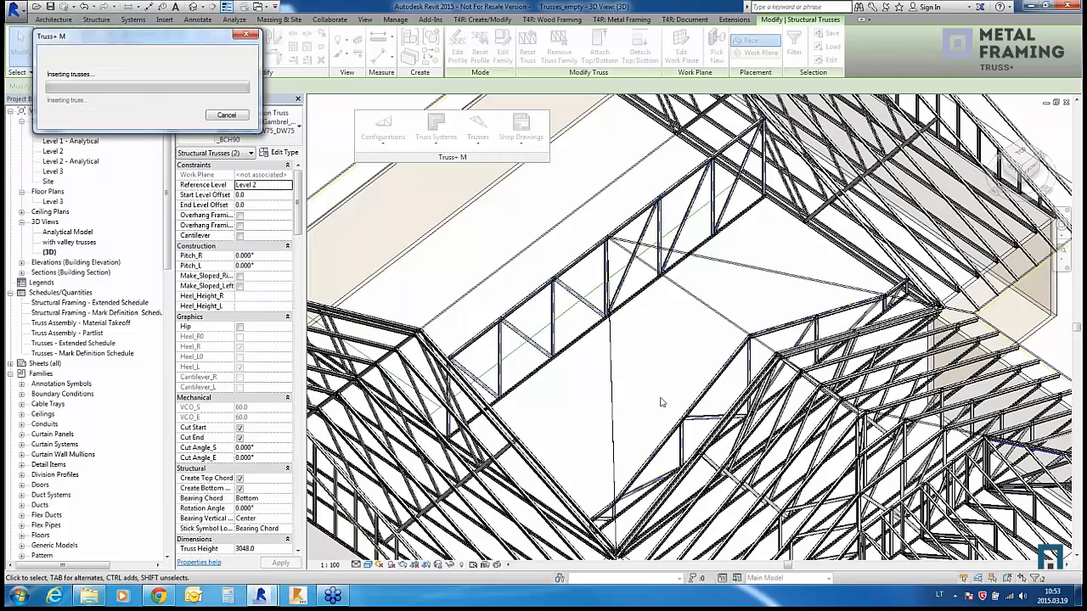
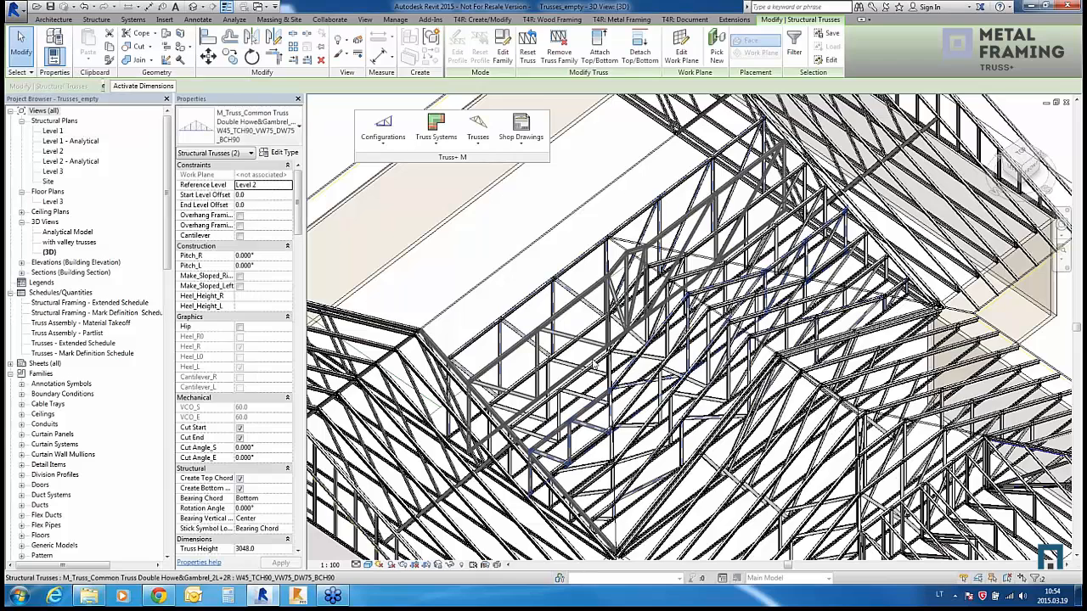
{"action": "key", "text": "Escape"}
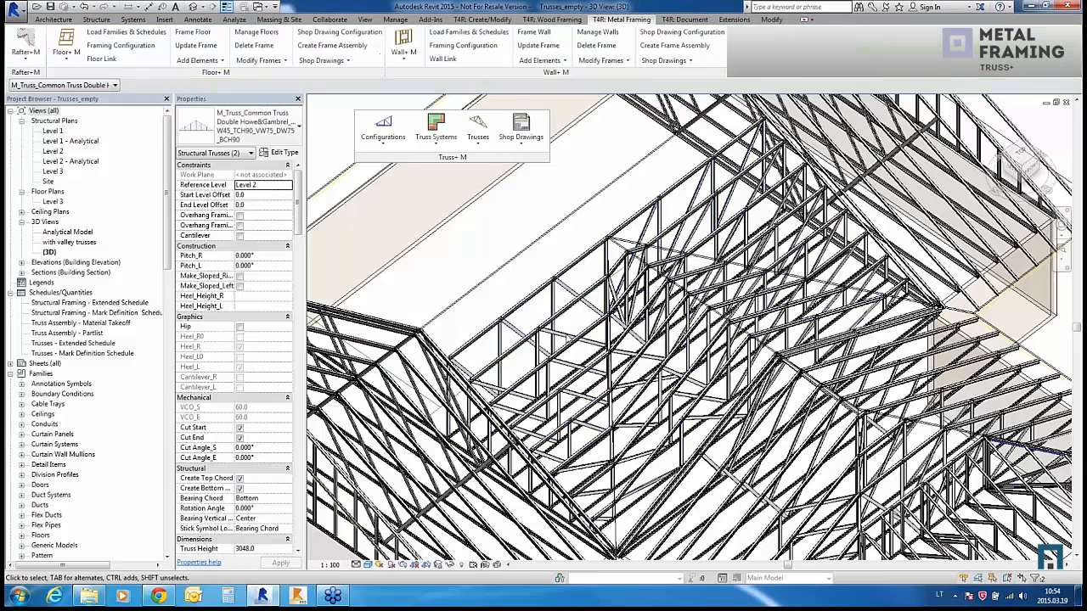
Step: Examine the copied trusses filling the junction between the wing and the main roof
{"action": "scroll", "coordinate": [623, 367], "scroll_direction": "up", "scroll_amount": 4}
{"action": "left_click", "coordinate": [621, 367]}
{"action": "middle_click_drag", "start_coordinate": [621, 367], "coordinate": [647, 376], "text": "shift"}
{"action": "scroll", "coordinate": [647, 375], "scroll_direction": "up", "scroll_amount": 5}
{"action": "key", "text": "Escape"}
{"action": "scroll", "coordinate": [681, 356], "scroll_direction": "down", "scroll_amount": 6}
{"action": "left_click", "coordinate": [610, 299]}
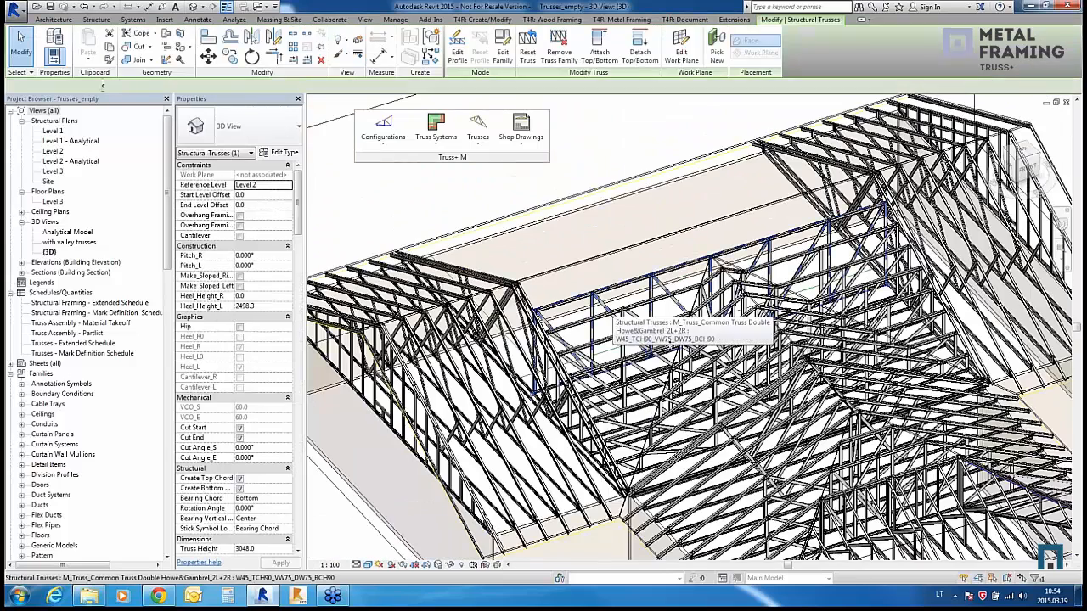
Step: Insert a Double Howe&Gambrel_2L+2R truss on the remaining 9892.1 model line along the back of the filled junction
{"action": "middle_click_drag", "start_coordinate": [667, 304], "coordinate": [660, 395], "text": "shift"}
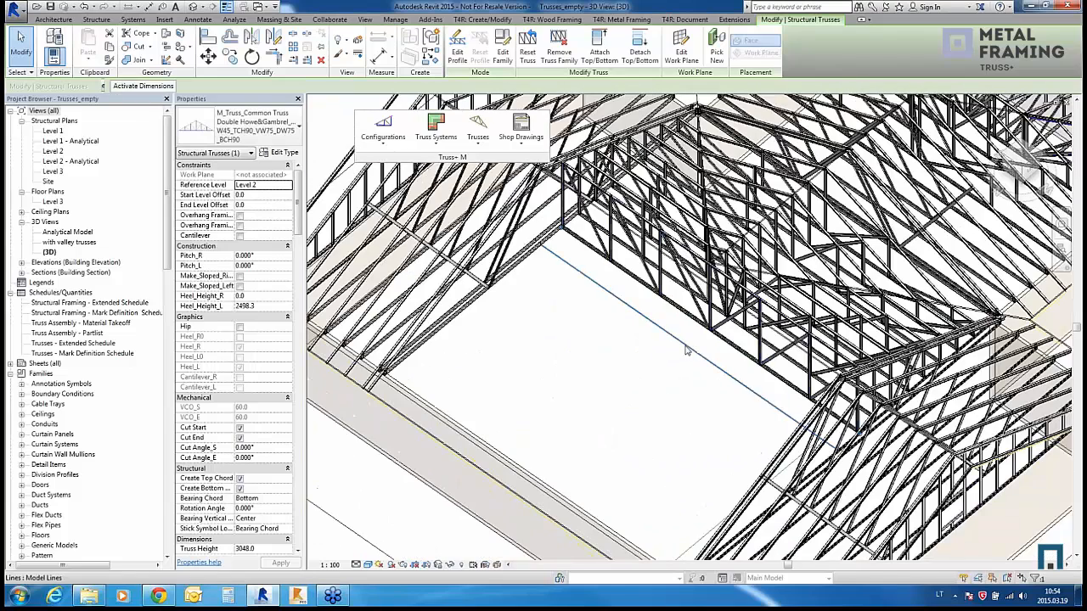
{"action": "left_click", "coordinate": [661, 396]}
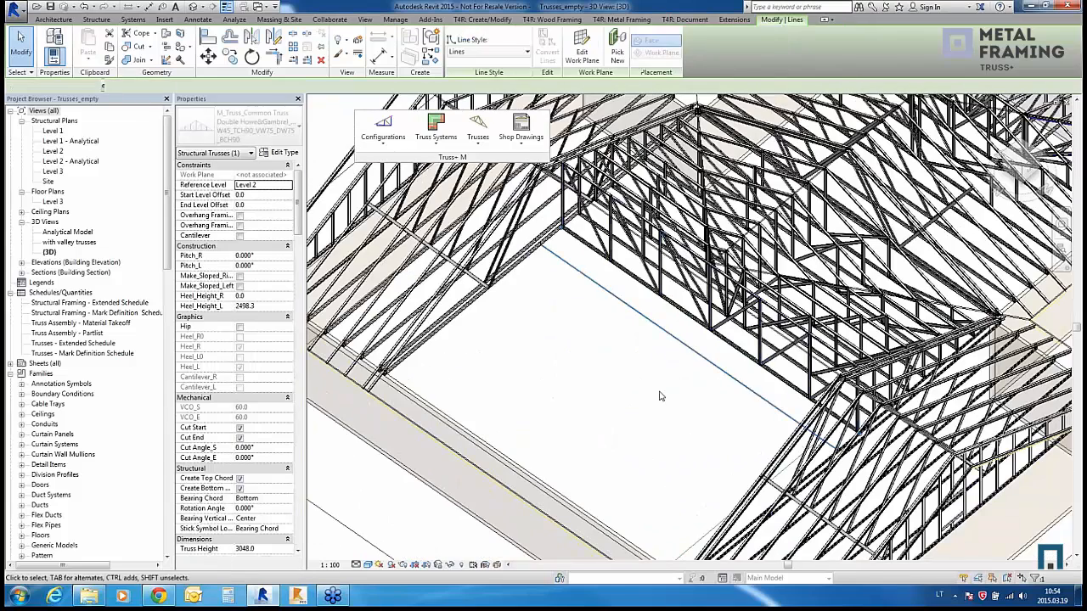
{"action": "left_click", "coordinate": [477, 142]}
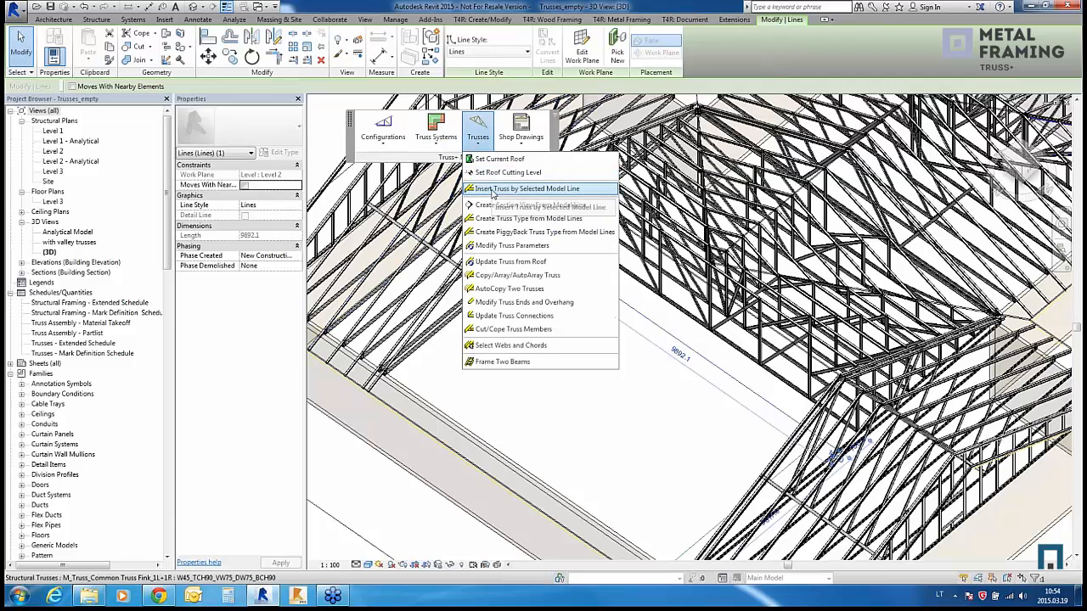
{"action": "left_click", "coordinate": [493, 189]}
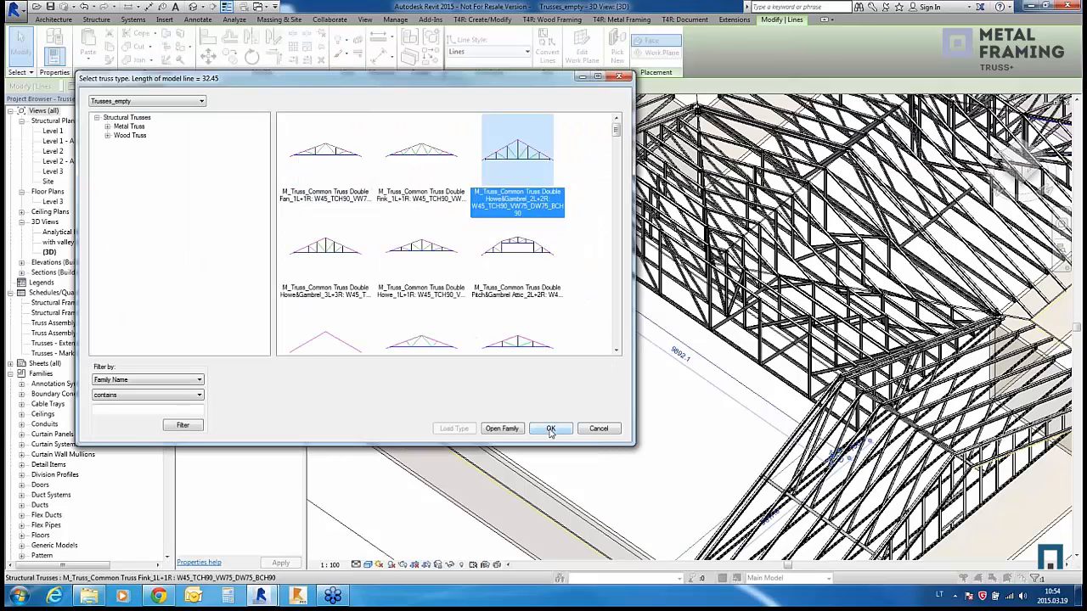
{"action": "left_click", "coordinate": [551, 429]}
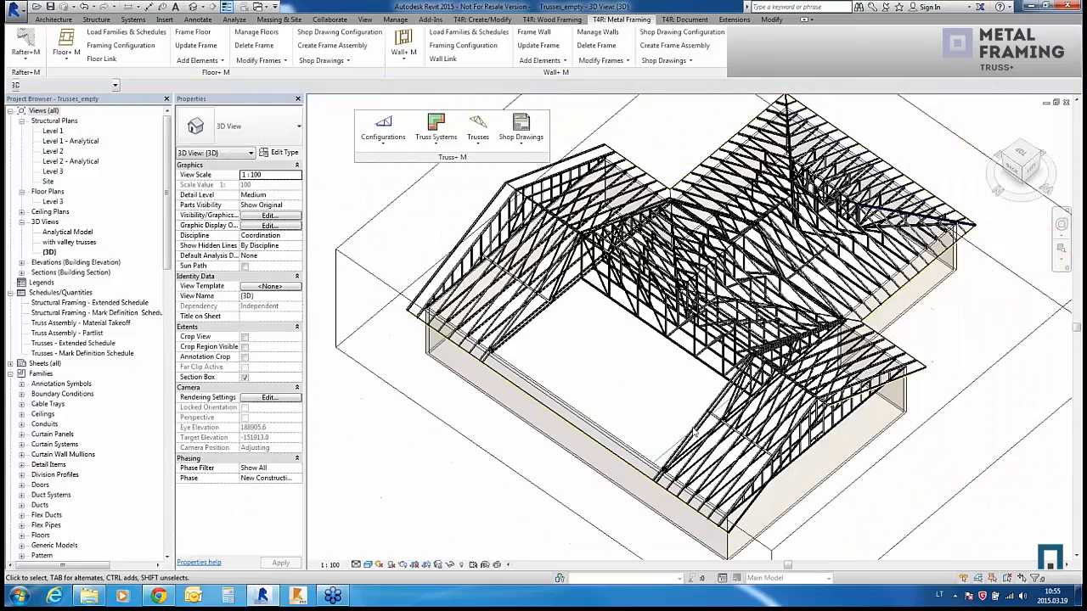
Step: Insert a Mono Pitch Truss Triple Fan_1L on the remaining 5662.6 model line in the open part of the main roof
{"action": "left_click", "coordinate": [653, 465]}
{"action": "middle_click_drag", "start_coordinate": [664, 469], "coordinate": [917, 433], "text": "shift"}
{"action": "scroll", "coordinate": [645, 378], "scroll_direction": "up", "scroll_amount": 4}
{"action": "key", "text": "Escape"}
{"action": "scroll", "coordinate": [879, 422], "scroll_direction": "down", "scroll_amount": 3}
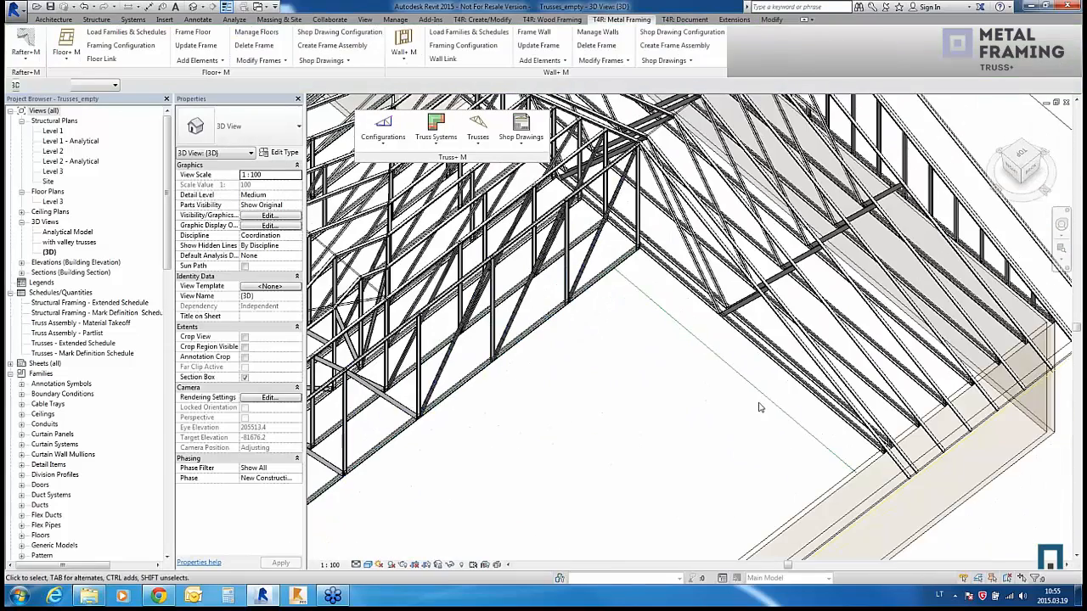
{"action": "left_click", "coordinate": [739, 373]}
{"action": "left_click", "coordinate": [478, 136]}
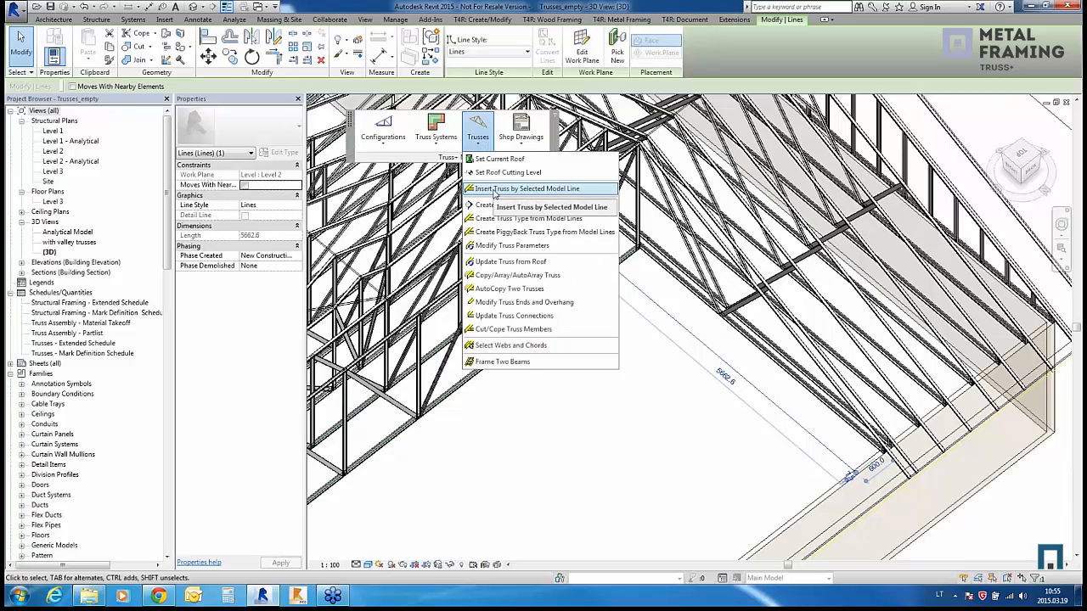
{"action": "left_click", "coordinate": [510, 189]}
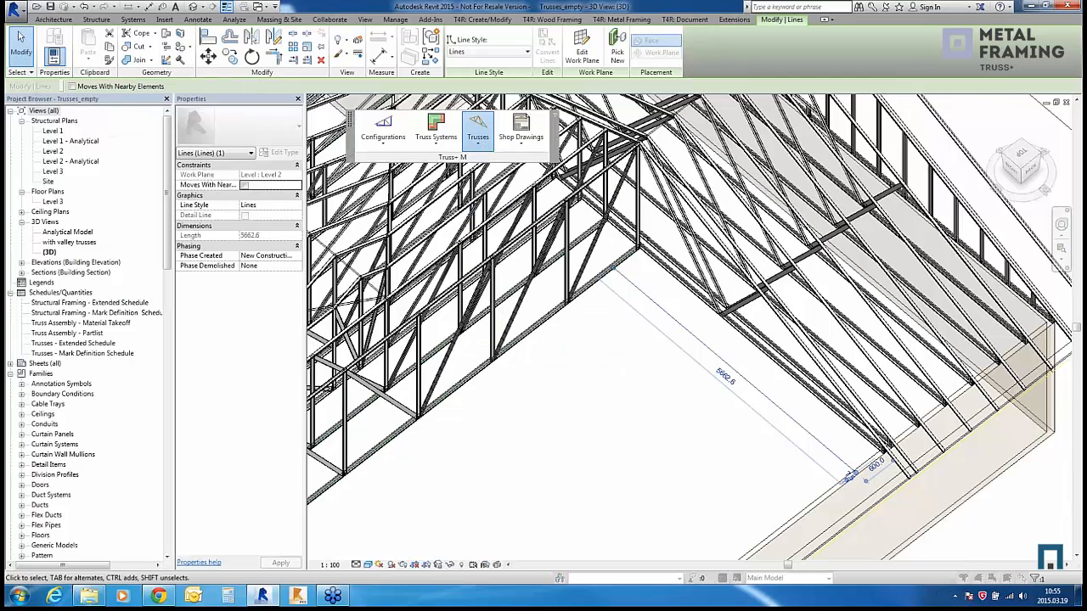
{"action": "double_click", "coordinate": [143, 141]}
{"action": "double_click", "coordinate": [159, 195]}
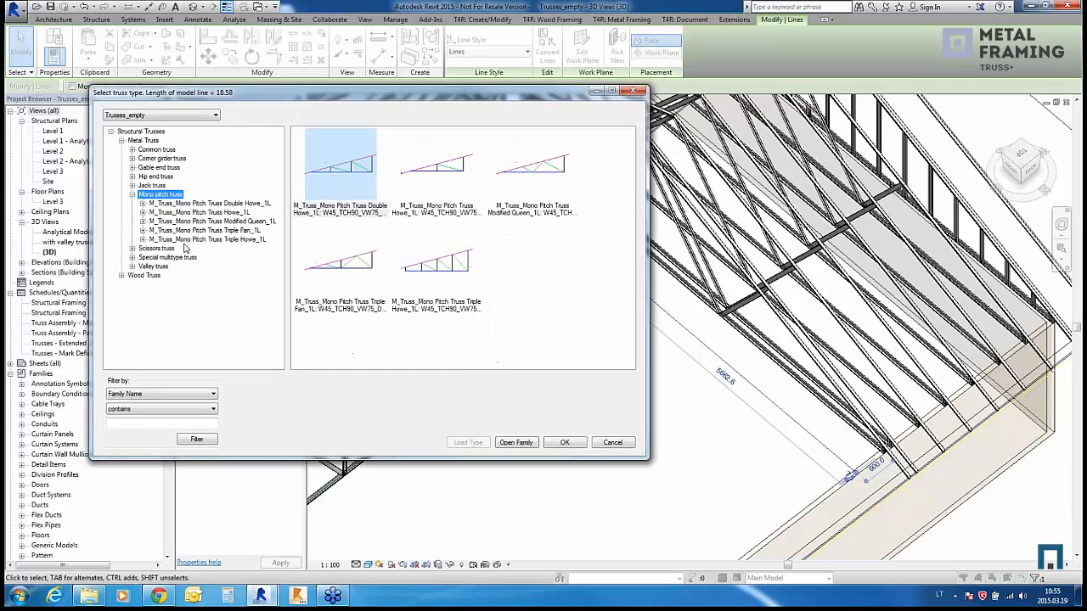
{"action": "left_click", "coordinate": [210, 206]}
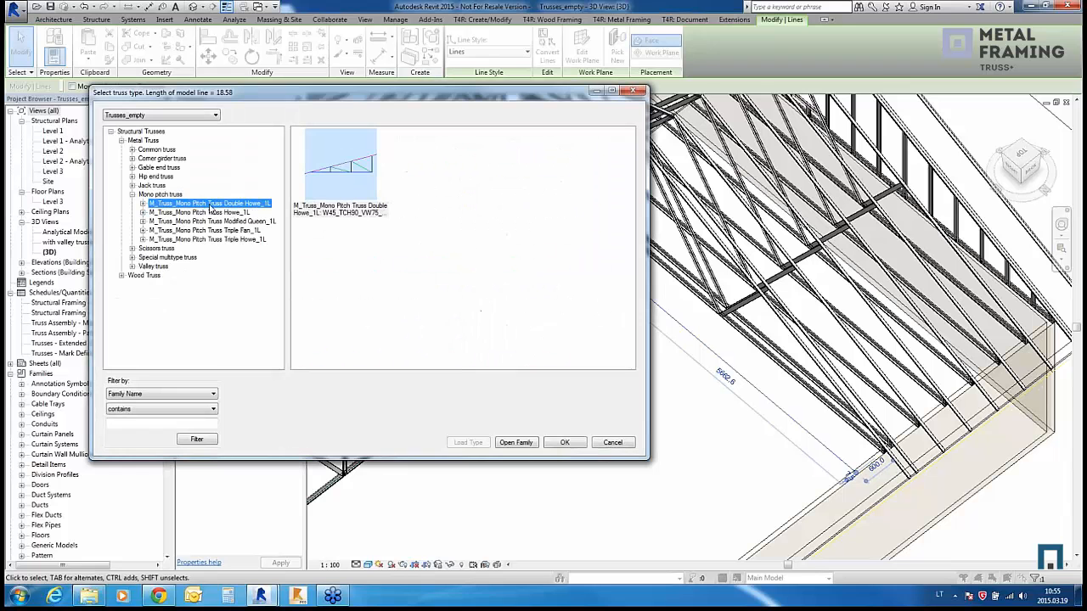
{"action": "left_click", "coordinate": [188, 212]}
{"action": "left_click", "coordinate": [196, 221]}
{"action": "left_click", "coordinate": [197, 231]}
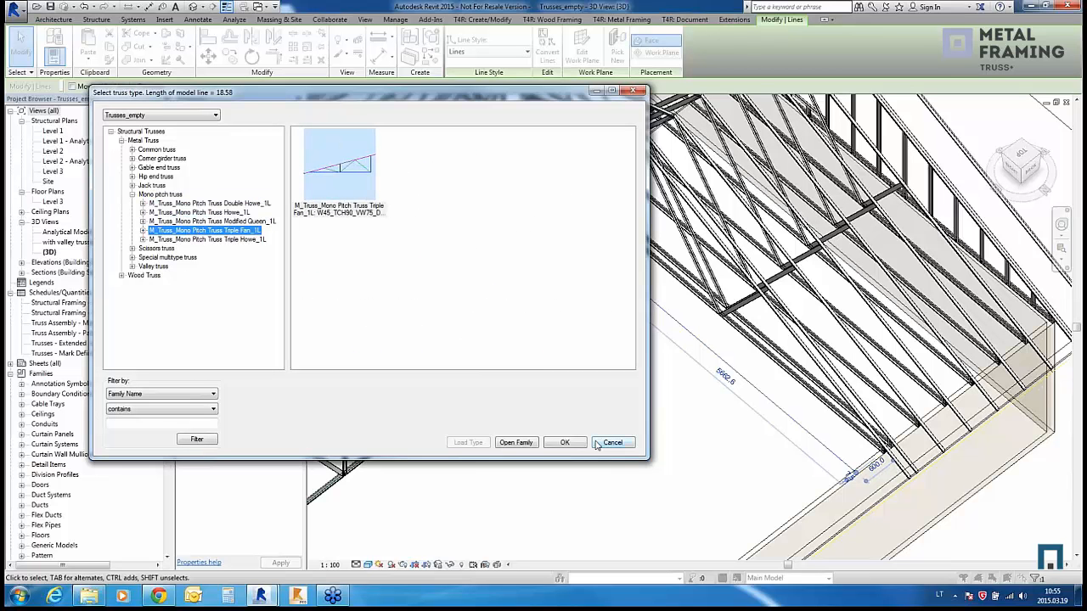
{"action": "left_click", "coordinate": [566, 443]}
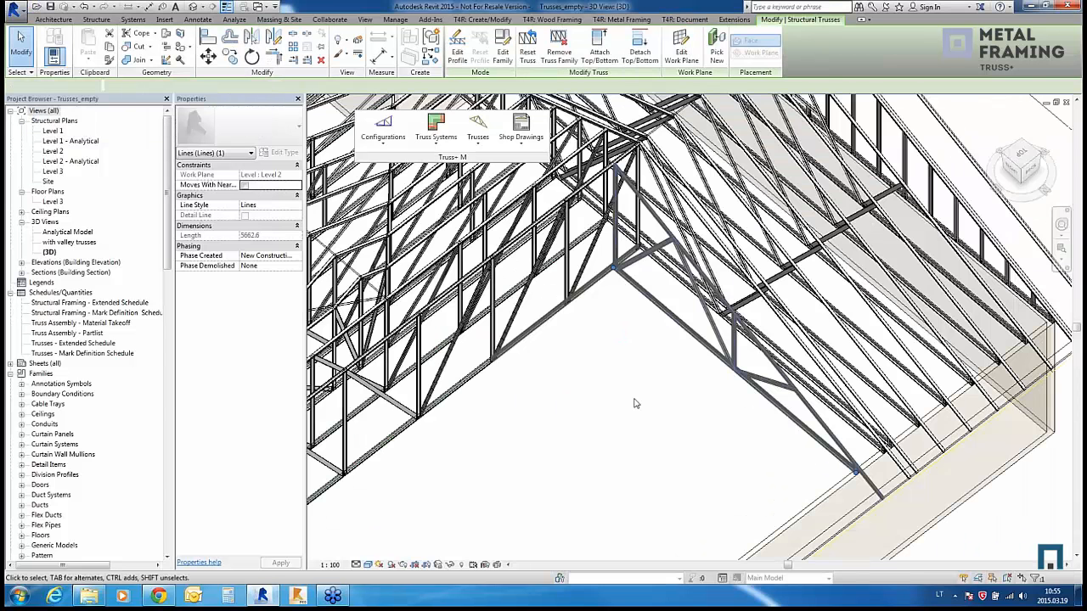
Step: Array the inserted mono pitch truss to its left at 600 spacing with a total amount of 16
{"action": "left_click", "coordinate": [633, 399]}
{"action": "scroll", "coordinate": [698, 327], "scroll_direction": "down", "scroll_amount": 3}
{"action": "left_click", "coordinate": [697, 332]}
{"action": "scroll", "coordinate": [610, 330], "scroll_direction": "up", "scroll_amount": 3}
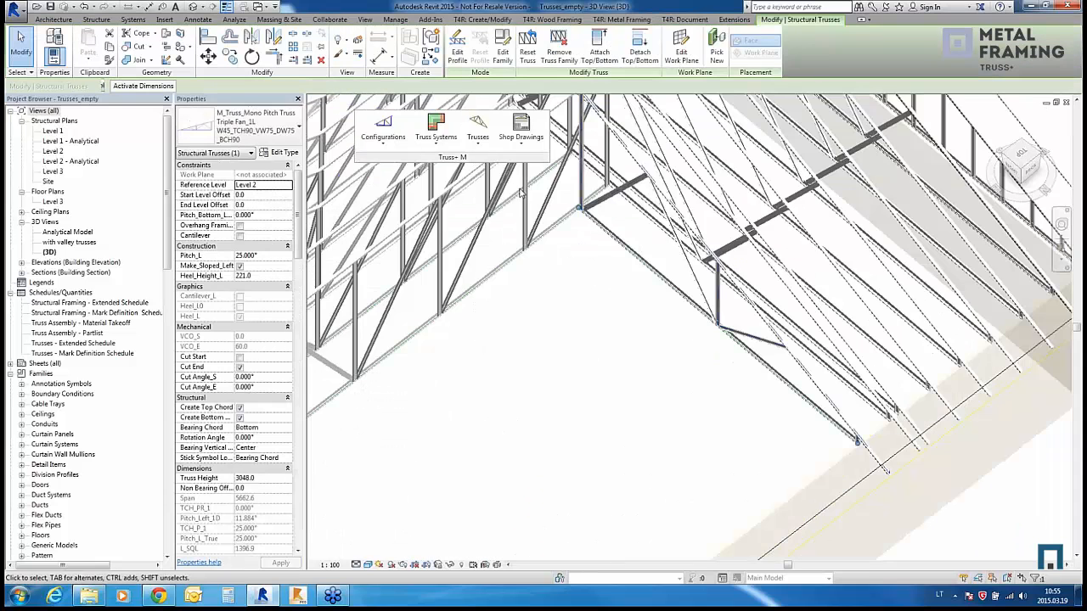
{"action": "scroll", "coordinate": [485, 168], "scroll_direction": "down", "scroll_amount": 2}
{"action": "left_click", "coordinate": [478, 142]}
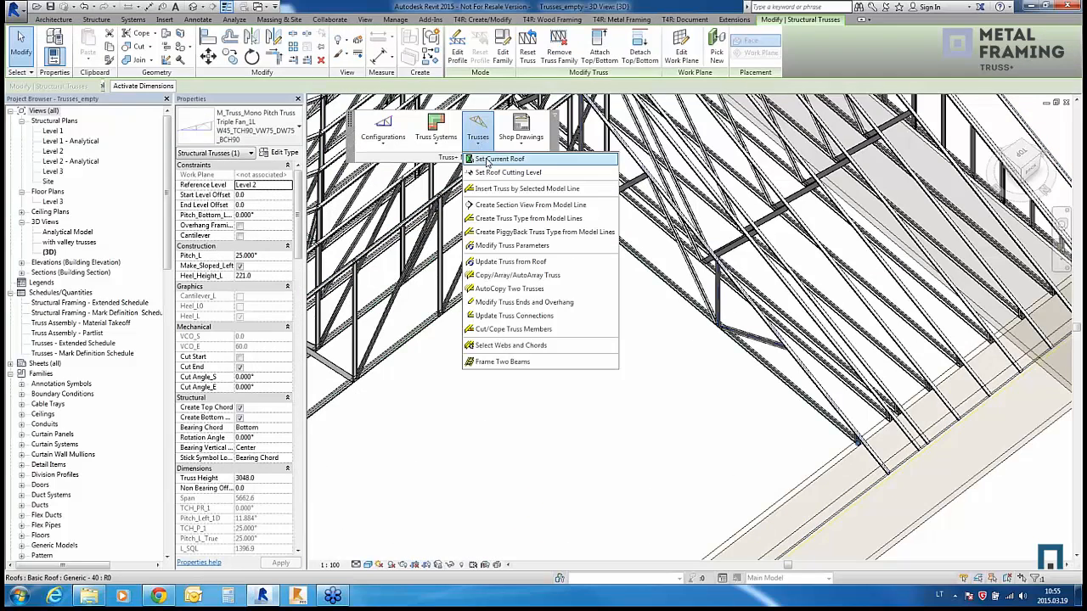
{"action": "left_click", "coordinate": [556, 281]}
{"action": "left_click", "coordinate": [45, 82]}
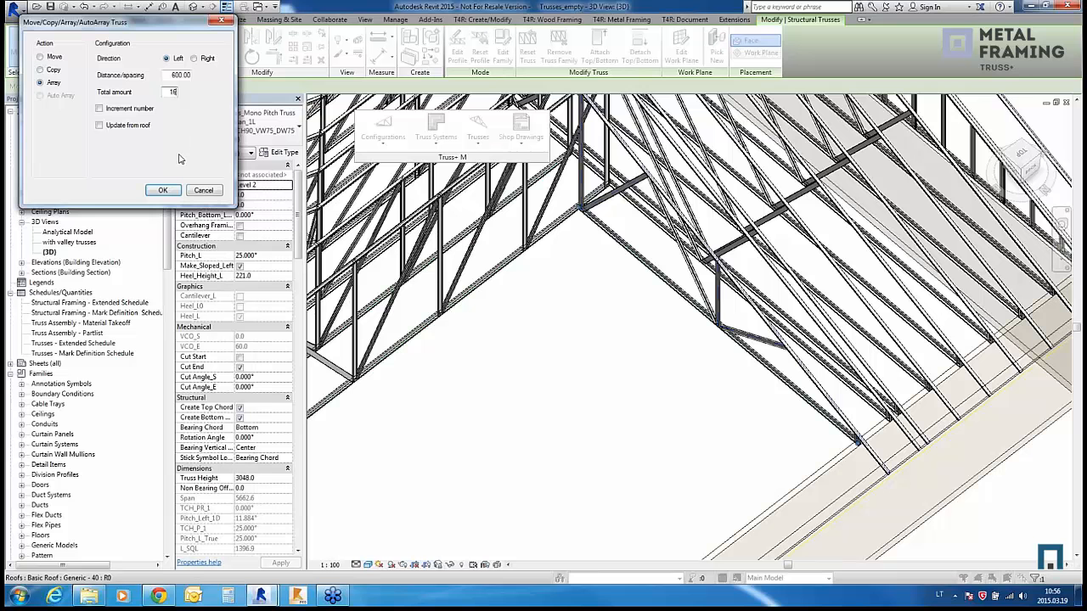
{"action": "left_click", "coordinate": [163, 190]}
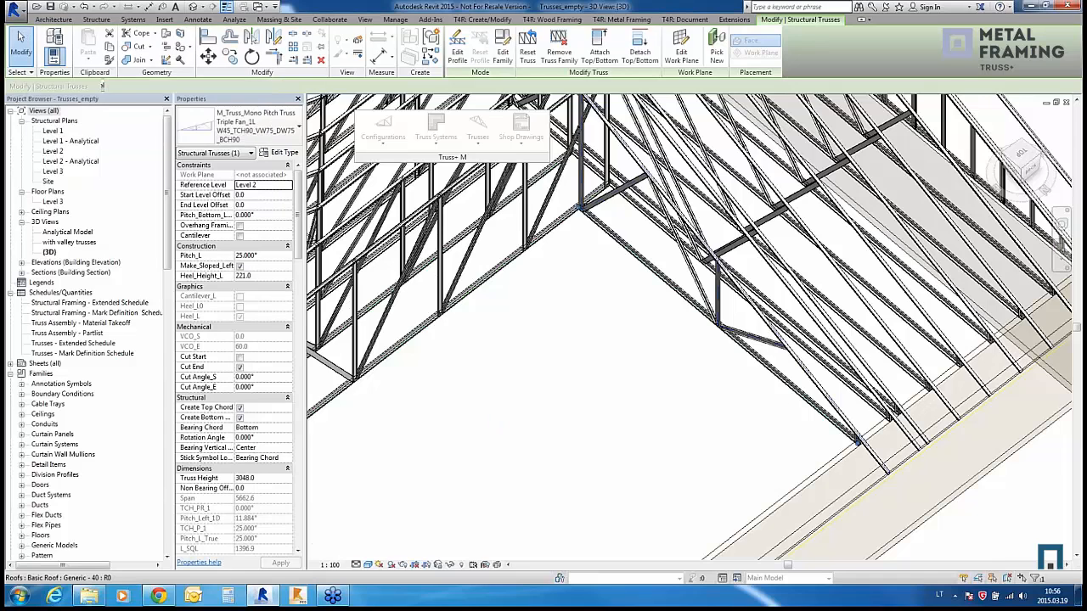
{"action": "key", "text": "Escape"}
Step: Examine the arrayed mono pitch trusses and the complete truss layout from several sides of the house roof
{"action": "scroll", "coordinate": [847, 388], "scroll_direction": "down", "scroll_amount": 6}
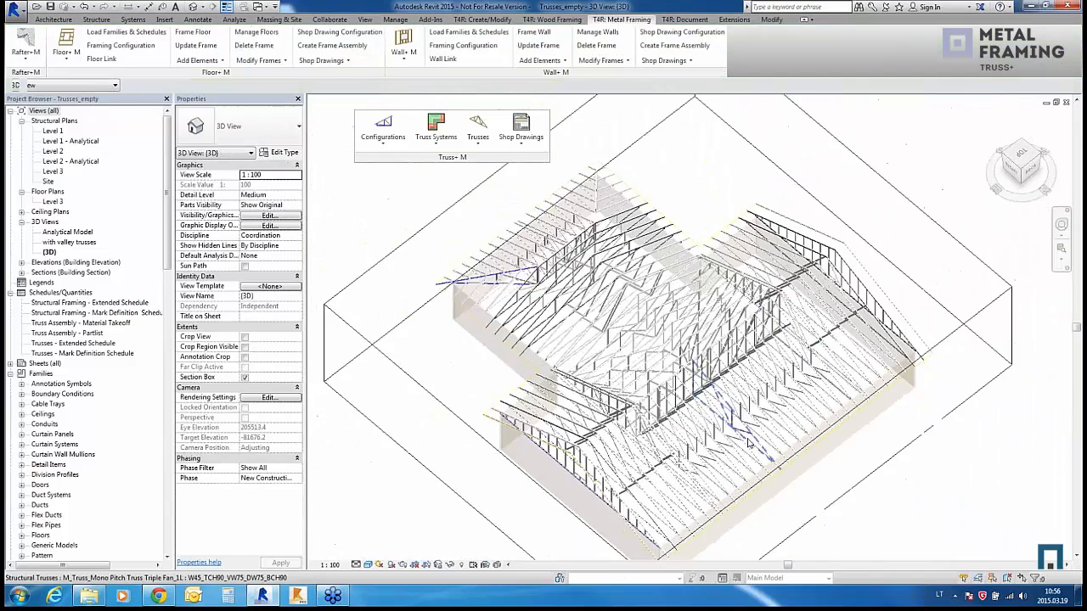
{"action": "left_click", "coordinate": [647, 442]}
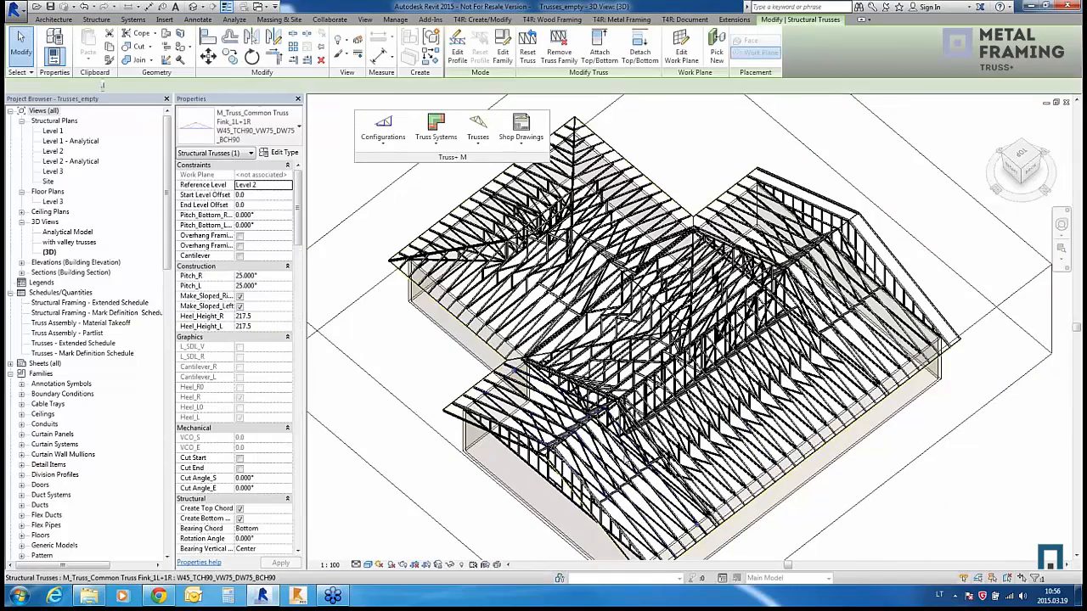
{"action": "middle_click_drag", "start_coordinate": [647, 442], "coordinate": [909, 272], "text": "shift"}
{"action": "scroll", "coordinate": [909, 259], "scroll_direction": "down", "scroll_amount": 3}
{"action": "scroll", "coordinate": [572, 500], "scroll_direction": "up", "scroll_amount": 2}
{"action": "middle_click_drag", "start_coordinate": [572, 501], "coordinate": [913, 460], "text": "shift"}
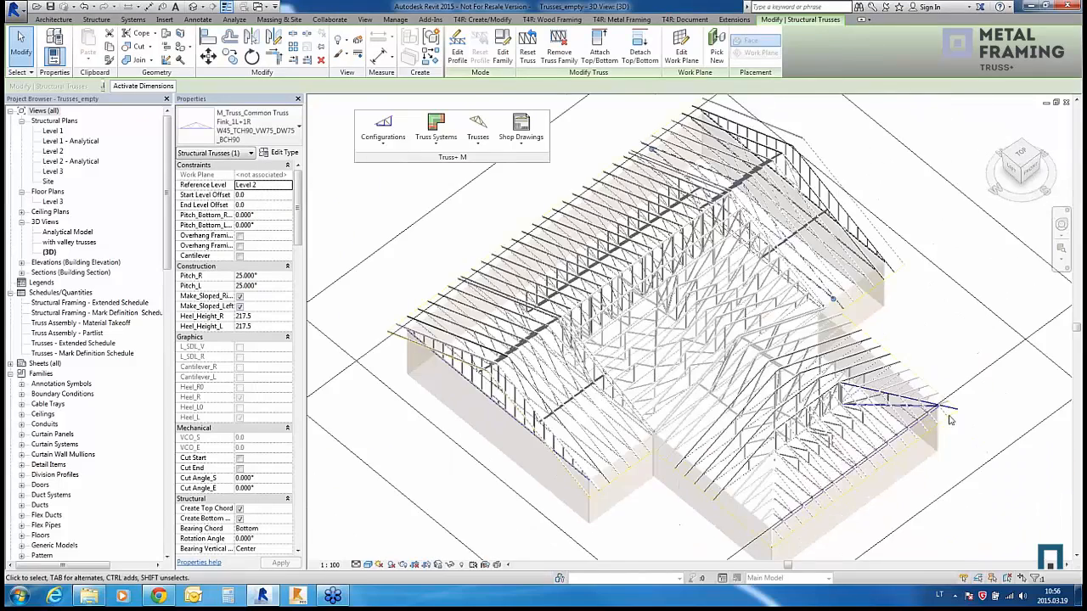
{"action": "scroll", "coordinate": [950, 420], "scroll_direction": "up", "scroll_amount": 2}
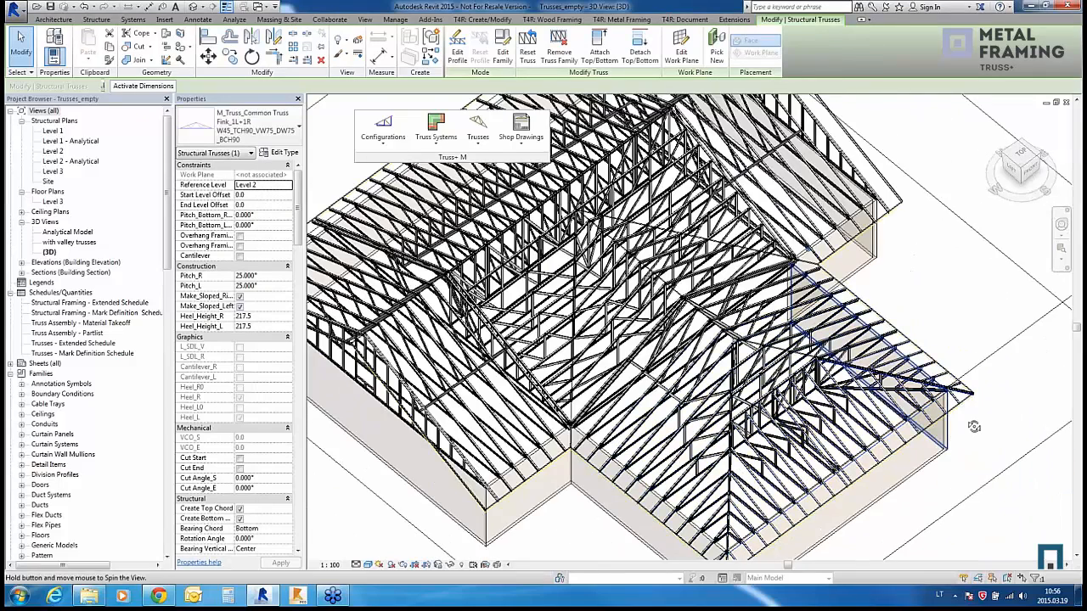
{"action": "middle_click_drag", "start_coordinate": [974, 426], "coordinate": [676, 493], "text": "shift"}
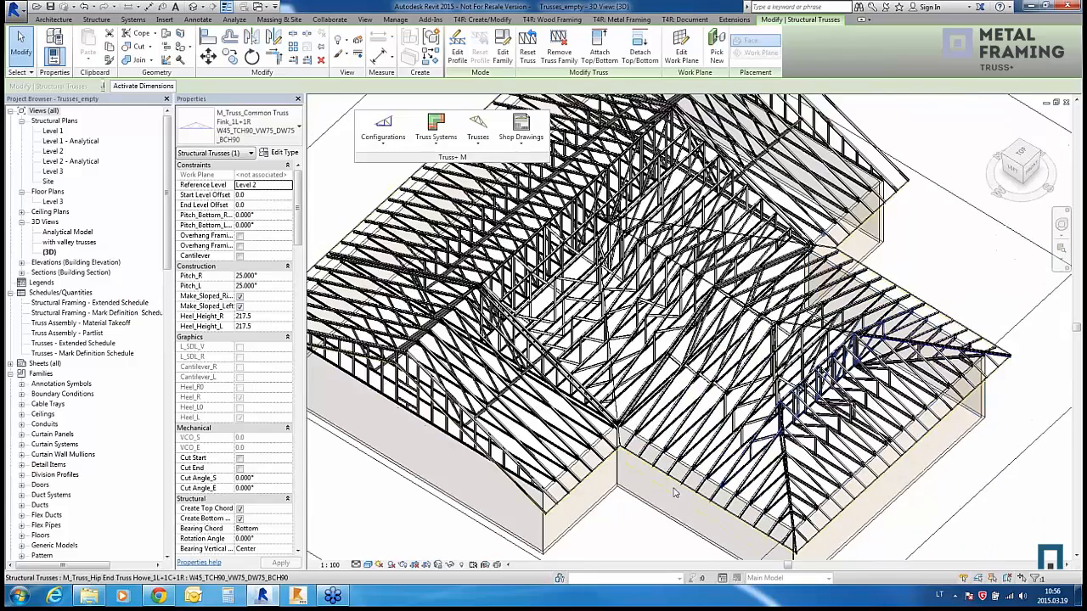
{"action": "scroll", "coordinate": [675, 493], "scroll_direction": "down", "scroll_amount": 3}
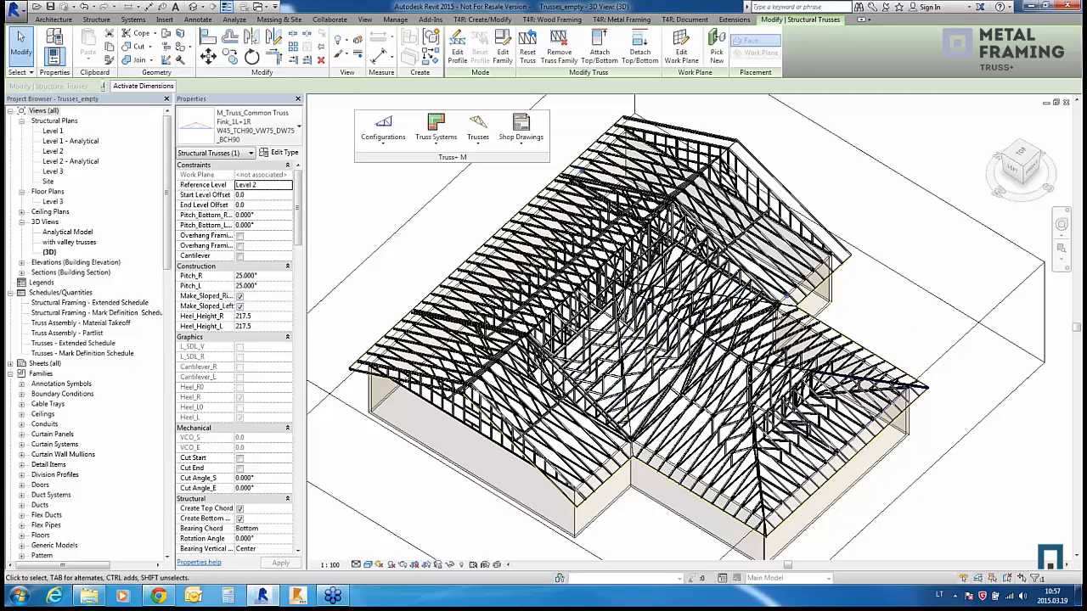
{"action": "left_click", "coordinate": [432, 255]}
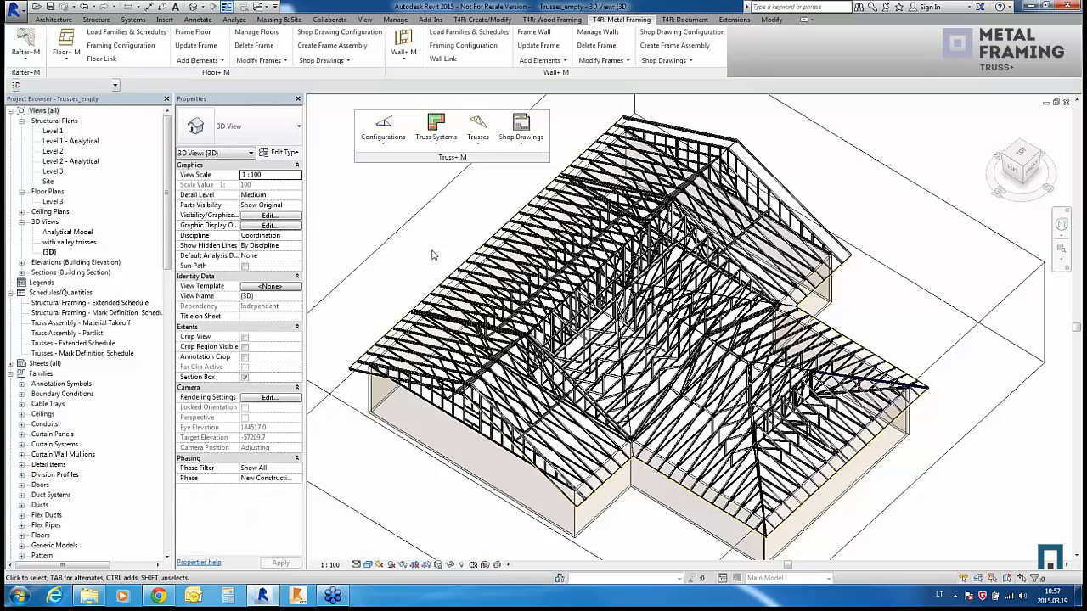
{"action": "left_click", "coordinate": [478, 136]}
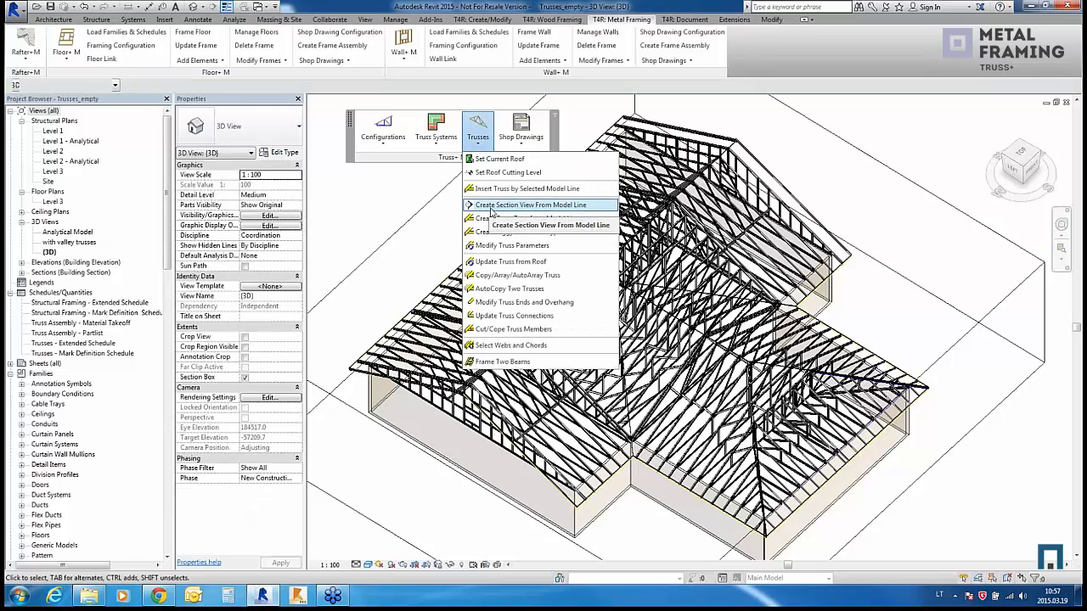
{"action": "left_click", "coordinate": [439, 253]}
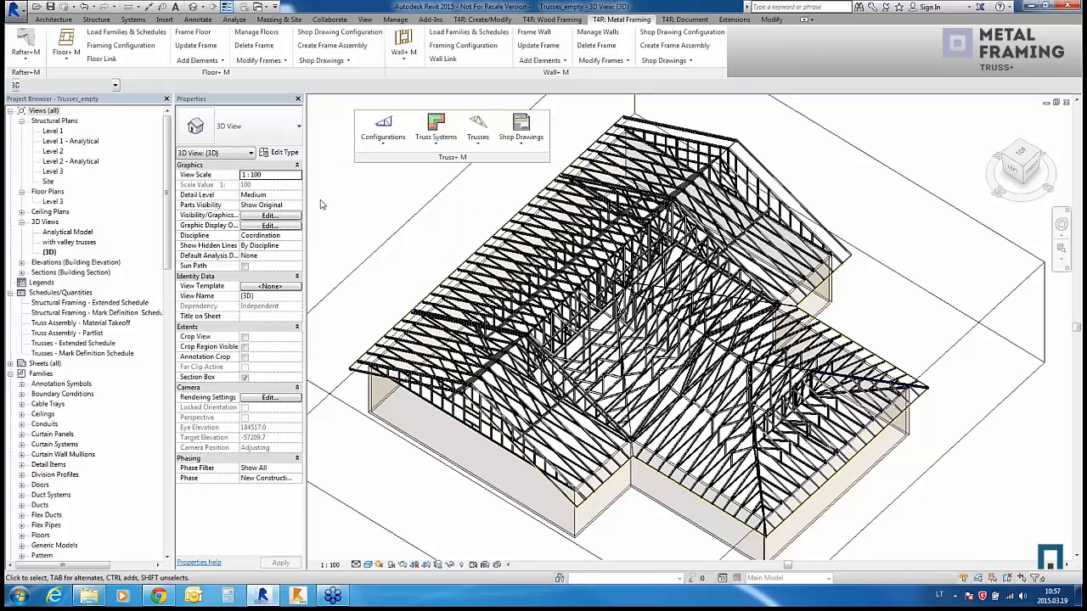
Step: Switch to the examples 3D view of the Insert truss project and examine the truss types on its three sample roofs
{"action": "key", "text": "ctrl+Tab"}
{"action": "key", "text": "ctrl+Tab"}
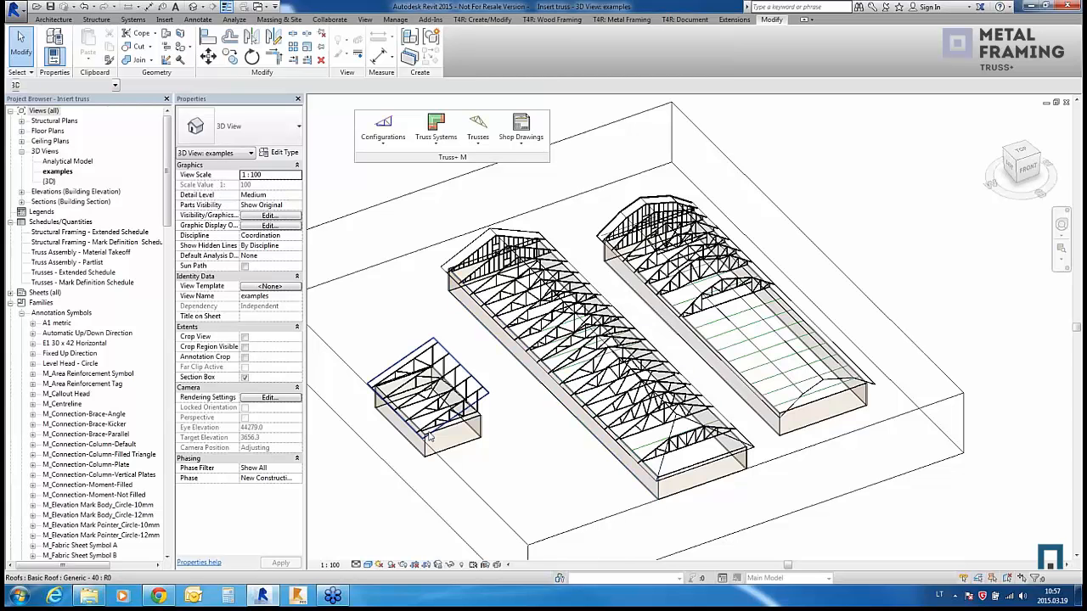
{"action": "scroll", "coordinate": [429, 438], "scroll_direction": "up", "scroll_amount": 5}
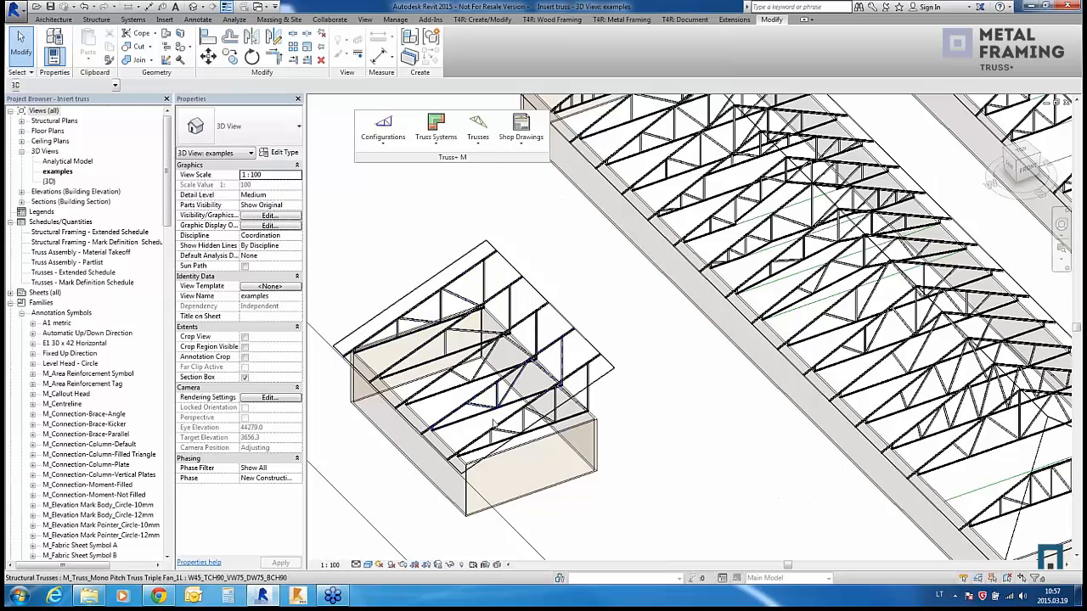
{"action": "scroll", "coordinate": [460, 444], "scroll_direction": "down", "scroll_amount": 3}
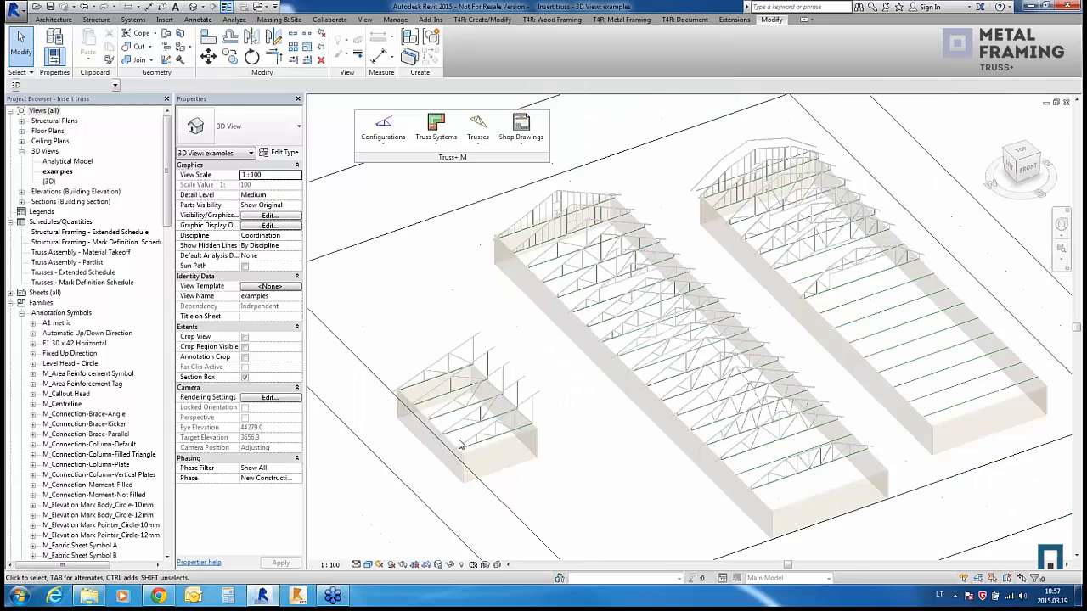
{"action": "scroll", "coordinate": [645, 449], "scroll_direction": "up", "scroll_amount": 1}
{"action": "scroll", "coordinate": [647, 449], "scroll_direction": "up", "scroll_amount": 1}
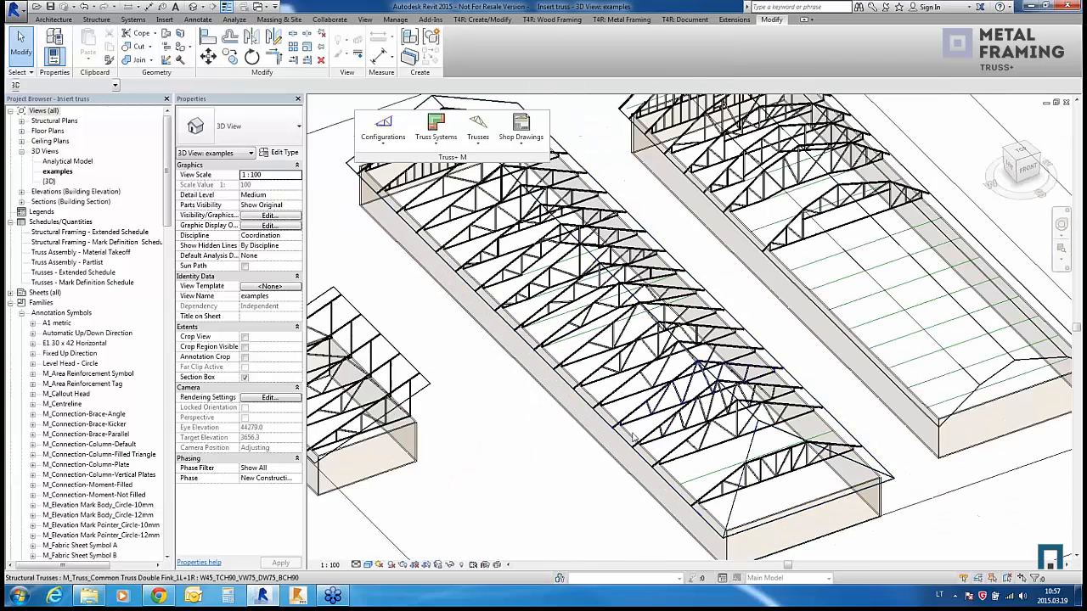
{"action": "scroll", "coordinate": [707, 472], "scroll_direction": "down", "scroll_amount": 3}
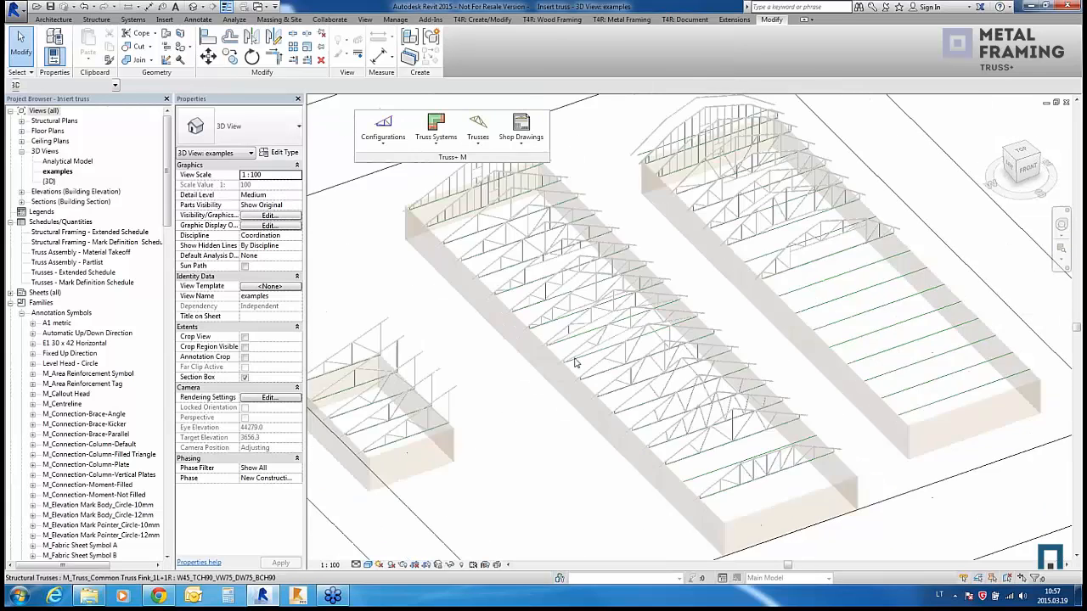
{"action": "scroll", "coordinate": [561, 322], "scroll_direction": "up", "scroll_amount": 2}
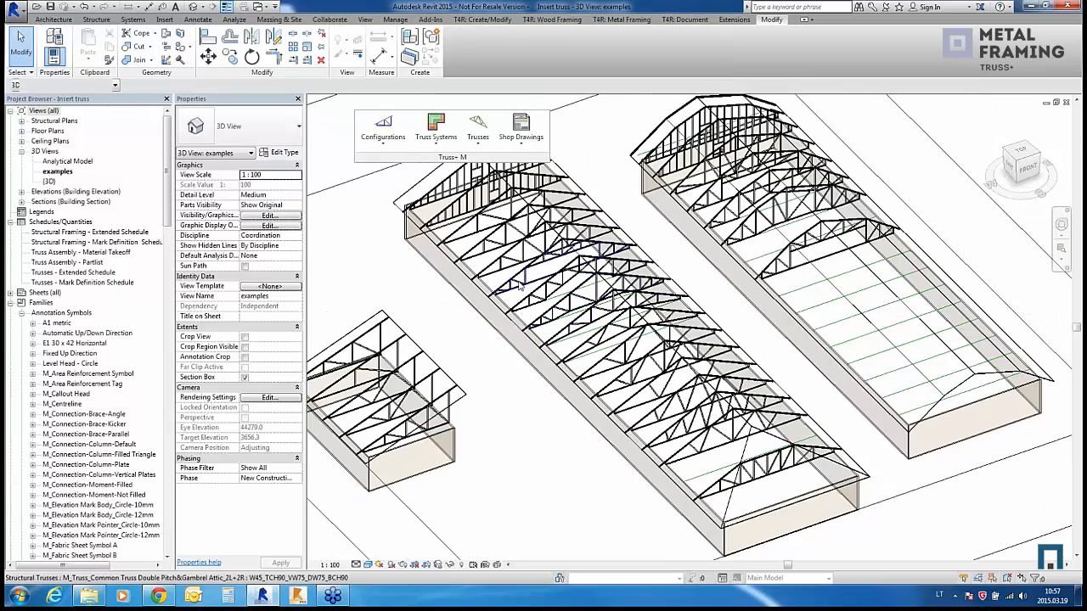
{"action": "left_click", "coordinate": [443, 252]}
{"action": "scroll", "coordinate": [485, 369], "scroll_direction": "up", "scroll_amount": 1}
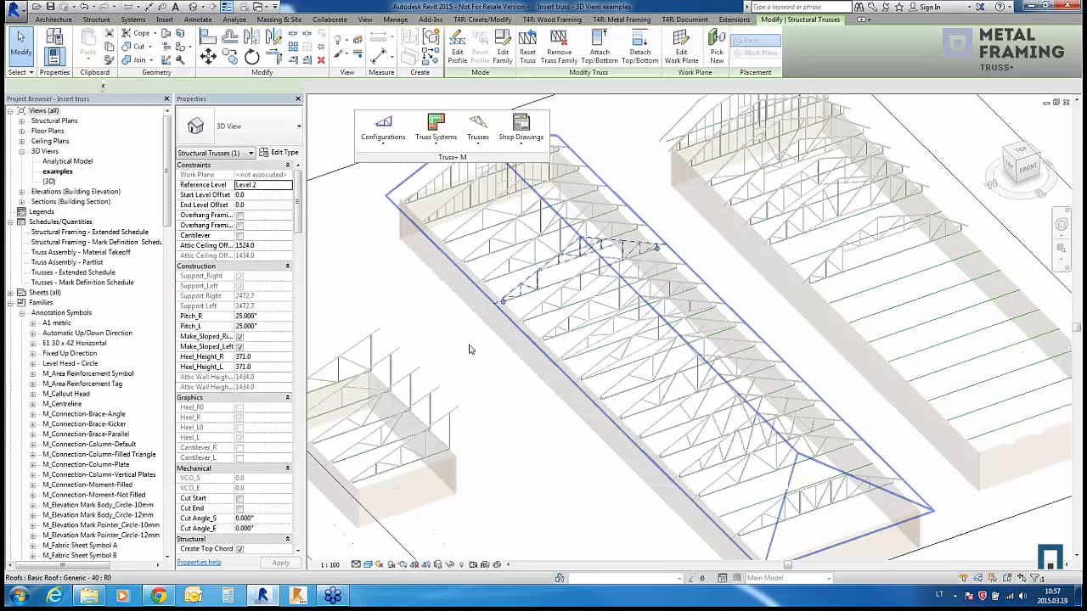
{"action": "left_click", "coordinate": [484, 384]}
{"action": "scroll", "coordinate": [482, 385], "scroll_direction": "down", "scroll_amount": 3}
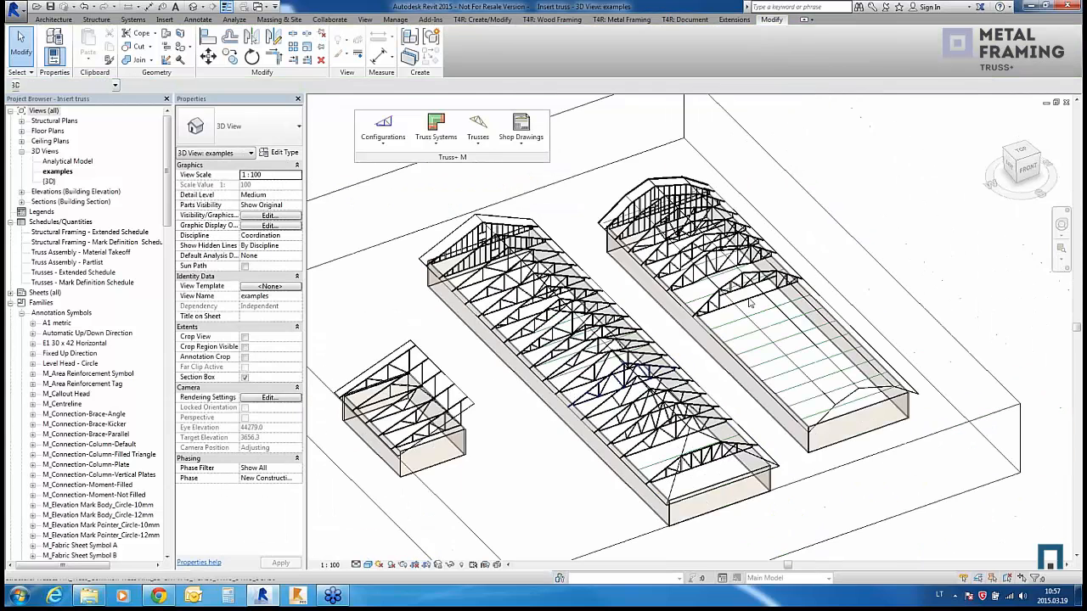
{"action": "scroll", "coordinate": [675, 289], "scroll_direction": "up", "scroll_amount": 2}
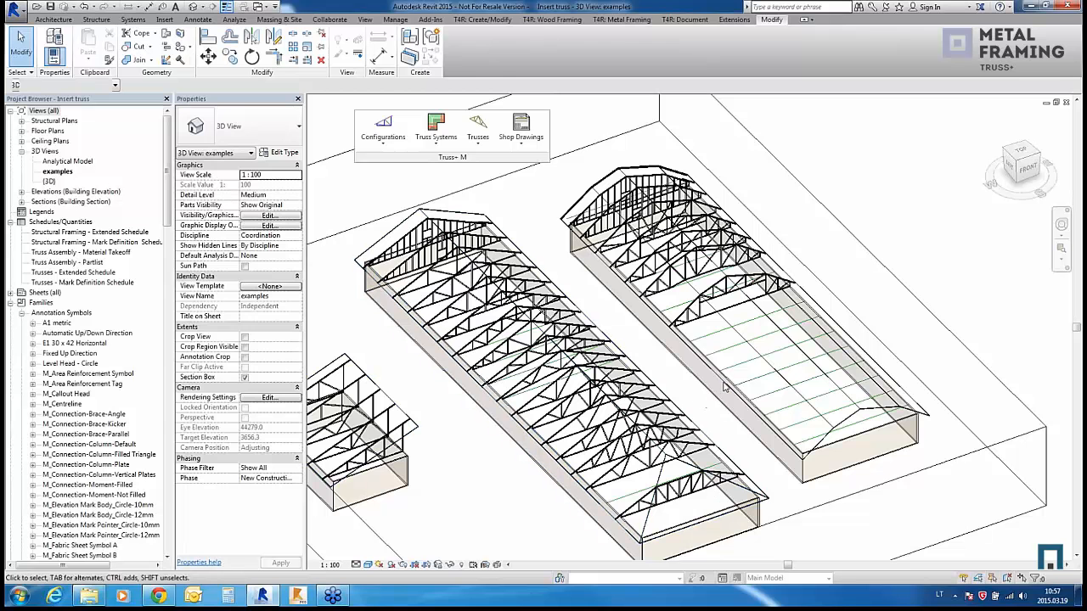
{"action": "left_click", "coordinate": [771, 392]}
{"action": "mouse_move", "coordinate": [771, 392]}
{"action": "middle_mouse_down", "text": "shift"}
{"action": "mouse_move", "coordinate": [895, 429]}
{"action": "mouse_move", "coordinate": [786, 353]}
{"action": "middle_mouse_up", "text": "shift"}
{"action": "key", "text": "Escape"}
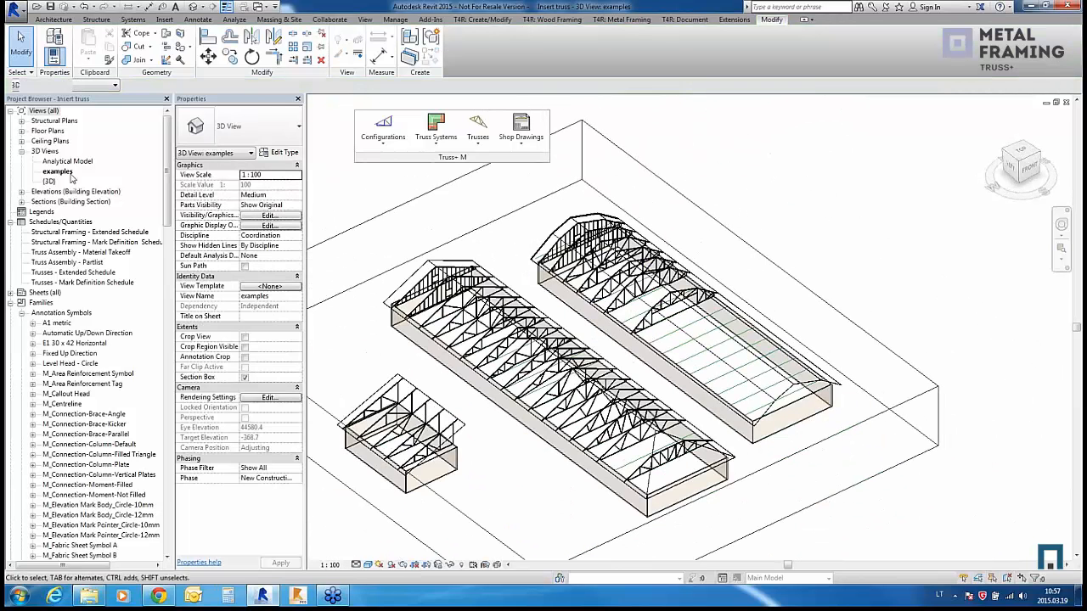
Step: Open the default {3D} view and examine the irregular multi-slope extruded roof with its model lines
{"action": "double_click", "coordinate": [49, 181]}
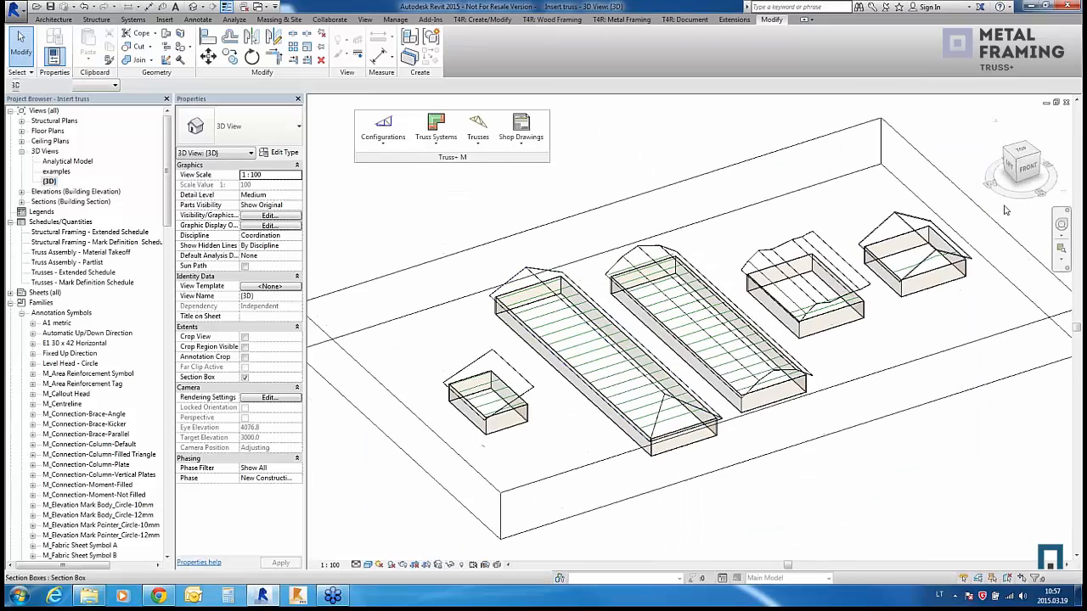
{"action": "scroll", "coordinate": [1061, 221], "scroll_direction": "up", "scroll_amount": 3}
{"action": "scroll", "coordinate": [984, 241], "scroll_direction": "up", "scroll_amount": 3}
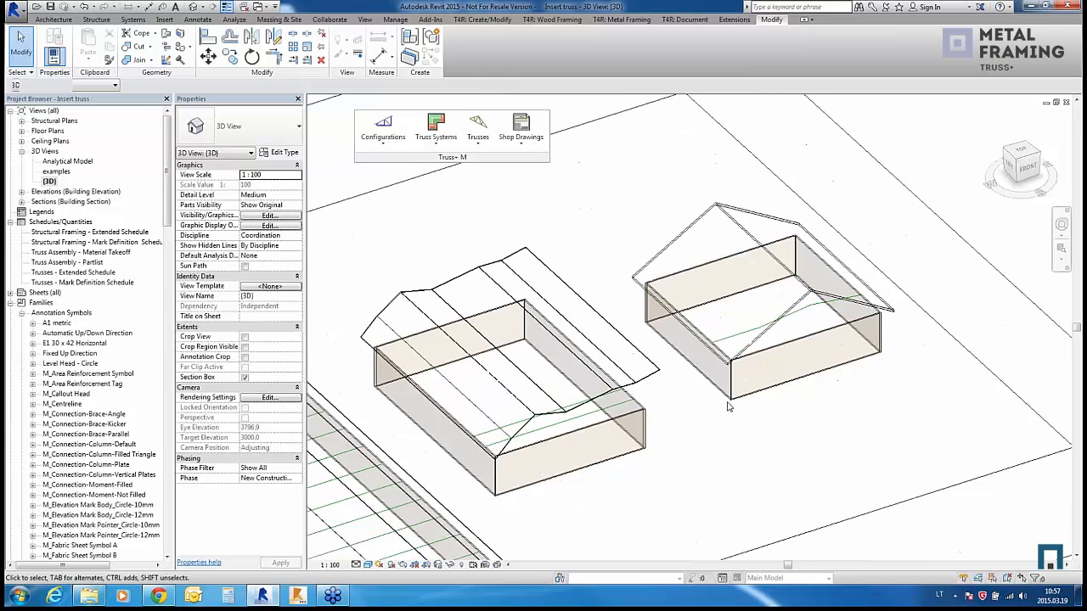
{"action": "scroll", "coordinate": [416, 420], "scroll_direction": "up", "scroll_amount": 2}
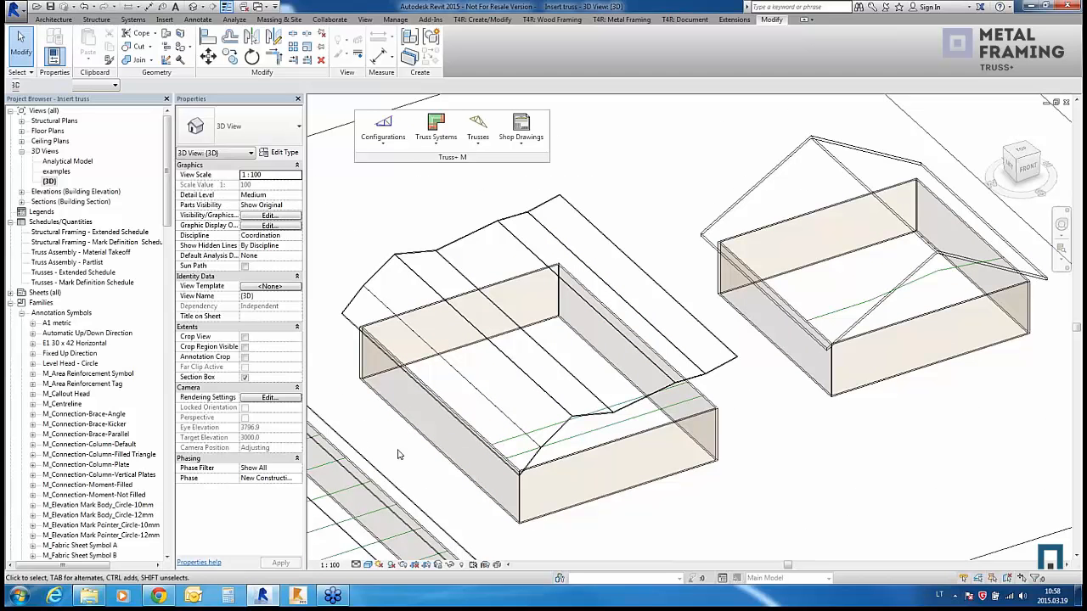
{"action": "left_click", "coordinate": [515, 375]}
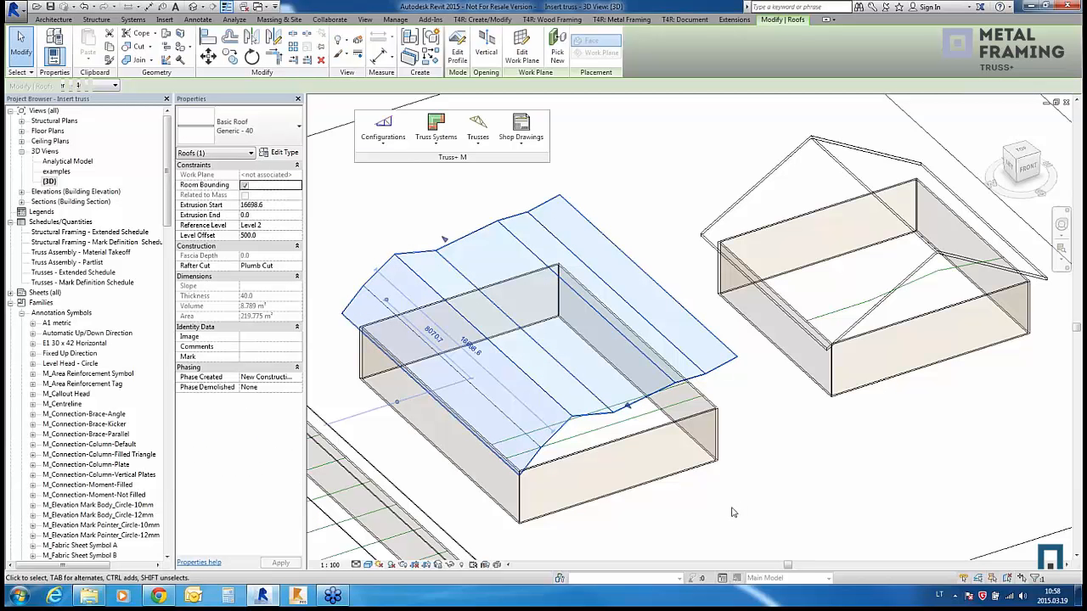
{"action": "left_click", "coordinate": [700, 513]}
Step: Create a truss type from the bottom chord model line spanning the walls beneath the multi-slope roof
{"action": "left_click", "coordinate": [544, 432]}
{"action": "left_click", "coordinate": [477, 132]}
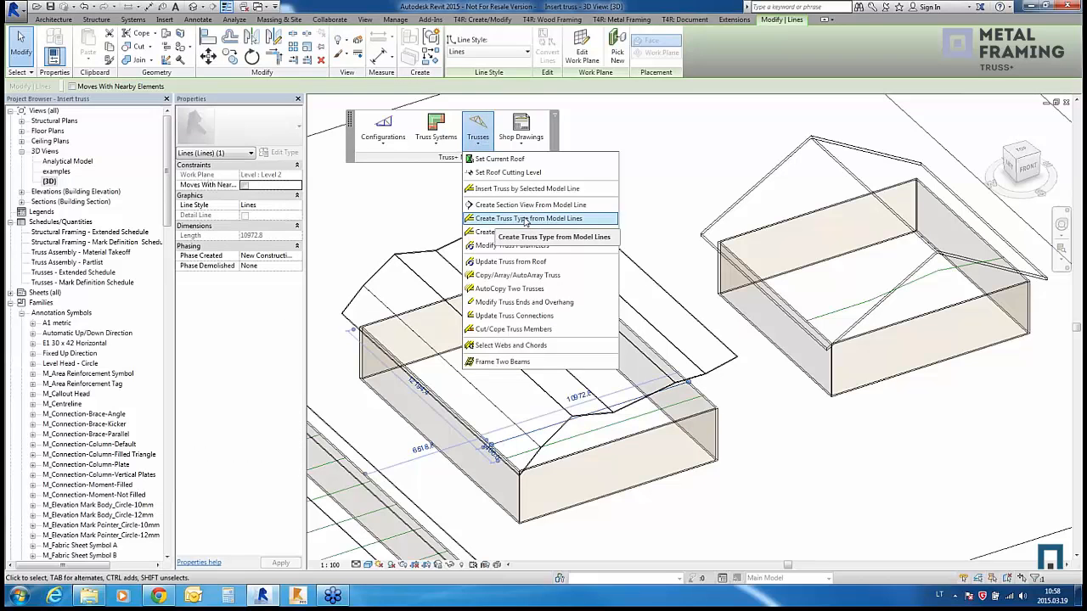
{"action": "left_click", "coordinate": [525, 219]}
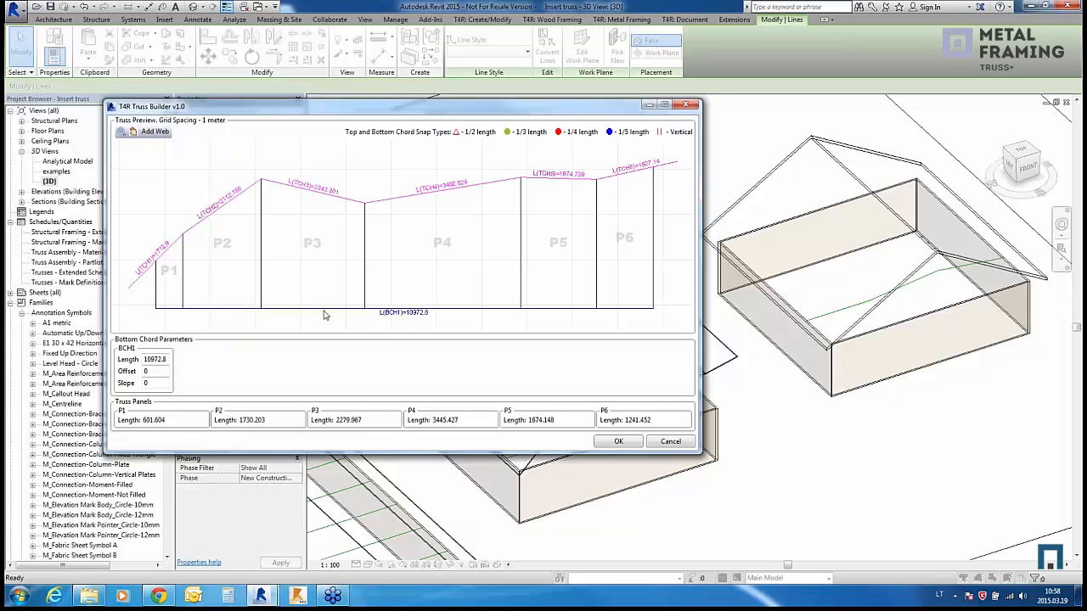
Step: Add a continuous zigzag of diagonal webs between the bottom and top chord joints across panels P1 to P6, and accept the layout
{"action": "left_click", "coordinate": [156, 142]}
{"action": "left_click", "coordinate": [182, 308]}
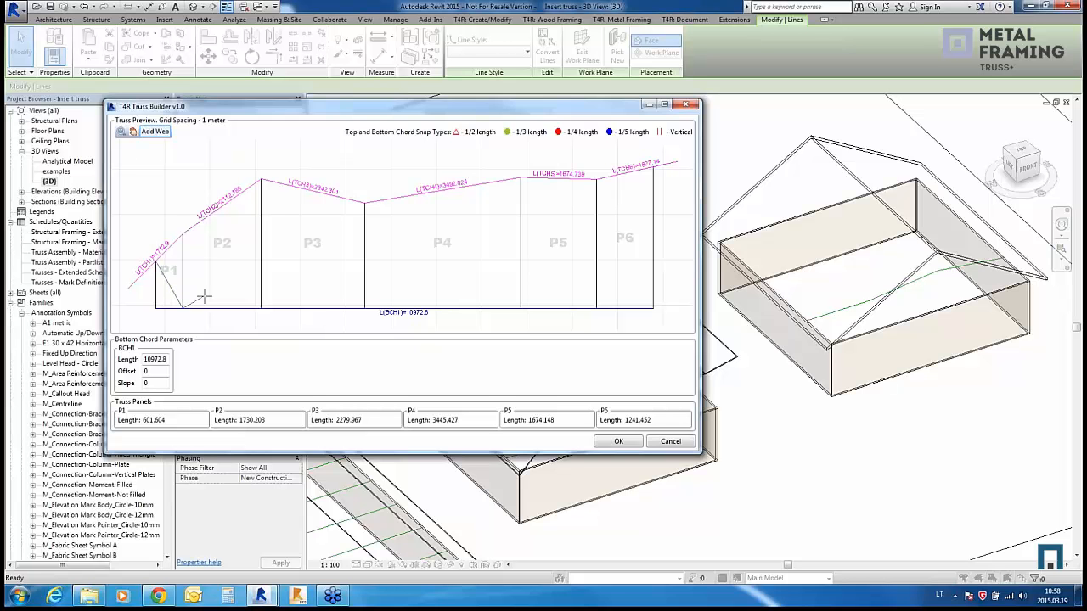
{"action": "left_click", "coordinate": [260, 180]}
{"action": "left_click", "coordinate": [365, 307]}
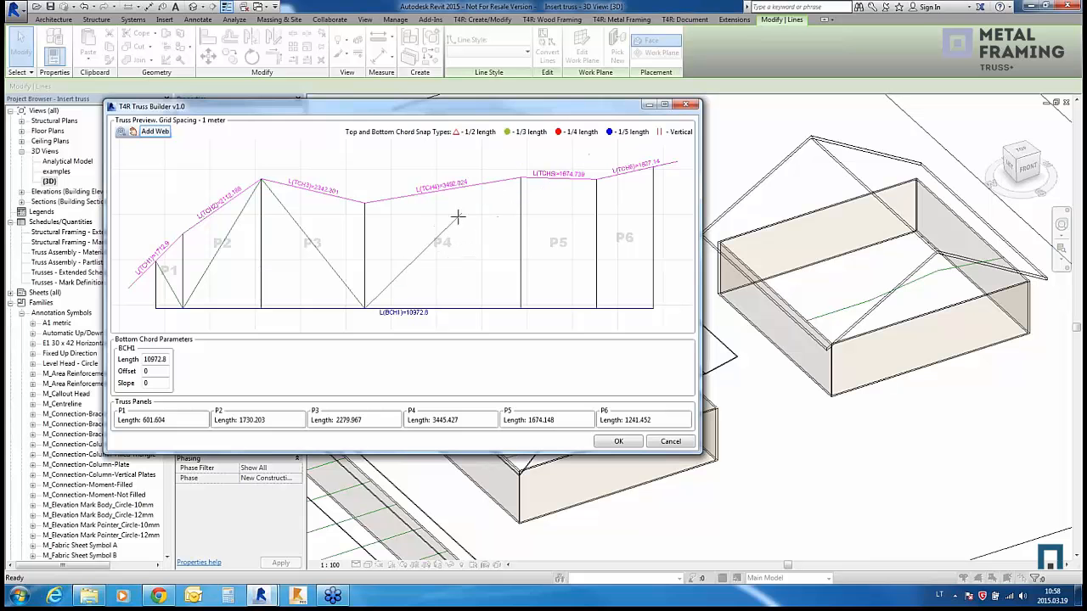
{"action": "left_click", "coordinate": [520, 178]}
{"action": "left_click", "coordinate": [595, 308]}
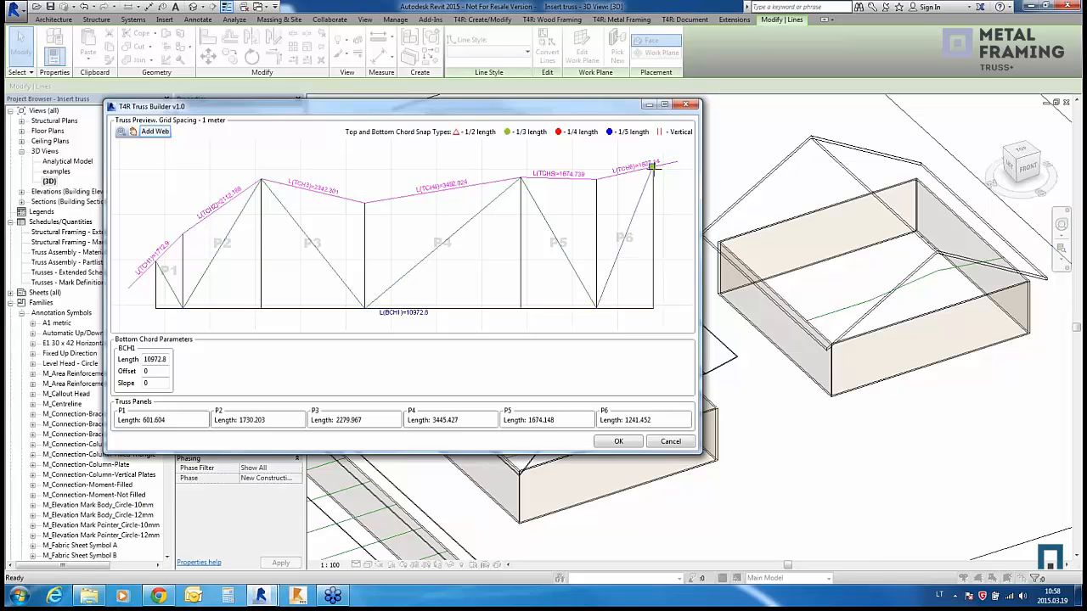
{"action": "left_click", "coordinate": [652, 166]}
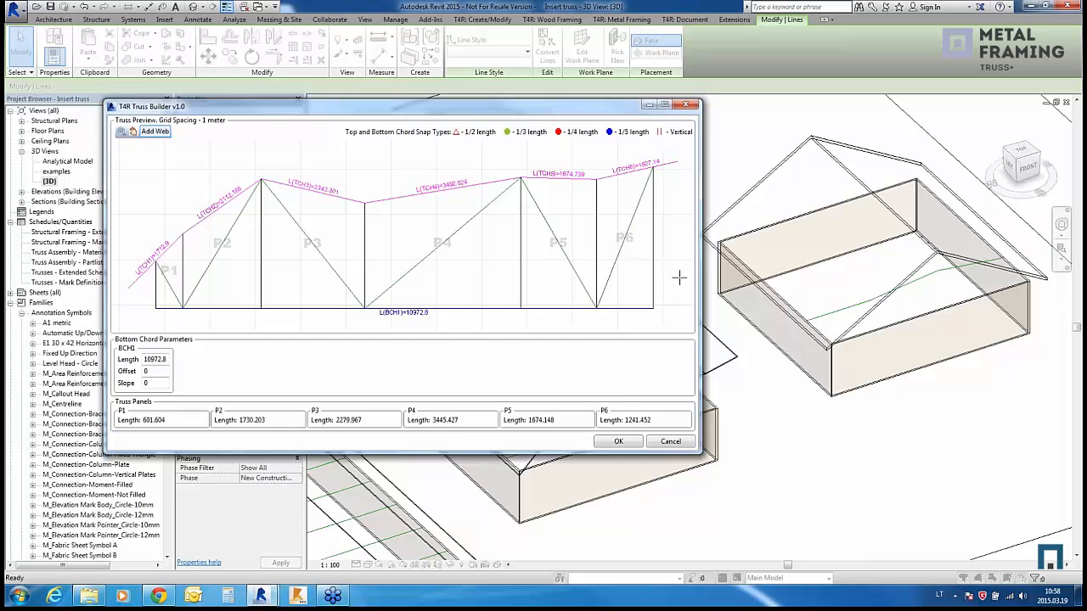
{"action": "left_click", "coordinate": [619, 443]}
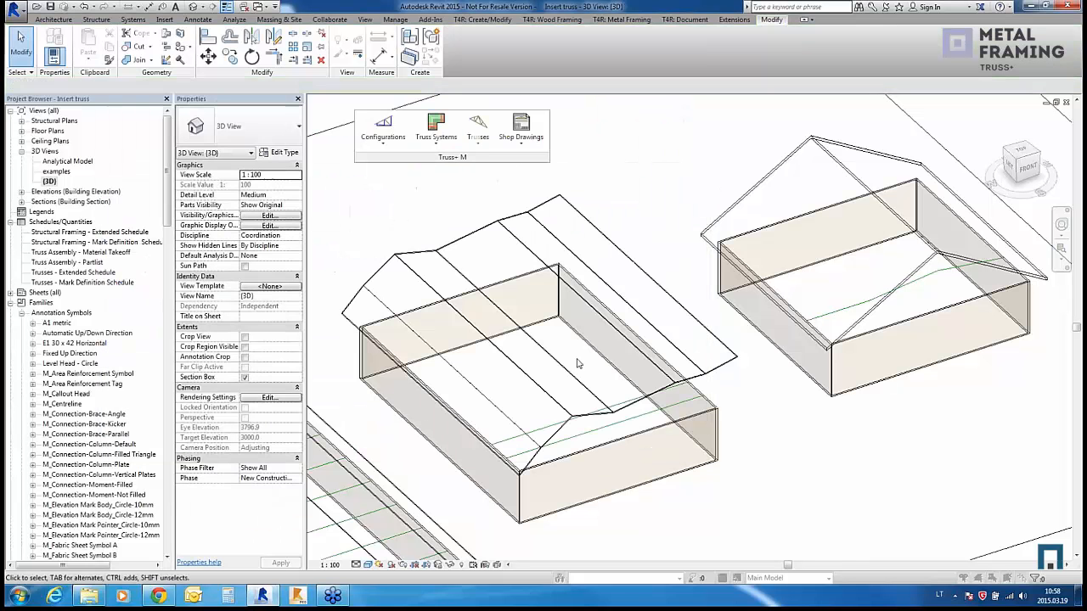
Step: Save the truss family as "New truss unique" in the Special multitype truss group and insert it
{"action": "left_click", "coordinate": [551, 255]}
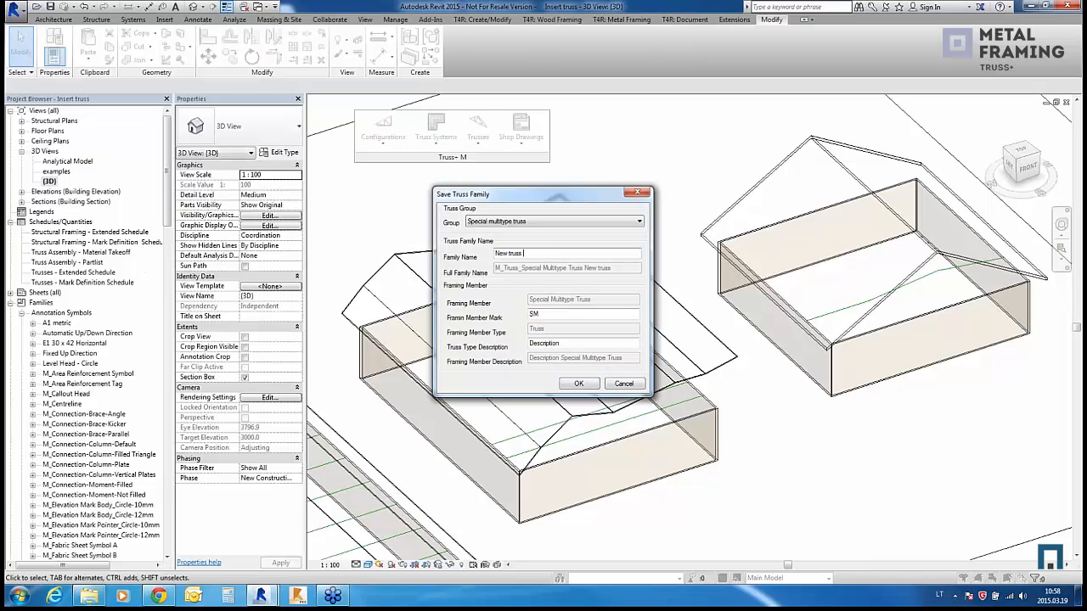
{"action": "type", "text": "unique"}
{"action": "left_click", "coordinate": [575, 384]}
{"action": "left_click", "coordinate": [576, 384]}
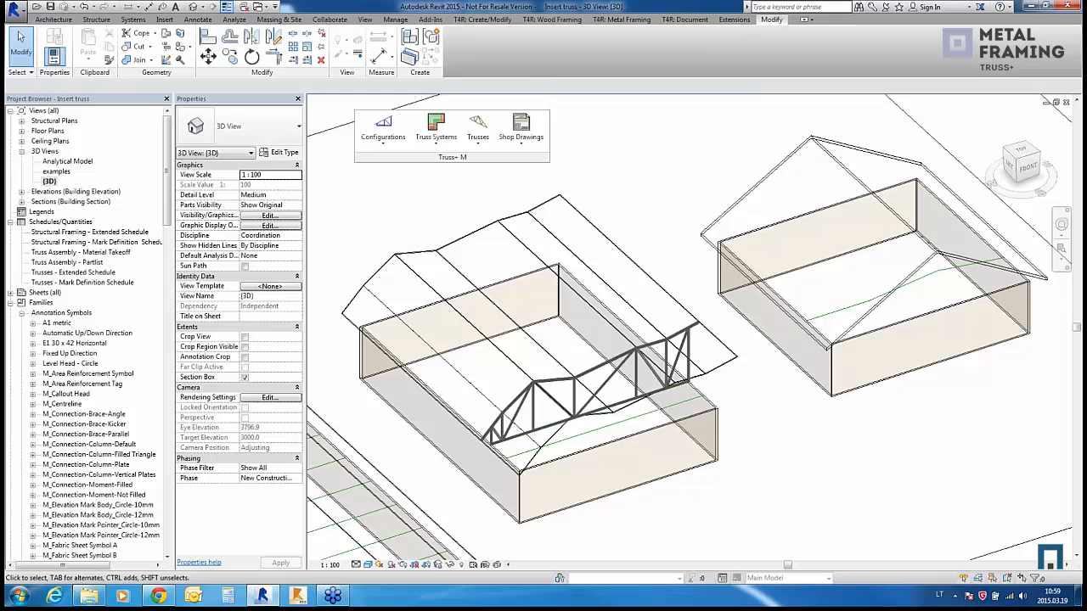
Step: Examine the new special multitype truss beneath the multi-slope roof and its properties
{"action": "middle_click_drag", "start_coordinate": [697, 478], "coordinate": [716, 496], "text": "shift"}
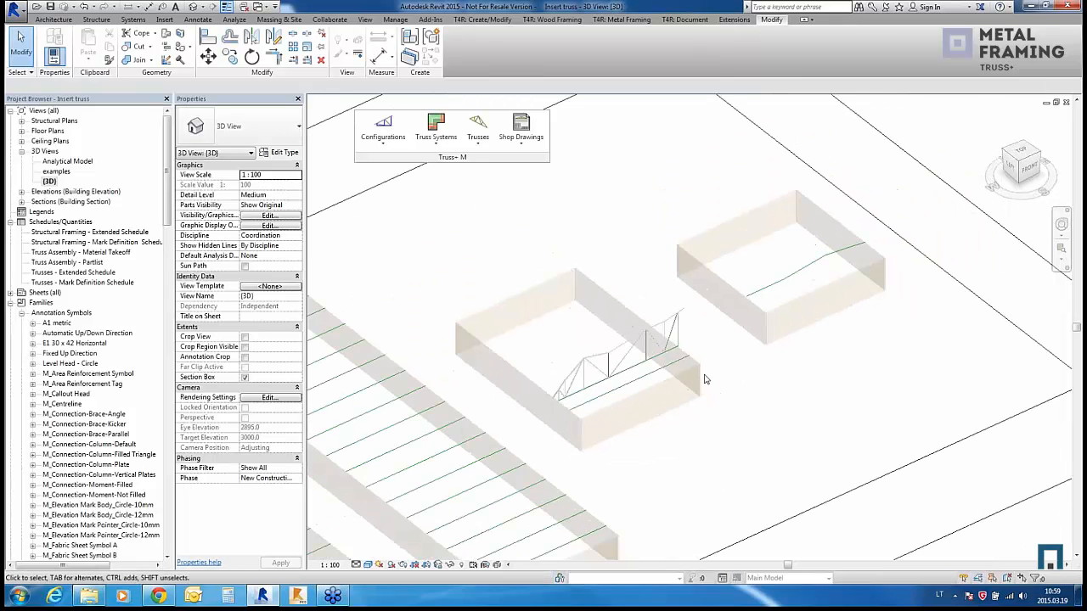
{"action": "scroll", "coordinate": [631, 253], "scroll_direction": "down", "scroll_amount": 2}
{"action": "scroll", "coordinate": [635, 287], "scroll_direction": "up", "scroll_amount": 3}
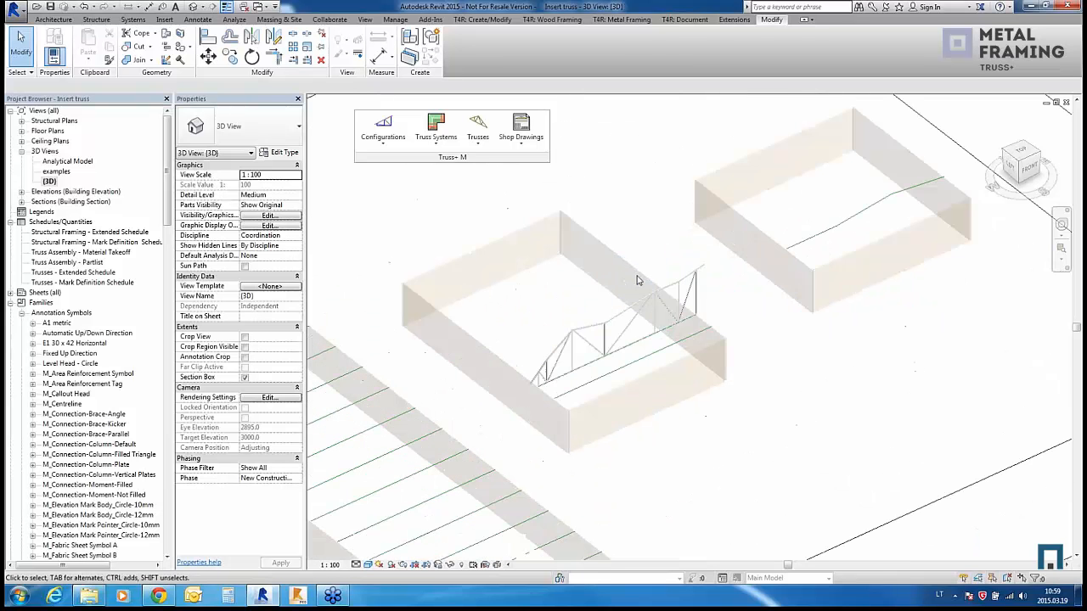
{"action": "scroll", "coordinate": [603, 293], "scroll_direction": "up", "scroll_amount": 3}
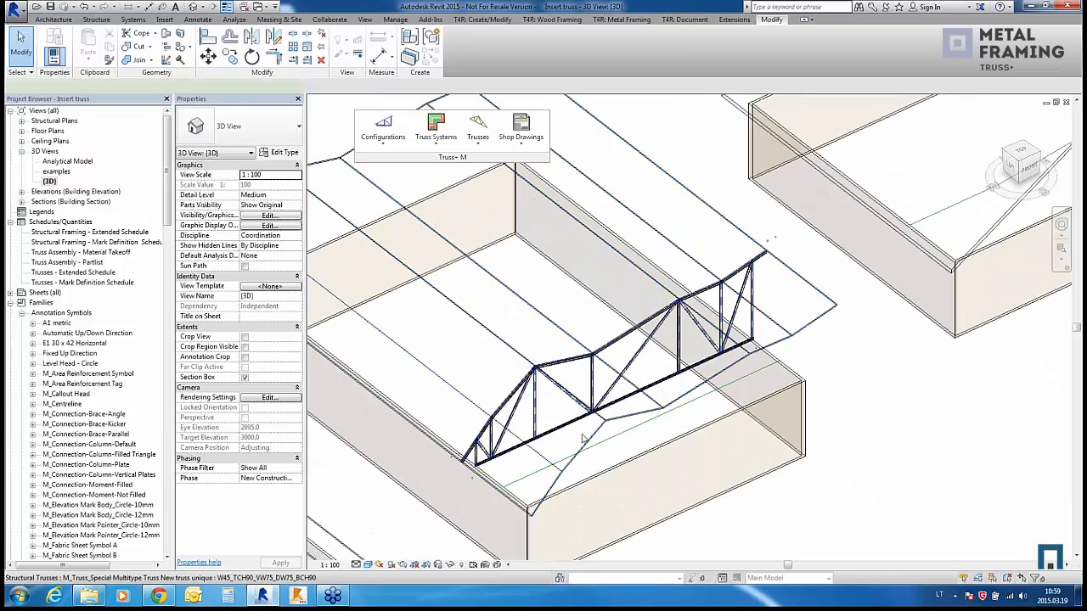
{"action": "left_click", "coordinate": [582, 438]}
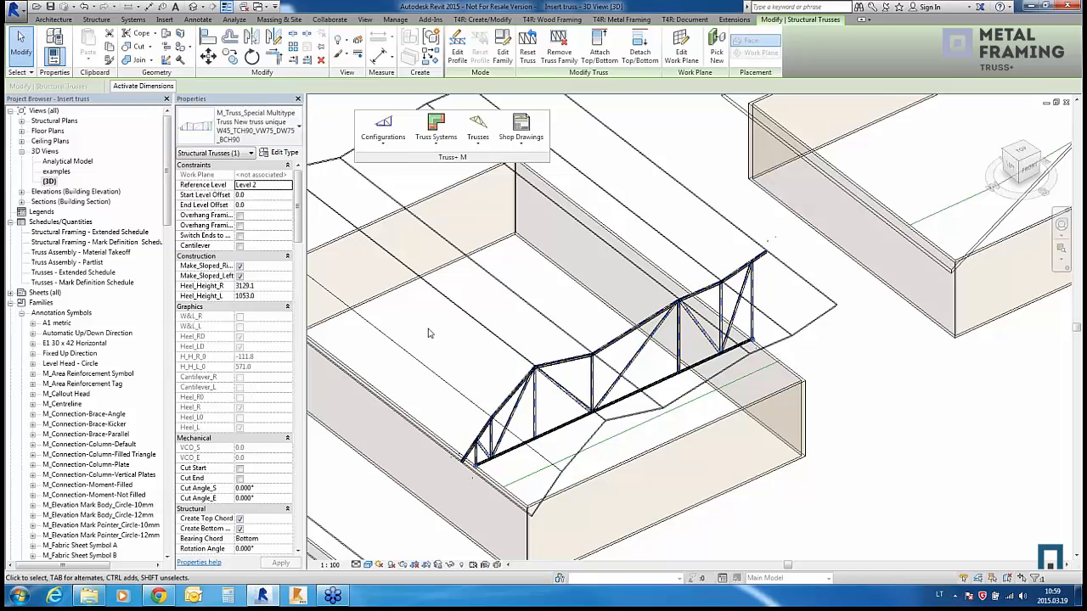
{"action": "left_click", "coordinate": [425, 376]}
{"action": "scroll", "coordinate": [419, 374], "scroll_direction": "down", "scroll_amount": 2}
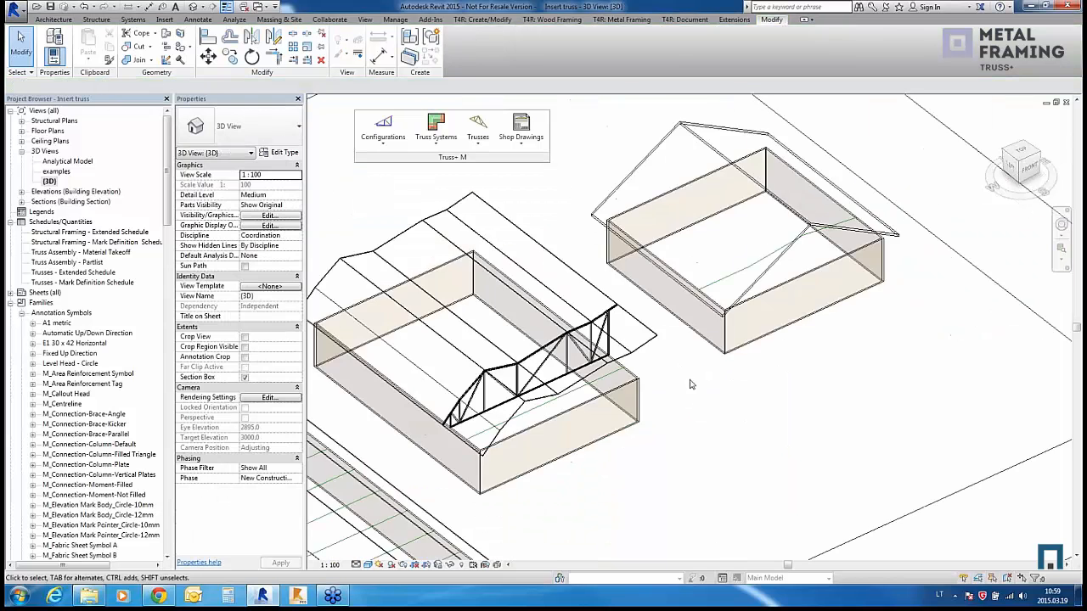
{"action": "scroll", "coordinate": [665, 397], "scroll_direction": "down", "scroll_amount": 1}
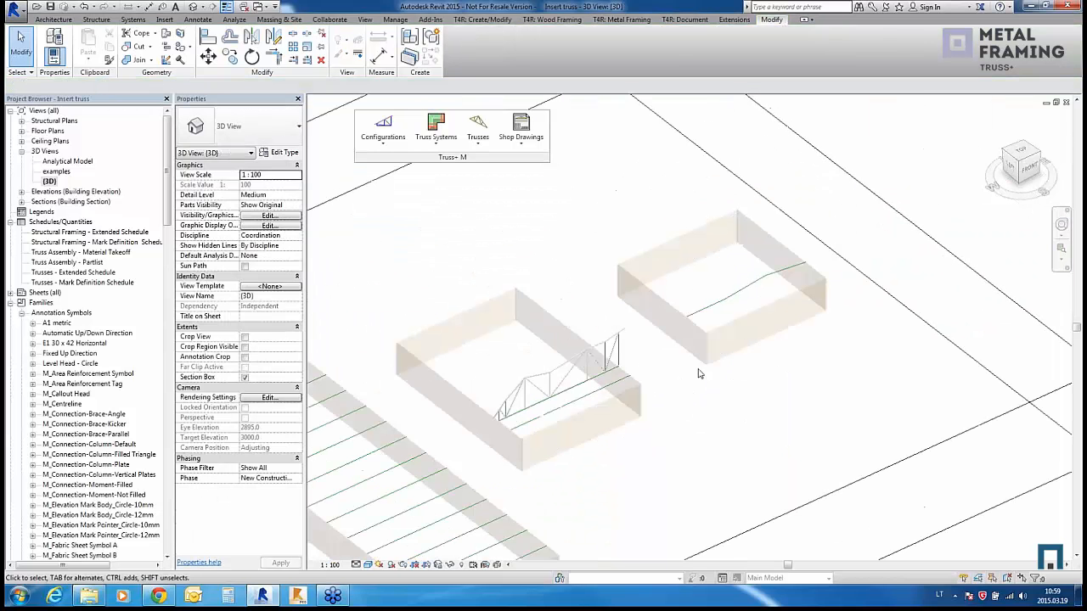
Step: Create a truss type from the chain of three sloping model lines inside the neighbouring building, using its gable roof for the top chord
{"action": "left_click", "coordinate": [1029, 167]}
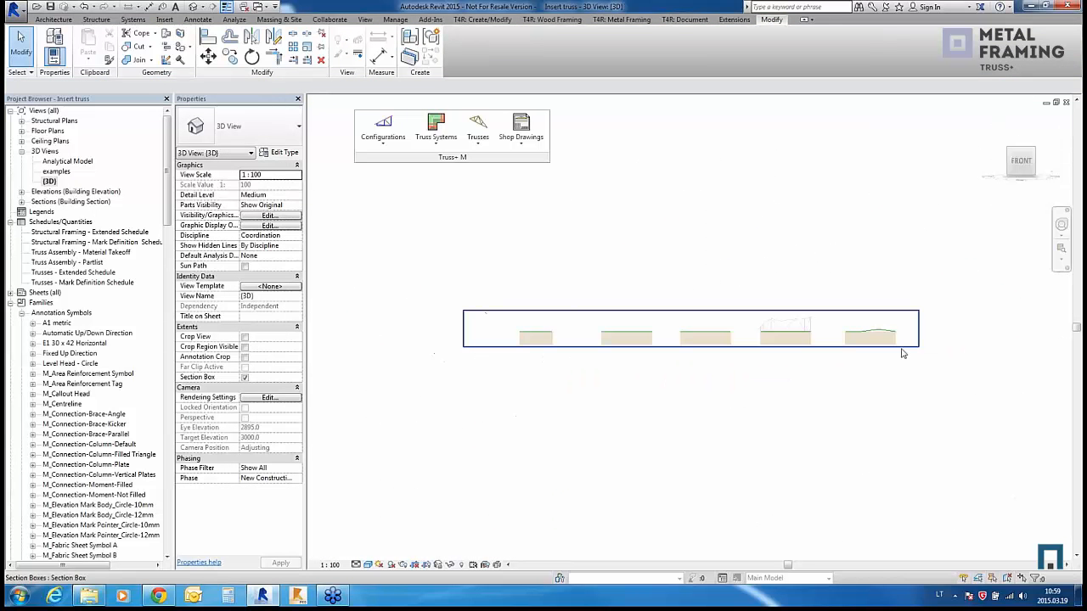
{"action": "scroll", "coordinate": [771, 347], "scroll_direction": "up", "scroll_amount": 3}
{"action": "scroll", "coordinate": [766, 348], "scroll_direction": "up", "scroll_amount": 2}
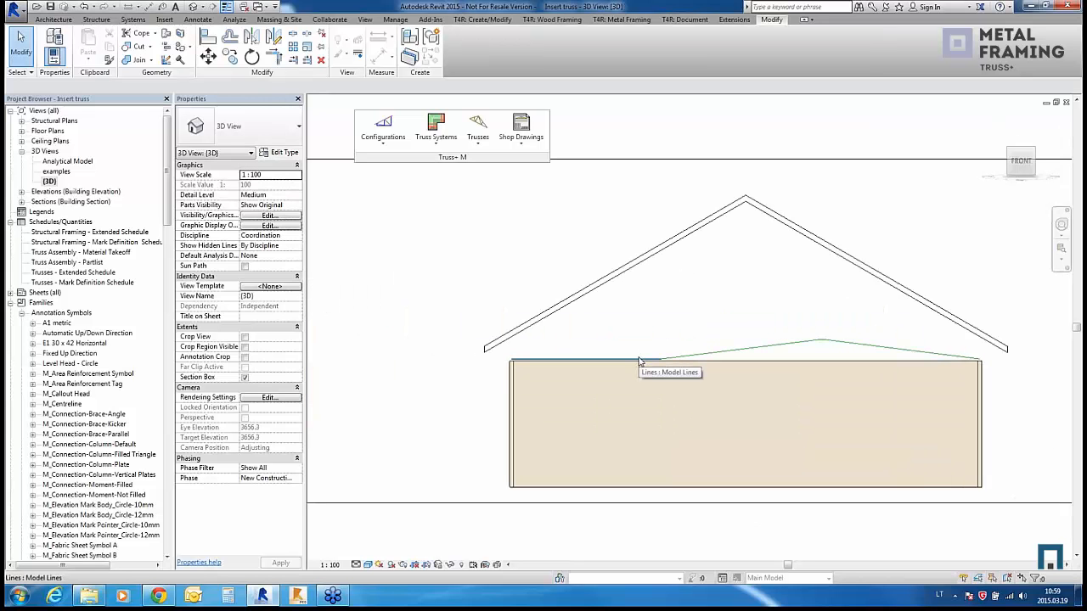
{"action": "key", "text": "Tab"}
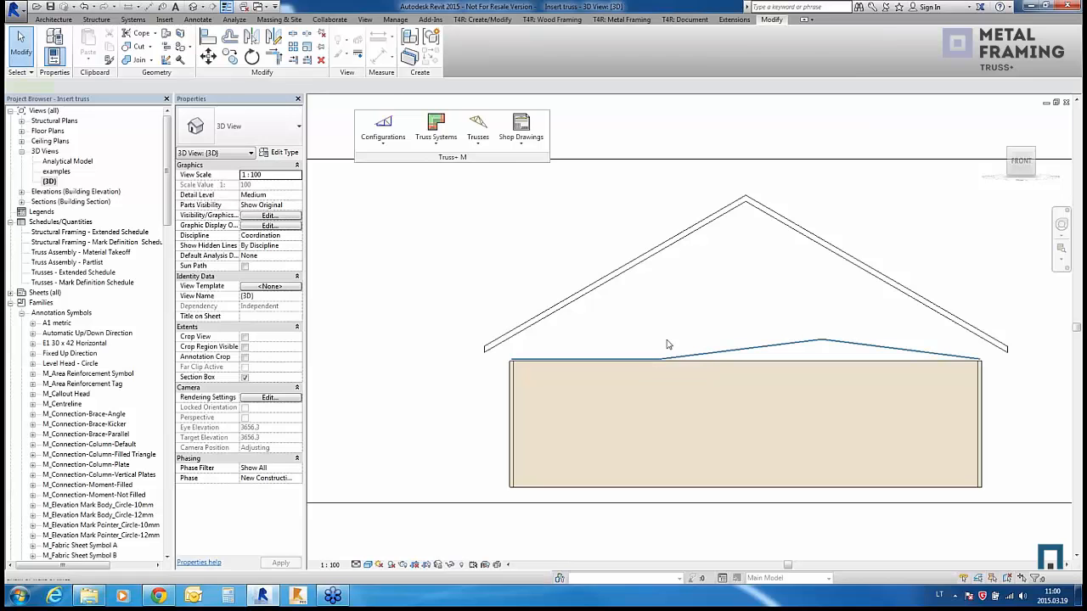
{"action": "left_click", "coordinate": [641, 361]}
{"action": "middle_click_drag", "start_coordinate": [642, 362], "coordinate": [792, 423], "text": "shift"}
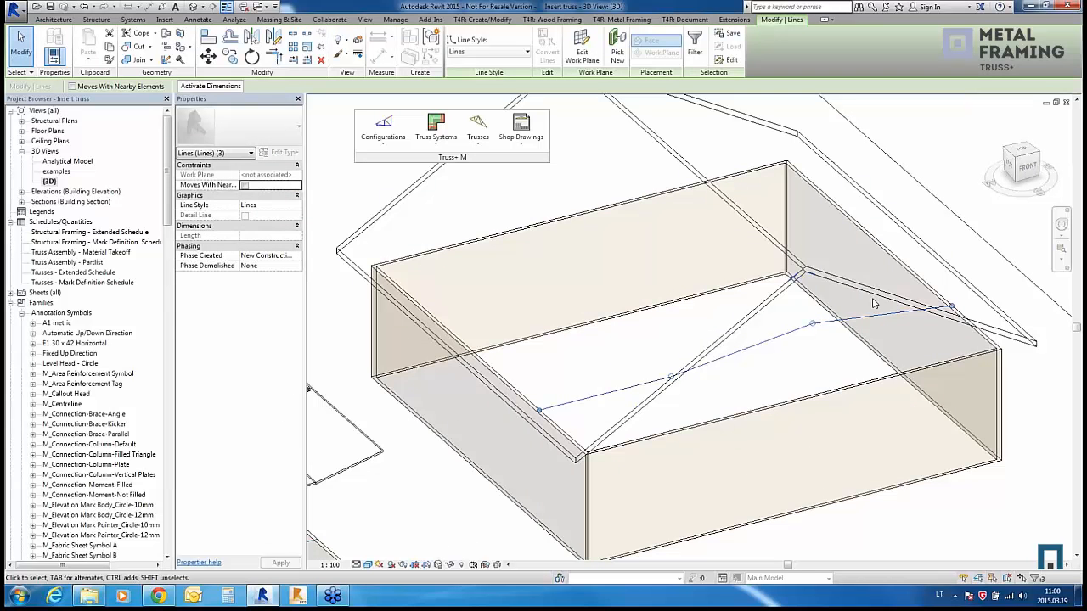
{"action": "middle_click_drag", "start_coordinate": [793, 376], "coordinate": [781, 361], "text": "shift"}
{"action": "left_click", "coordinate": [1026, 166]}
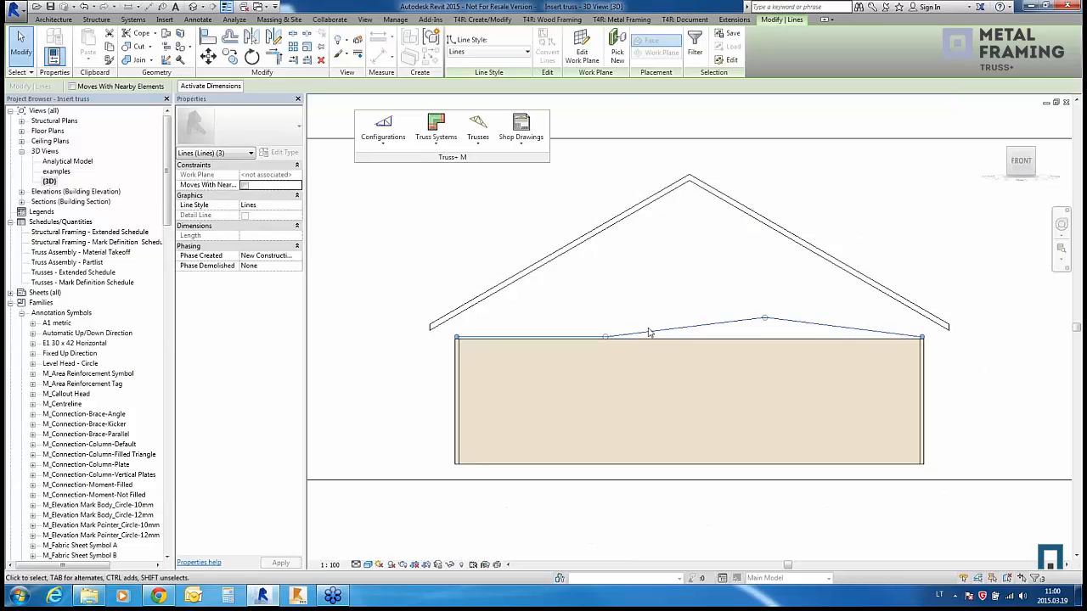
{"action": "middle_click_drag", "start_coordinate": [692, 298], "coordinate": [747, 361], "text": "shift"}
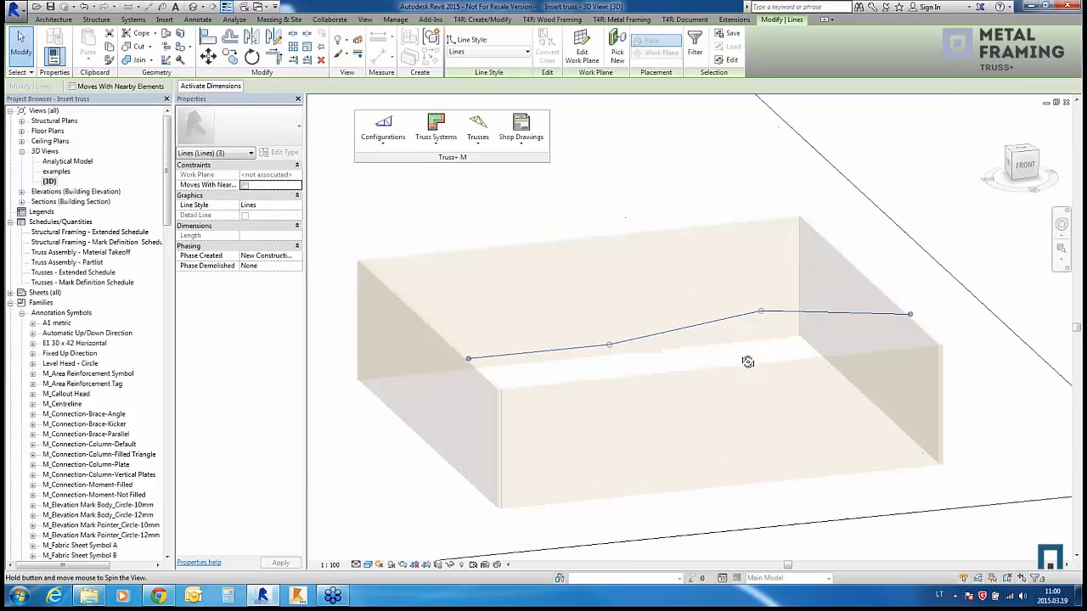
{"action": "left_click", "coordinate": [478, 146]}
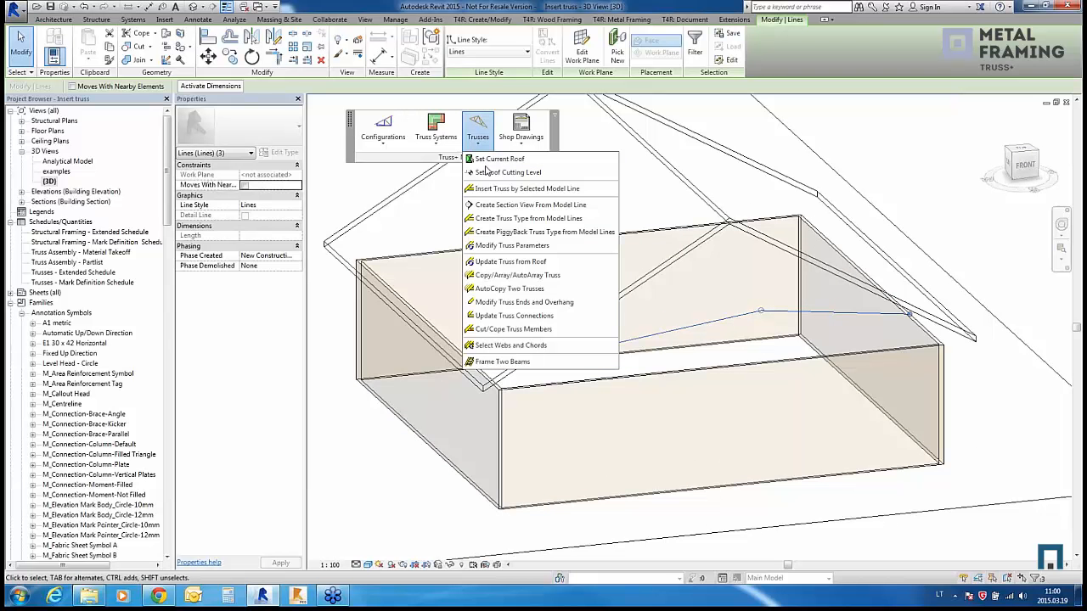
{"action": "left_click", "coordinate": [501, 221]}
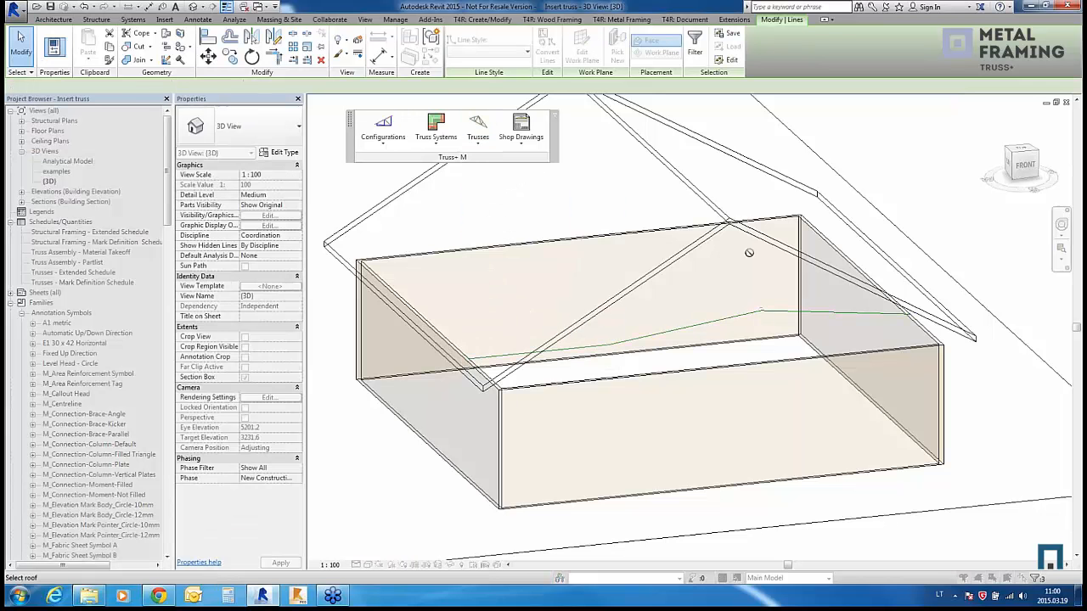
{"action": "left_click", "coordinate": [649, 282]}
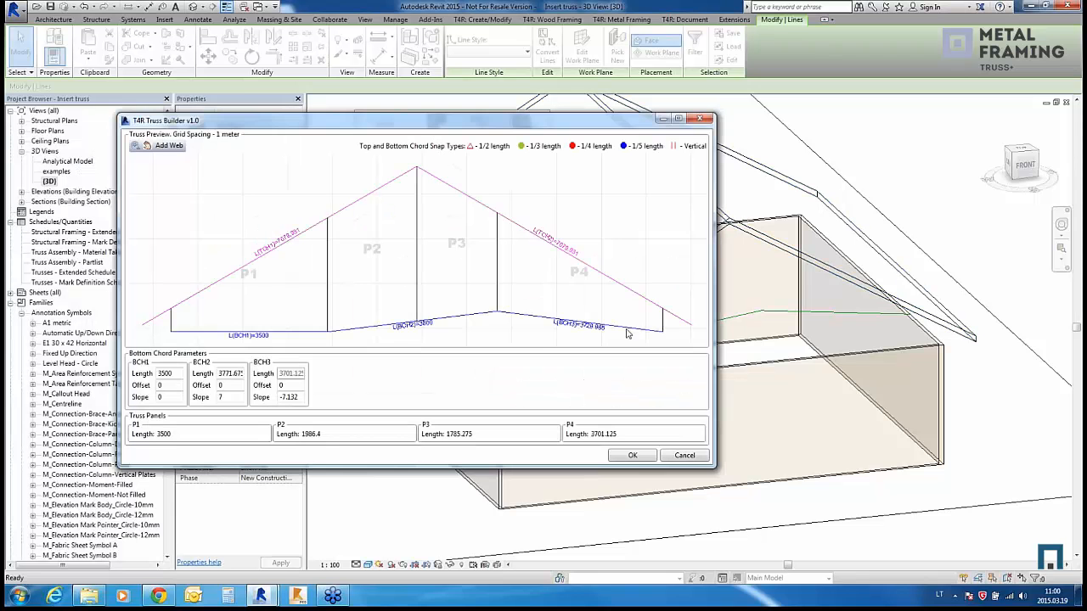
Step: Add diagonal webs from the two bottom chord joints to the ridge and to the top chord over panels P1 and P4, and accept the layout
{"action": "left_click", "coordinate": [167, 145]}
{"action": "left_click", "coordinate": [324, 331]}
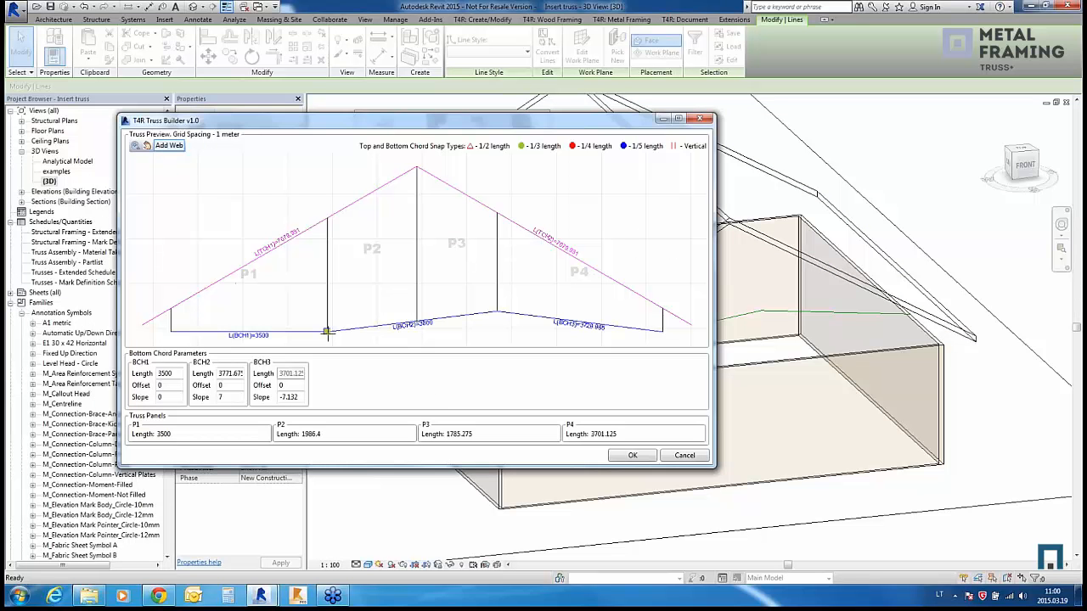
{"action": "left_click", "coordinate": [233, 273]}
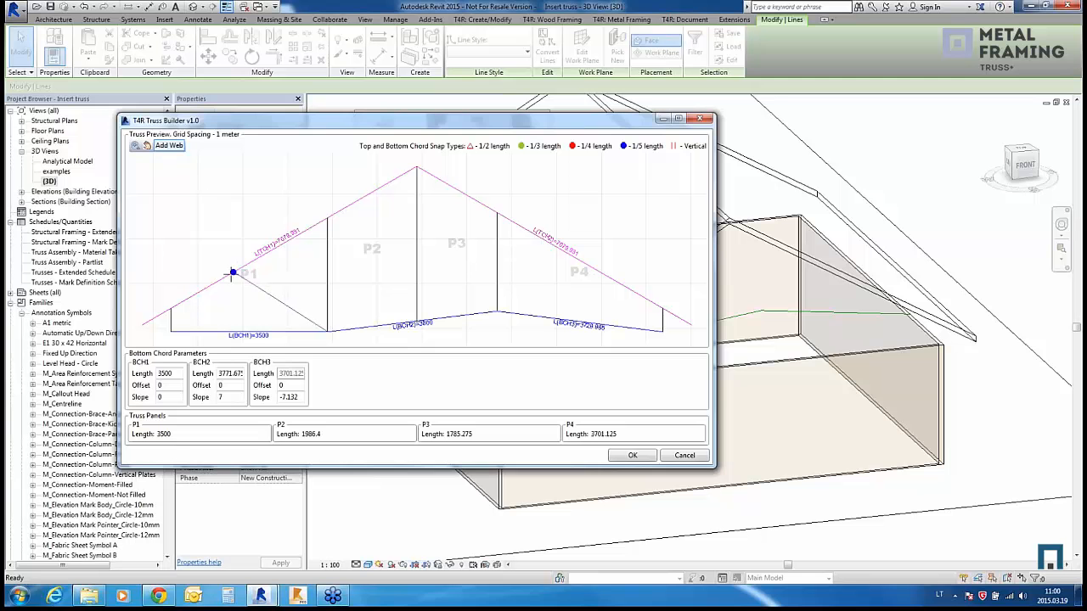
{"action": "left_click", "coordinate": [327, 332]}
{"action": "left_click", "coordinate": [416, 168]}
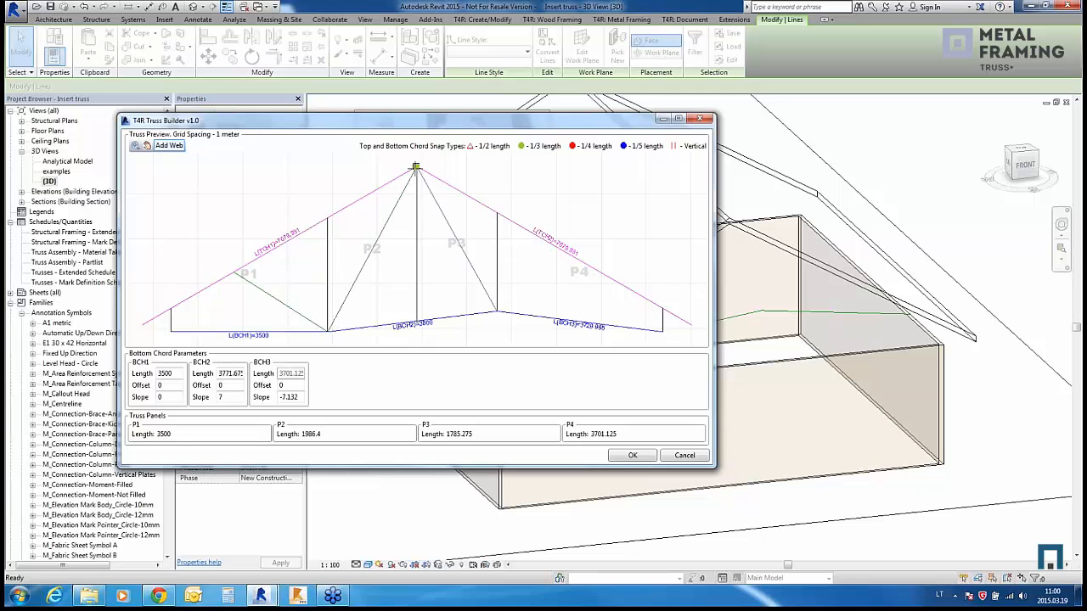
{"action": "left_click", "coordinate": [497, 311]}
{"action": "left_click", "coordinate": [577, 263]}
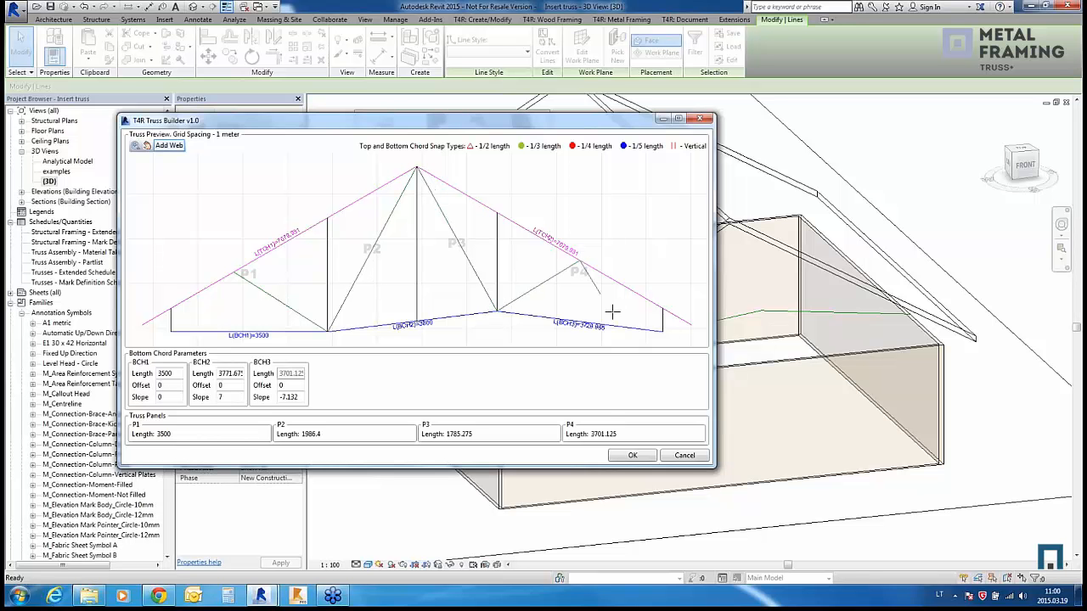
{"action": "left_click", "coordinate": [632, 456]}
Step: Save the gable truss family as "New truss++" in the Special multitype truss group and insert it
{"action": "left_click", "coordinate": [546, 256]}
{"action": "type", "text": "New truss+++"}
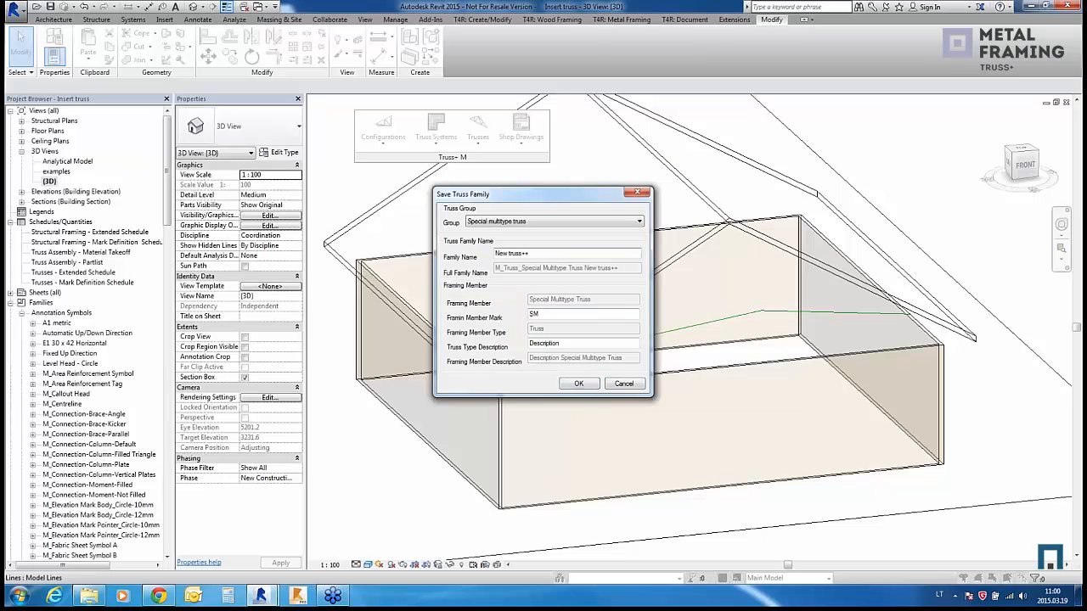
{"action": "left_click", "coordinate": [578, 383]}
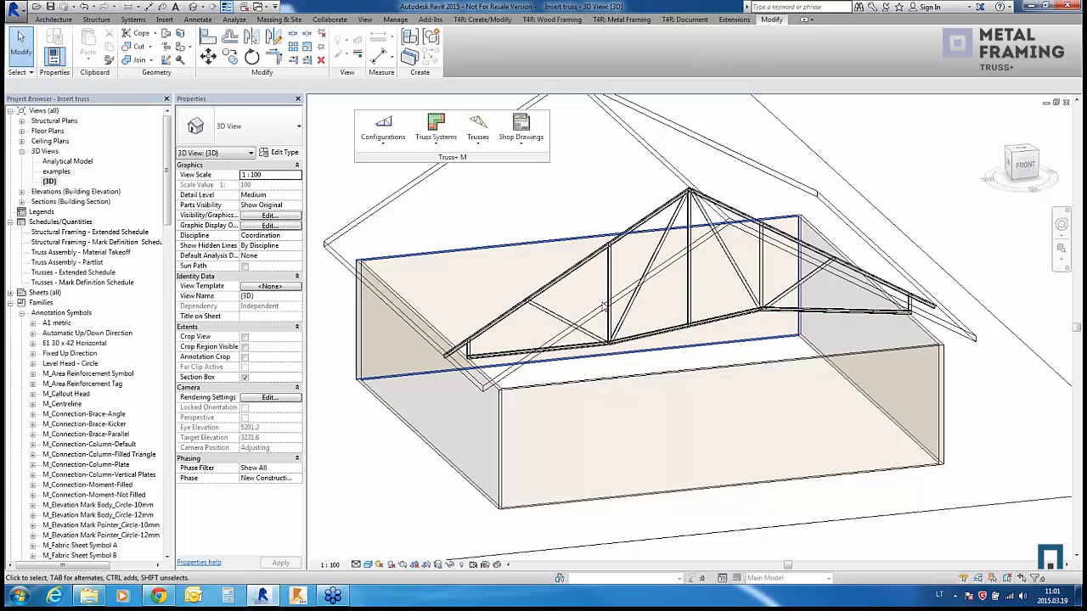
Step: Examine the inserted gable truss with its broken bottom chord alongside the other sample roofs
{"action": "left_click", "coordinate": [653, 160]}
{"action": "scroll", "coordinate": [730, 437], "scroll_direction": "down", "scroll_amount": 4}
{"action": "left_click", "coordinate": [730, 441]}
{"action": "middle_click_drag", "start_coordinate": [747, 382], "coordinate": [790, 441], "text": "shift"}
{"action": "scroll", "coordinate": [789, 441], "scroll_direction": "up", "scroll_amount": 2}
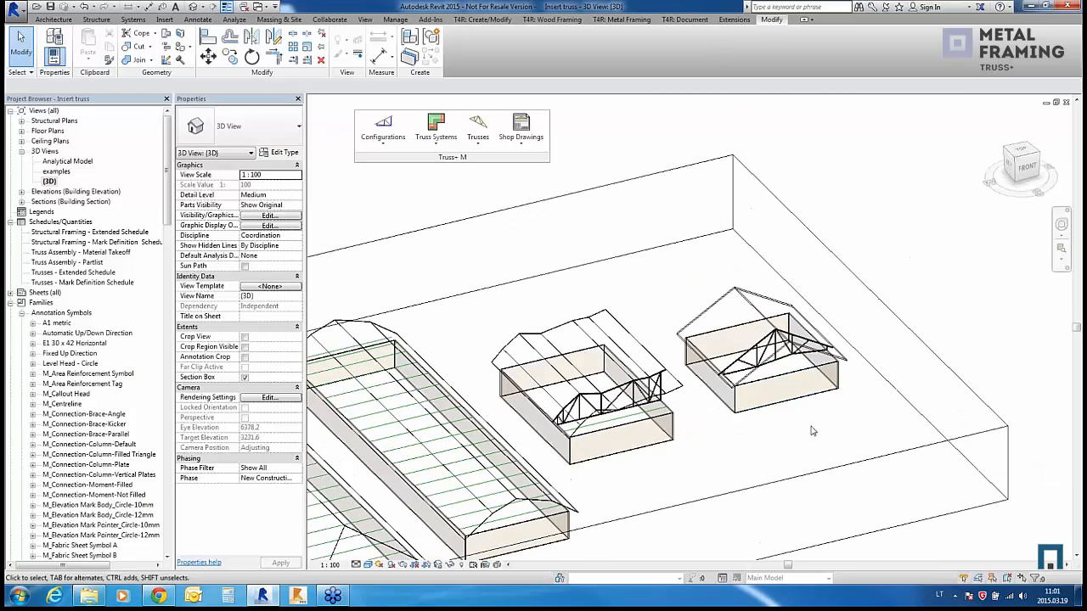
{"action": "scroll", "coordinate": [816, 437], "scroll_direction": "down", "scroll_amount": 3}
{"action": "scroll", "coordinate": [781, 447], "scroll_direction": "up", "scroll_amount": 2}
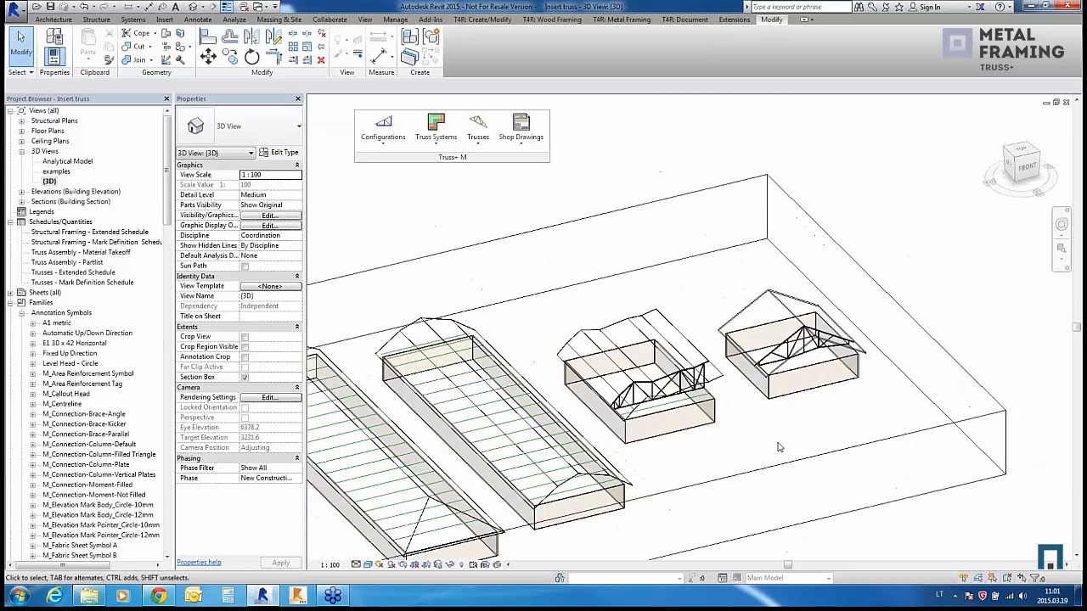
Step: Open the examples 3D view and examine the truss arrangements on its sample roofs
{"action": "double_click", "coordinate": [56, 171]}
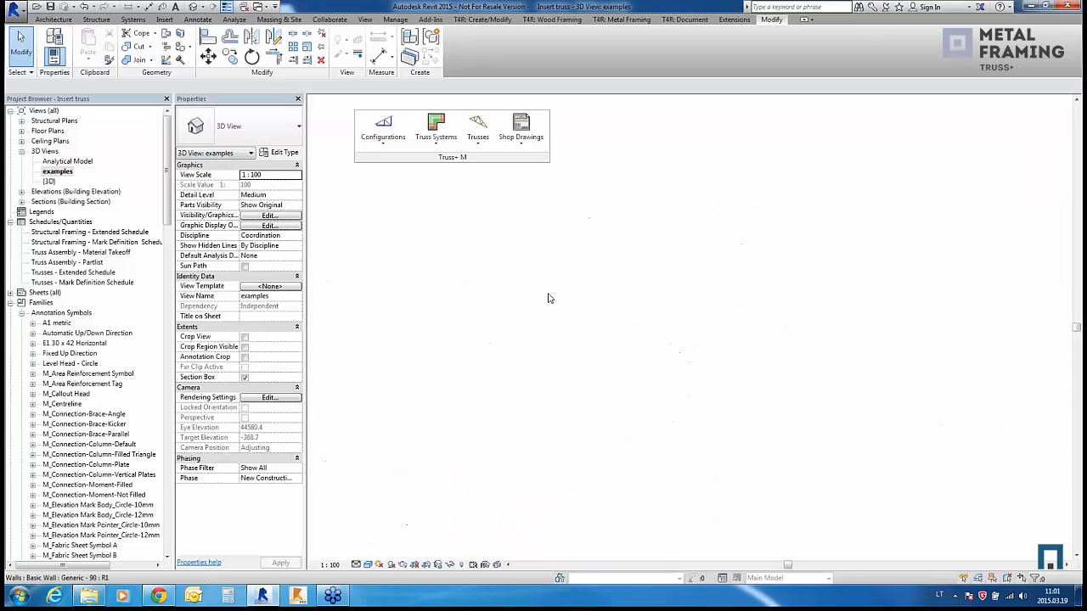
{"action": "scroll", "coordinate": [504, 442], "scroll_direction": "up", "scroll_amount": 2}
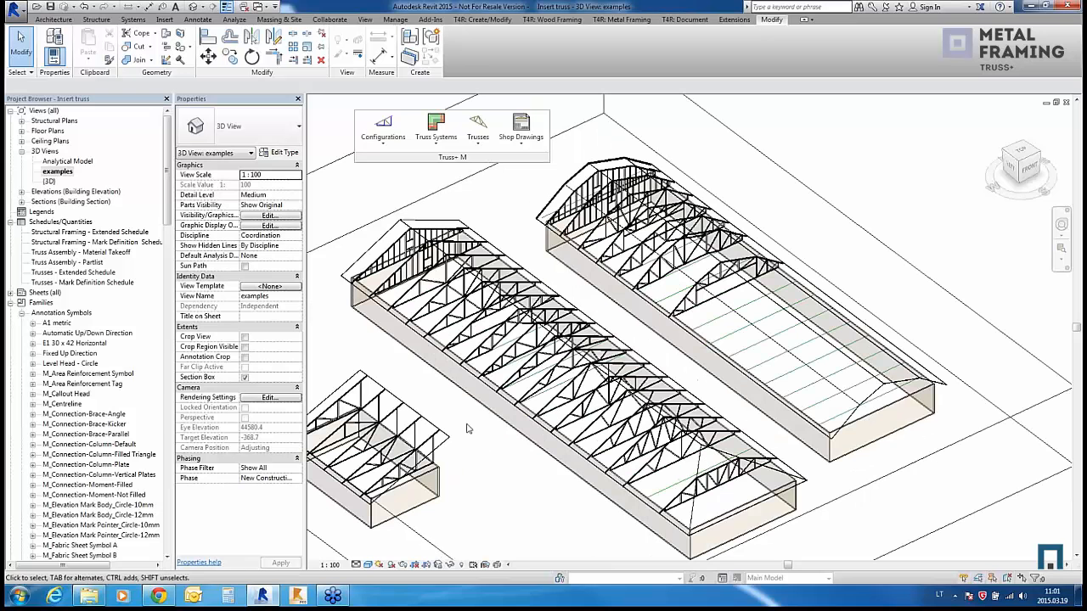
{"action": "scroll", "coordinate": [404, 338], "scroll_direction": "up", "scroll_amount": 2}
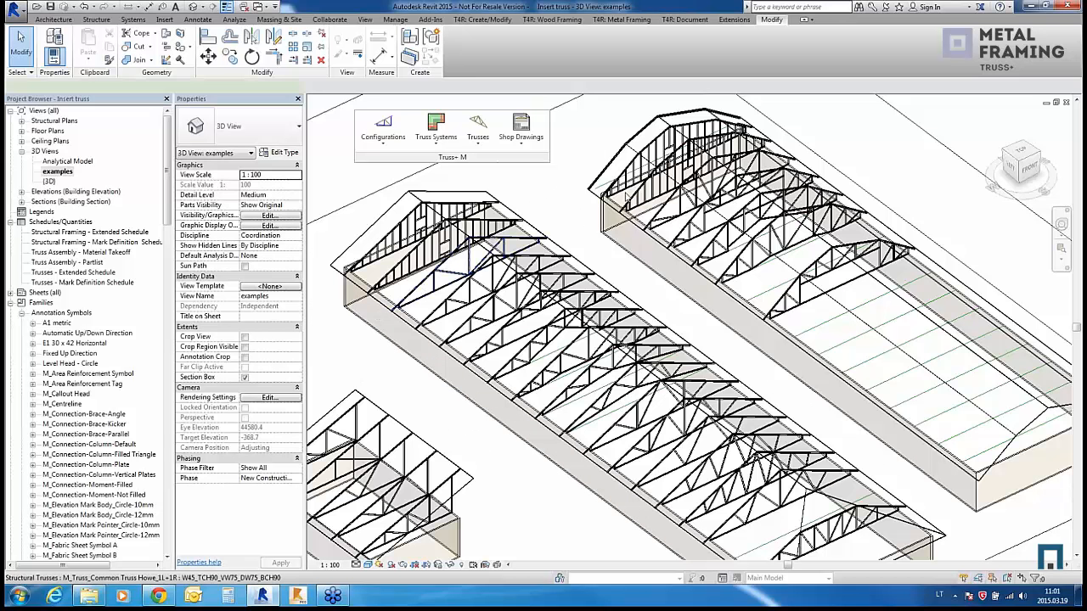
Step: Select a Common Truss Howe truss on the middle sample roof and review the Example shop drawing configuration without changing it
{"action": "left_click", "coordinate": [501, 248]}
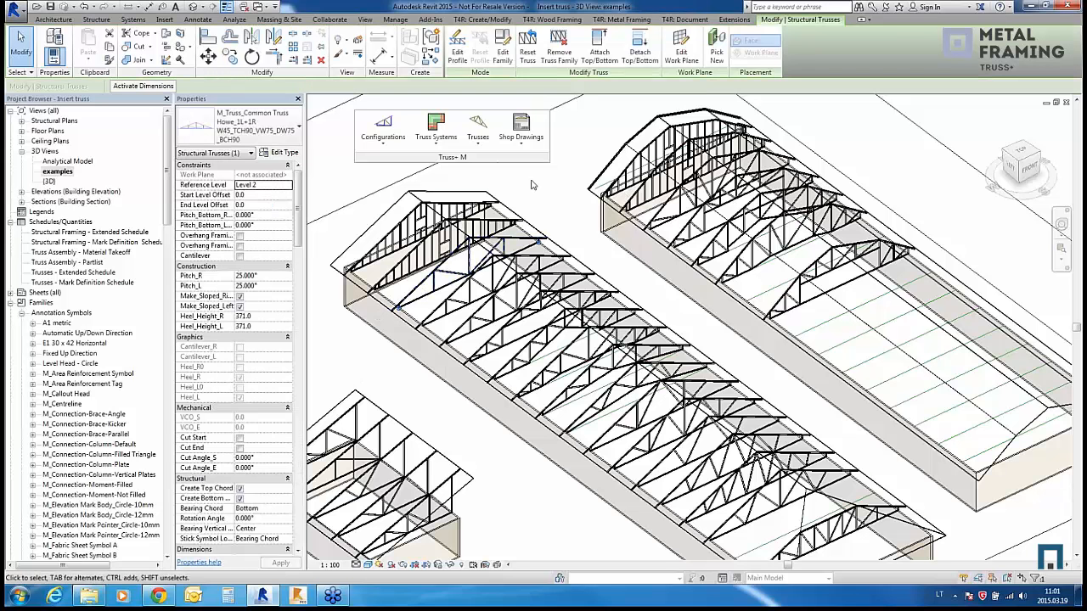
{"action": "left_click", "coordinate": [525, 139]}
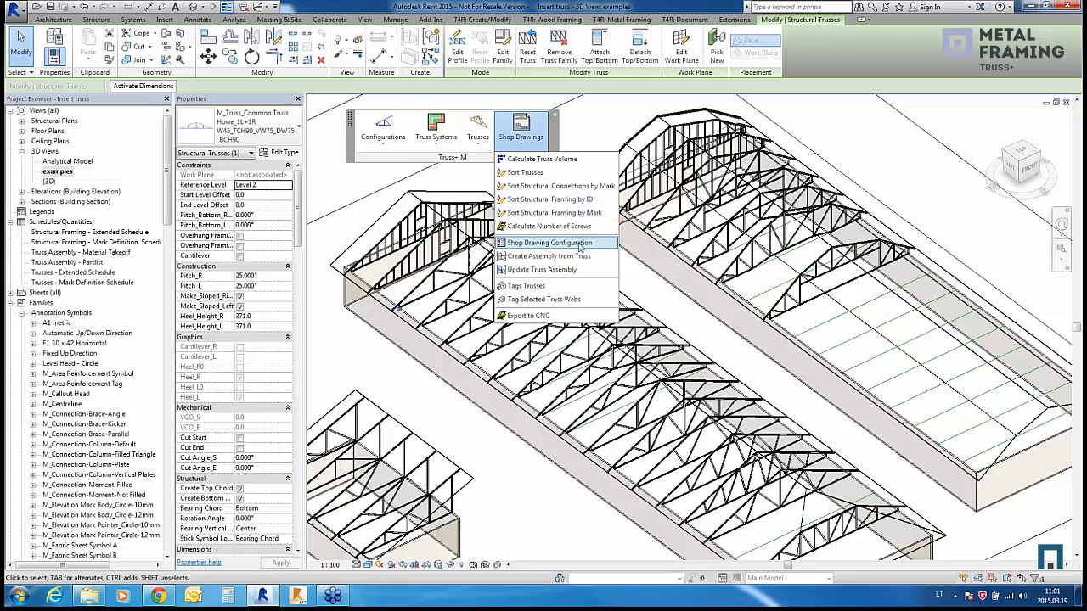
{"action": "left_click", "coordinate": [565, 244]}
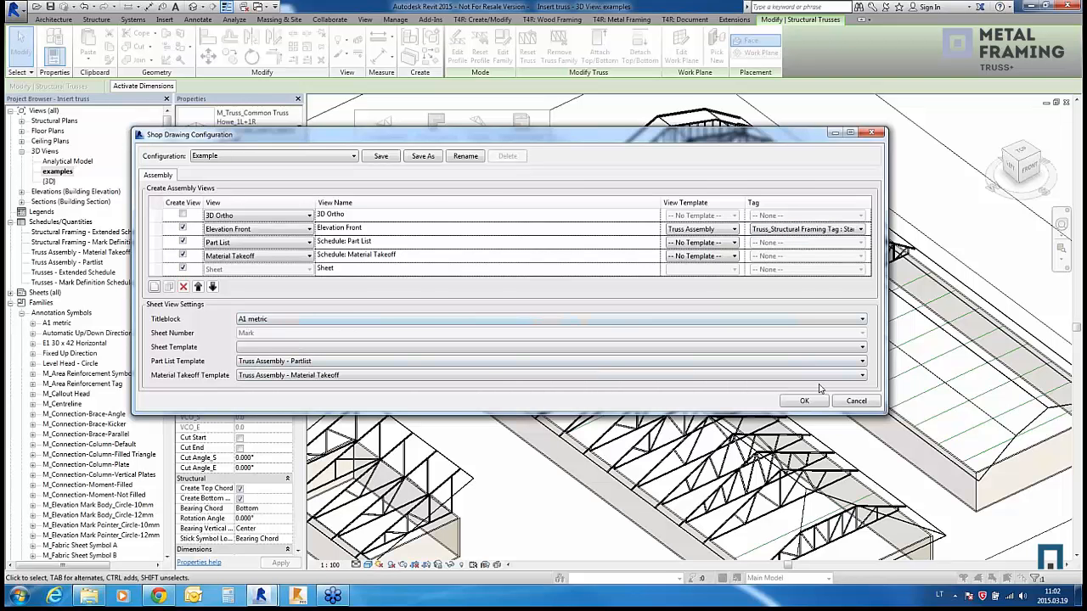
{"action": "left_click", "coordinate": [854, 401]}
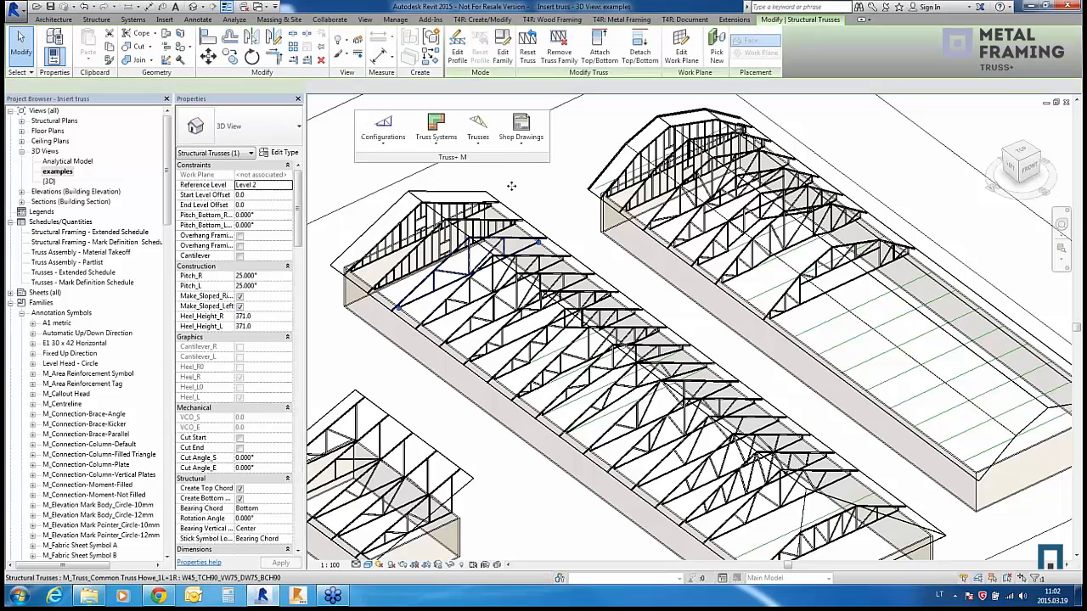
Step: Create an assembly from the selected Howe truss and open the assembly's Elevation Front detail view
{"action": "left_click", "coordinate": [527, 145]}
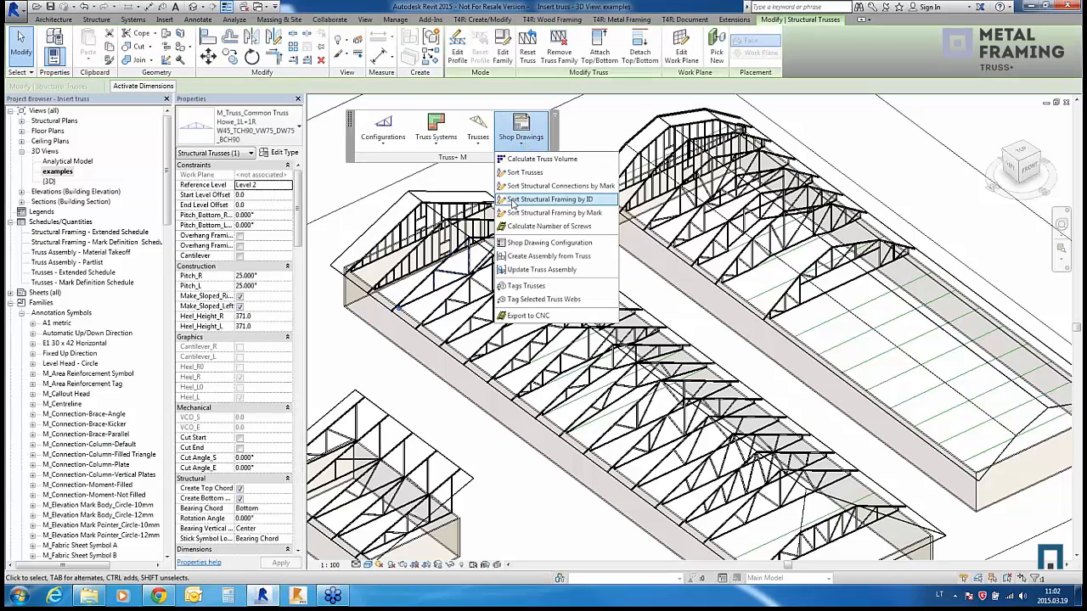
{"action": "left_click", "coordinate": [558, 257]}
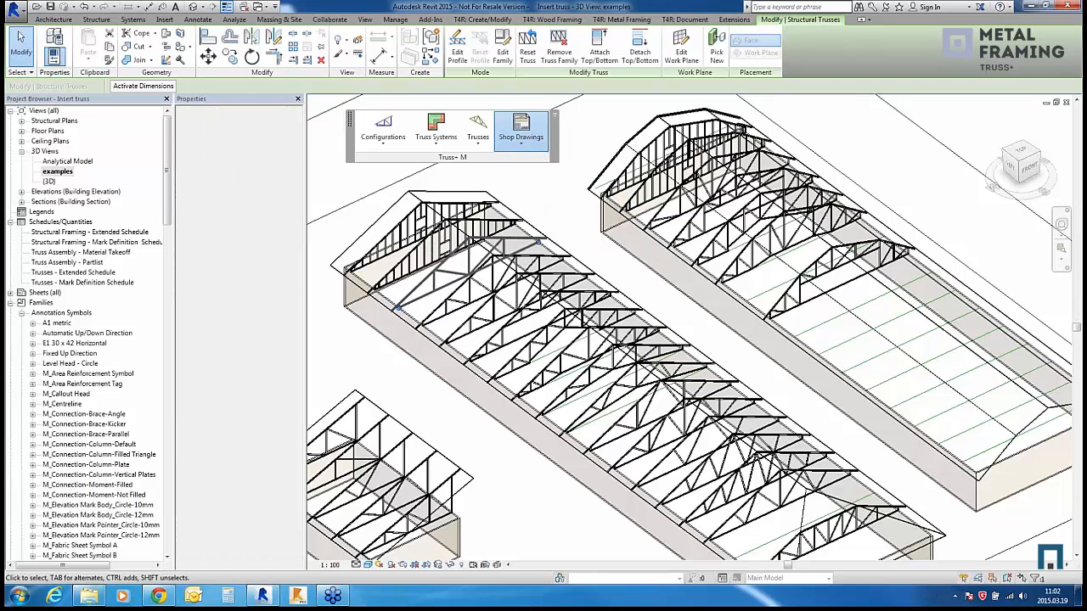
{"action": "left_click_drag", "start_coordinate": [167, 193], "coordinate": [192, 549]}
{"action": "double_click", "coordinate": [51, 555]}
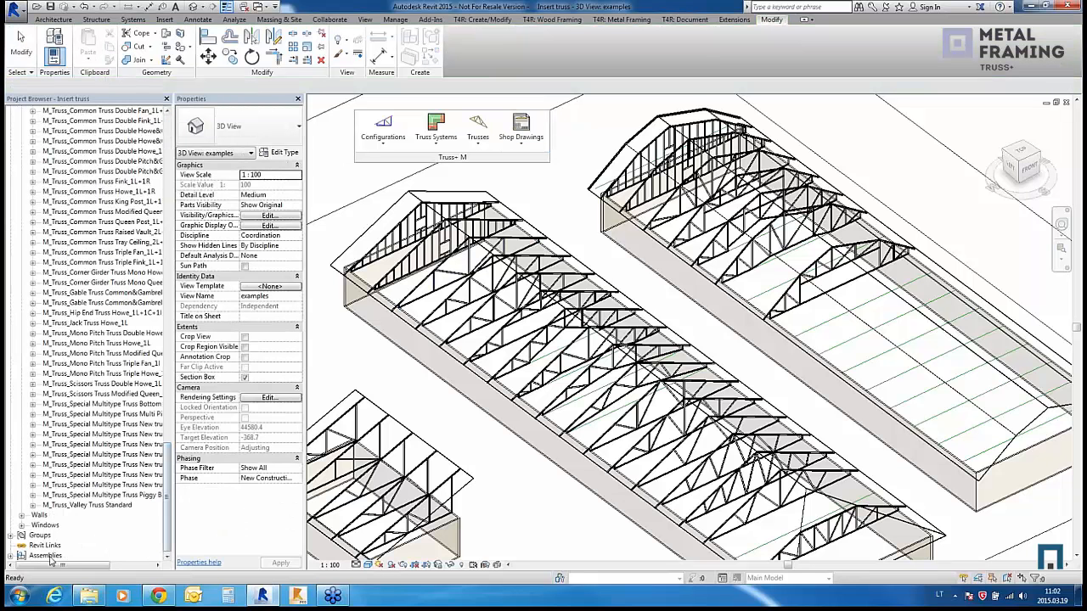
{"action": "double_click", "coordinate": [40, 556]}
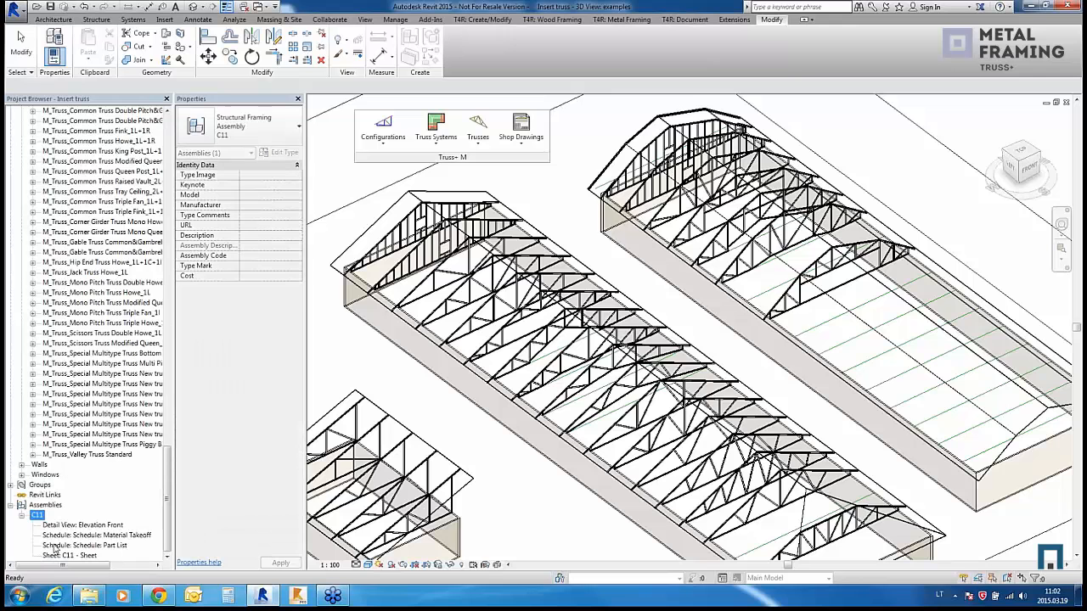
{"action": "double_click", "coordinate": [68, 524]}
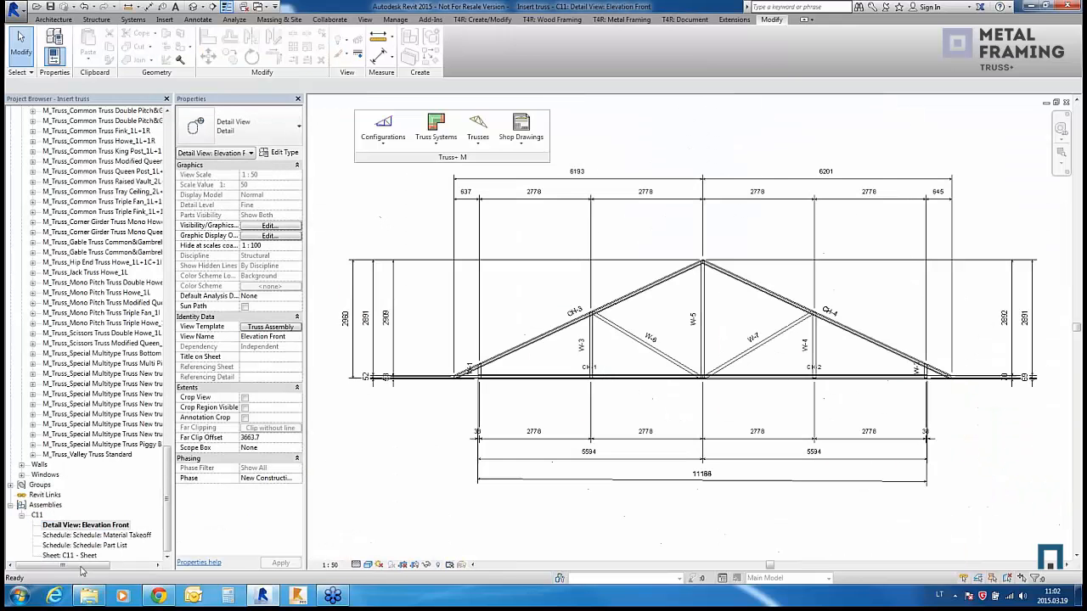
Step: Open the C11 assembly sheet and place the Elevation Front view in the upper part of the drawing area
{"action": "double_click", "coordinate": [89, 557]}
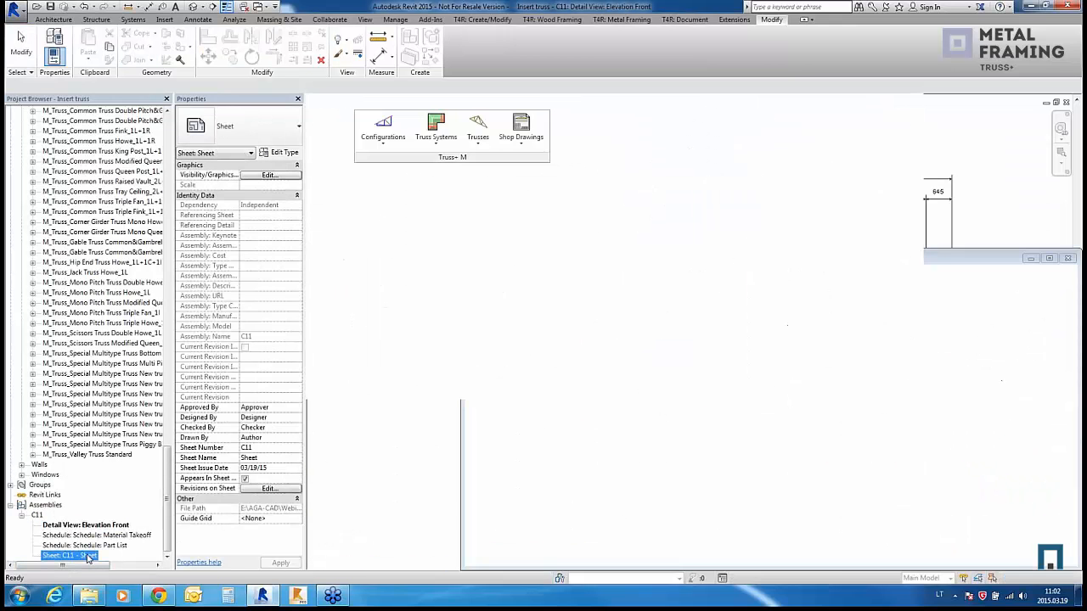
{"action": "left_click", "coordinate": [83, 525]}
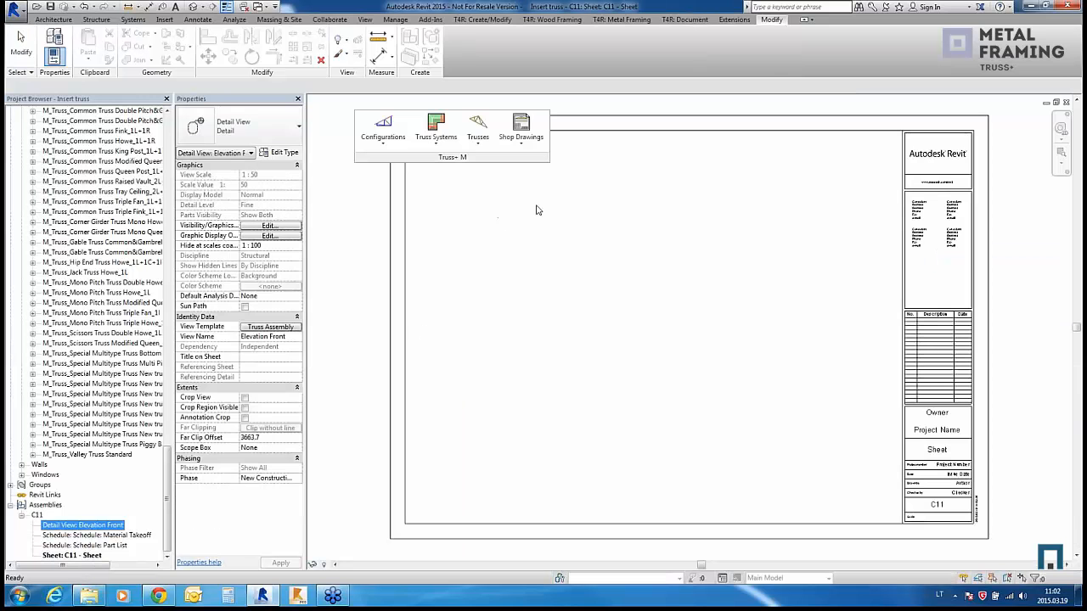
{"action": "left_click", "coordinate": [567, 226]}
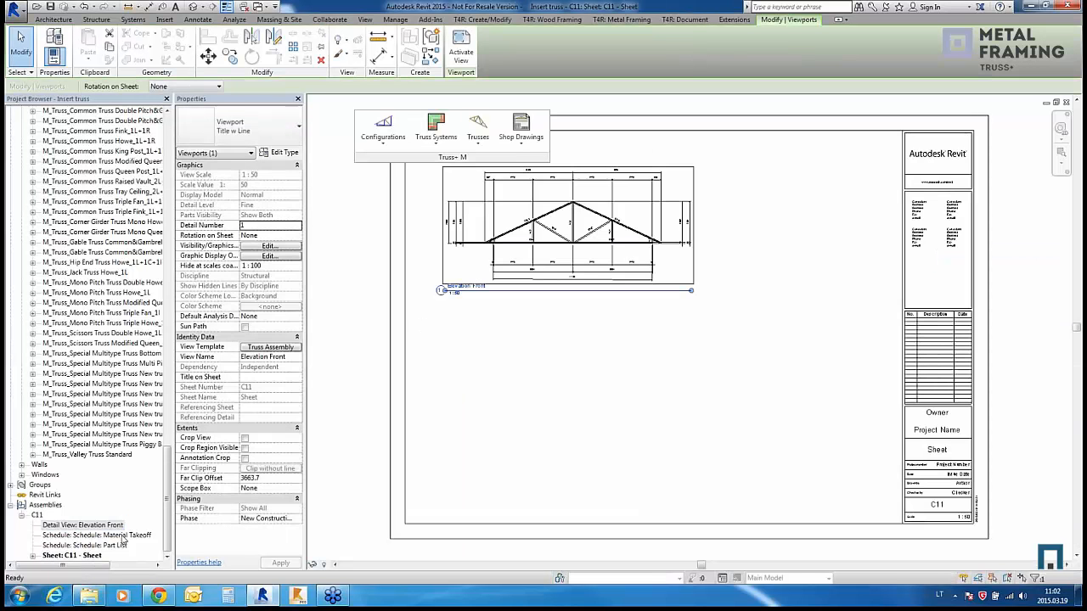
Step: Place the Part List schedule below the elevation on the sheet and the Material Takeoff schedule to its right
{"action": "left_click_drag", "start_coordinate": [113, 545], "coordinate": [550, 374]}
{"action": "left_click", "coordinate": [556, 365]}
{"action": "left_click_drag", "start_coordinate": [136, 535], "coordinate": [786, 357]}
{"action": "left_click", "coordinate": [710, 322]}
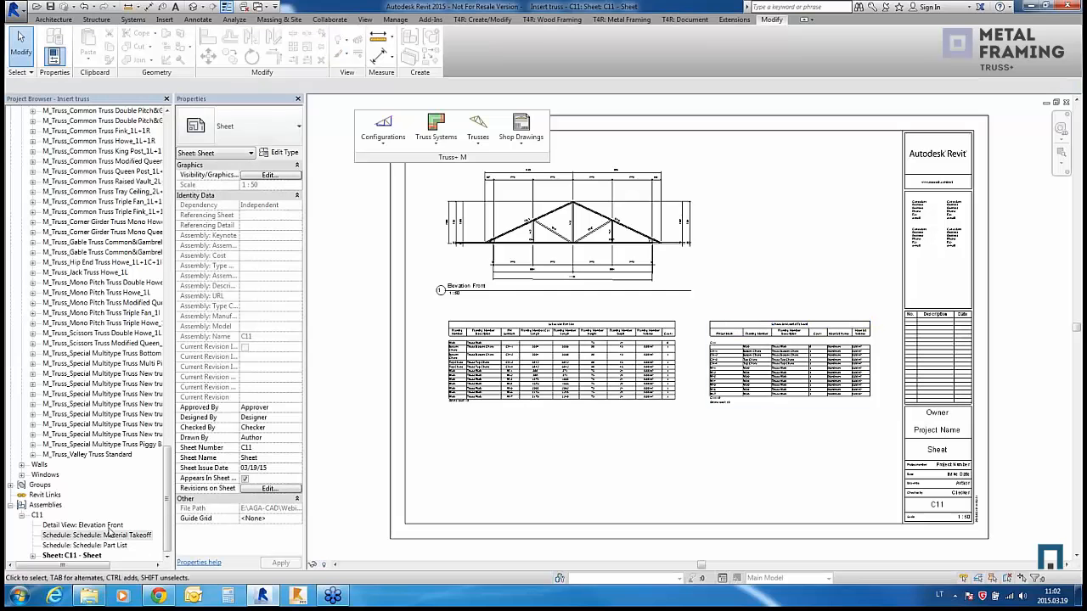
Step: Set the sheet template to "C11 - C11 - Sheet" in the Example shop drawing configuration and accept it
{"action": "left_click", "coordinate": [517, 143]}
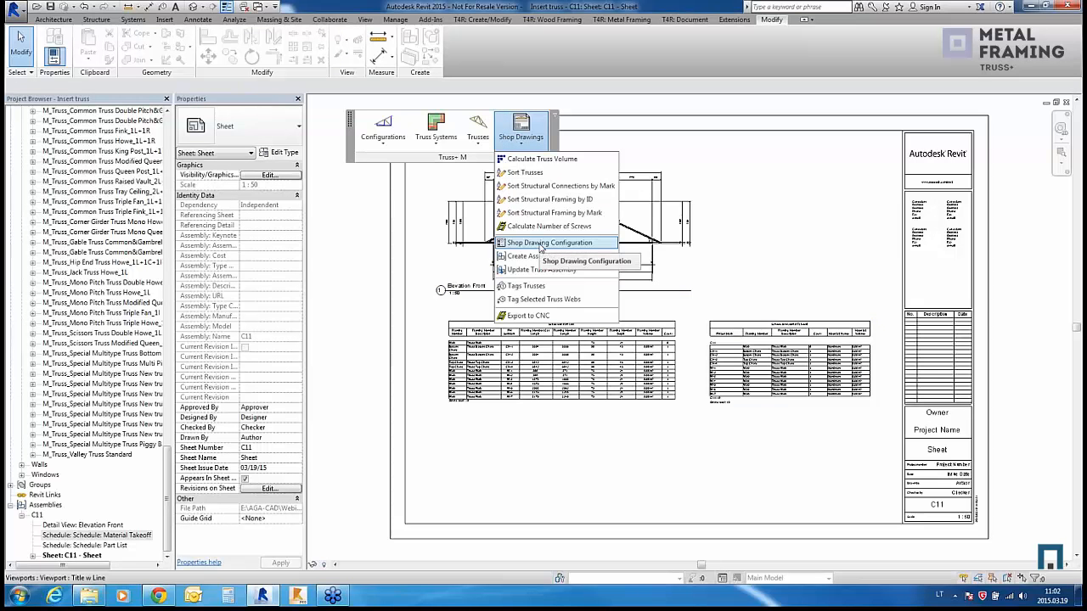
{"action": "left_click", "coordinate": [543, 243]}
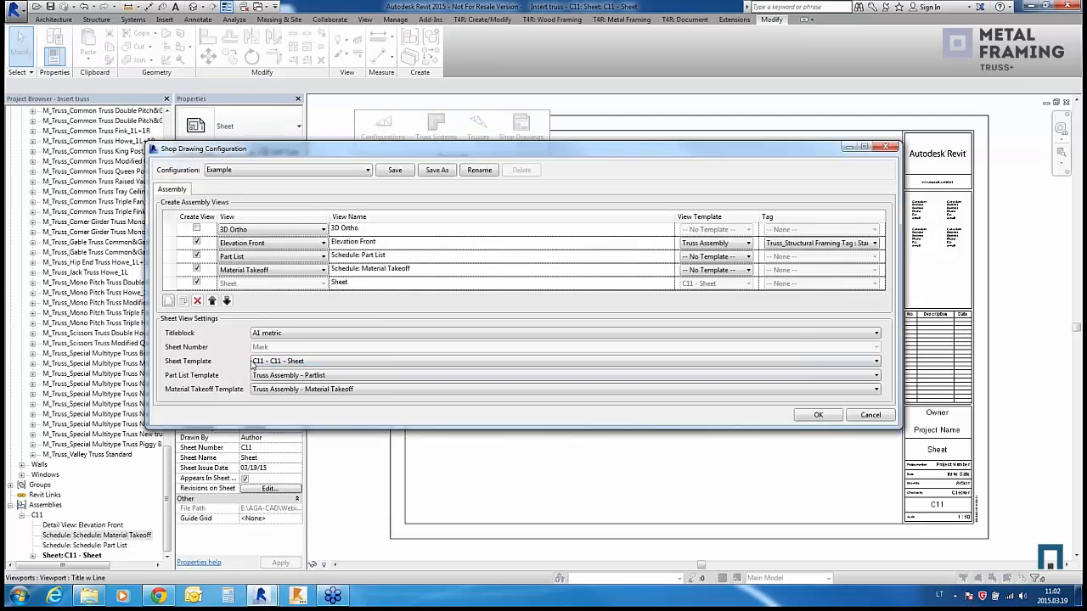
{"action": "left_click", "coordinate": [264, 365]}
{"action": "left_click", "coordinate": [230, 382]}
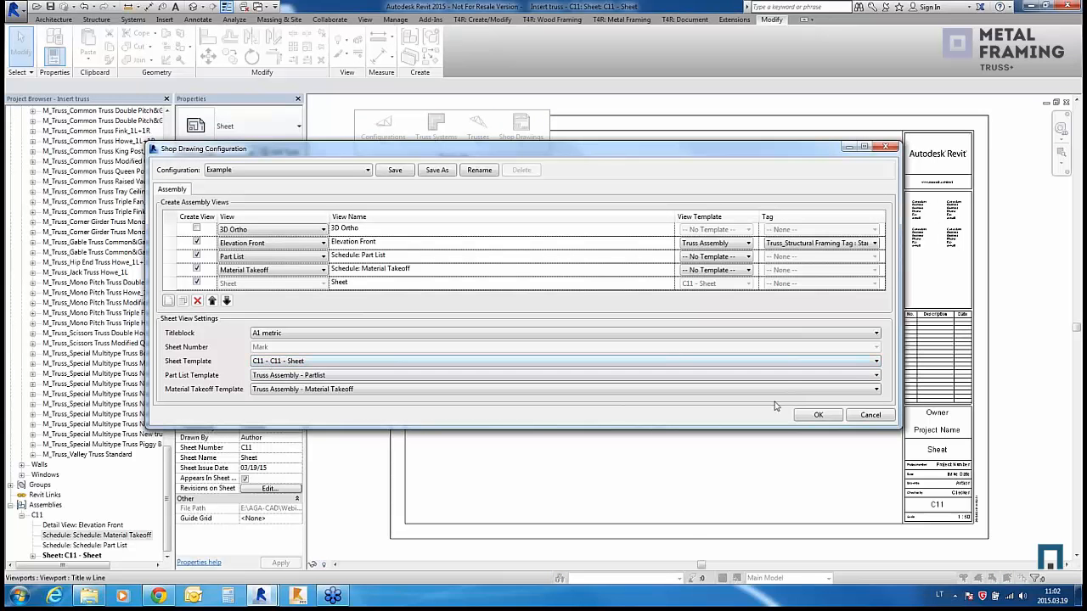
{"action": "left_click", "coordinate": [816, 415]}
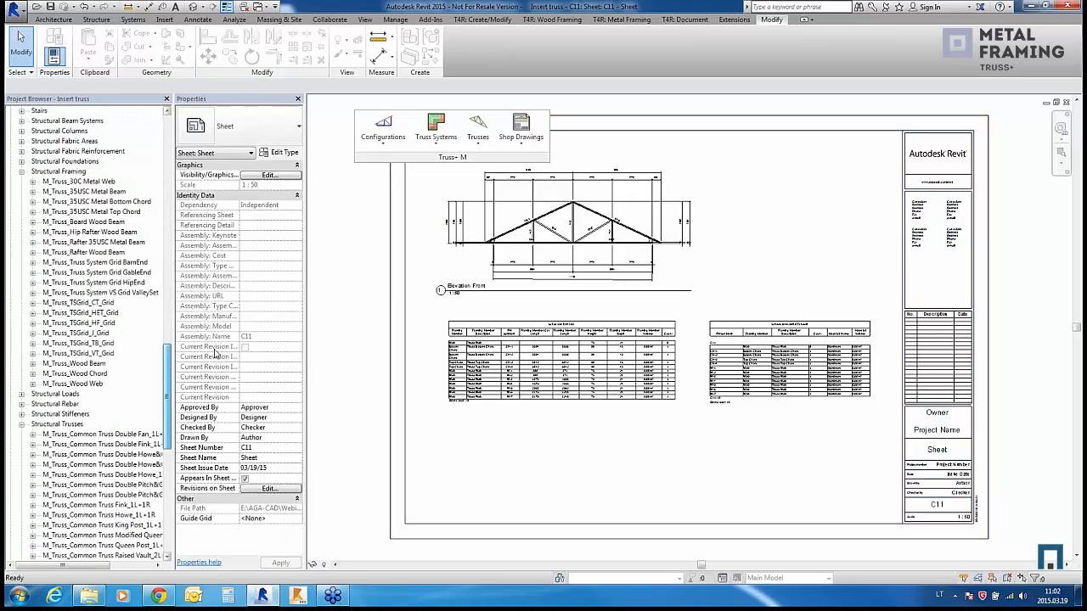
Step: Return to the examples 3D view and create an assembly from a Common Truss Double Fink truss on the middle roof
{"action": "scroll", "coordinate": [85, 255], "scroll_direction": "up", "scroll_amount": 5}
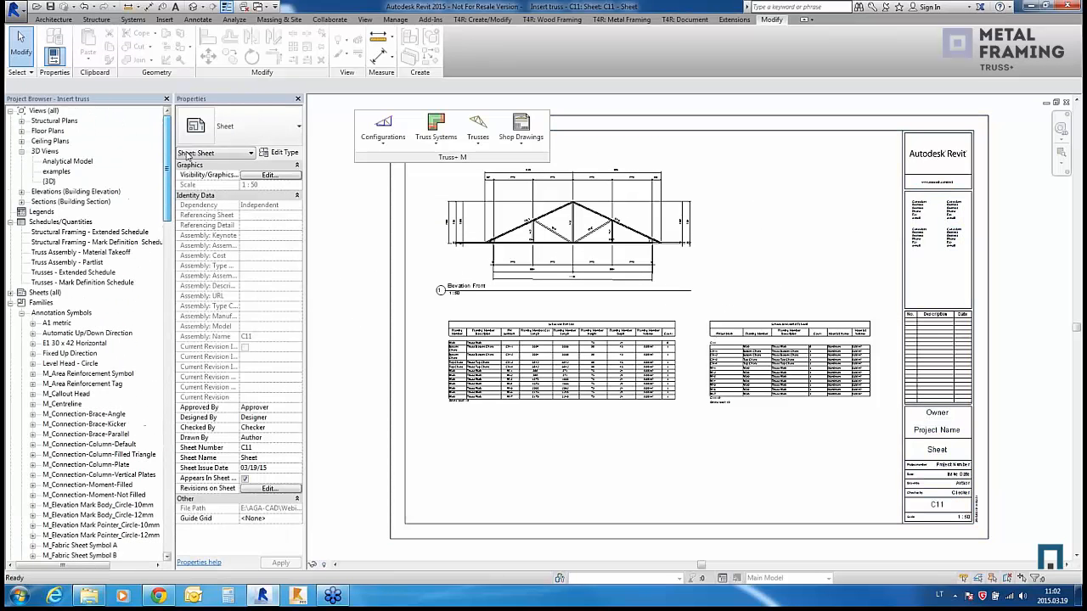
{"action": "double_click", "coordinate": [49, 182]}
{"action": "double_click", "coordinate": [56, 171]}
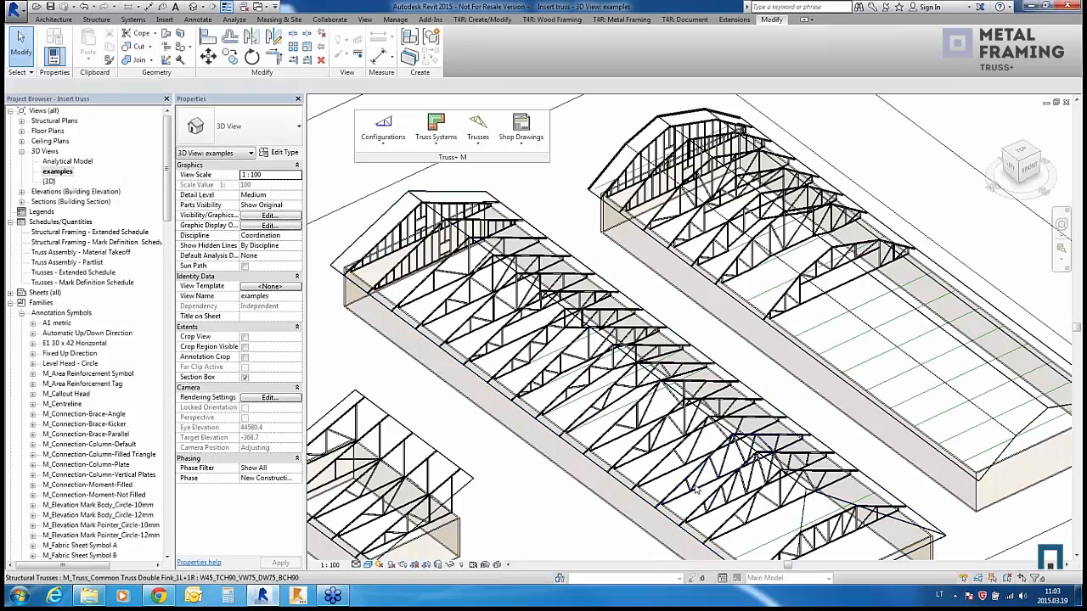
{"action": "left_click", "coordinate": [625, 442]}
{"action": "left_click", "coordinate": [521, 130]}
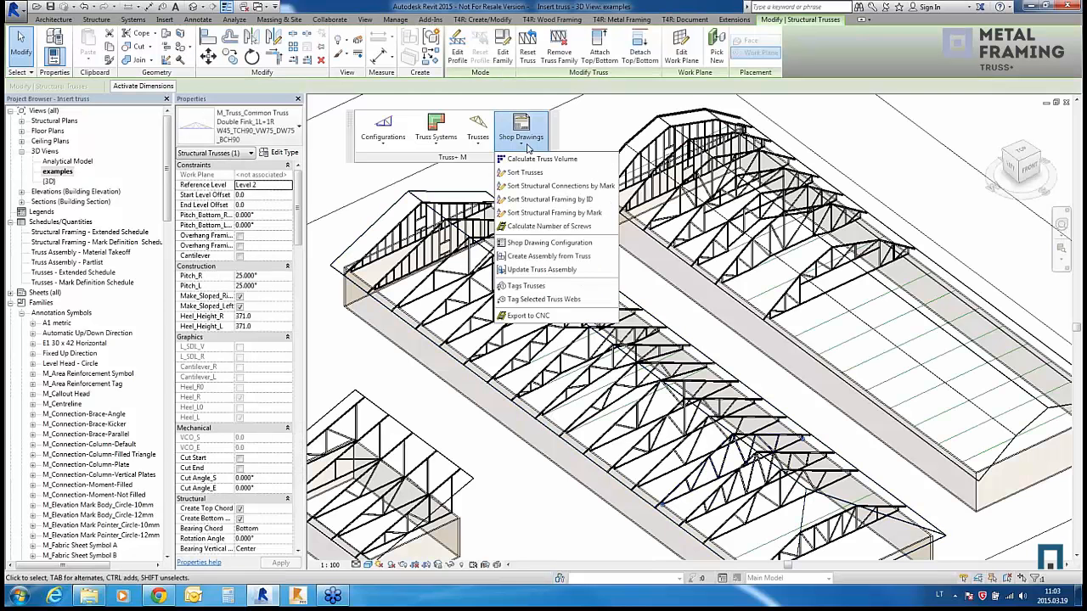
{"action": "left_click", "coordinate": [537, 258]}
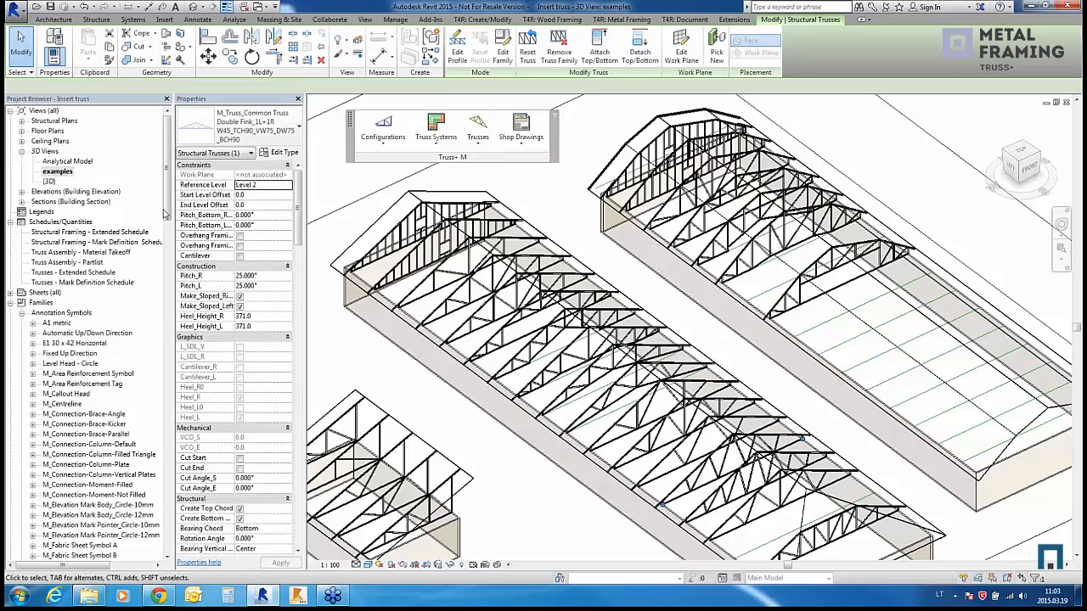
Step: Open the sheet of the new C2 assembly
{"action": "left_click_drag", "start_coordinate": [166, 200], "coordinate": [173, 536]}
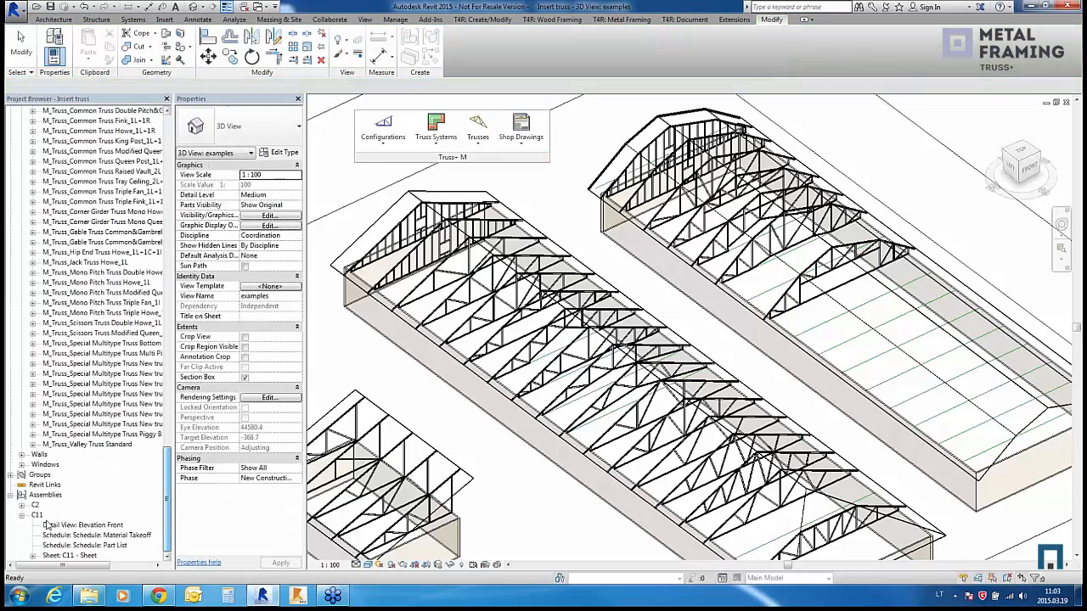
{"action": "double_click", "coordinate": [35, 507]}
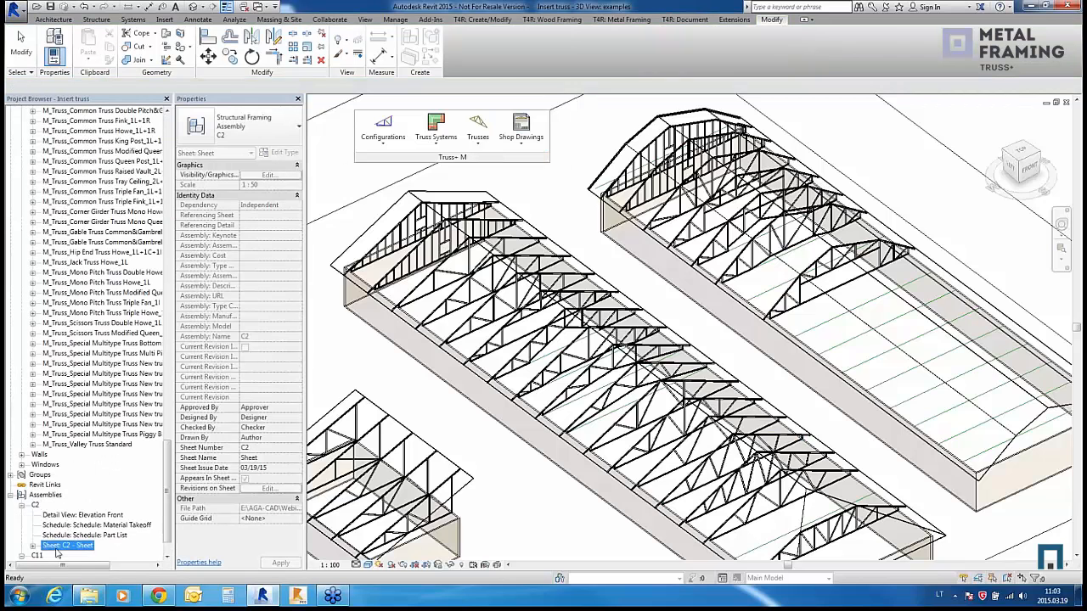
{"action": "double_click", "coordinate": [60, 546]}
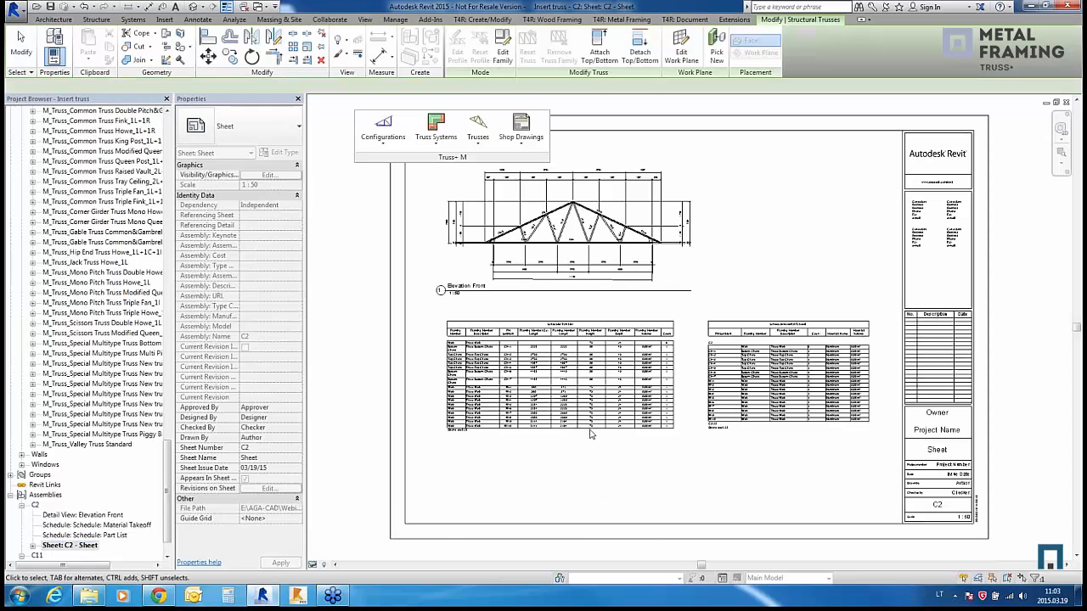
Step: Examine the truss elevation, part list and material takeoff on the C2 sheet
{"action": "scroll", "coordinate": [528, 194], "scroll_direction": "up", "scroll_amount": 3}
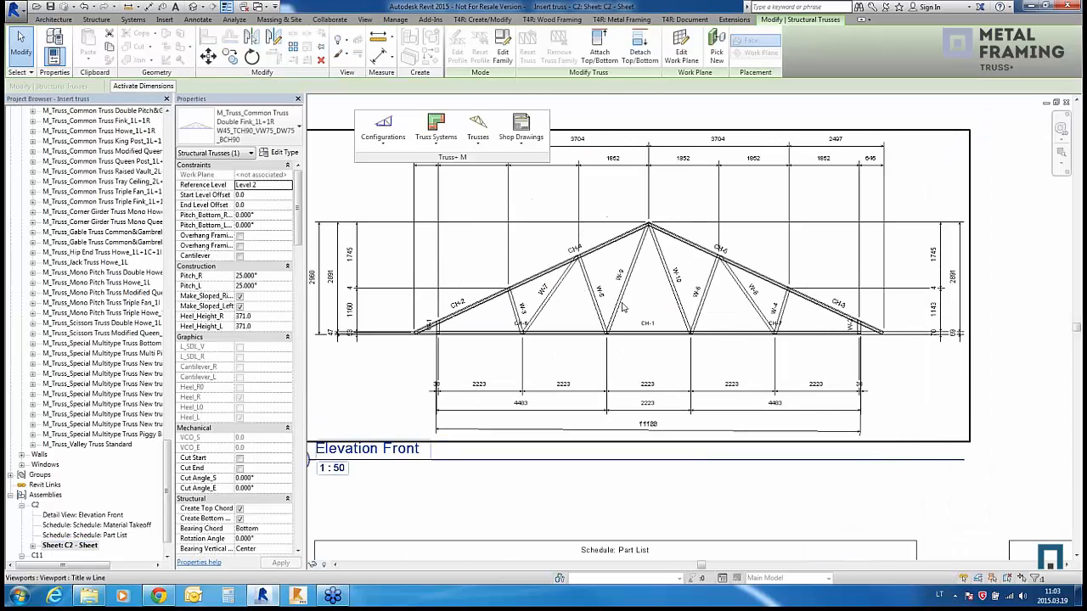
{"action": "scroll", "coordinate": [595, 247], "scroll_direction": "up", "scroll_amount": 2}
{"action": "scroll", "coordinate": [617, 273], "scroll_direction": "down", "scroll_amount": 4}
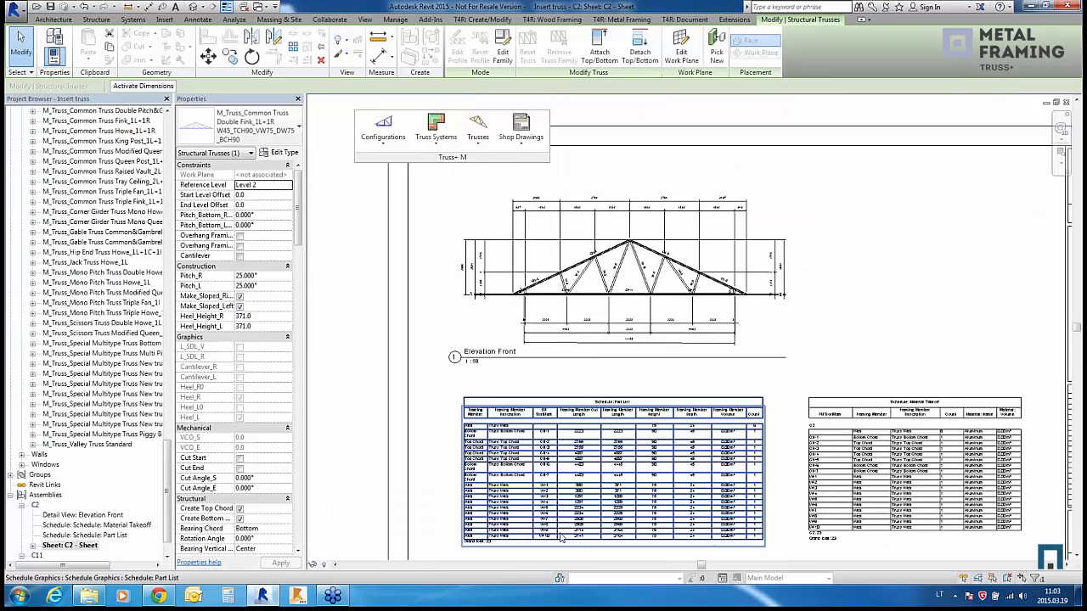
{"action": "scroll", "coordinate": [548, 482], "scroll_direction": "up", "scroll_amount": 4}
{"action": "scroll", "coordinate": [548, 482], "scroll_direction": "down", "scroll_amount": 2}
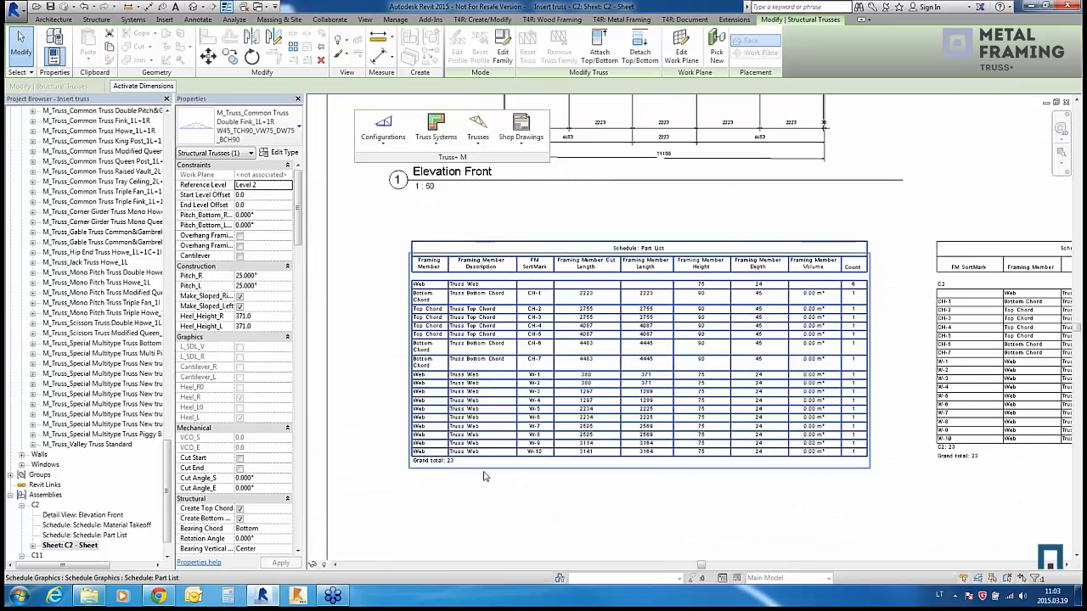
{"action": "scroll", "coordinate": [579, 361], "scroll_direction": "down", "scroll_amount": 2}
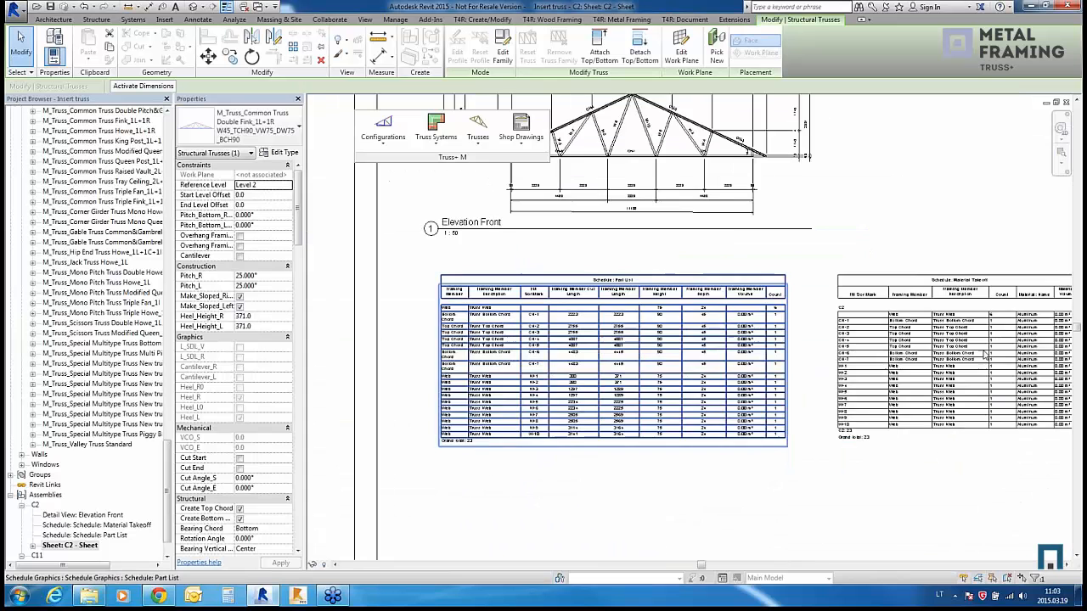
{"action": "scroll", "coordinate": [1044, 344], "scroll_direction": "up", "scroll_amount": 2}
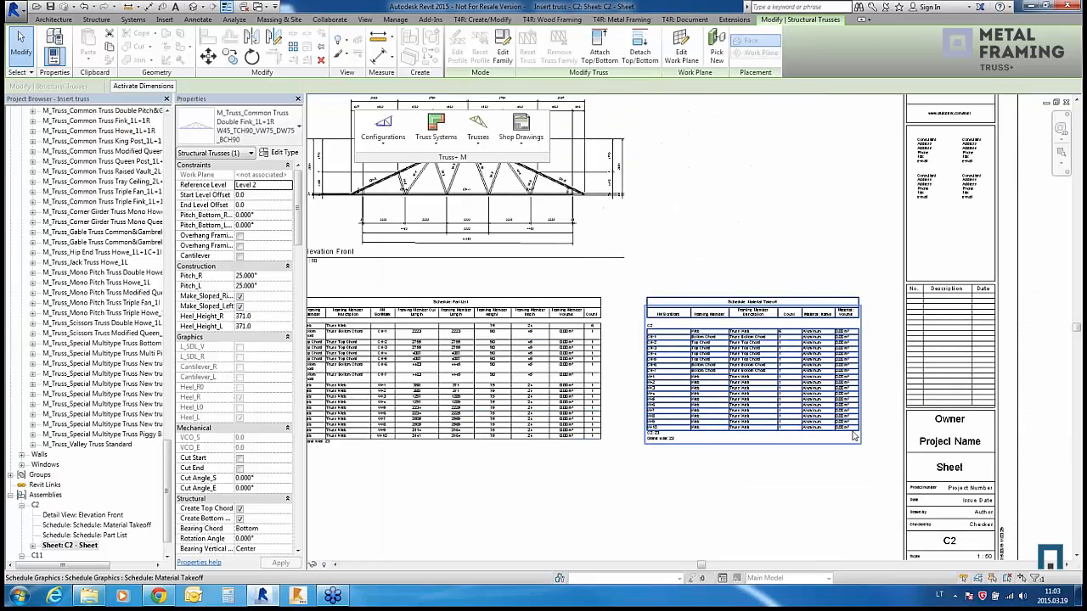
{"action": "scroll", "coordinate": [688, 457], "scroll_direction": "down", "scroll_amount": 3}
{"action": "left_click", "coordinate": [679, 506]}
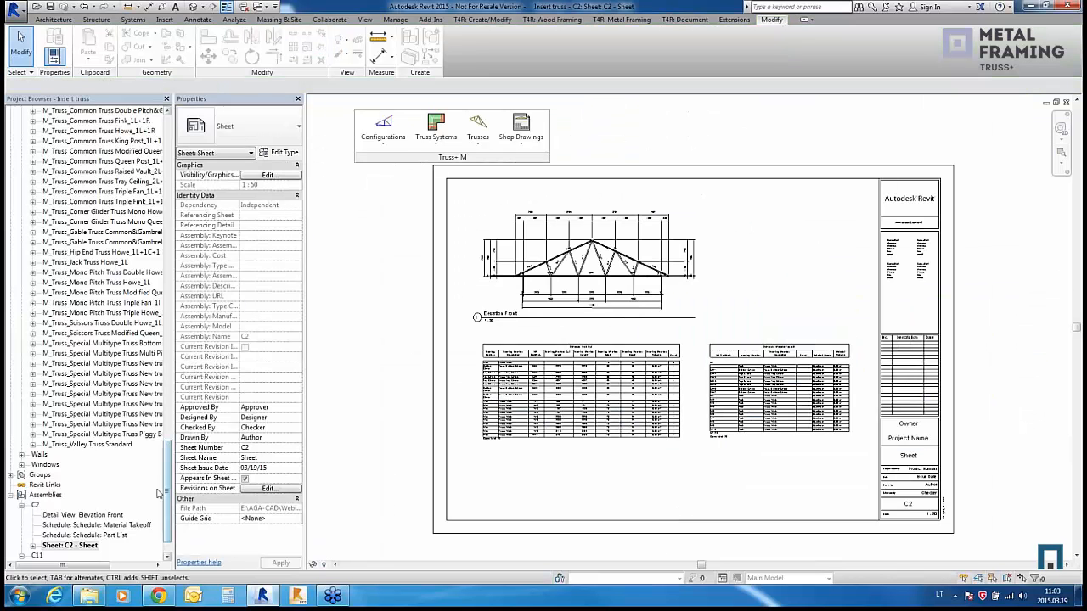
Step: View the default {3D} view, then reopen the examples 3D view showing all the sample truss roofs
{"action": "left_click_drag", "start_coordinate": [168, 518], "coordinate": [148, 162]}
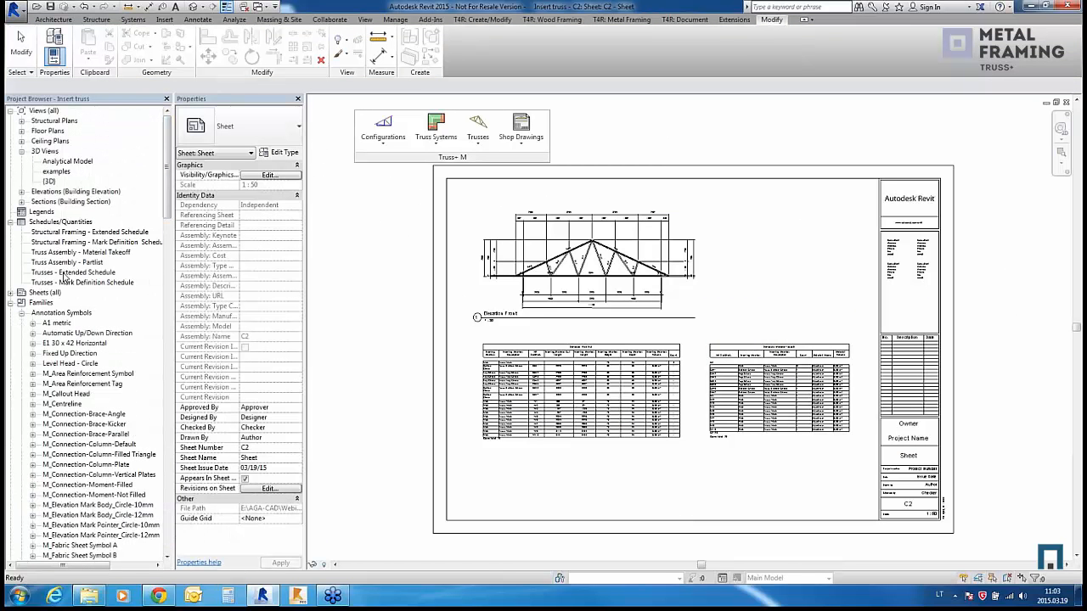
{"action": "double_click", "coordinate": [49, 181]}
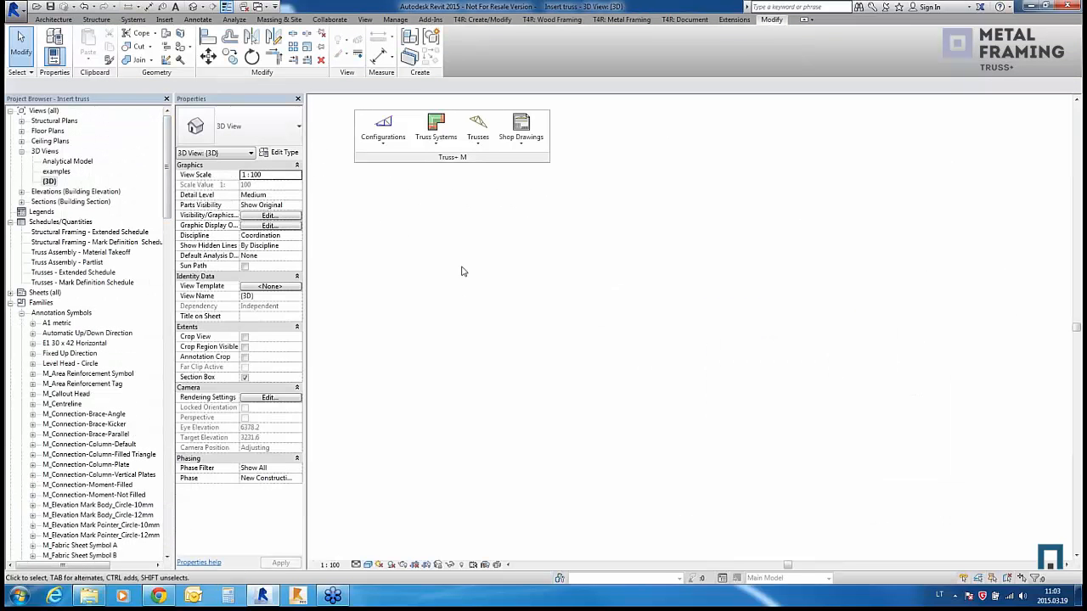
{"action": "scroll", "coordinate": [702, 298], "scroll_direction": "down", "scroll_amount": 1}
{"action": "middle_click_drag", "start_coordinate": [690, 327], "coordinate": [676, 335], "text": "shift"}
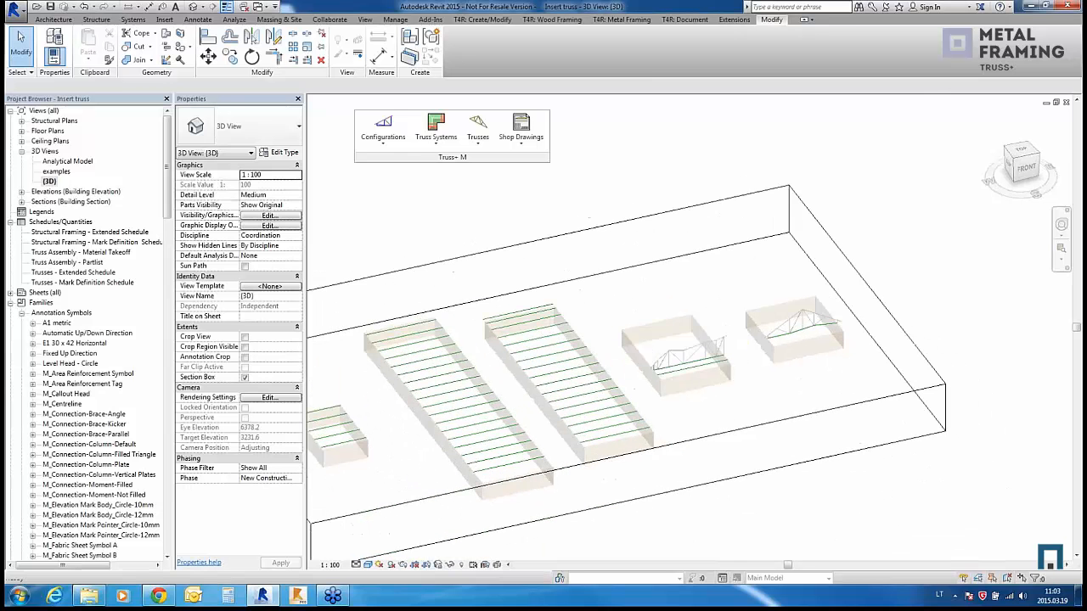
{"action": "double_click", "coordinate": [58, 172]}
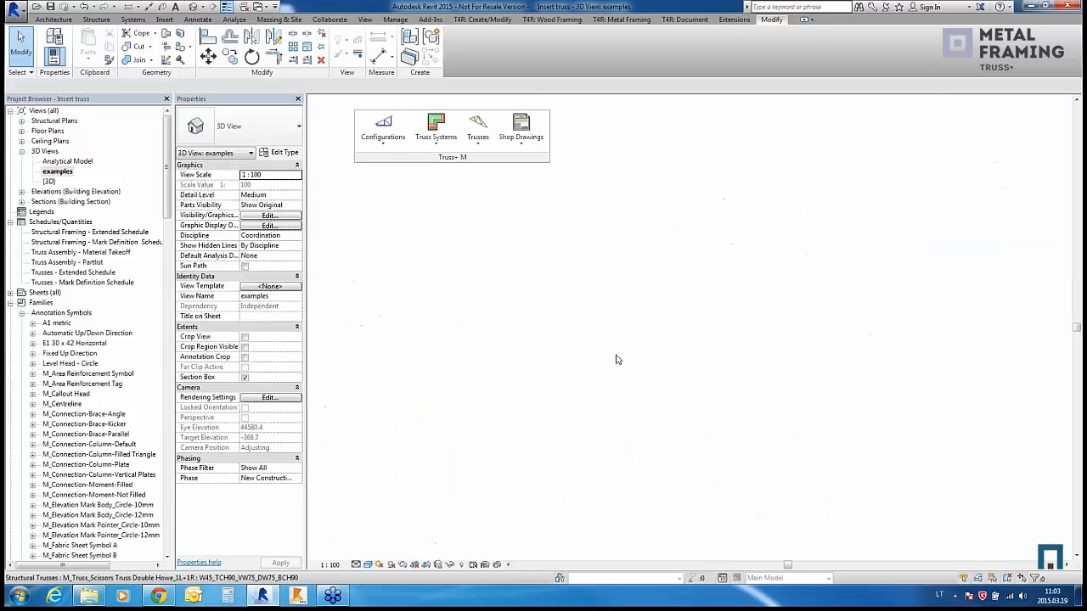
{"action": "scroll", "coordinate": [616, 354], "scroll_direction": "down", "scroll_amount": 2}
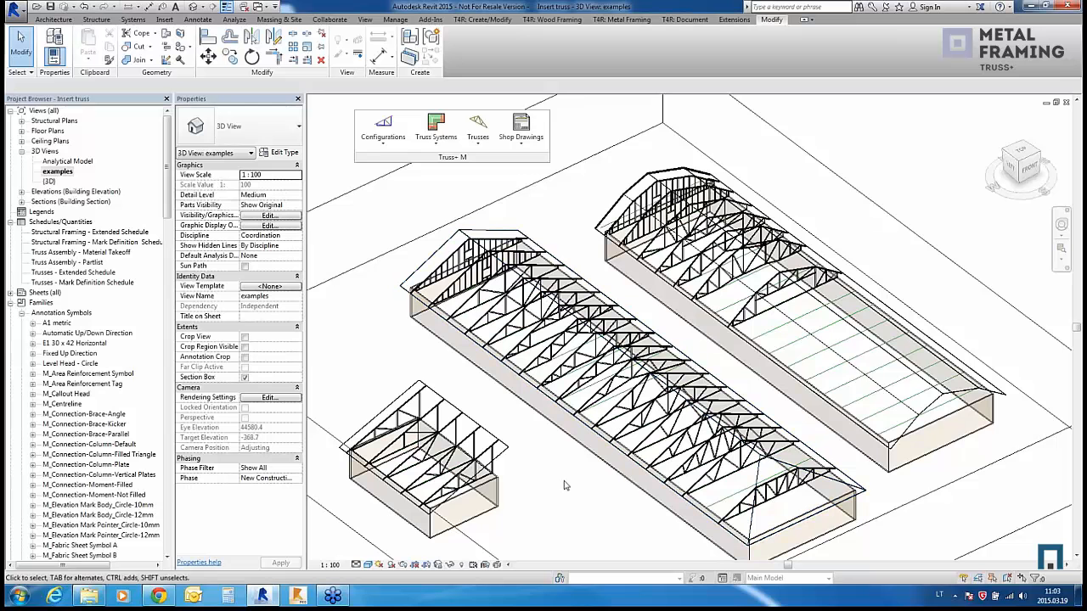
{"action": "left_click", "coordinate": [425, 145]}
{"action": "left_click", "coordinate": [520, 132]}
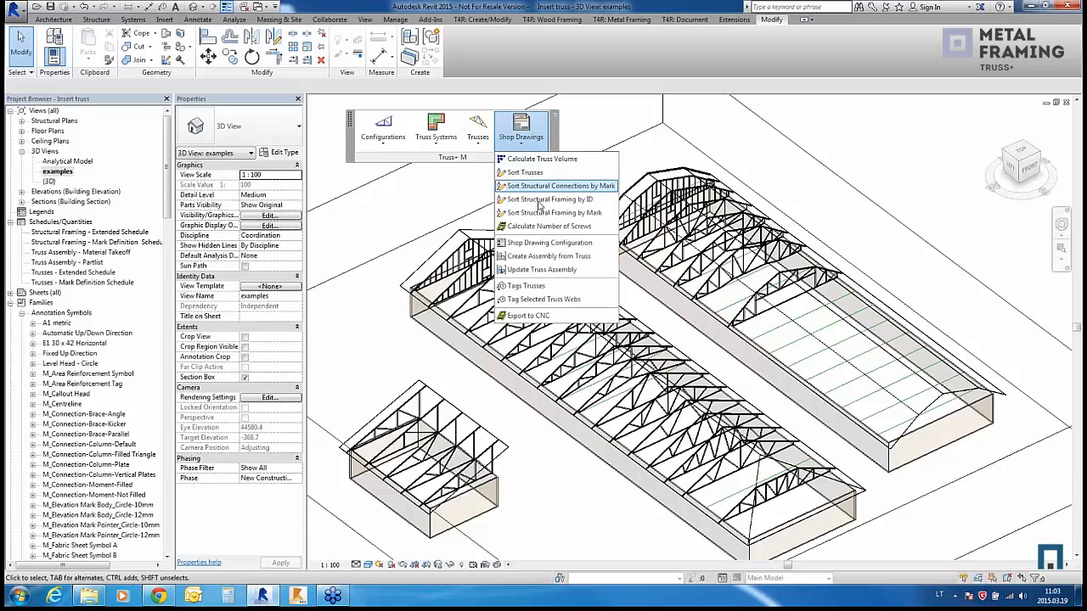
{"action": "left_click", "coordinate": [457, 212]}
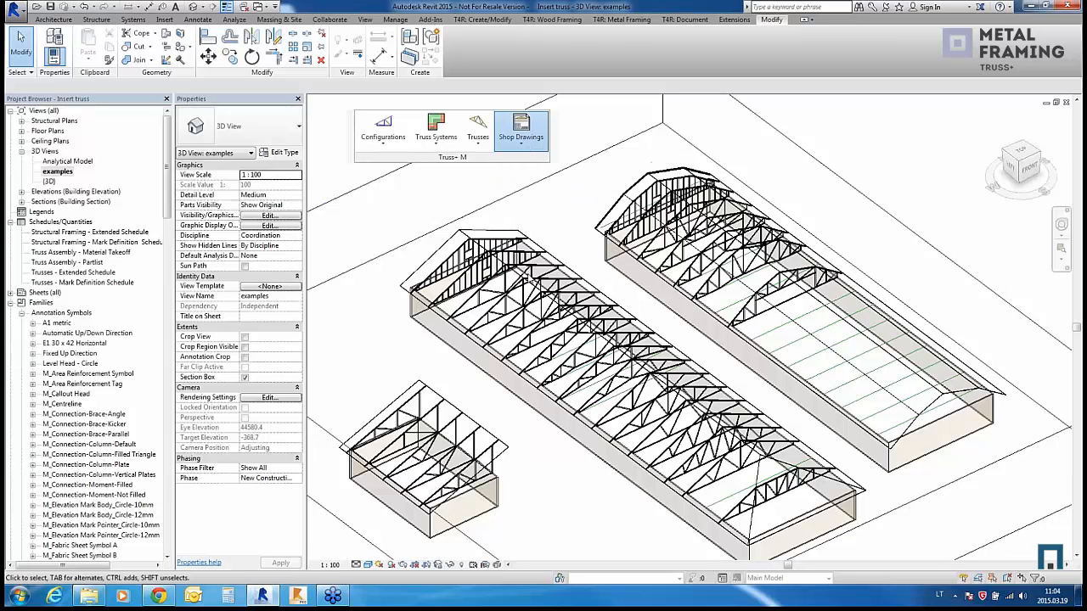
{"action": "left_click", "coordinate": [529, 151]}
{"action": "left_click", "coordinate": [377, 227]}
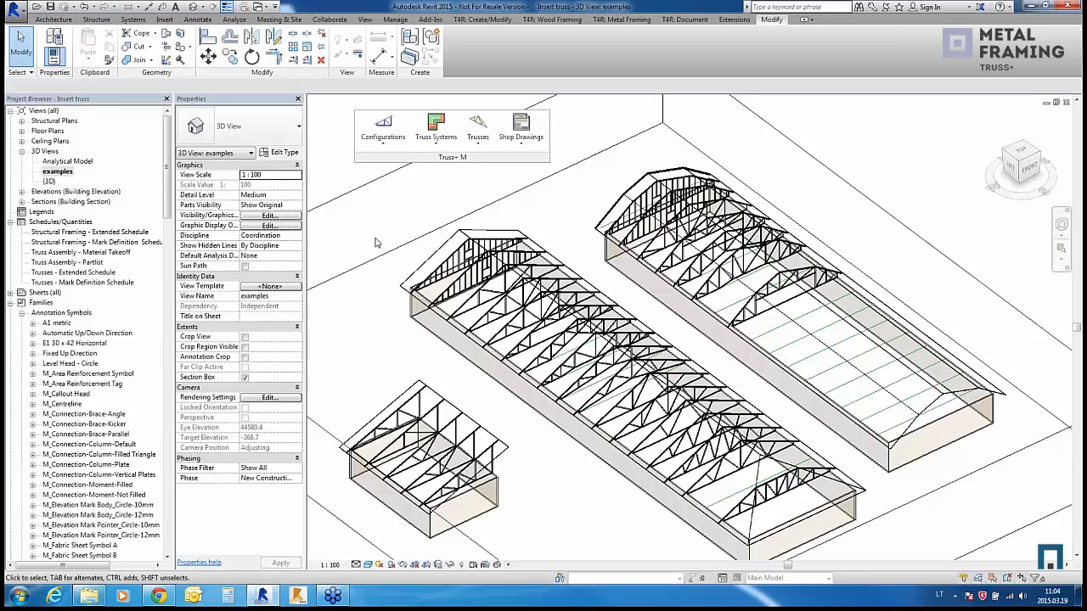
Step: Switch to the Trusses_empty project and open its "with valley trusses" 3D view
{"action": "key", "text": "ctrl+Tab"}
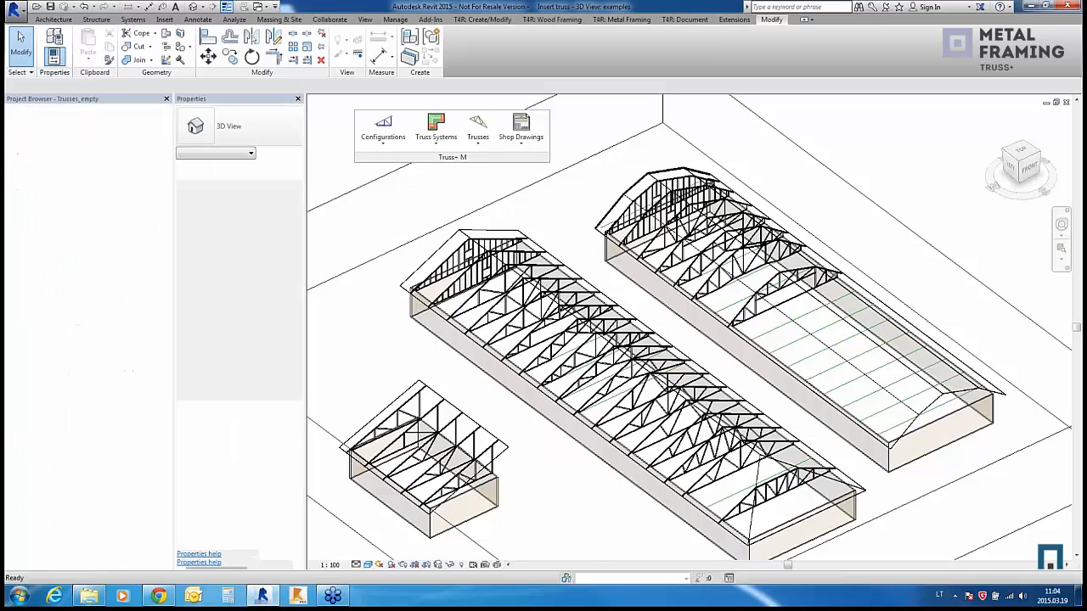
{"action": "scroll", "coordinate": [585, 281], "scroll_direction": "down", "scroll_amount": 4}
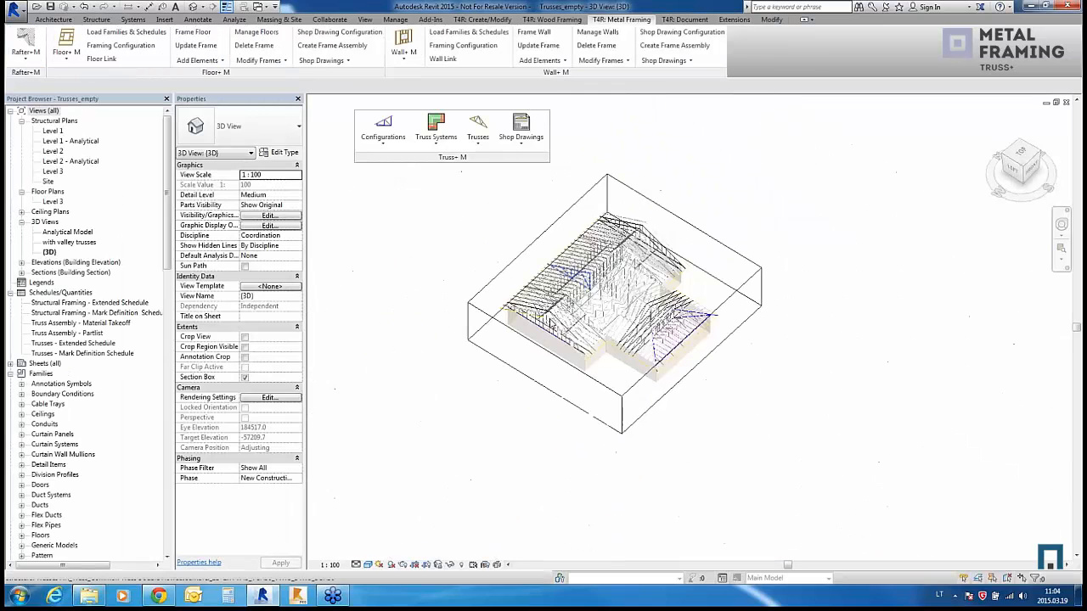
{"action": "double_click", "coordinate": [68, 243]}
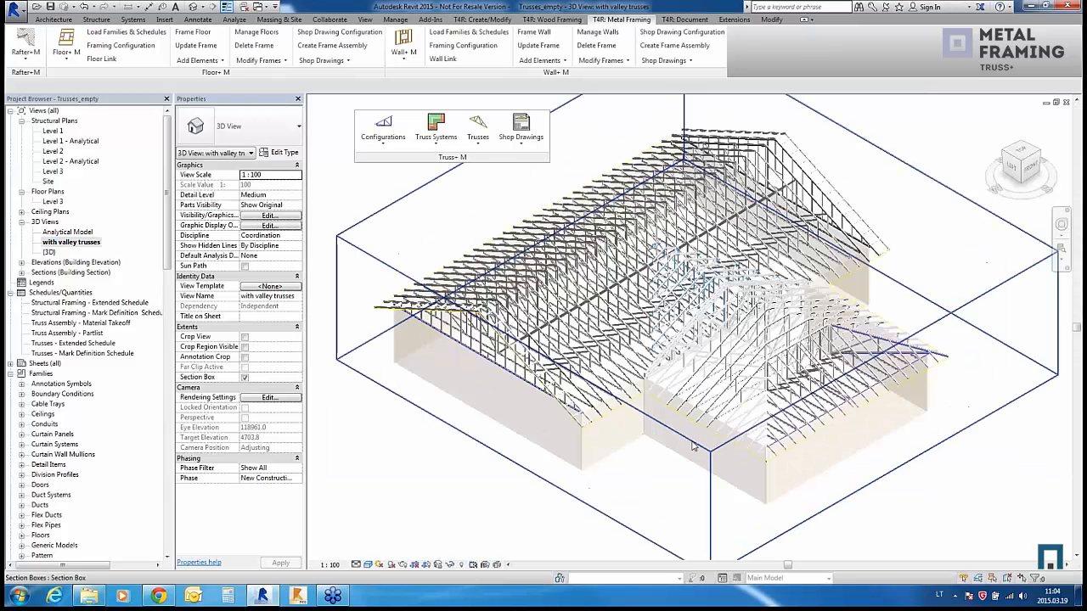
Step: Examine the gable, hip and valley trusses where the two roof wings meet, close up and as a whole
{"action": "scroll", "coordinate": [721, 407], "scroll_direction": "up", "scroll_amount": 3}
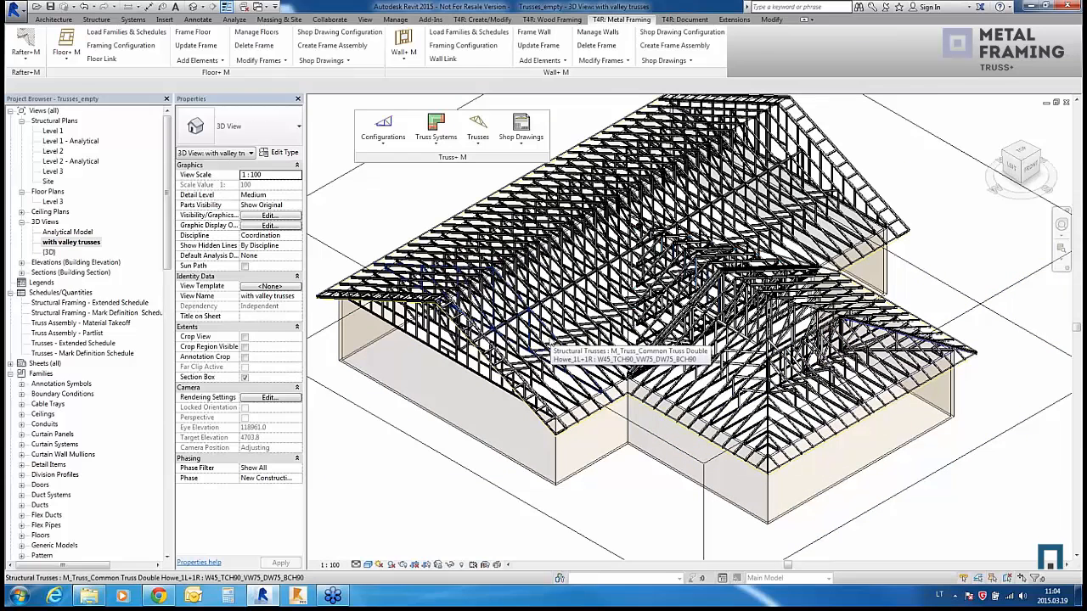
{"action": "scroll", "coordinate": [418, 360], "scroll_direction": "up", "scroll_amount": 4}
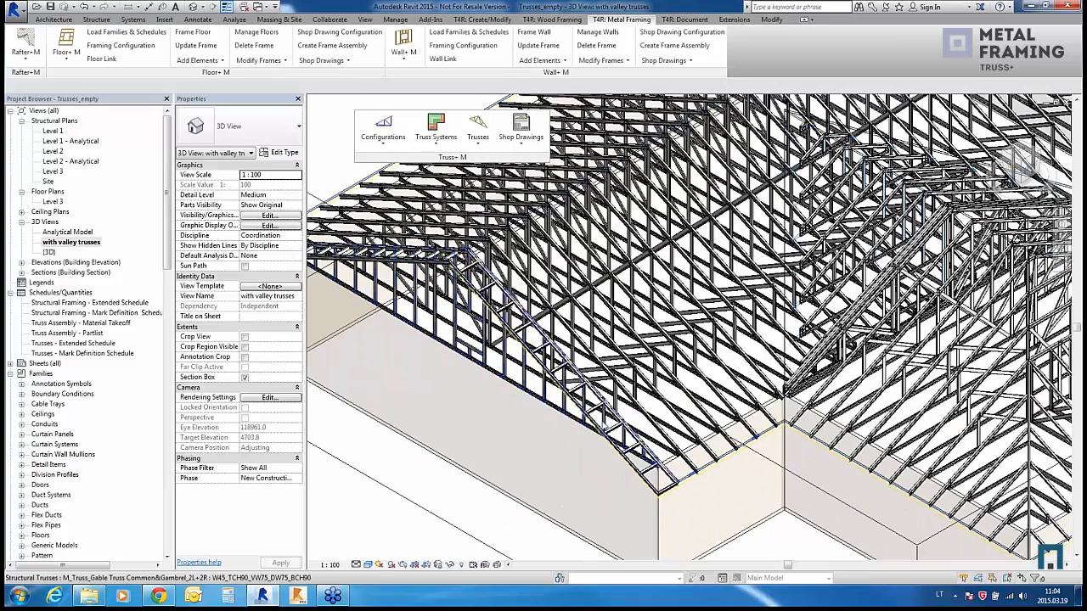
{"action": "scroll", "coordinate": [453, 424], "scroll_direction": "down", "scroll_amount": 5}
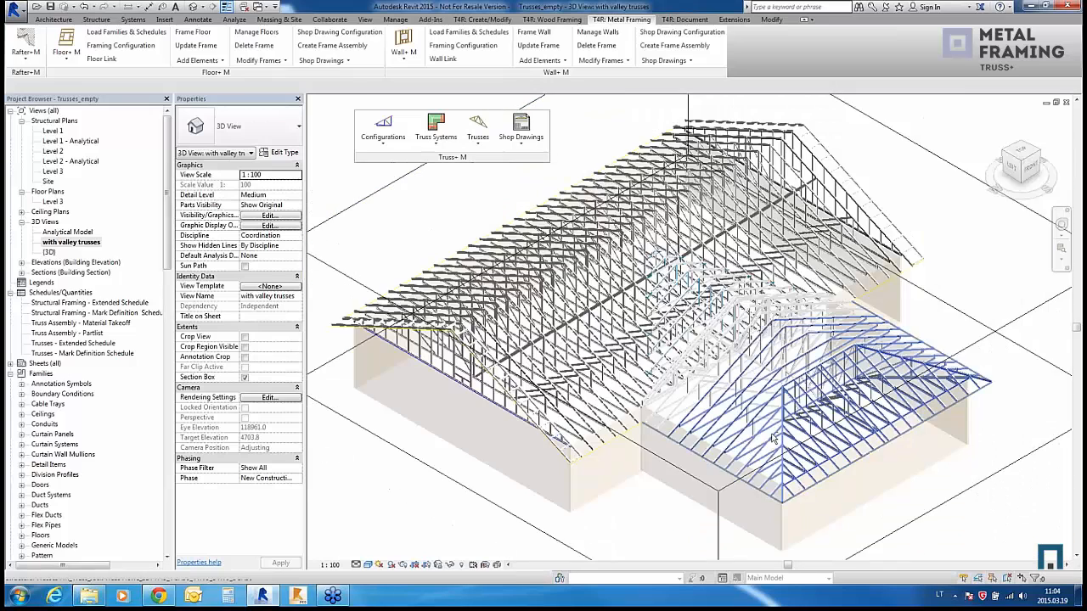
{"action": "scroll", "coordinate": [679, 340], "scroll_direction": "up", "scroll_amount": 5}
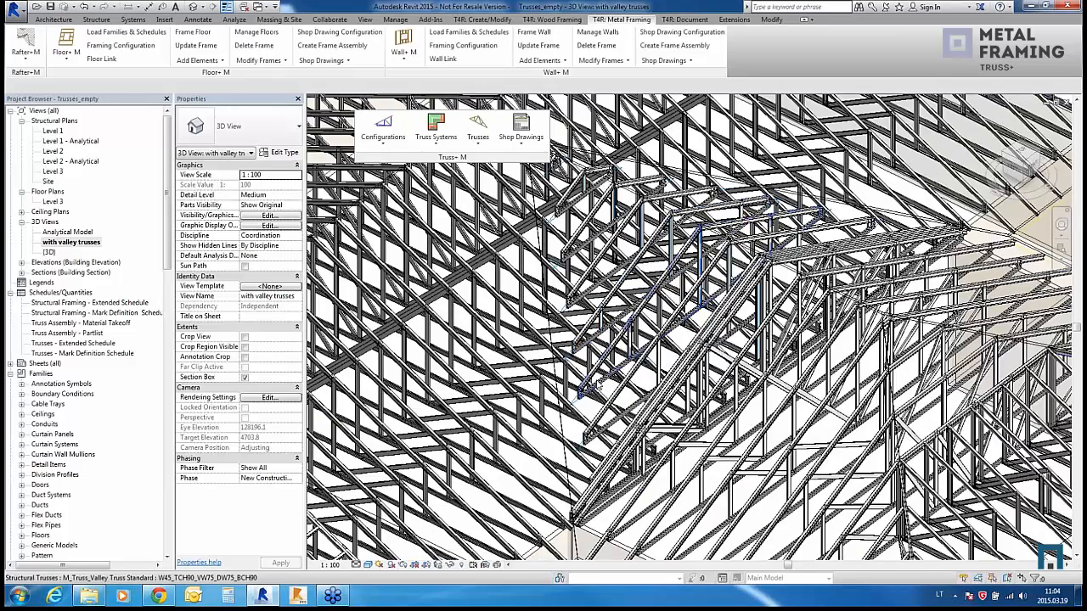
{"action": "scroll", "coordinate": [672, 432], "scroll_direction": "down", "scroll_amount": 5}
{"action": "middle_click_drag", "start_coordinate": [671, 431], "coordinate": [654, 429], "text": "shift"}
{"action": "scroll", "coordinate": [439, 443], "scroll_direction": "down", "scroll_amount": 5}
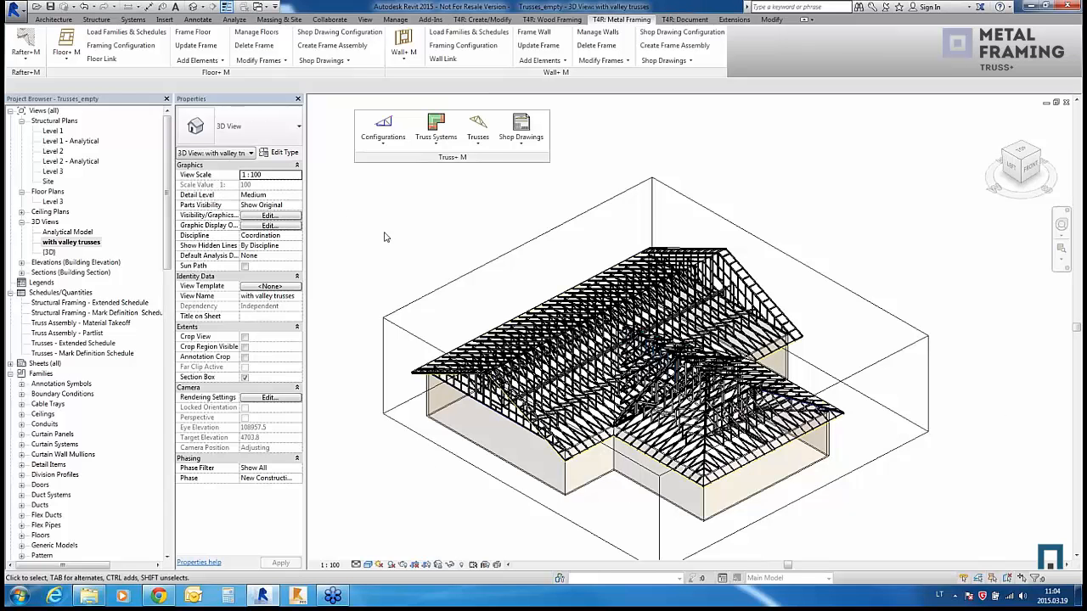
Step: Switch to the Rafters project, orient its L-shaped building, and replace the floating Truss+ M tools with the Rafter+ M tools
{"action": "key", "text": "ctrl+Tab"}
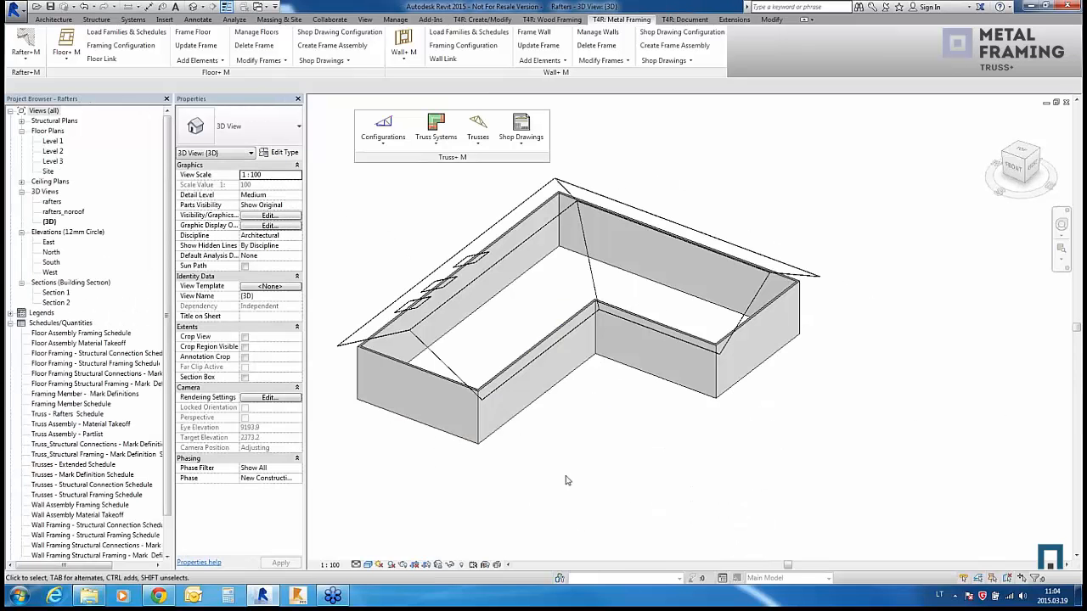
{"action": "middle_click_drag", "start_coordinate": [636, 472], "coordinate": [741, 428], "text": "shift"}
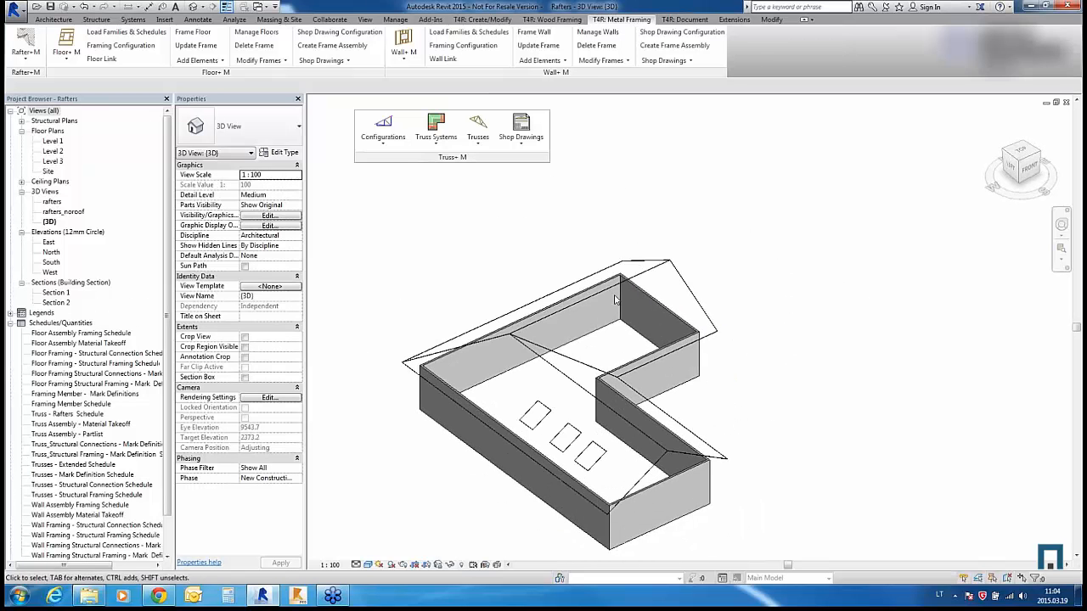
{"action": "left_click_drag", "start_coordinate": [467, 159], "coordinate": [31, 81]}
{"action": "left_click_drag", "start_coordinate": [98, 94], "coordinate": [508, 248]}
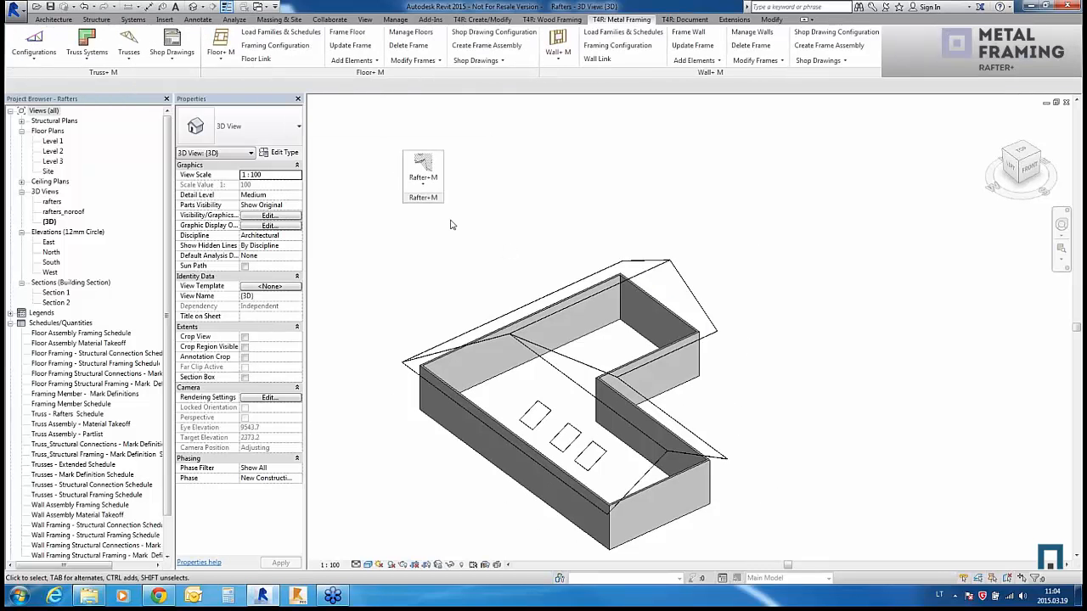
Step: Create common rafter systems on the L-shaped roof using M_Rafter_Common Rafter_M : C200-15 at 600 fixed spacing, placed at the bottom
{"action": "left_click", "coordinate": [422, 185]}
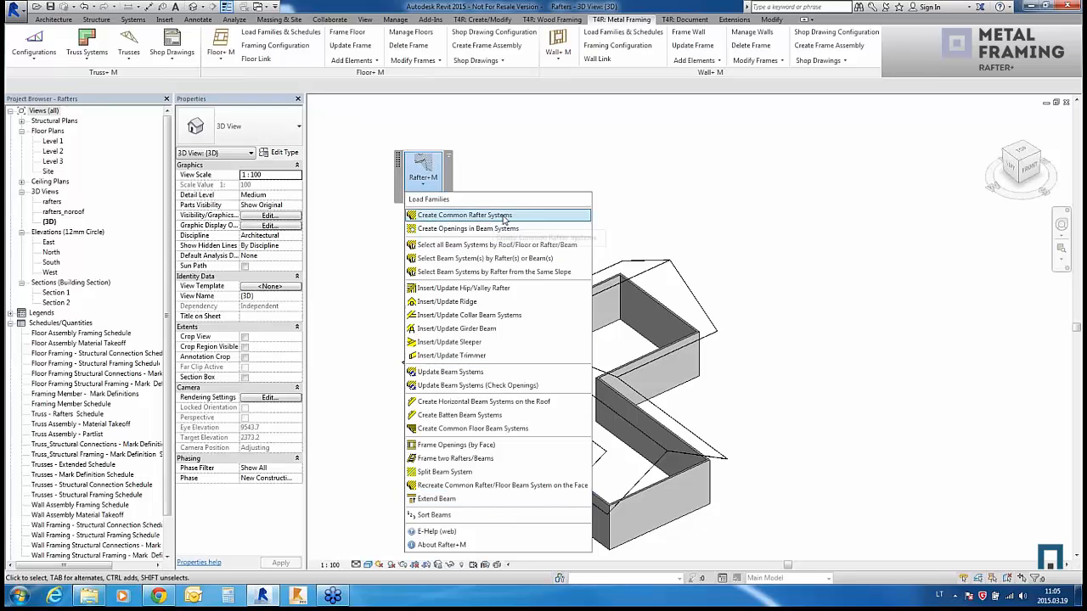
{"action": "left_click", "coordinate": [559, 214]}
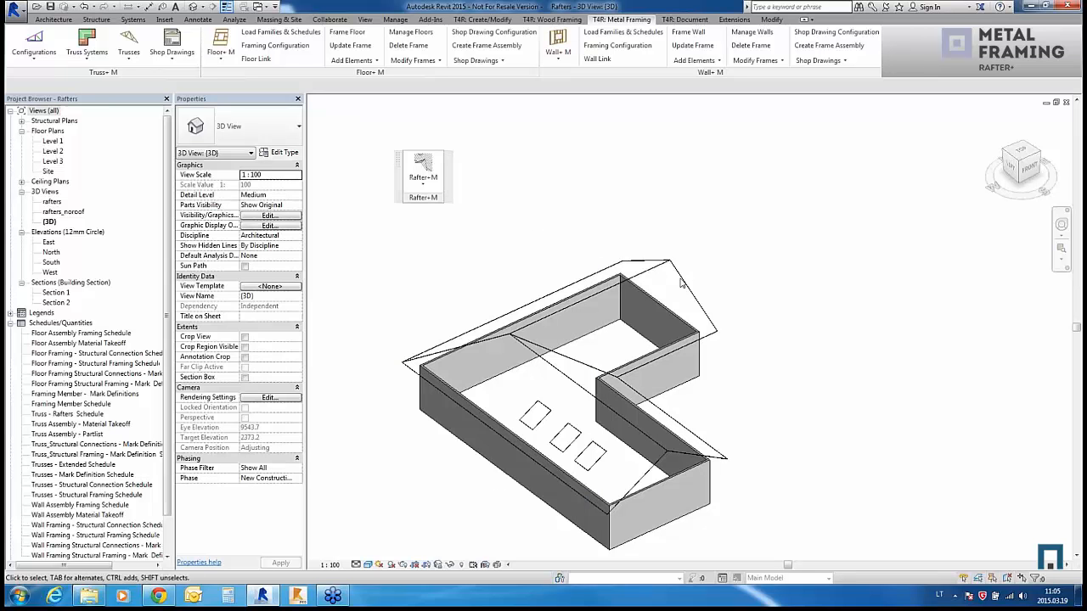
{"action": "left_click", "coordinate": [423, 174]}
{"action": "left_click", "coordinate": [441, 217]}
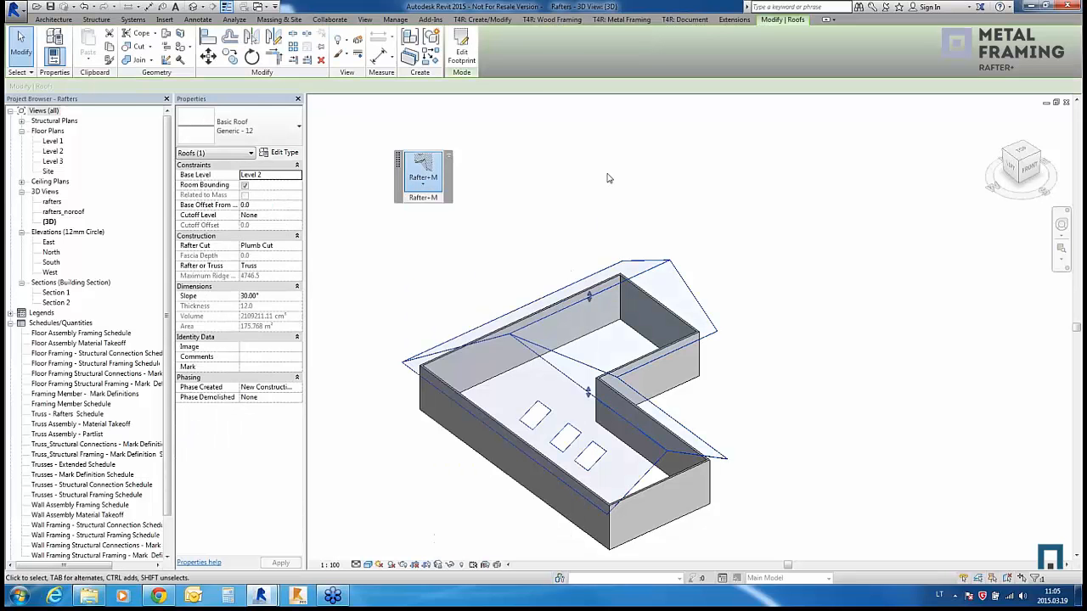
{"action": "left_click", "coordinate": [141, 115]}
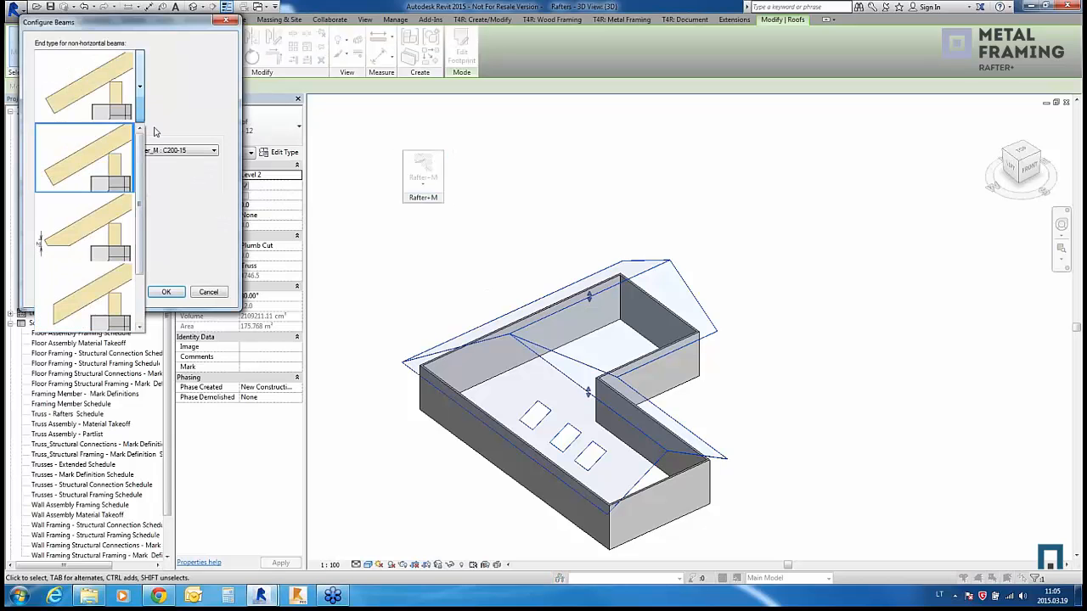
{"action": "left_click", "coordinate": [119, 168]}
{"action": "left_click", "coordinate": [148, 151]}
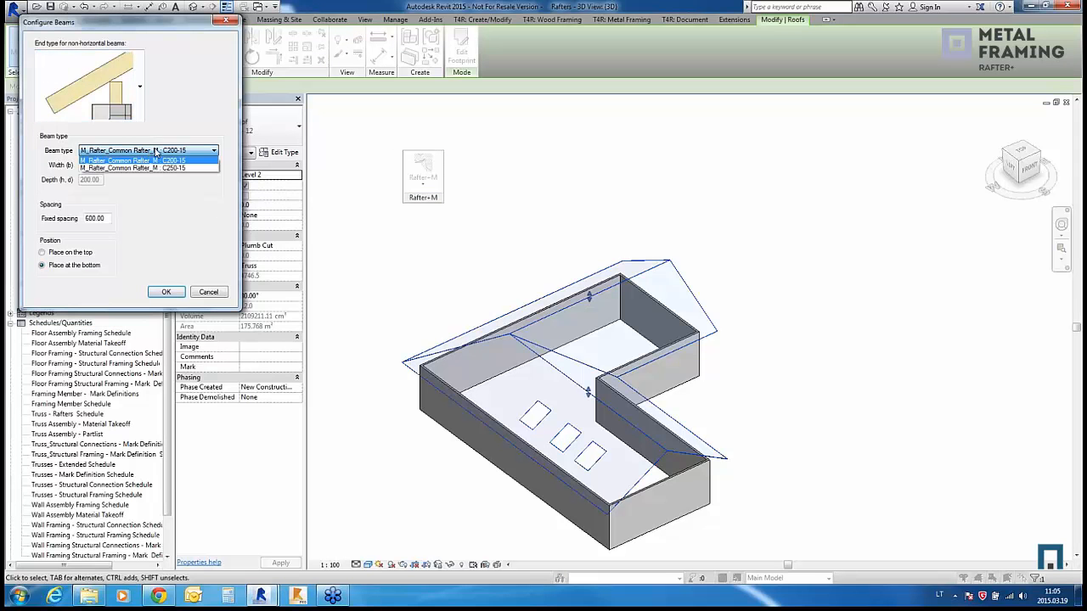
{"action": "left_click", "coordinate": [155, 160]}
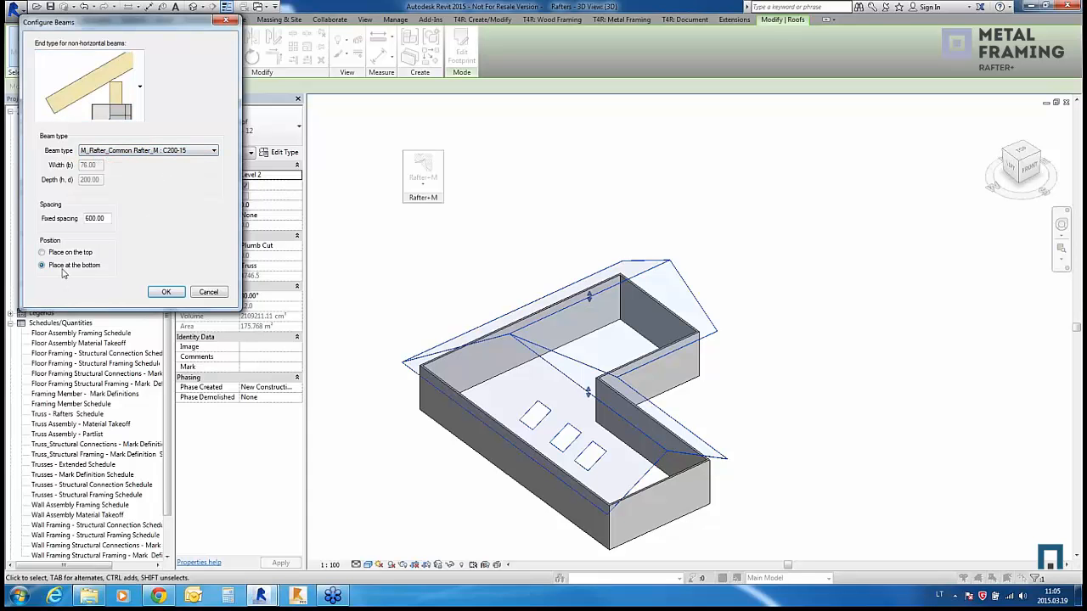
{"action": "left_click", "coordinate": [159, 296]}
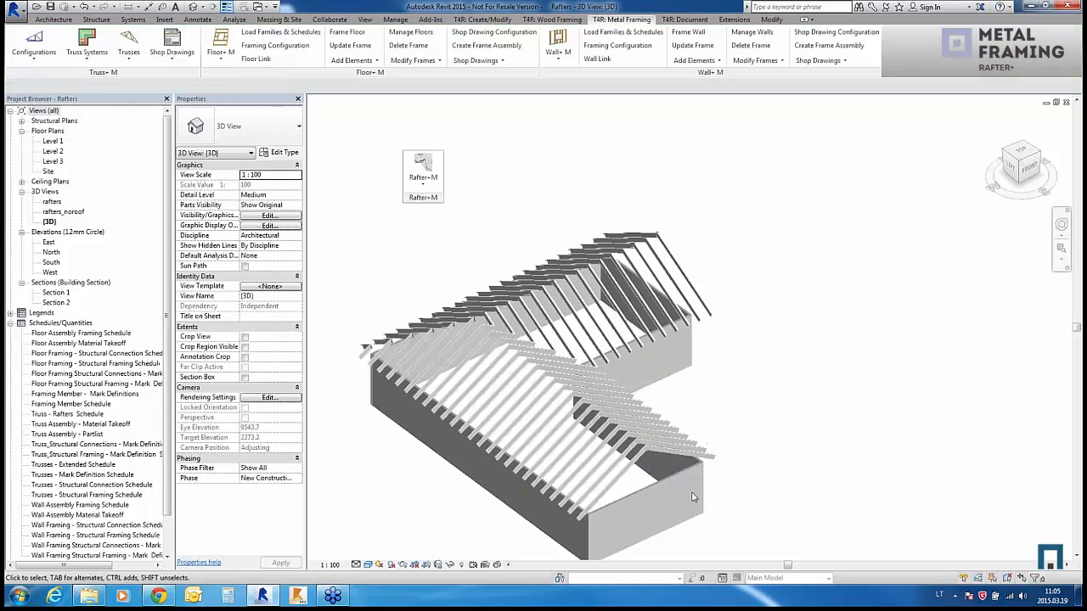
Step: Create openings in the beam system on the long roof slope where the three roof openings are
{"action": "left_click", "coordinate": [595, 501]}
{"action": "middle_click_drag", "start_coordinate": [595, 501], "coordinate": [672, 544], "text": "shift"}
{"action": "left_click", "coordinate": [769, 454]}
{"action": "scroll", "coordinate": [786, 416], "scroll_direction": "down", "scroll_amount": 2}
{"action": "scroll", "coordinate": [572, 504], "scroll_direction": "up", "scroll_amount": 2}
{"action": "scroll", "coordinate": [515, 500], "scroll_direction": "up", "scroll_amount": 2}
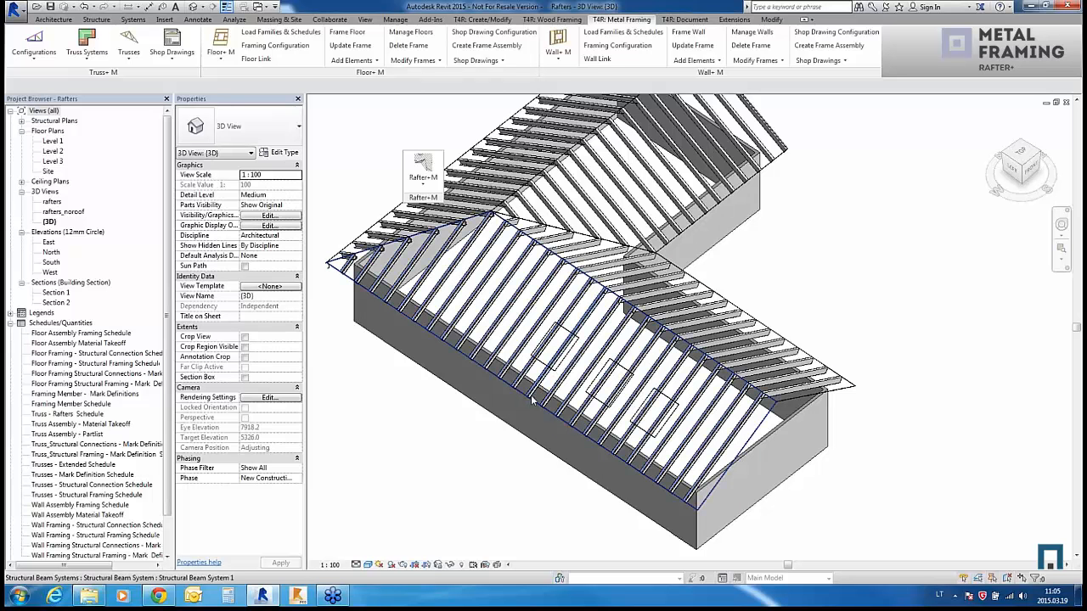
{"action": "left_click", "coordinate": [559, 434]}
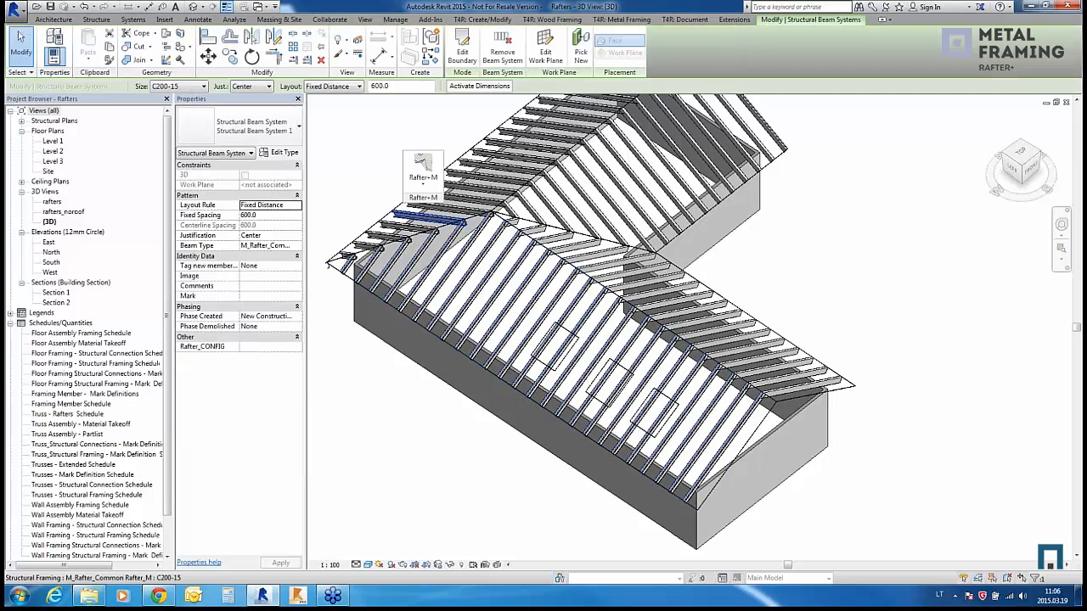
{"action": "left_click", "coordinate": [423, 170]}
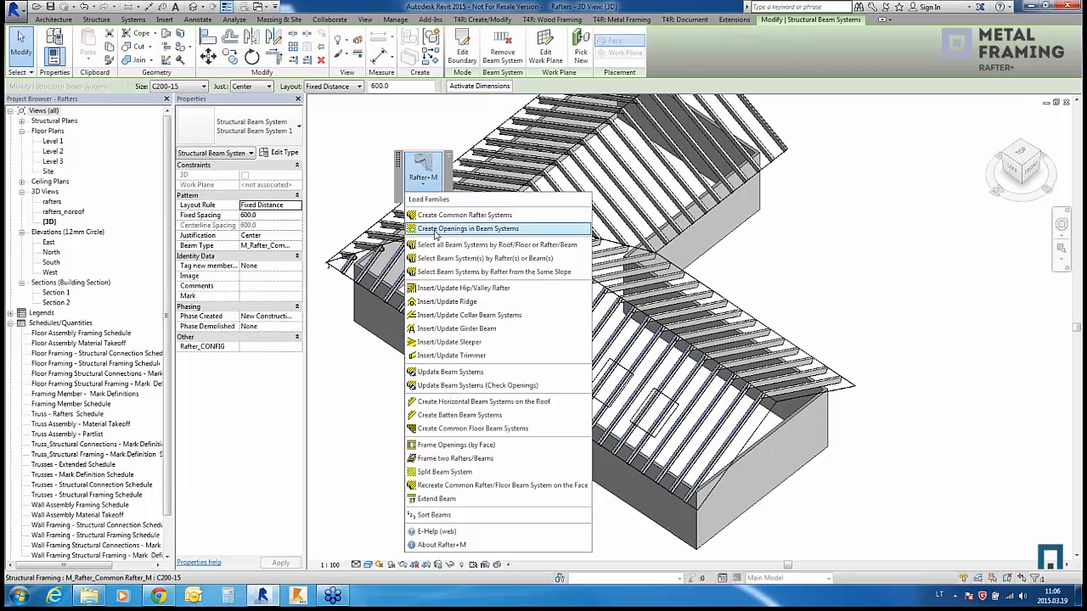
{"action": "left_click", "coordinate": [439, 230]}
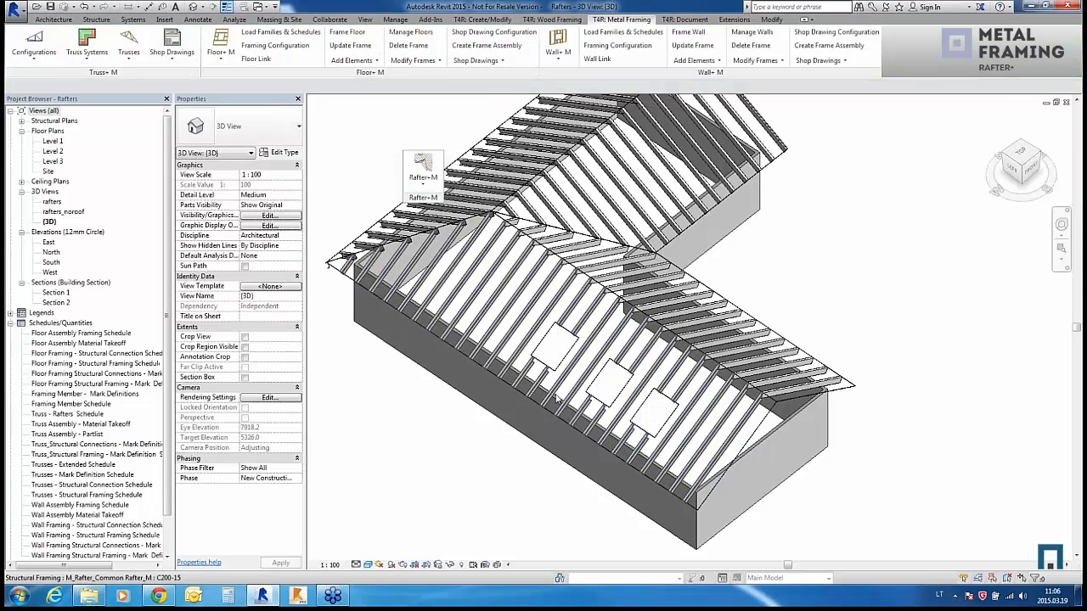
Step: Frame the three openings in that beam system by face with M_Rafter_Common Beam_M : C200-15 beams
{"action": "left_click", "coordinate": [513, 360]}
{"action": "left_click", "coordinate": [423, 167]}
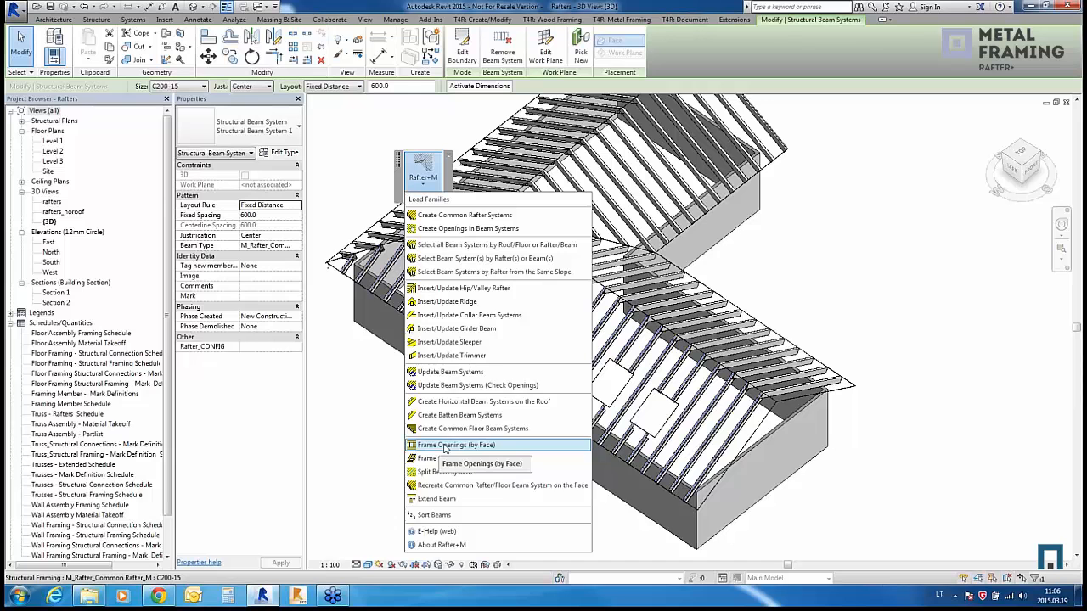
{"action": "left_click", "coordinate": [445, 445]}
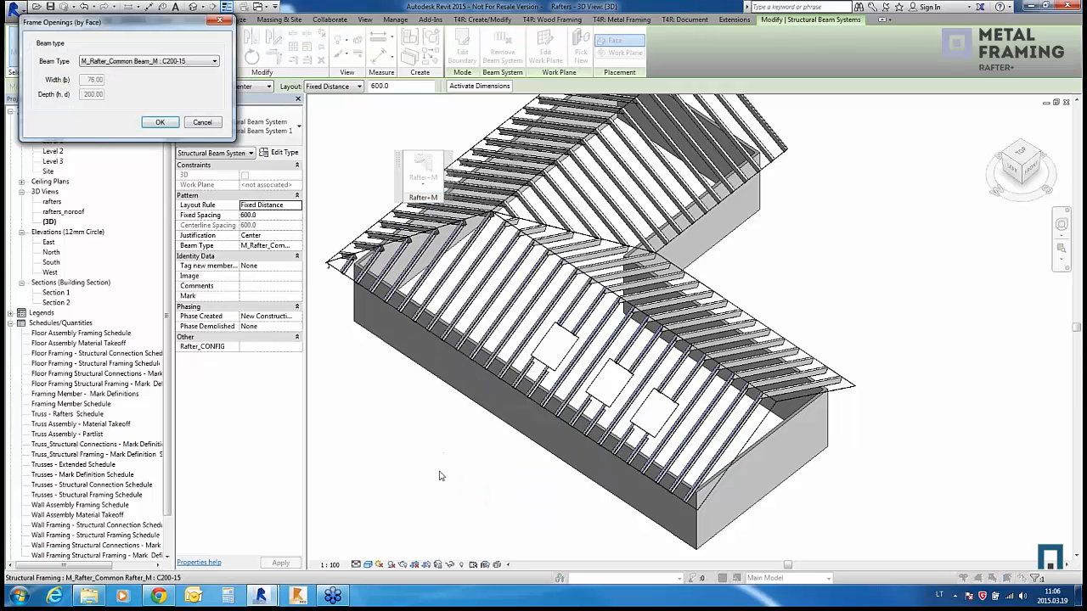
{"action": "left_click", "coordinate": [197, 63]}
{"action": "left_click", "coordinate": [197, 64]}
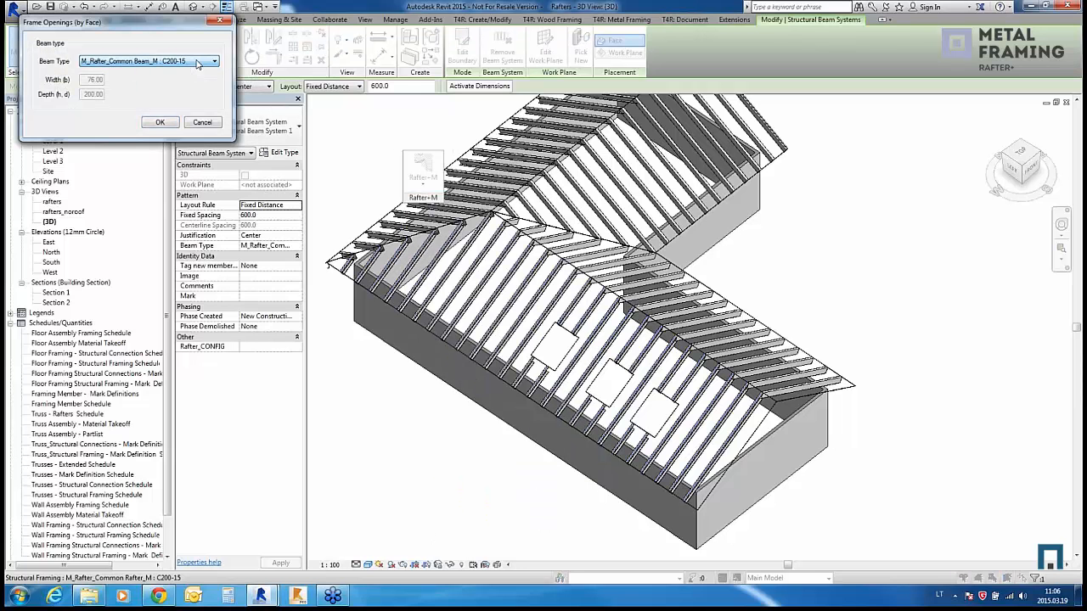
{"action": "left_click", "coordinate": [158, 123]}
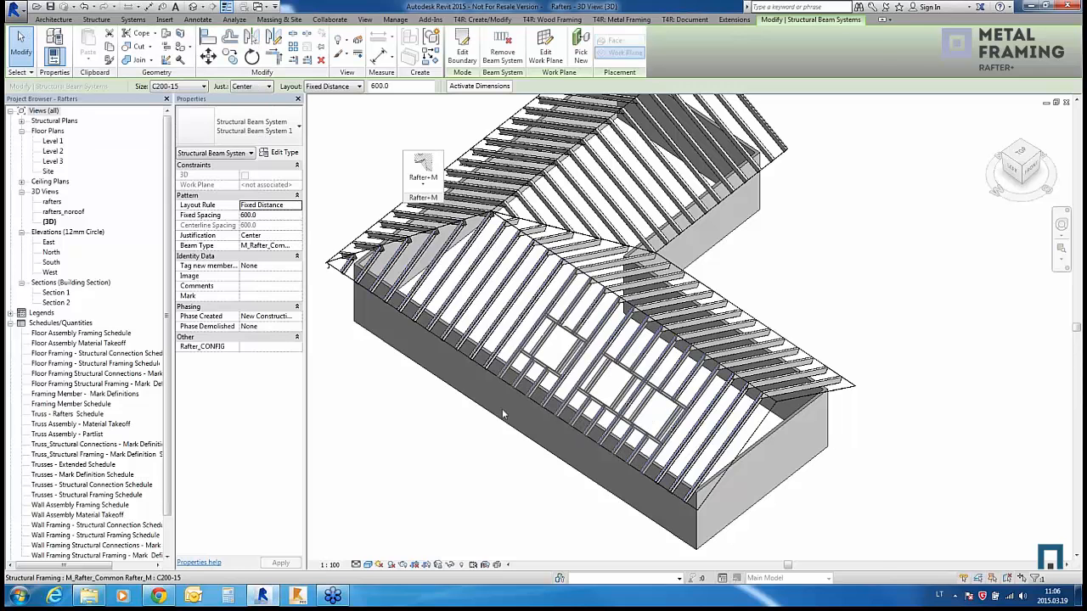
Step: Inspect the framing beams around the three openings, including the lower beam of the middle opening
{"action": "scroll", "coordinate": [615, 414], "scroll_direction": "up", "scroll_amount": 3}
{"action": "scroll", "coordinate": [591, 402], "scroll_direction": "up", "scroll_amount": 1}
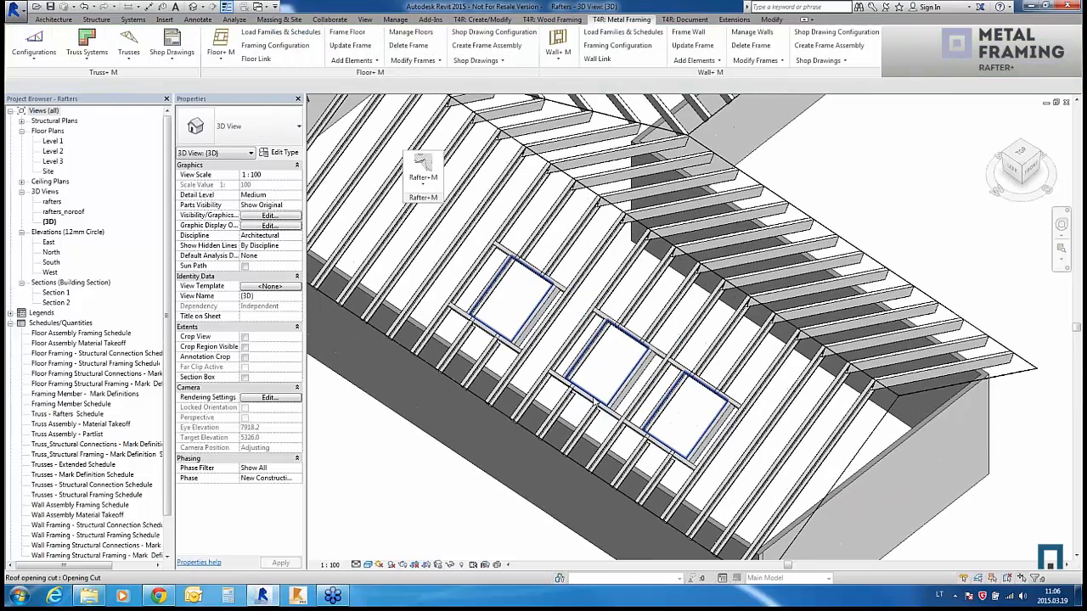
{"action": "left_click", "coordinate": [589, 404]}
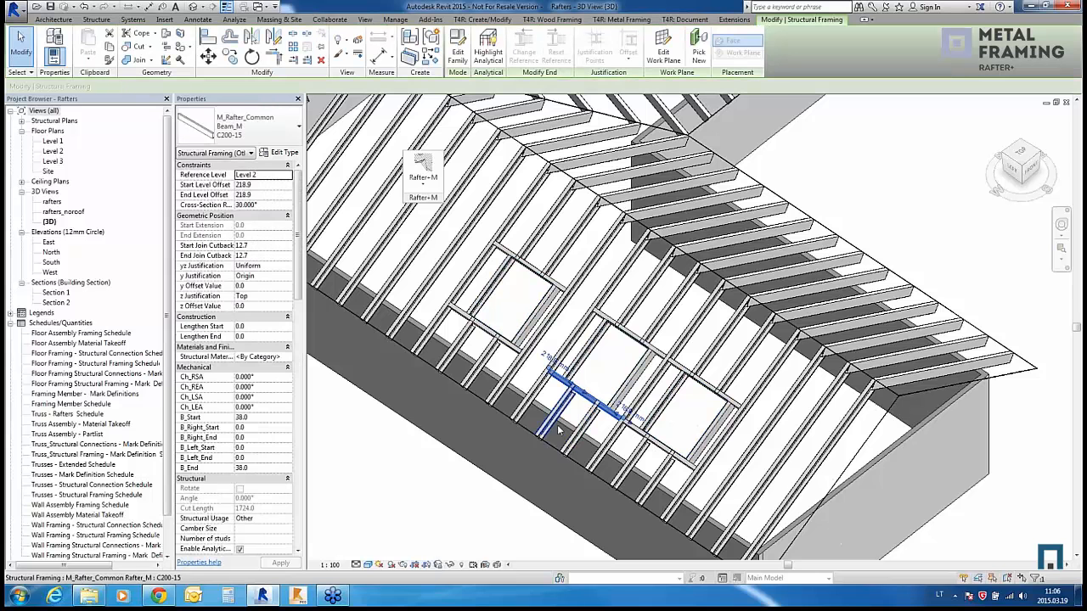
{"action": "middle_click_drag", "start_coordinate": [586, 408], "coordinate": [576, 413], "text": "shift"}
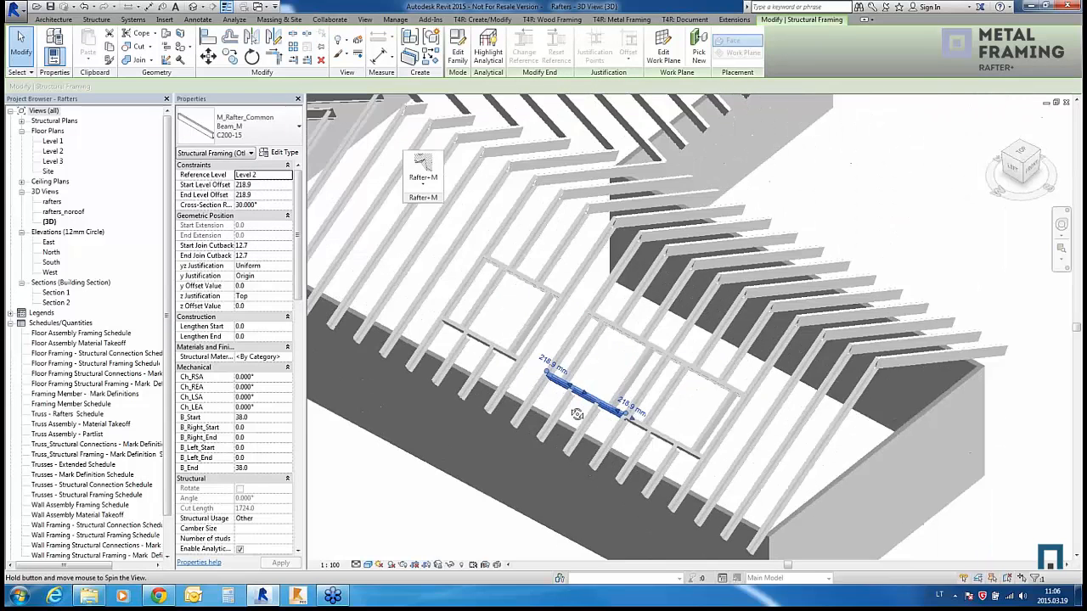
{"action": "scroll", "coordinate": [577, 413], "scroll_direction": "down", "scroll_amount": 5}
{"action": "key", "text": "Escape"}
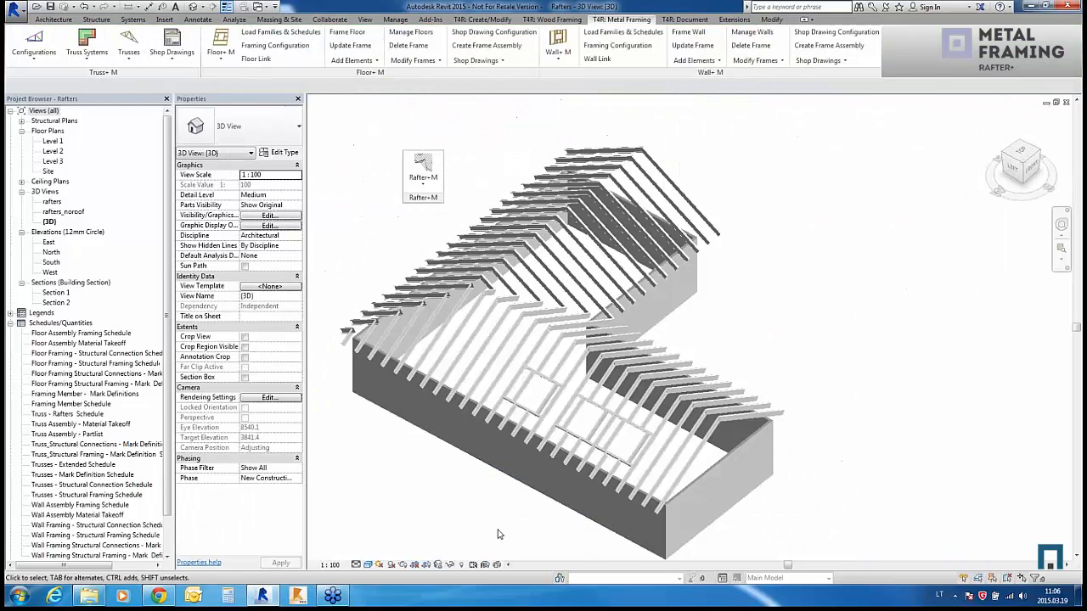
Step: Select the elements across the L-shaped roof and filter the selection down to Structural Beam Systems only
{"action": "middle_click_drag", "start_coordinate": [789, 514], "coordinate": [771, 523], "text": "shift"}
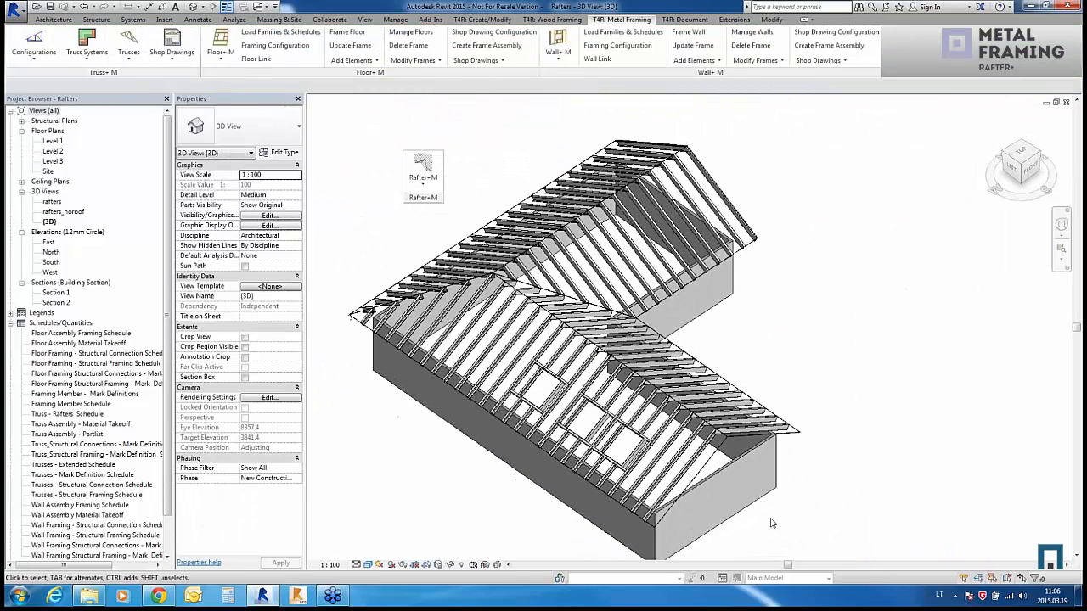
{"action": "left_click", "coordinate": [422, 187]}
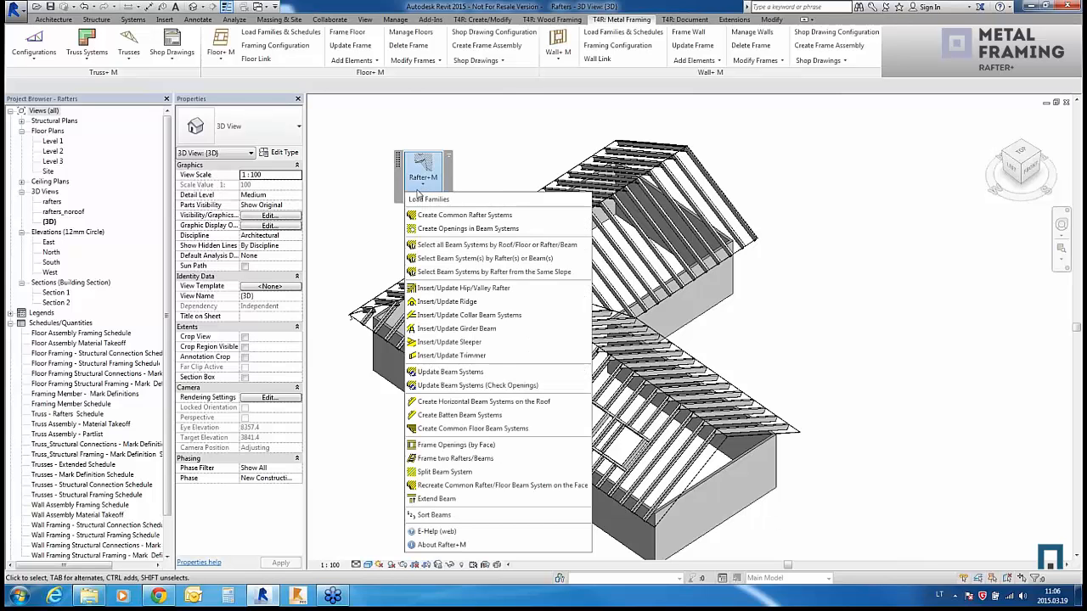
{"action": "left_click", "coordinate": [378, 242]}
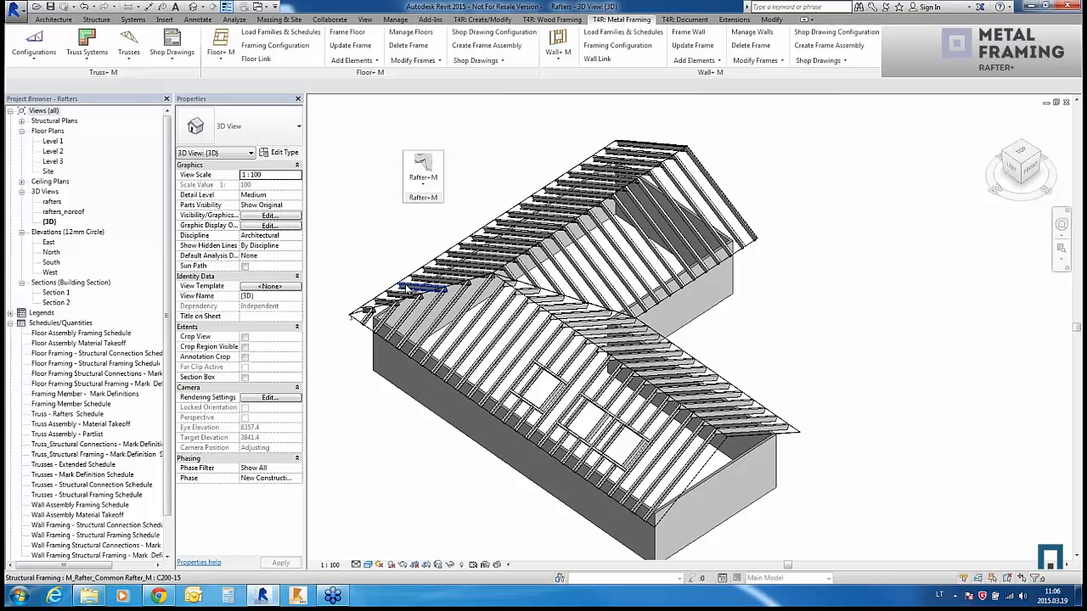
{"action": "left_click", "coordinate": [407, 290]}
{"action": "left_click_drag", "start_coordinate": [806, 357], "coordinate": [476, 312]}
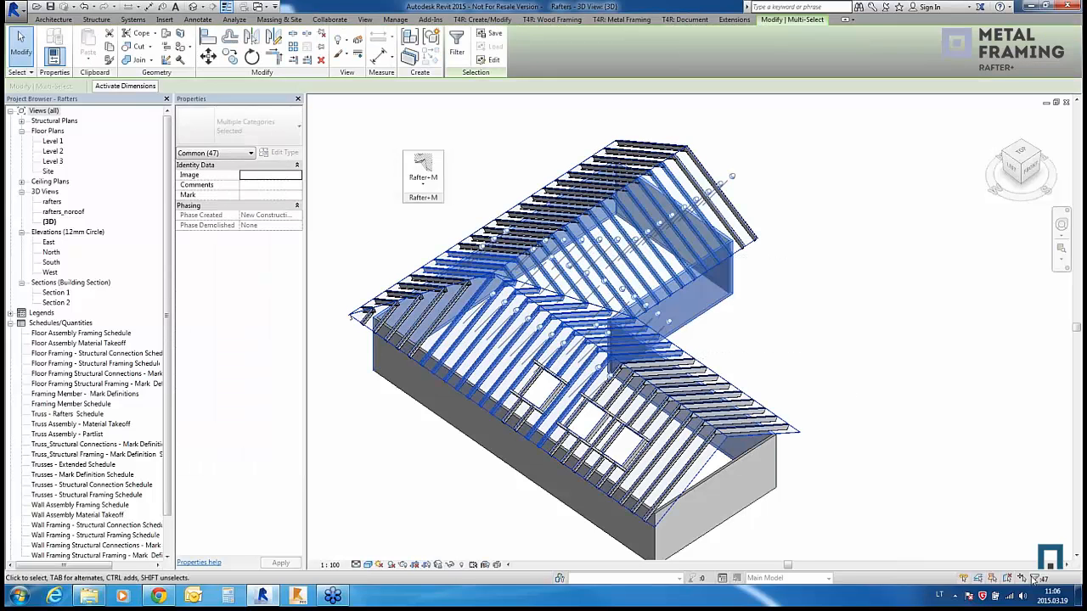
{"action": "left_click", "coordinate": [1032, 581]}
{"action": "left_click", "coordinate": [615, 243]}
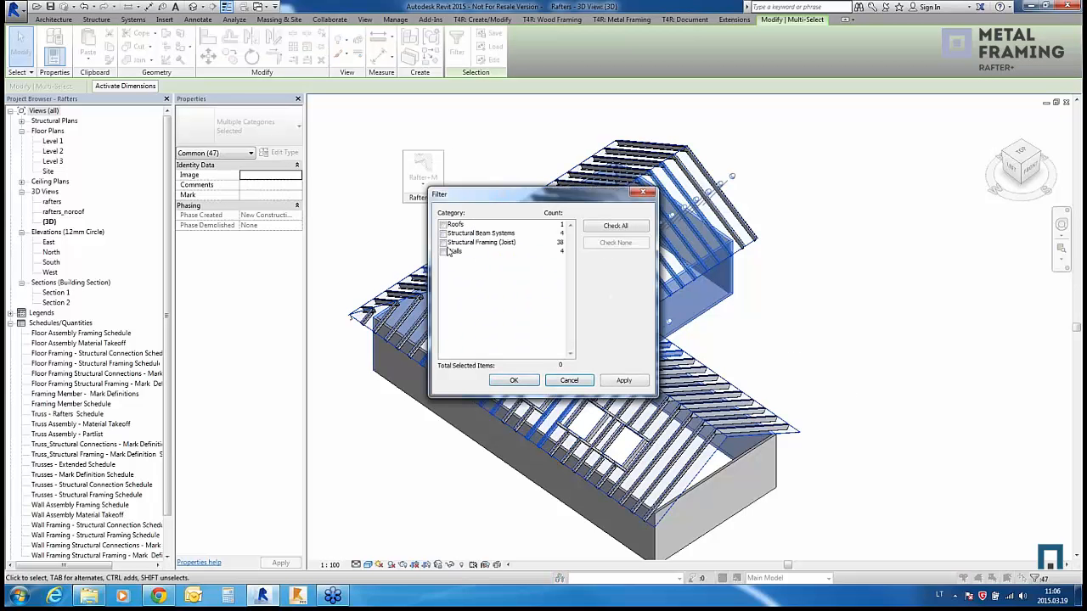
{"action": "left_click", "coordinate": [442, 232]}
{"action": "left_click", "coordinate": [514, 380]}
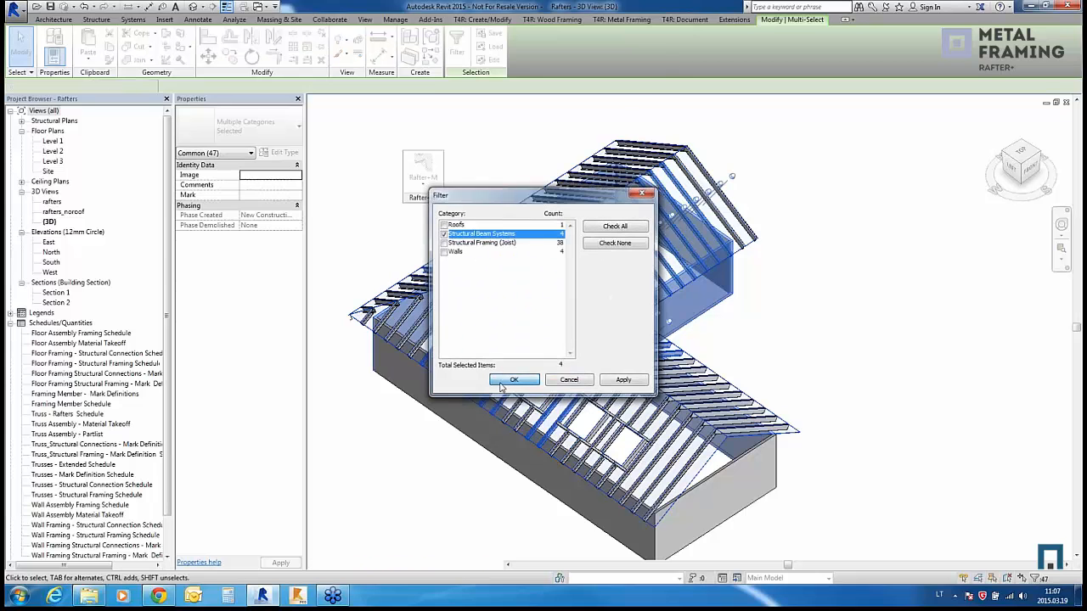
Step: Insert hip and valley rafters for the selected beam systems using M_Rafter_Hip Rafter_M : 2BxC200-15 and M_Rafter_Valley Rafter_M : 2BxC200-15
{"action": "left_click", "coordinate": [426, 185]}
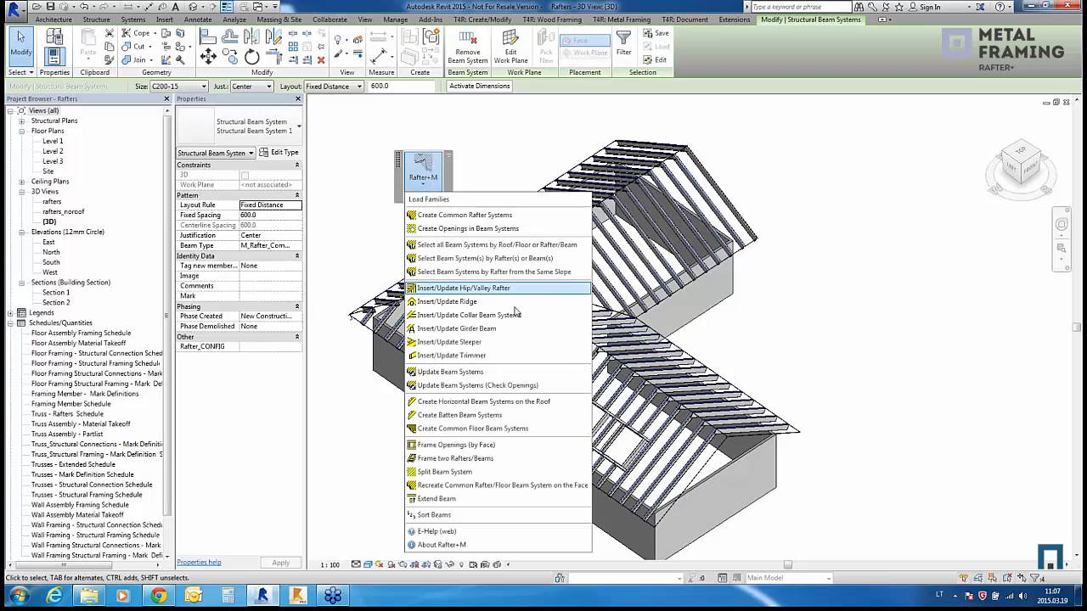
{"action": "left_click", "coordinate": [463, 288]}
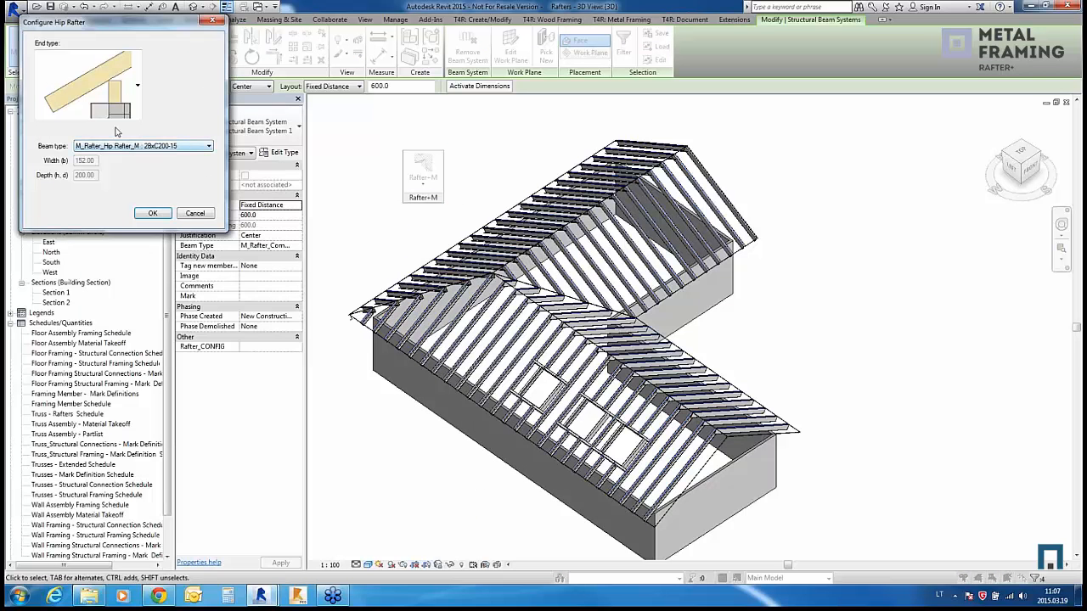
{"action": "left_click", "coordinate": [152, 214]}
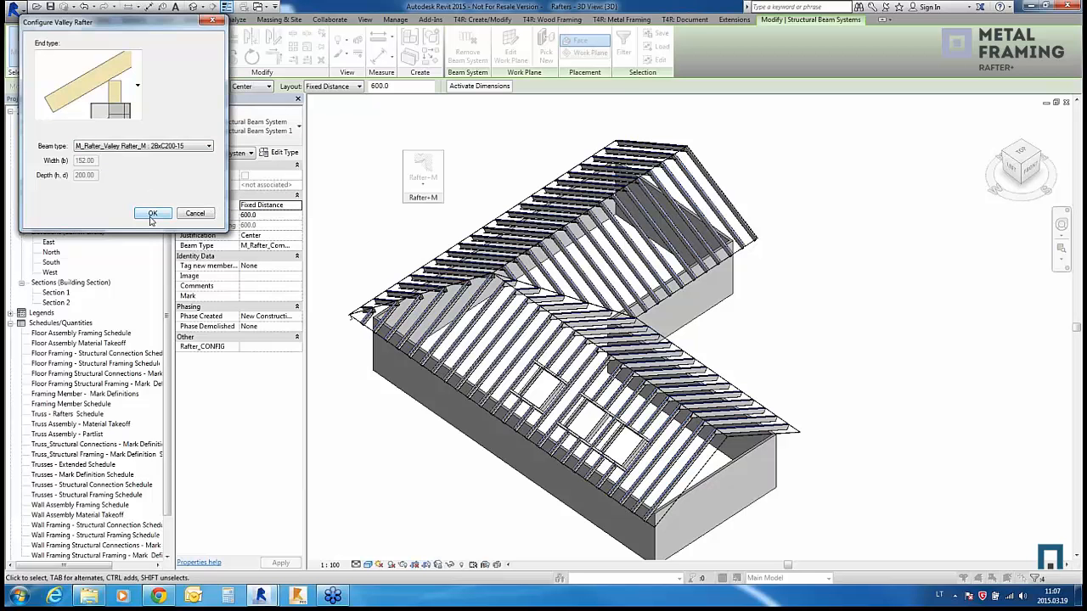
{"action": "left_click", "coordinate": [153, 214]}
{"action": "left_click", "coordinate": [153, 214]}
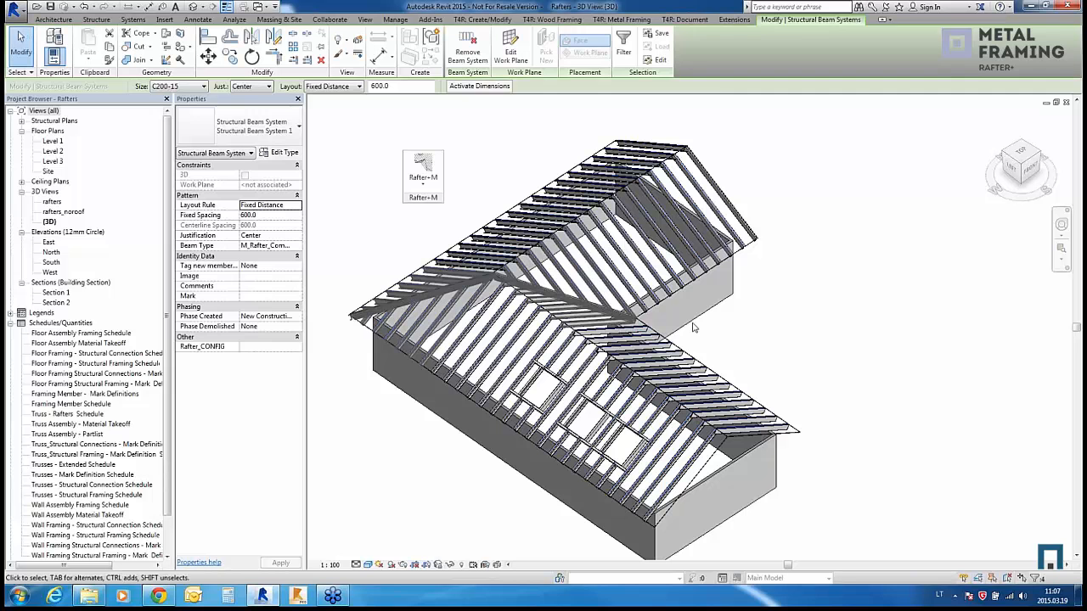
Step: Examine the beam systems beside the valley and how the valley rafter meets the common rafters at its lower end
{"action": "left_click", "coordinate": [613, 293]}
{"action": "key", "text": "Tab"}
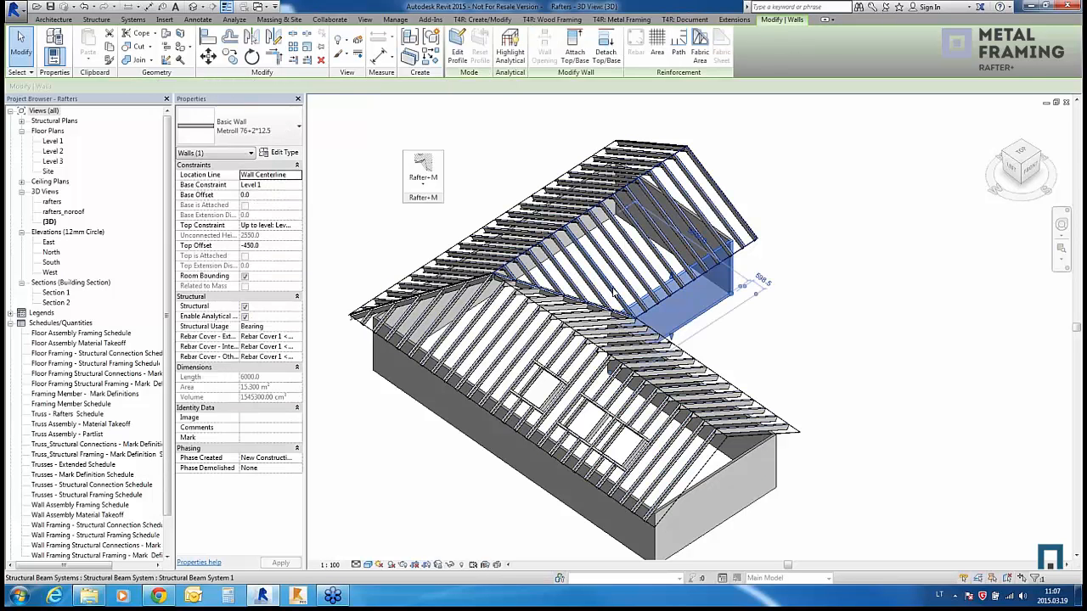
{"action": "left_click", "coordinate": [613, 293]}
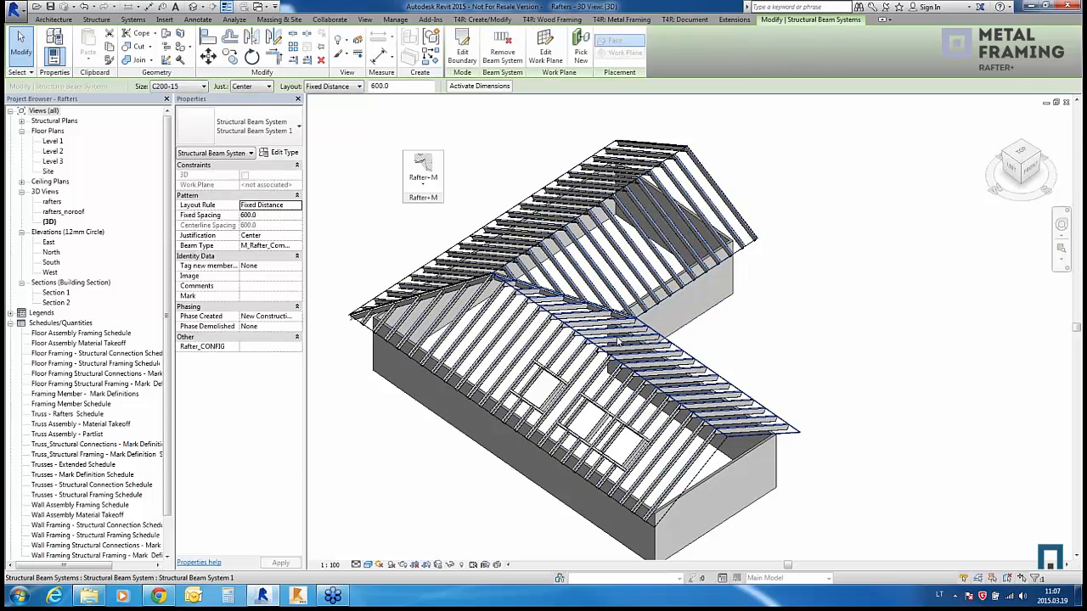
{"action": "left_click", "coordinate": [758, 344]}
{"action": "scroll", "coordinate": [519, 291], "scroll_direction": "up", "scroll_amount": 3}
{"action": "middle_click_drag", "start_coordinate": [621, 310], "coordinate": [535, 318], "text": "shift"}
{"action": "scroll", "coordinate": [533, 319], "scroll_direction": "up", "scroll_amount": 6}
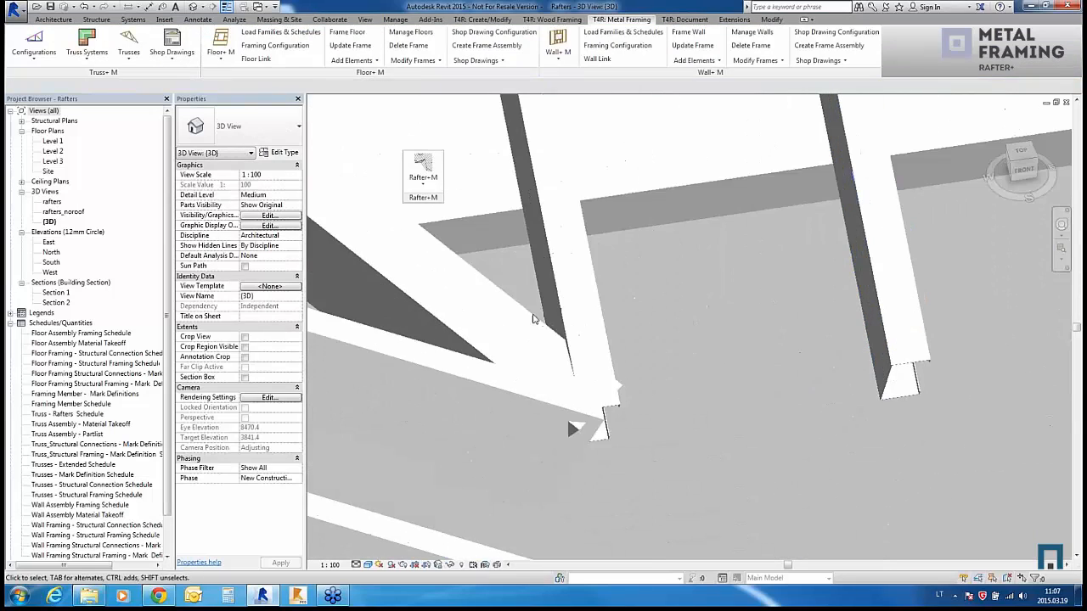
{"action": "left_click", "coordinate": [575, 424]}
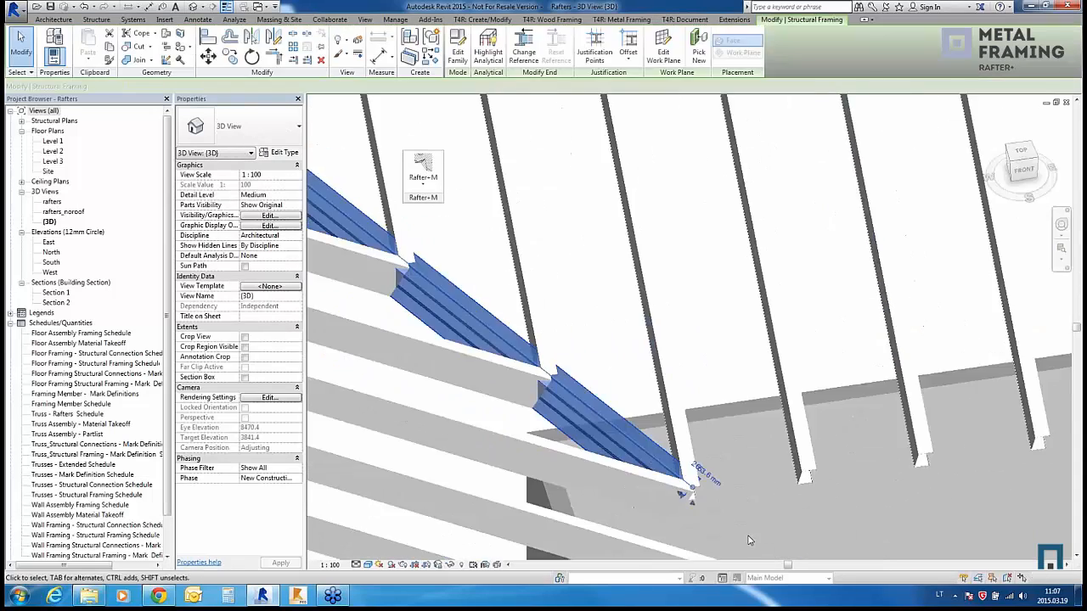
{"action": "scroll", "coordinate": [580, 424], "scroll_direction": "down", "scroll_amount": 10}
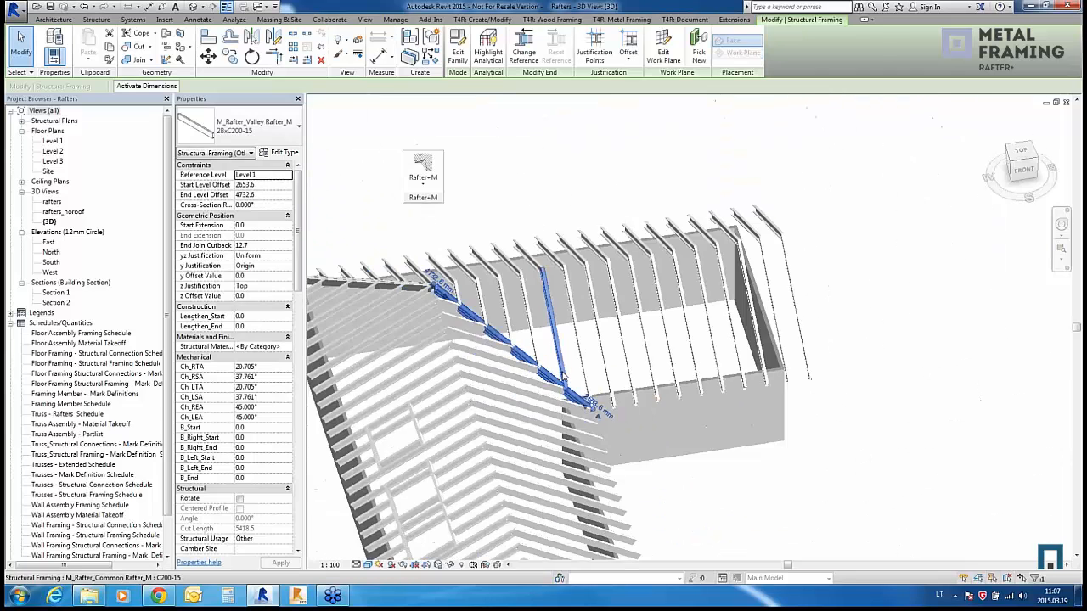
{"action": "left_click", "coordinate": [645, 435]}
{"action": "middle_click_drag", "start_coordinate": [648, 437], "coordinate": [636, 476], "text": "shift"}
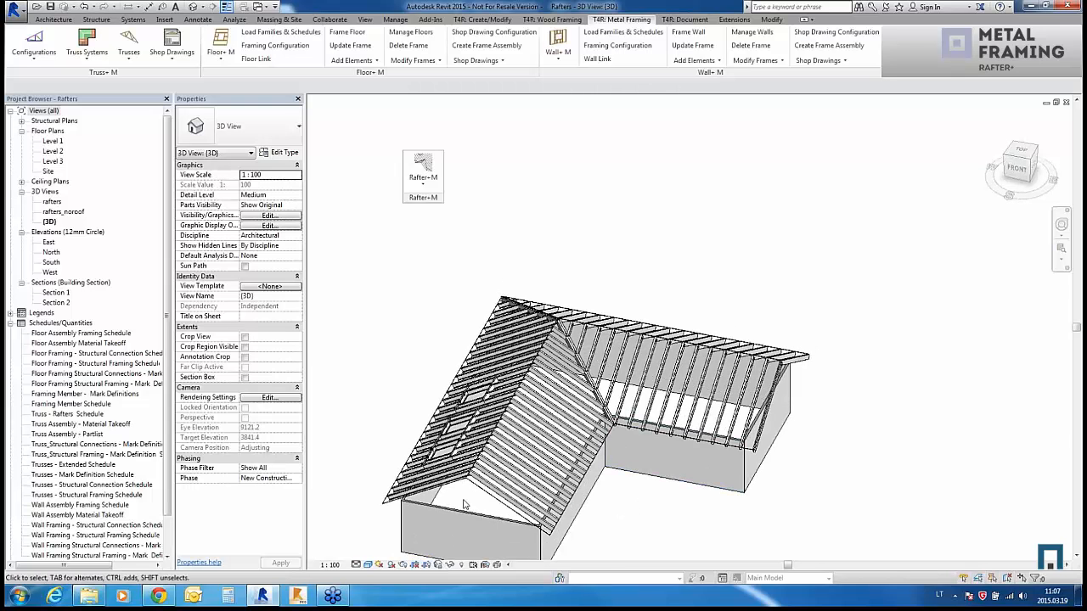
Step: Insert a centered M_Rafter_Ridge Beam_M : 2BxC200-15 ridge beneath two opposing common rafters on the wing with the openings, using the h cut positioning
{"action": "scroll", "coordinate": [464, 505], "scroll_direction": "up", "scroll_amount": 5}
{"action": "left_click", "coordinate": [450, 447]}
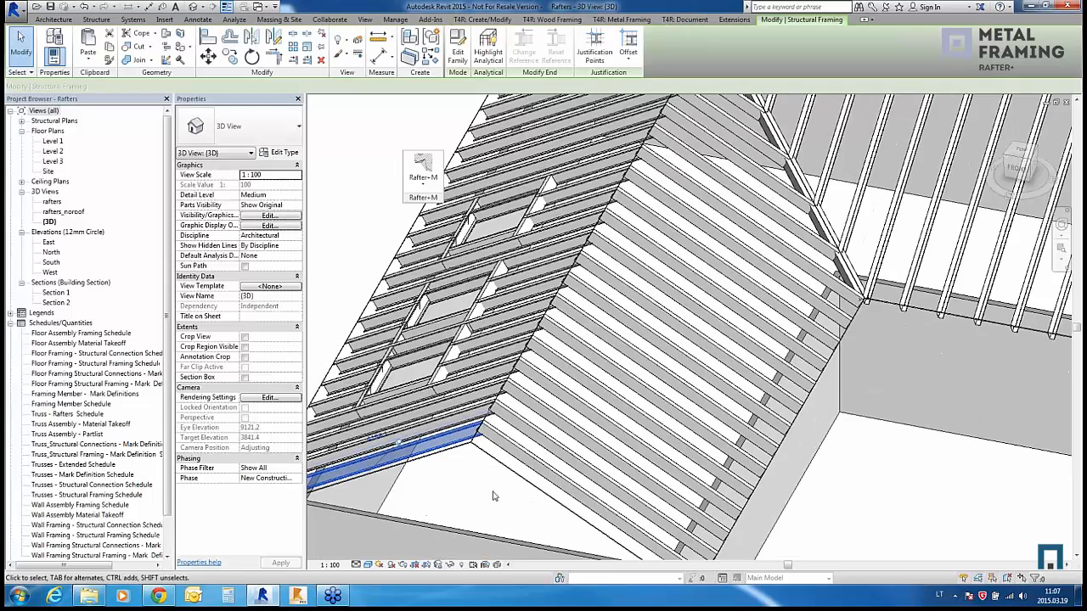
{"action": "scroll", "coordinate": [450, 447], "scroll_direction": "down", "scroll_amount": 5}
{"action": "scroll", "coordinate": [596, 333], "scroll_direction": "up", "scroll_amount": 4}
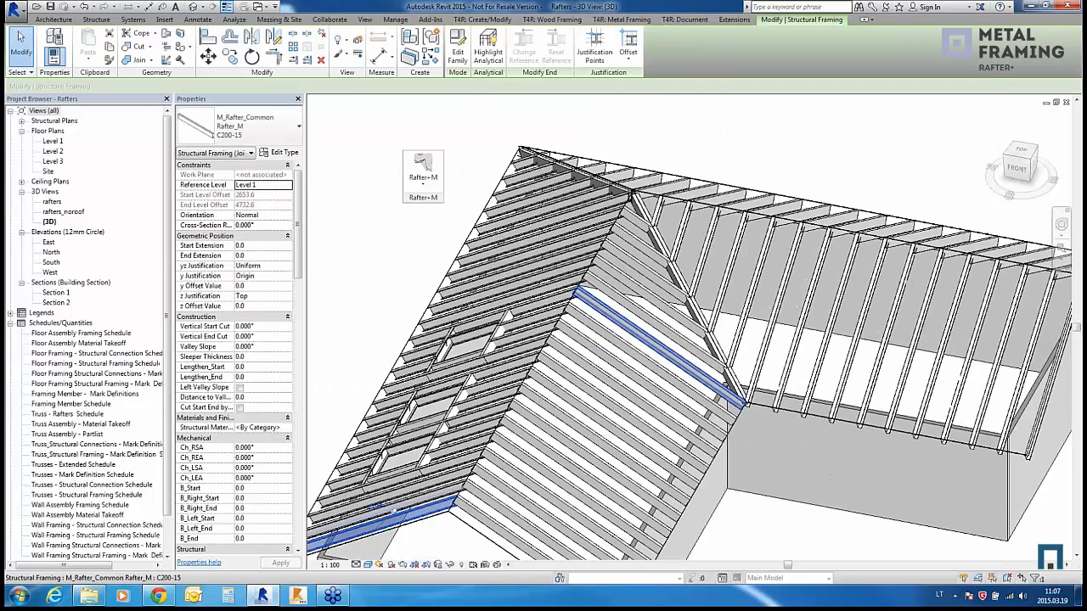
{"action": "left_click", "coordinate": [642, 275], "text": "ctrl"}
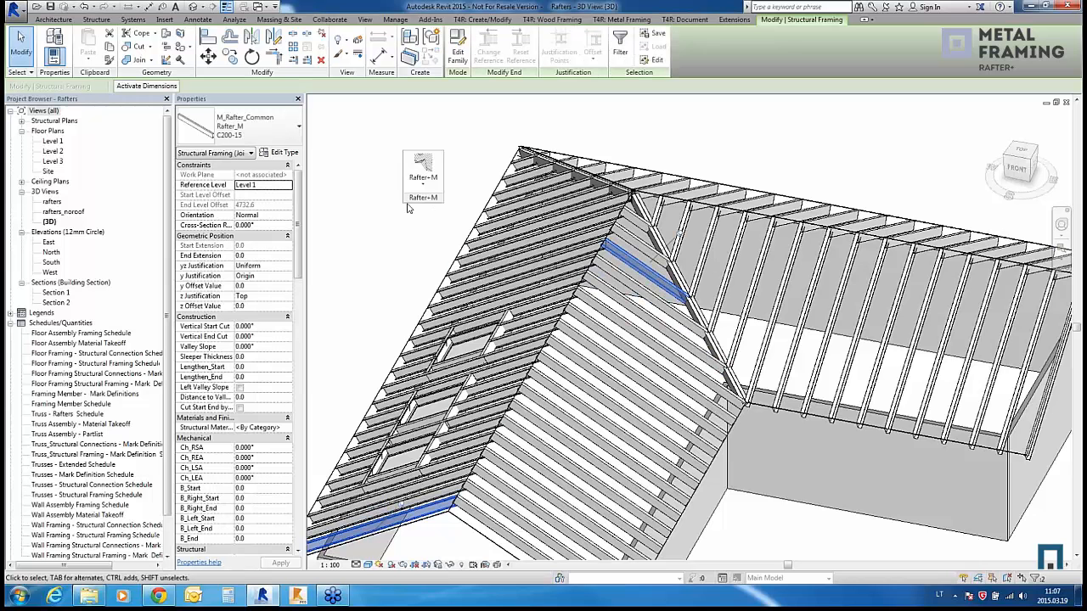
{"action": "left_click", "coordinate": [423, 174]}
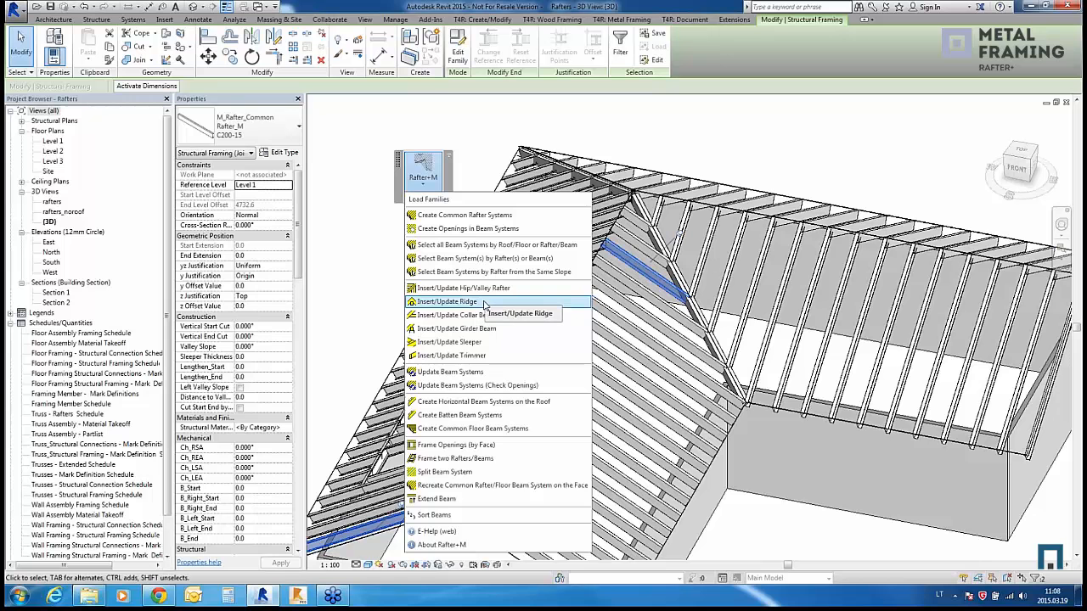
{"action": "left_click", "coordinate": [484, 303]}
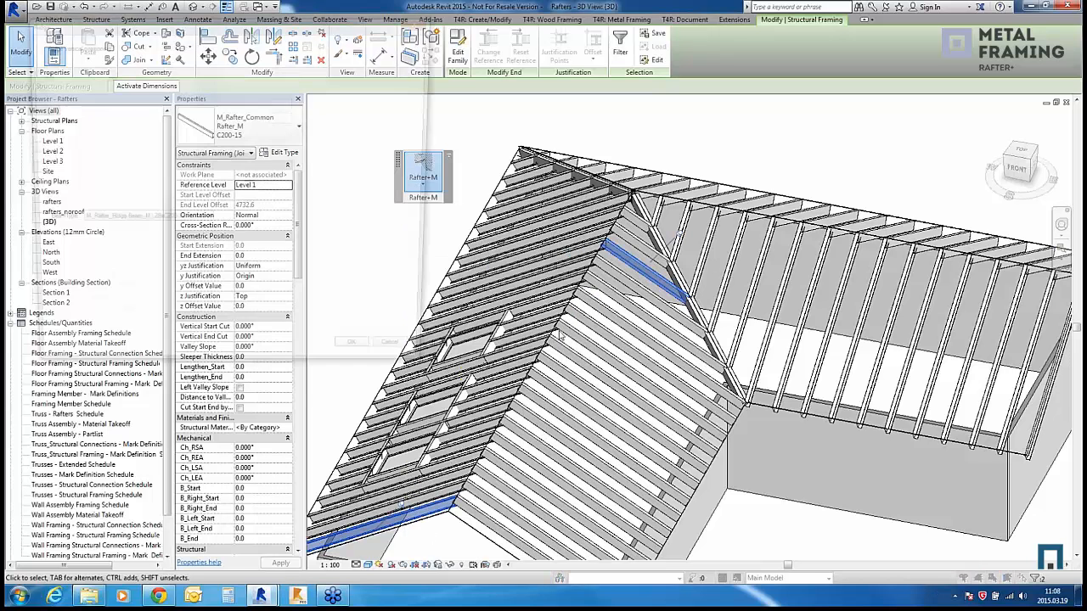
{"action": "left_click", "coordinate": [190, 174]}
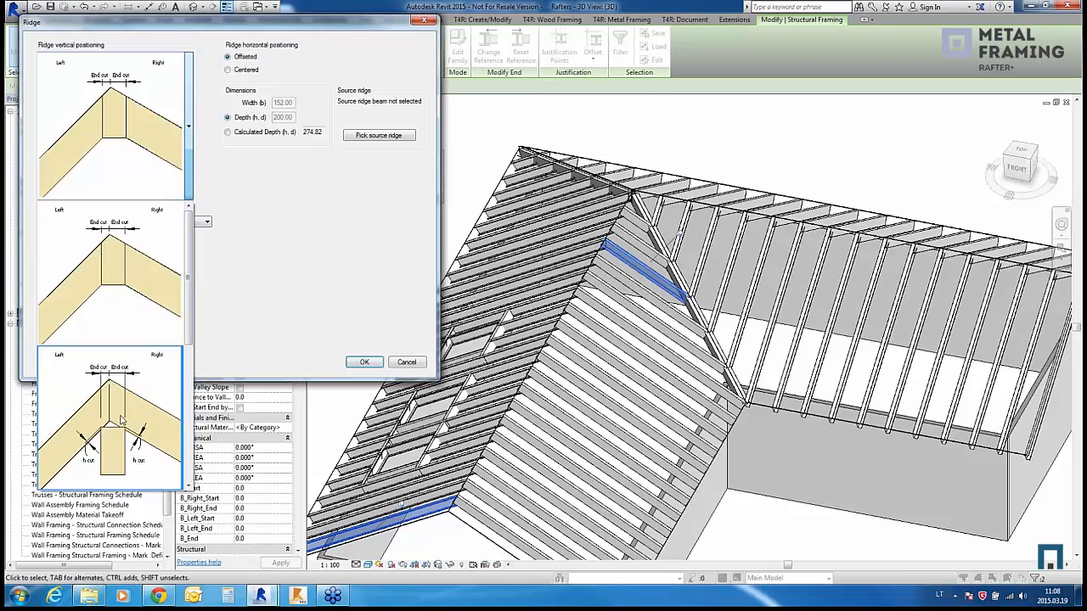
{"action": "left_click", "coordinate": [122, 419]}
{"action": "left_click", "coordinate": [247, 74]}
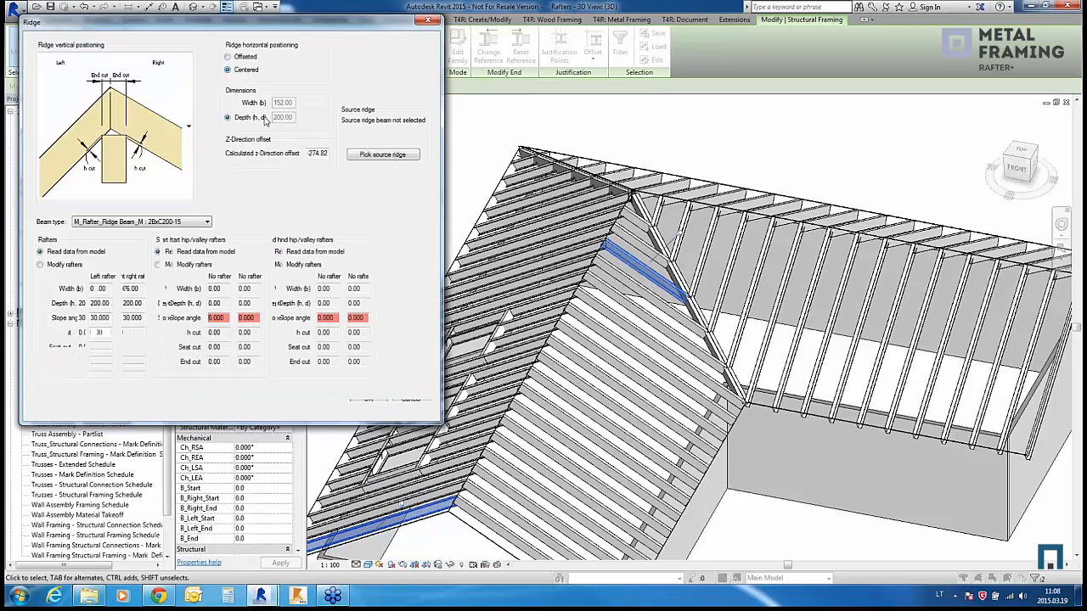
{"action": "left_click", "coordinate": [205, 222]}
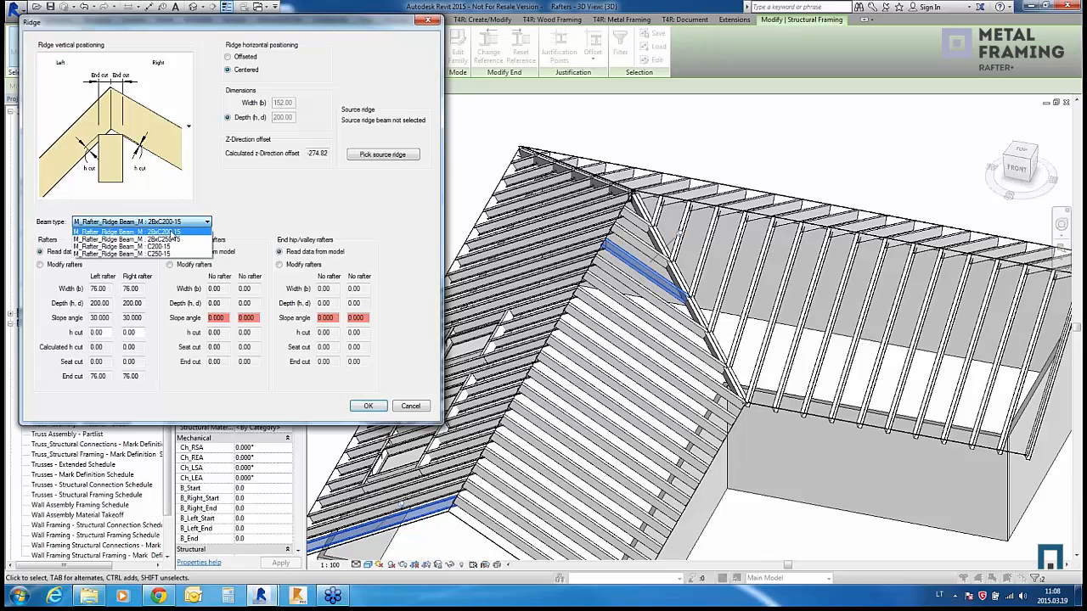
{"action": "left_click", "coordinate": [214, 216]}
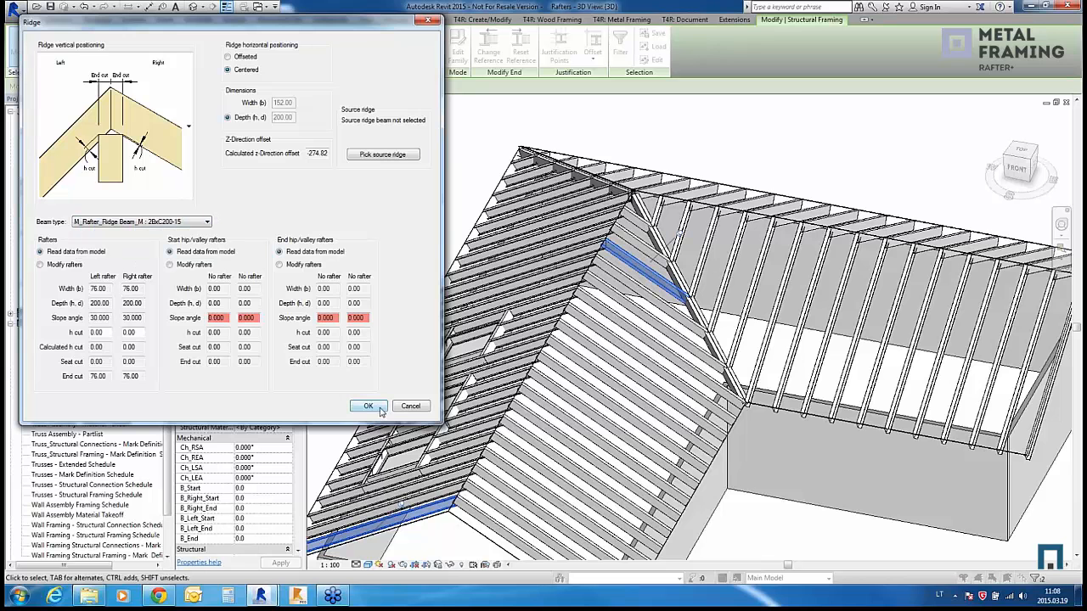
{"action": "left_click", "coordinate": [407, 407]}
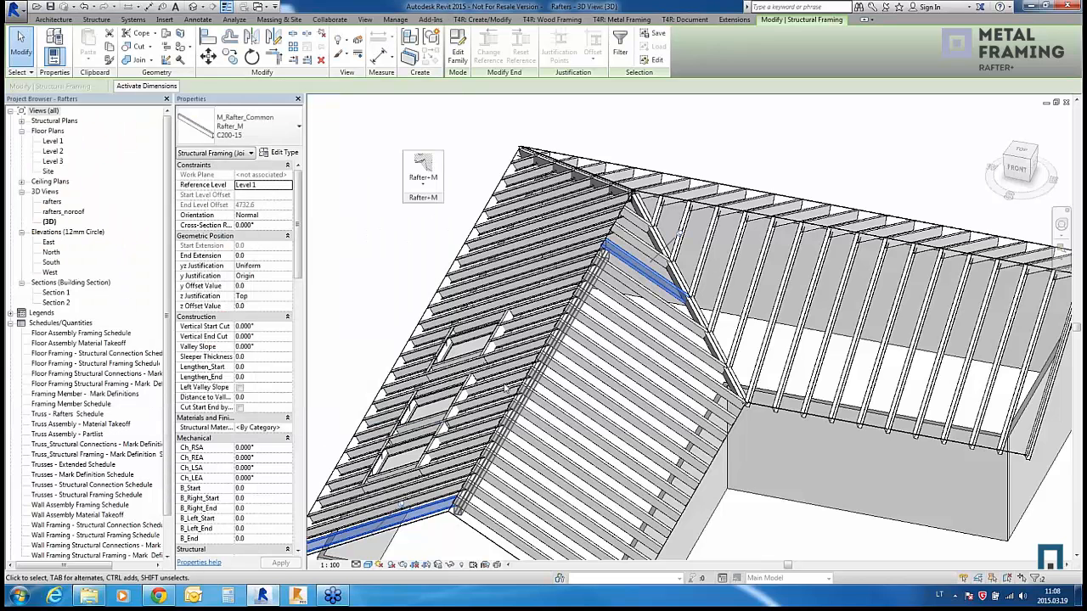
Step: Examine the ridge beam's position beneath the rafters from the front of the gable end
{"action": "left_click", "coordinate": [443, 538]}
{"action": "scroll", "coordinate": [463, 509], "scroll_direction": "up", "scroll_amount": 5}
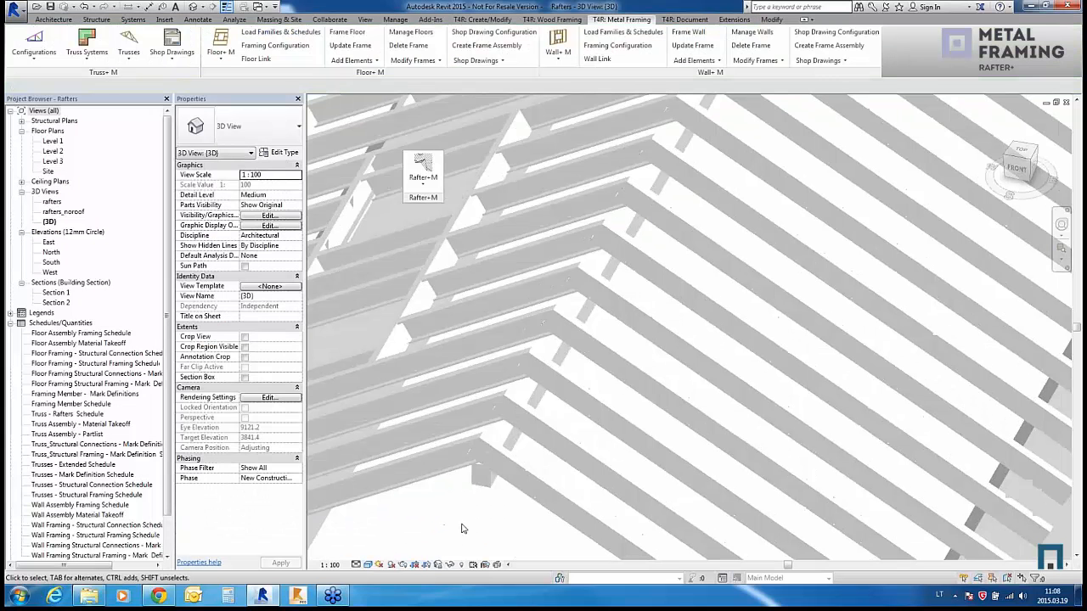
{"action": "left_click", "coordinate": [482, 480]}
{"action": "middle_click_drag", "start_coordinate": [552, 425], "coordinate": [603, 332], "text": "shift"}
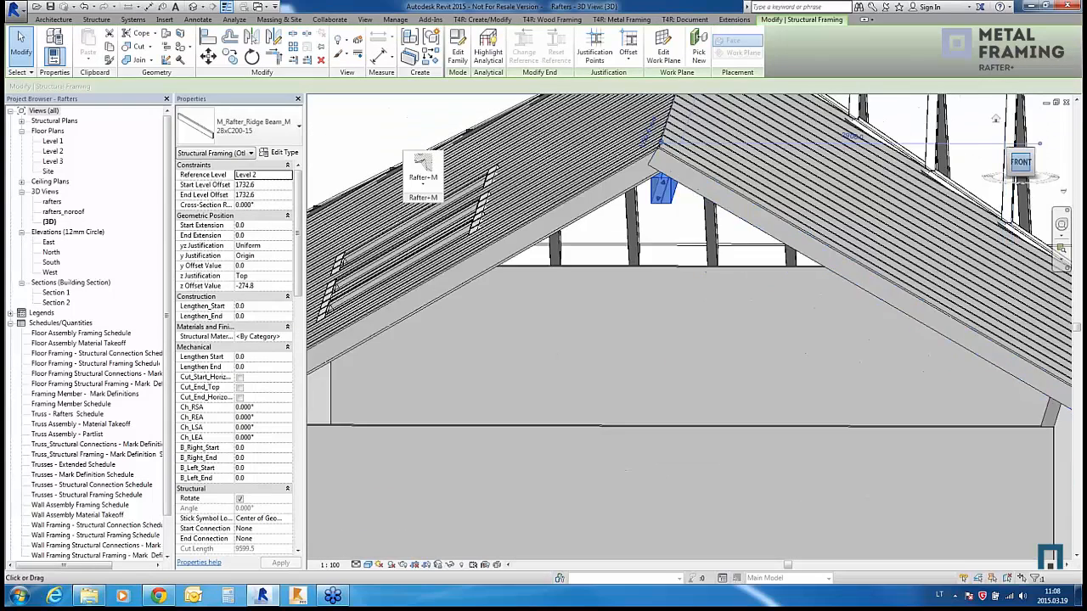
{"action": "left_click", "coordinate": [1022, 162]}
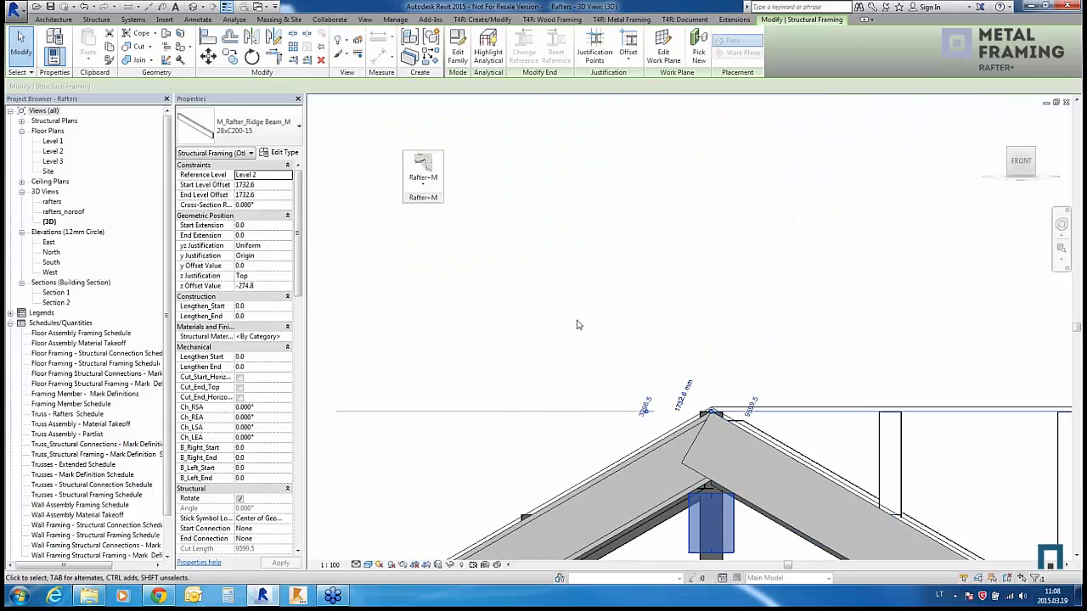
{"action": "scroll", "coordinate": [586, 324], "scroll_direction": "down", "scroll_amount": 4}
{"action": "key", "text": "Escape"}
{"action": "scroll", "coordinate": [582, 306], "scroll_direction": "down", "scroll_amount": 5}
{"action": "middle_click_drag", "start_coordinate": [572, 308], "coordinate": [683, 478], "text": "shift"}
{"action": "scroll", "coordinate": [684, 477], "scroll_direction": "down", "scroll_amount": 5}
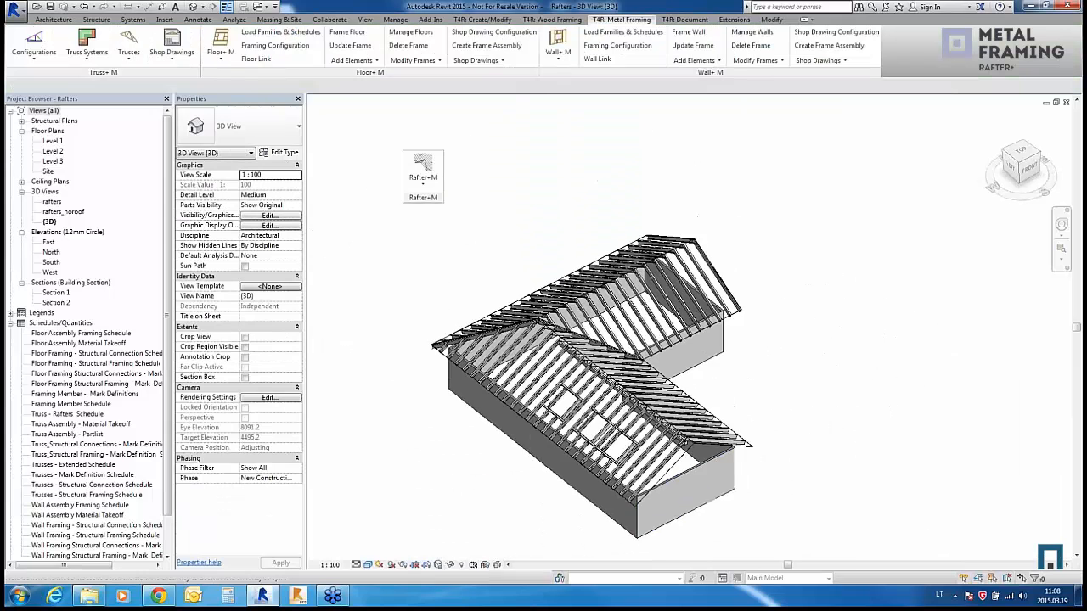
Step: Insert an M_Rafter_Girder Beam_M : 2BxC200-15 girder beneath the shorter wing's inner-slope rafters, with h cut 0 and 0.00 horizontal distance from the wall below
{"action": "scroll", "coordinate": [575, 311], "scroll_direction": "up", "scroll_amount": 6}
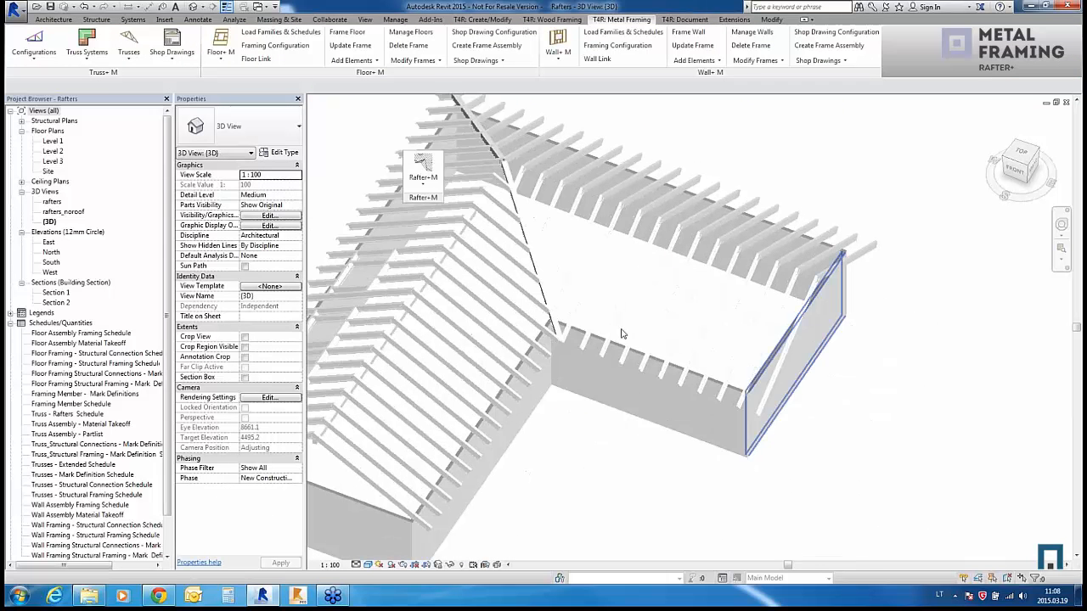
{"action": "left_click", "coordinate": [575, 311]}
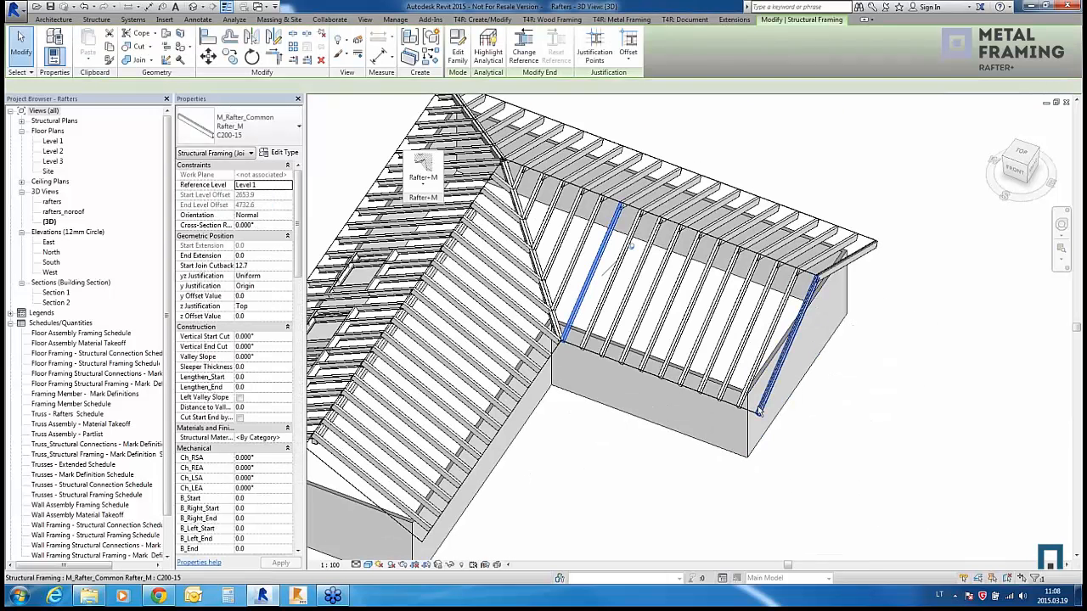
{"action": "left_click", "coordinate": [758, 412], "text": "ctrl"}
{"action": "left_click", "coordinate": [423, 169]}
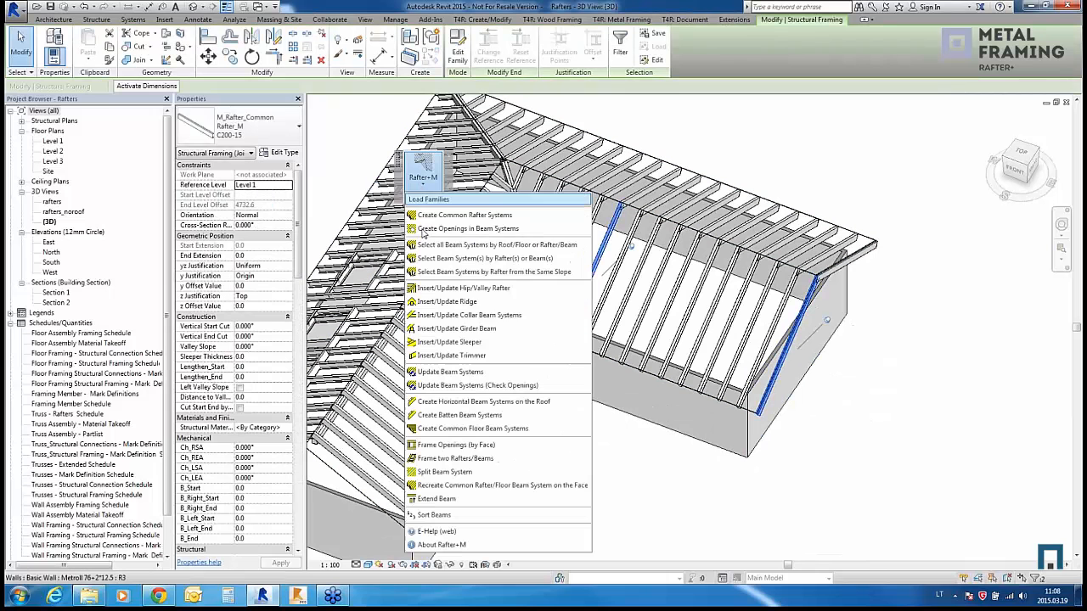
{"action": "left_click", "coordinate": [516, 331]}
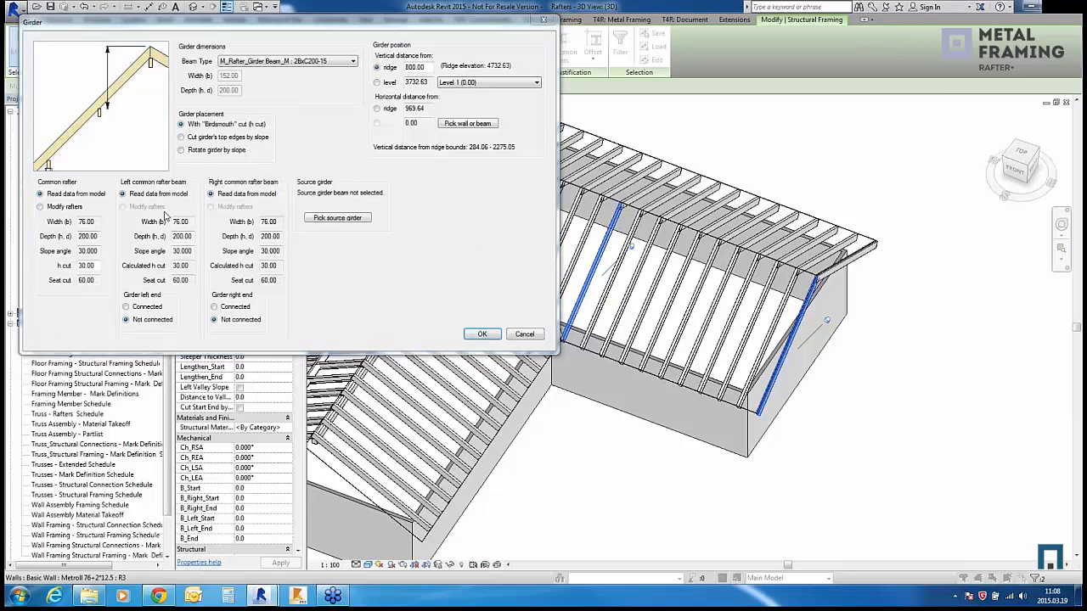
{"action": "left_click", "coordinate": [287, 64]}
{"action": "left_click", "coordinate": [287, 65]}
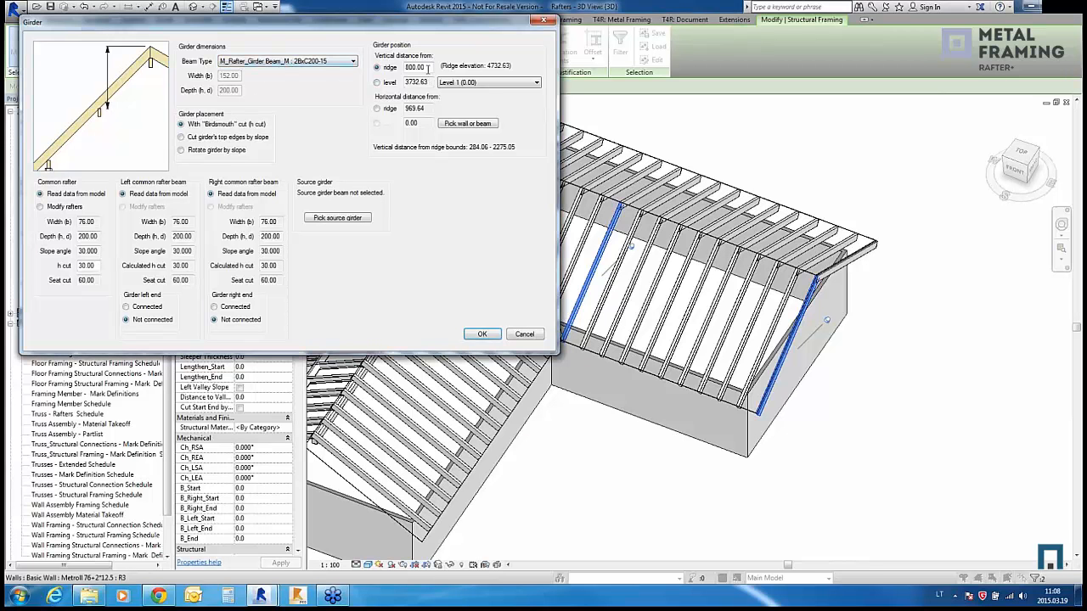
{"action": "left_click", "coordinate": [378, 83]}
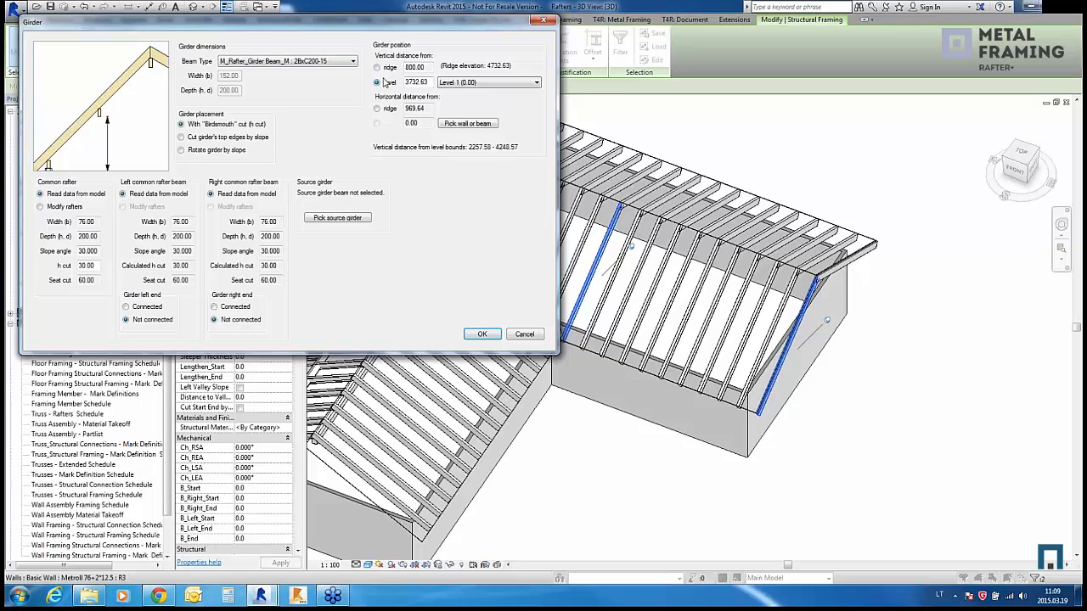
{"action": "left_click", "coordinate": [377, 67]}
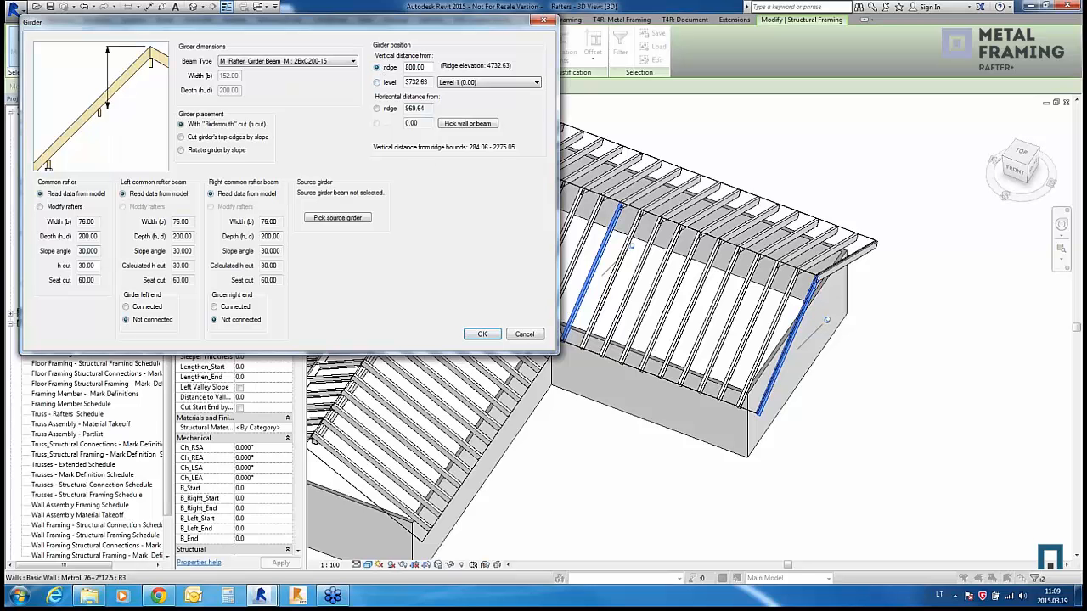
{"action": "double_click", "coordinate": [100, 265]}
{"action": "type", "text": "0"}
{"action": "left_click", "coordinate": [472, 126]}
{"action": "left_click", "coordinate": [615, 346]}
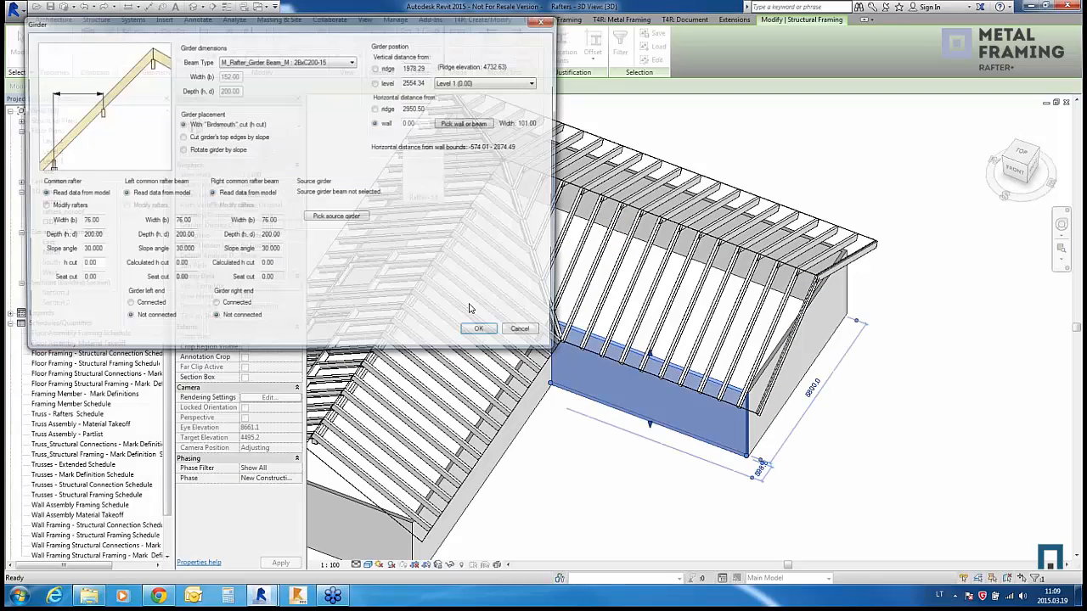
{"action": "left_click", "coordinate": [478, 328]}
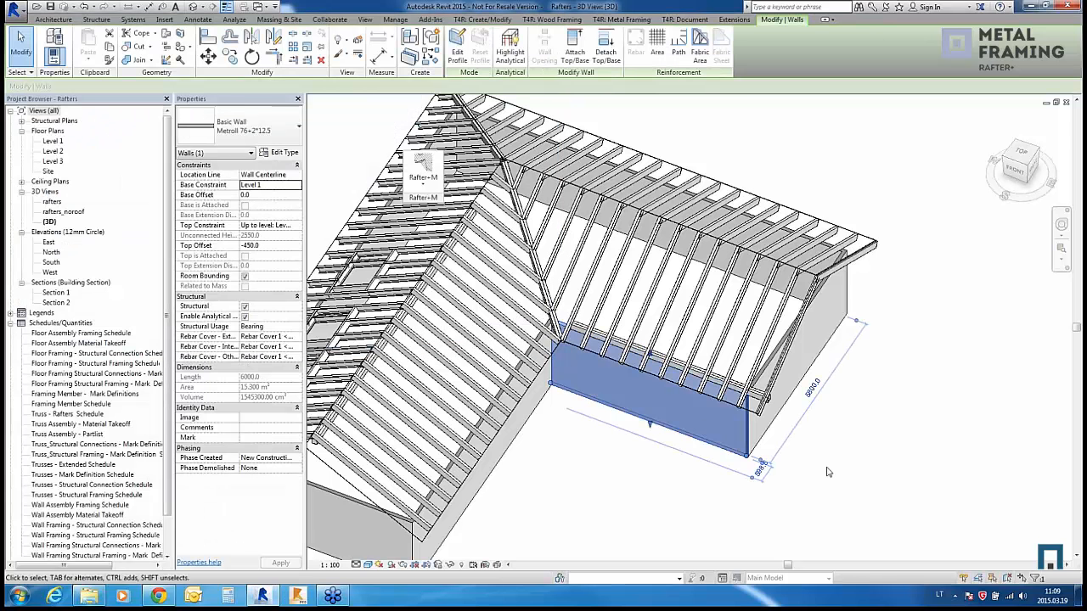
Step: Examine how the girder beam sits on the wall beneath the common rafters, from the gable side and from above
{"action": "scroll", "coordinate": [802, 464], "scroll_direction": "up", "scroll_amount": 3}
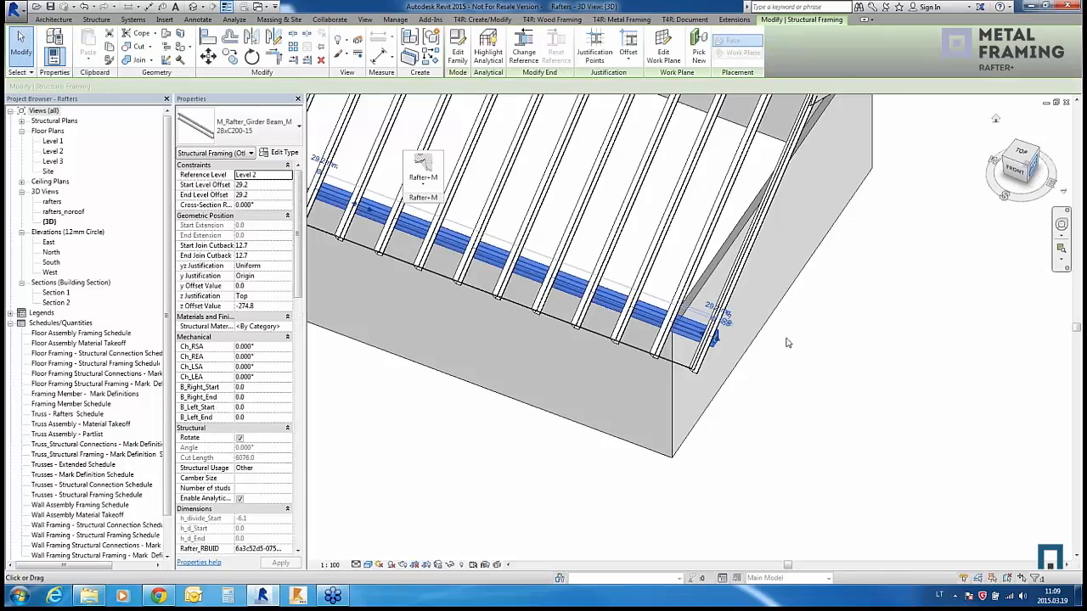
{"action": "scroll", "coordinate": [648, 378], "scroll_direction": "up", "scroll_amount": 2}
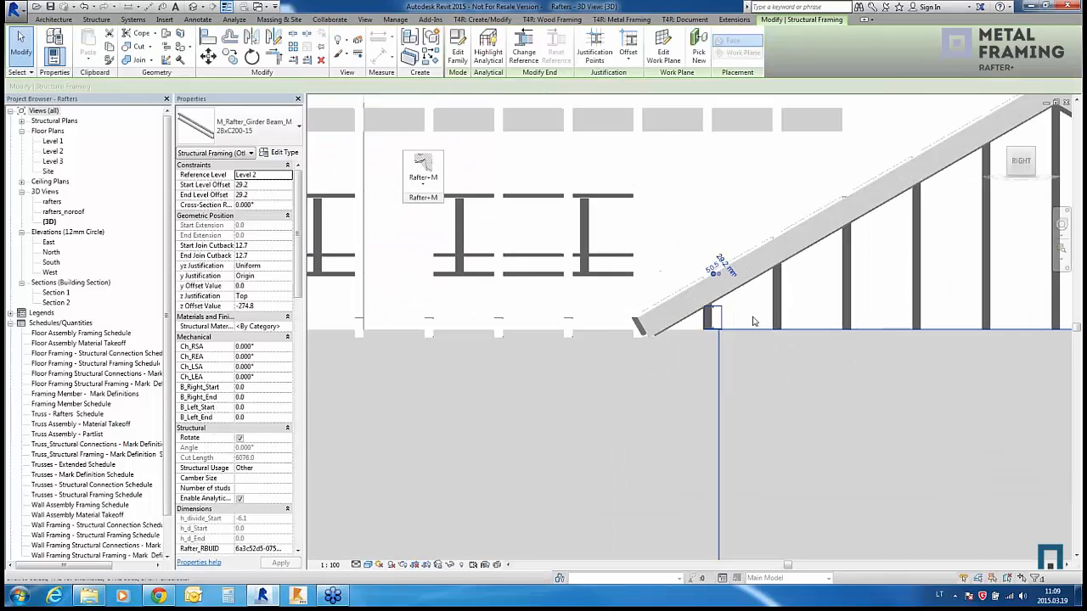
{"action": "scroll", "coordinate": [755, 321], "scroll_direction": "up", "scroll_amount": 2}
{"action": "key", "text": "Escape"}
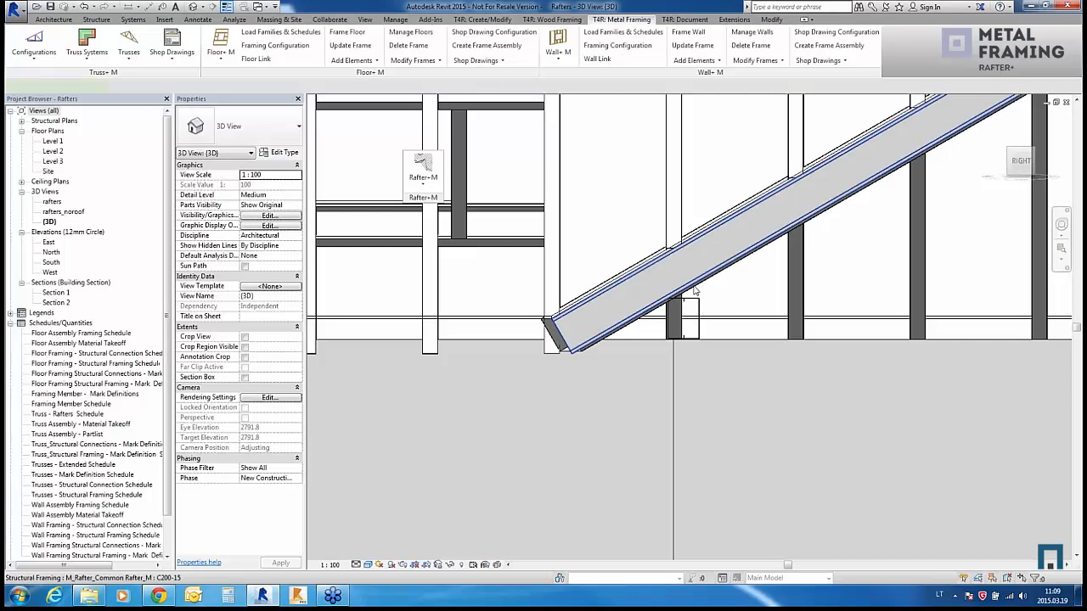
{"action": "left_click", "coordinate": [694, 290]}
{"action": "middle_click_drag", "start_coordinate": [695, 290], "coordinate": [651, 437], "text": "shift"}
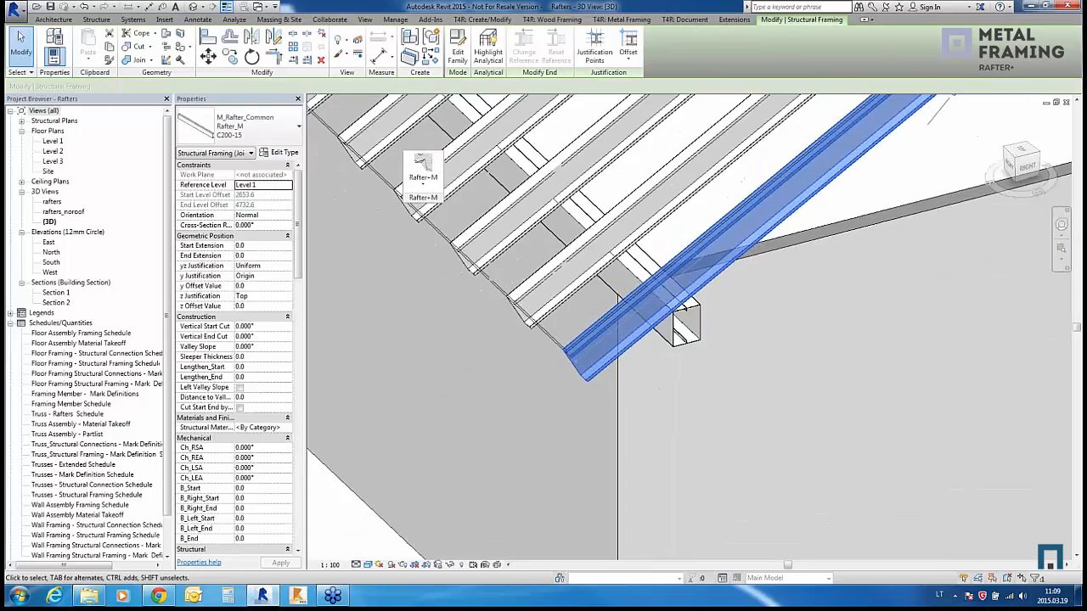
{"action": "scroll", "coordinate": [648, 433], "scroll_direction": "down", "scroll_amount": 2}
{"action": "scroll", "coordinate": [650, 434], "scroll_direction": "down", "scroll_amount": 3}
{"action": "left_click", "coordinate": [745, 534]}
Step: Insert M_Rafter_Collar Beam_M : C200-15 collar beams between the opposing rafter slopes of the girder wing, at a vertical distance of 800 from the ridge
{"action": "scroll", "coordinate": [684, 455], "scroll_direction": "up", "scroll_amount": 3}
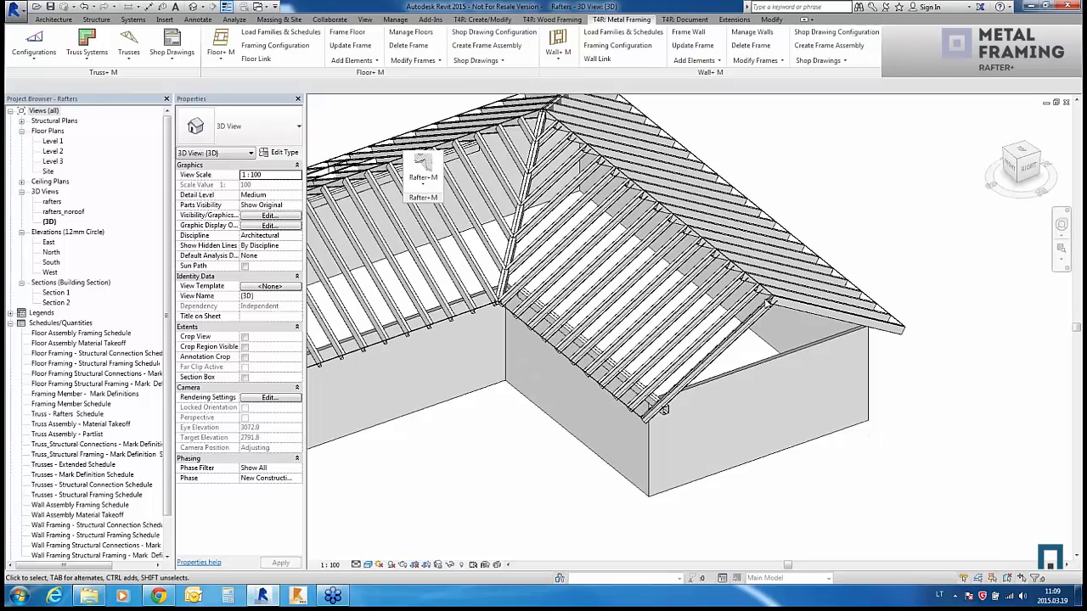
{"action": "left_click", "coordinate": [665, 410]}
{"action": "middle_click_drag", "start_coordinate": [665, 410], "coordinate": [728, 164], "text": "shift"}
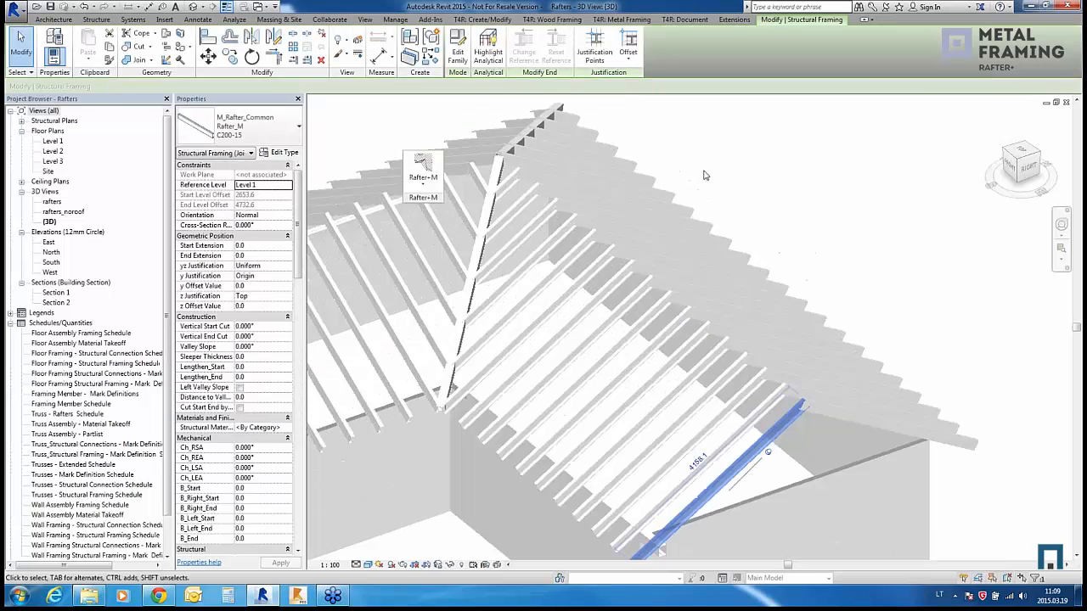
{"action": "scroll", "coordinate": [728, 164], "scroll_direction": "up", "scroll_amount": 2}
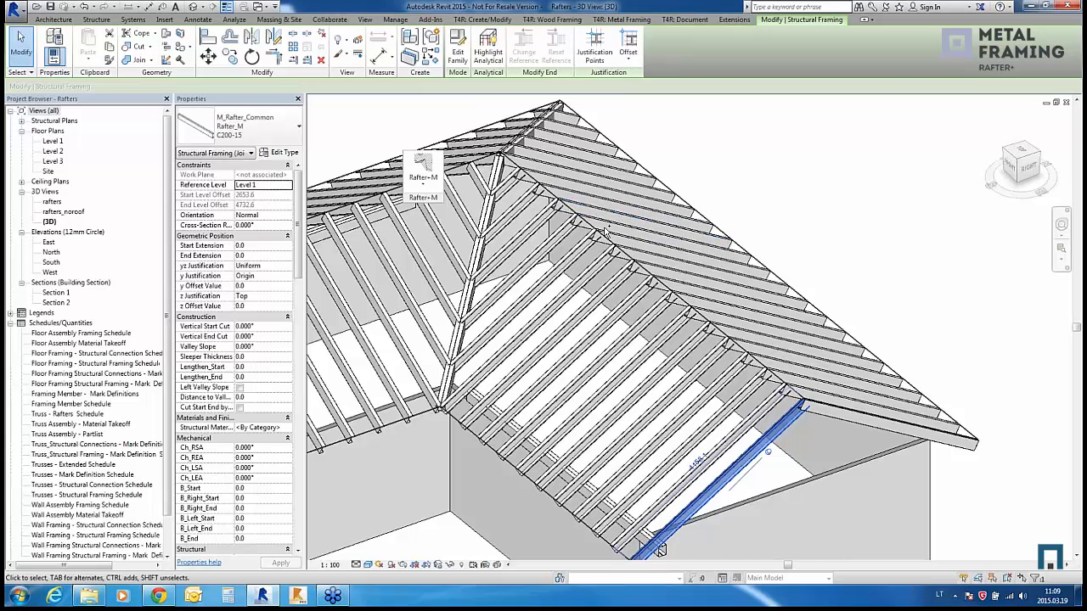
{"action": "left_click", "coordinate": [610, 224], "text": "ctrl"}
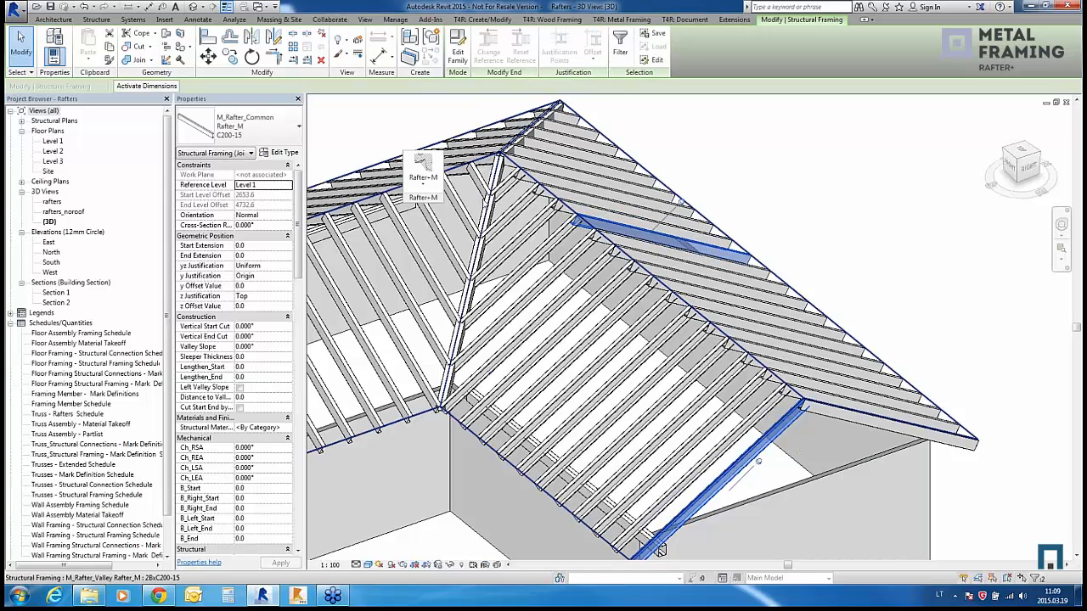
{"action": "left_click", "coordinate": [423, 168]}
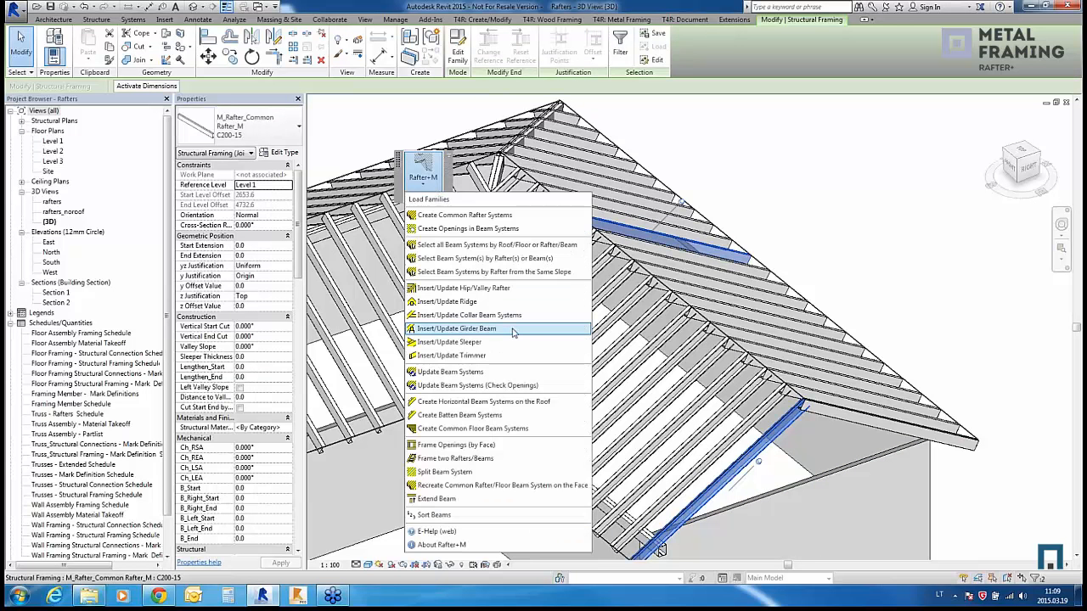
{"action": "left_click", "coordinate": [528, 316]}
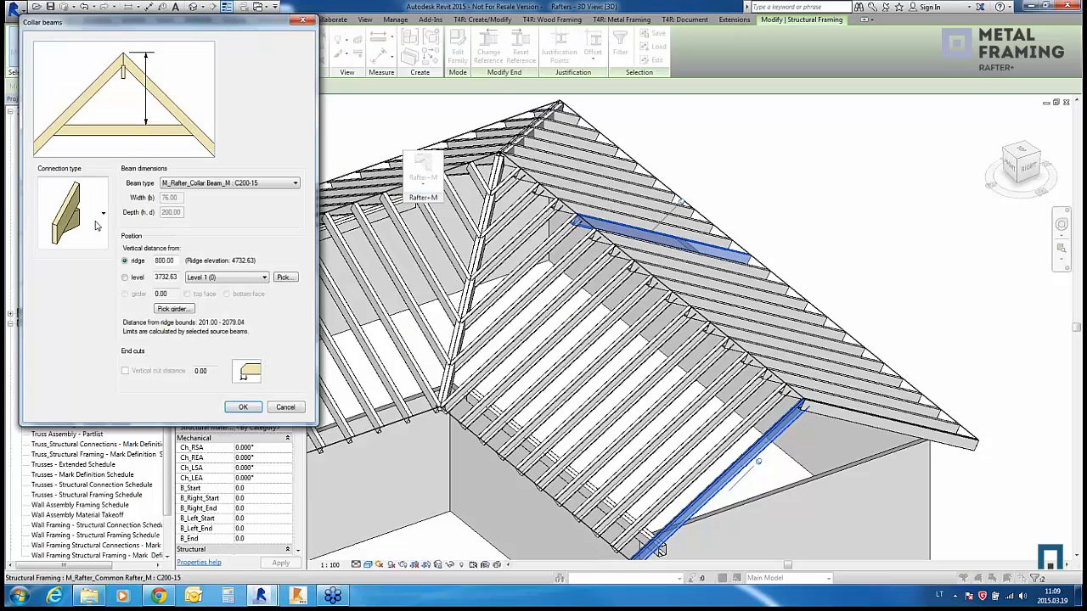
{"action": "left_click", "coordinate": [104, 222]}
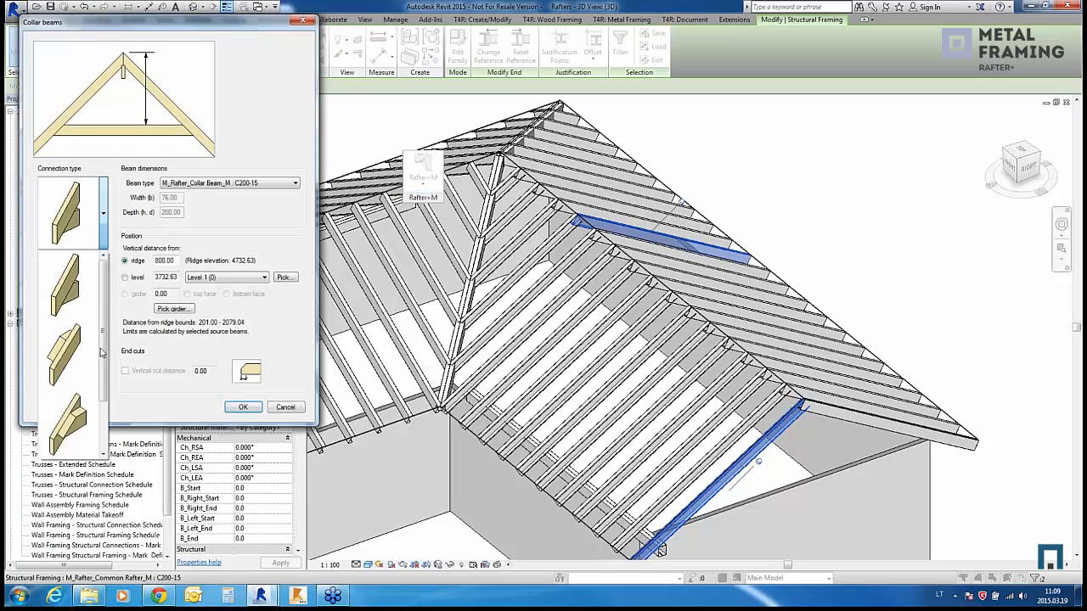
{"action": "left_click", "coordinate": [84, 298]}
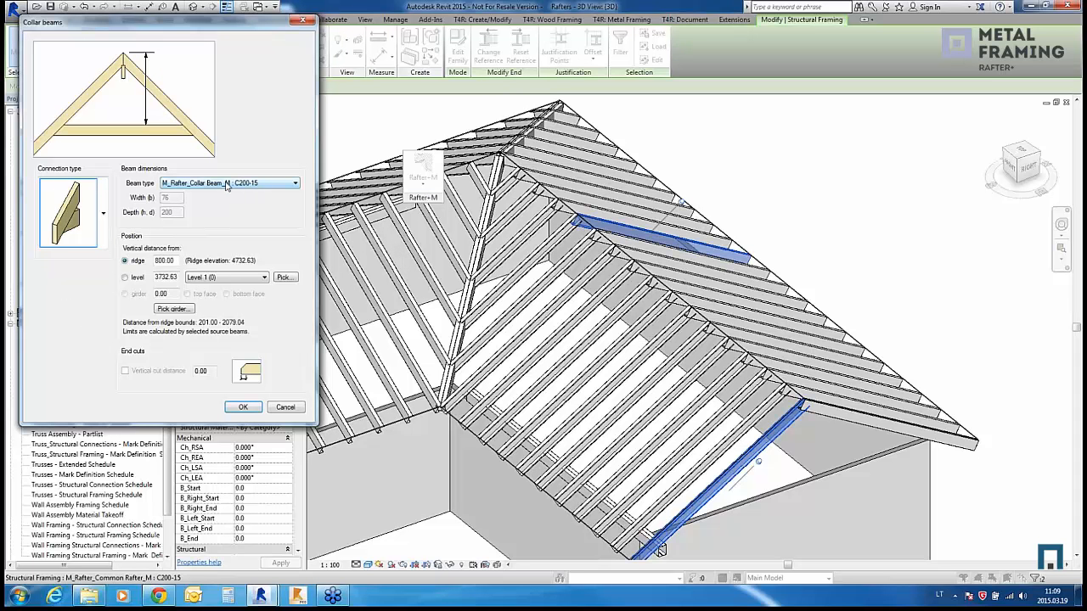
{"action": "left_click", "coordinate": [138, 280]}
{"action": "left_click", "coordinate": [137, 262]}
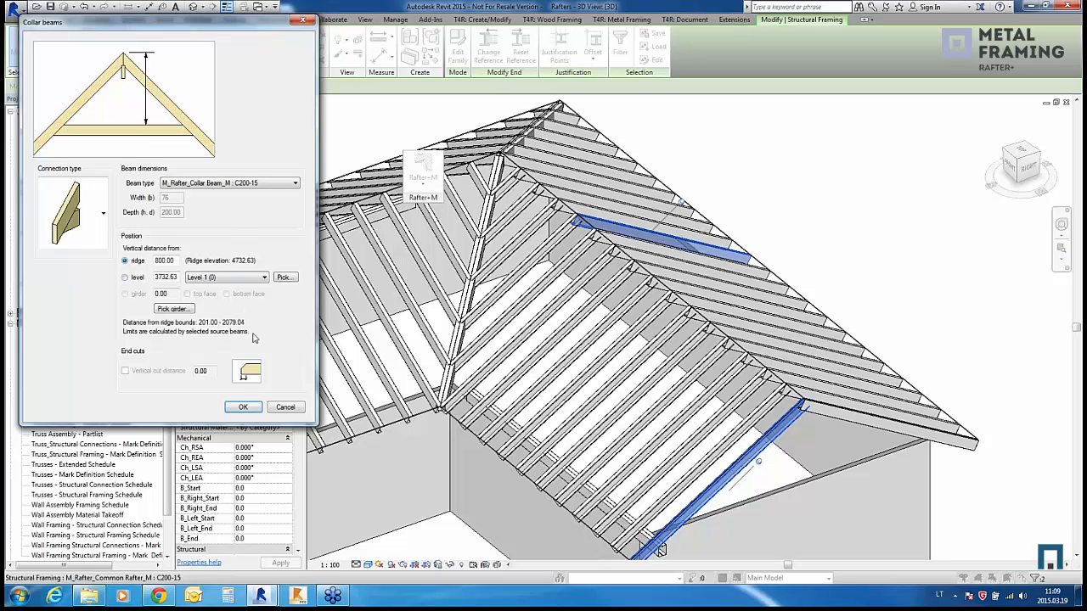
{"action": "left_click", "coordinate": [244, 408]}
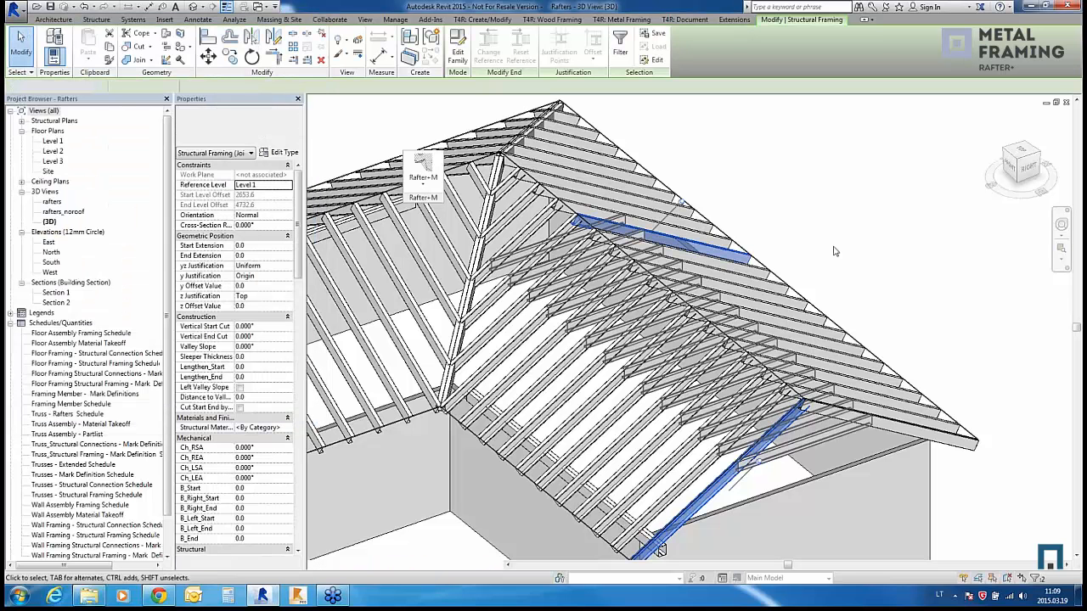
Step: Frame the two outermost rafters at the gable end with M_Rafter_Common Beam_M : C200-15 beams, using 600 spacing and a 600 bottom/start offset
{"action": "mouse_move", "coordinate": [747, 457]}
{"action": "middle_mouse_down", "text": "shift"}
{"action": "mouse_move", "coordinate": [697, 408]}
{"action": "mouse_move", "coordinate": [686, 381]}
{"action": "mouse_move", "coordinate": [763, 466]}
{"action": "middle_mouse_up", "text": "shift"}
{"action": "left_click", "coordinate": [885, 313]}
{"action": "scroll", "coordinate": [885, 313], "scroll_direction": "down", "scroll_amount": 2}
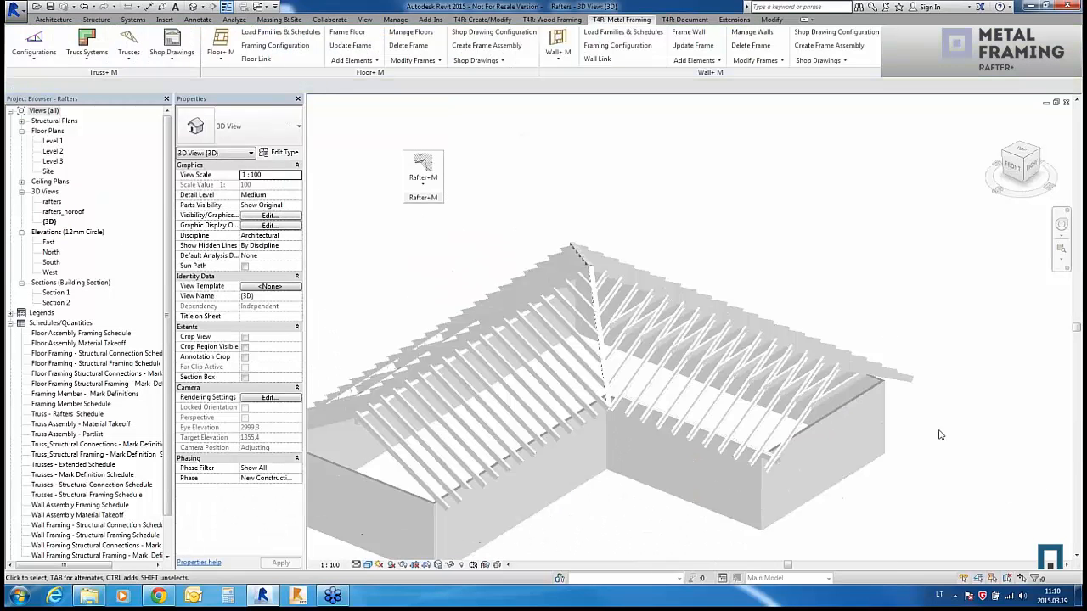
{"action": "scroll", "coordinate": [901, 424], "scroll_direction": "up", "scroll_amount": 2}
{"action": "left_click", "coordinate": [726, 469]}
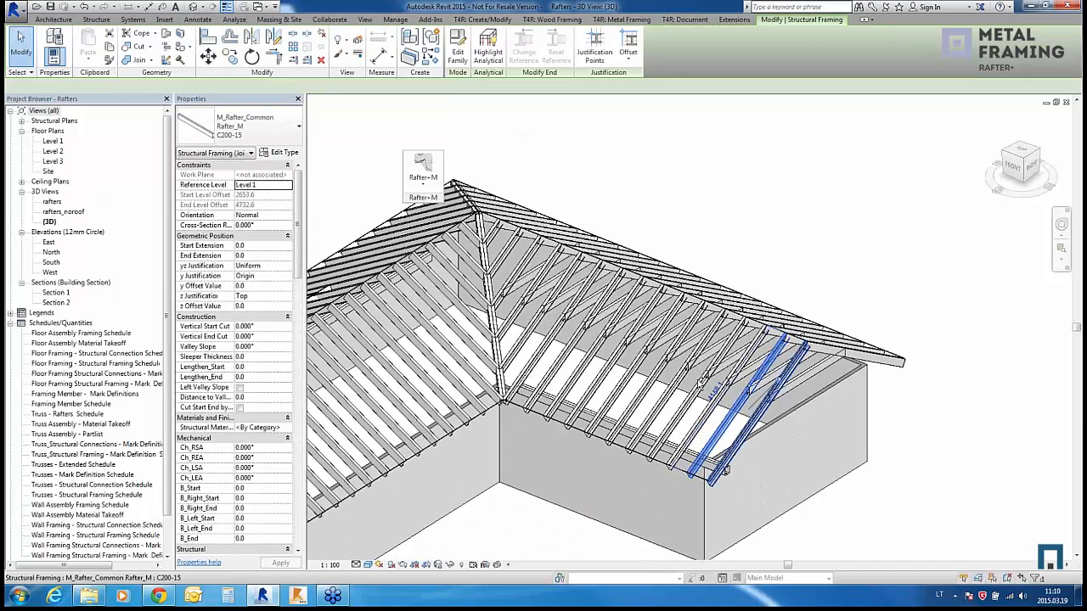
{"action": "left_click", "coordinate": [423, 166]}
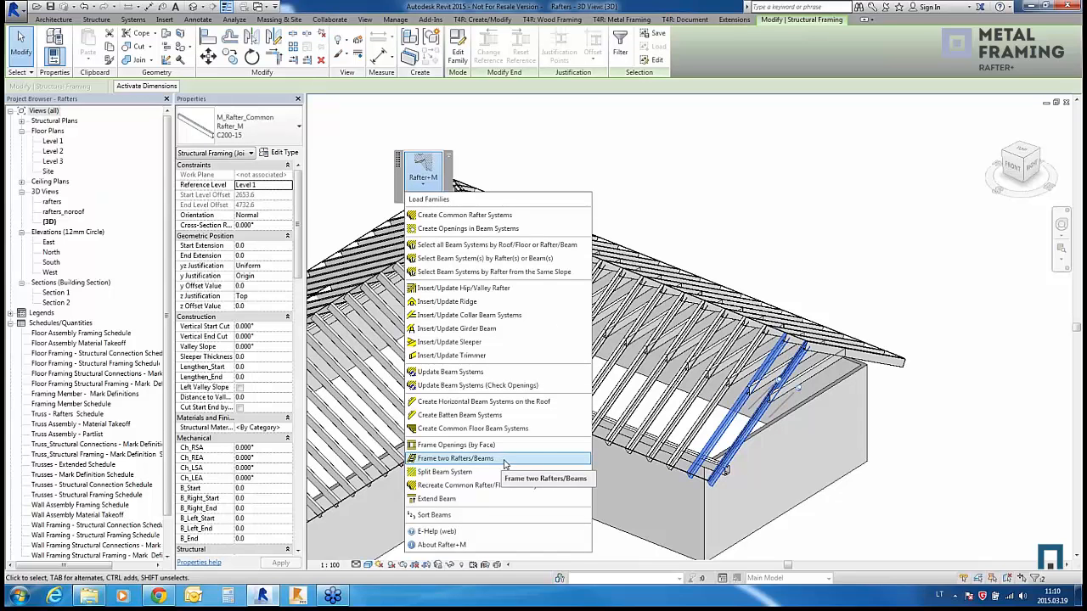
{"action": "left_click", "coordinate": [504, 464]}
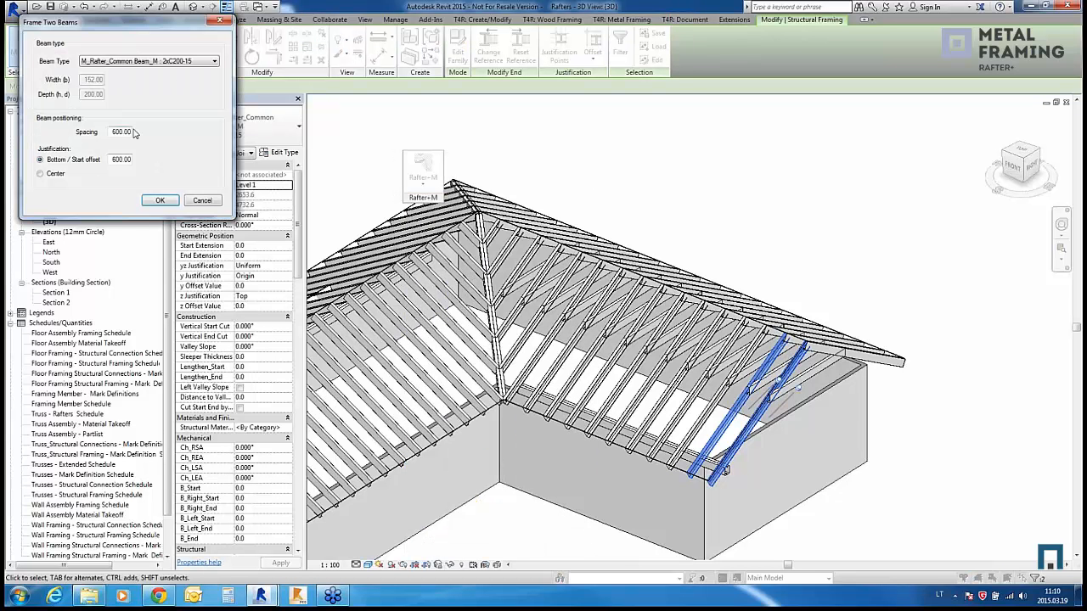
{"action": "left_click", "coordinate": [149, 61]}
{"action": "left_click", "coordinate": [146, 92]}
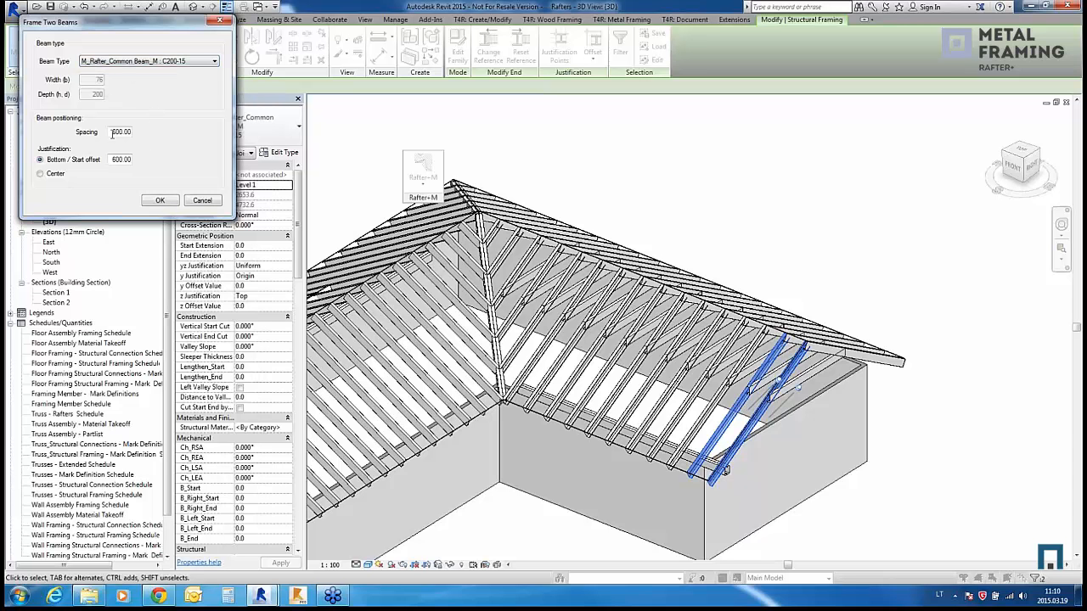
{"action": "left_click", "coordinate": [160, 201]}
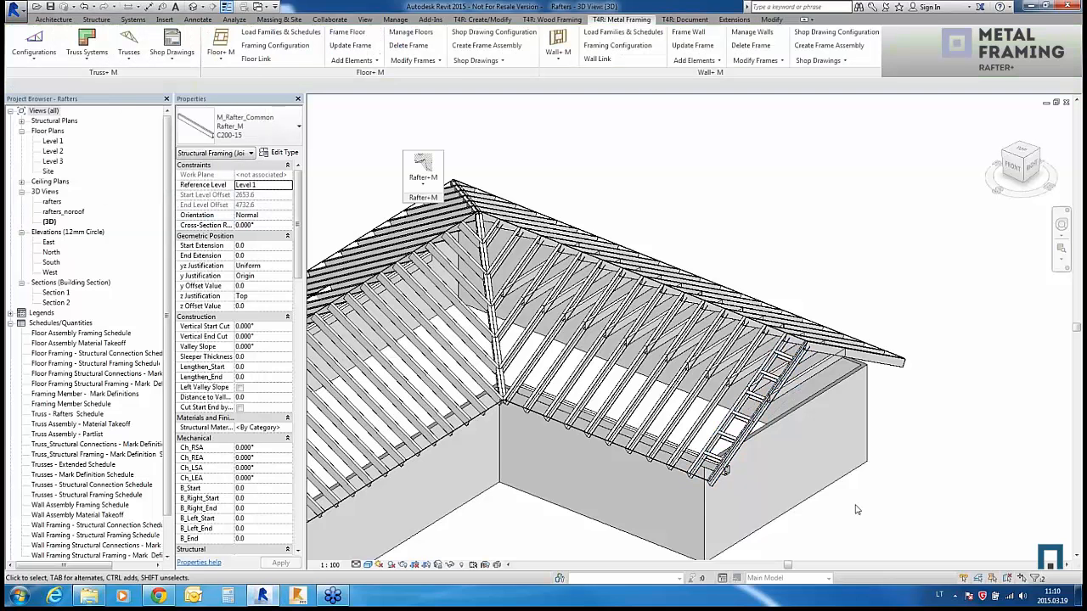
Step: Examine the cross beams between the two gable-end rafters and the overall framing of both roof wings
{"action": "left_click", "coordinate": [773, 368]}
{"action": "scroll", "coordinate": [773, 367], "scroll_direction": "up", "scroll_amount": 7}
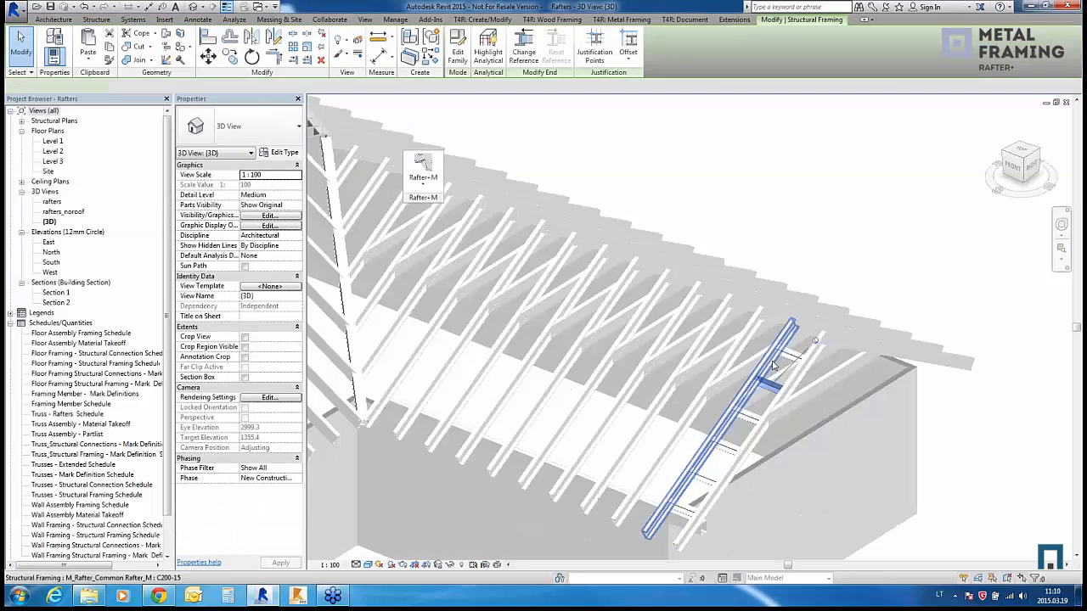
{"action": "middle_click_drag", "start_coordinate": [775, 370], "coordinate": [729, 468], "text": "shift"}
{"action": "scroll", "coordinate": [801, 394], "scroll_direction": "down", "scroll_amount": 3}
{"action": "left_click", "coordinate": [801, 393]}
{"action": "scroll", "coordinate": [801, 393], "scroll_direction": "down", "scroll_amount": 4}
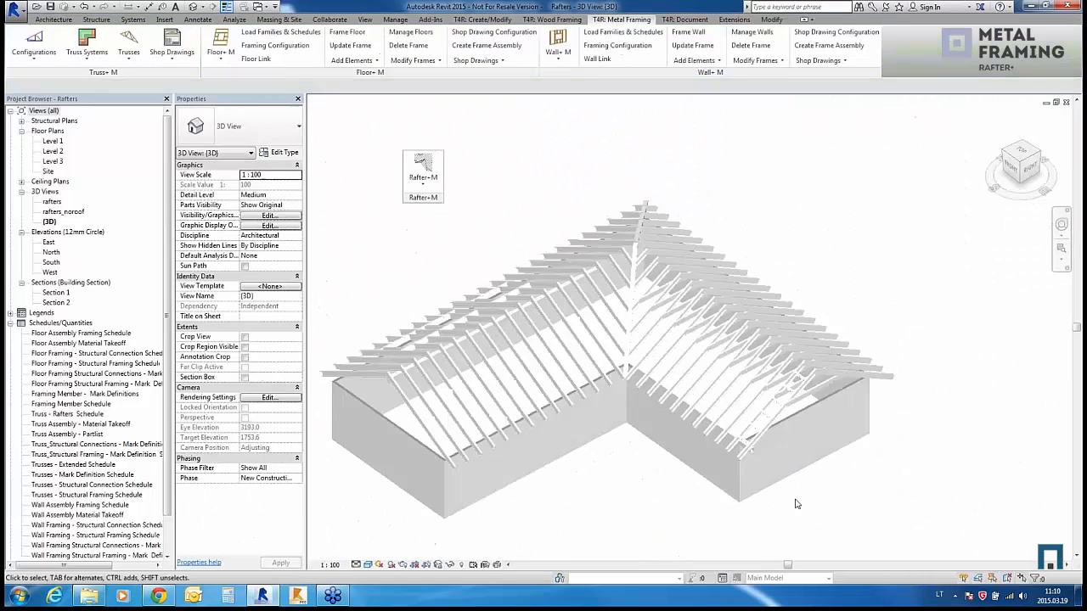
{"action": "middle_click_drag", "start_coordinate": [806, 507], "coordinate": [867, 481], "text": "shift"}
{"action": "scroll", "coordinate": [867, 481], "scroll_direction": "down", "scroll_amount": 2}
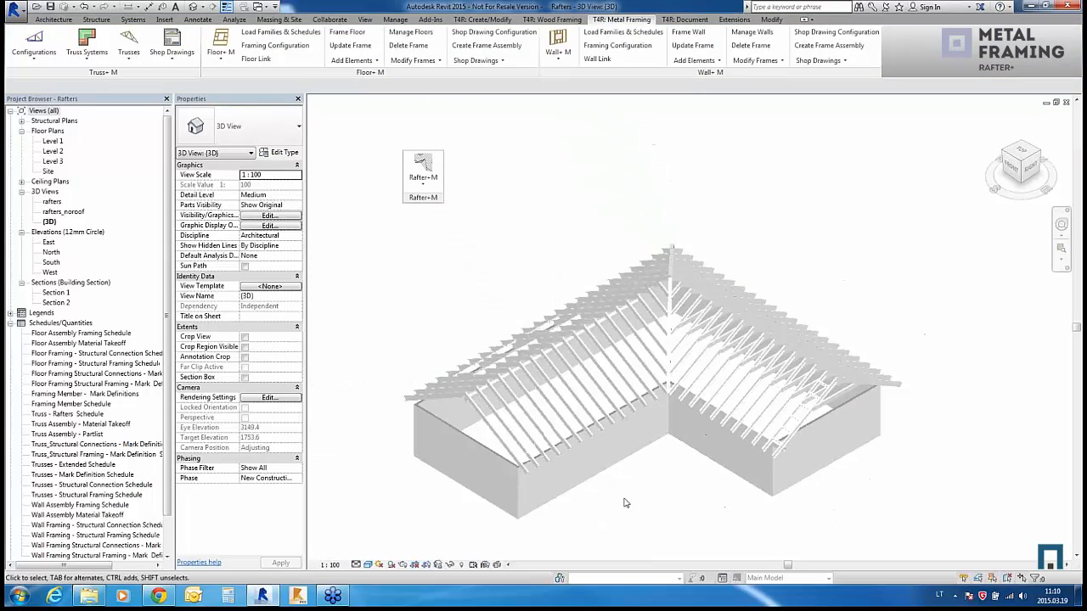
{"action": "middle_click_drag", "start_coordinate": [626, 436], "coordinate": [630, 501], "text": "shift"}
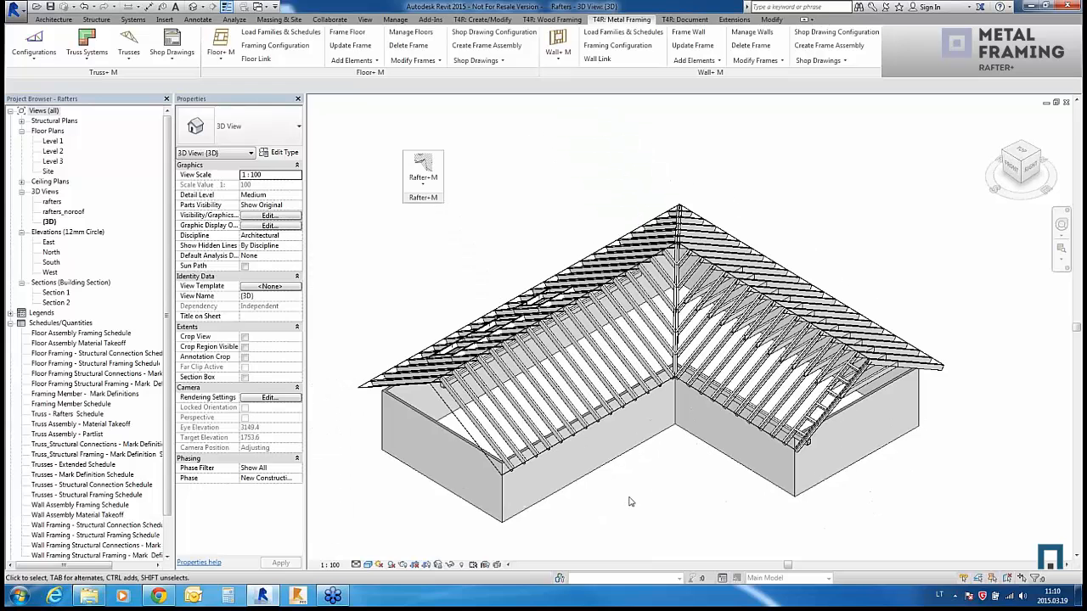
{"action": "left_click", "coordinate": [431, 190]}
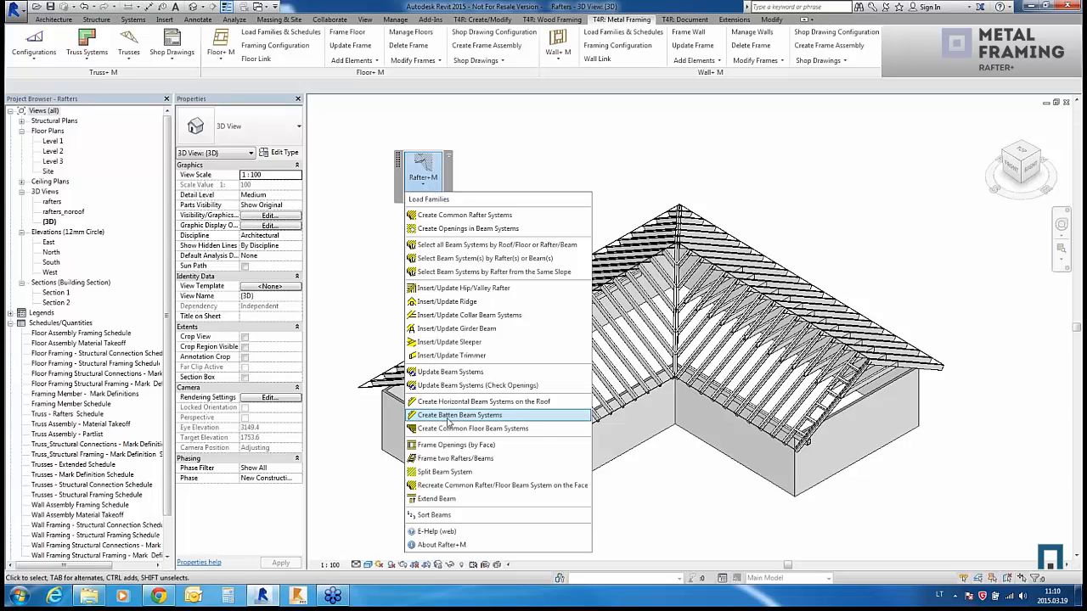
{"action": "left_click", "coordinate": [369, 306]}
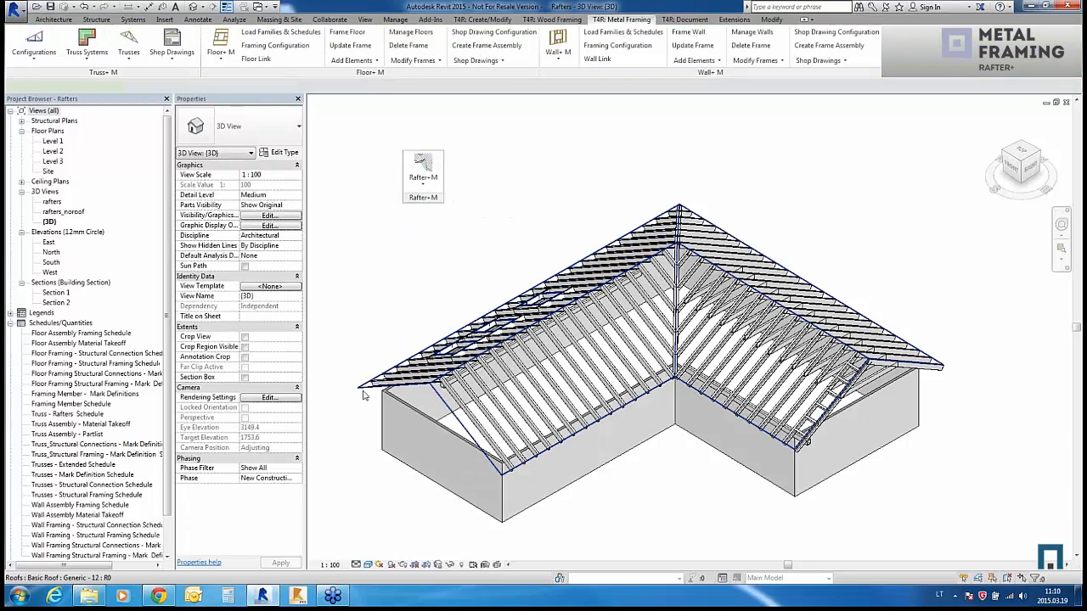
Step: Create a horizontal batten beam system across the L-shaped roof using M_Rafter_Batten Beam_M : C50-15 at 600 fixed spacing
{"action": "left_click", "coordinate": [364, 391]}
{"action": "left_click", "coordinate": [431, 189]}
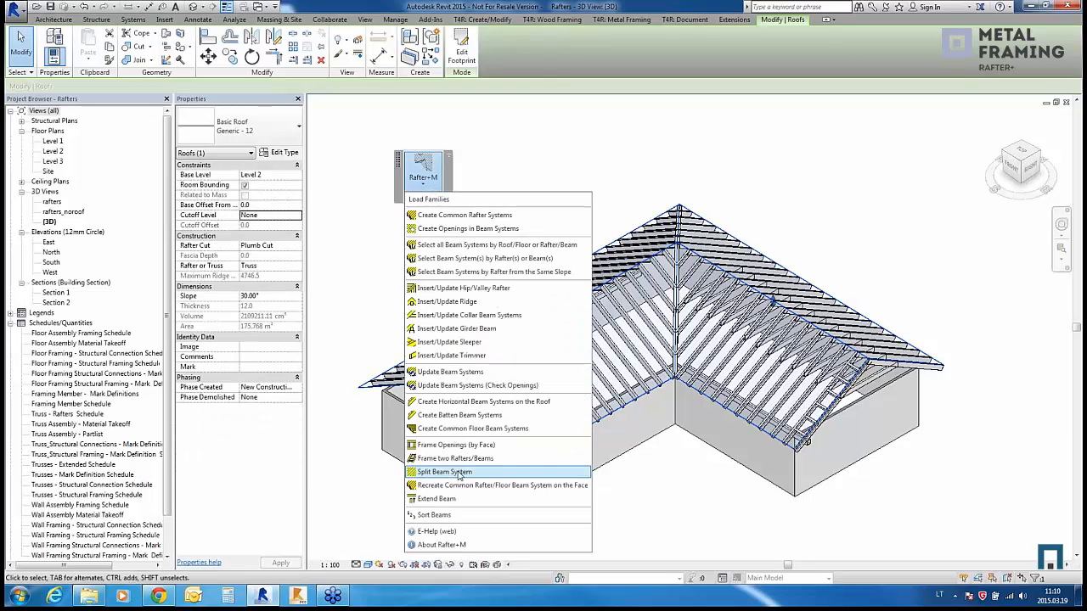
{"action": "left_click", "coordinate": [459, 430]}
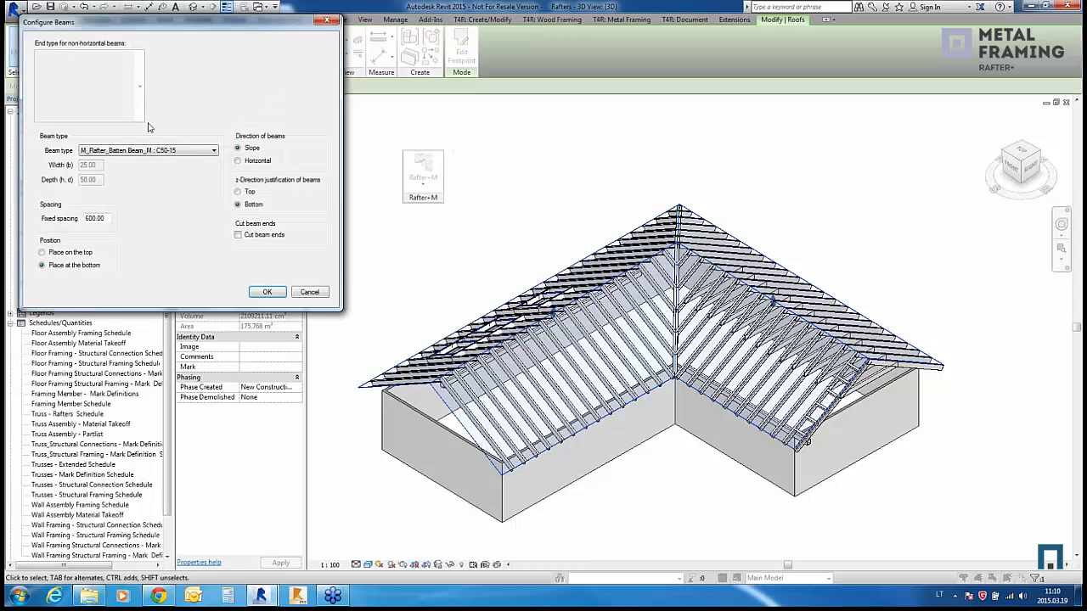
{"action": "left_click", "coordinate": [185, 154]}
{"action": "left_click", "coordinate": [169, 159]}
{"action": "left_click", "coordinate": [254, 163]}
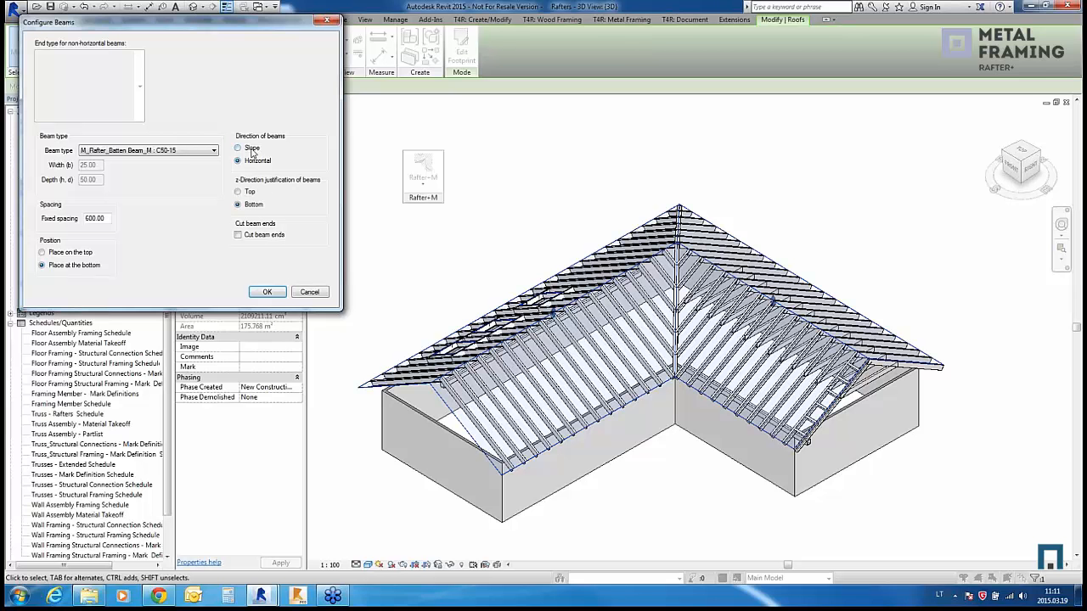
{"action": "left_click", "coordinate": [268, 292]}
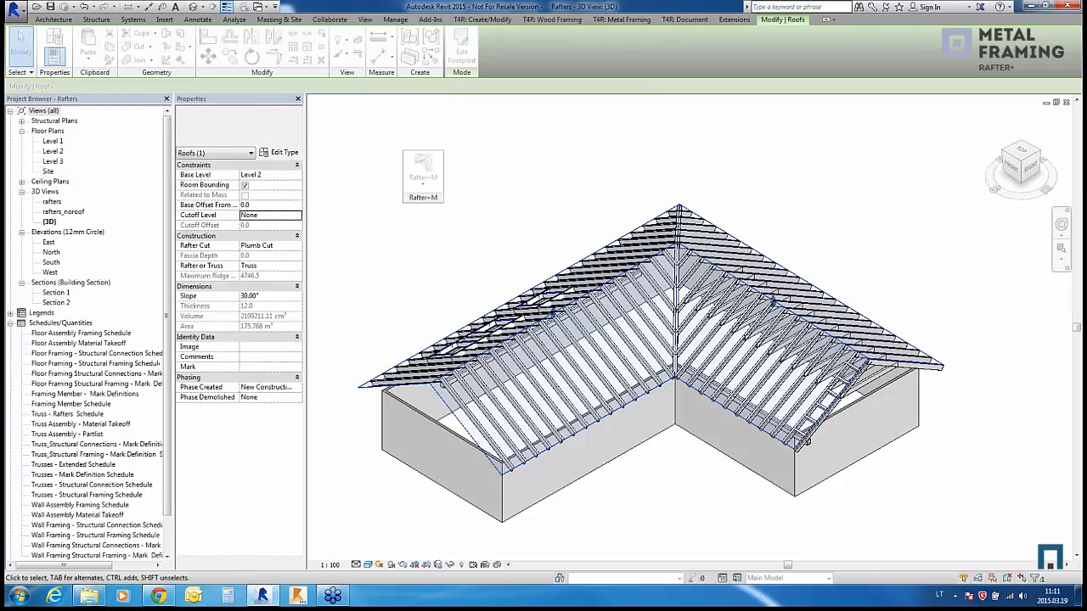
Step: Examine how the battens sit on the common rafters in a close front view, and how they run across the framed openings
{"action": "scroll", "coordinate": [437, 468], "scroll_direction": "up", "scroll_amount": 5}
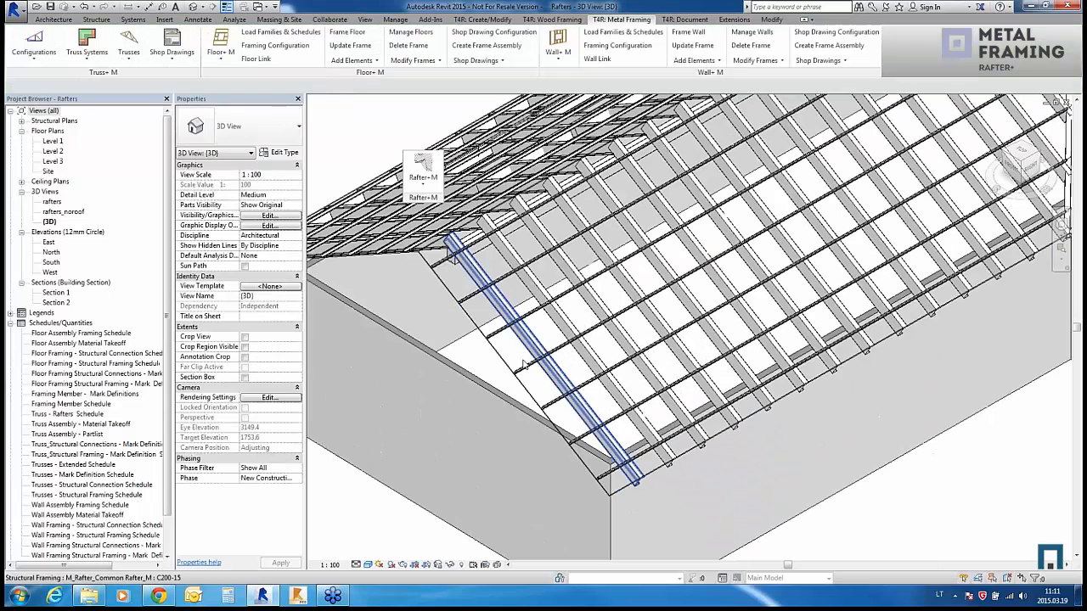
{"action": "left_click", "coordinate": [1007, 170]}
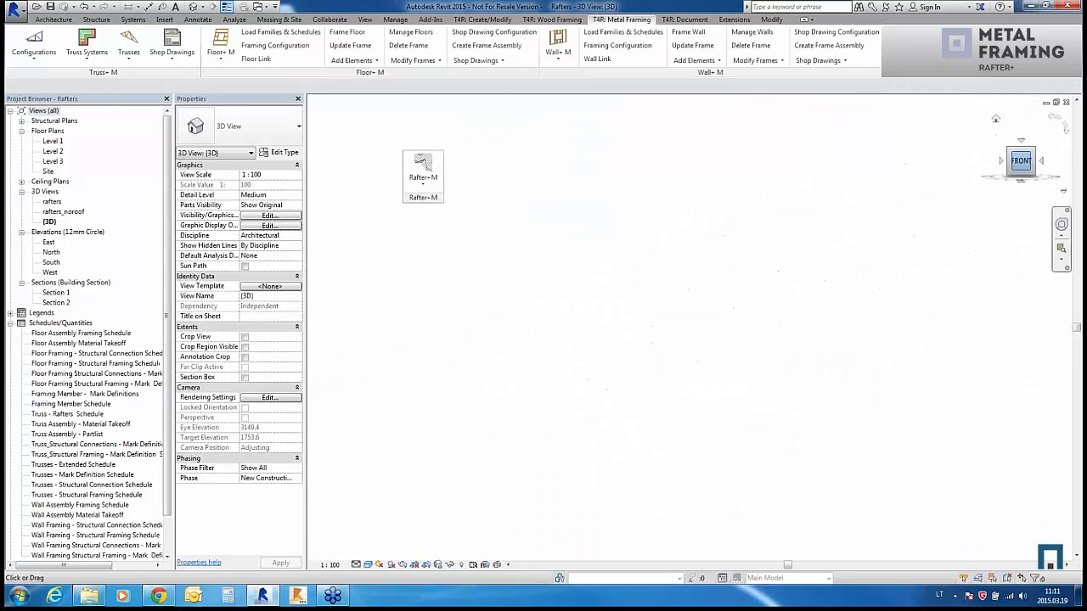
{"action": "scroll", "coordinate": [567, 308], "scroll_direction": "up", "scroll_amount": 6}
{"action": "scroll", "coordinate": [535, 339], "scroll_direction": "up", "scroll_amount": 6}
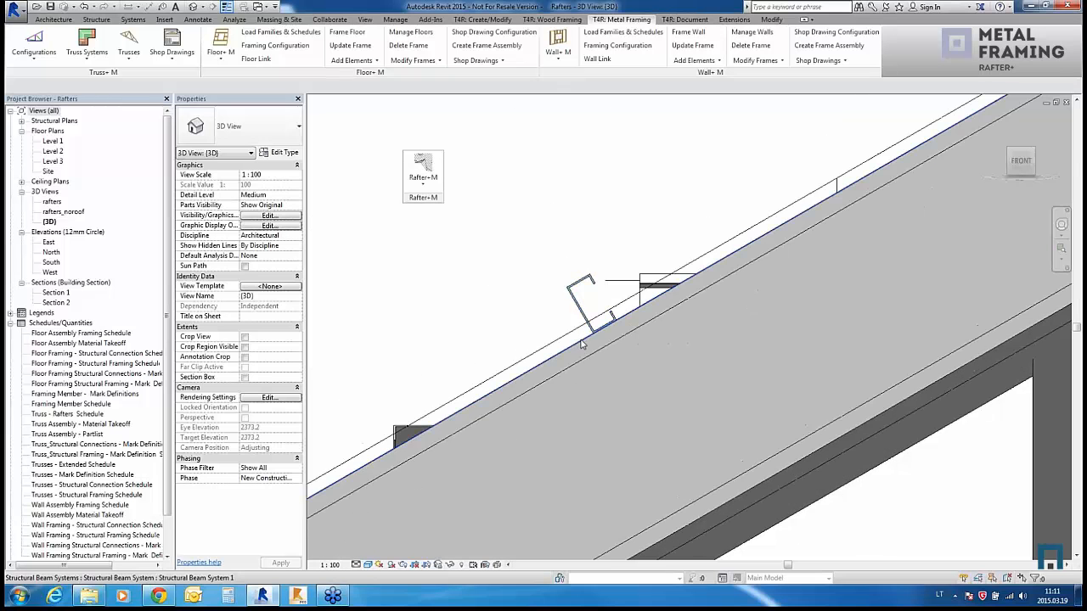
{"action": "left_click", "coordinate": [561, 357]}
{"action": "key", "text": "Escape"}
{"action": "scroll", "coordinate": [560, 357], "scroll_direction": "down", "scroll_amount": 8}
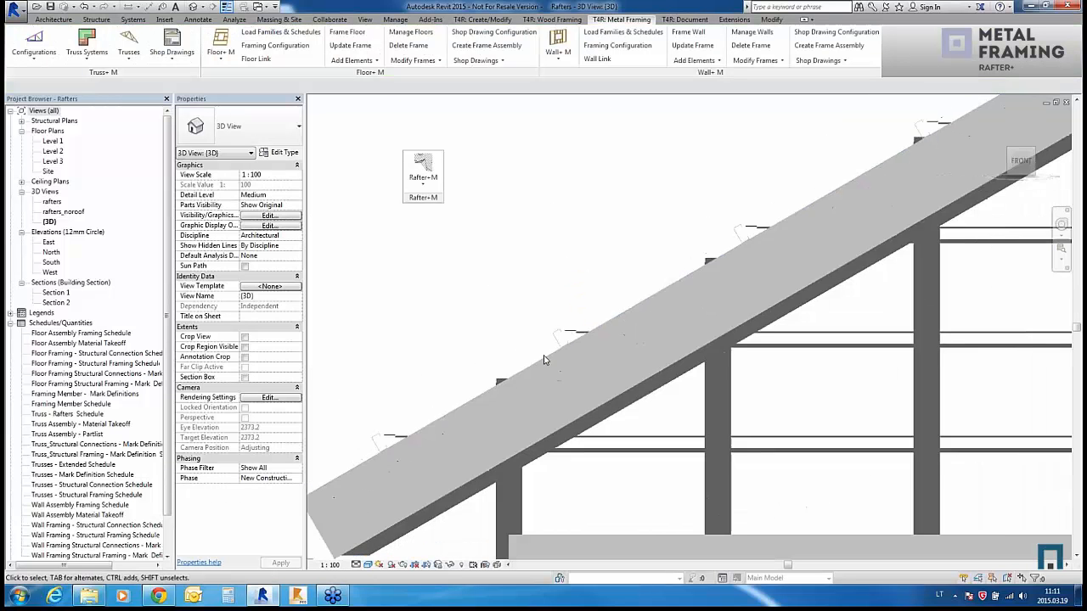
{"action": "middle_click_drag", "start_coordinate": [518, 348], "coordinate": [607, 434], "text": "shift"}
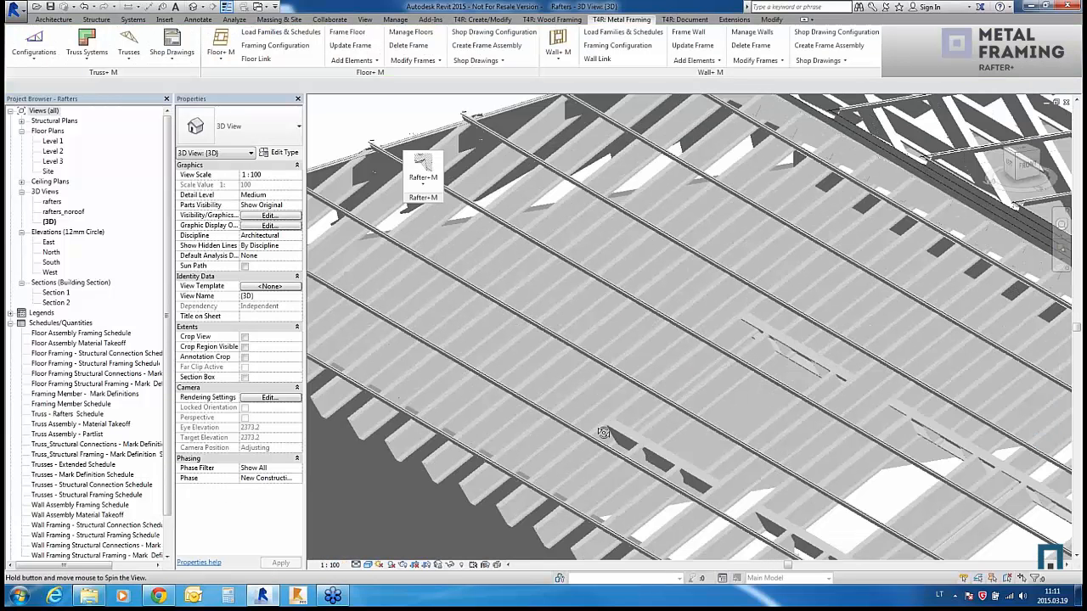
{"action": "scroll", "coordinate": [606, 434], "scroll_direction": "down", "scroll_amount": 3}
{"action": "scroll", "coordinate": [698, 365], "scroll_direction": "up", "scroll_amount": 5}
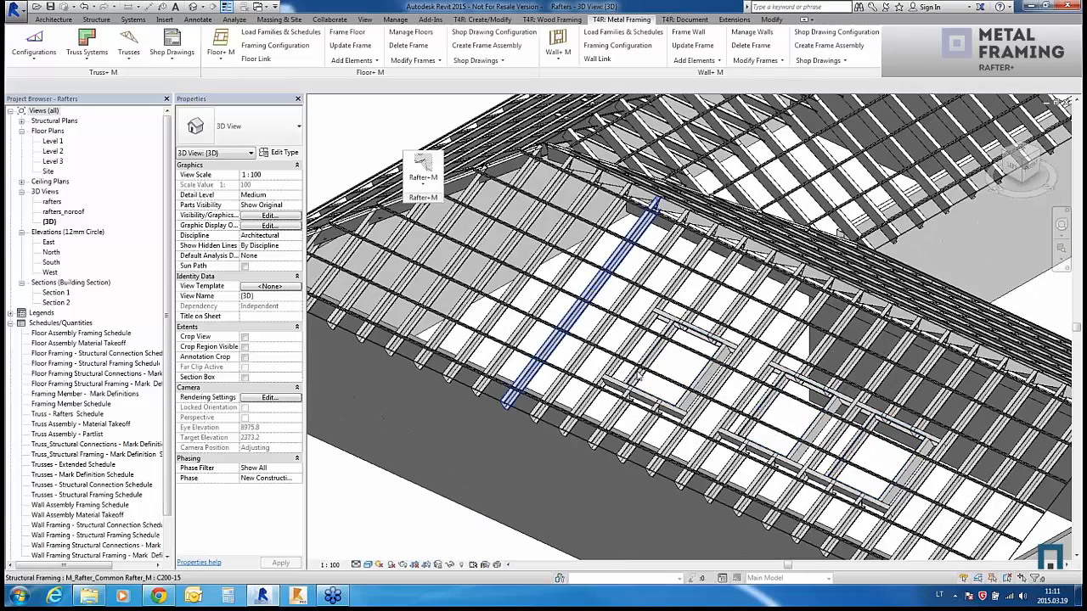
{"action": "scroll", "coordinate": [679, 386], "scroll_direction": "down", "scroll_amount": 6}
{"action": "scroll", "coordinate": [677, 393], "scroll_direction": "up", "scroll_amount": 3}
{"action": "scroll", "coordinate": [679, 393], "scroll_direction": "up", "scroll_amount": 2}
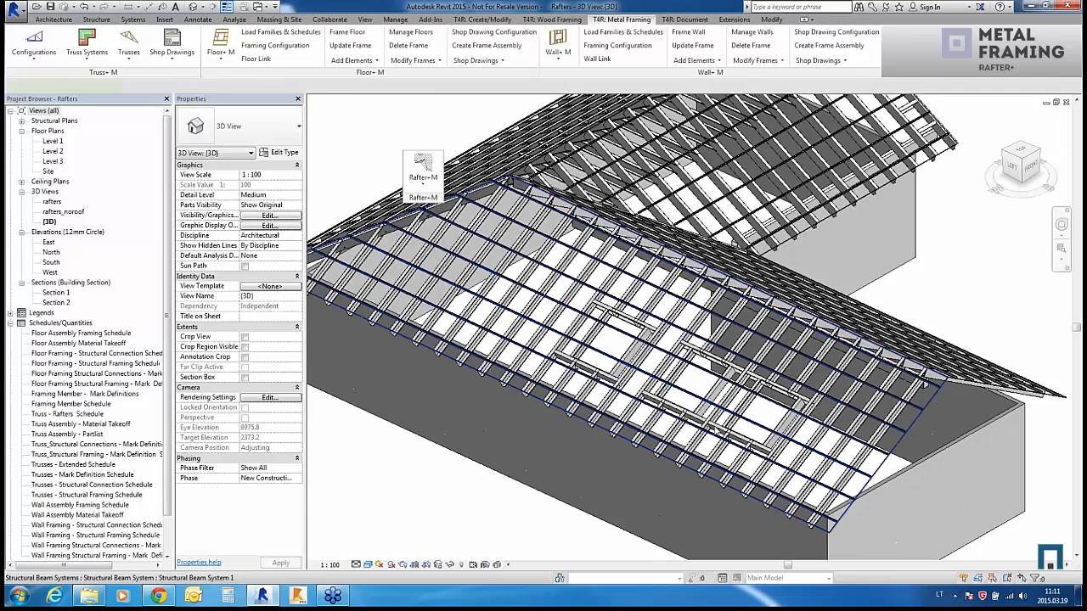
Step: Update the batten beam system on the slope with the framed openings, checking openings and keeping C50-15 battens with bottom justification
{"action": "left_click", "coordinate": [679, 393]}
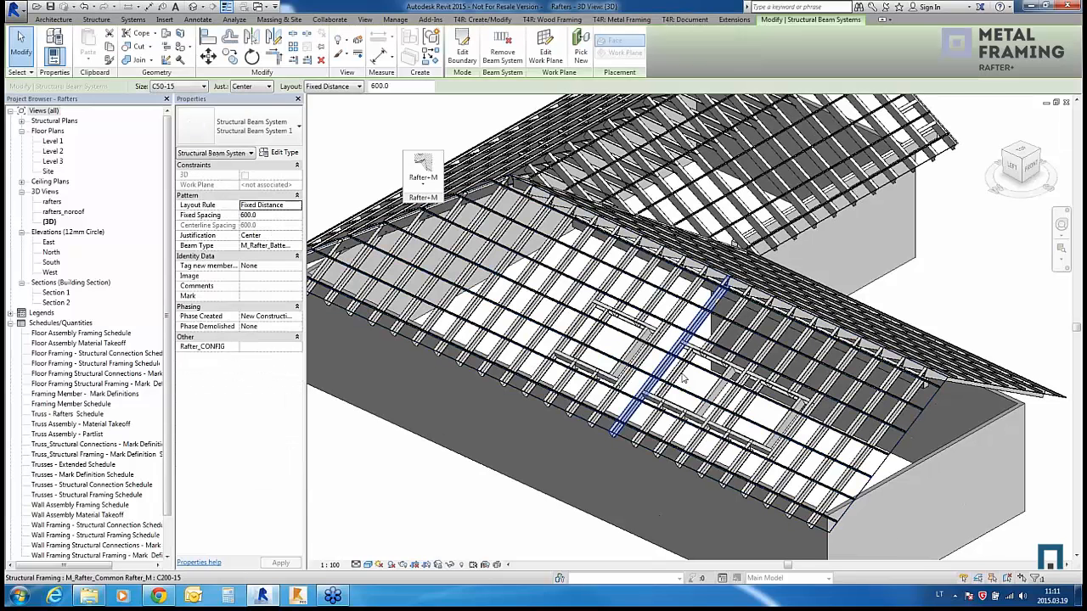
{"action": "left_click", "coordinate": [423, 176]}
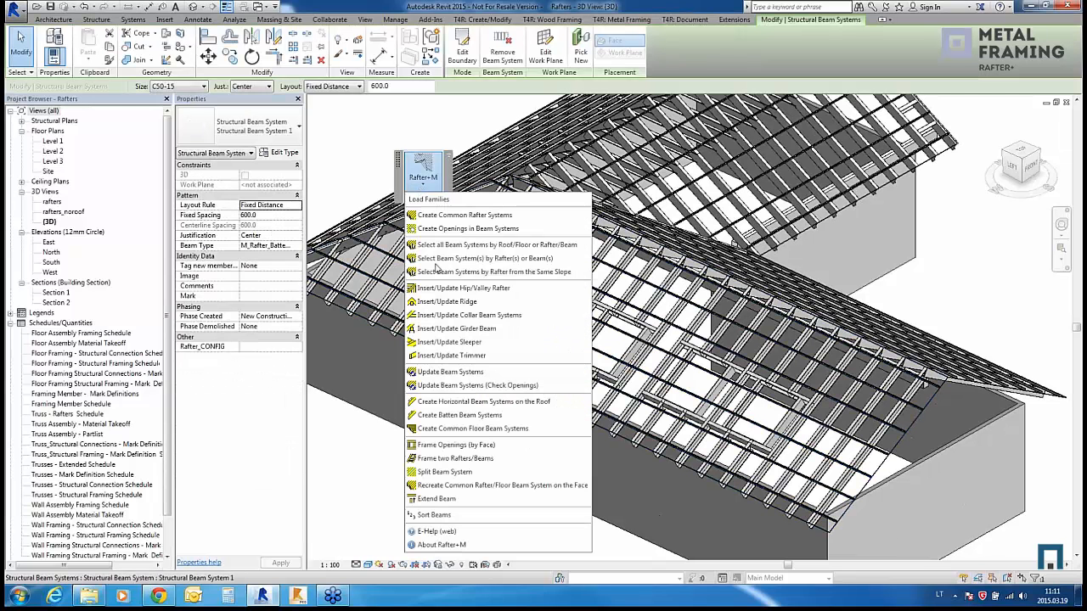
{"action": "left_click", "coordinate": [451, 387]}
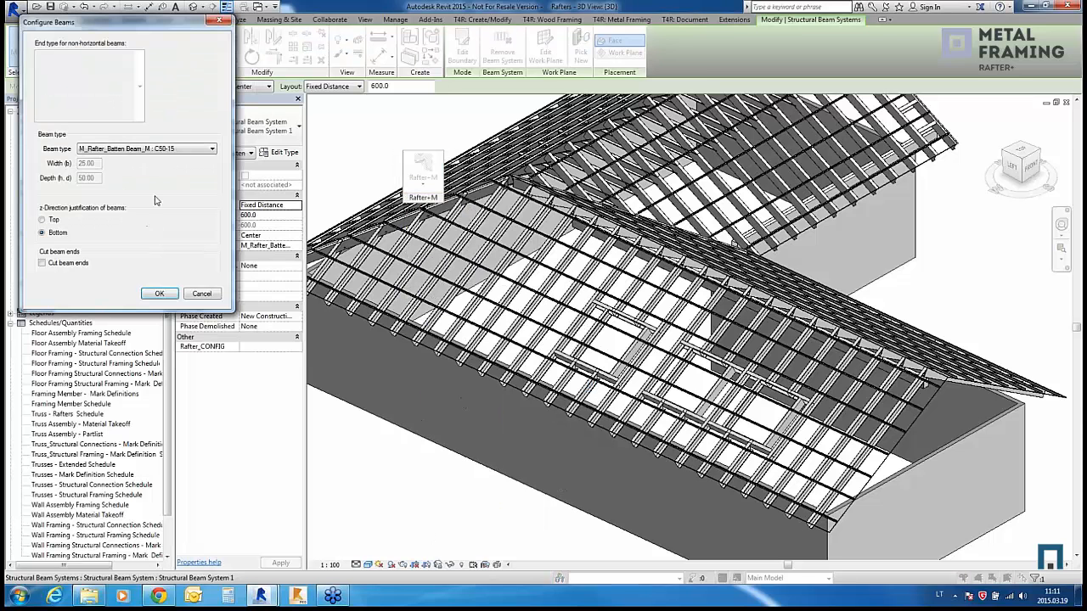
{"action": "left_click", "coordinate": [158, 294]}
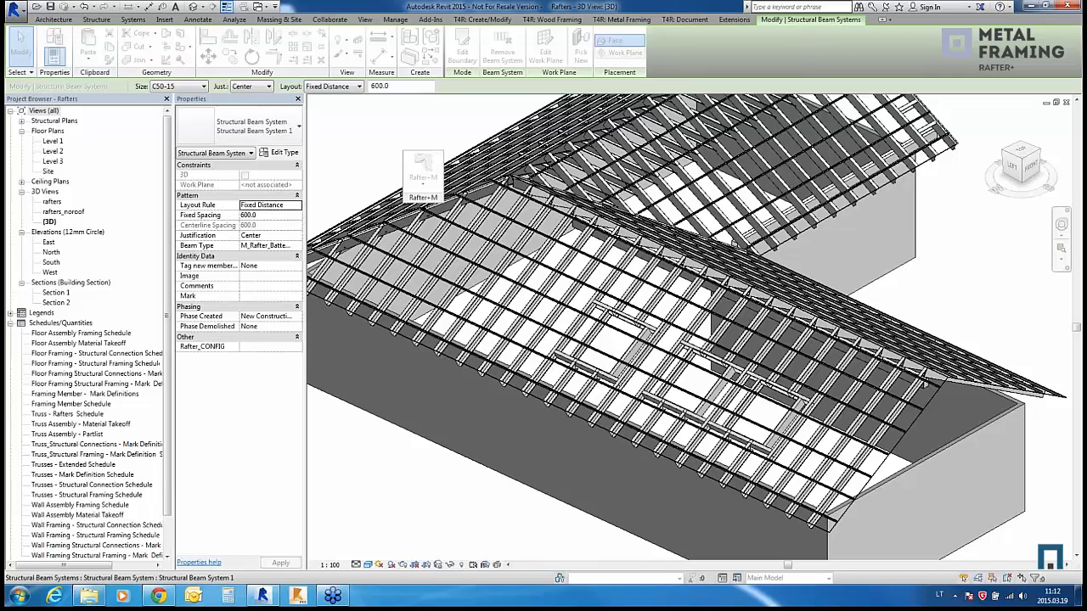
{"action": "key", "text": "Escape"}
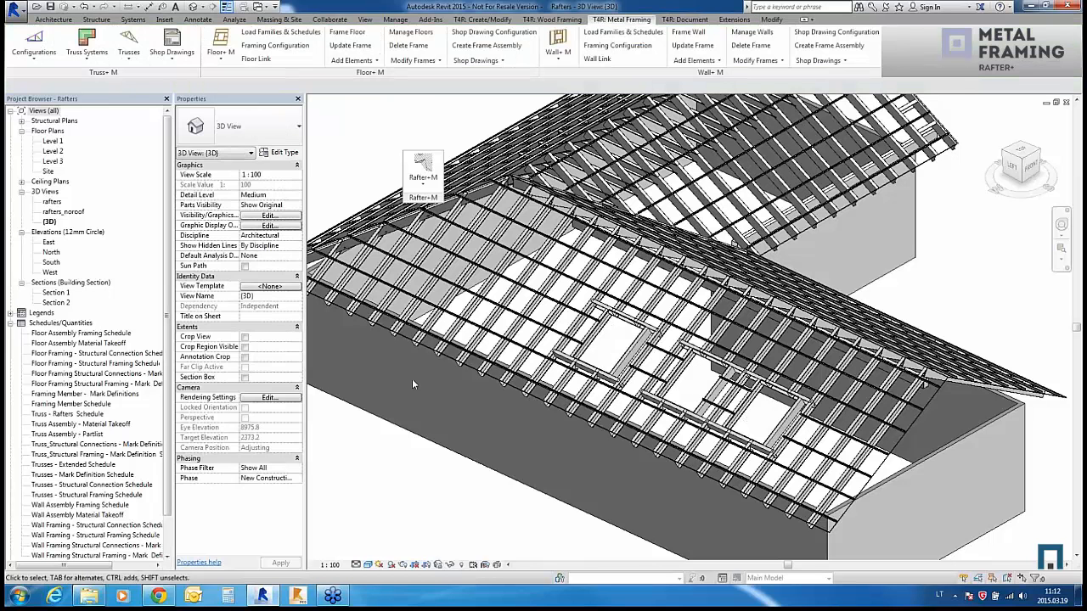
Step: Examine the individual battens around the framed openings and the batten layout over both roof wings
{"action": "scroll", "coordinate": [412, 372], "scroll_direction": "down", "scroll_amount": 2}
{"action": "scroll", "coordinate": [535, 340], "scroll_direction": "up", "scroll_amount": 3}
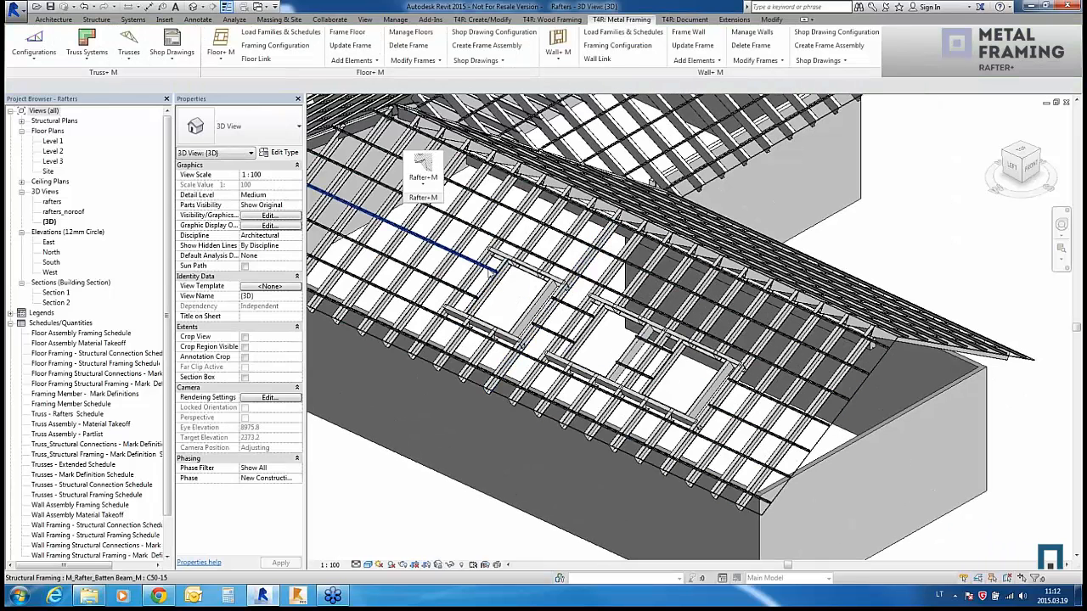
{"action": "left_click", "coordinate": [480, 263]}
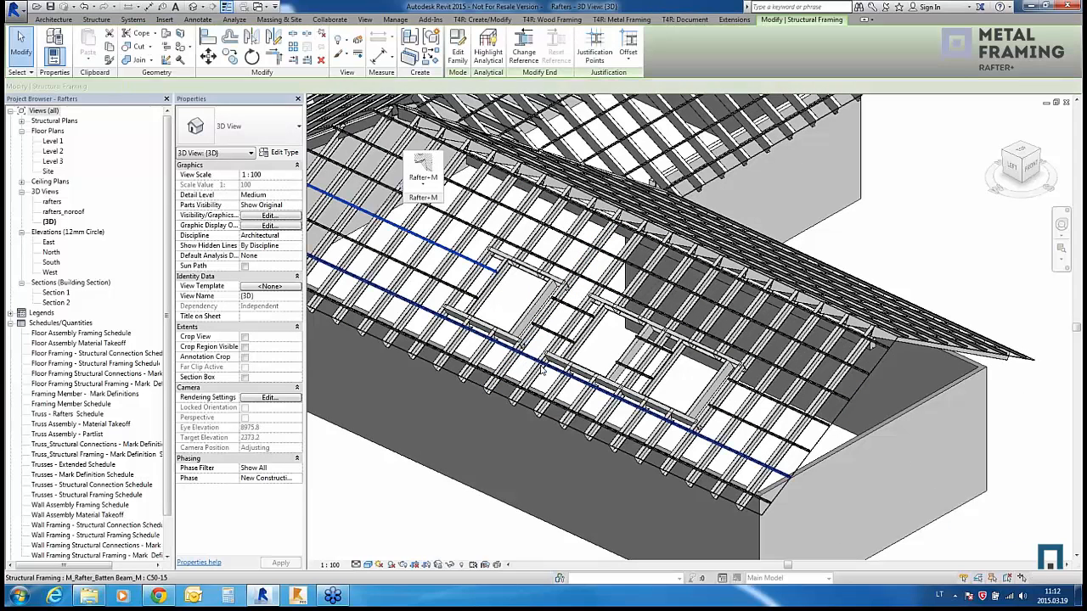
{"action": "scroll", "coordinate": [552, 379], "scroll_direction": "down", "scroll_amount": 4}
{"action": "key", "text": "Escape"}
{"action": "middle_click_drag", "start_coordinate": [561, 386], "coordinate": [750, 383], "text": "shift"}
{"action": "scroll", "coordinate": [685, 213], "scroll_direction": "up", "scroll_amount": 1}
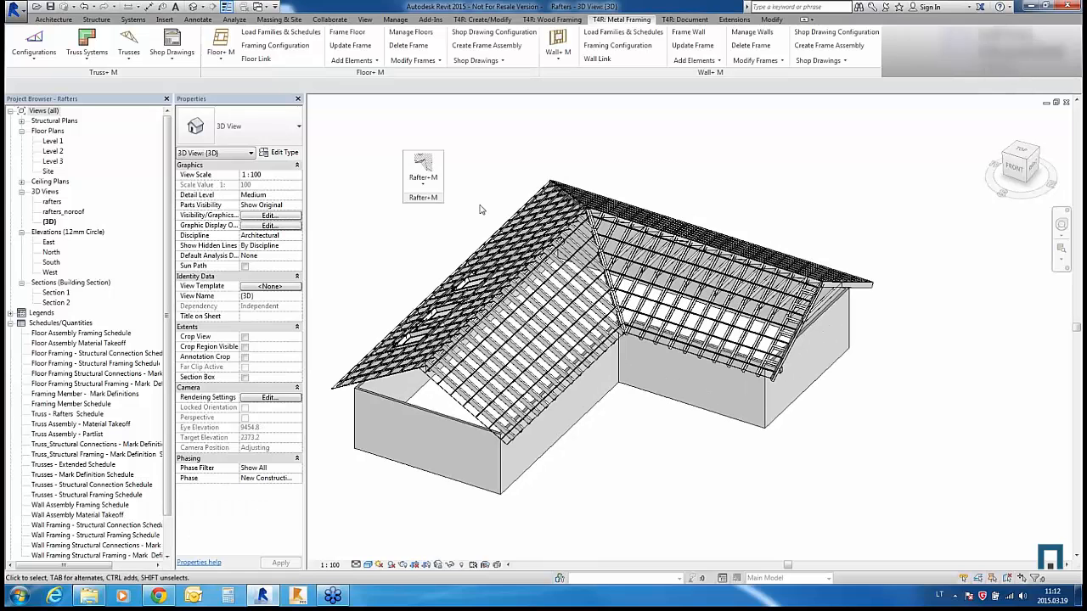
{"action": "middle_click_drag", "start_coordinate": [390, 301], "coordinate": [390, 293], "text": "shift"}
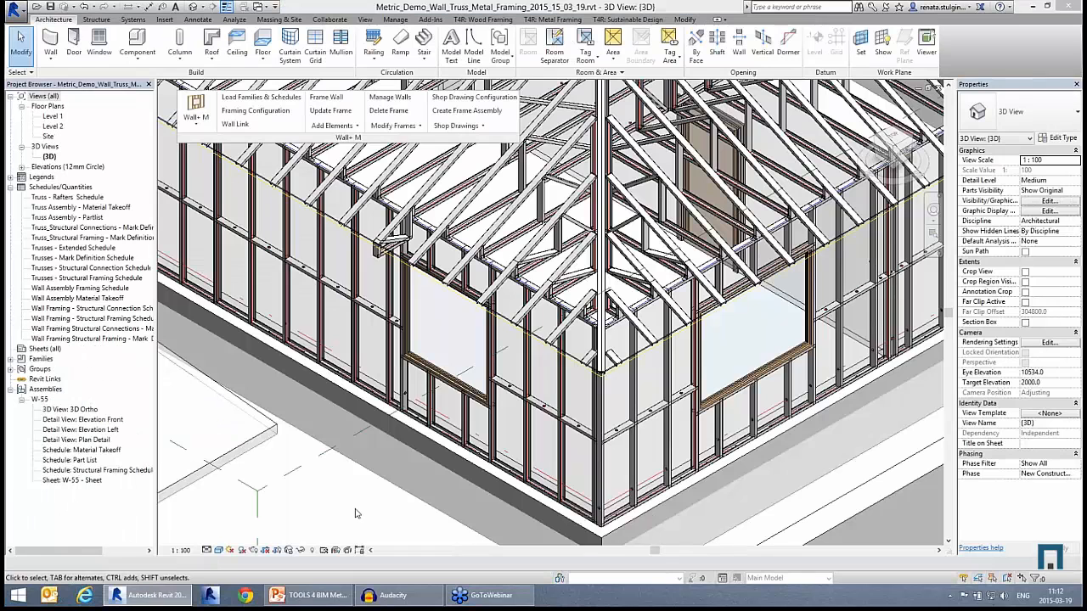
Step: Review the stud layout of wall assembly W-55 in its Elevation Front detail view, and return to the 3D model
{"action": "middle_click_drag", "start_coordinate": [368, 504], "coordinate": [390, 506]}
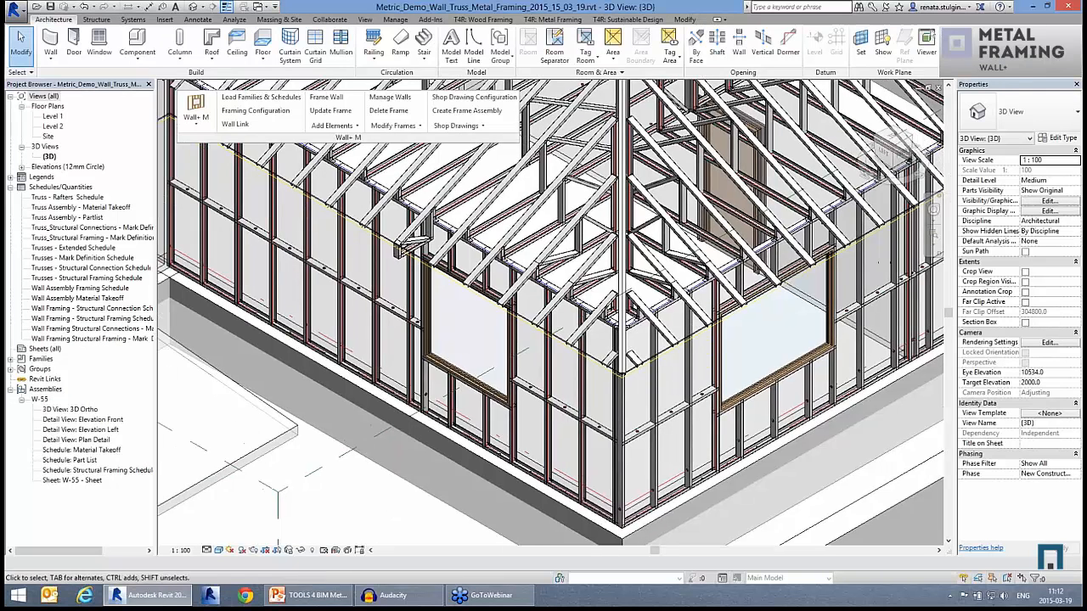
{"action": "left_click", "coordinate": [561, 416]}
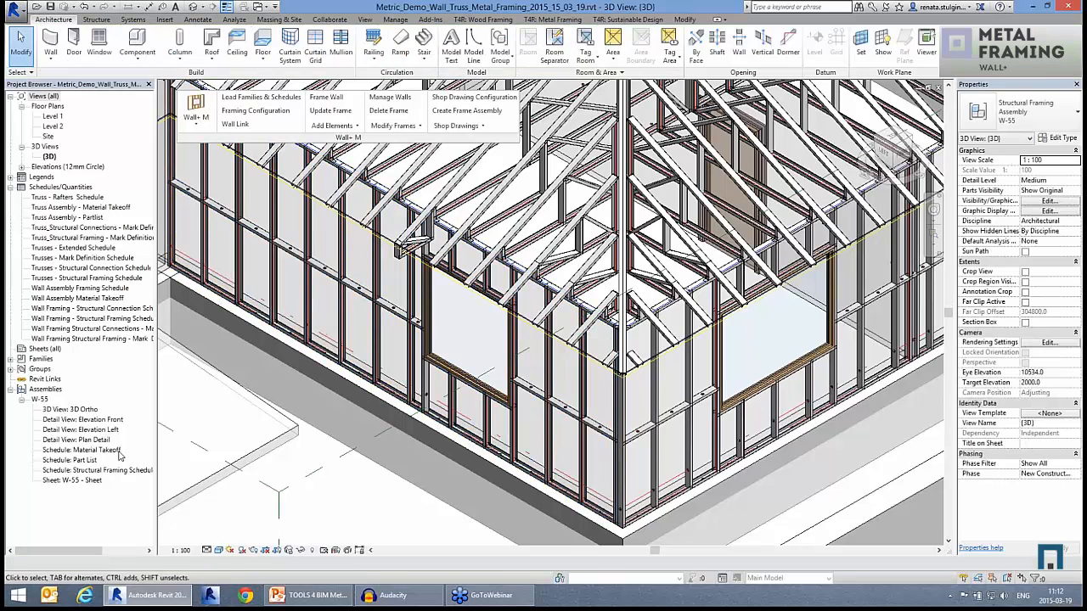
{"action": "double_click", "coordinate": [86, 420]}
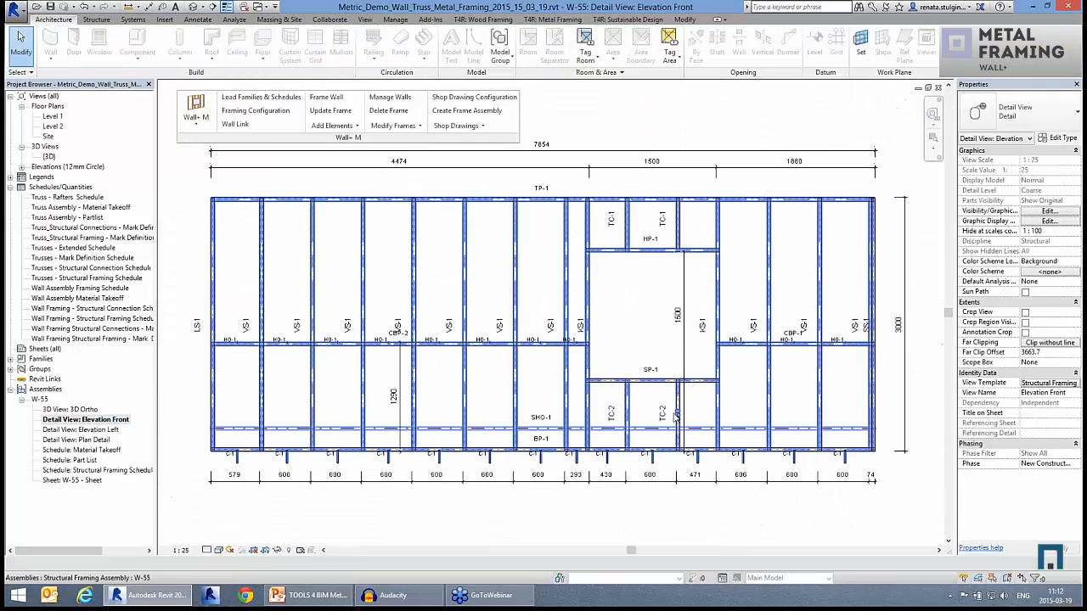
{"action": "left_click", "coordinate": [938, 88]}
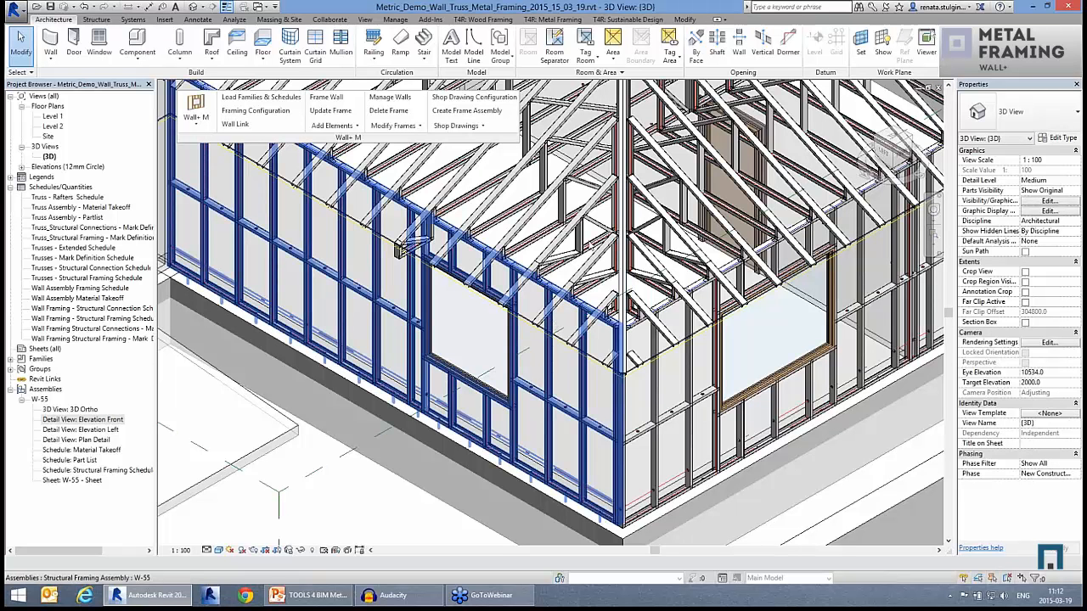
Step: Align the studs of wall frame W-55 with the roof trusses above, using Align Studs with Other Element
{"action": "left_click", "coordinate": [393, 125]}
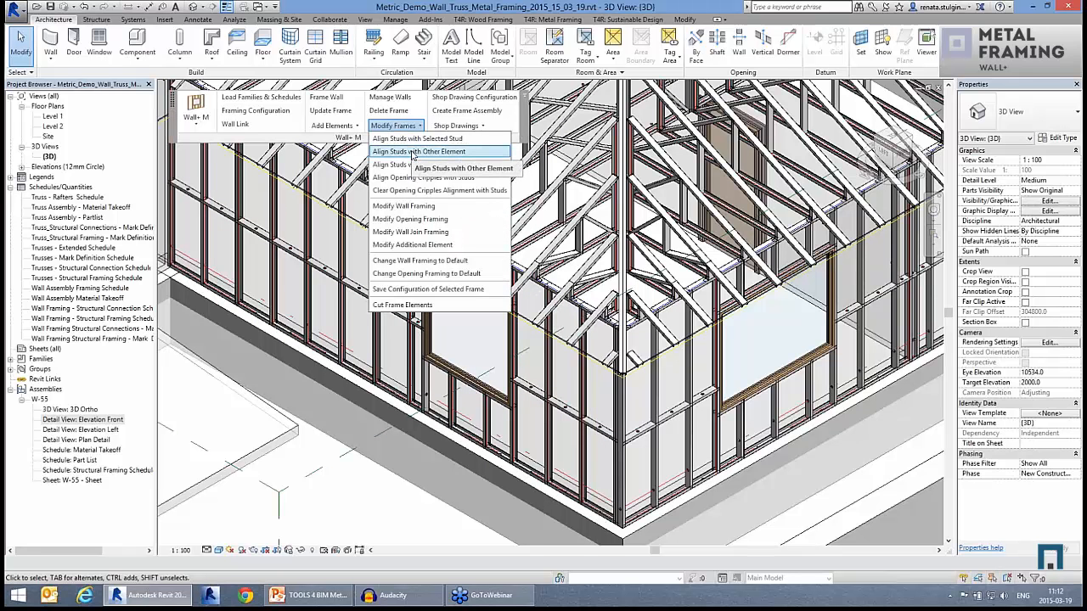
{"action": "left_click", "coordinate": [414, 152]}
{"action": "left_click", "coordinate": [548, 299]}
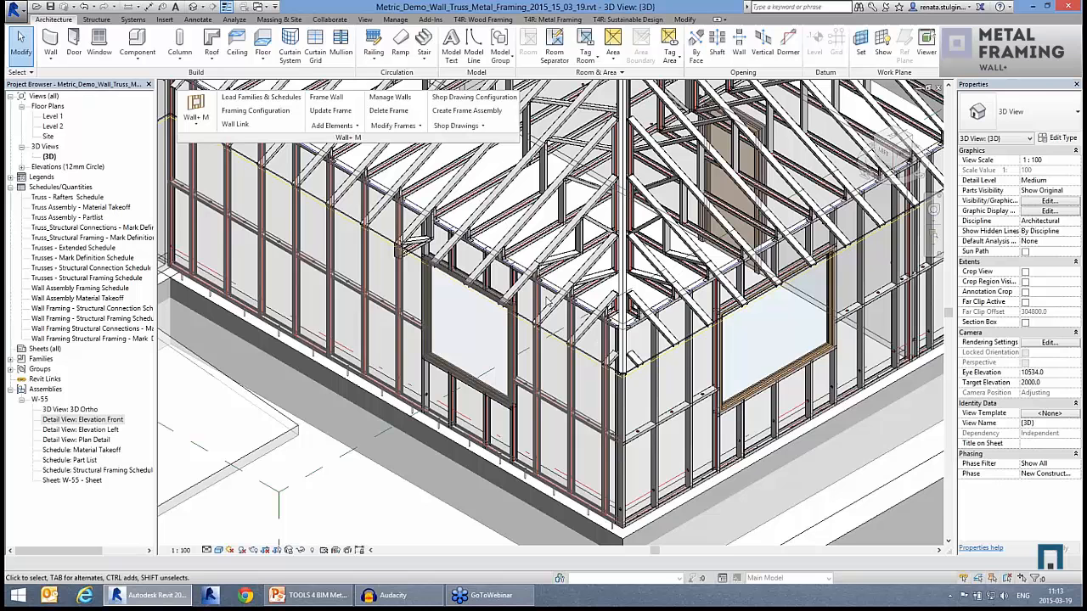
Step: Check the realigned studs and dimensions in the W-55 Elevation Front view, and go back to the 3D model
{"action": "scroll", "coordinate": [594, 414], "scroll_direction": "up", "scroll_amount": 2}
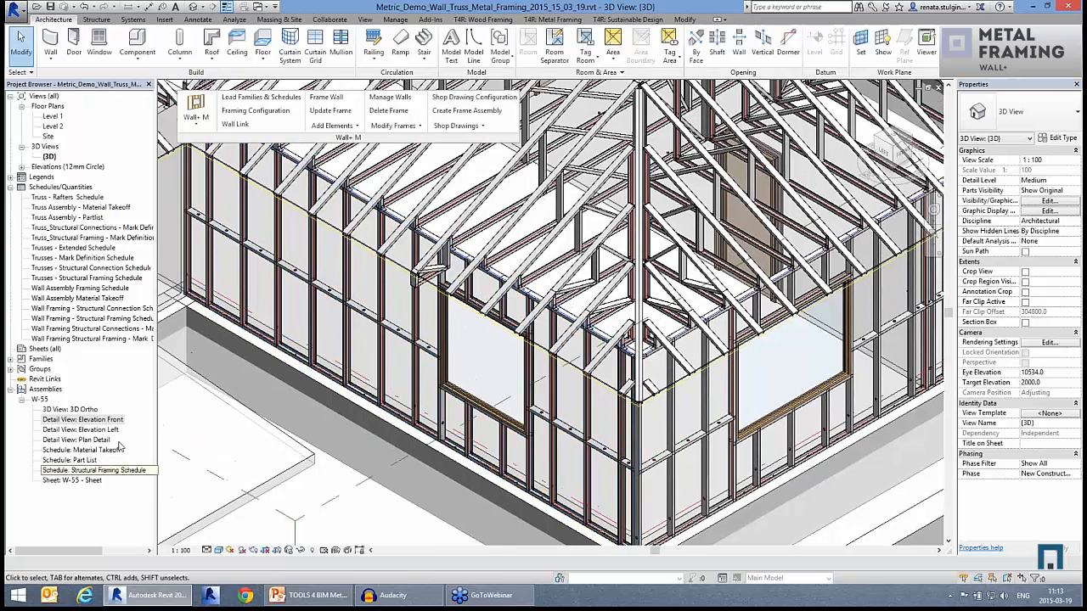
{"action": "double_click", "coordinate": [102, 419]}
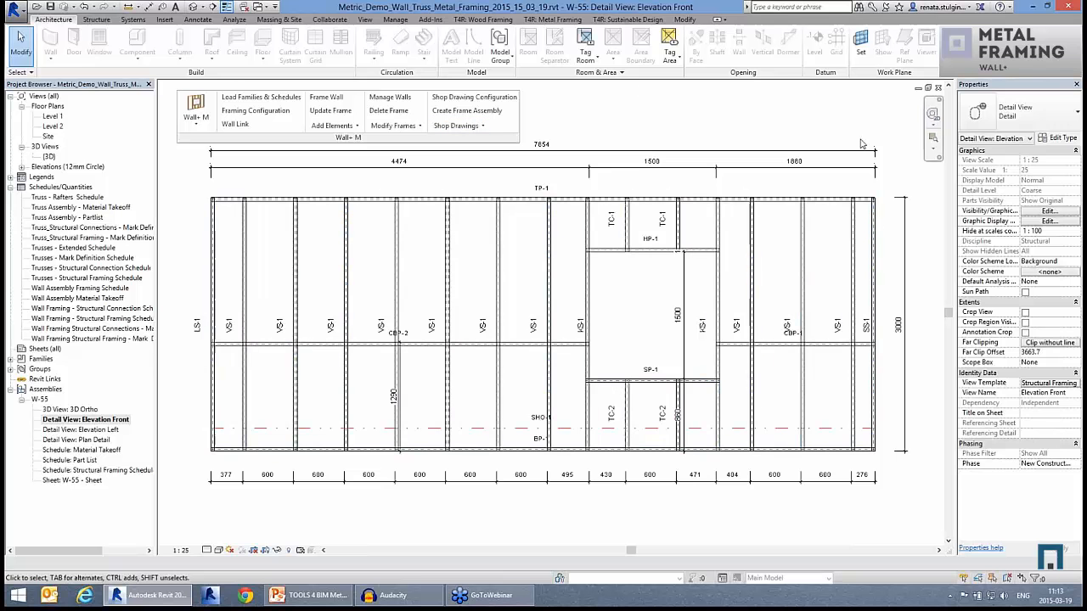
{"action": "left_click", "coordinate": [939, 89]}
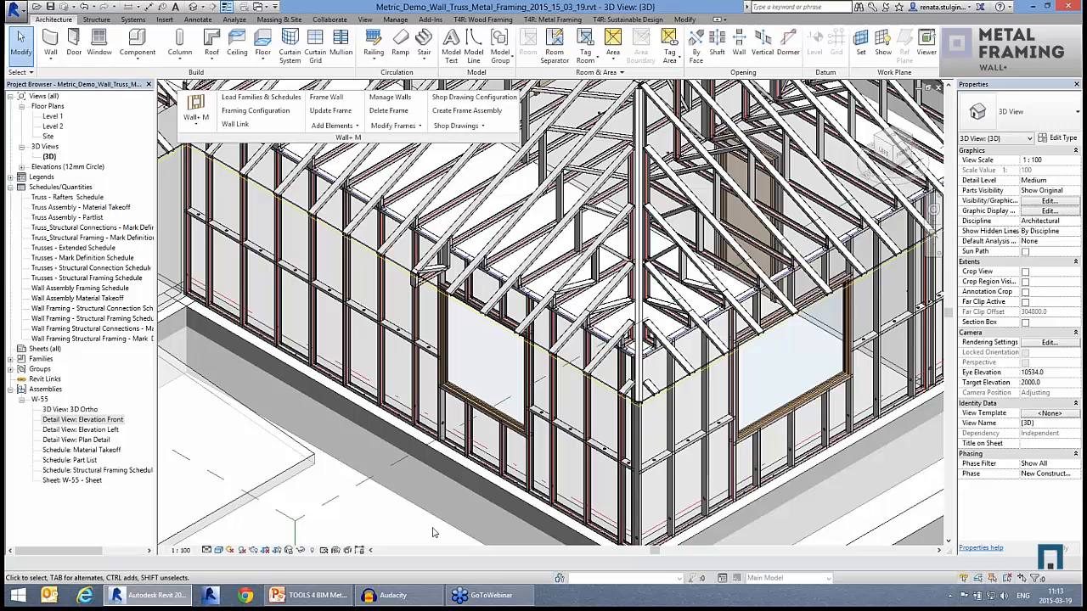
Step: Switch to the TOOLS 4 BIM presentation in PowerPoint, start its slide show and advance one slide
{"action": "left_click", "coordinate": [334, 601]}
{"action": "left_click", "coordinate": [964, 581]}
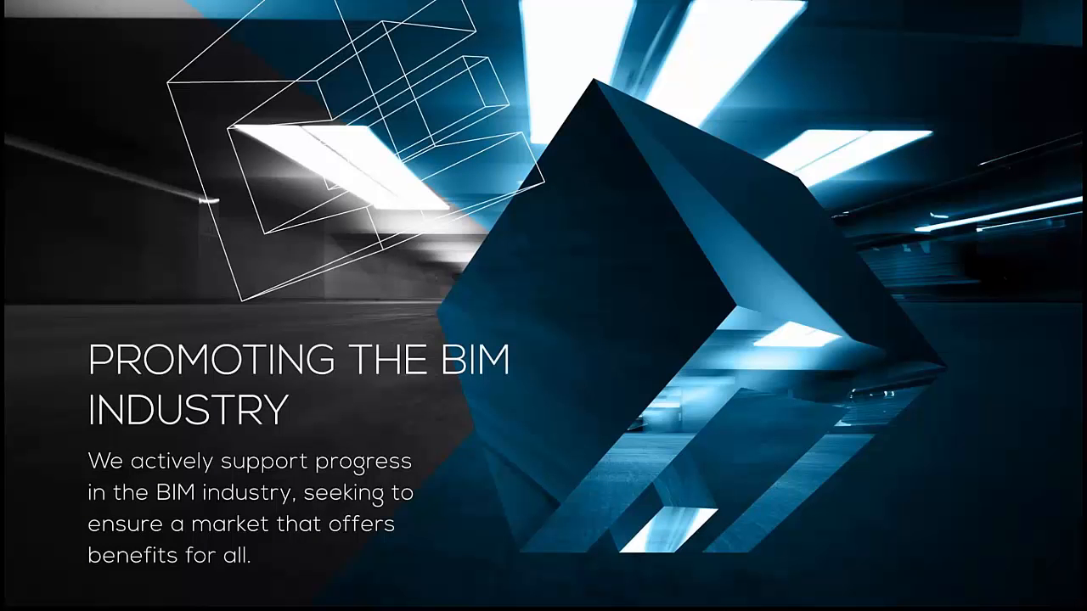
{"action": "key", "text": "Right"}
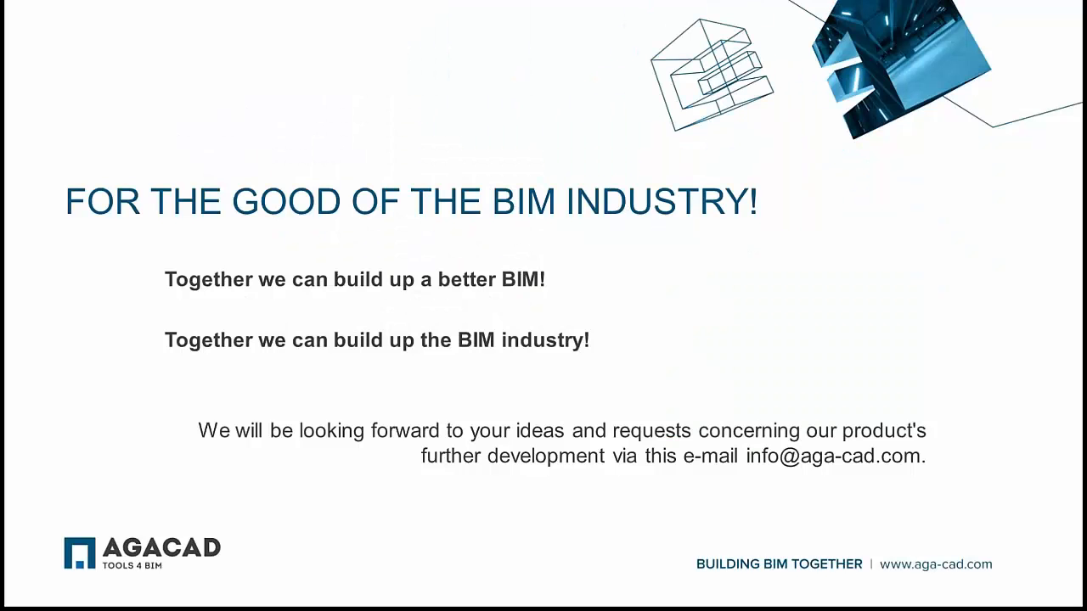